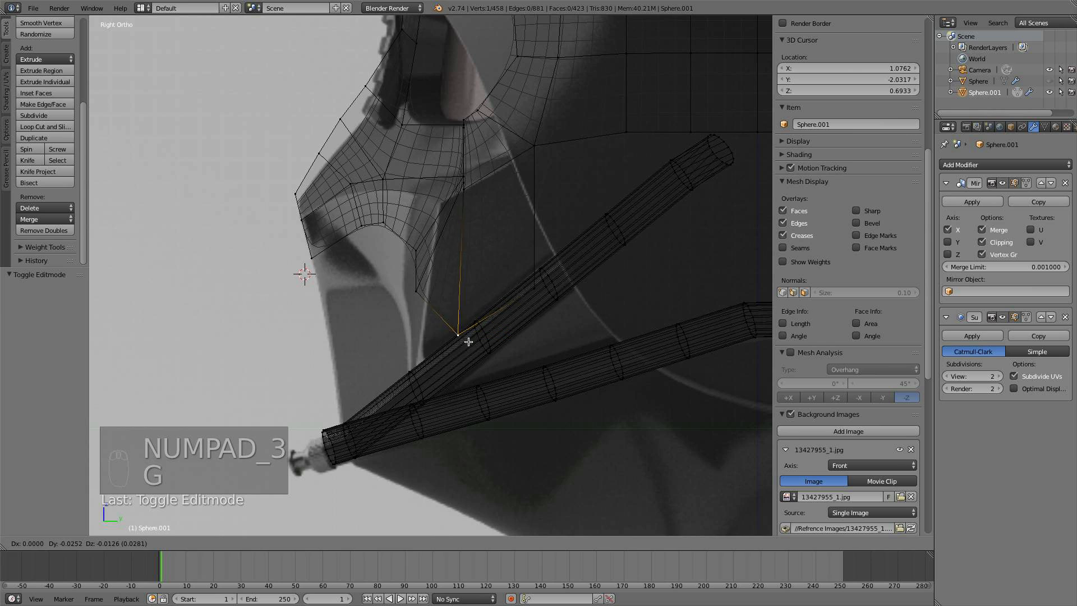
- Move the lower cheek vertices forward and down in side view to follow the reference mask's cheek edge
click(433, 364)
right_click(459, 194)
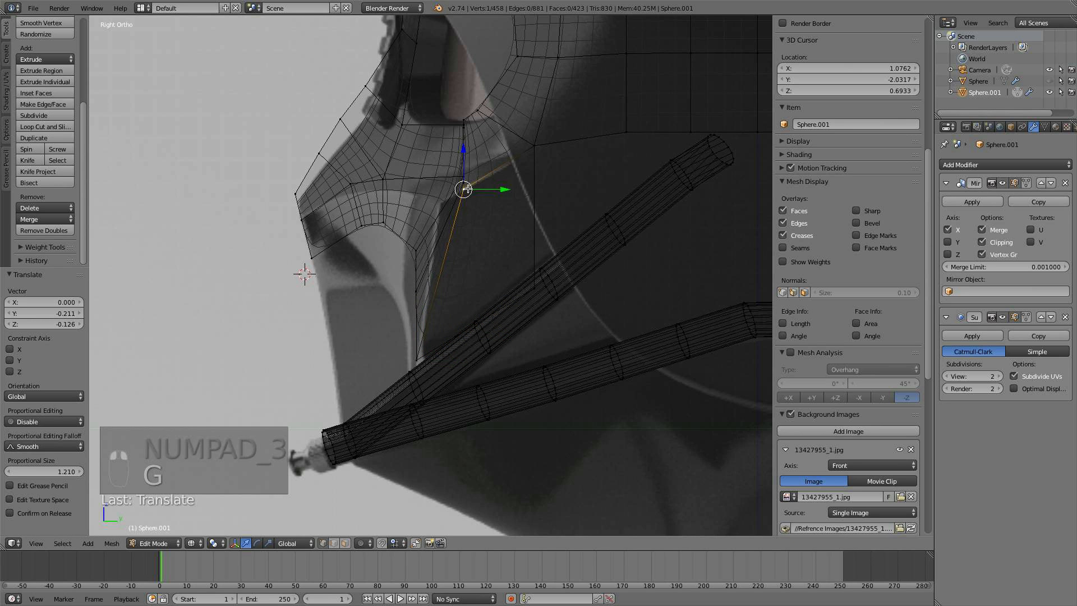
key(g)
click(445, 202)
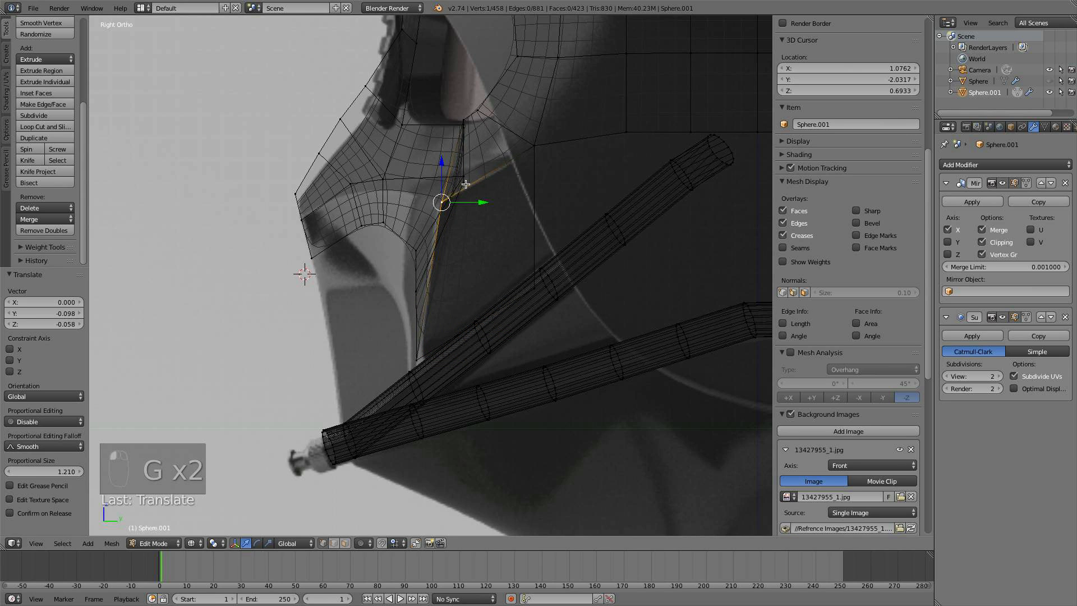
key(g)
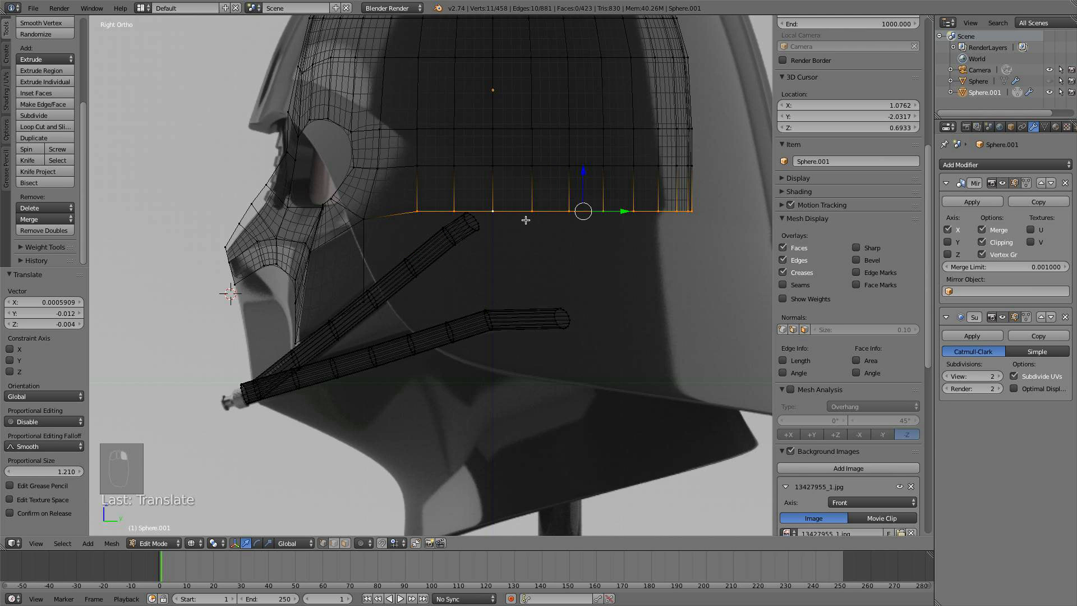
- Extrude the helmet's lower side edge down 0.635 along Z and fill the gap between it and the cheek with a face
key(e)
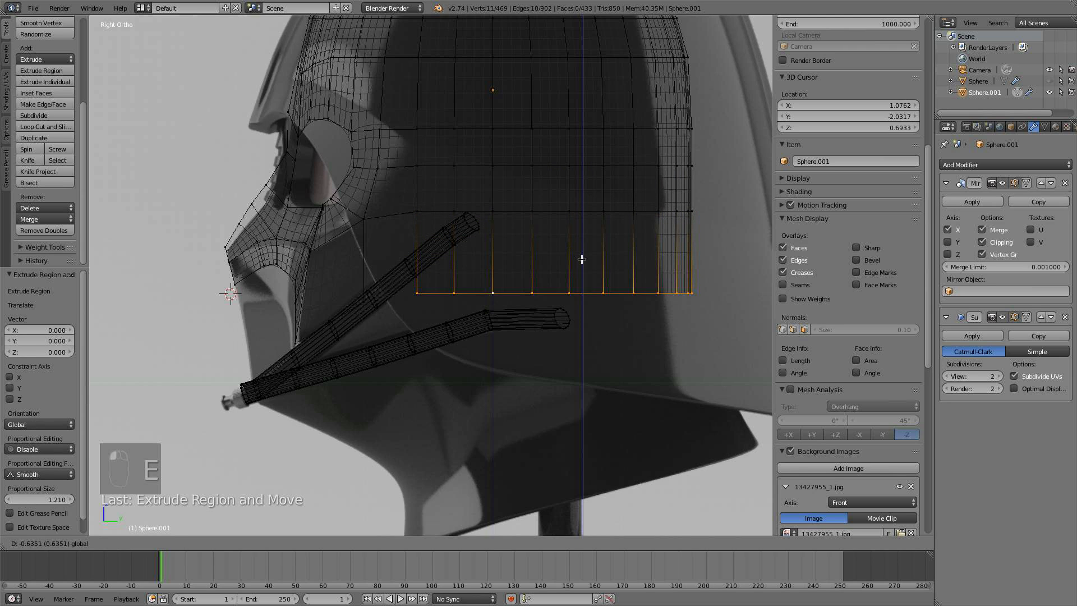
click(582, 259)
right_click(417, 293)
shift+right_click(364, 302)
shift+right_click(364, 219)
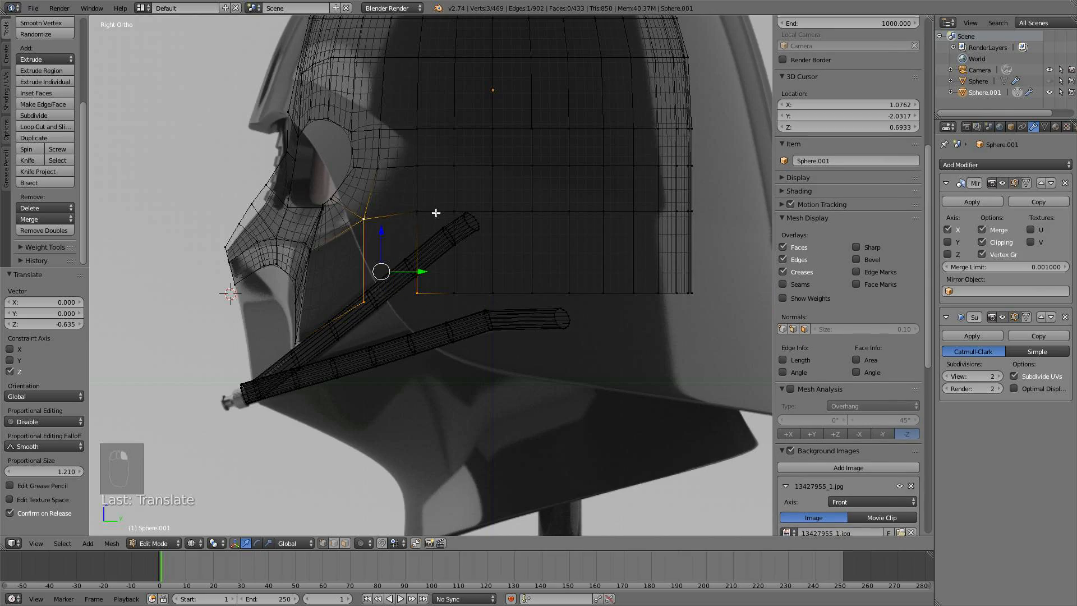
key(f)
key(a)
key(Tab)
- Examine the mask's lower edge in shaded and wireframe display against the front reference and from an angled view
middle_drag(436, 212, 487, 257)
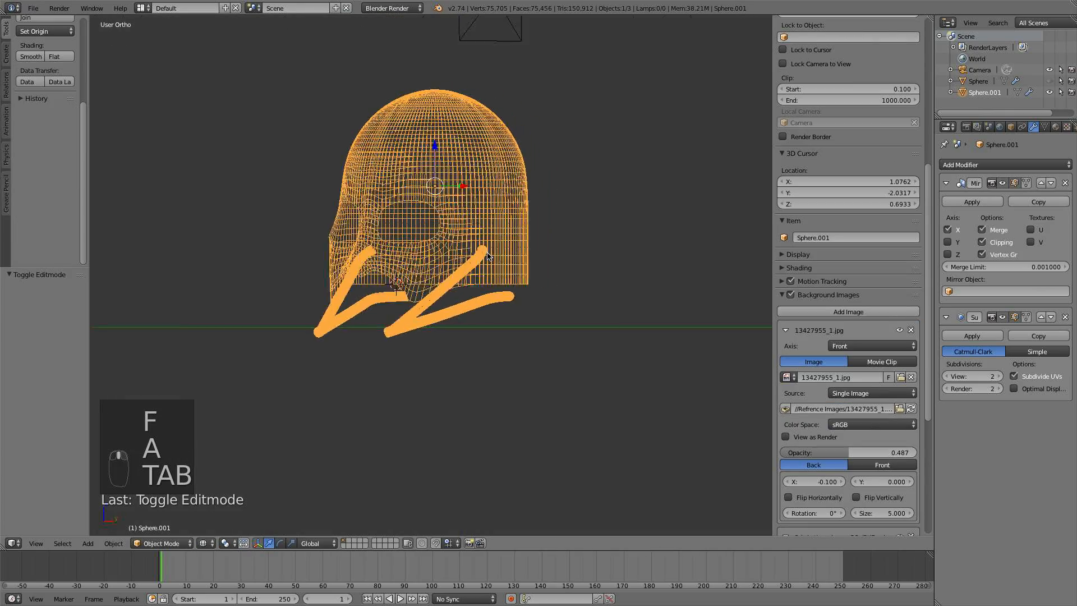
key(z)
scroll(548, 258, up, 3)
key(KP_1)
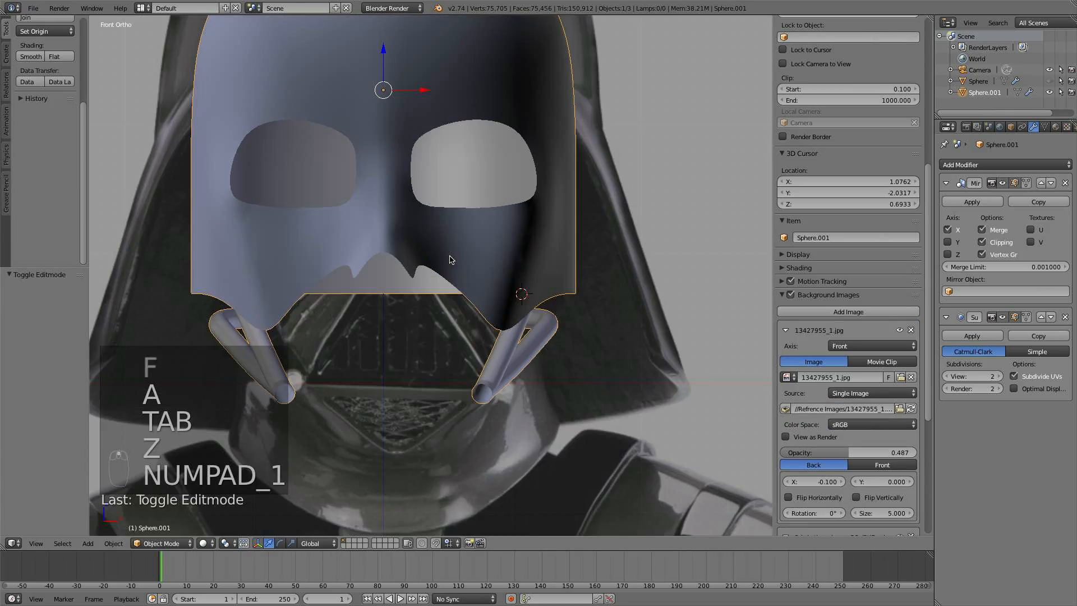
scroll(452, 259, up, 2)
key(z)
scroll(399, 241, up, 5)
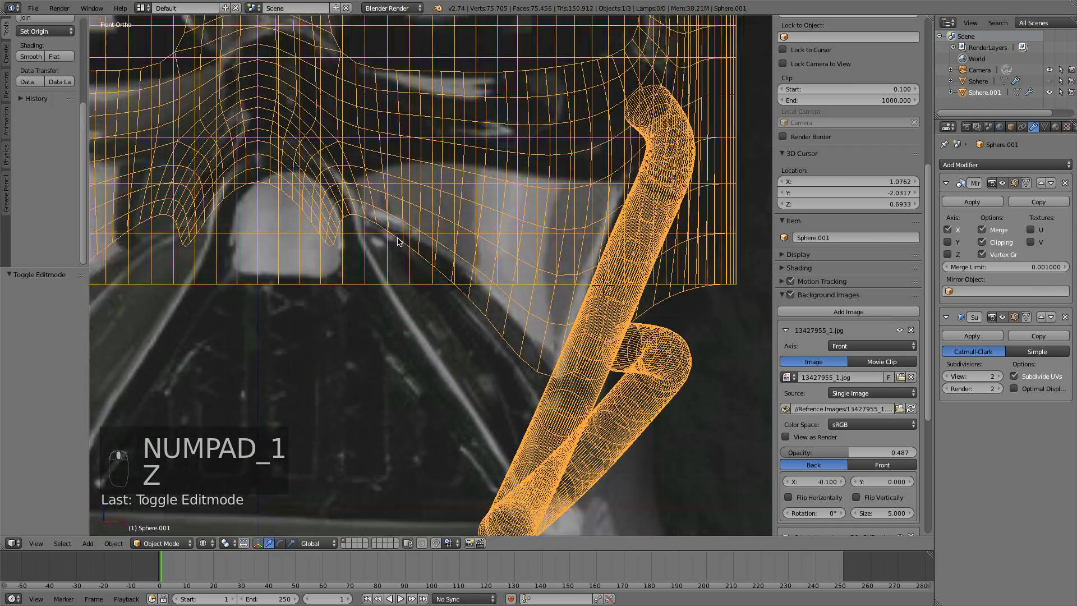
scroll(398, 241, down, 3)
mouse_move(399, 241)
middle_down()
mouse_move(359, 247)
mouse_move(402, 200)
middle_up()
key(z)
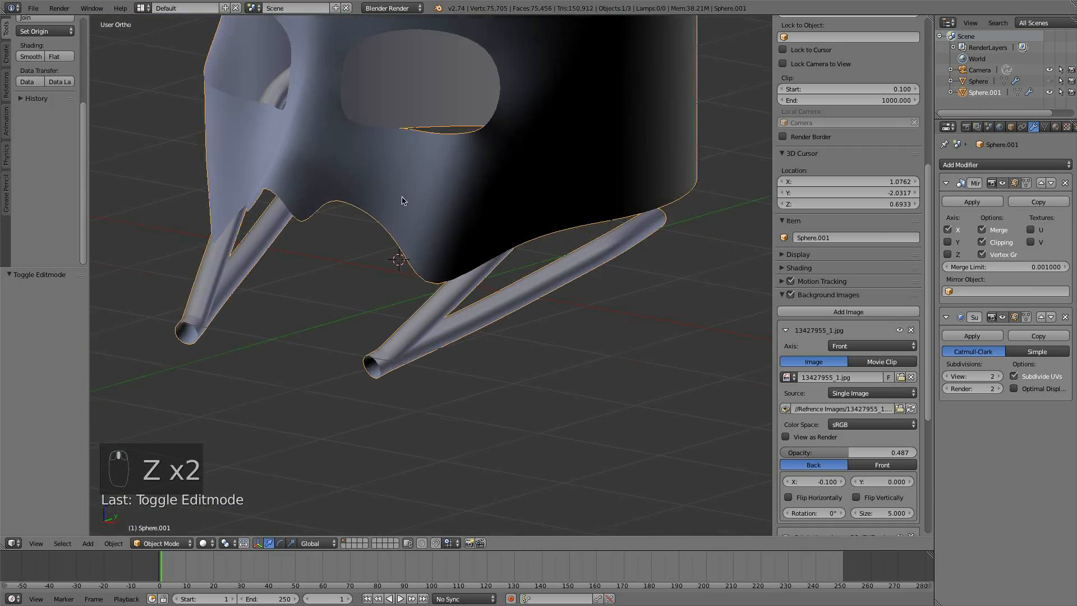
- Shift the vertex on the edge of the cutout beside the nose by -0.036 in X and 0.048 in Y
key(Tab)
scroll(381, 241, up, 3)
right_click(283, 206)
middle_drag(284, 206, 353, 278)
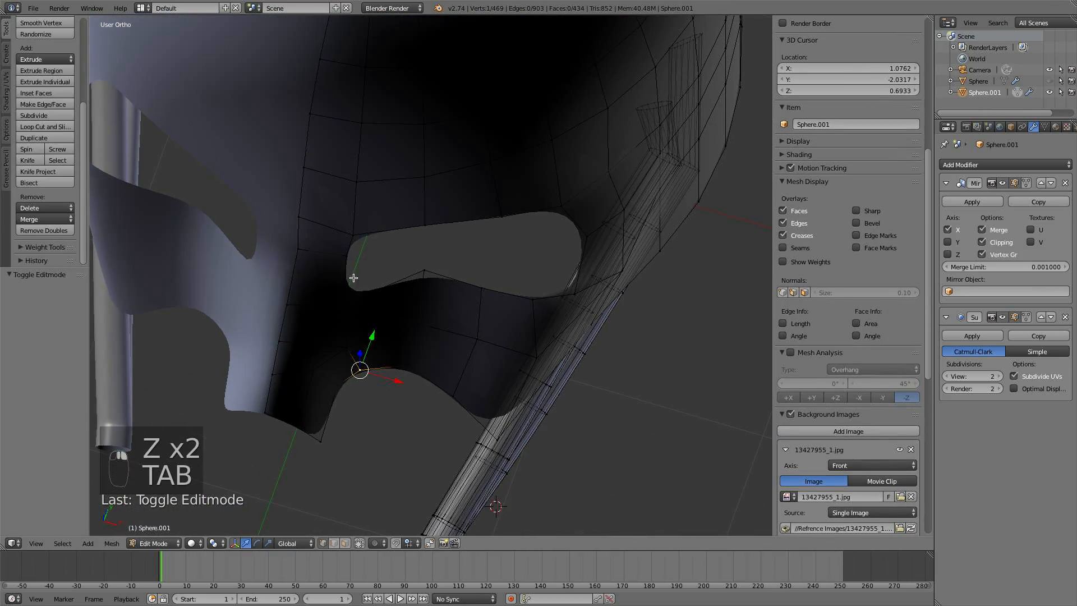
drag(372, 336, 368, 324)
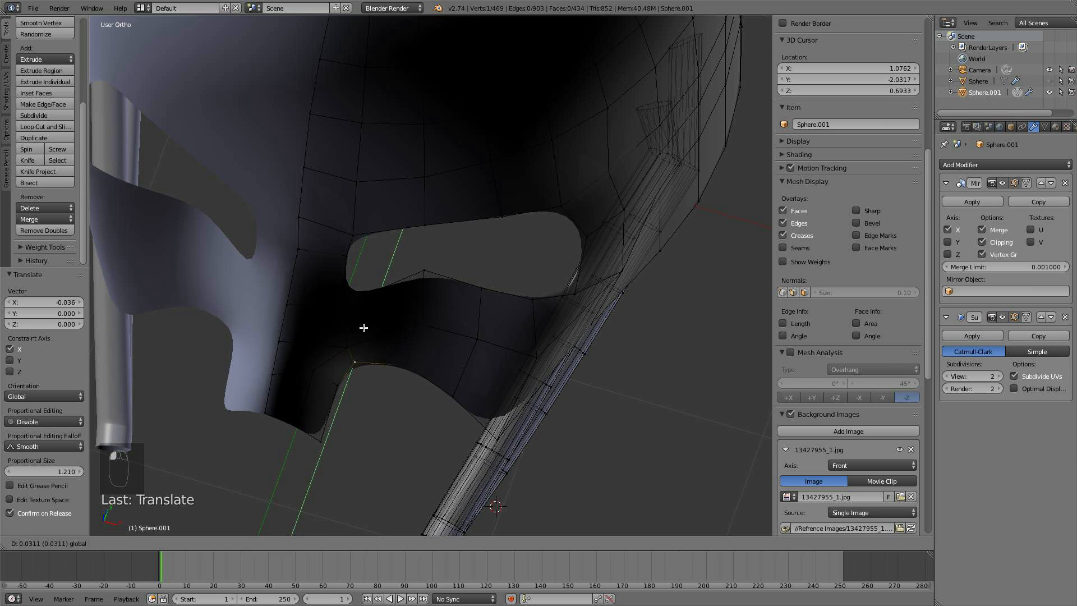
middle_drag(346, 349, 392, 393)
- Adjust the neighbouring vertices along the nose cutout's edge from below in wireframe, and leave mesh editing
scroll(393, 393, down, 2)
key(z)
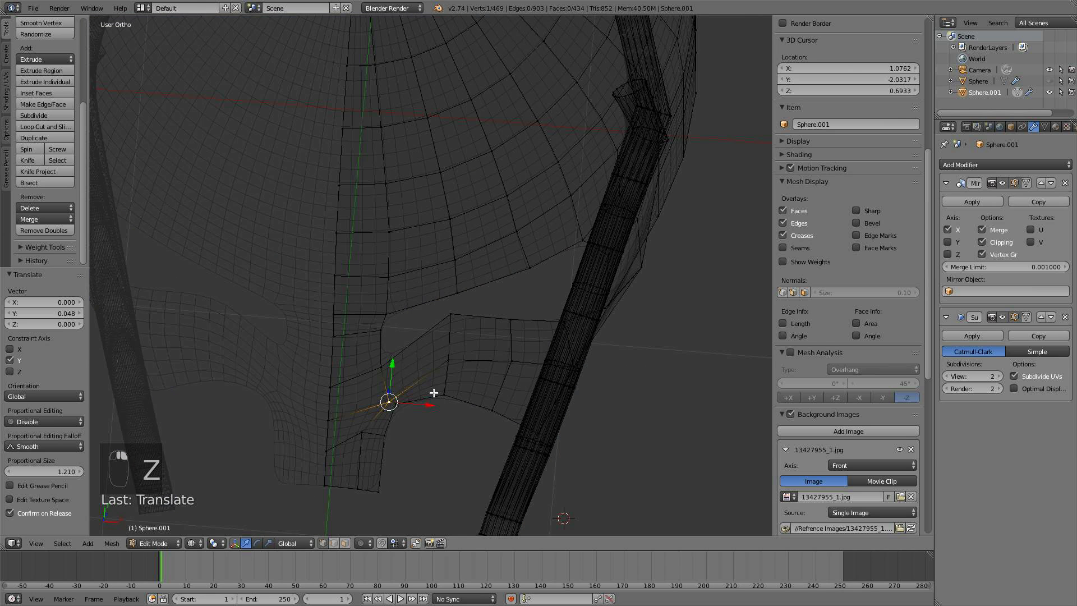
drag(425, 399, 410, 438)
right_click(392, 437)
drag(418, 503, 409, 493)
key(a)
key(Tab)
scroll(462, 367, down, 5)
scroll(462, 368, up, 5)
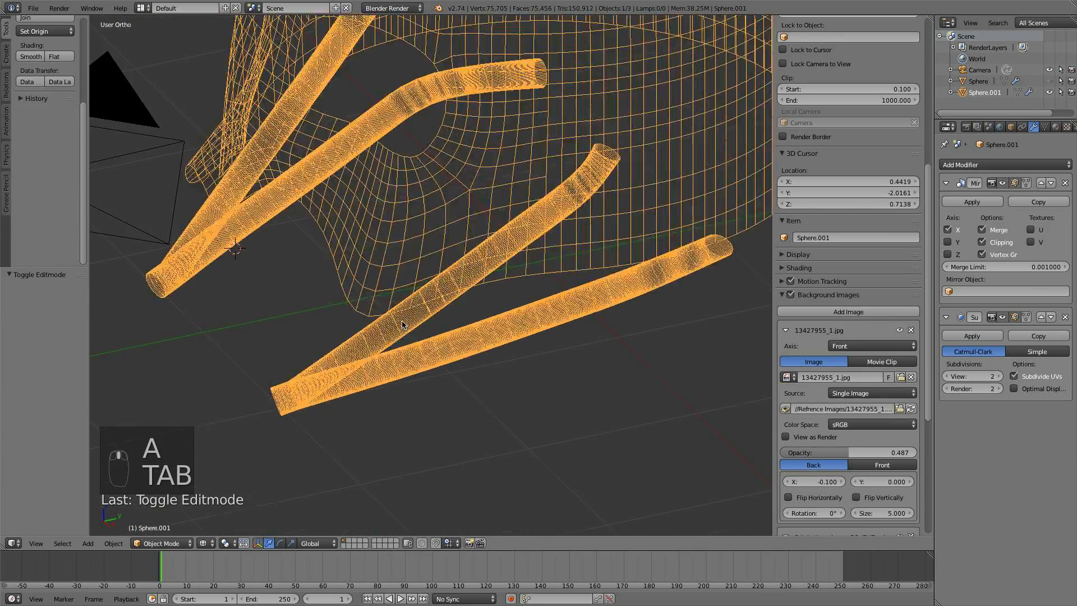
- Slide the cheek's inner-edge vertices forward in side view to match the reference and lower its bottom corner vertex about 0.079
key(Tab)
right_click(319, 226)
right_click(319, 226)
middle_drag(319, 226, 223, 241)
middle_drag(344, 244, 395, 243)
shift+right_click(397, 299)
middle_drag(397, 299, 514, 295)
key(KP_3)
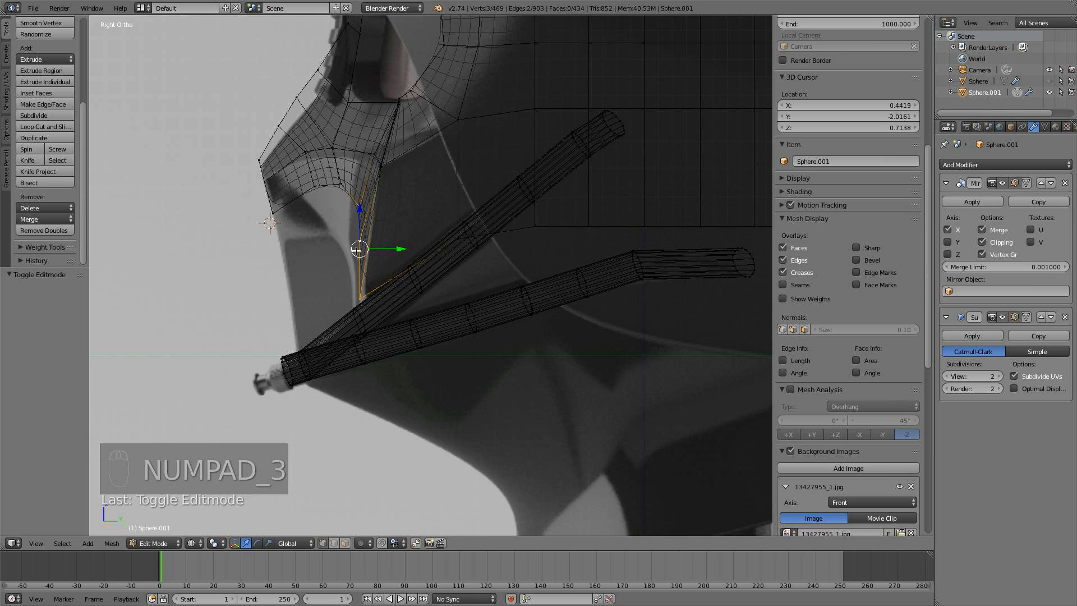
key(KP_3)
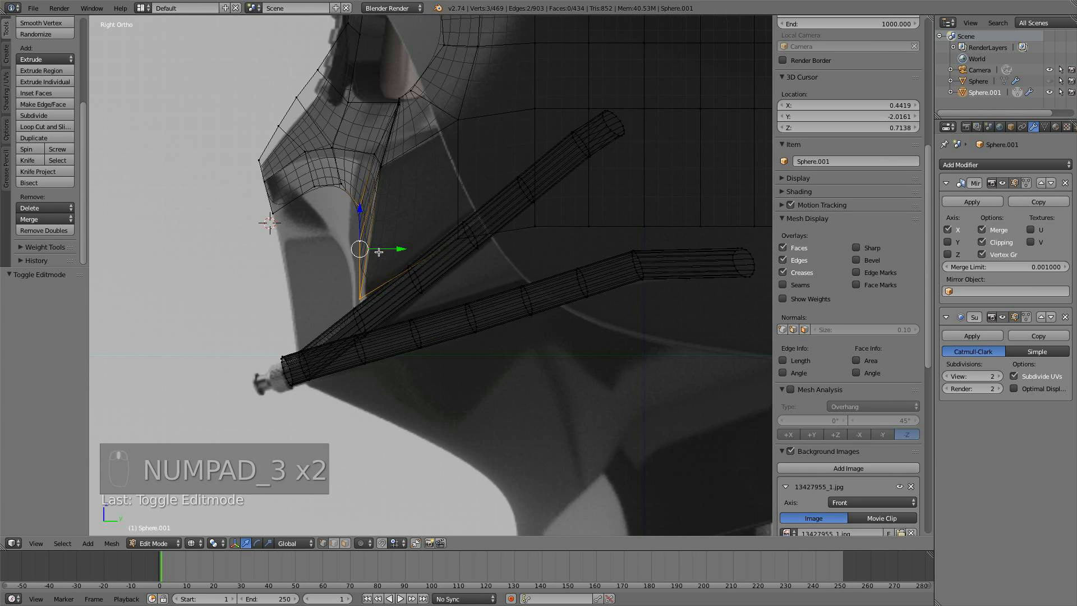
key(KP_3)
right_click(361, 207)
drag(390, 208, 382, 240)
right_click(365, 239)
key(g)
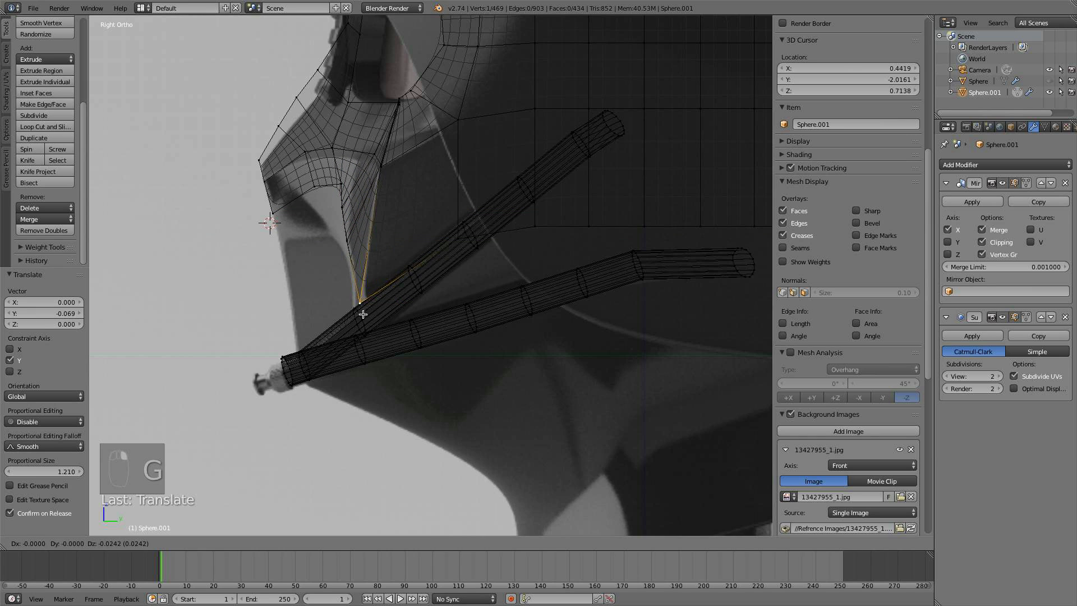
click(363, 324)
- Extrude the cheek's three-vertex inner edge forward by about -0.332 in Y and -0.133 in Z in side view
shift+right_click(340, 241)
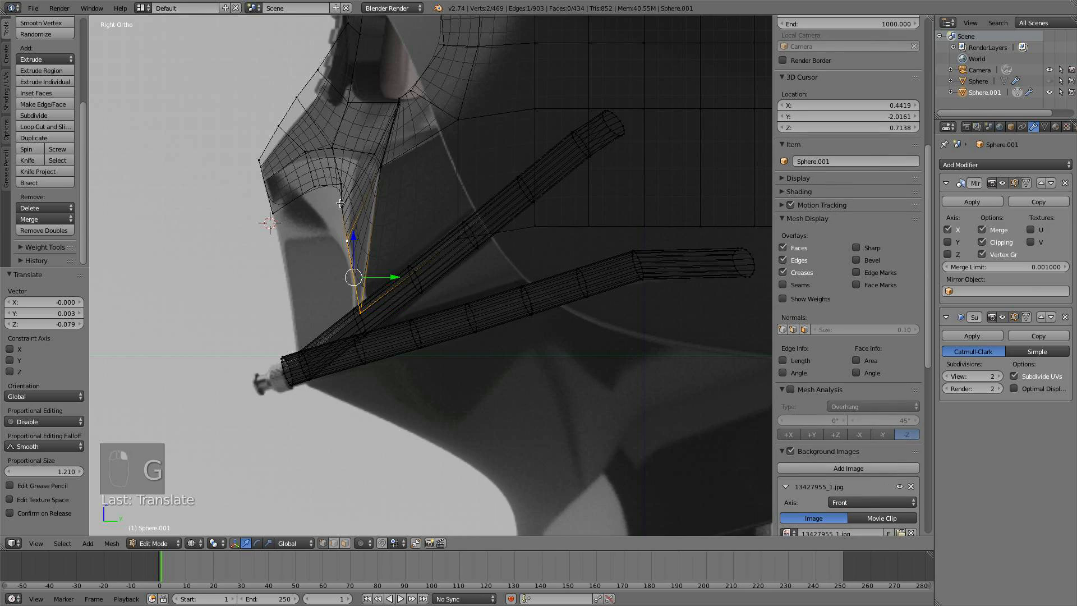
shift+right_click(342, 207)
middle_drag(342, 207, 465, 247)
key(KP_1)
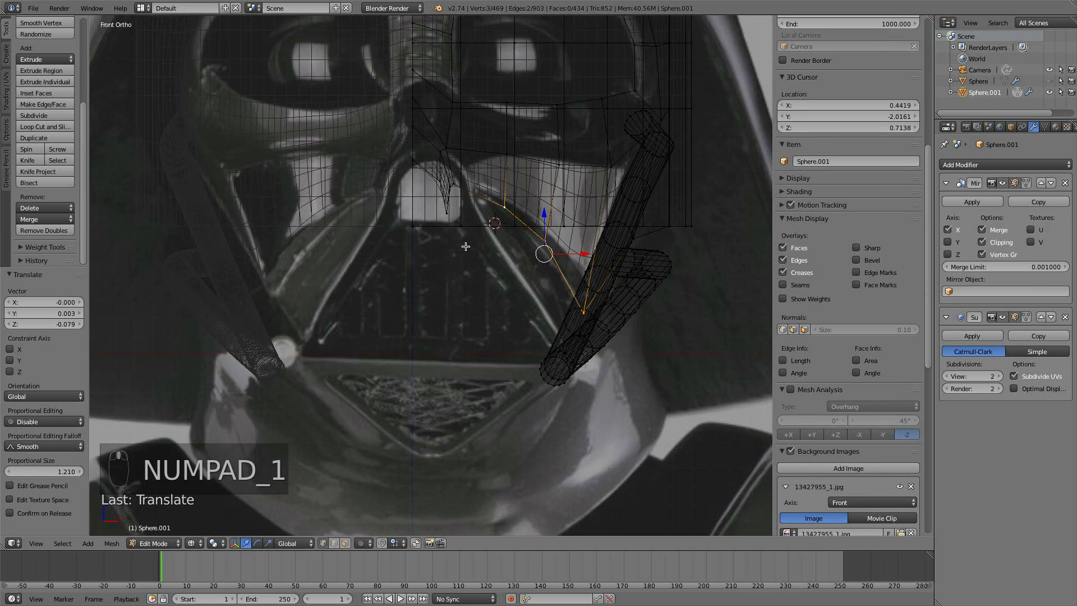
key(KP_3)
key(e)
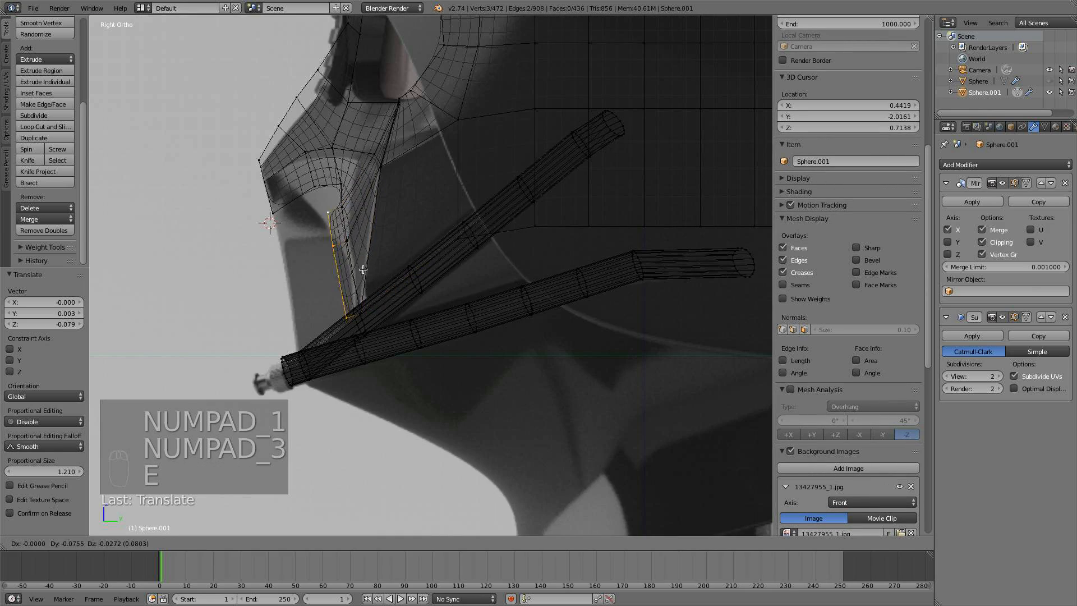
click(321, 288)
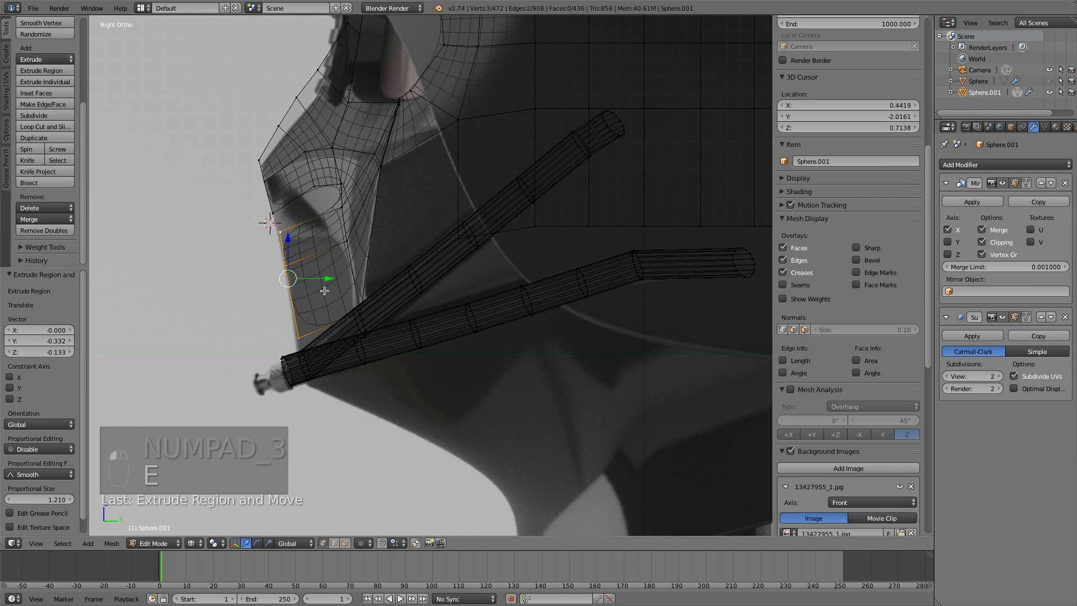
- Move the extruded cheek edge by about -0.058 in X and 0.035 in Z in front view
middle_drag(321, 289, 521, 285)
key(KP_1)
scroll(521, 286, up, 1)
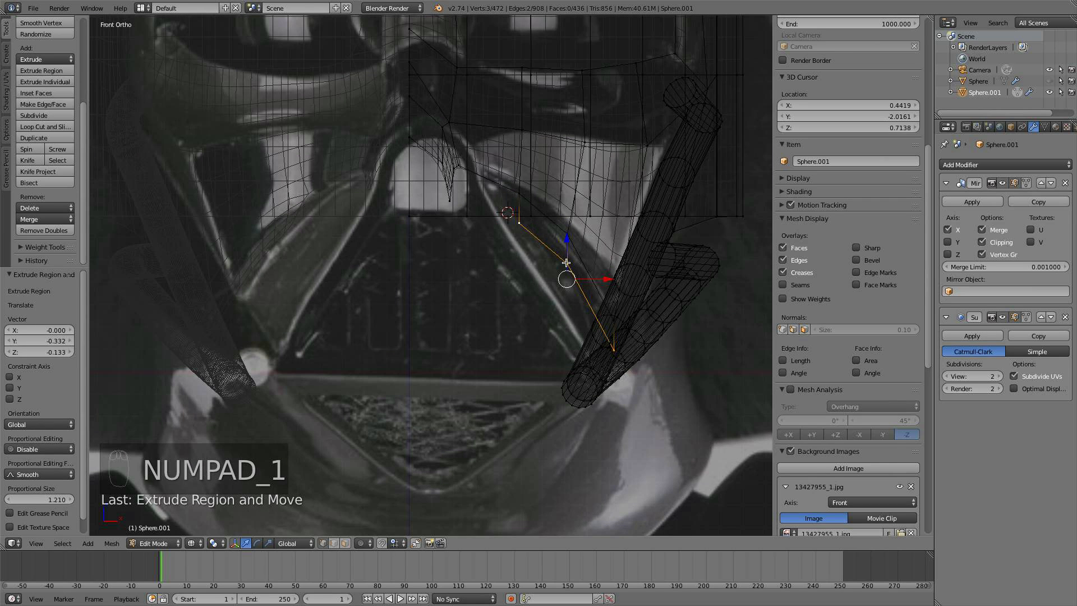
key(g)
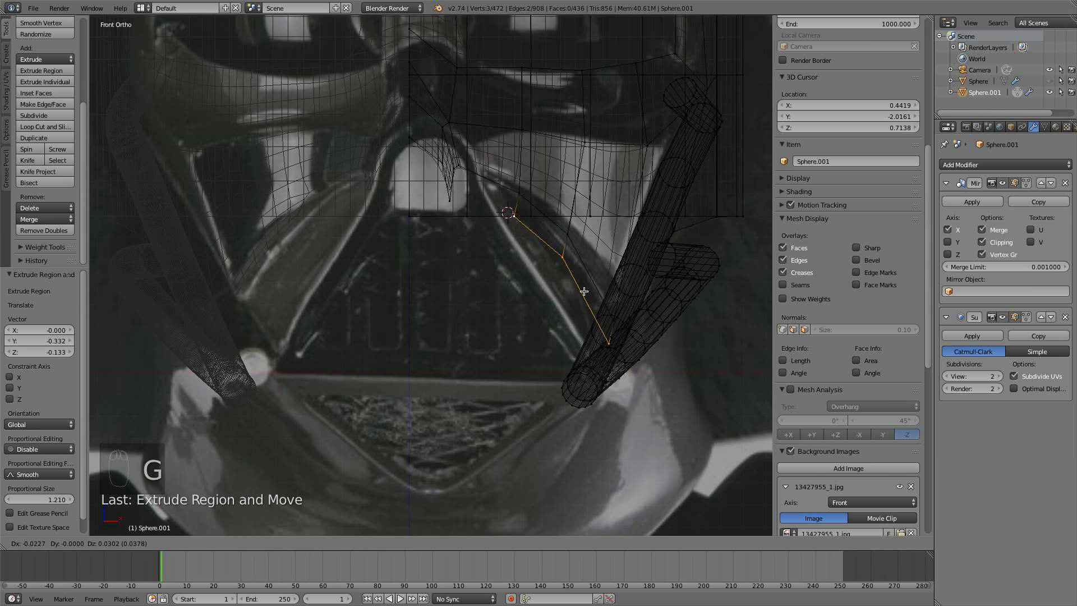
click(577, 290)
- Move the extruded edge's vertices individually in front view so they follow the reference's triangular mouth outline
right_click(549, 265)
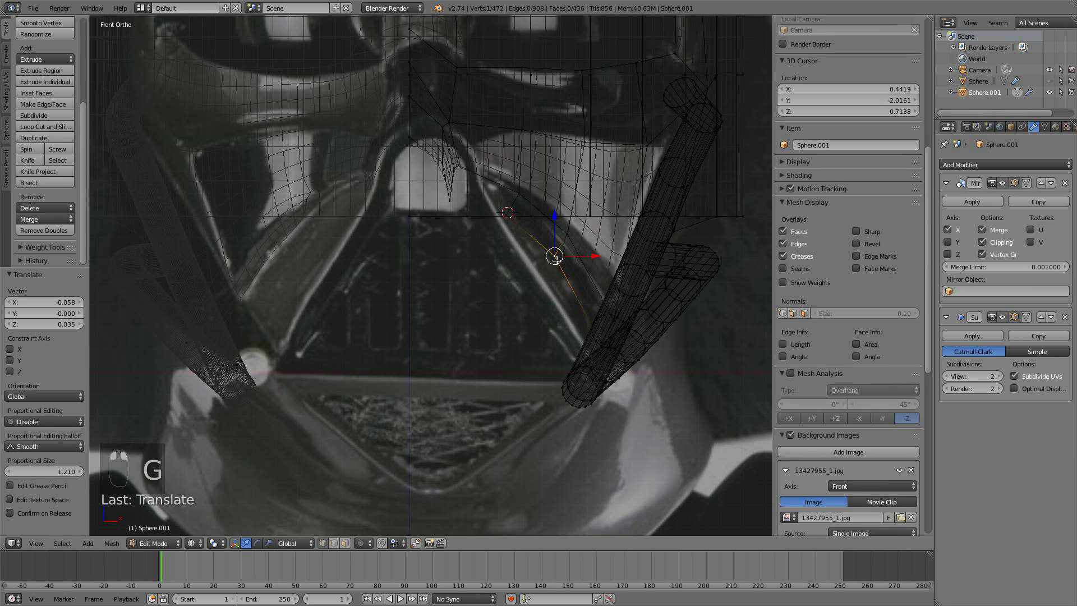
key(g)
click(547, 280)
key(g)
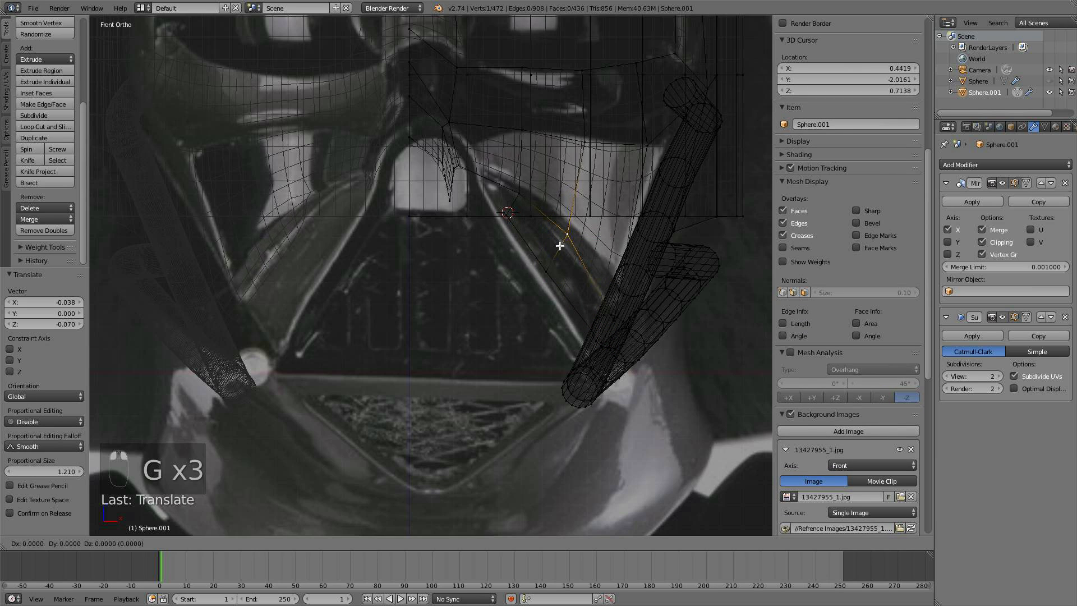
click(599, 283)
key(g)
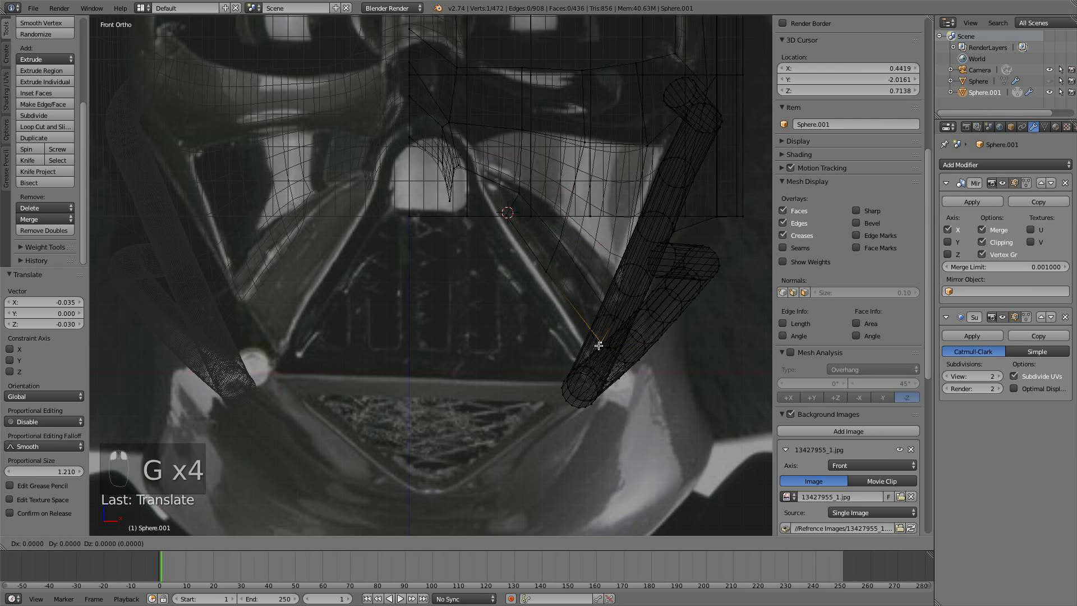
click(594, 354)
- Examine the new cheek panel and the open gap beside the nose in shaded display from several angles
key(z)
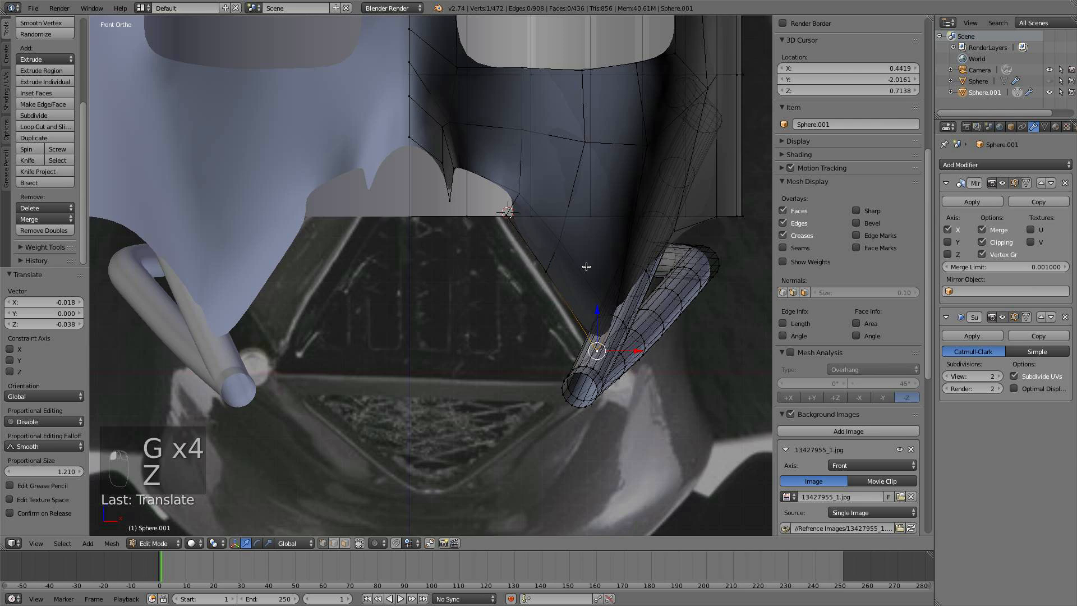
middle_drag(589, 264, 456, 305)
key(Tab)
key(Tab)
scroll(329, 279, up, 3)
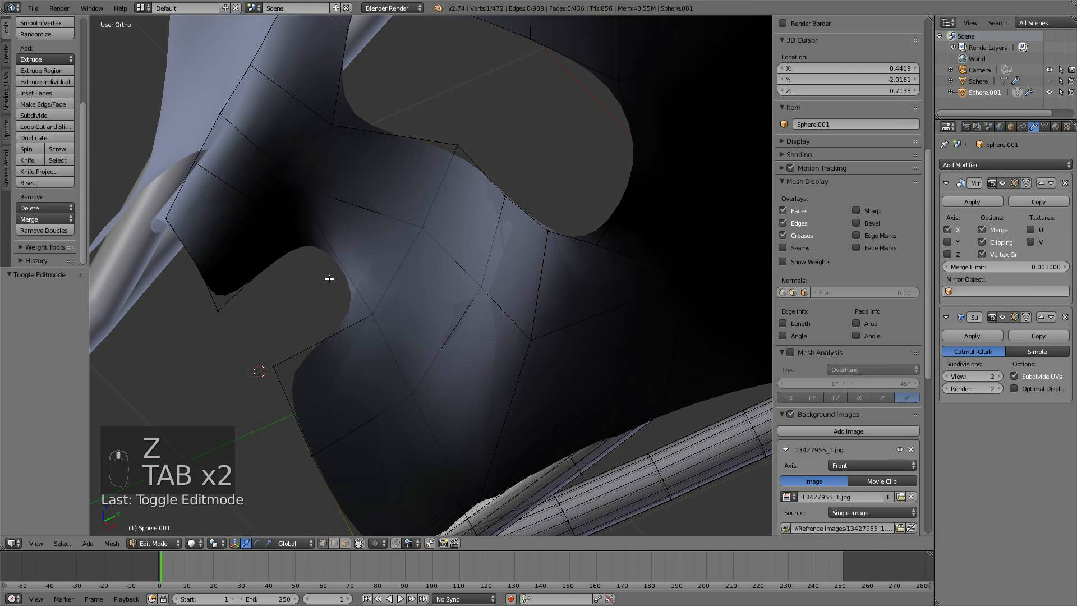
ctrl+right_click(252, 347)
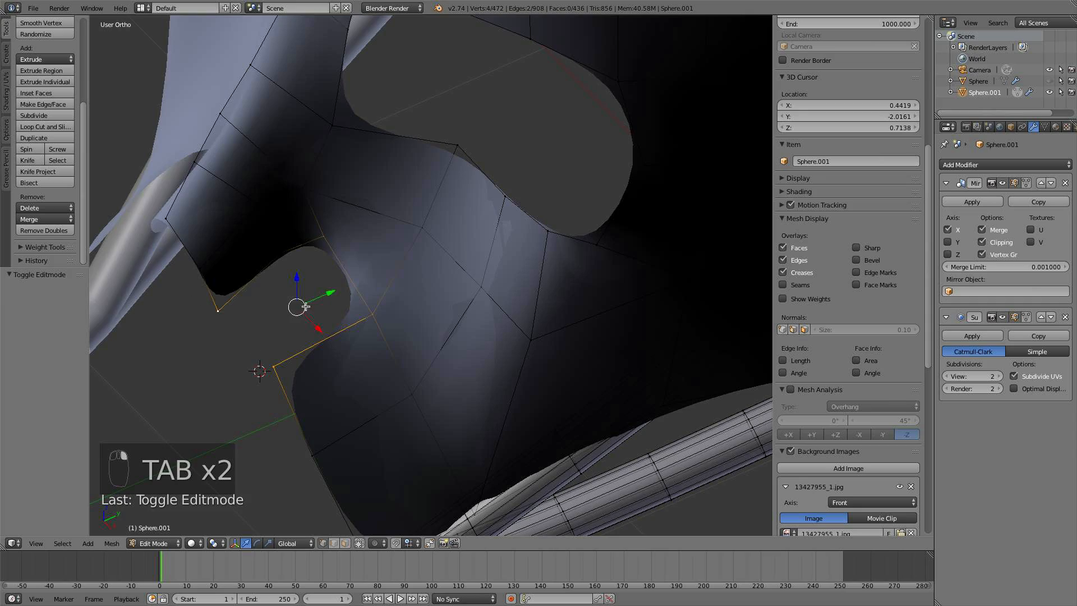
scroll(306, 307, down, 4)
middle_drag(293, 271, 282, 258)
key(a)
key(a)
key(a)
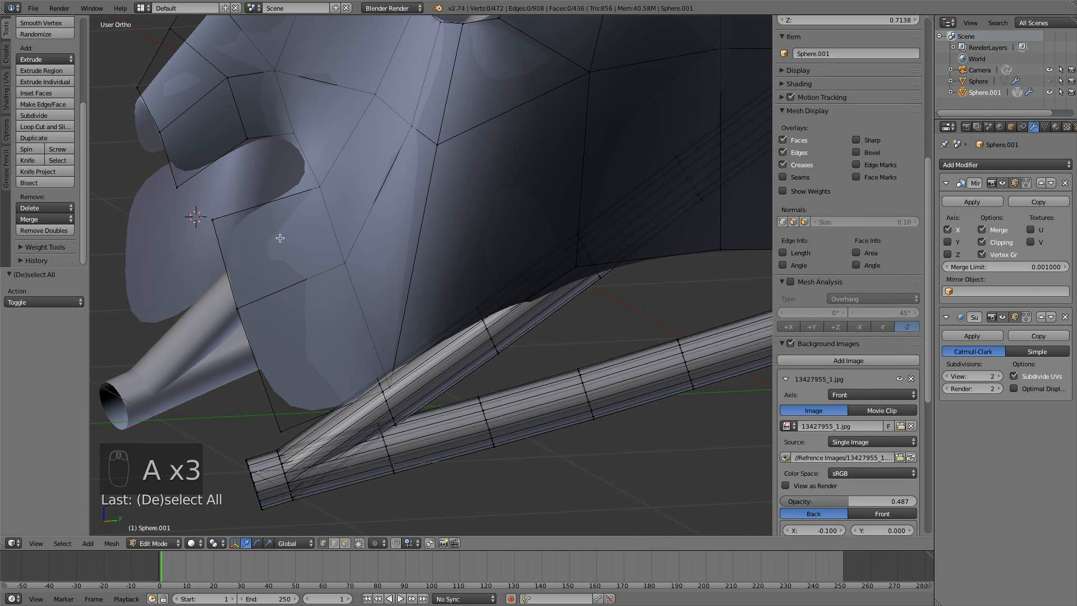
scroll(279, 208, down, 3)
middle_drag(286, 212, 297, 218)
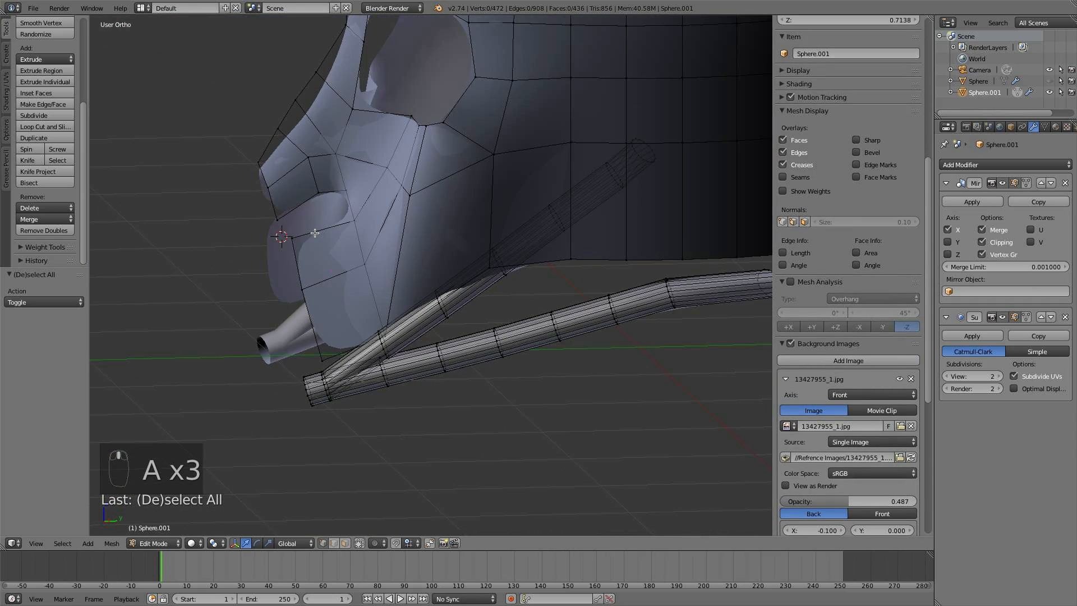
- Add a single loop cut along the cheek panel and fill the gap beside the nose with two faces
key(ctrl+r)
click(315, 233)
right_click(329, 227)
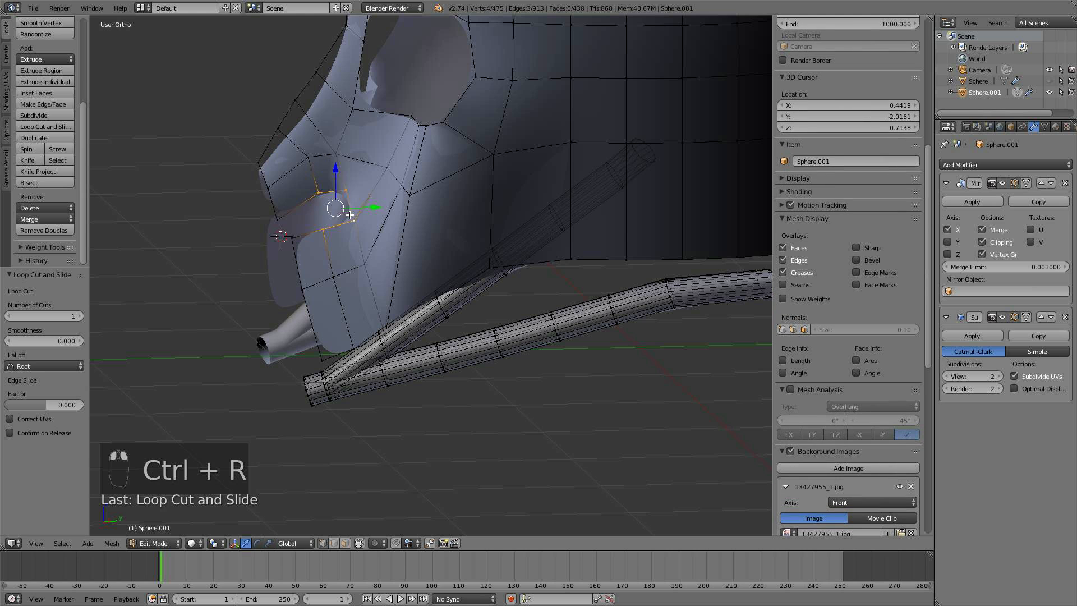
key(f)
right_click(287, 234)
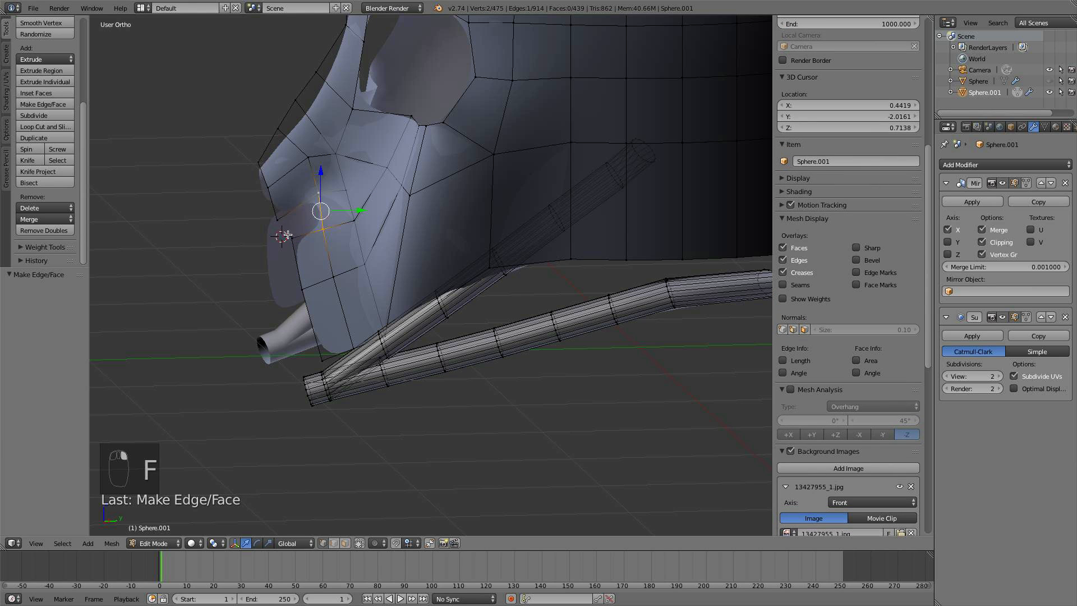
key(f)
key(a)
- Move the front corner vertex of the filled cheek panel by about -0.027 in Y and -0.012 in Z in side view
middle_drag(303, 241, 278, 256)
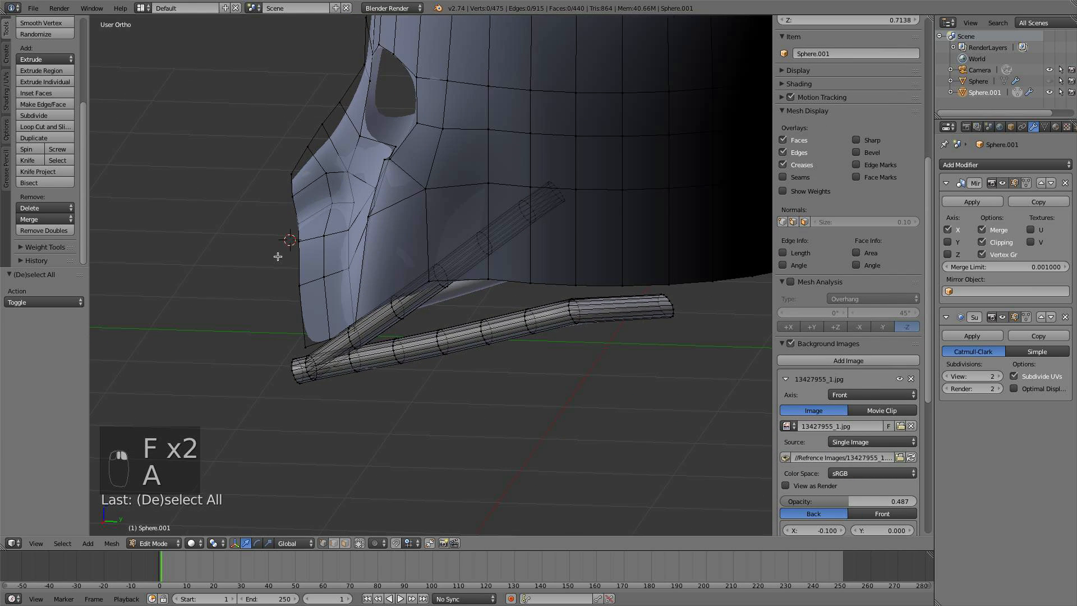
key(KP_3)
right_click(274, 227)
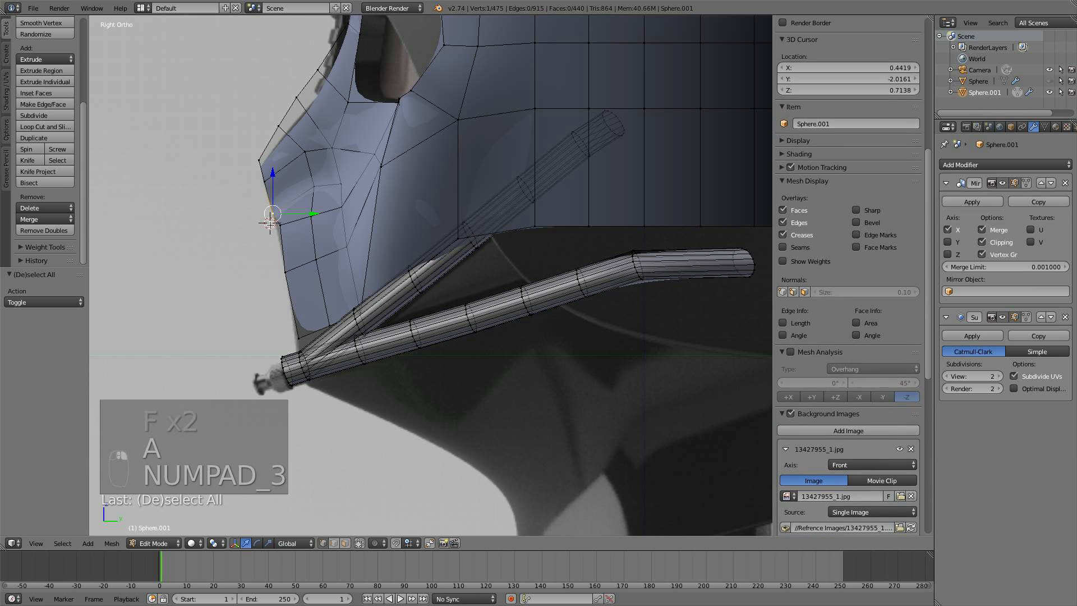
key(g)
click(266, 236)
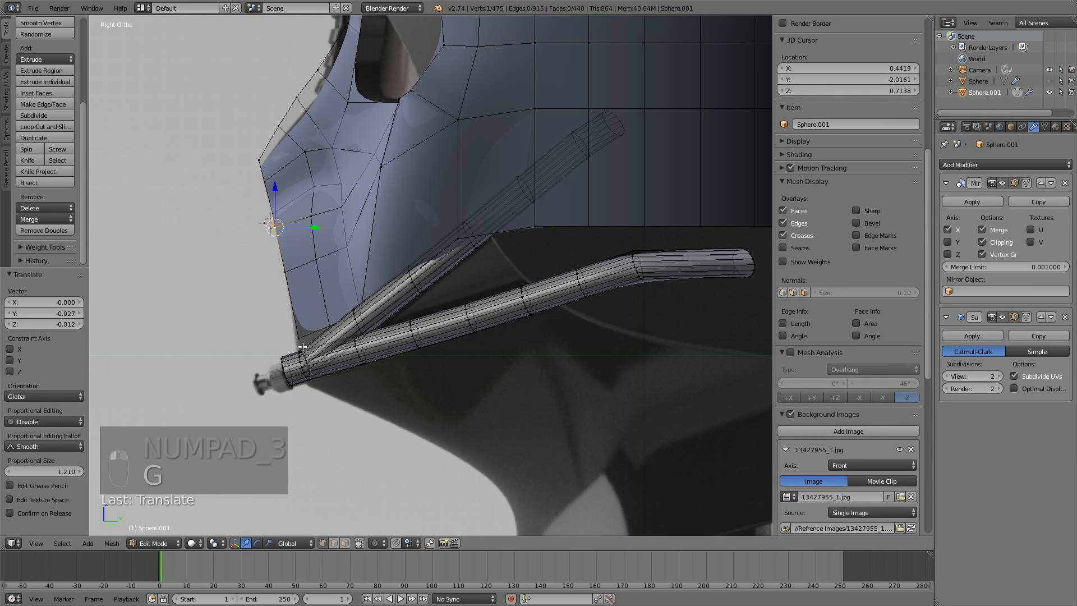
- Lower the cheek panel's bottom vertices toward the tube tip in side view, the first by about 0.054 in Z, and leave Edit Mode
right_click(290, 346)
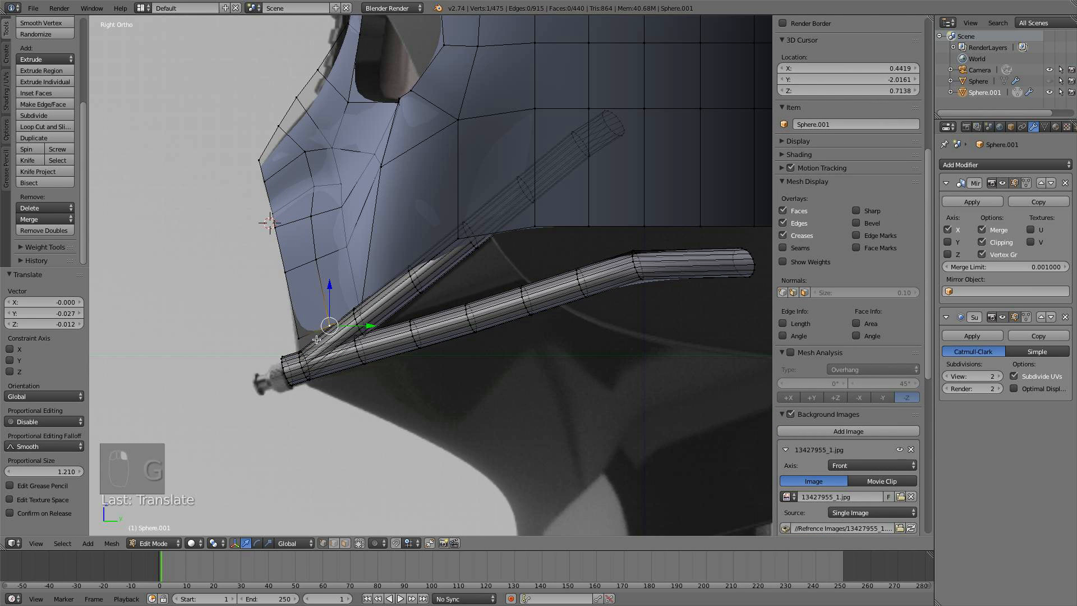
key(g)
click(318, 350)
key(g)
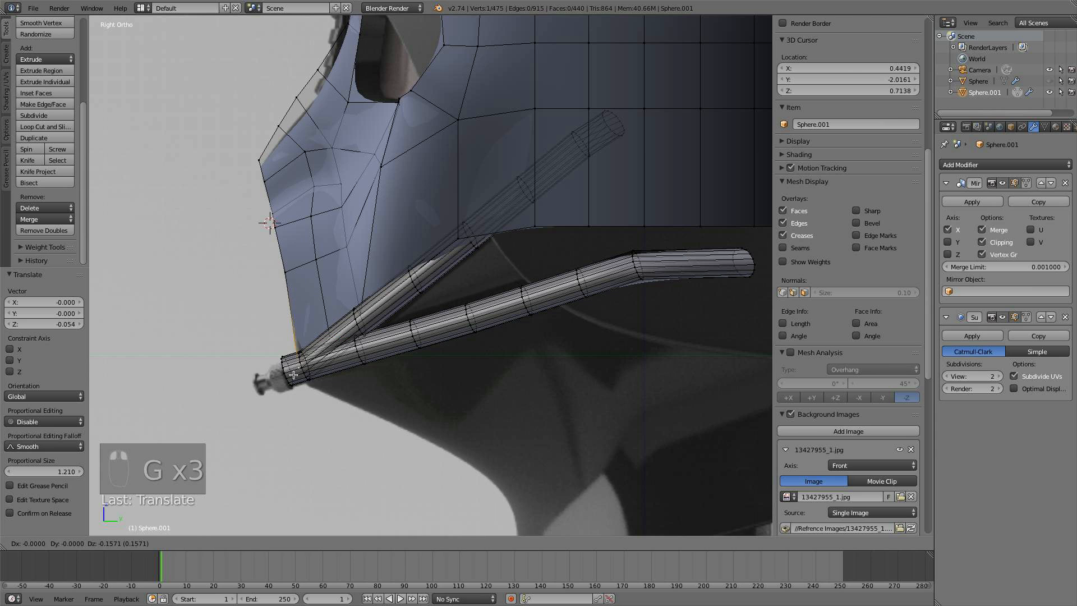
click(296, 385)
key(a)
key(Tab)
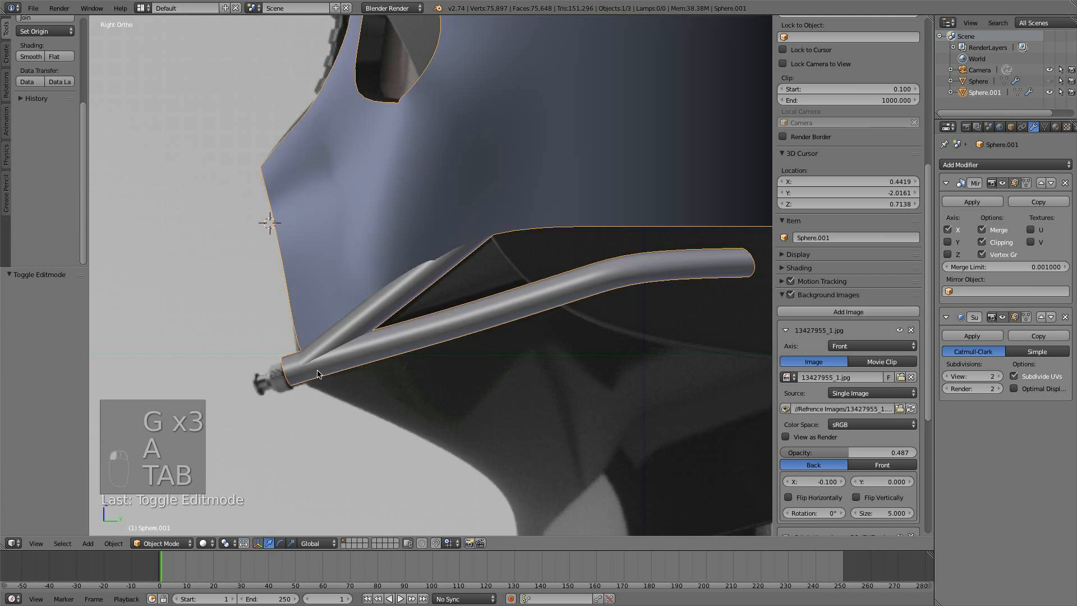
- In front view wireframe, move the two vertices just inside the mouth edge about -0.020 in X twice, with -0.058 and -0.048 in Z
scroll(372, 373, down, 5)
middle_drag(297, 386, 447, 370)
key(KP_1)
scroll(449, 372, up, 3)
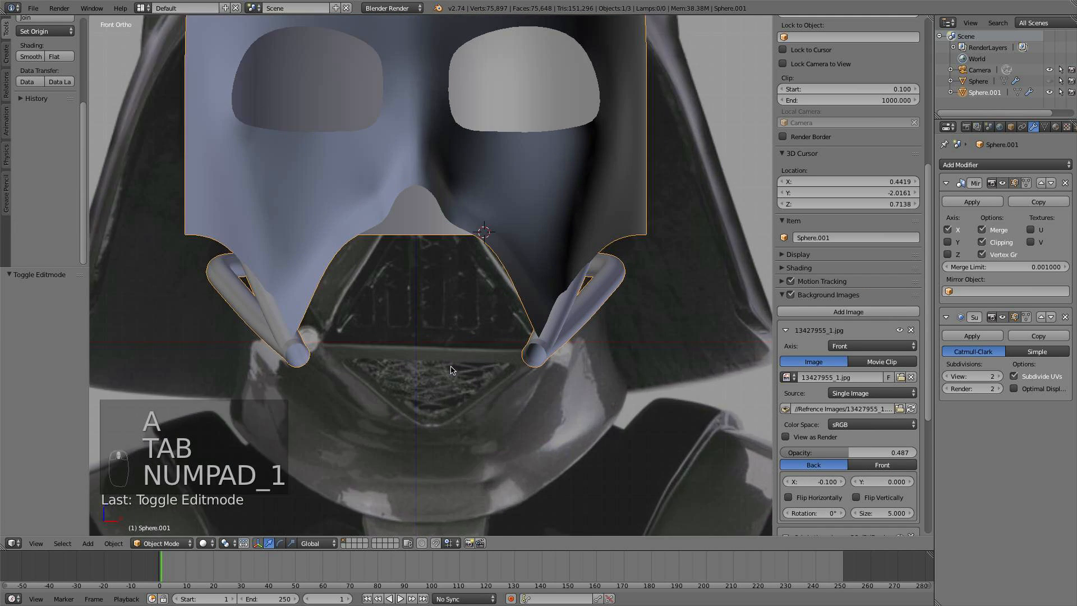
scroll(497, 331, up, 5)
key(Tab)
right_click(508, 310)
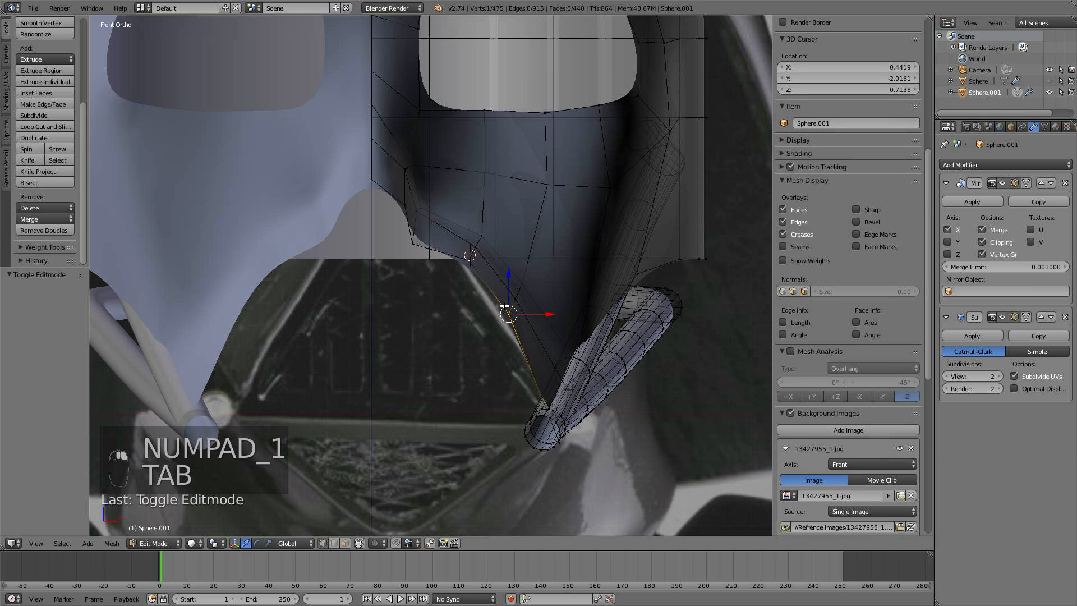
scroll(490, 235, up, 2)
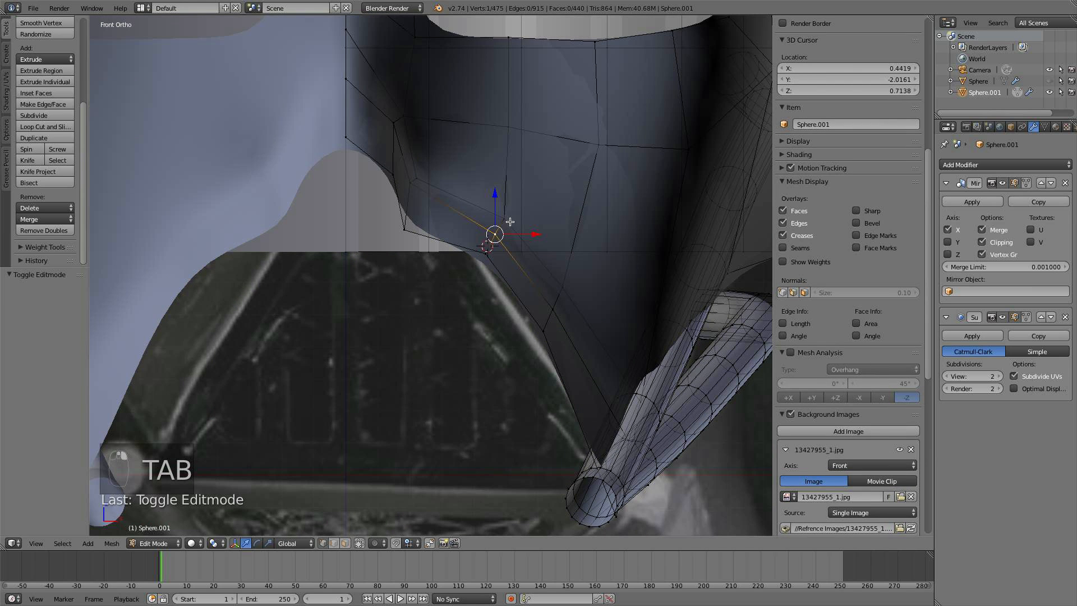
key(z)
scroll(510, 222, up, 2)
shift+right_click(587, 289)
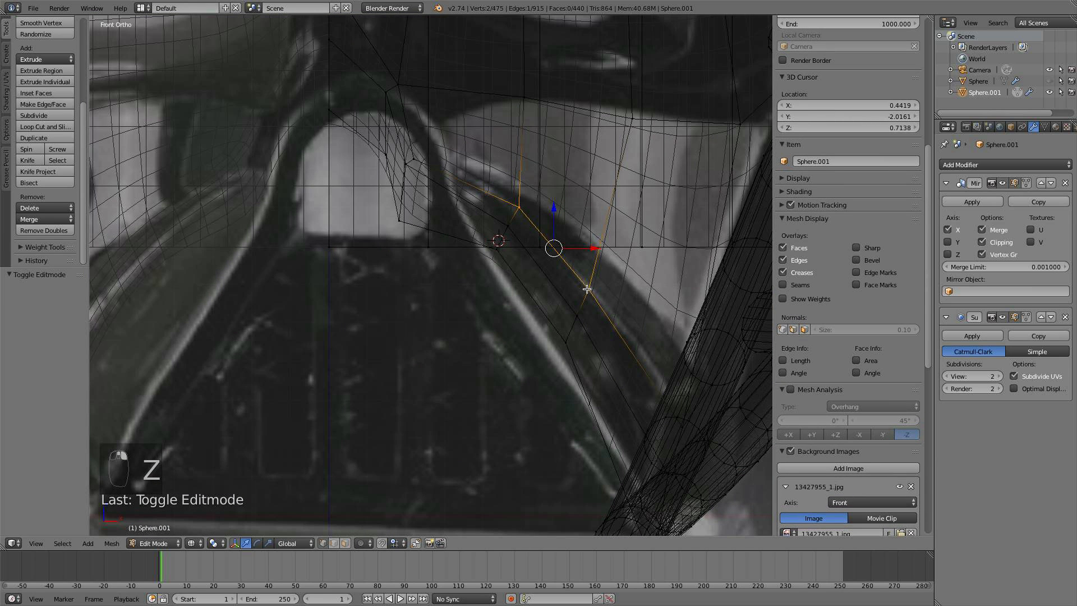
key(g)
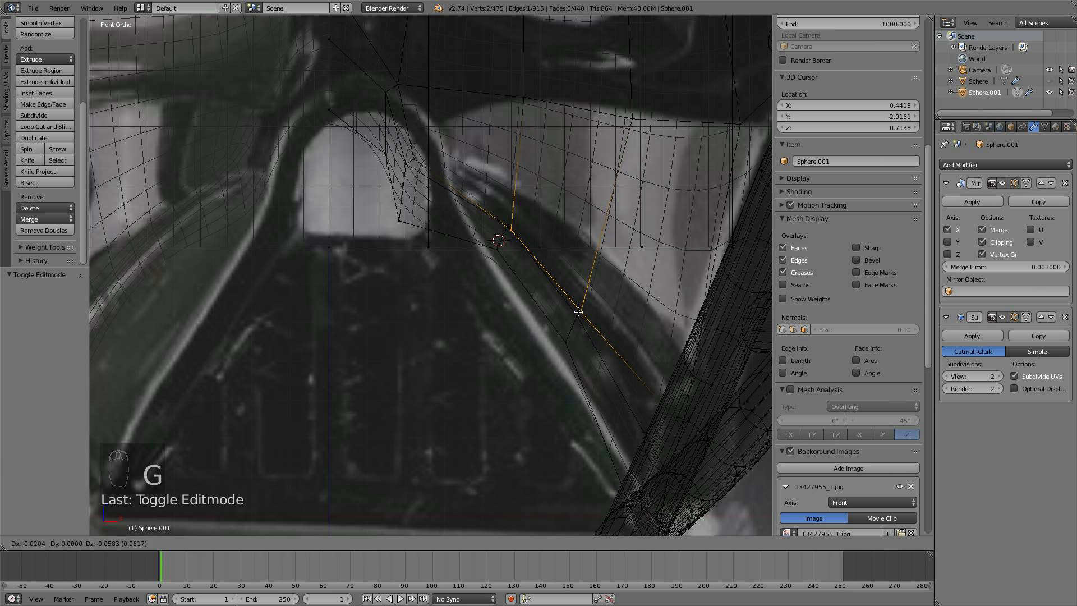
click(578, 311)
key(g)
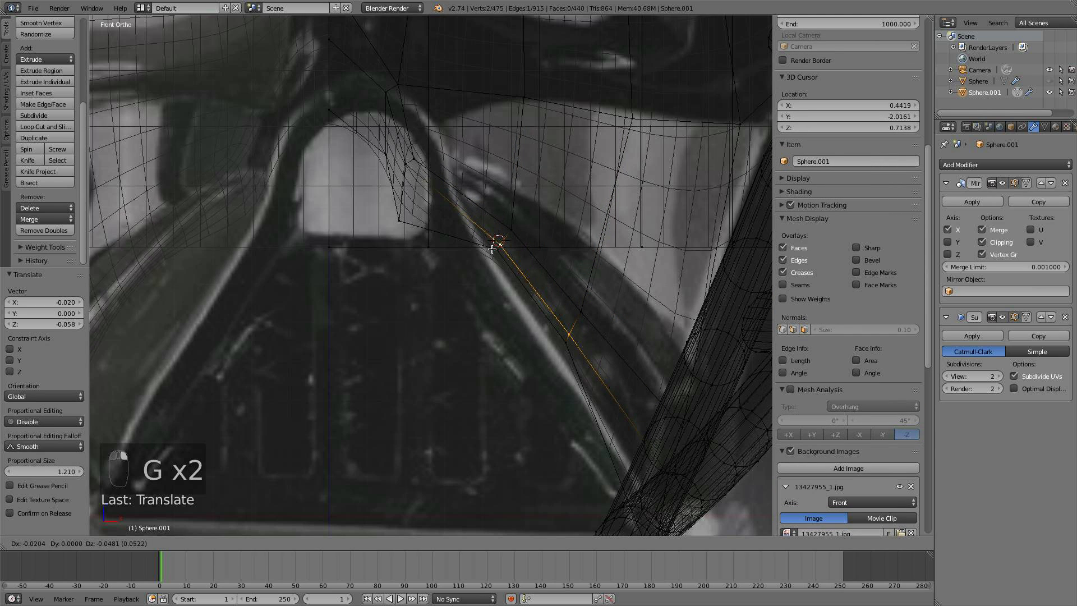
click(492, 249)
- Move the two mouth-edge vertices together by about -0.048 in X and -0.057 in Z to follow the reference outline
right_click(496, 248)
key(g)
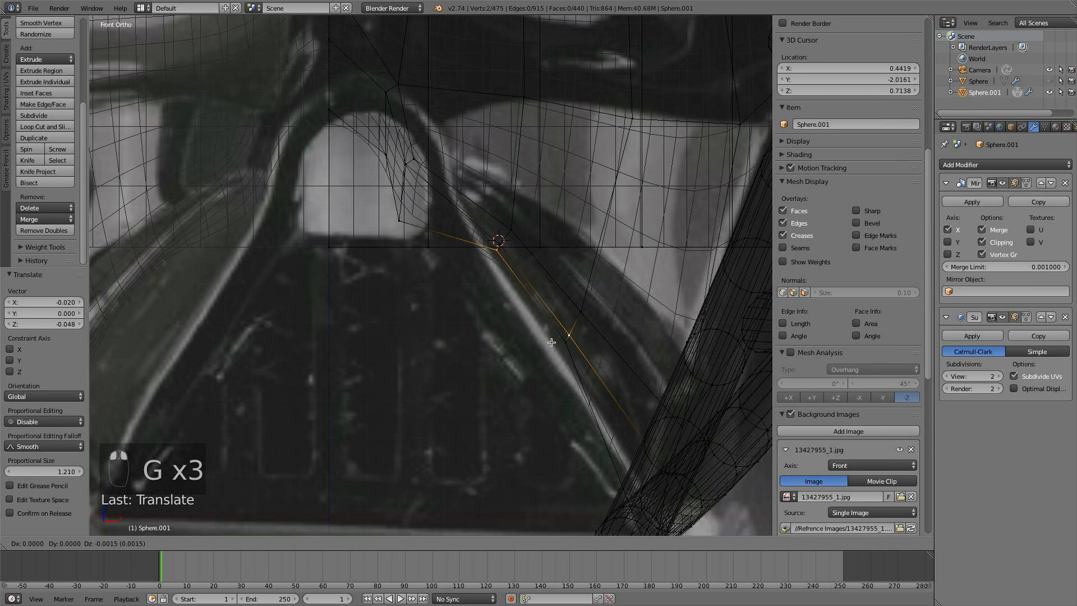
right_click(547, 334)
right_click(544, 332)
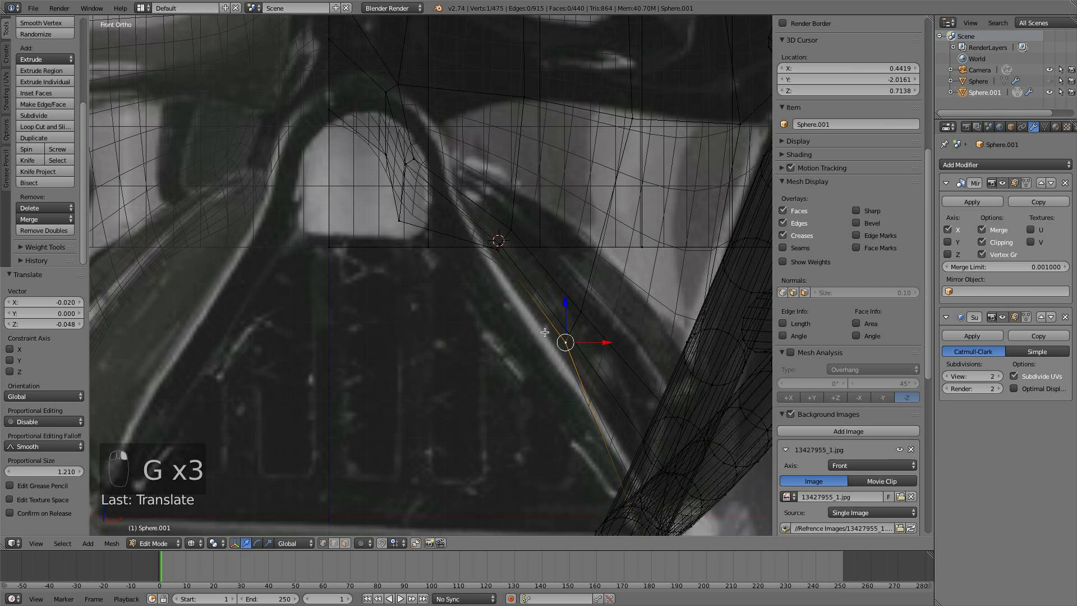
shift+right_click(500, 259)
key(g)
click(488, 298)
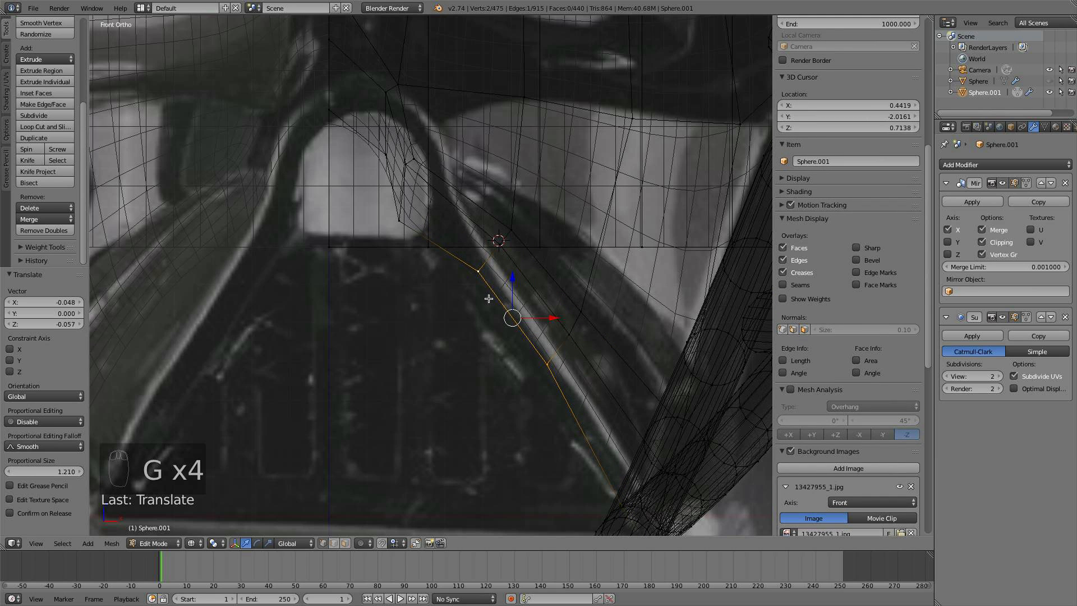
- Shift individual vertices beside the nose opening outward along X by small amounts, including about 0.026 and 0.013
right_click(402, 222)
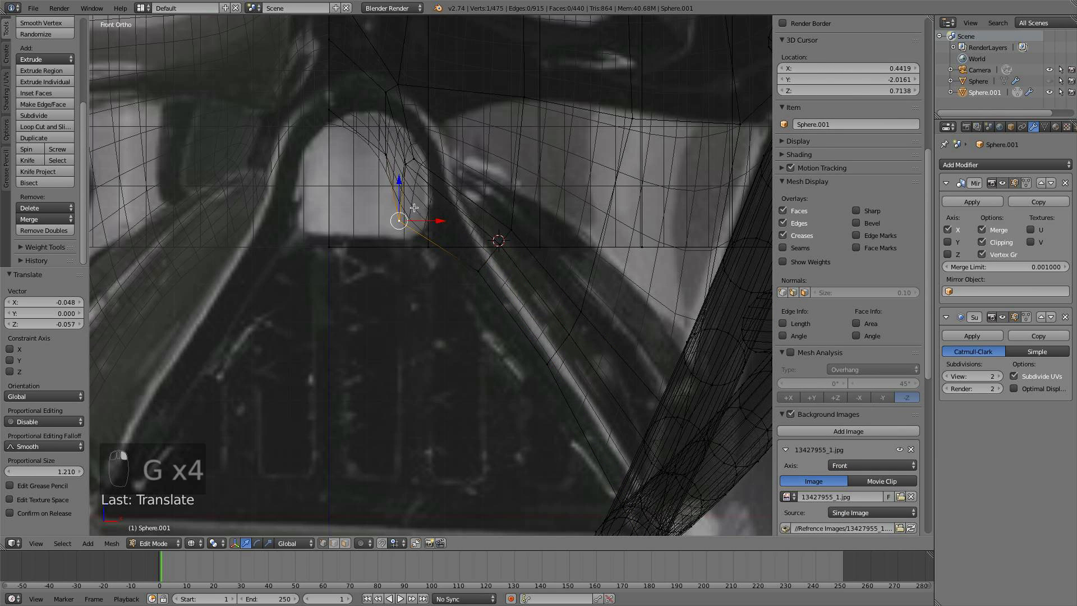
shift+middle_drag(420, 216, 415, 251)
key(z)
key(z)
drag(429, 257, 441, 256)
drag(372, 145, 374, 147)
right_click(412, 147)
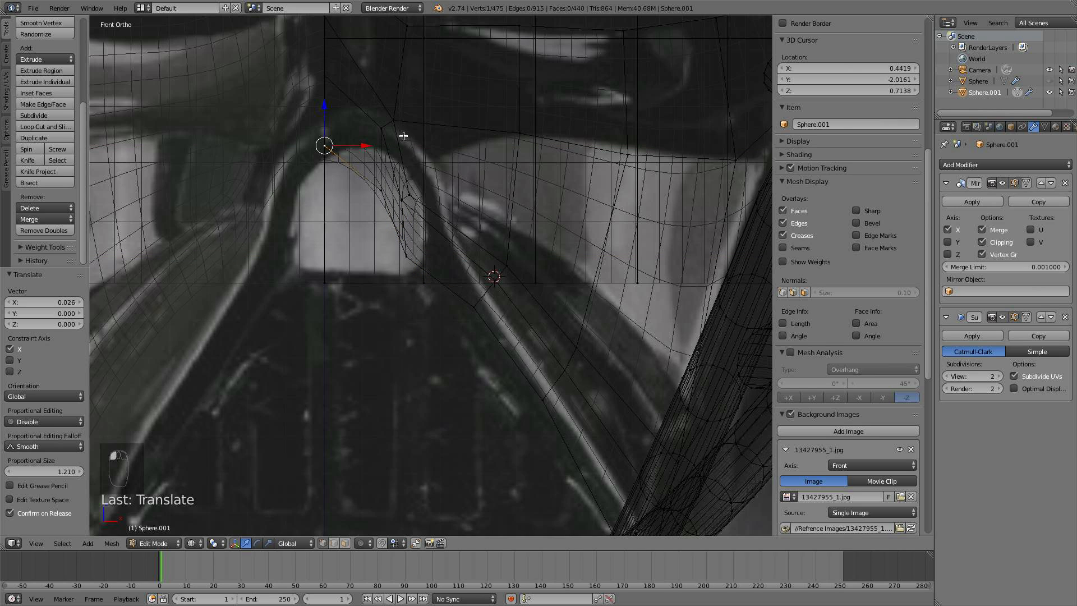
key(z)
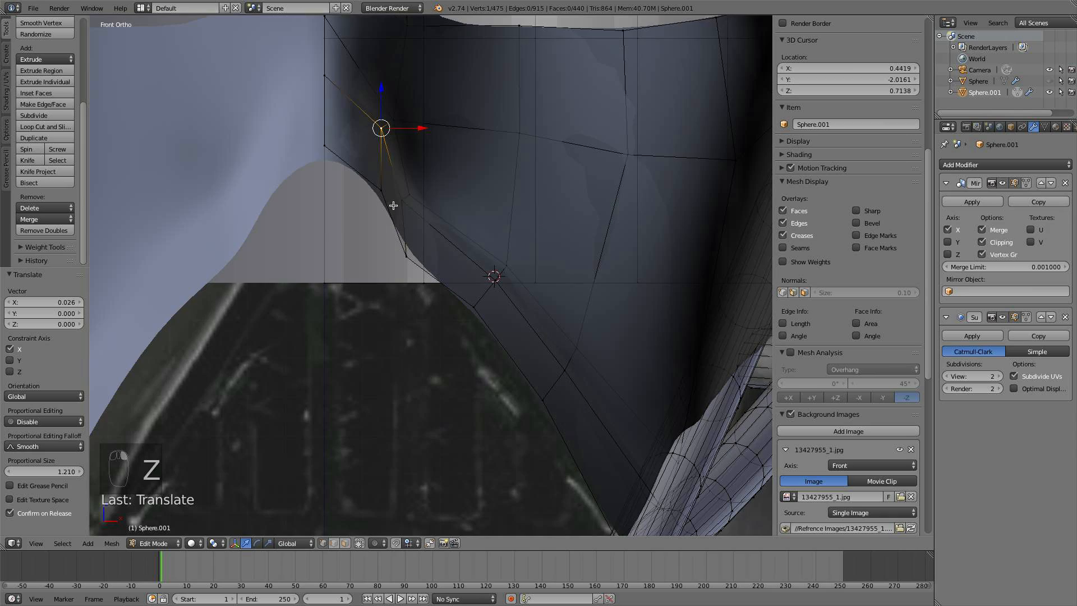
drag(442, 196, 448, 198)
- Viewed from the side, move the cheek panel's middle column of vertices backward along Y in two pairs
middle_drag(448, 198, 255, 280)
right_click(255, 280)
shift+right_click(257, 339)
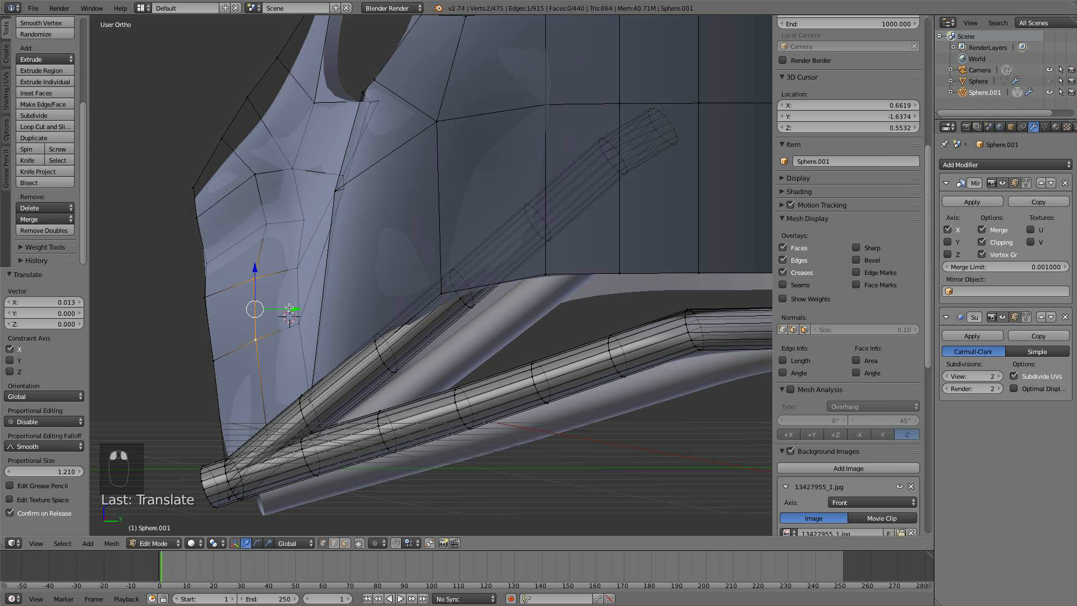
drag(289, 308, 298, 308)
right_click(266, 224)
shift+right_click(255, 174)
drag(291, 200, 307, 200)
- Fine-tune the middle column's lower vertices individually along Y to smooth the cheek panel, and leave Edit Mode
right_click(278, 275)
drag(294, 278, 318, 279)
right_click(265, 339)
drag(301, 340, 308, 338)
right_click(270, 278)
drag(302, 278, 304, 279)
scroll(306, 279, down, 3)
middle_drag(314, 279, 498, 273)
key(a)
key(Tab)
- In front view, move the vertex beside the nose opening about 0.015 in X and 0.018 in Z, and nudge the mouth-edge vertex below it
scroll(416, 280, down, 3)
key(KP_1)
scroll(502, 272, up, 5)
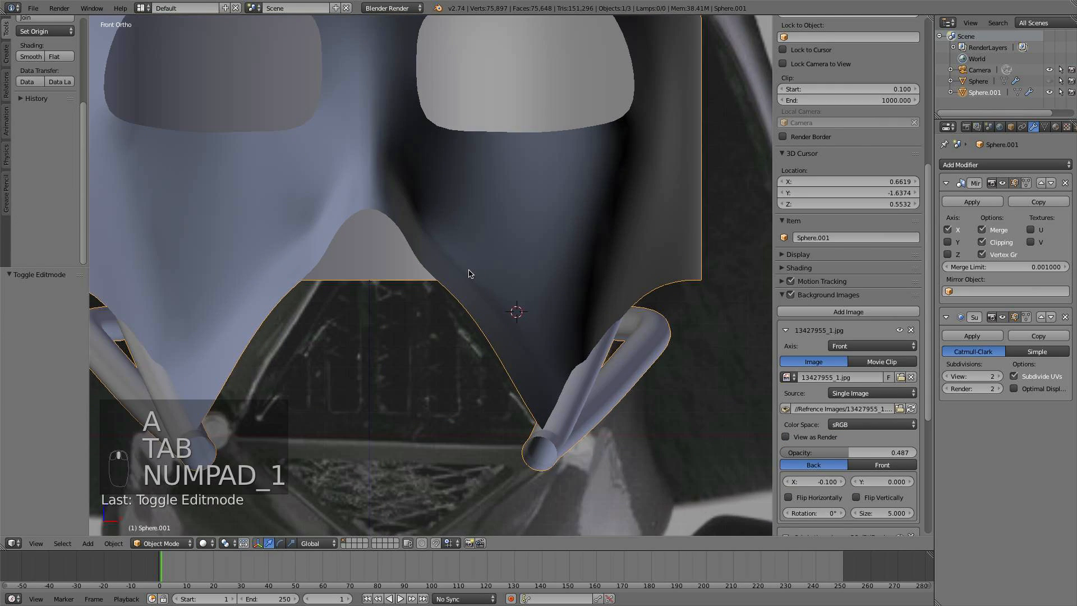
key(Tab)
right_click(457, 291)
right_click(411, 269)
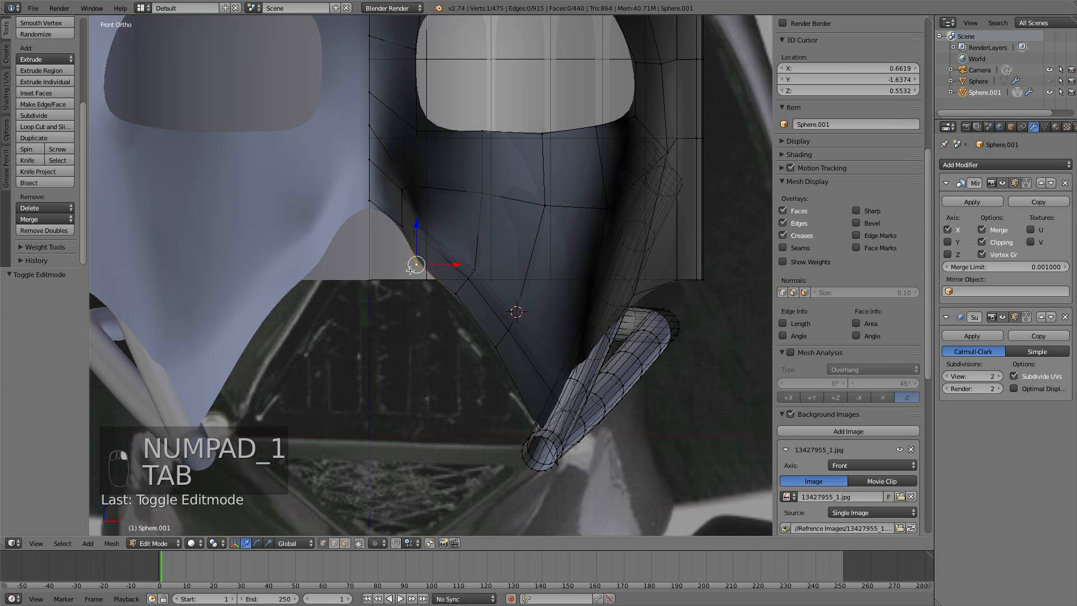
key(g)
click(421, 258)
key(g)
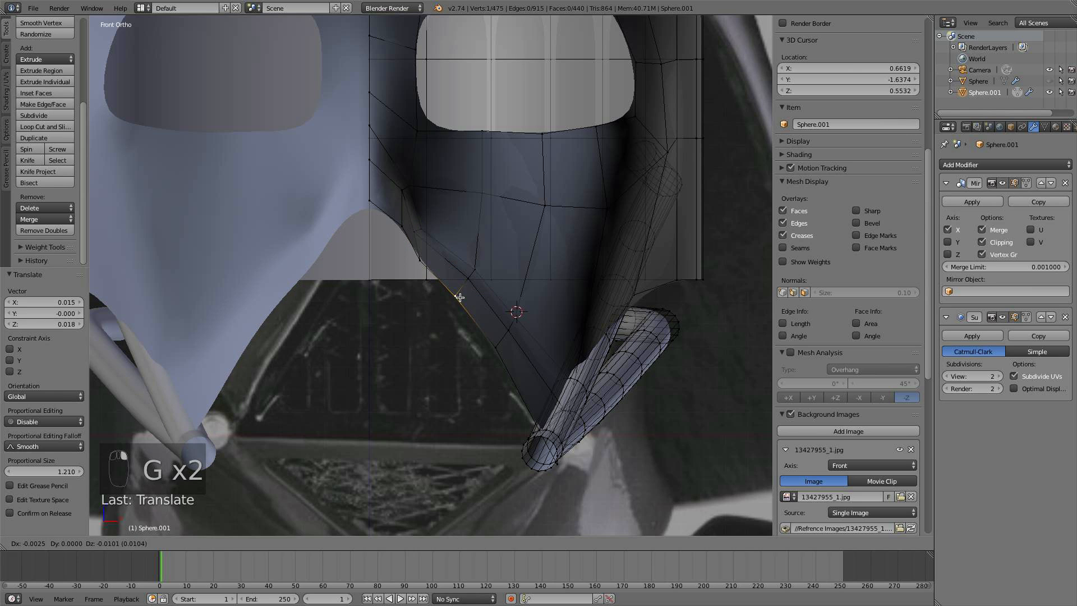
click(460, 297)
right_click(502, 353)
key(g)
click(504, 353)
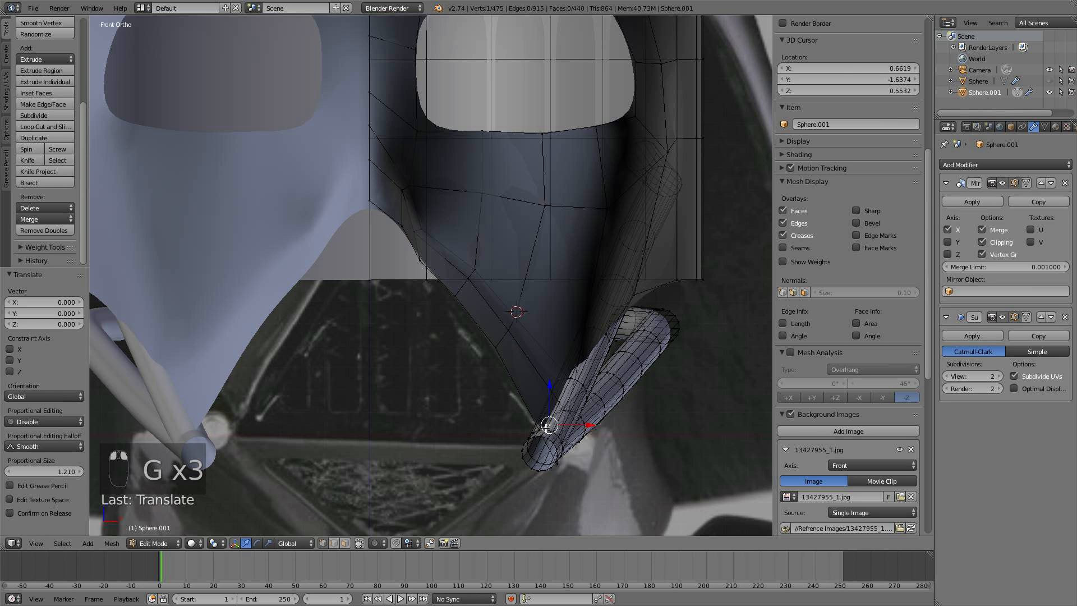
key(a)
key(l)
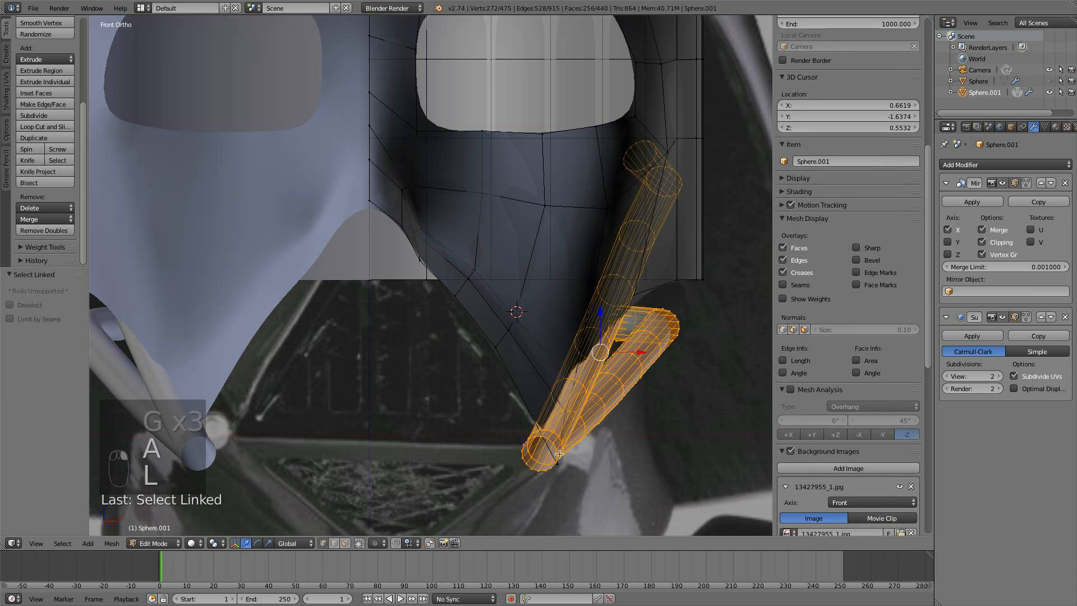
key(h)
key(h)
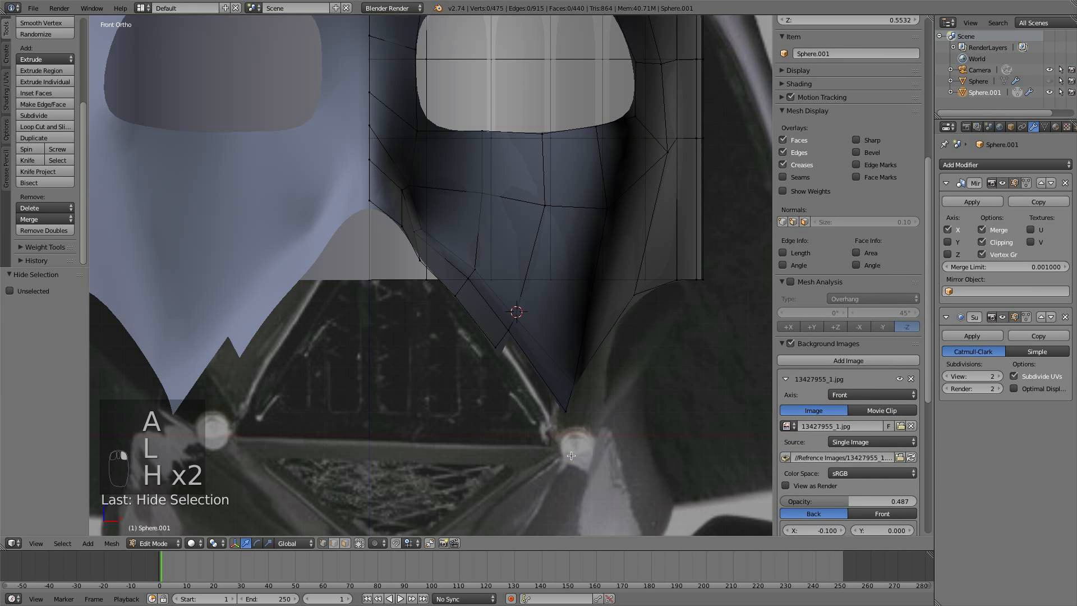
key(alt+h)
key(a)
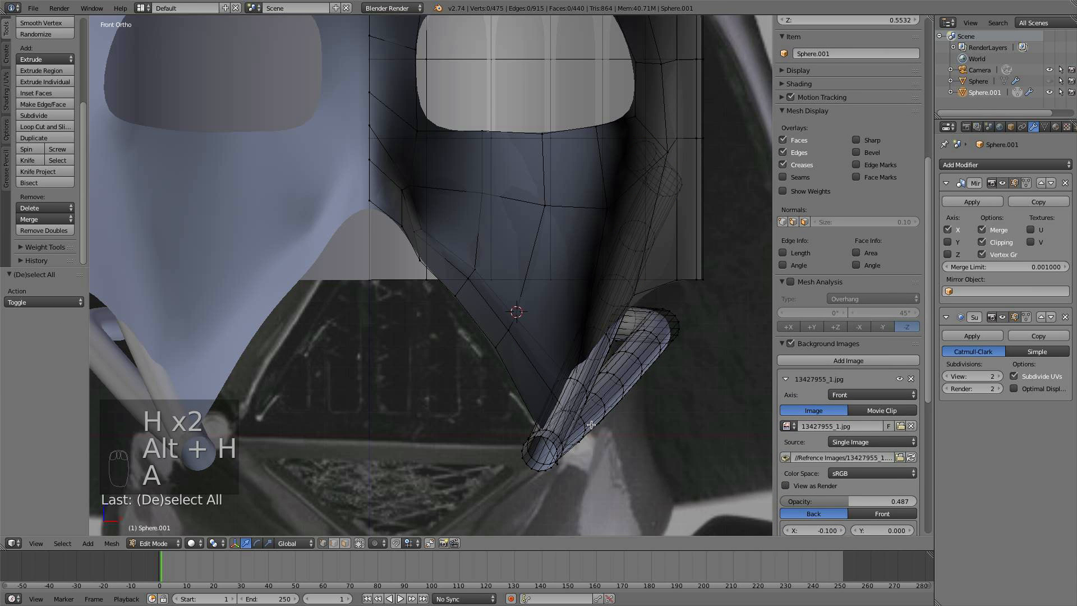
- Hide the linked tube geometry and shift the cheek panel's lowest tip vertex outward by about 0.013 in X
key(l)
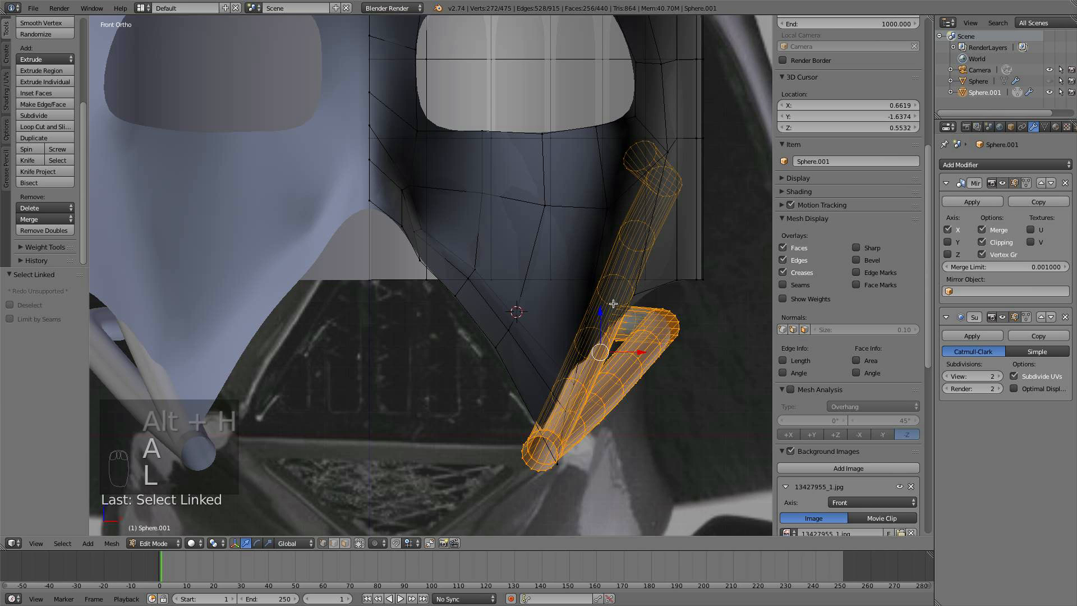
key(h)
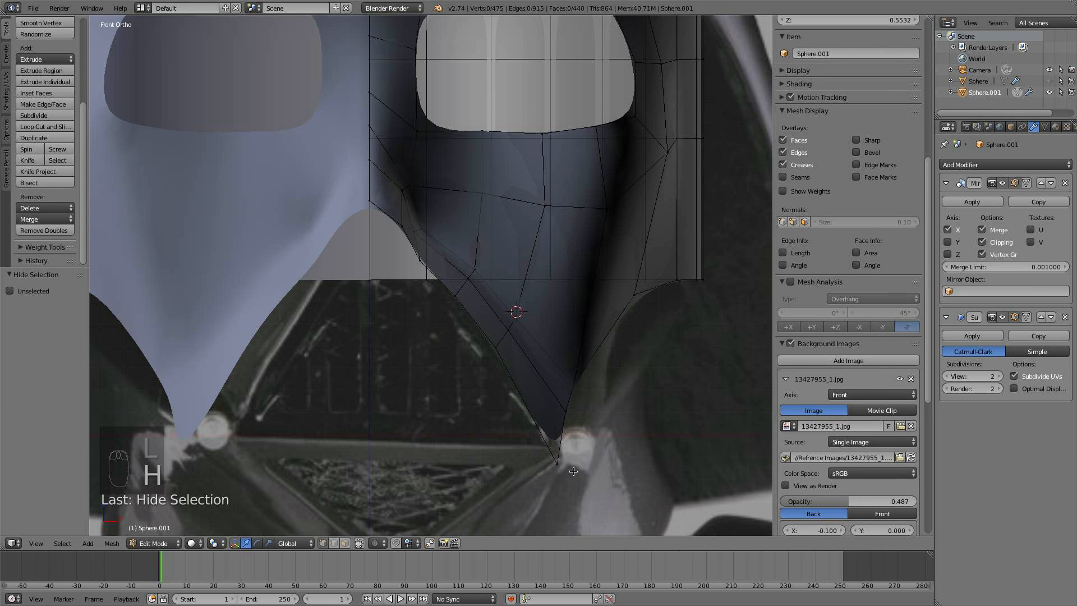
right_click(557, 464)
drag(599, 463, 601, 464)
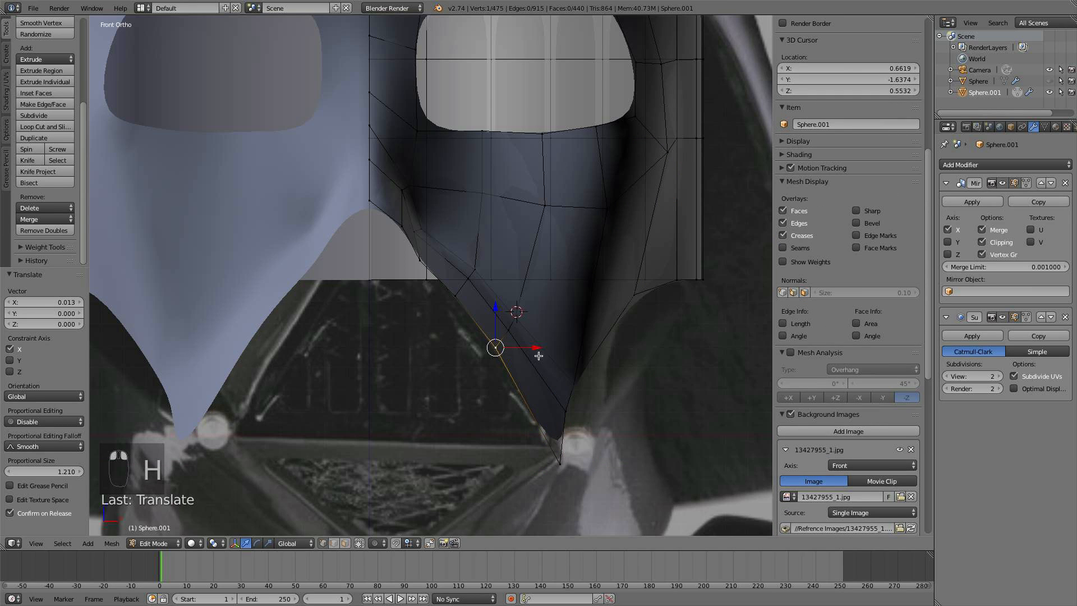
- Straighten the mouth edge by shifting its vertices along X, the lower one by about -0.028, and leave Edit Mode
drag(538, 356, 532, 354)
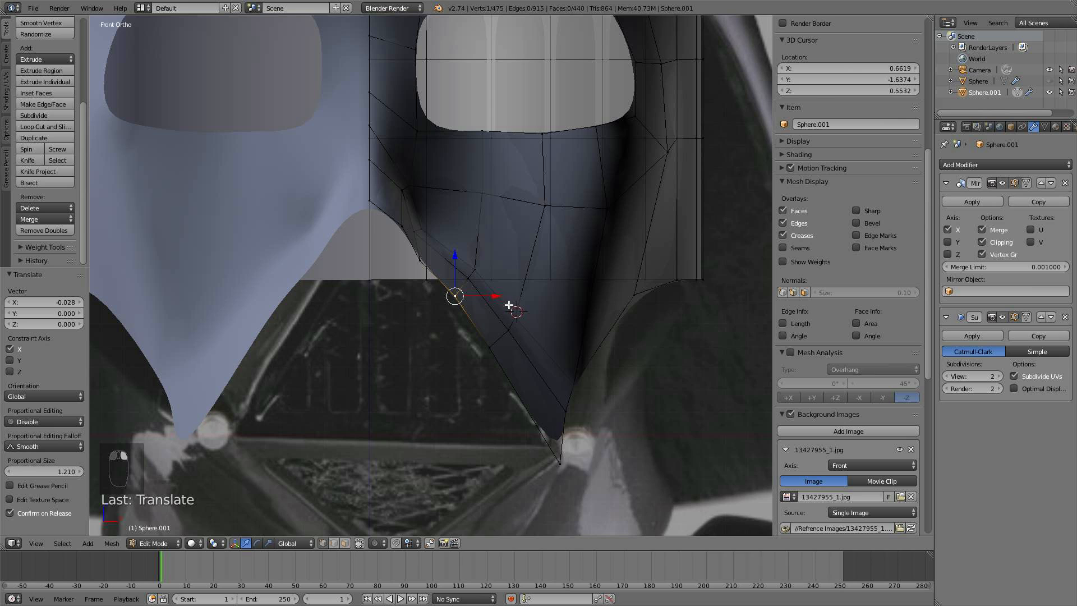
drag(495, 296, 486, 315)
click(478, 305)
drag(533, 352, 538, 351)
scroll(538, 352, down, 6)
middle_drag(548, 344, 387, 348)
key(a)
key(a)
key(Tab)
- Move the vertex on the cheek's vertical fold backward by about 0.036 in Y
scroll(383, 346, down, 2)
scroll(376, 325, up, 2)
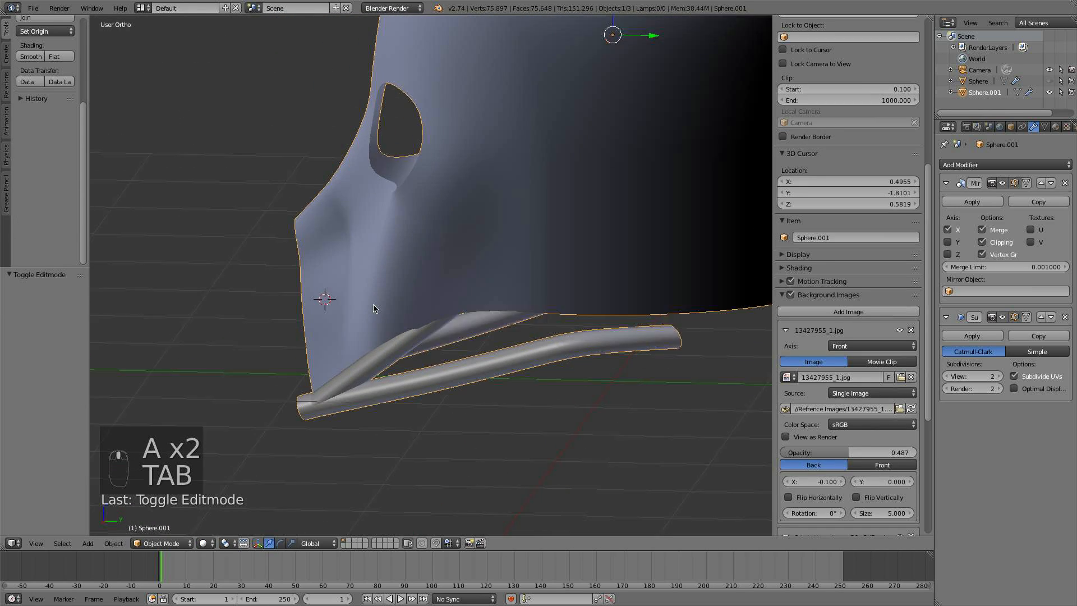
scroll(373, 292, up, 1)
key(Tab)
scroll(378, 301, up, 2)
middle_drag(378, 301, 359, 280)
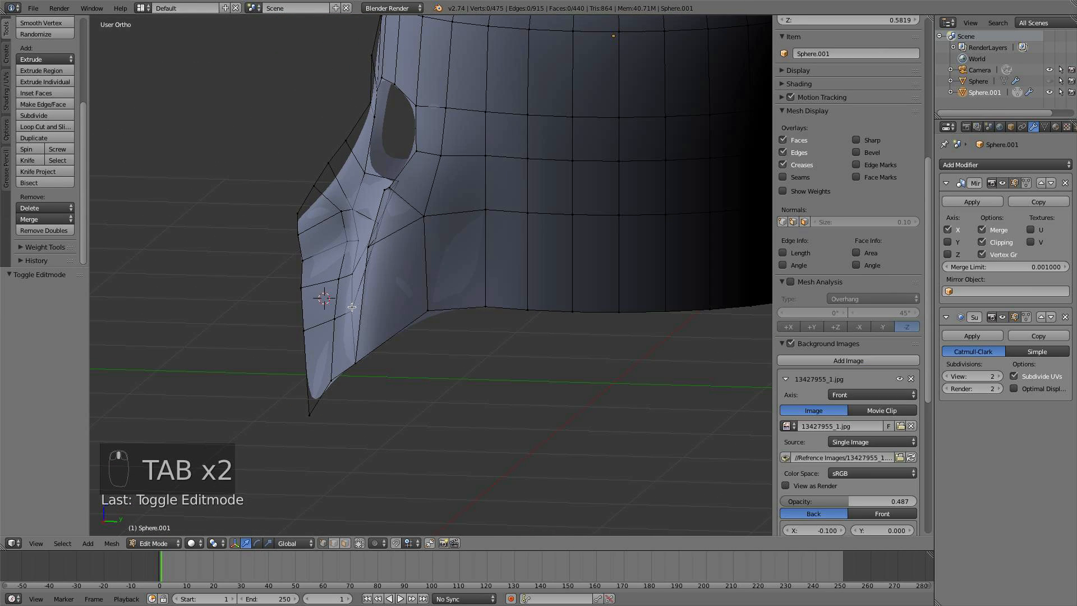
right_click(354, 275)
drag(400, 291, 395, 295)
- In side view wireframe, move the lower cheek corner about 0.035 in Y and the inner fold vertex about 0.010 to match the reference
right_click(356, 362)
click(390, 350)
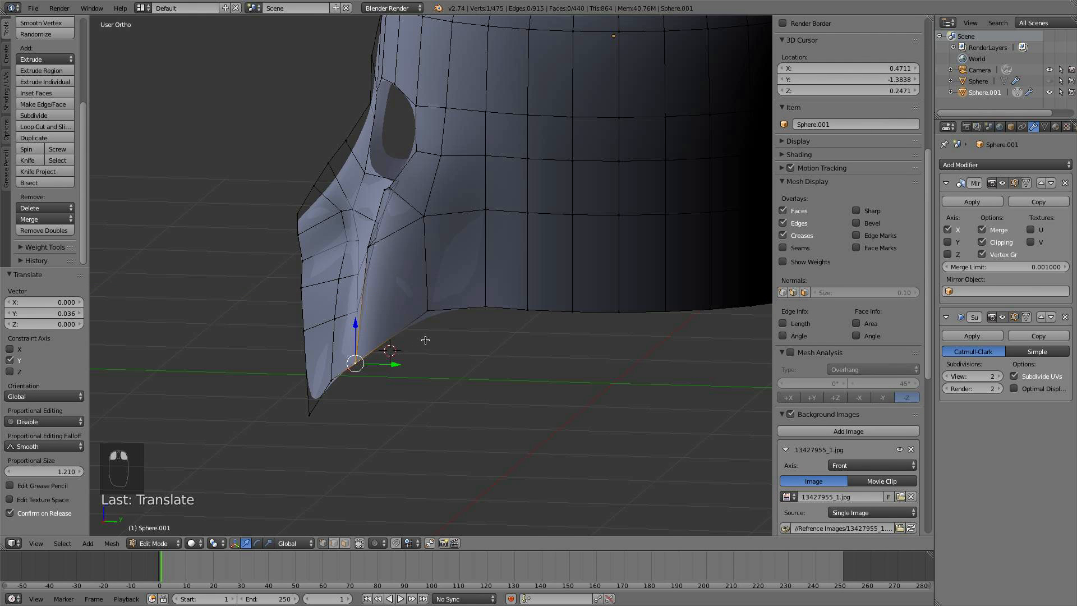
key(KP_3)
key(z)
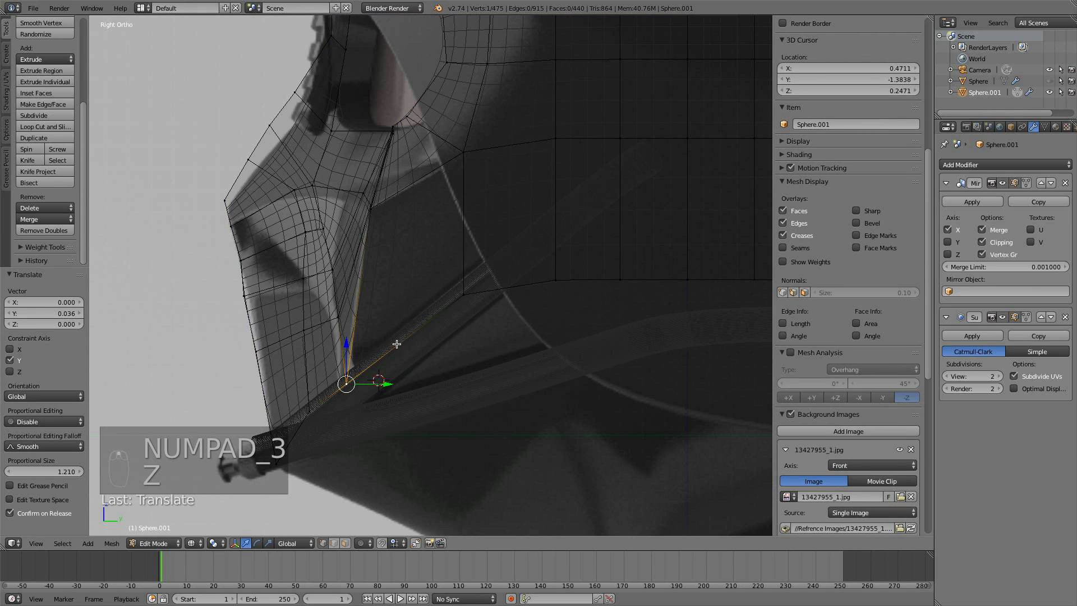
drag(392, 375, 389, 380)
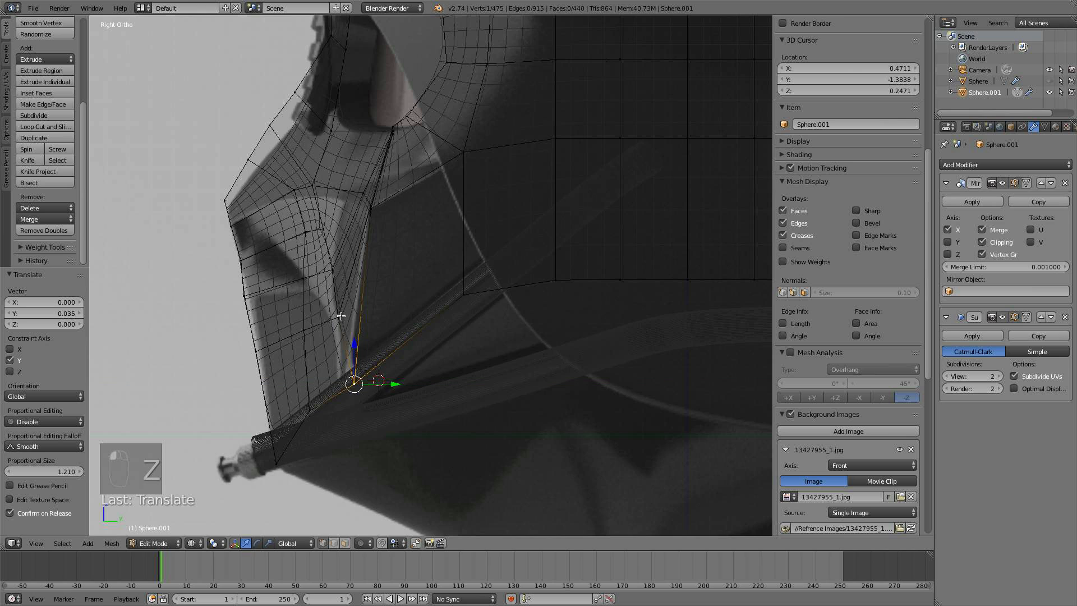
right_click(339, 318)
drag(385, 317, 387, 314)
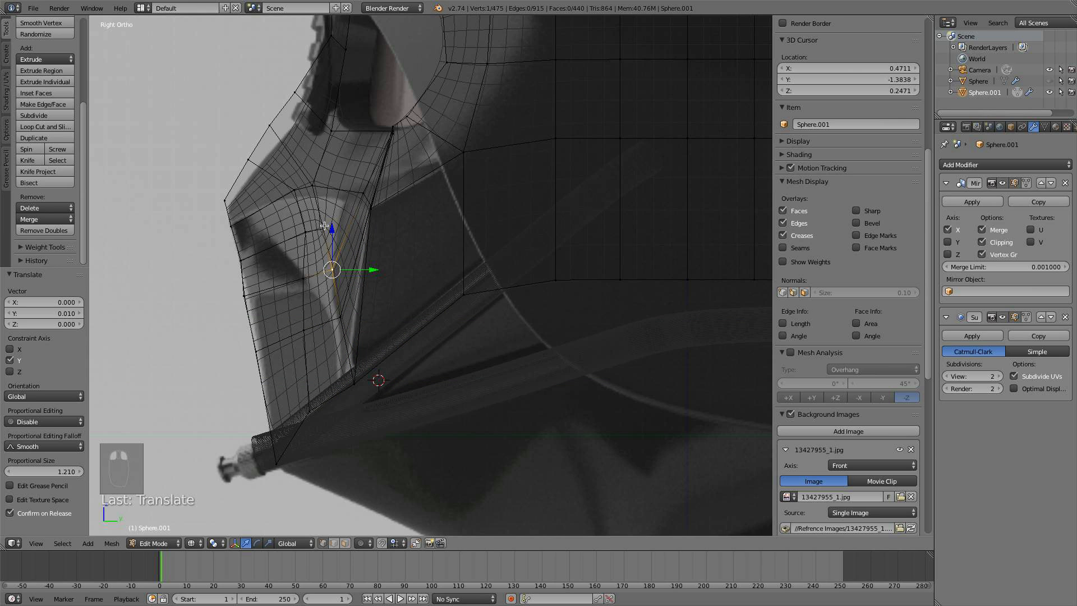
drag(362, 272, 360, 240)
- Adjust an inner cheek vertex sideways near the mouth opening and return the mask to shaded Object Mode for viewing
middle_drag(359, 240, 448, 252)
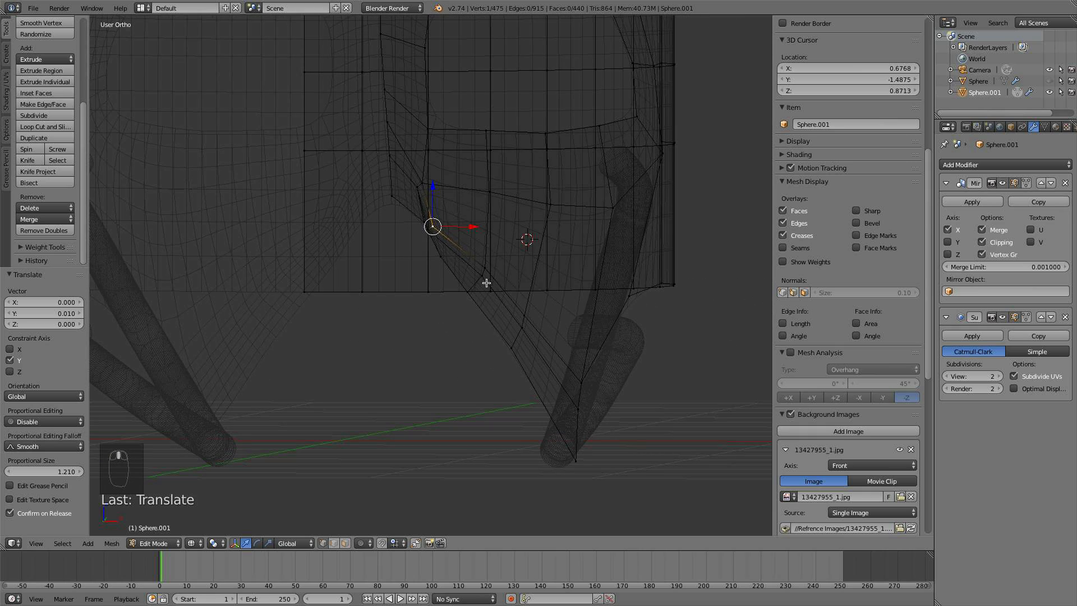
drag(498, 277, 522, 275)
key(KP_1)
scroll(521, 278, down, 2)
key(z)
key(Tab)
mouse_move(474, 259)
middle_down()
mouse_move(489, 272)
mouse_move(356, 294)
mouse_move(460, 317)
middle_up()
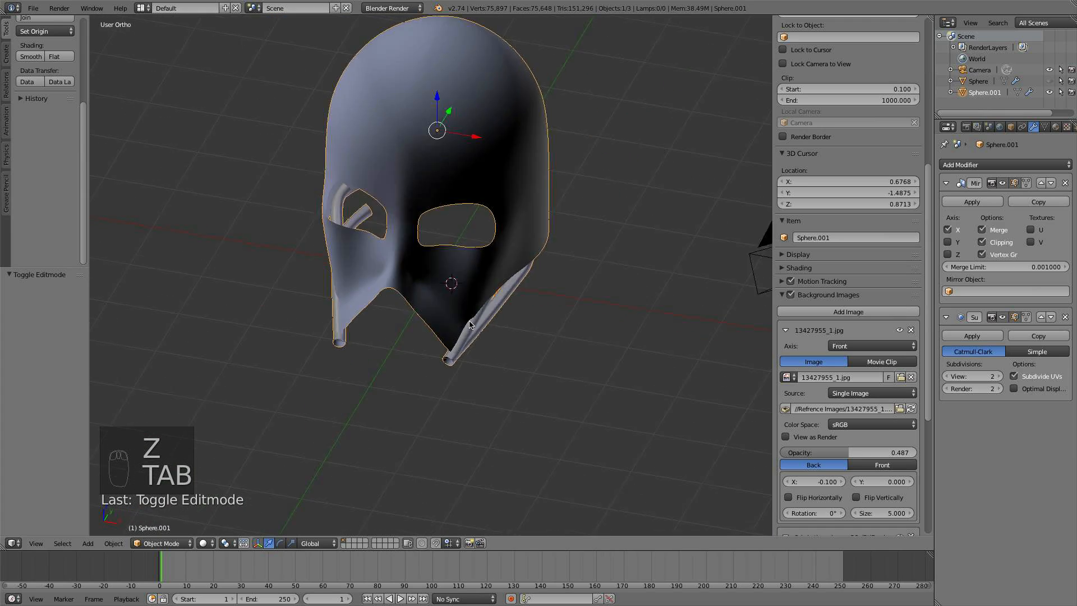
- Examine the mask's cheek, lower edge and mouth opening against the side and front reference images
scroll(478, 325, up, 3)
key(KP_3)
scroll(377, 250, up, 3)
key(Tab)
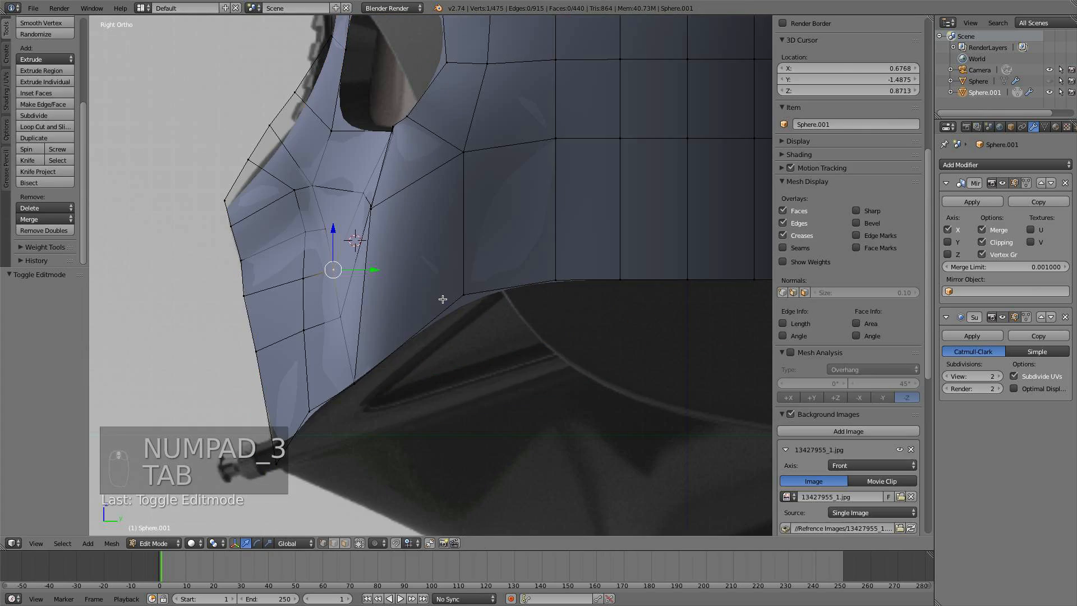
key(Tab)
key(KP_1)
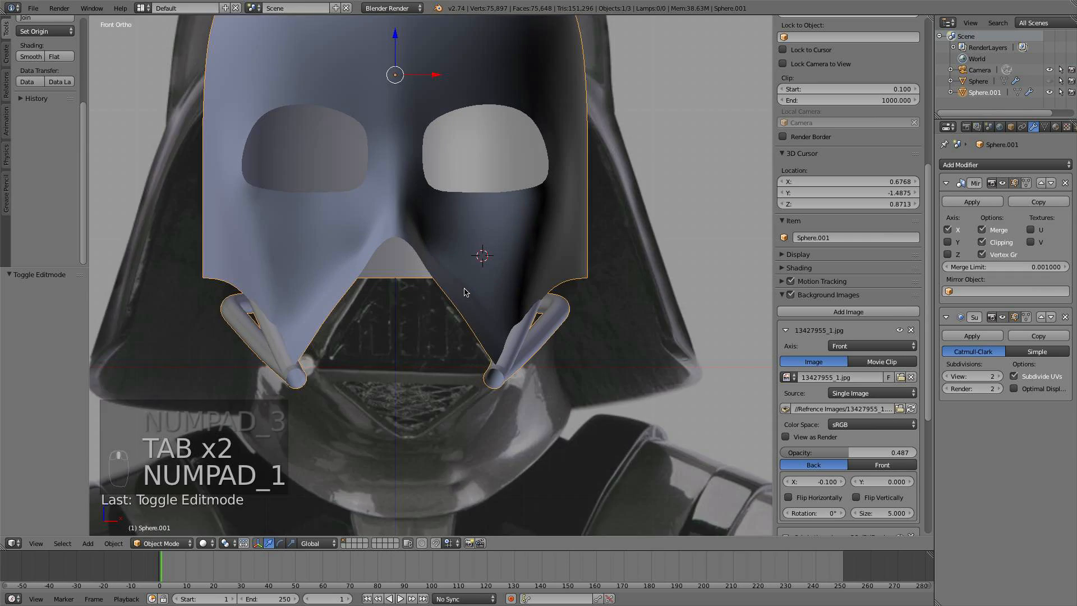
scroll(464, 291, up, 2)
scroll(583, 393, down, 5)
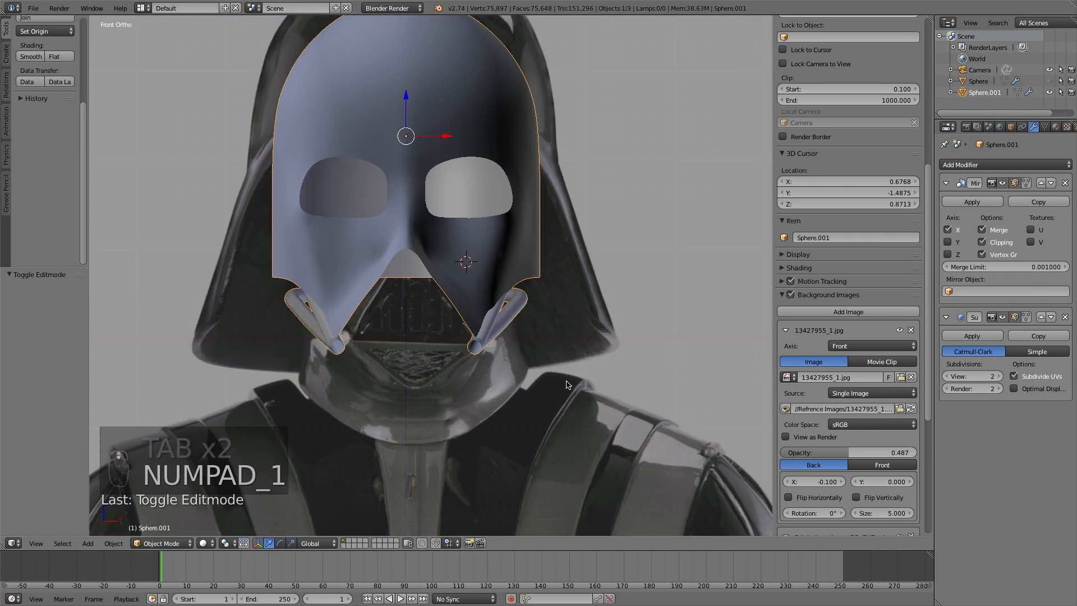
middle_drag(583, 392, 428, 365)
key(z)
key(z)
middle_drag(547, 302, 510, 308)
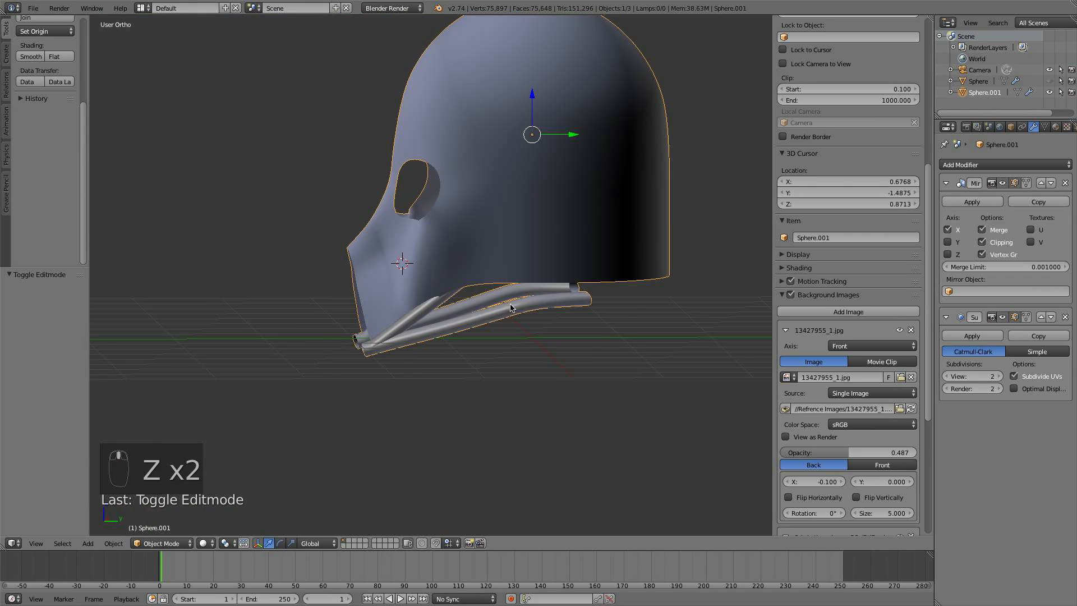
key(KP_3)
key(z)
scroll(510, 308, up, 3)
key(z)
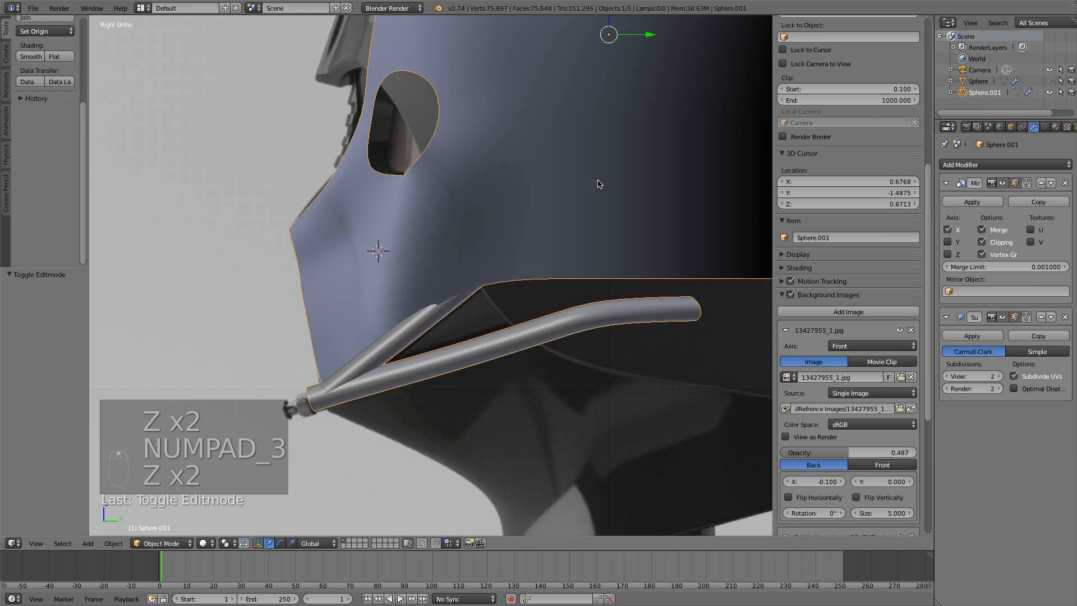
key(Tab)
scroll(487, 303, down, 3)
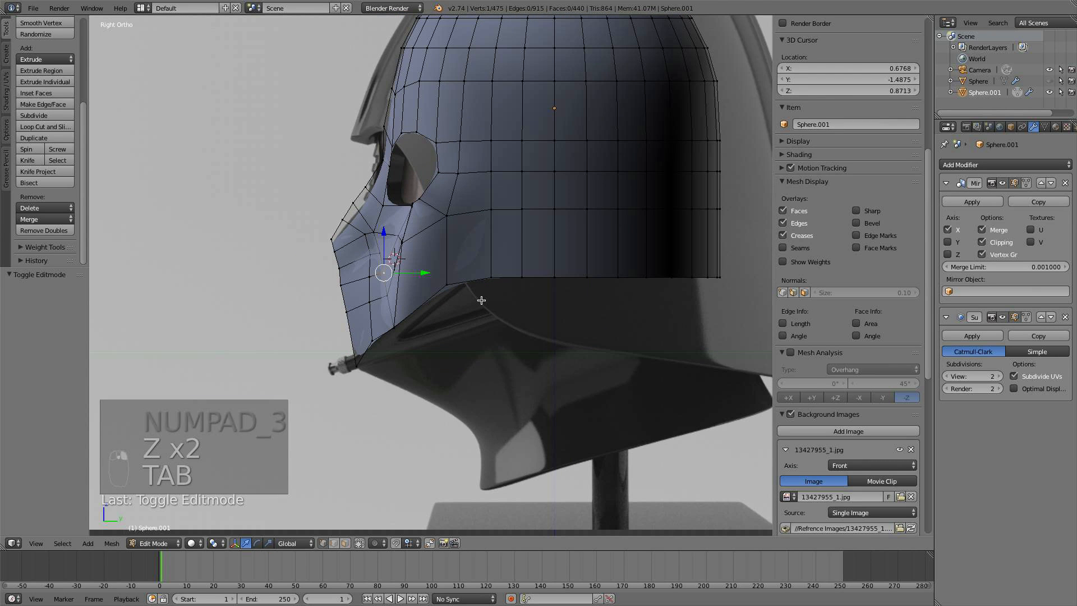
middle_drag(472, 288, 448, 268)
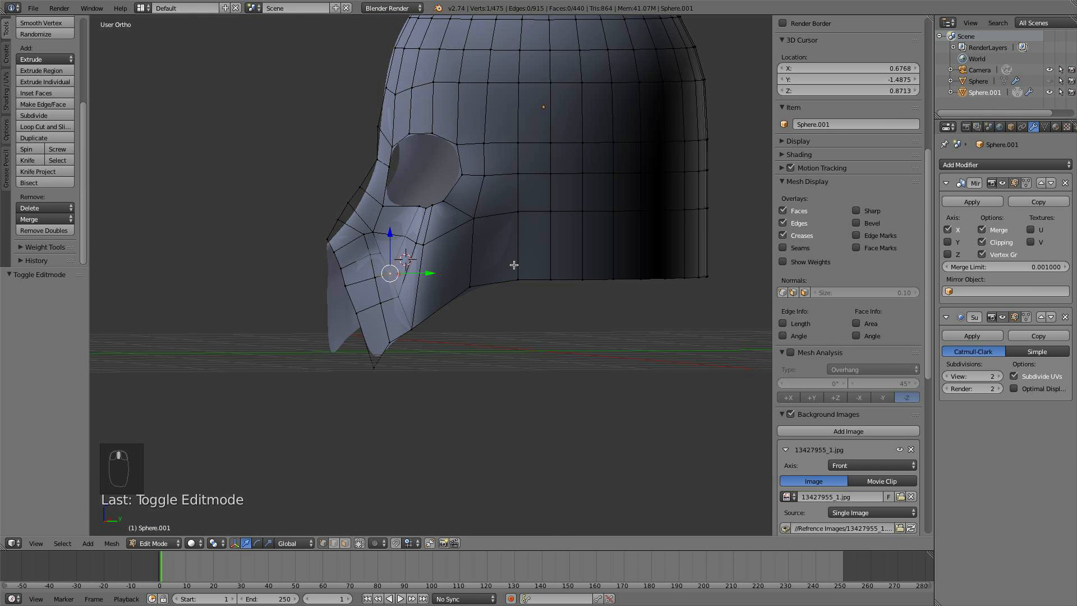
key(ctrl+r)
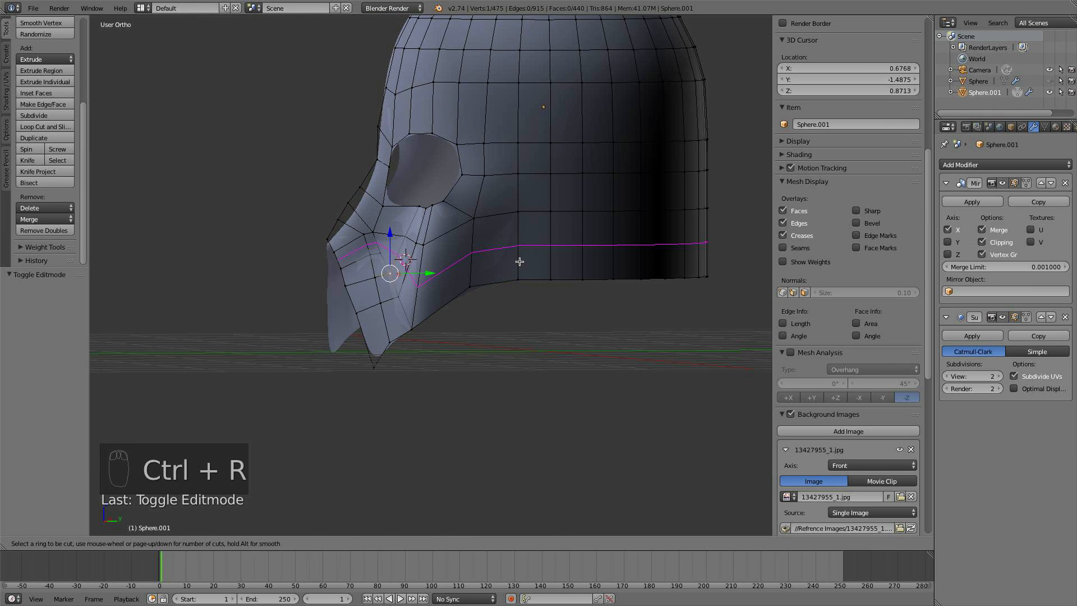
key(Escape)
mouse_move(493, 288)
middle_down()
mouse_move(548, 288)
mouse_move(497, 250)
mouse_move(512, 275)
mouse_move(523, 257)
middle_up()
key(KP_1)
scroll(521, 278, up, 3)
key(shift+z)
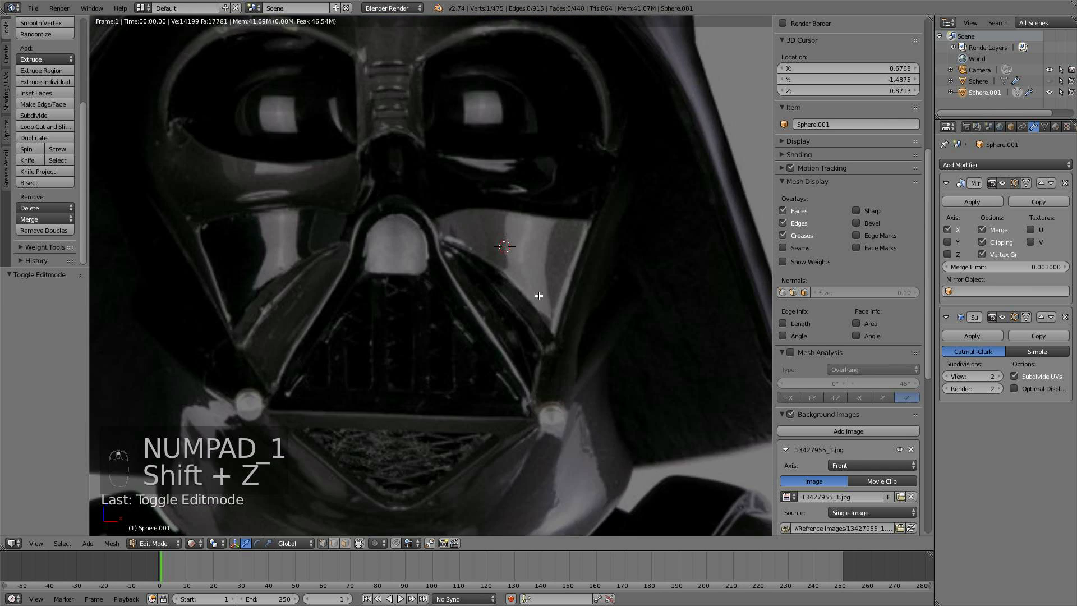
click(194, 543)
click(227, 505)
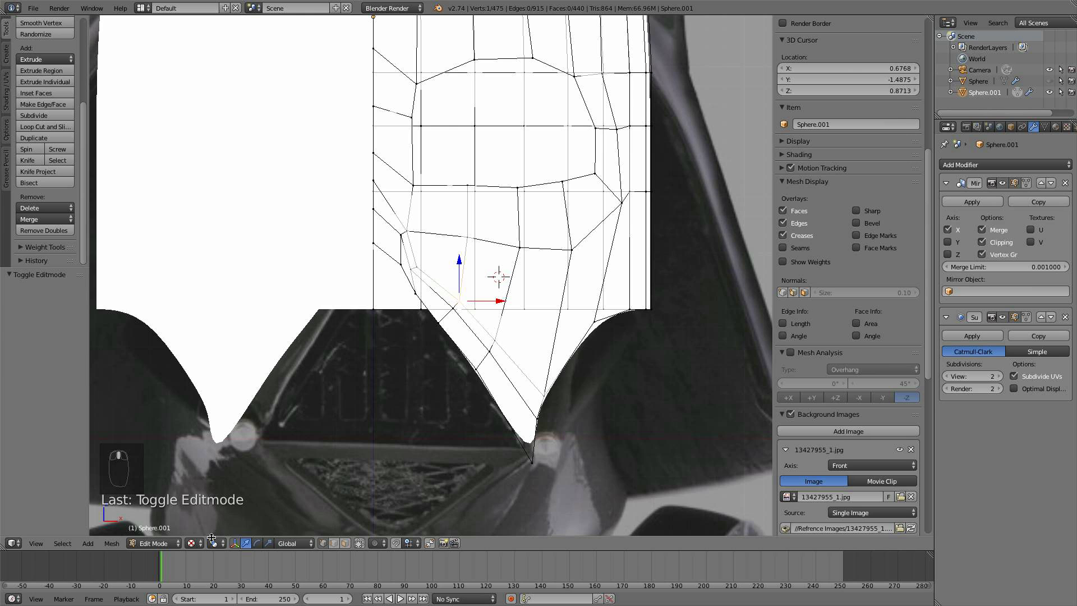
click(194, 543)
click(209, 503)
- In front wireframe view, move the three vertices along the cheek's diagonal fold about 0.042 in X and 0.057 in Z
middle_drag(467, 348, 441, 350)
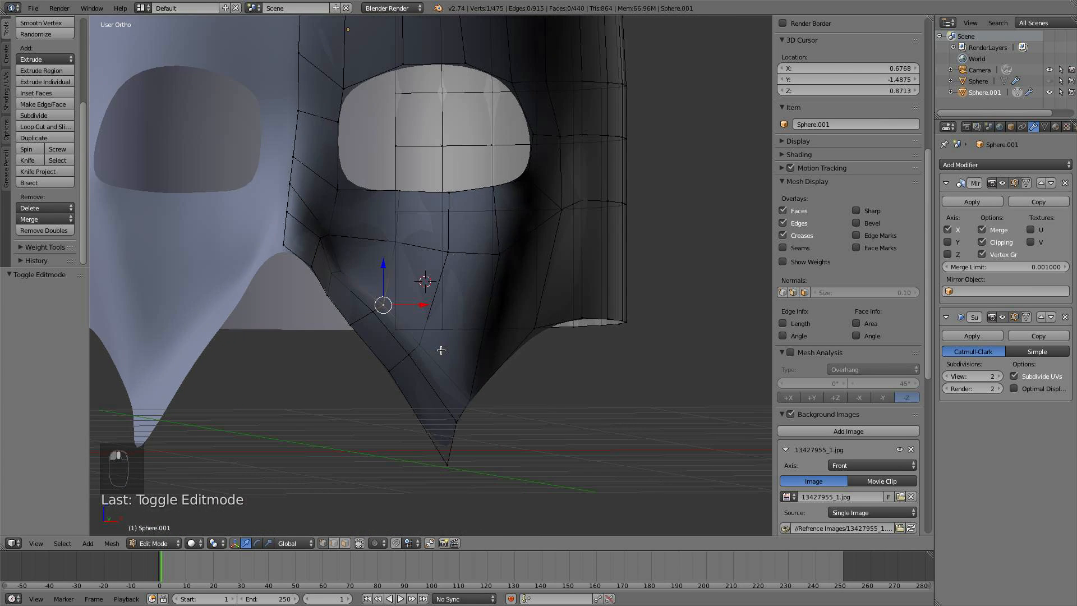
key(z)
key(KP_1)
key(z)
key(z)
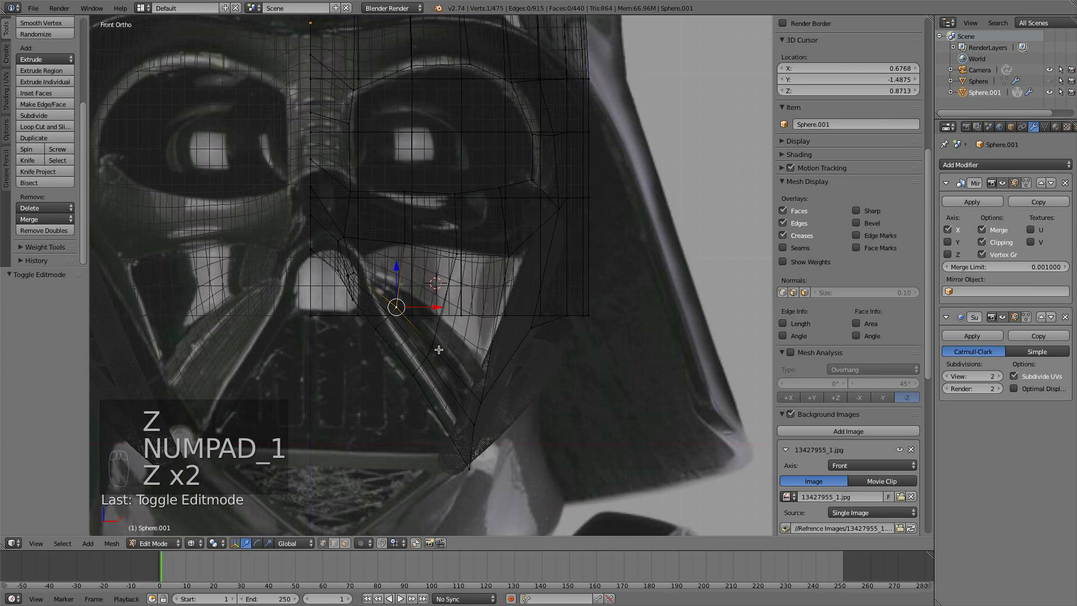
right_click(433, 346)
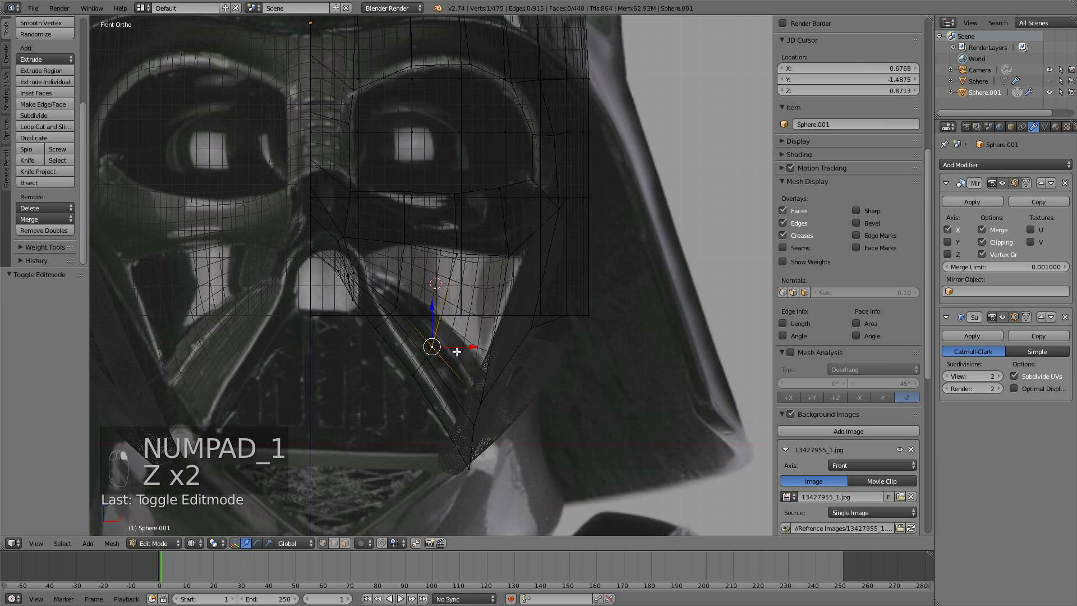
shift+right_click(396, 307)
shift+right_click(482, 400)
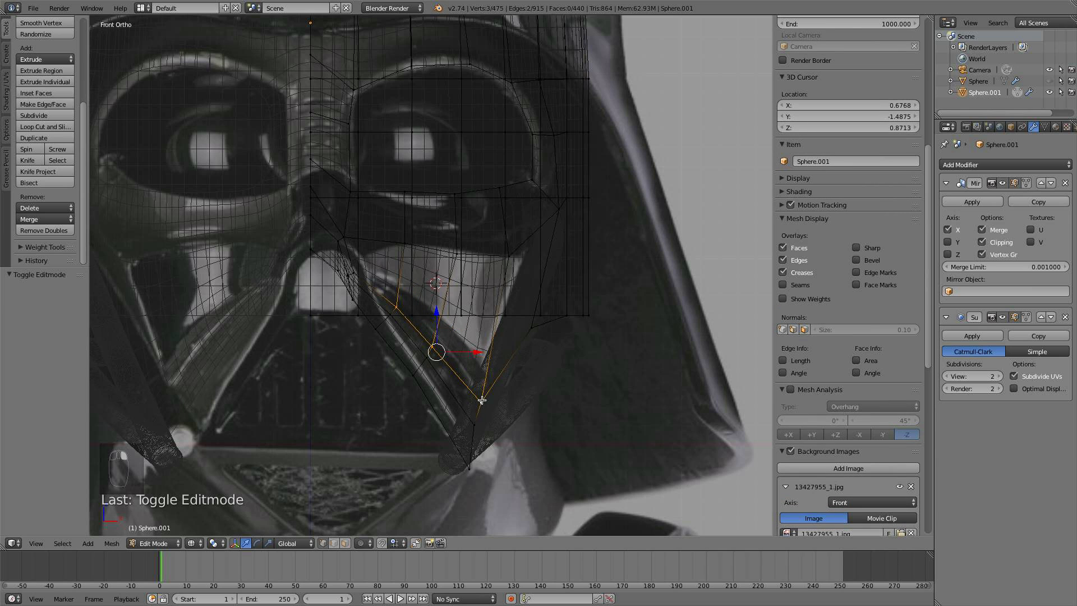
key(g)
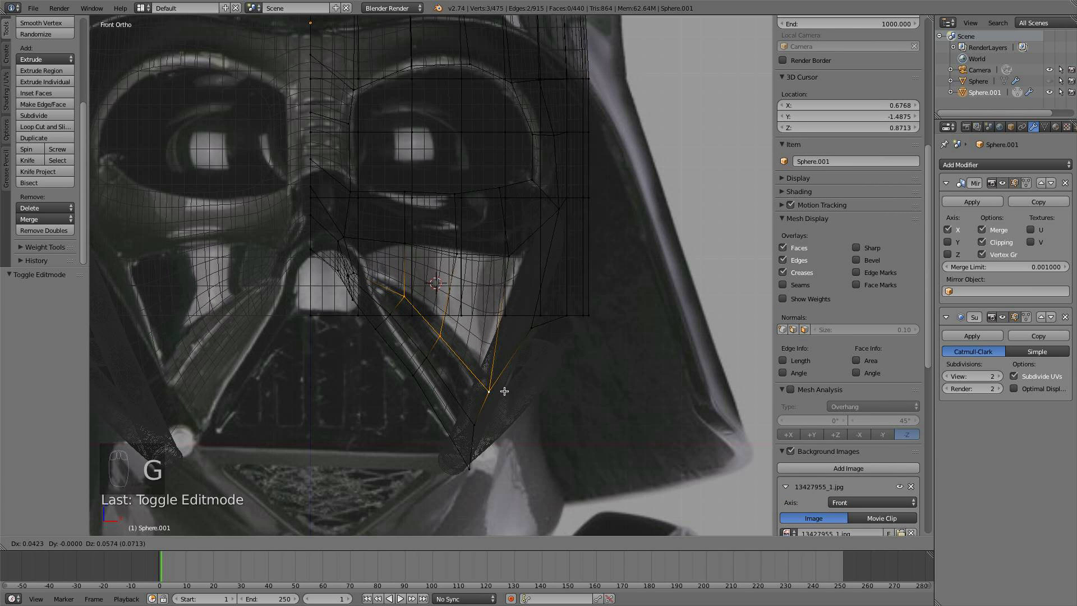
click(504, 391)
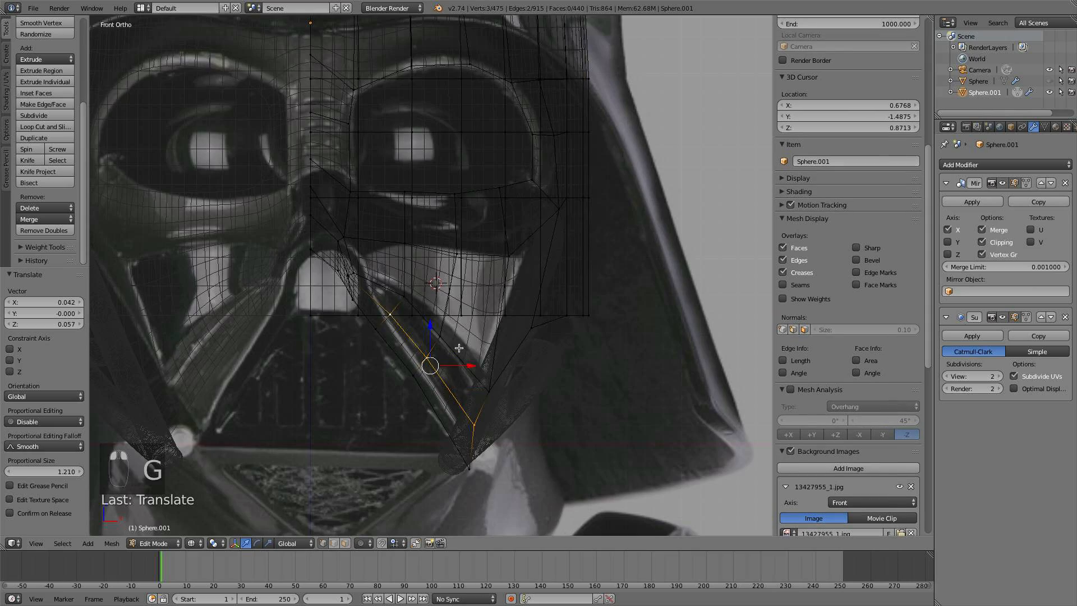
- Edge-slide the row of three vertices between the cheek fold and the mouth edge by a factor of about 0.379
middle_drag(452, 360, 366, 370)
key(g)
key(g)
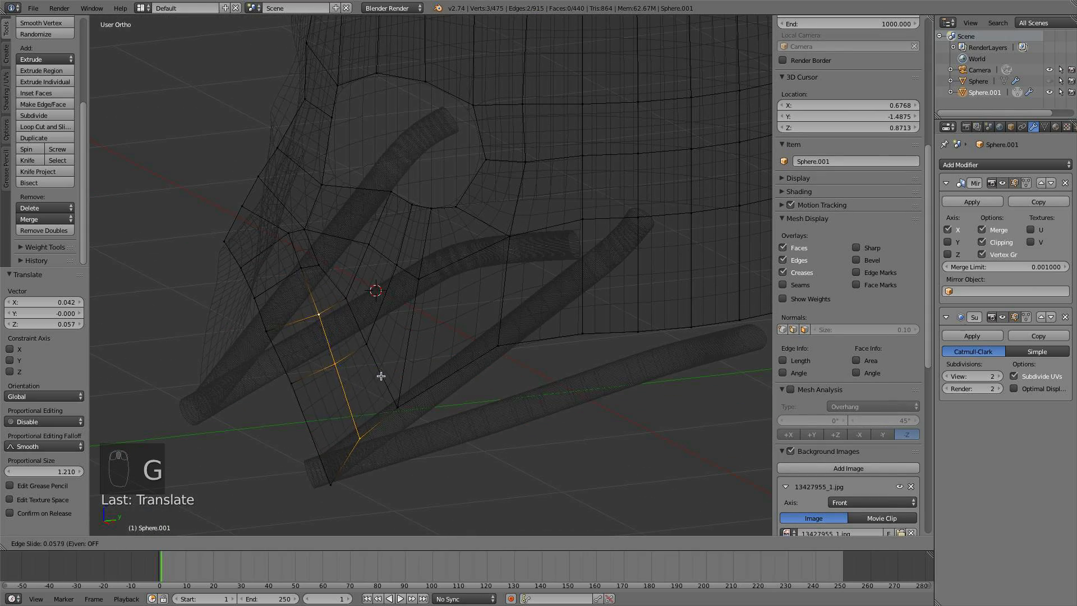
click(394, 383)
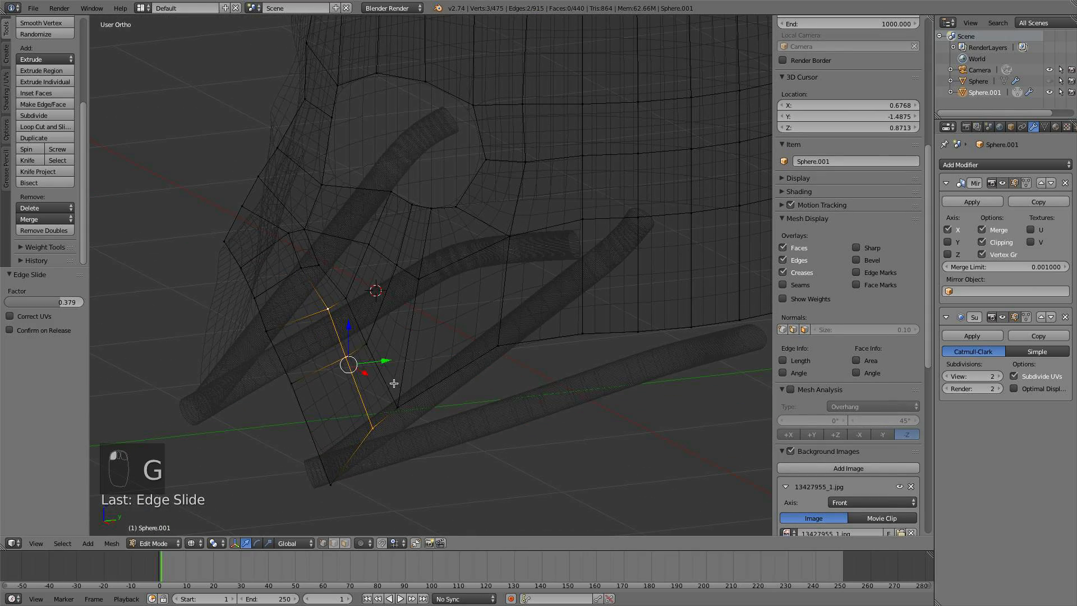
- Move the cheek panel's upper outer corner vertex outward by about 0.120 along X to match the front reference
middle_drag(423, 406, 494, 304)
right_click(406, 390)
middle_drag(475, 359, 488, 305)
key(KP_1)
scroll(489, 312, up, 1)
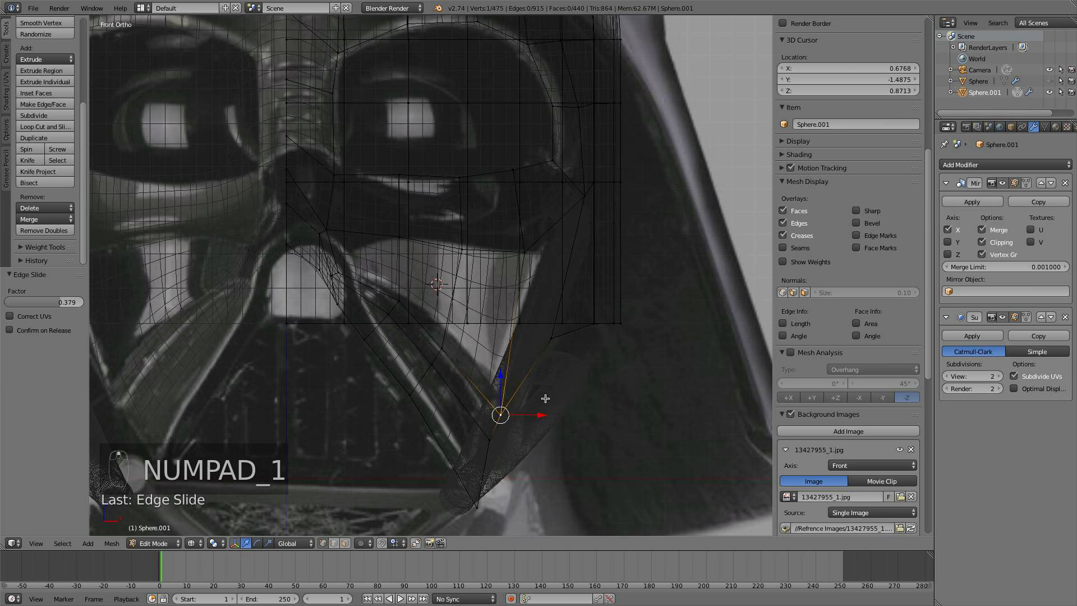
key(z)
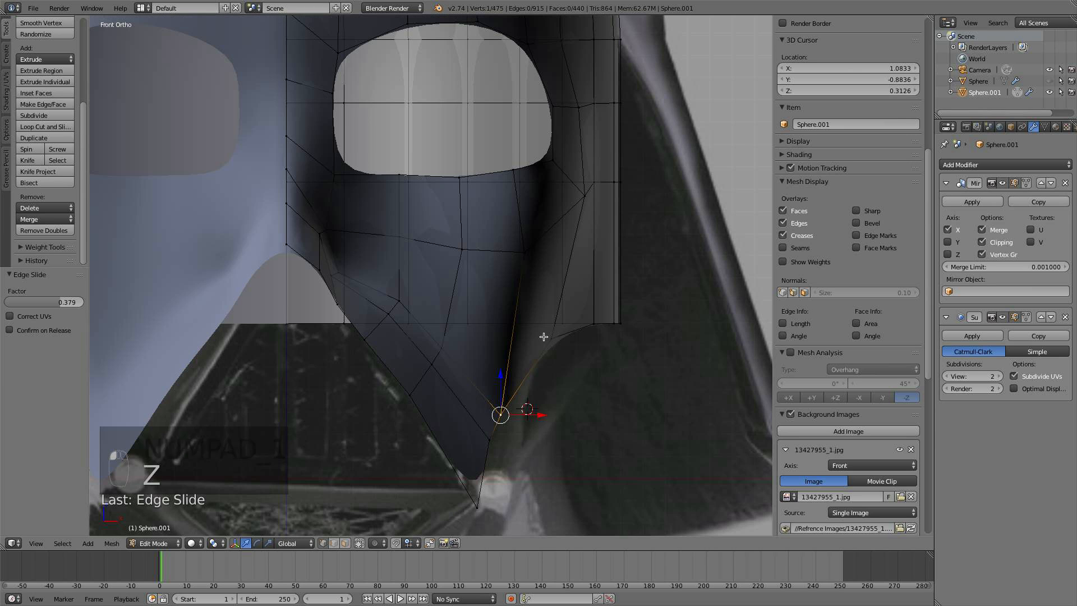
right_click(526, 252)
key(z)
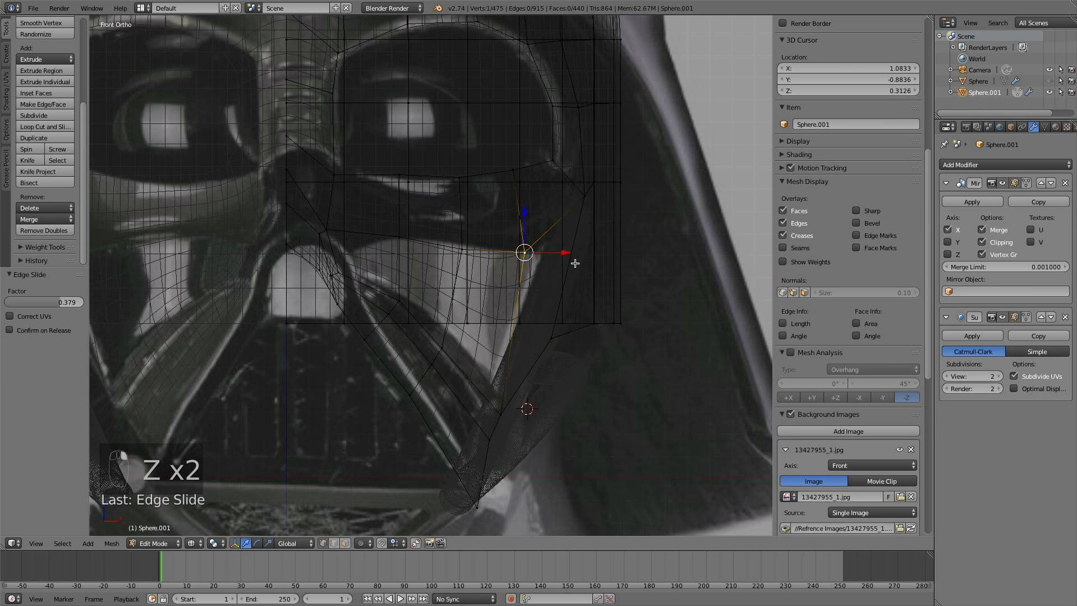
scroll(555, 261, down, 2)
key(z)
key(z)
key(g)
key(x)
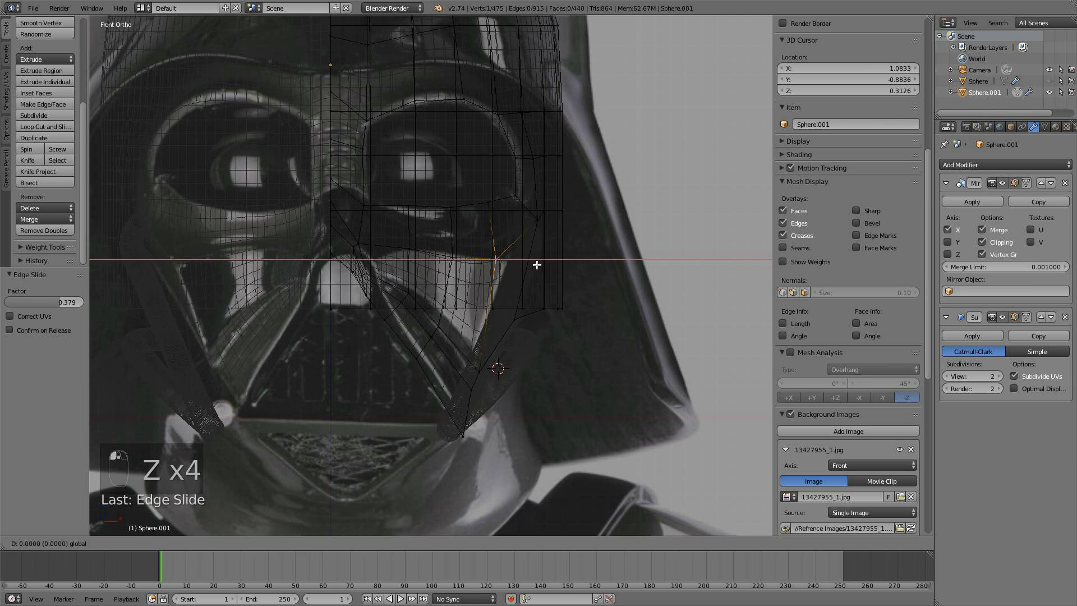
click(554, 264)
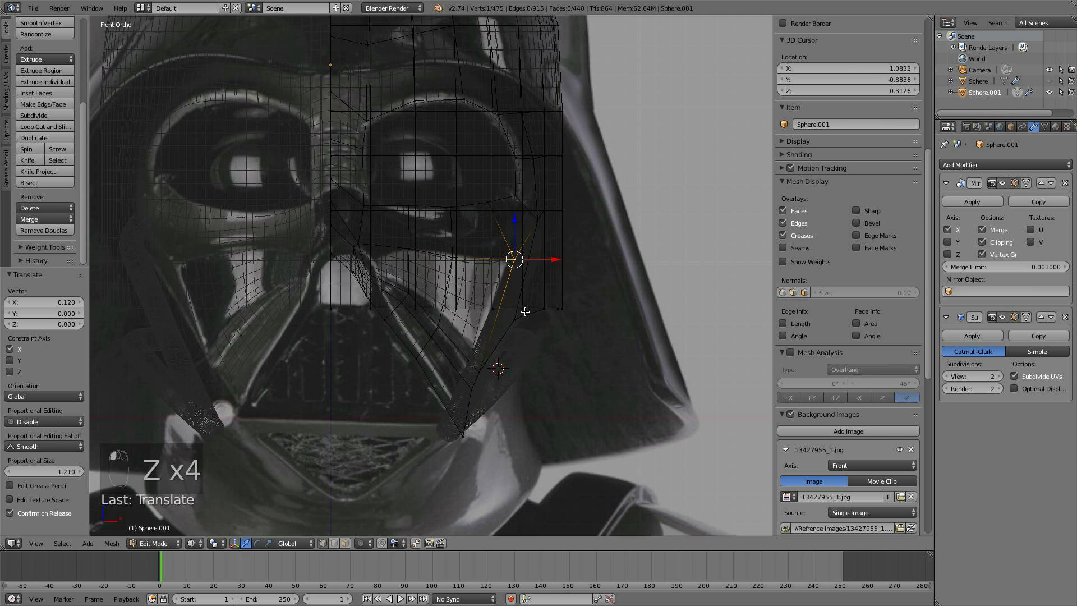
- Shift the two vertices near the cheek's lower tip along X, the upper one about -0.043 and the lower one about -0.025
right_click(477, 371)
key(g)
key(x)
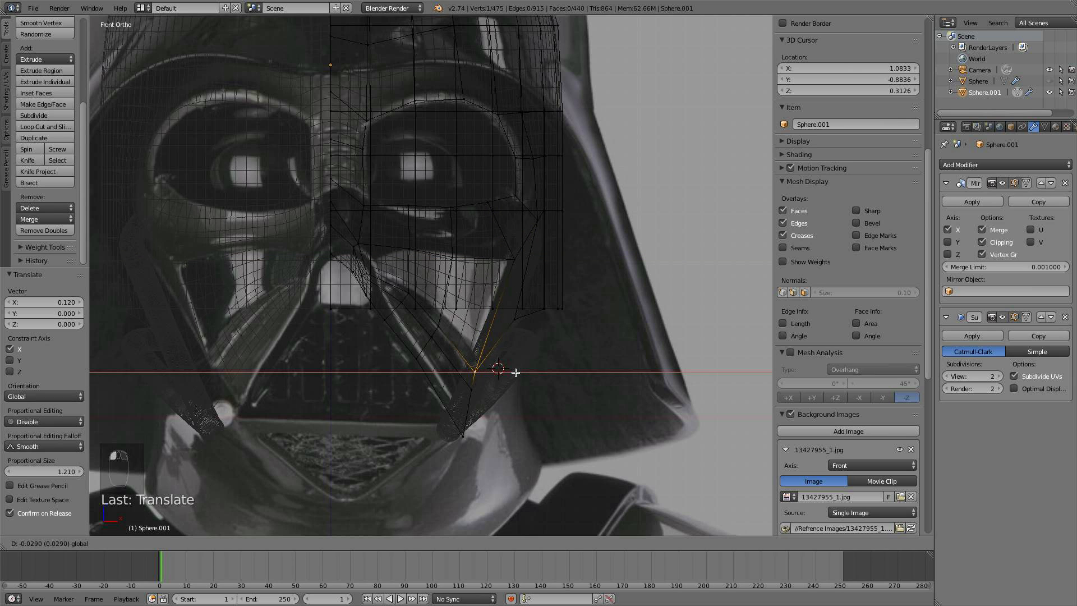
click(513, 372)
right_click(469, 389)
key(g)
key(x)
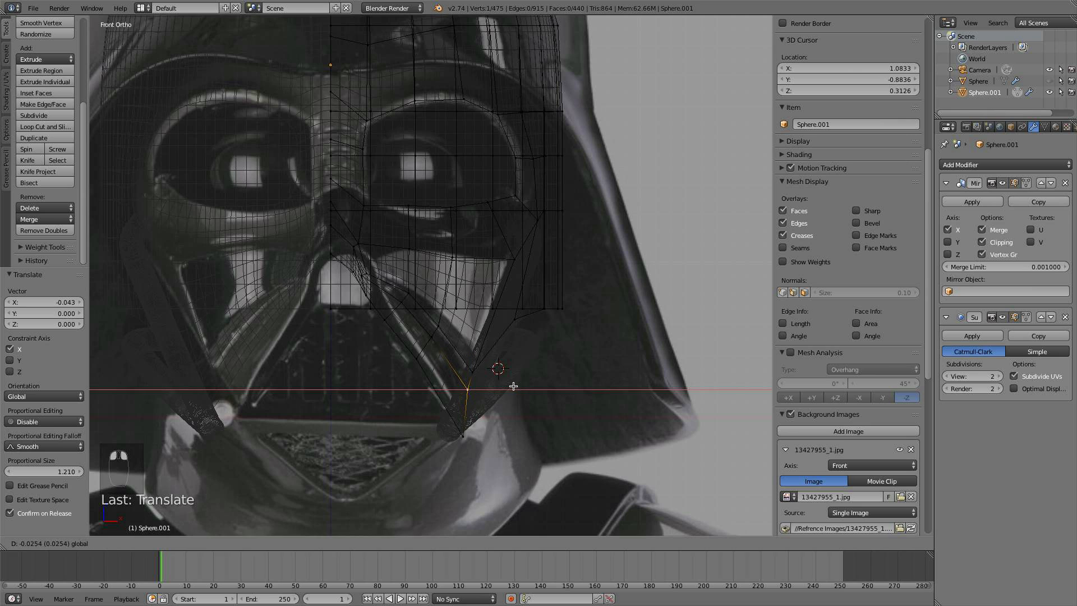
click(488, 421)
- In solid shading, shift the middle vertex of the mouth edge by about -0.014 along X
key(z)
right_click(421, 365)
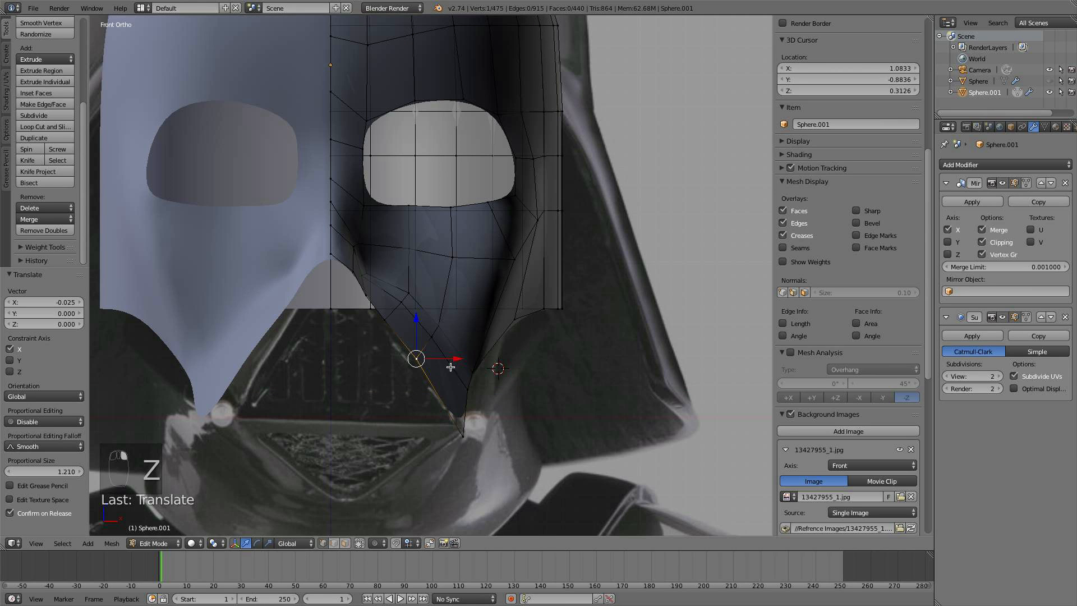
key(g)
key(x)
click(437, 362)
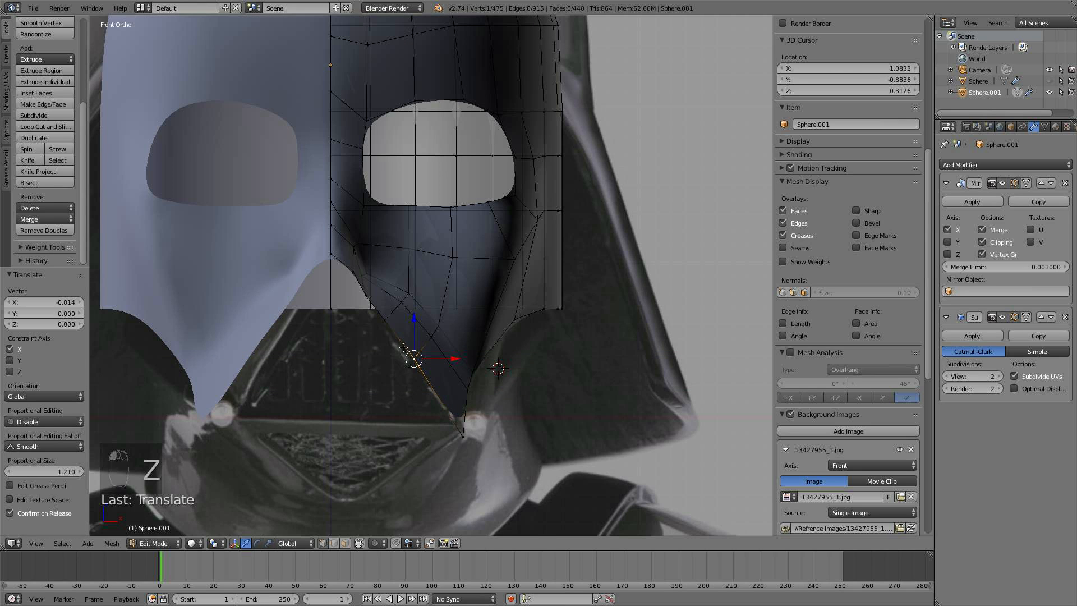
- Extrude the nose and mouth edge loop inward by about -0.045 in X and -0.060 in Z
alt+click(424, 372)
scroll(424, 376, up, 2)
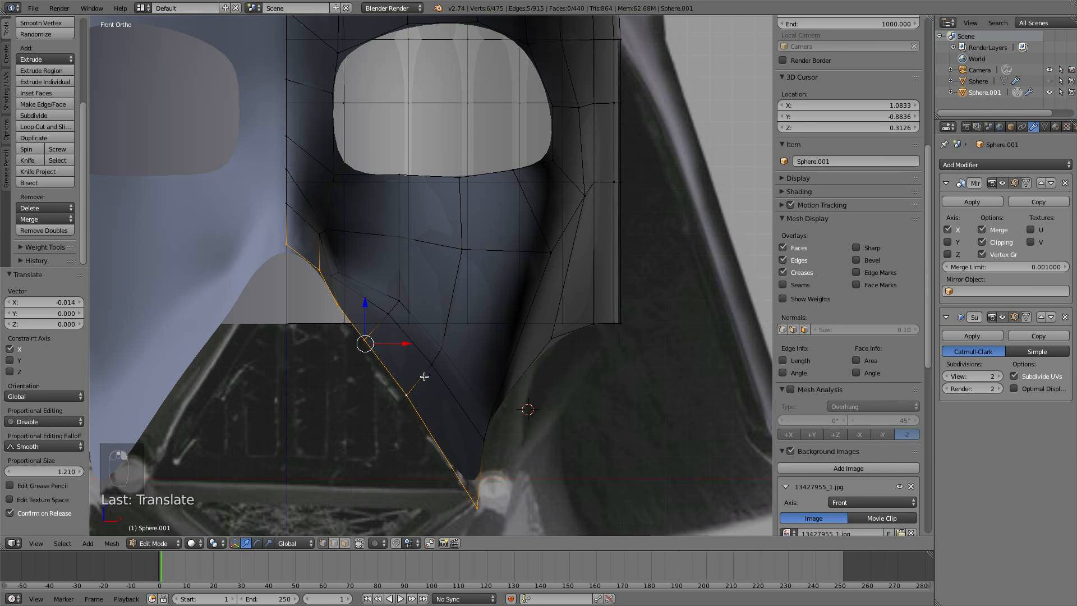
shift+middle_drag(425, 371, 469, 285)
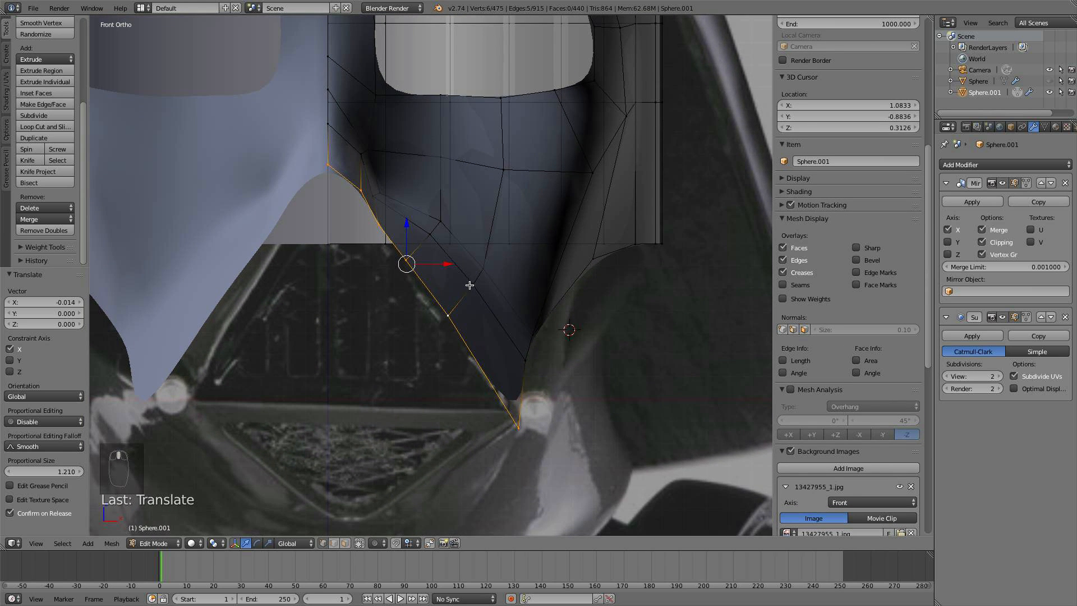
key(e)
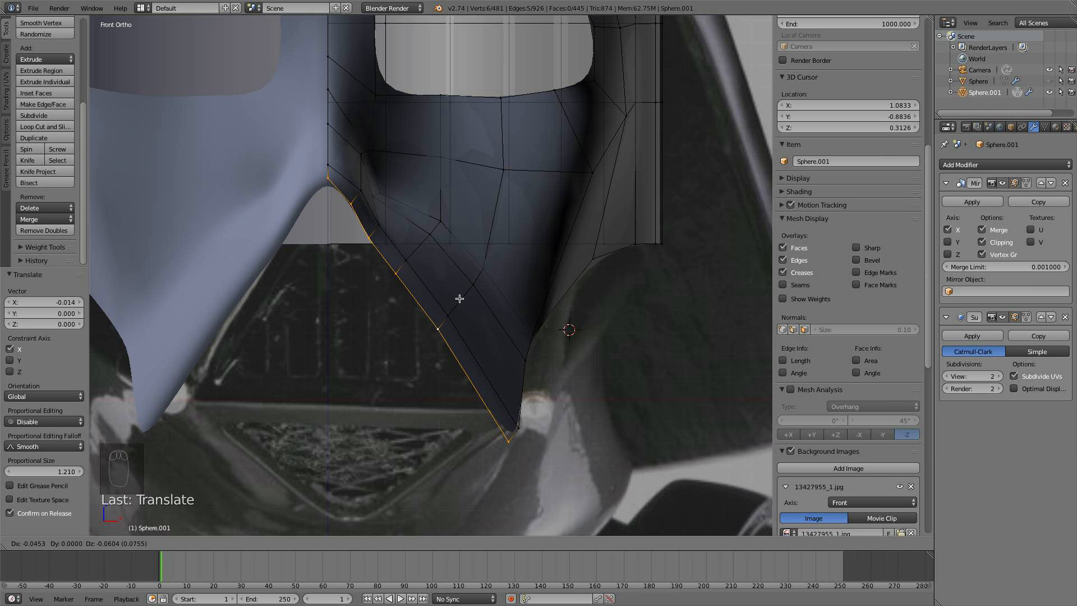
click(460, 299)
- Move the extruded strip's bottom vertex about -0.055 in X and 0.065 in Z, and raise it with its neighbour about 0.065 in Z
right_click(508, 439)
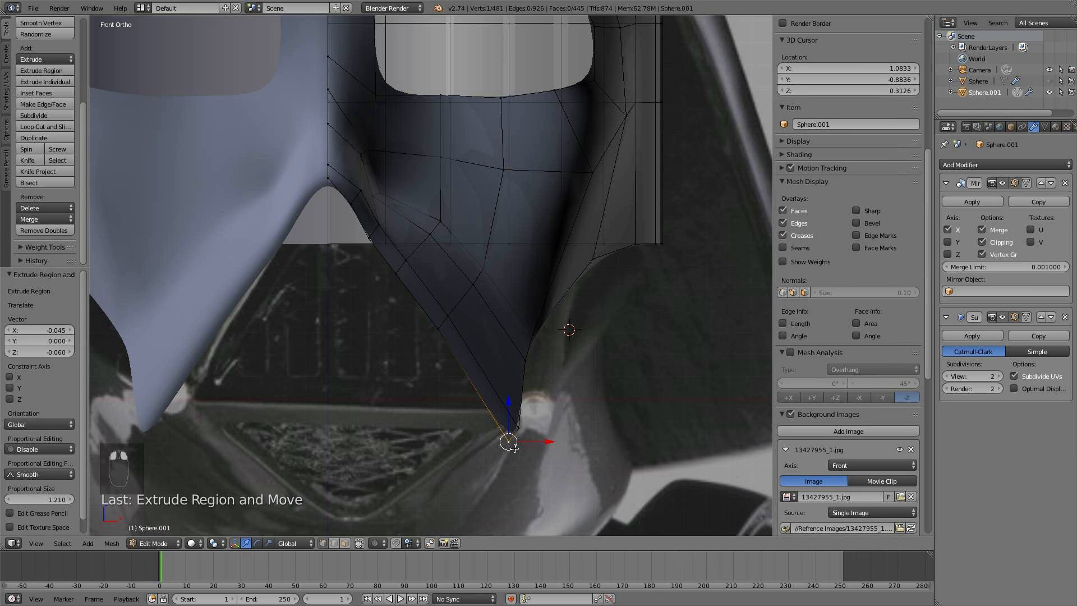
key(g)
click(499, 433)
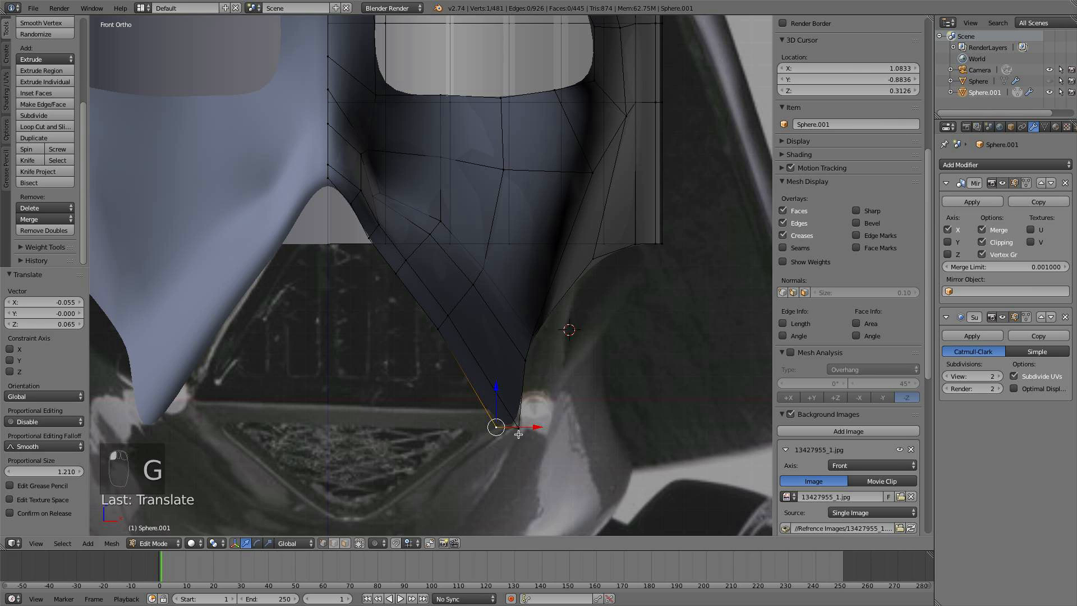
shift+right_click(517, 427)
key(g)
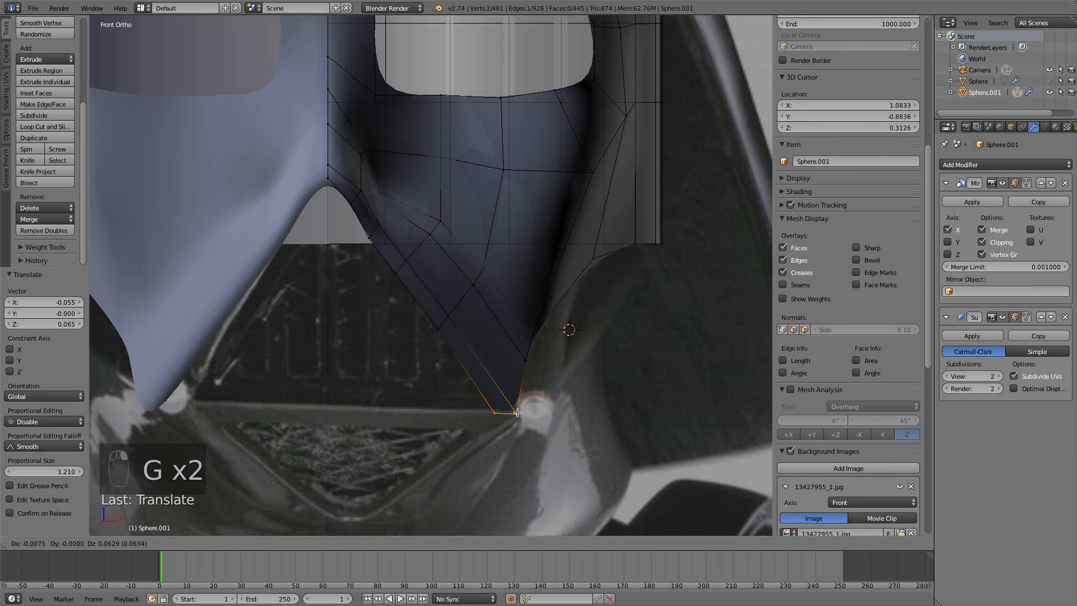
click(516, 413)
- Crease the outer edge loop of the rim around the nose and mouth opening
alt+right_click(393, 247)
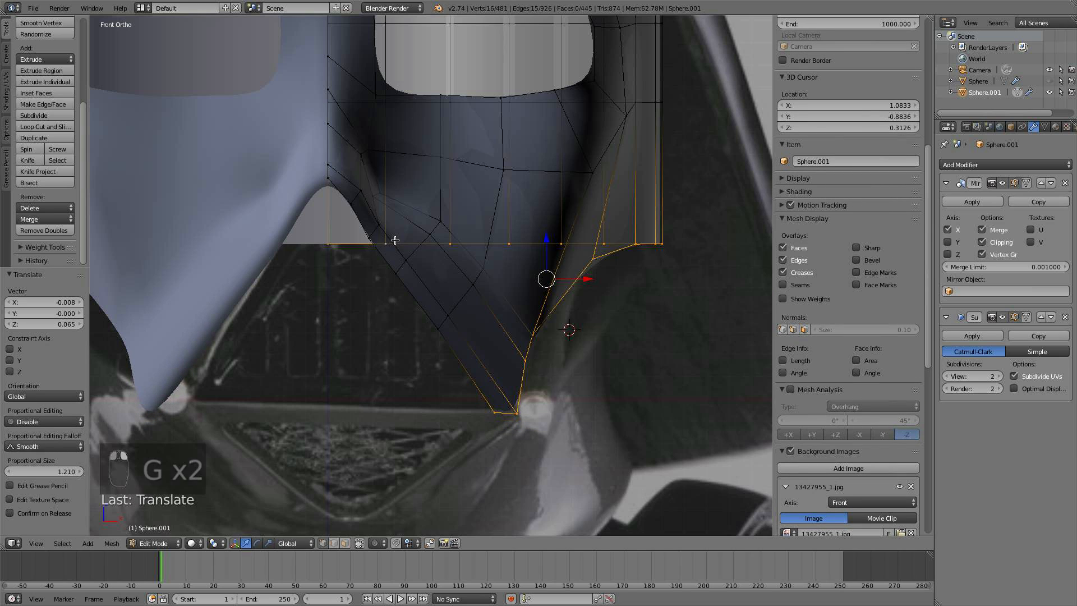
scroll(862, 166, up, 10)
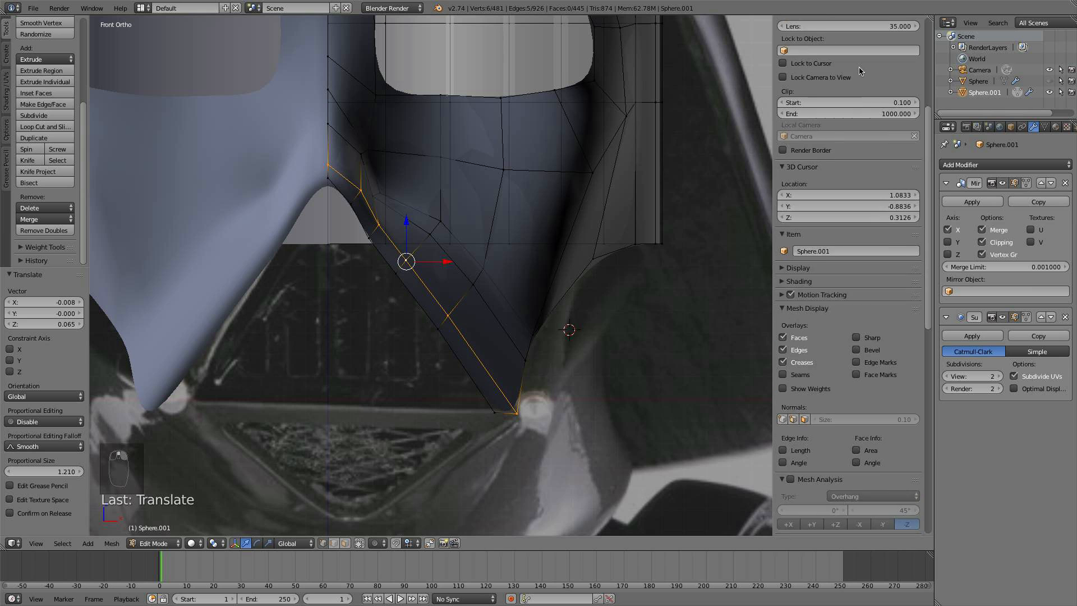
scroll(577, 192, down, 1)
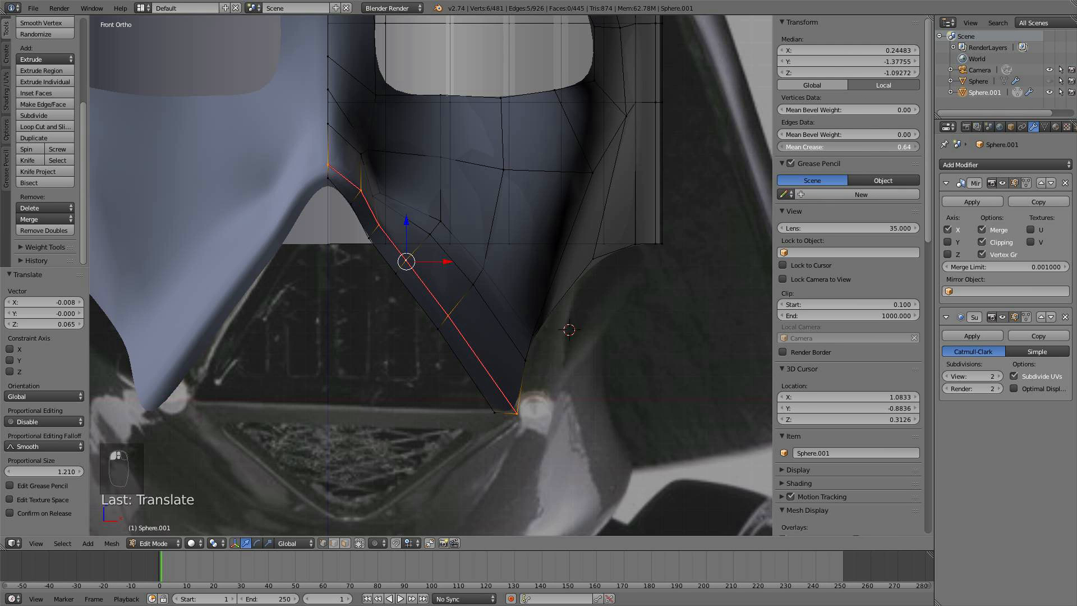
key(a)
key(Tab)
scroll(422, 262, down, 3)
key(Tab)
scroll(386, 246, up, 5)
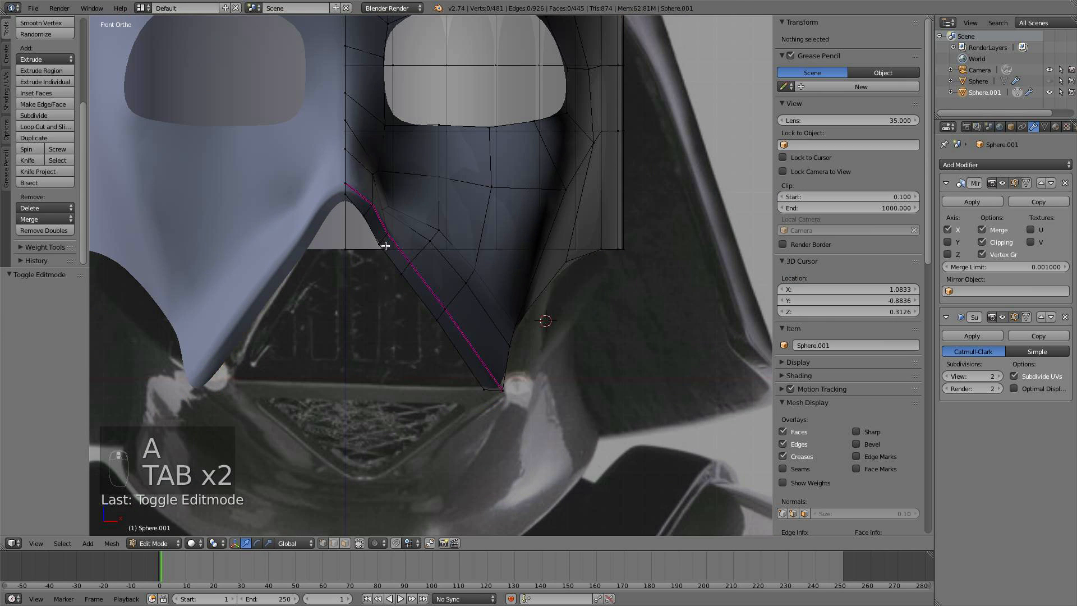
- Shift the rim's inner vertex beside the nose slightly outward along X
right_click(361, 220)
drag(401, 211, 409, 211)
key(a)
key(a)
key(a)
scroll(517, 396, up, 2)
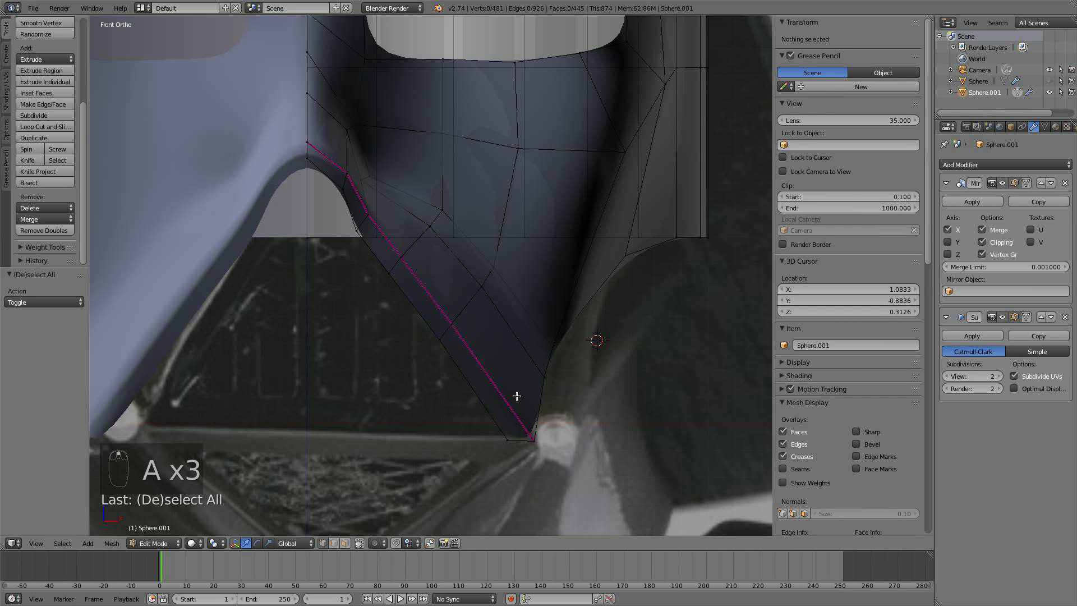
- Set the crease of the rim's inner nose and mouth edge loop to 1.00, and check the smoothed result in Object Mode
alt+right_click(463, 369)
shift+middle_drag(490, 377, 488, 359)
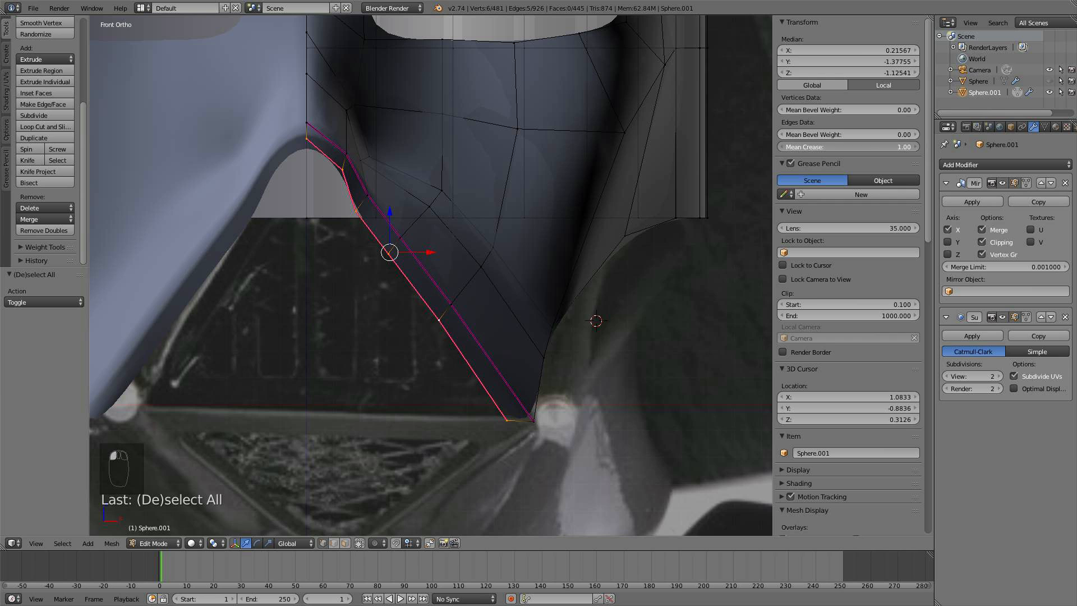
key(a)
key(Tab)
scroll(416, 232, down, 4)
middle_drag(413, 233, 322, 247)
scroll(391, 287, up, 3)
middle_drag(390, 286, 359, 280)
key(KP_1)
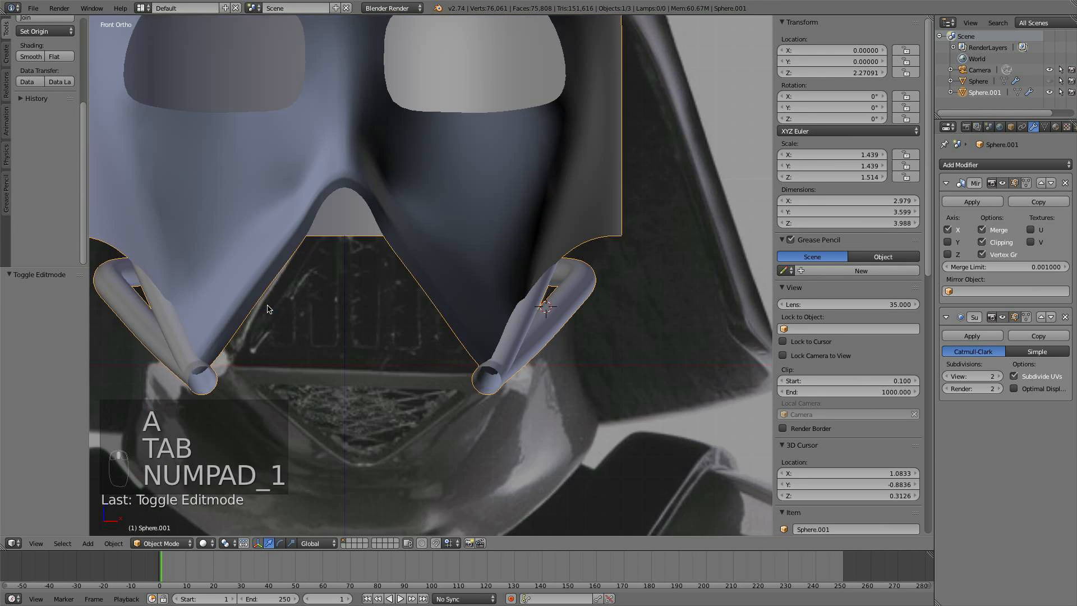
- Raise the short edge at the rim's lower tip by about 0.019 in Z
scroll(382, 297, up, 2)
shift+middle_drag(459, 363, 459, 340)
key(Tab)
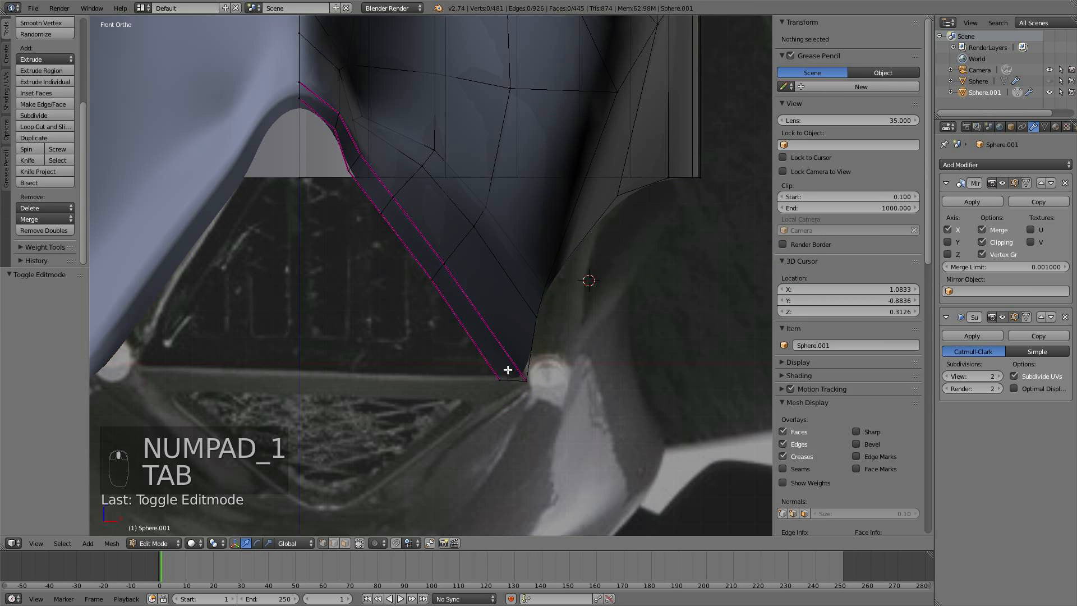
right_click(520, 382)
drag(520, 356, 514, 336)
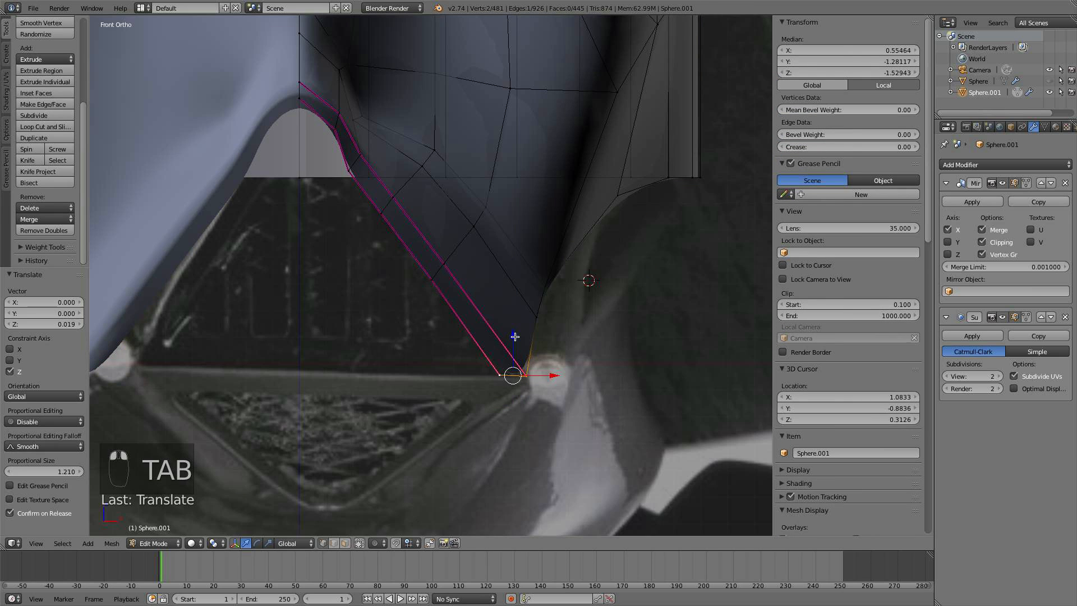
scroll(515, 349, down, 1)
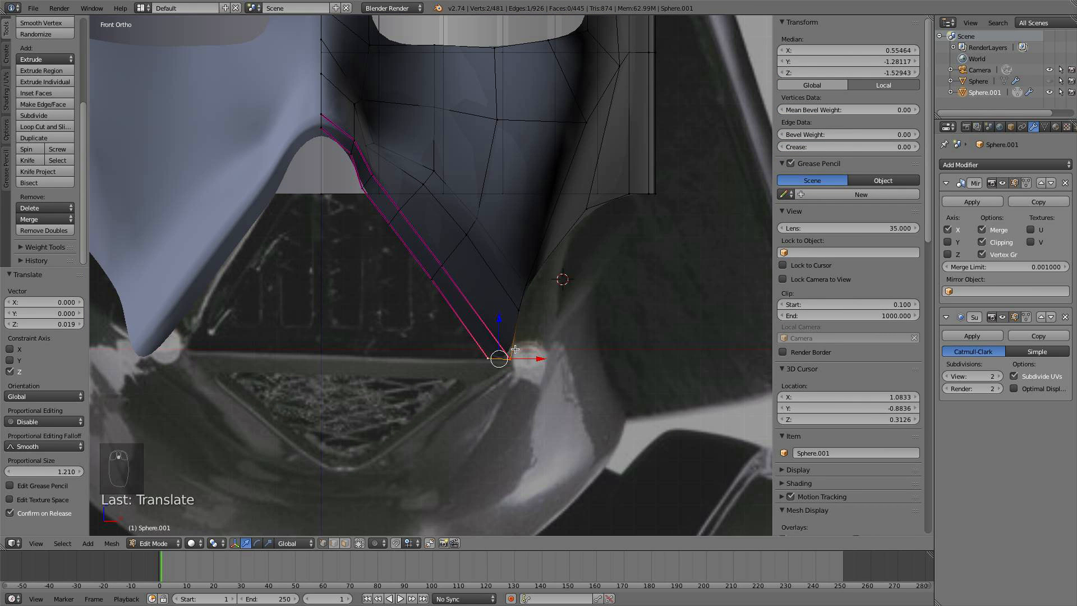
- Extrude the short edge at the rim's lower tip downward by about 0.096 in Z
key(r)
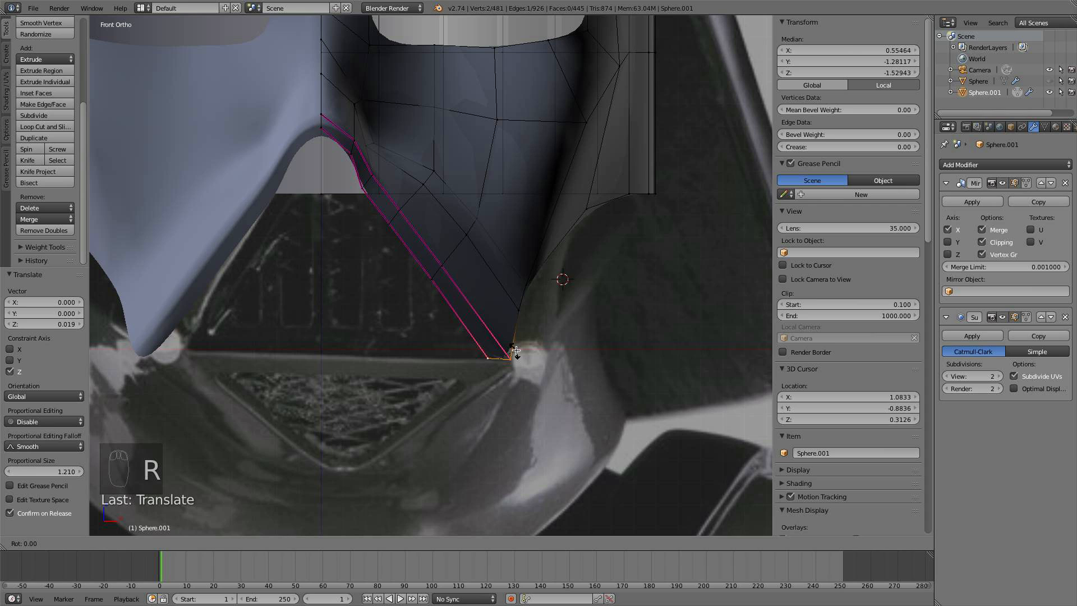
right_click(516, 350)
key(e)
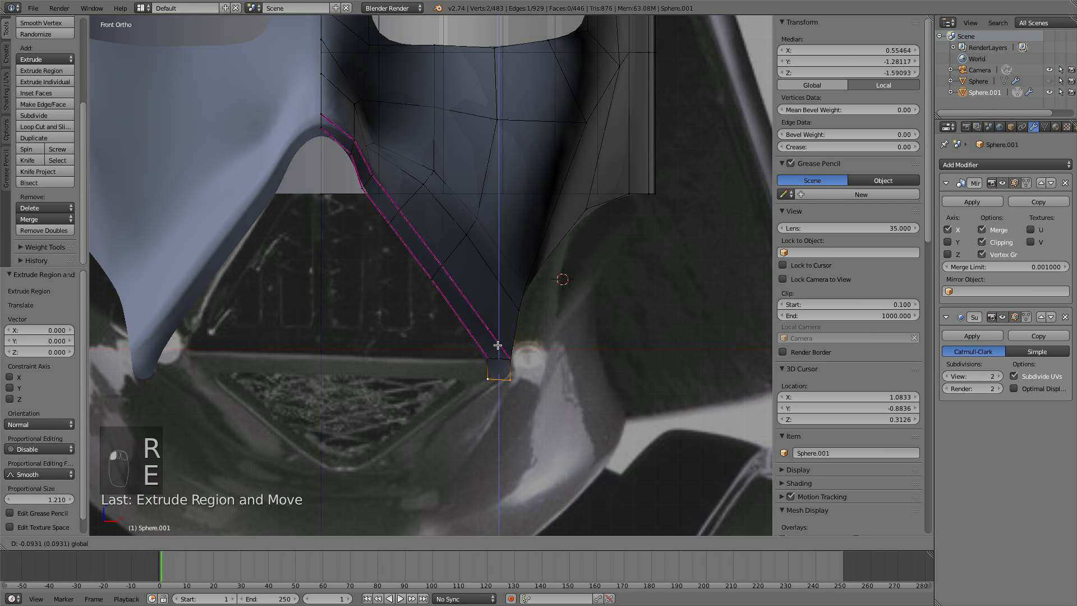
click(497, 352)
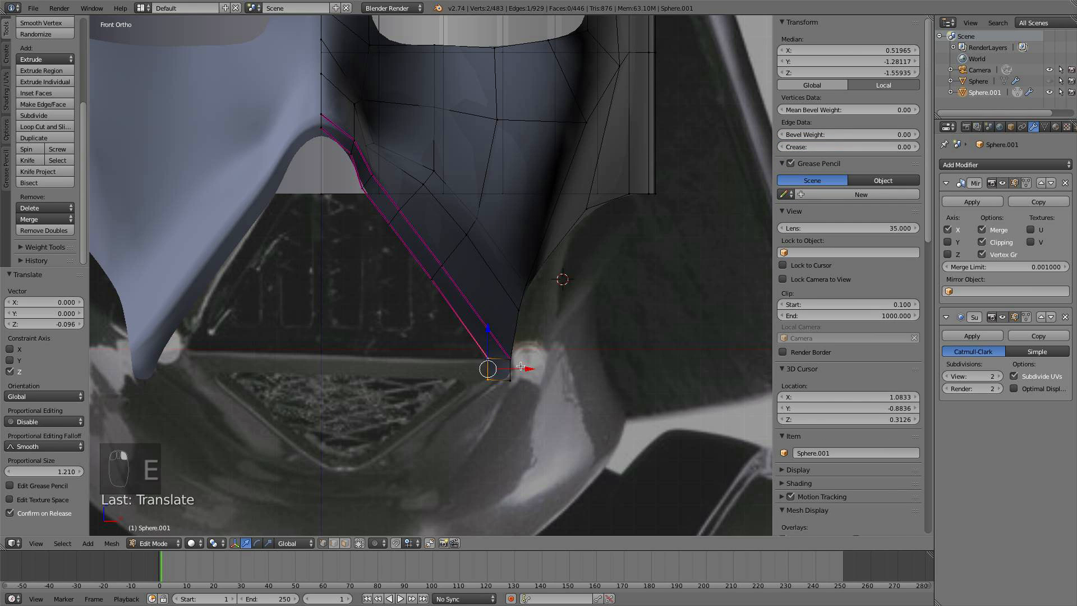
- Extrude the new corner's inner side edge about -0.921 along X to the mirror centreline, forming the bar below the mouth
key(e)
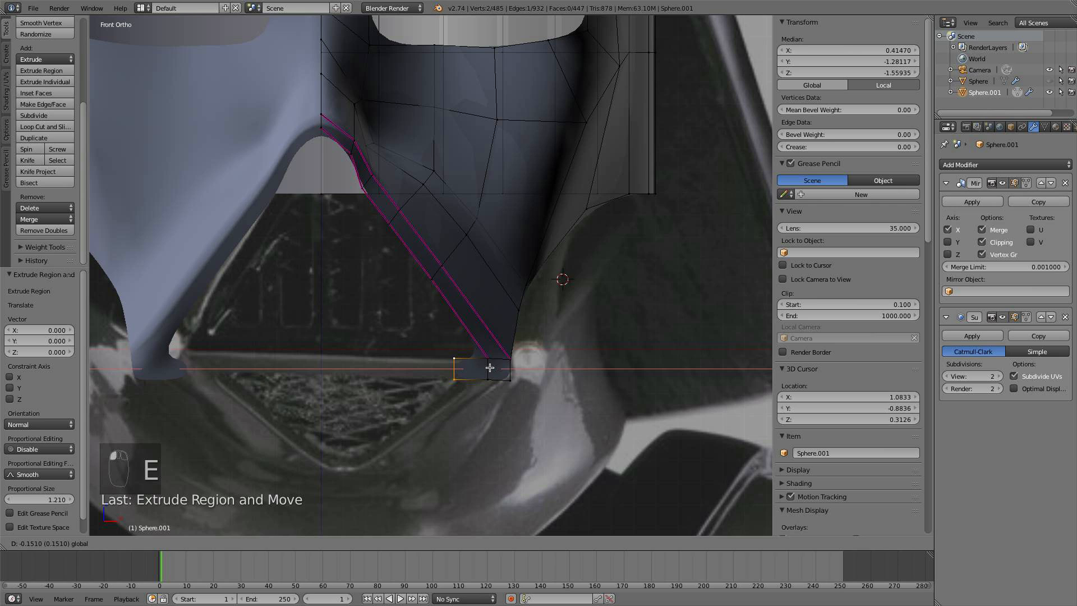
click(313, 365)
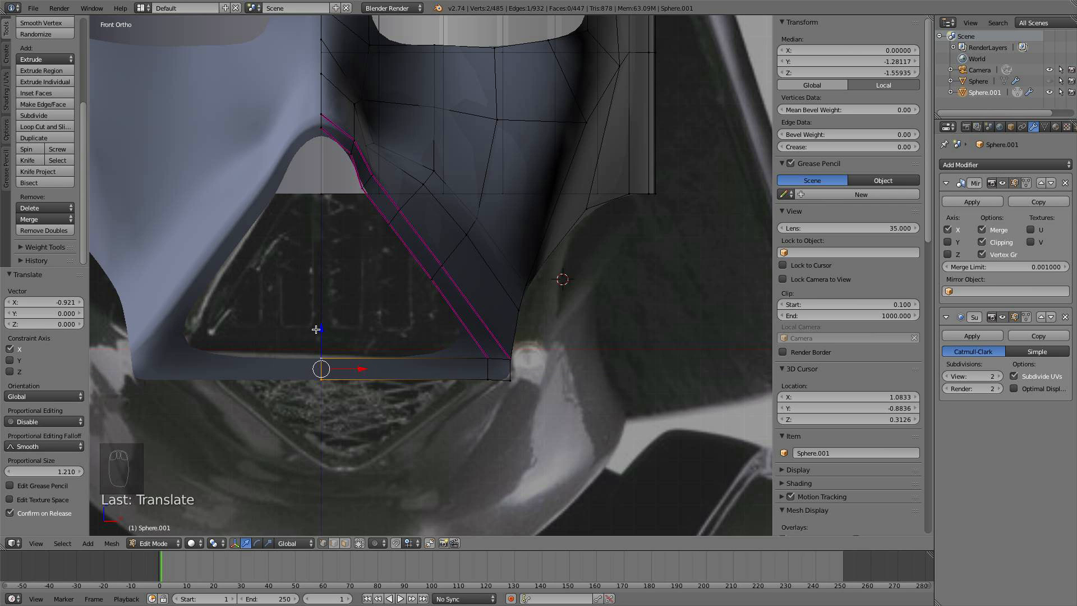
key(a)
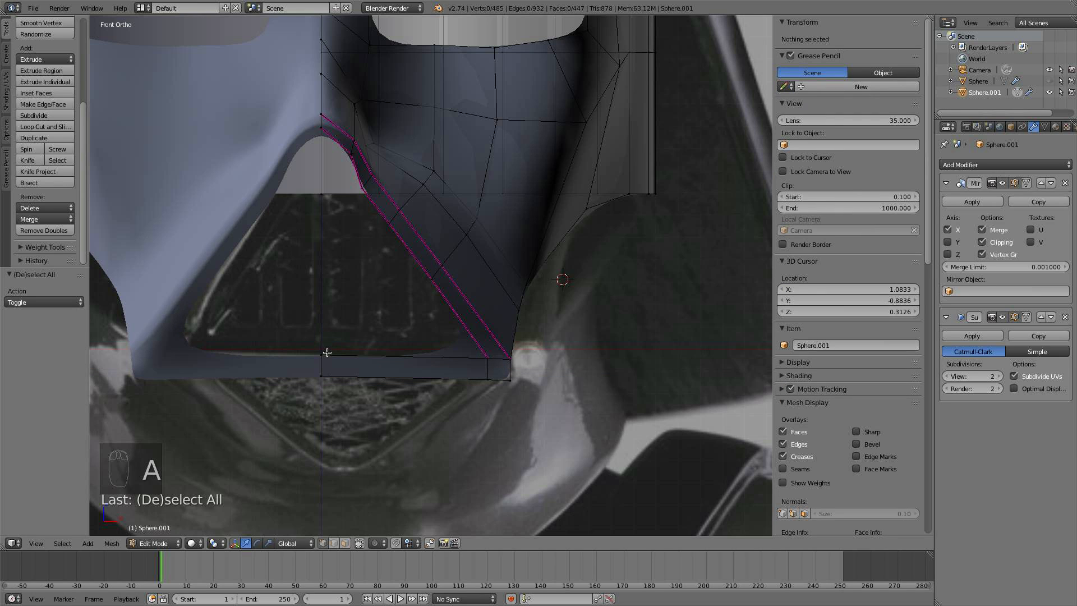
- Raise the four vertices of the mouth's lower corner face by about 0.018 in Z
key(b)
drag(530, 385, 482, 359)
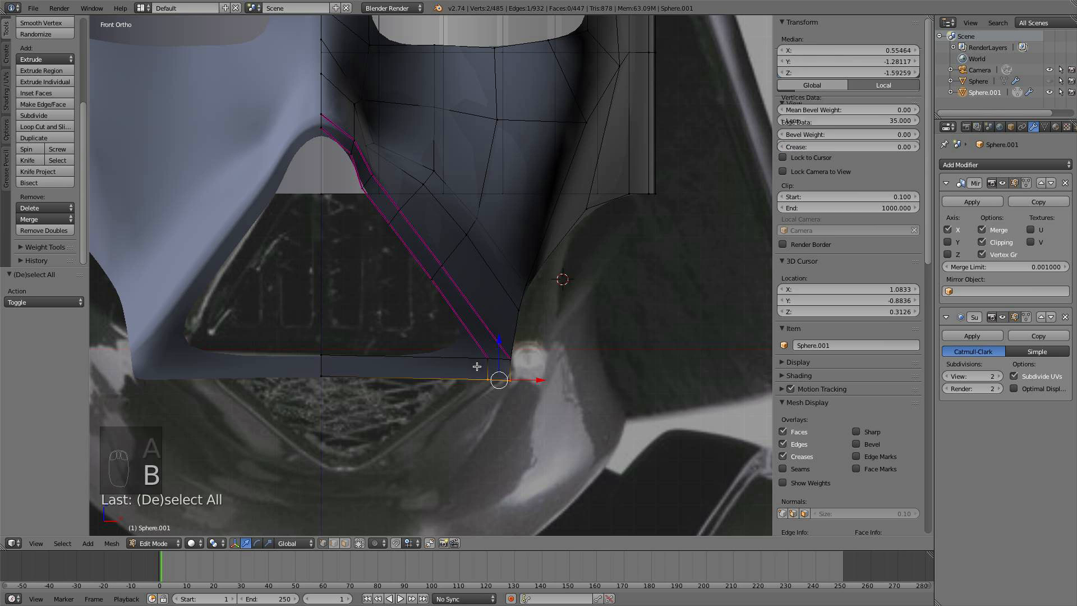
key(b)
drag(522, 392, 495, 329)
key(g)
key(z)
click(501, 326)
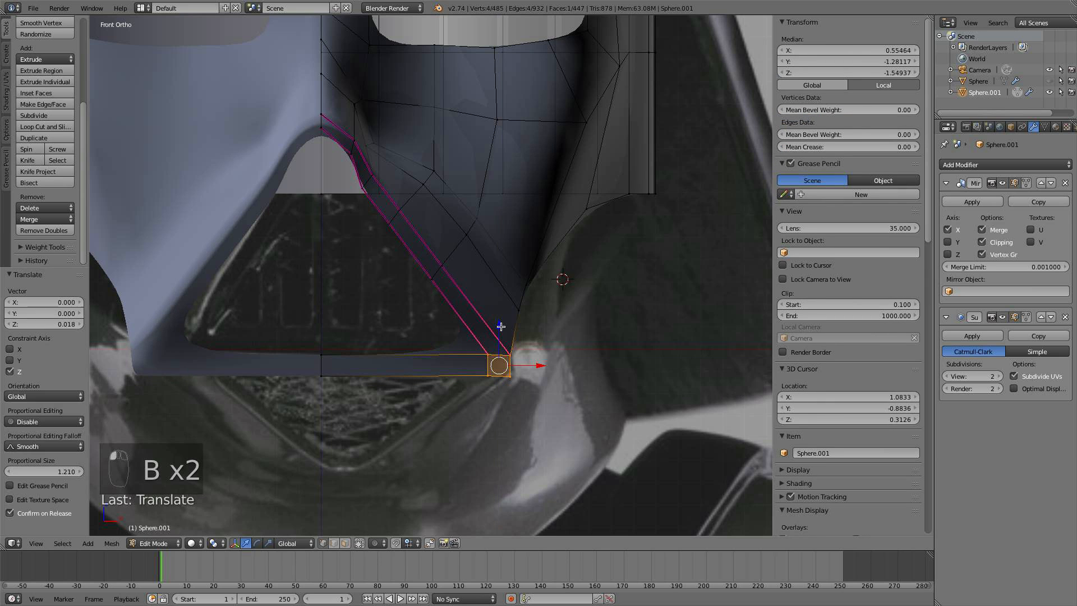
- Add a loop cut across the bar below the mouth and slide it fully to the outer corner
key(a)
key(ctrl+r)
click(453, 364)
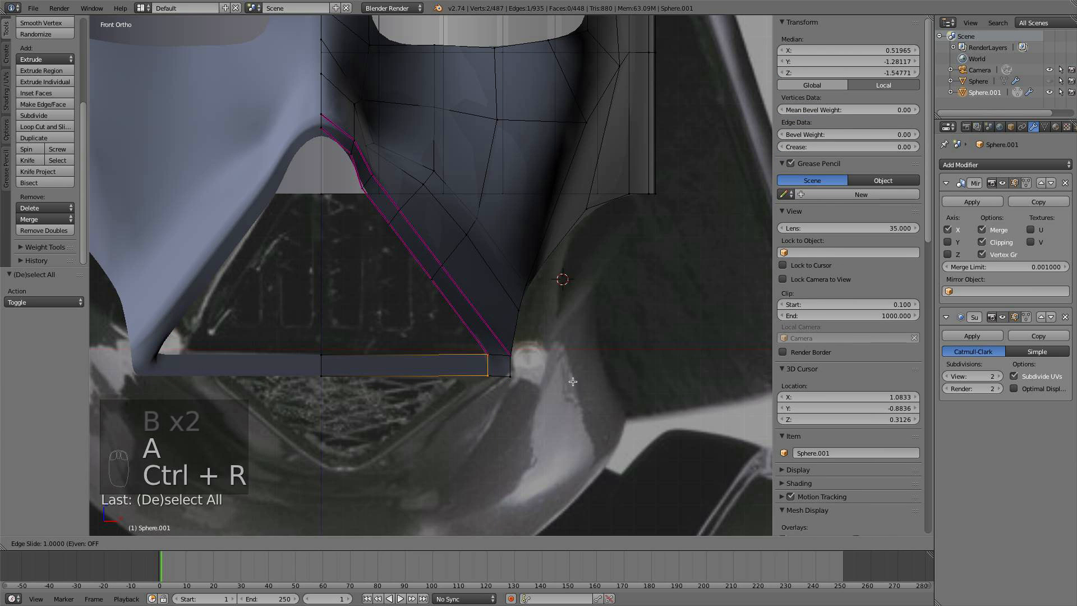
click(454, 366)
key(a)
key(Tab)
- Crease the upper and lower edge loops of the bar below the mouth
scroll(441, 386, down, 3)
middle_drag(454, 381, 327, 346)
scroll(372, 392, up, 3)
key(Tab)
alt+right_click(324, 346)
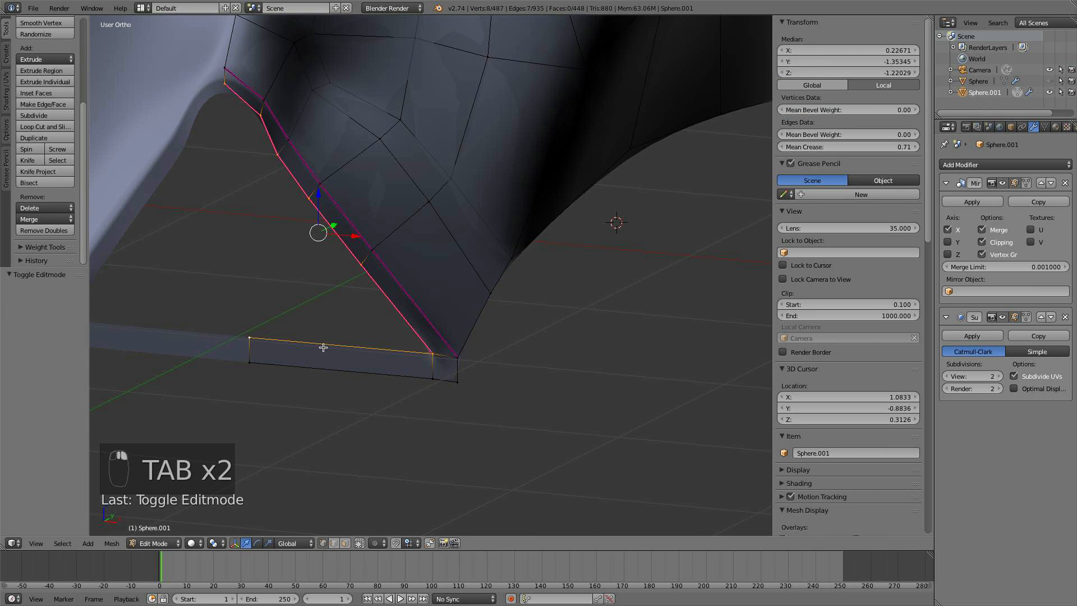
alt+right_click(367, 382)
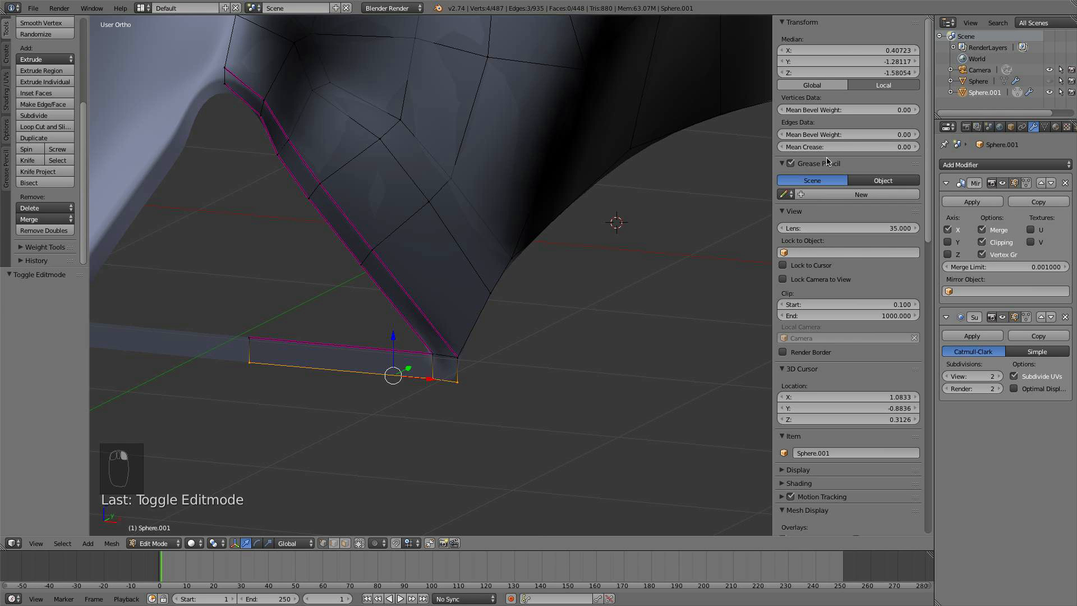
- Inspect the smoothed mouth bar in Object Mode from an angle and against the side reference image
key(a)
key(Tab)
scroll(426, 268, down, 4)
middle_drag(426, 268, 359, 279)
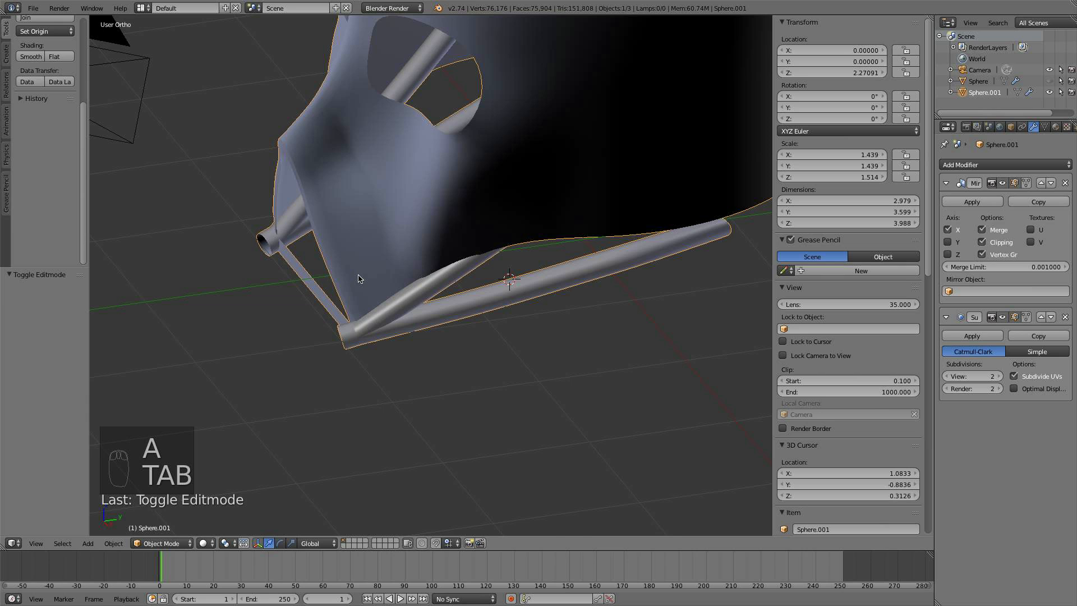
key(KP_3)
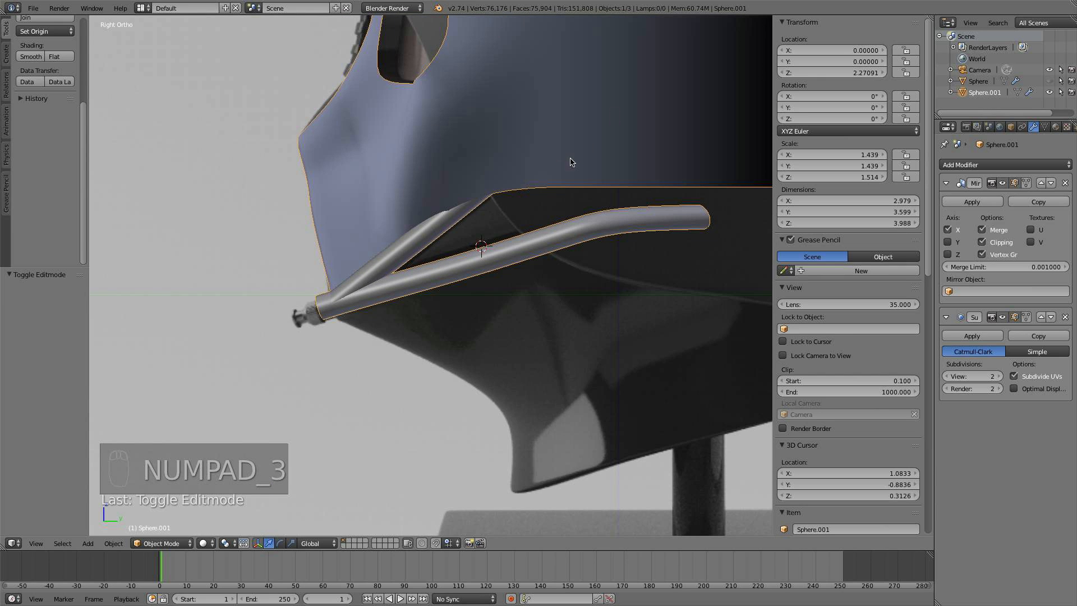
key(z)
key(z)
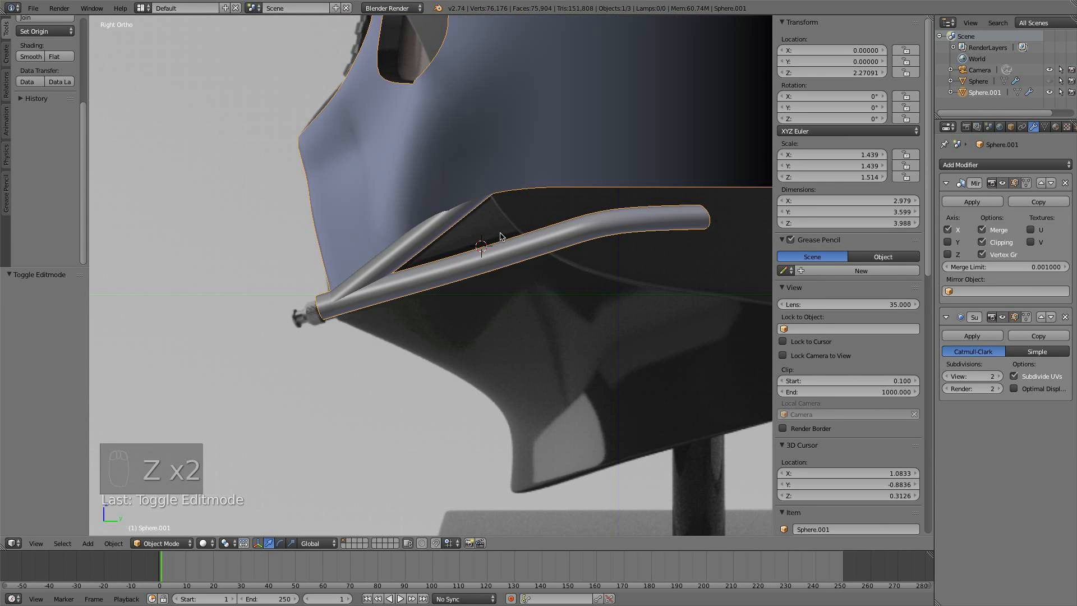
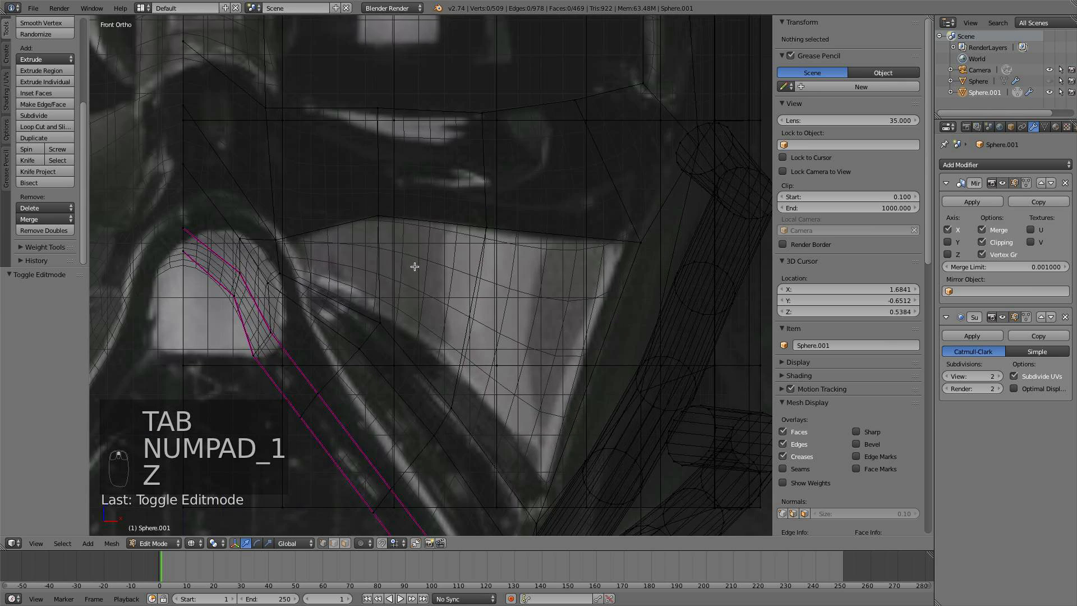
right_click(283, 264)
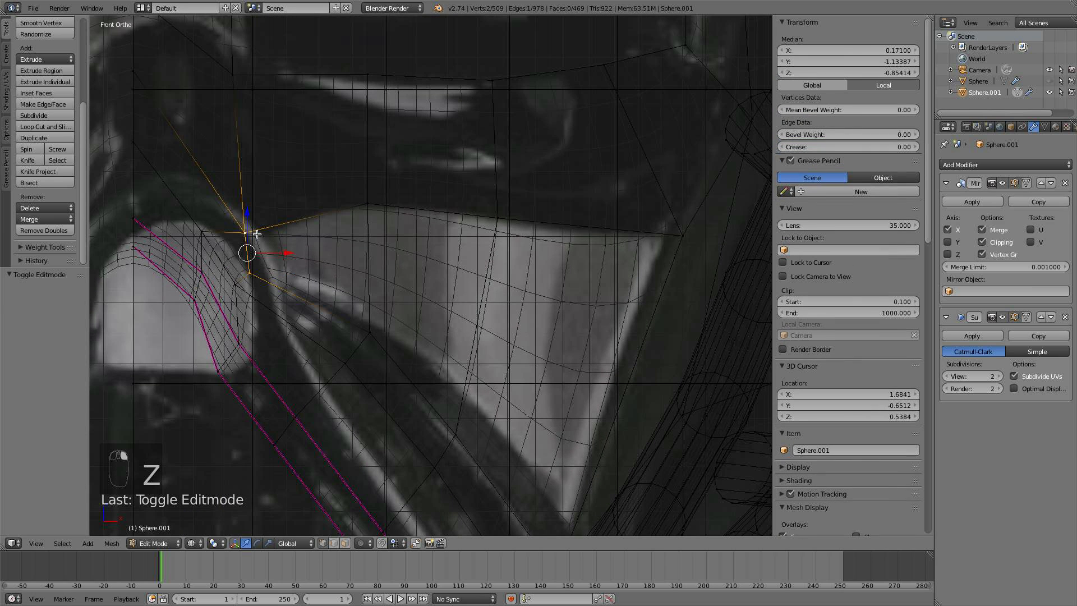
right_click(375, 332)
shift+middle_drag(438, 368, 404, 308)
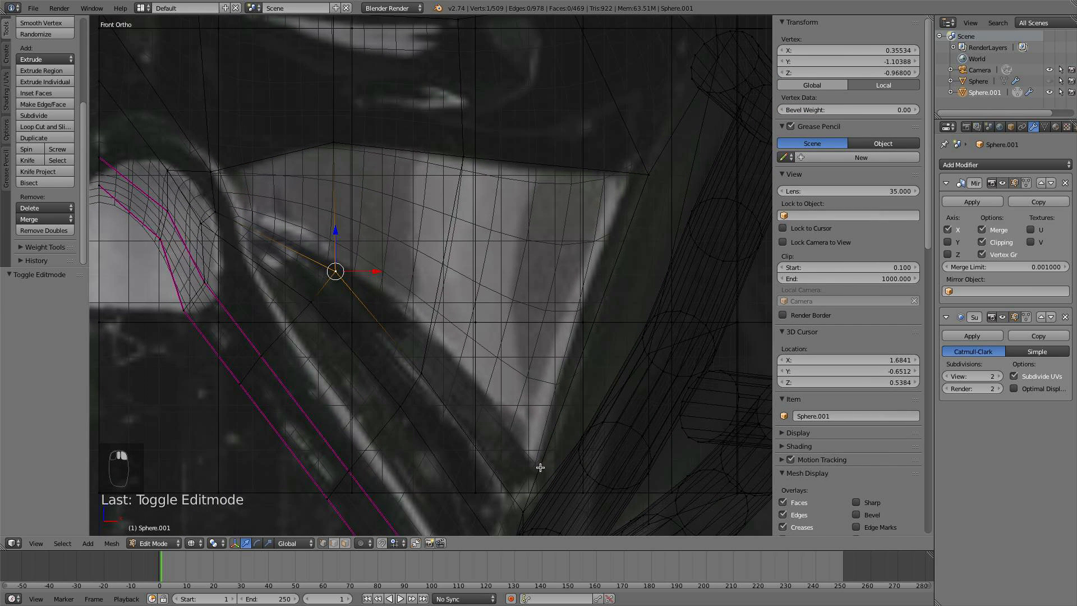
right_click(534, 492)
shift+right_click(639, 170)
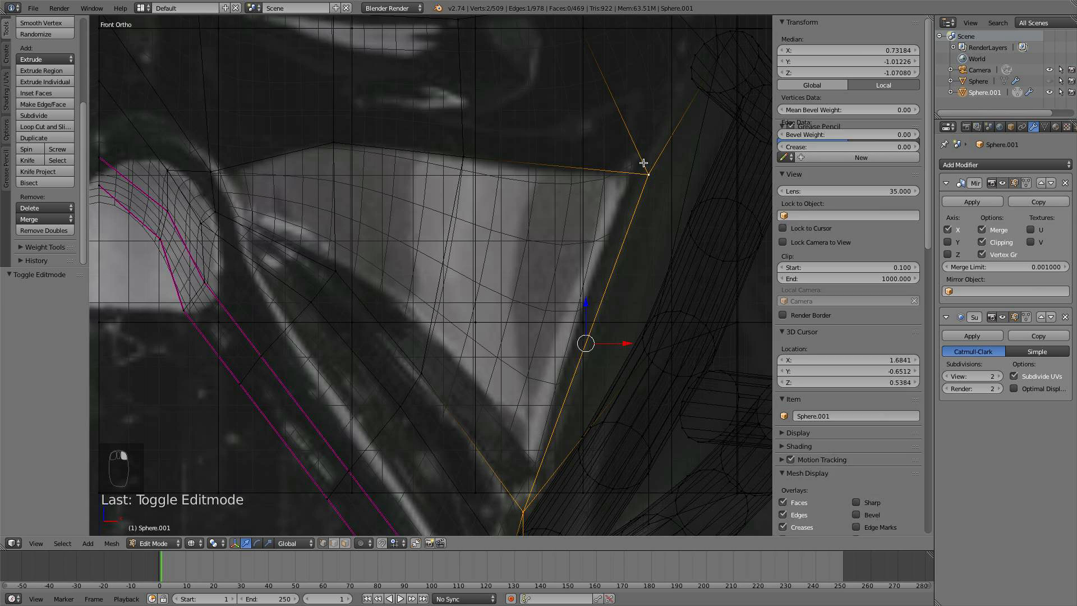
shift+right_click(464, 153)
- Select the three cheek faces beside the nose opening in face mode and inset them with a thickness of 0.0231
key(3)
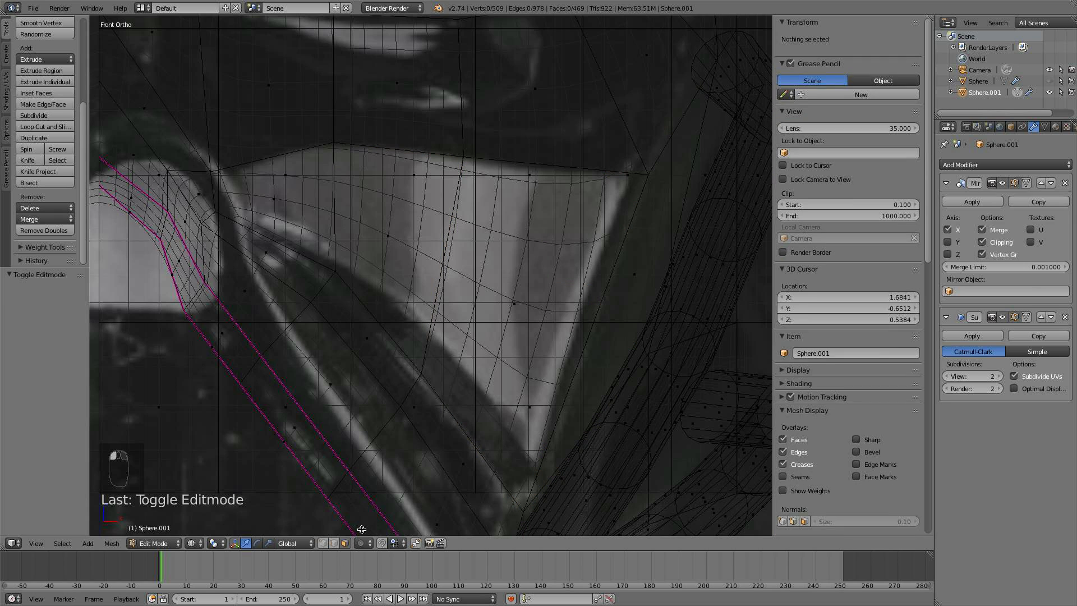
right_click(522, 406)
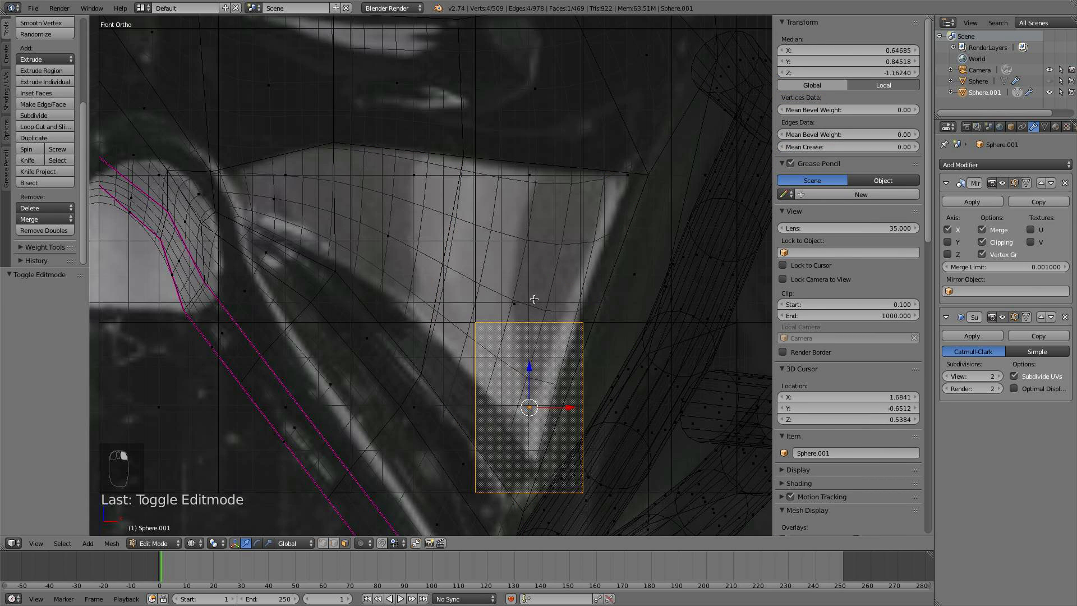
right_click(510, 295)
shift+right_click(376, 234)
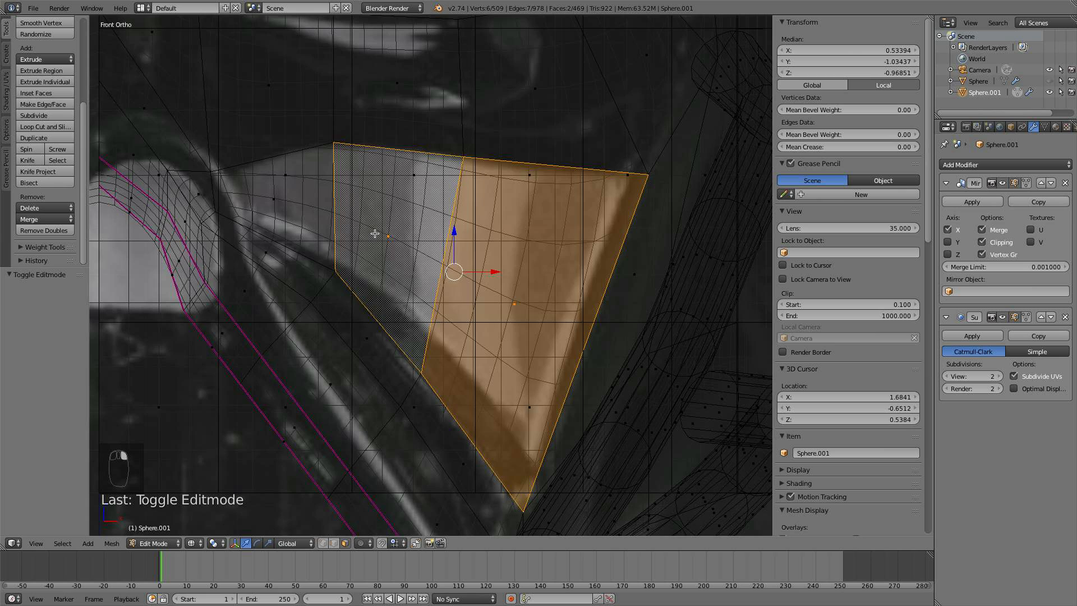
shift+right_click(279, 204)
scroll(280, 205, down, 2)
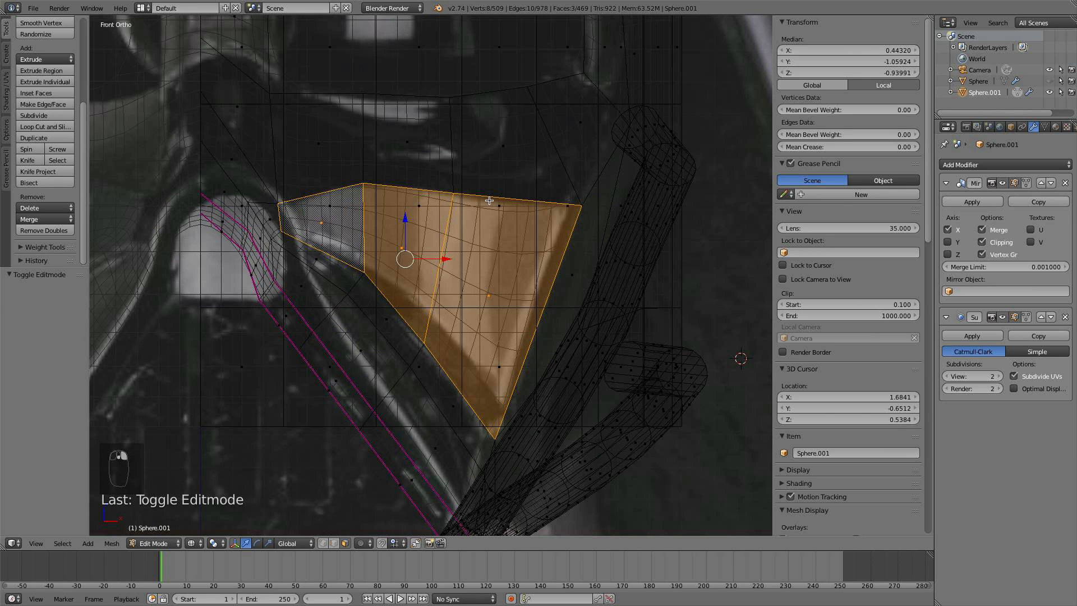
scroll(477, 261, down, 2)
scroll(505, 303, up, 4)
key(i)
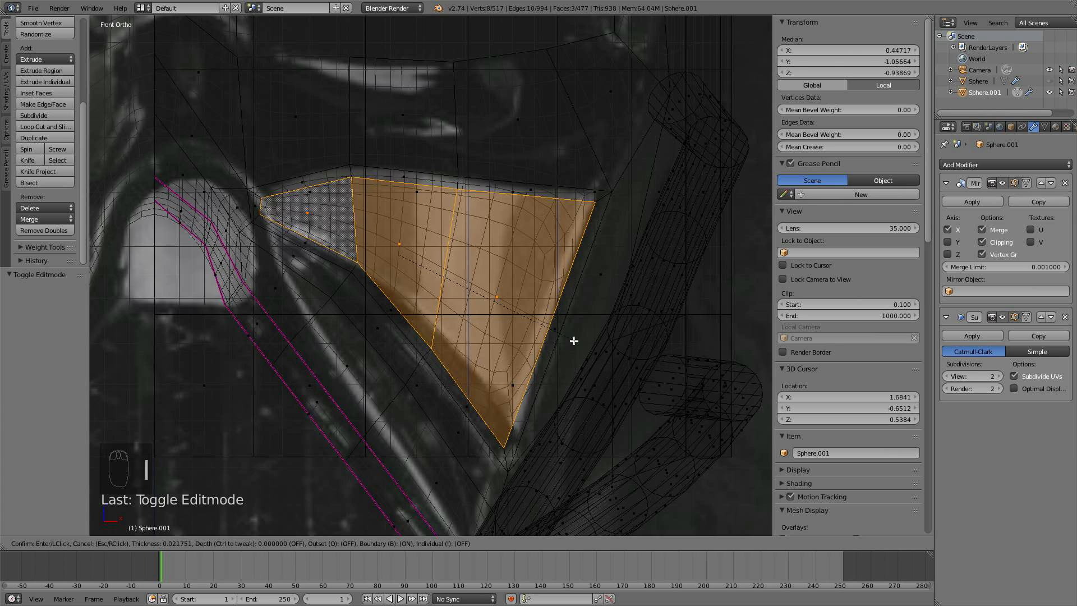
click(573, 339)
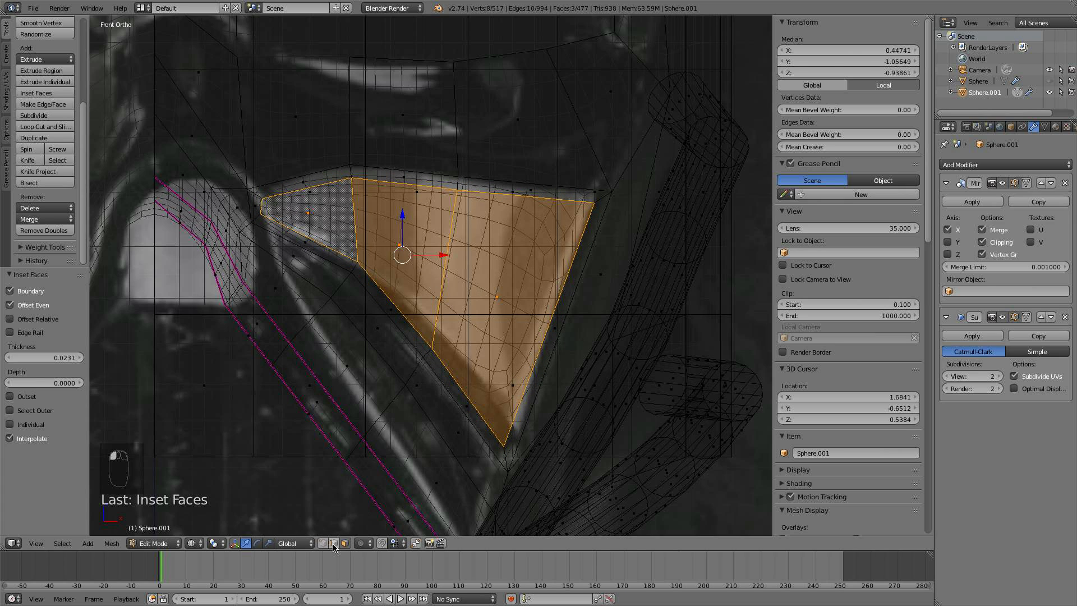
middle_drag(437, 263, 365, 238)
middle_drag(441, 263, 438, 256)
key(g)
click(436, 248)
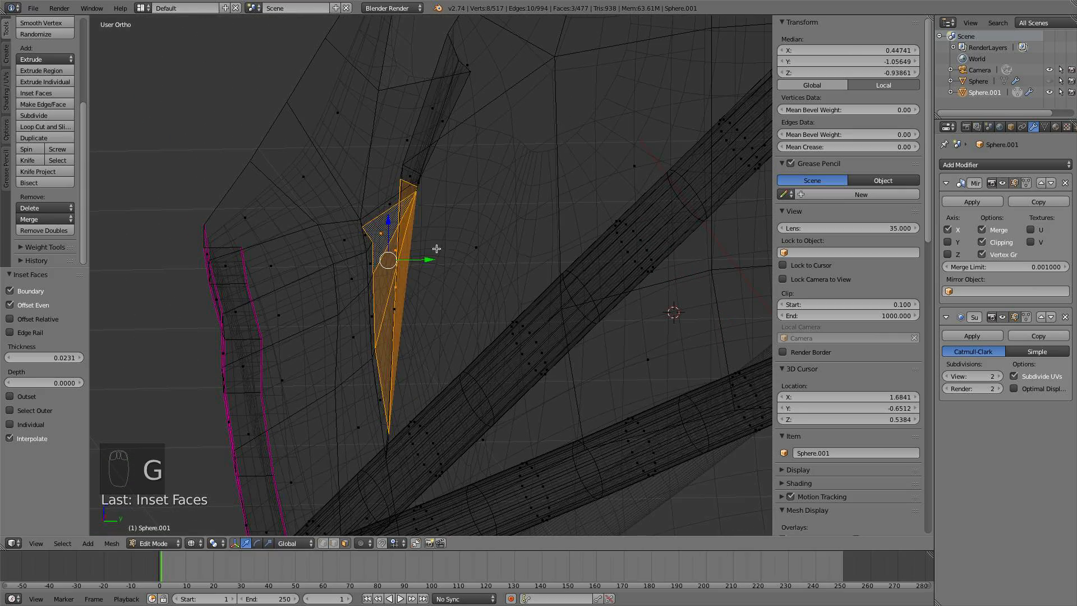
- Move the inset cheek faces outward by 0.011 on X, -0.047 on Y and 0.036 on Z
key(g)
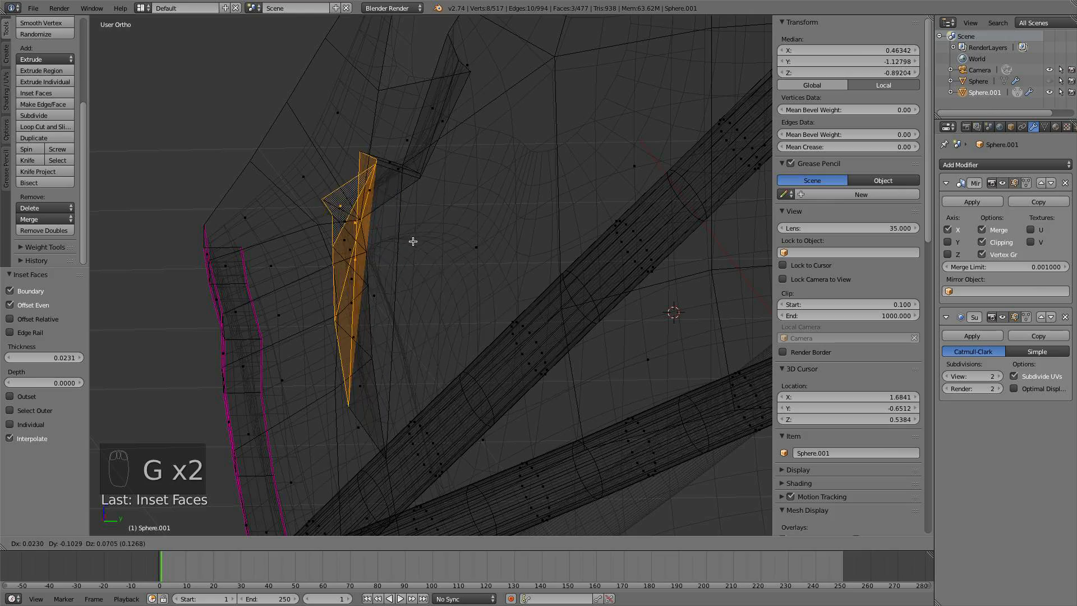
right_click(416, 245)
key(g)
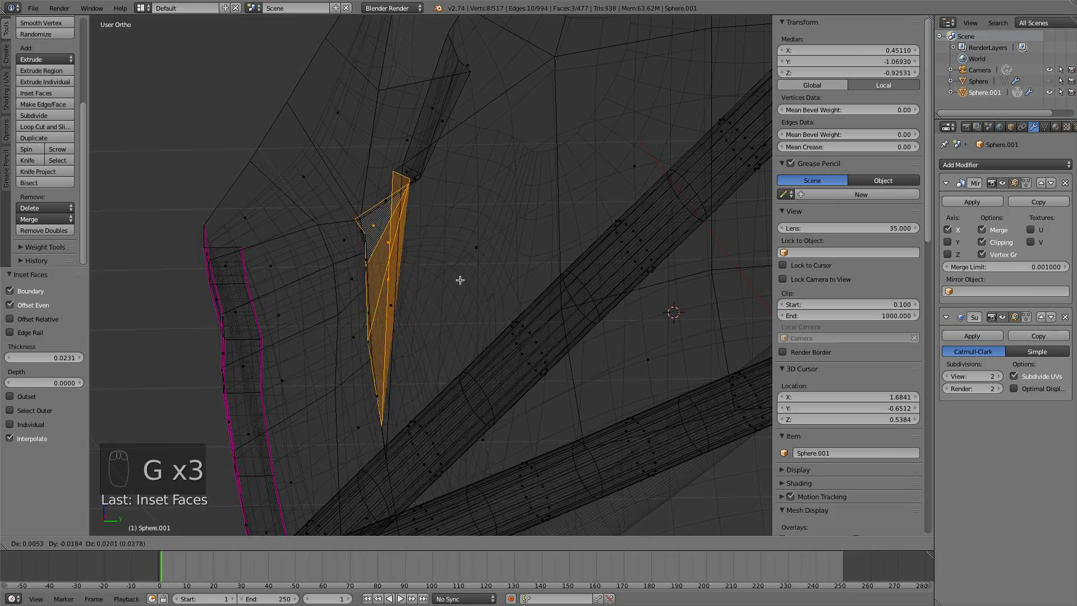
click(449, 274)
- Select the outline edges of the raised cheek panel in edge mode and set their mean crease to 1.00
middle_drag(450, 273, 414, 463)
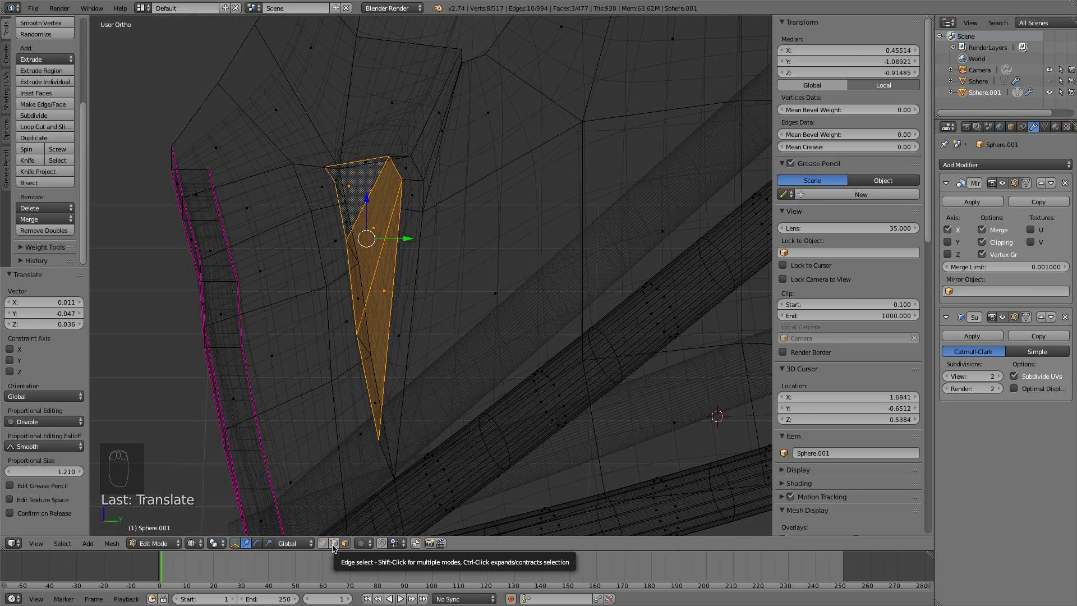
middle_drag(426, 359, 472, 313)
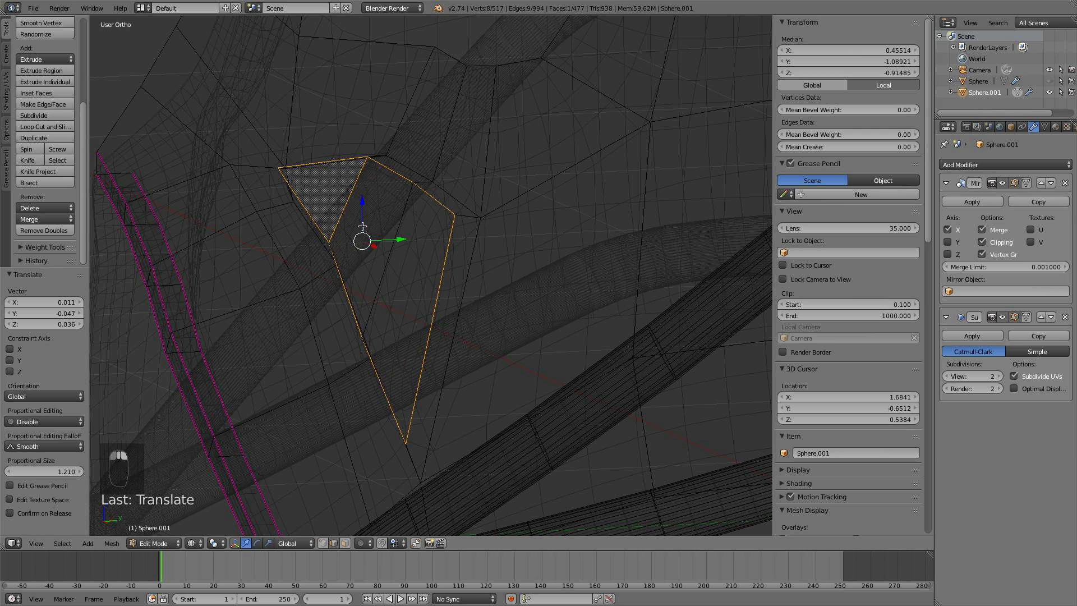
middle_drag(395, 259, 482, 237)
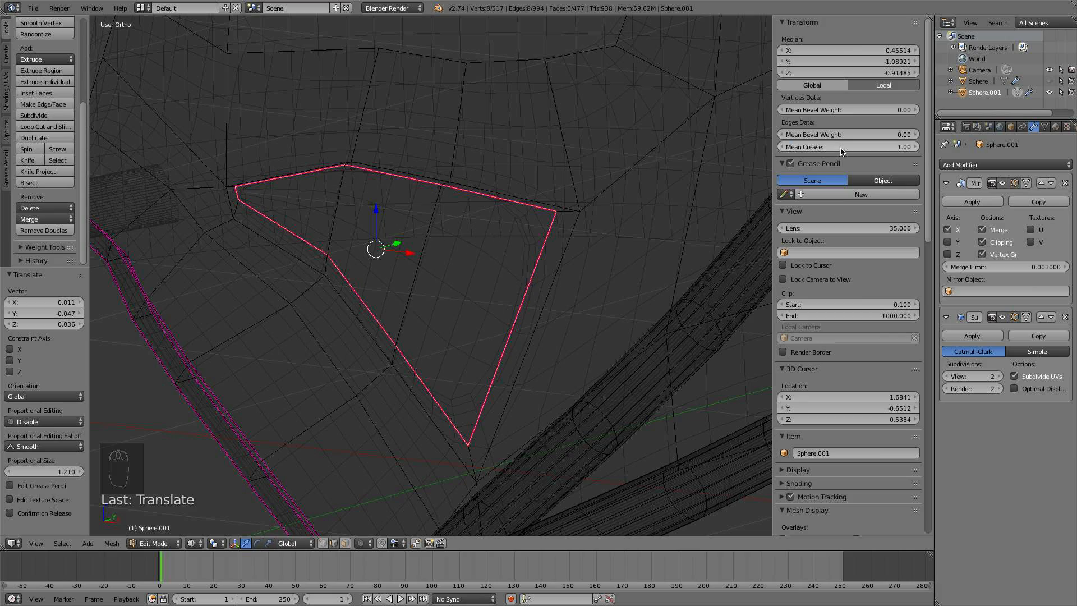
key(a)
- Select the lower base edge line of the cheek panel in solid view and set its mean crease to 1.00
key(Tab)
key(z)
scroll(517, 258, down, 5)
mouse_move(517, 259)
middle_down()
mouse_move(583, 250)
mouse_move(510, 276)
mouse_move(447, 261)
middle_up()
scroll(567, 256, up, 4)
key(Tab)
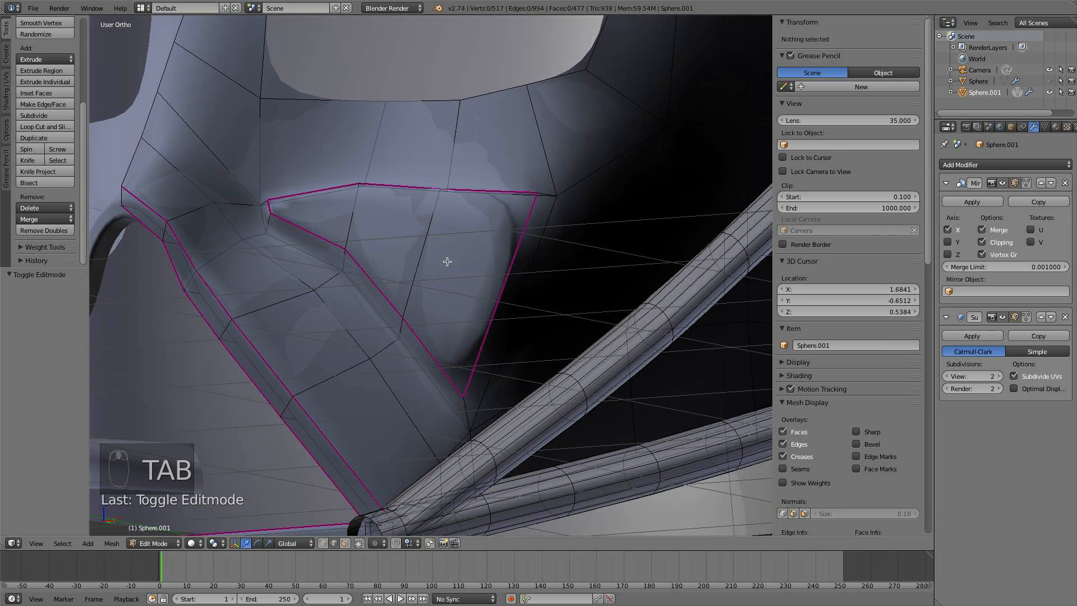
alt+right_click(393, 329)
middle_drag(417, 319, 632, 286)
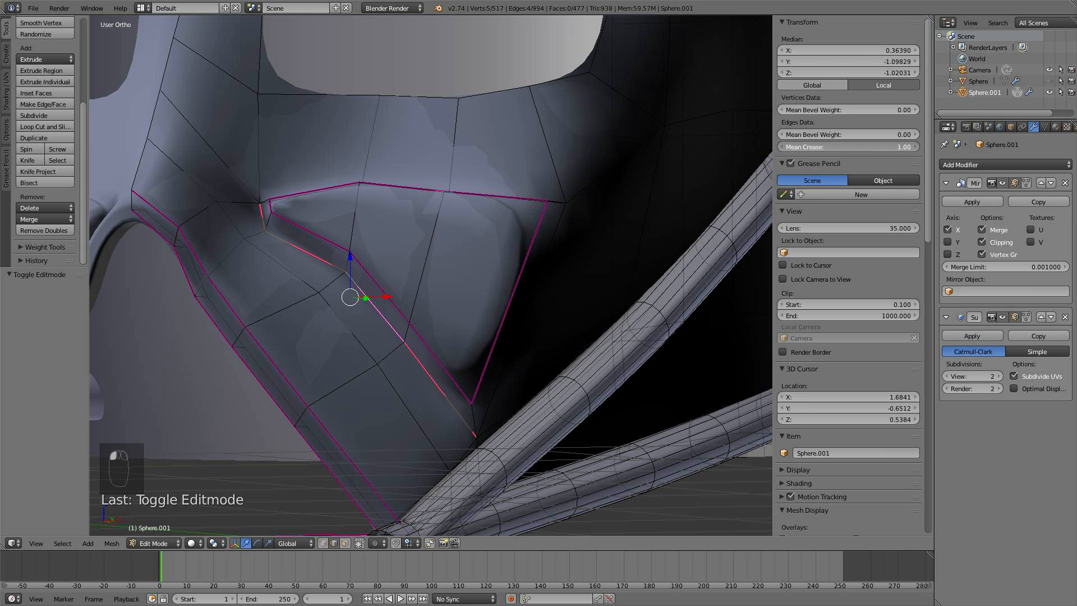
- Crease the upper base edge line above the cheek panel with a value of 1
alt+right_click(400, 184)
middle_drag(400, 184, 415, 193)
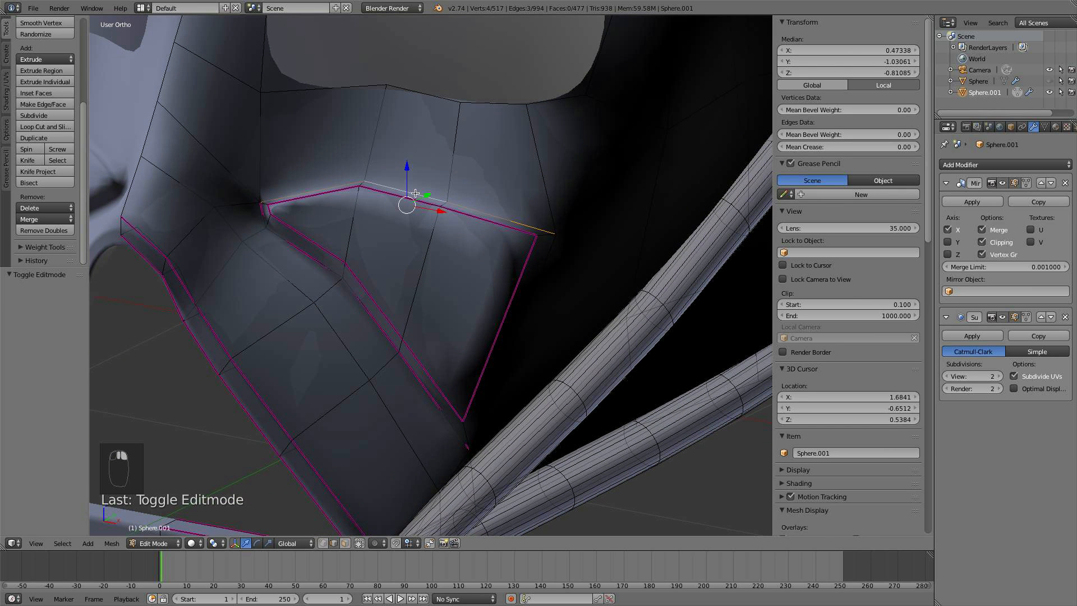
key(shift+e)
key(1)
key(Return)
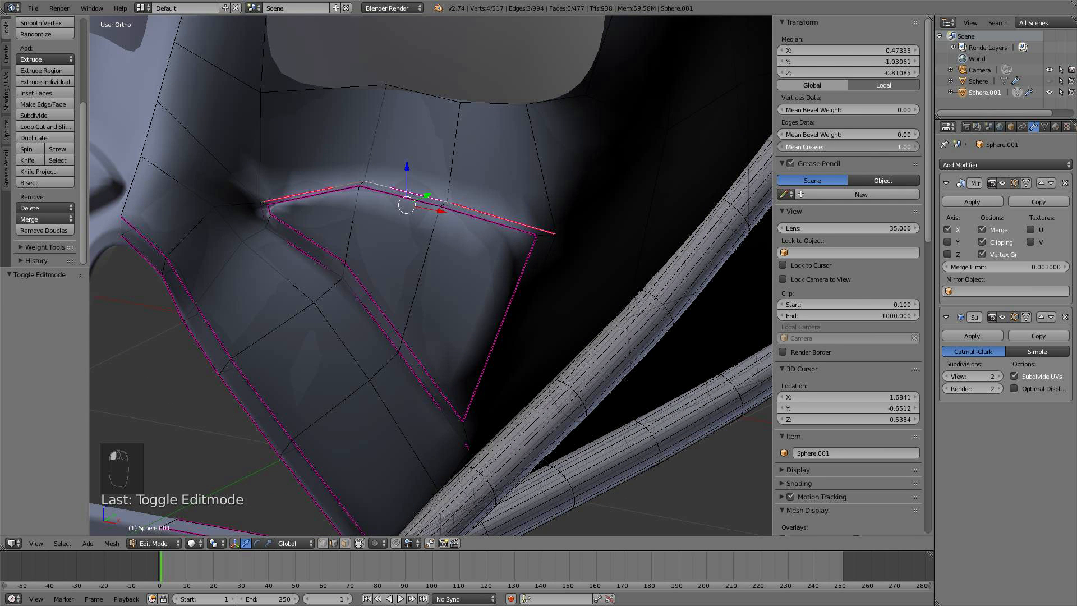
key(a)
- Inspect the smoothed cheek panels in Object Mode and examine the mesh at the inner corner beside the nose
key(Tab)
scroll(361, 248, down, 5)
middle_drag(361, 248, 426, 303)
scroll(428, 305, up, 5)
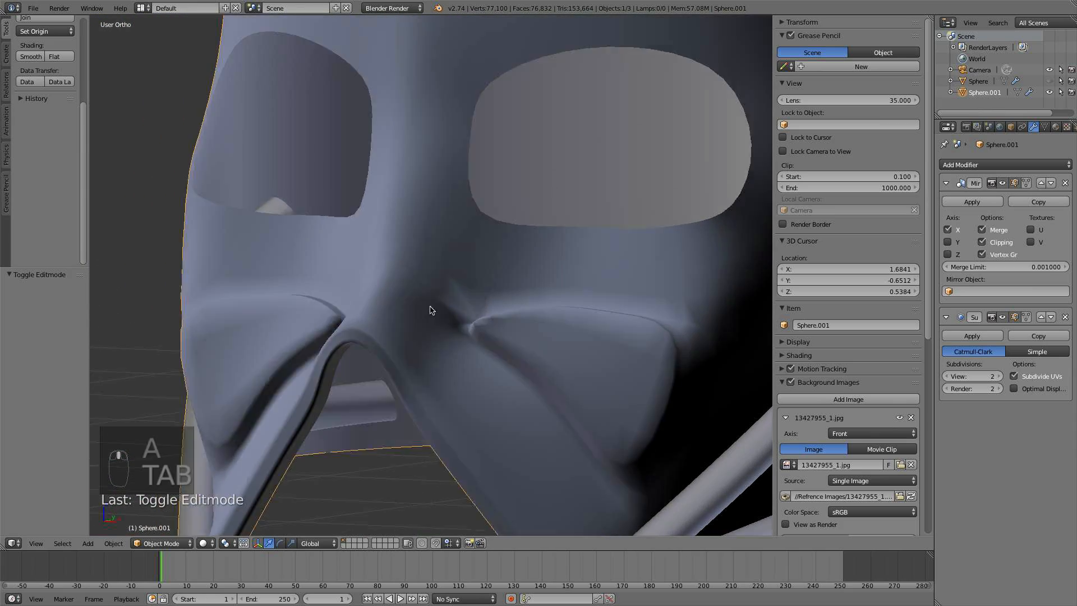
key(Tab)
scroll(460, 318, up, 3)
scroll(460, 318, up, 4)
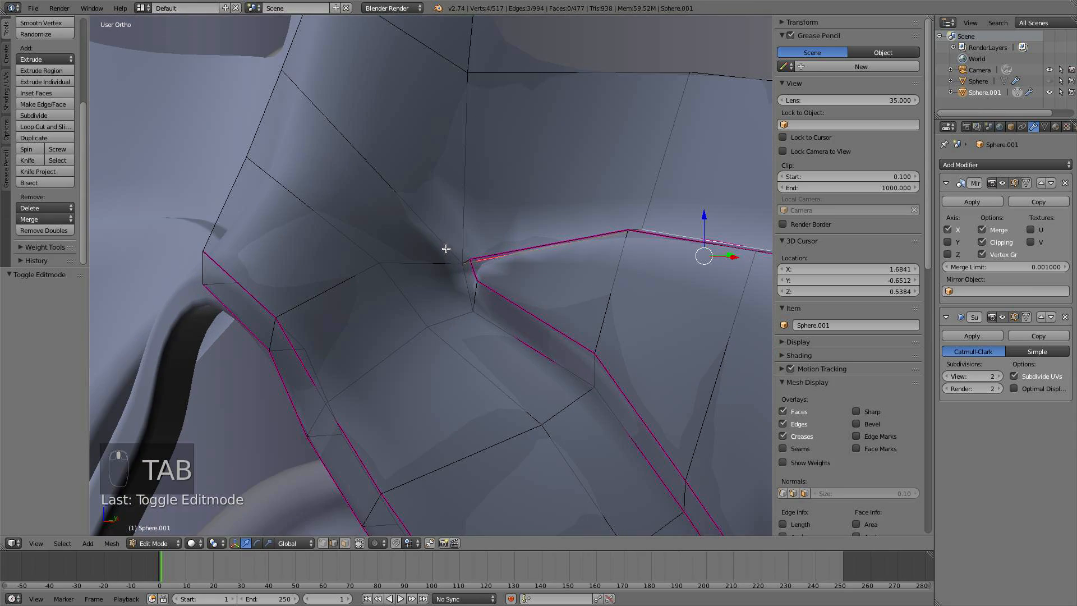
- Move the base vertex at the cheek panel's inner corner back along Y and up 0.038 along Z
right_click(438, 227)
scroll(438, 226, down, 4)
middle_drag(438, 226, 493, 240)
scroll(436, 295, up, 3)
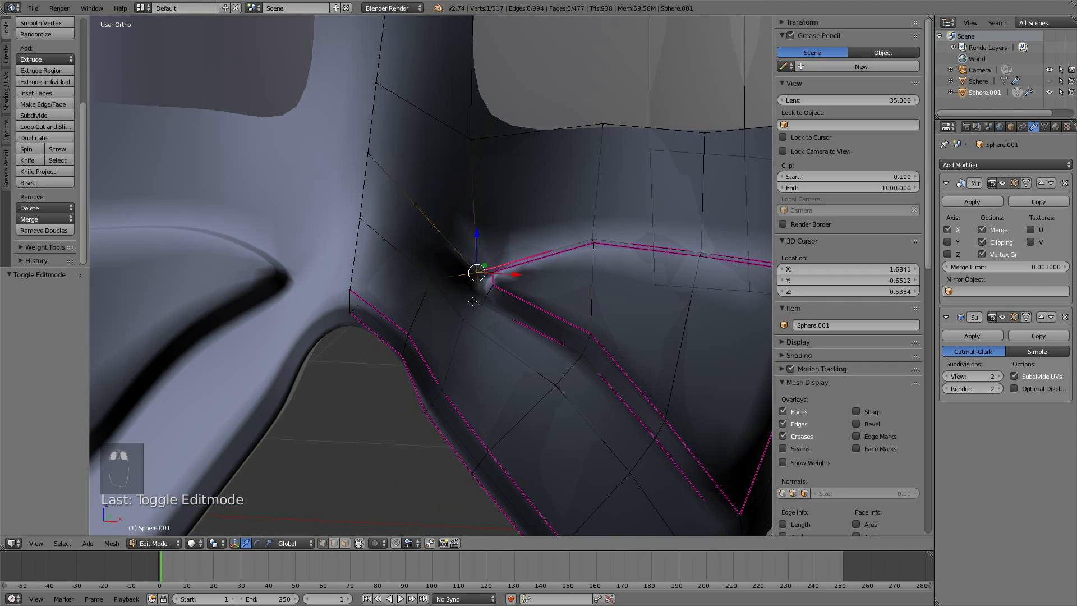
middle_drag(476, 274, 409, 298)
key(g)
key(y)
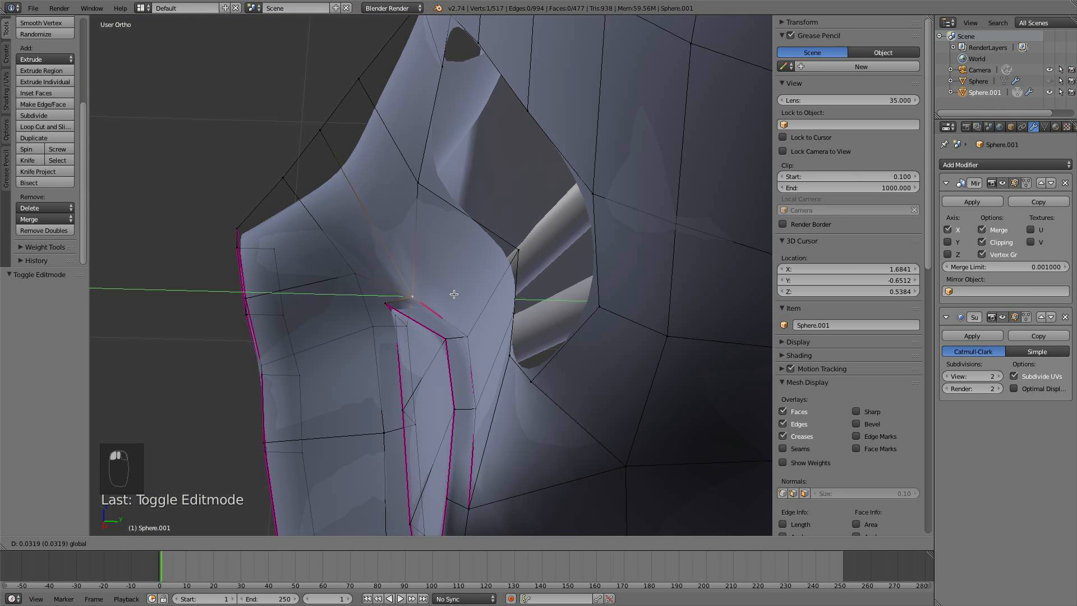
key(z)
click(416, 265)
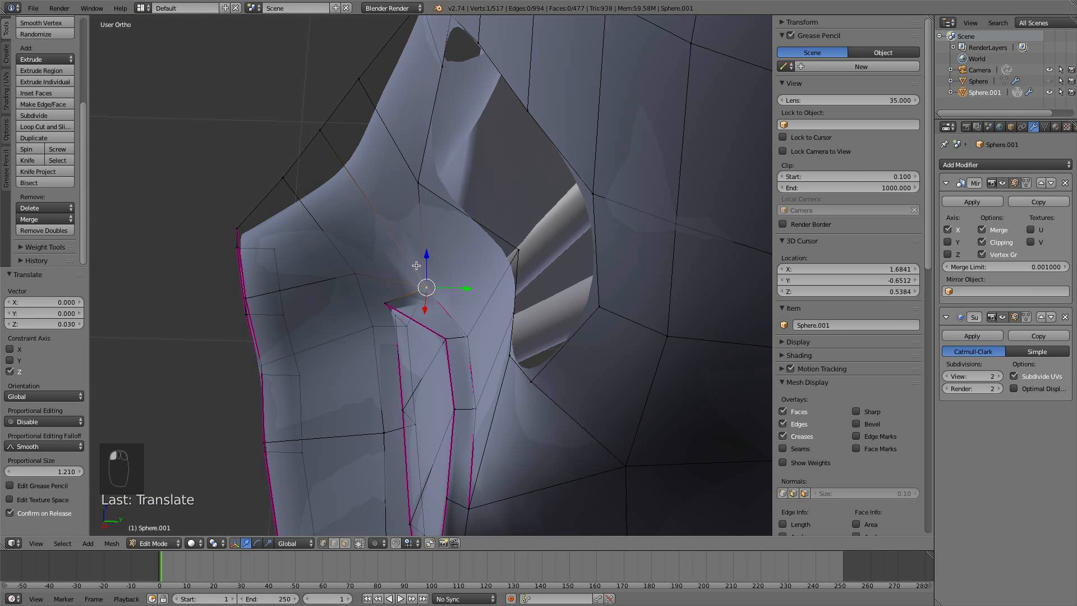
- Move the panel's inner corner vertex 0.046 along Y and raise the adjoining base vertex 0.066 along Z
key(g)
key(y)
click(437, 303)
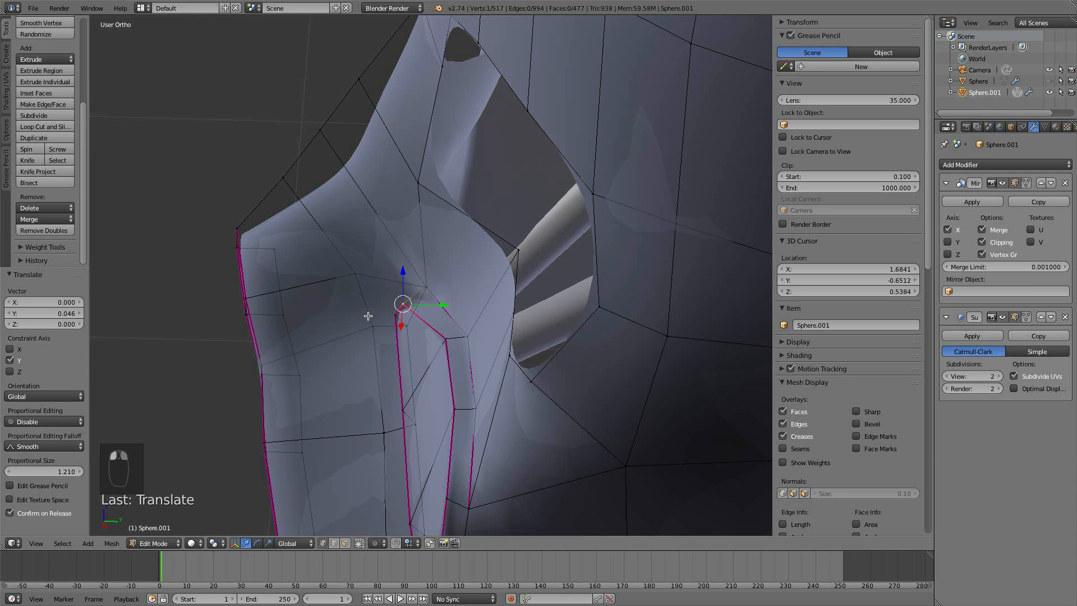
drag(425, 267, 423, 239)
- Rotate the short edge at the inner tip of the cheek panel
middle_drag(423, 239, 479, 304)
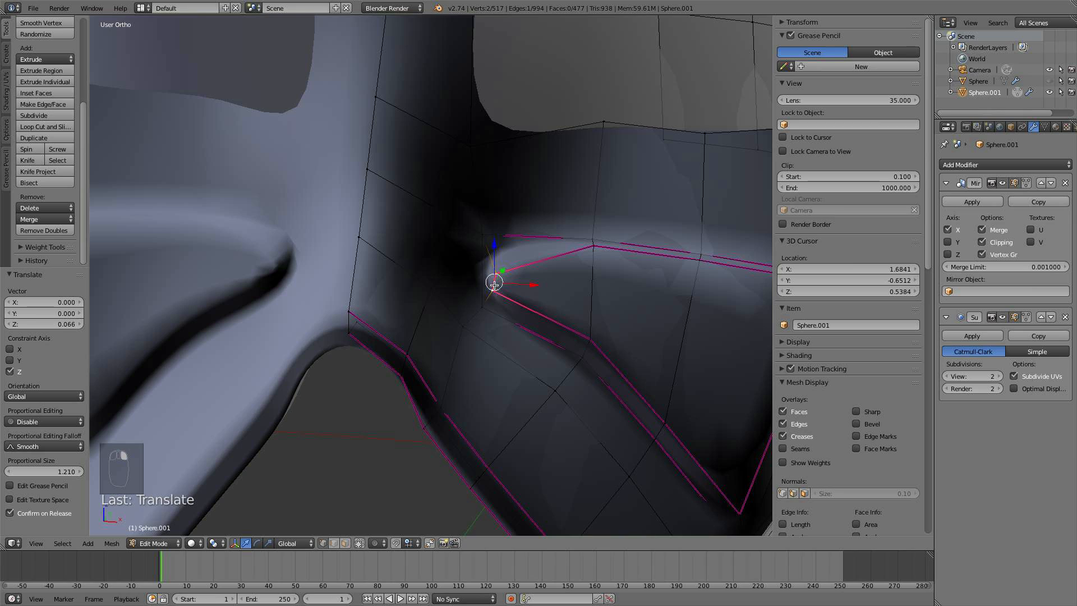
key(r)
click(589, 325)
key(a)
- Examine the smoothed cheek panels from the front against the reference, and the panel's outer corner from an angle
key(Tab)
scroll(589, 325, down, 5)
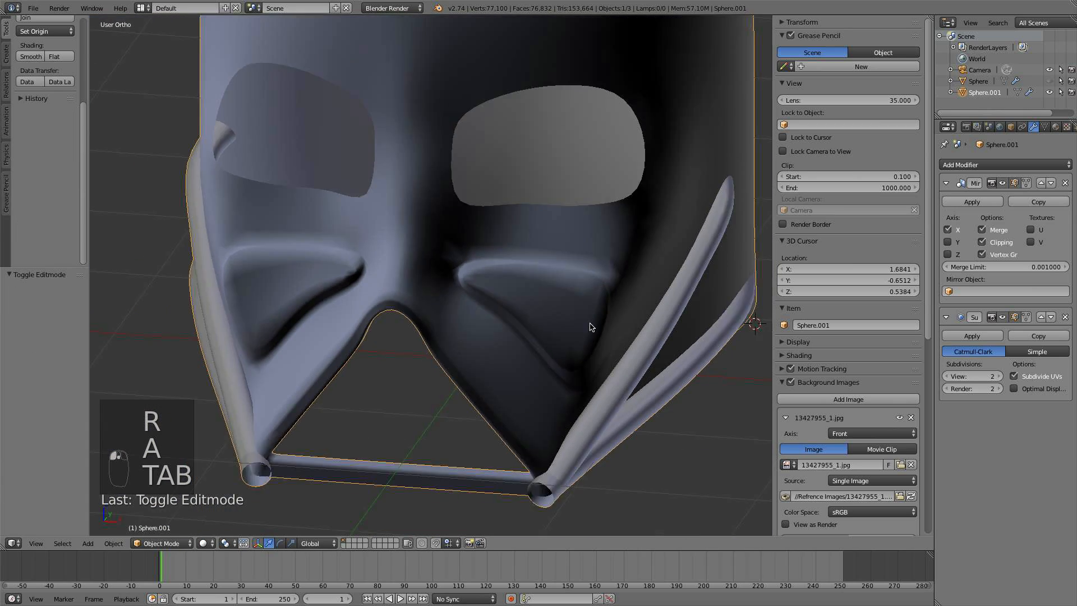
middle_drag(601, 289, 539, 275)
key(KP_1)
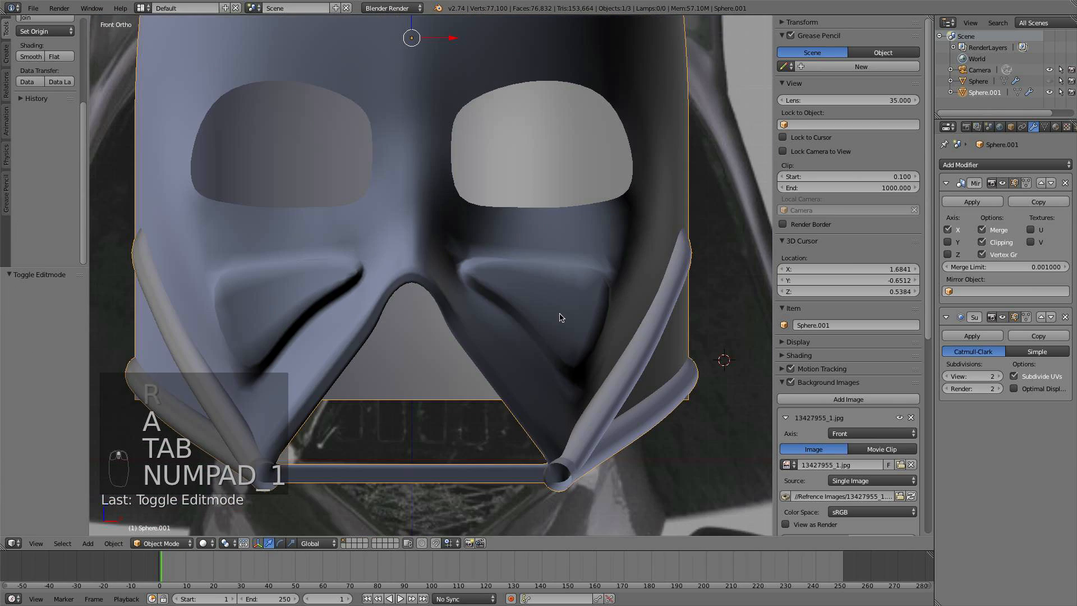
scroll(473, 276, up, 5)
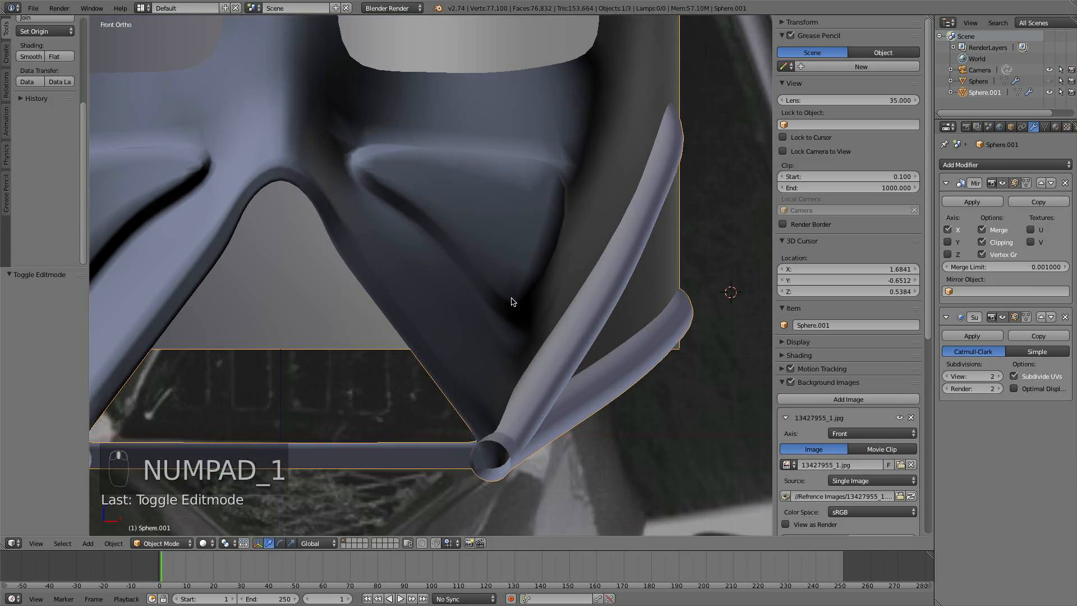
key(Tab)
middle_drag(509, 304, 471, 312)
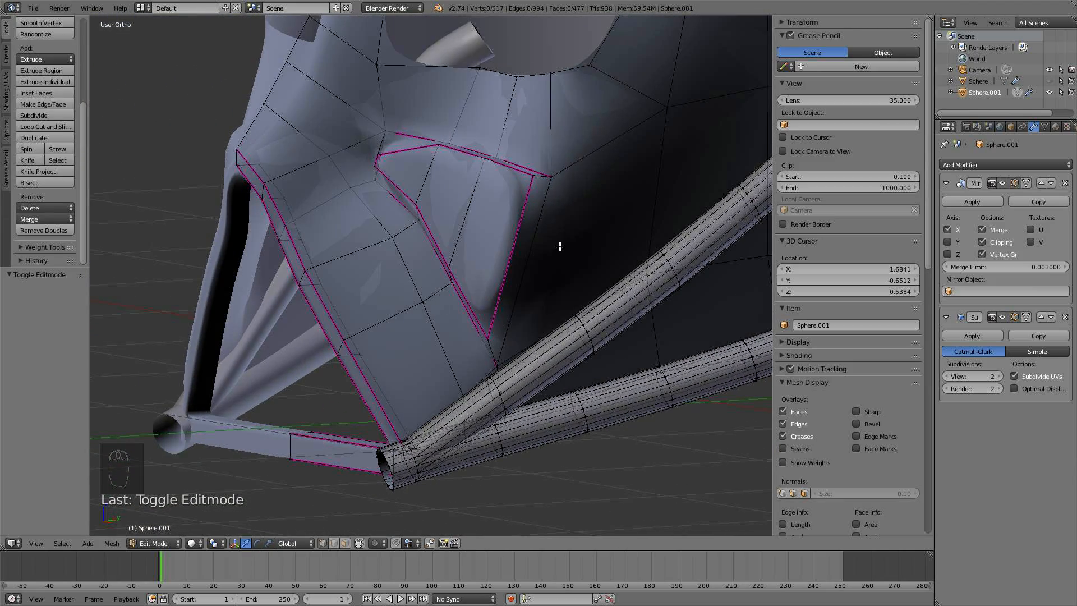
middle_drag(557, 245, 478, 179)
- Move the base vertex at the cheek panel's upper outer corner 0.048 along Y and enable proportional editing
key(KP_3)
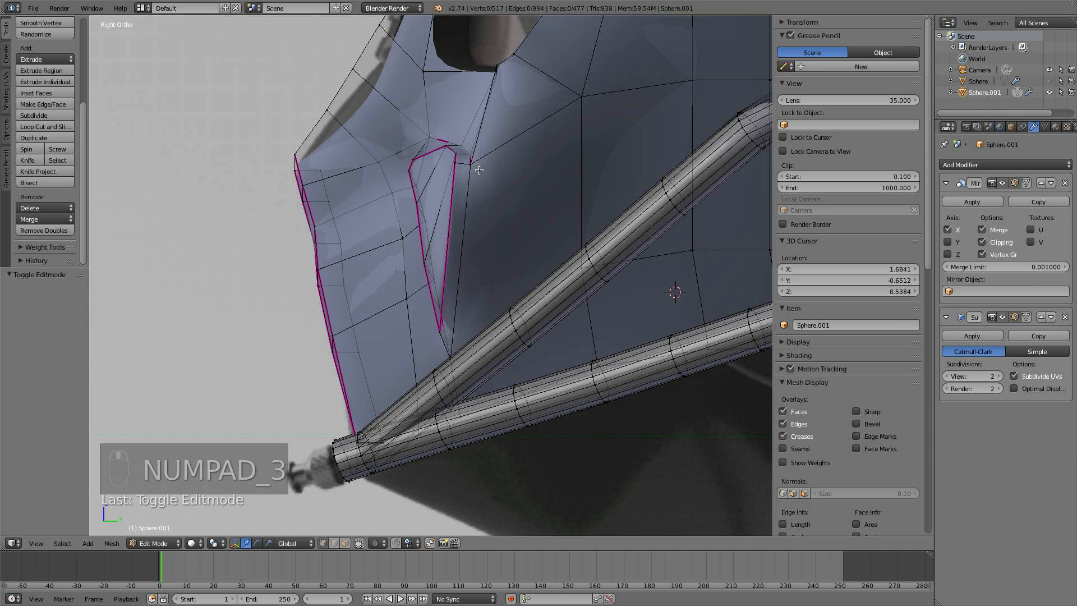
drag(505, 170, 523, 162)
key(o)
scroll(522, 162, up, 2)
scroll(521, 162, up, 2)
middle_drag(523, 164, 498, 219)
- Compare that base vertex with the side reference and move it another 0.182 along Y with a proportional size of 0.263
key(KP_3)
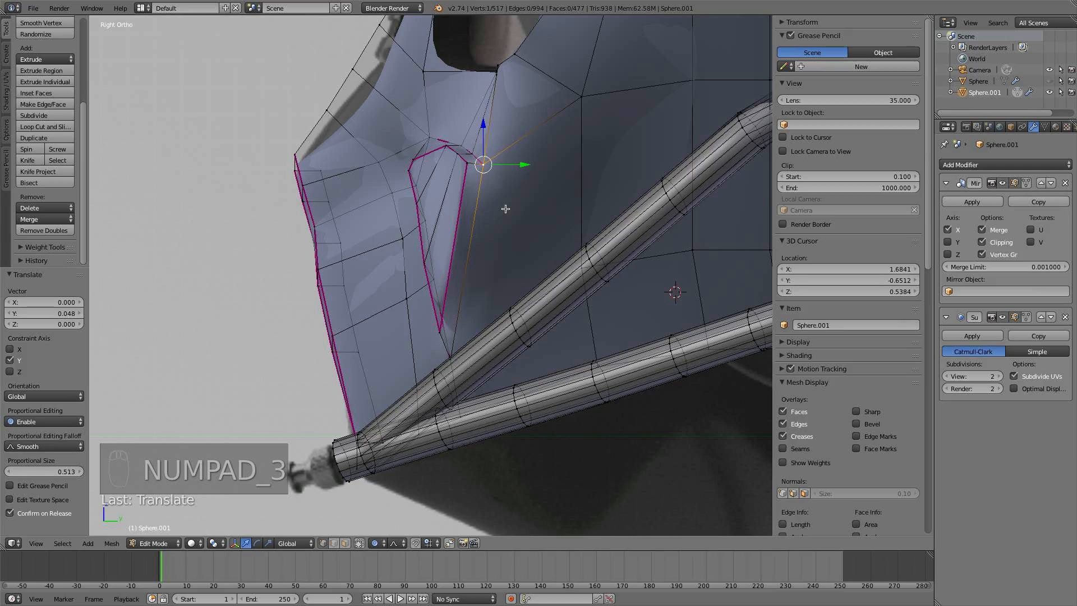
key(z)
scroll(505, 209, up, 2)
shift+middle_drag(509, 220, 513, 291)
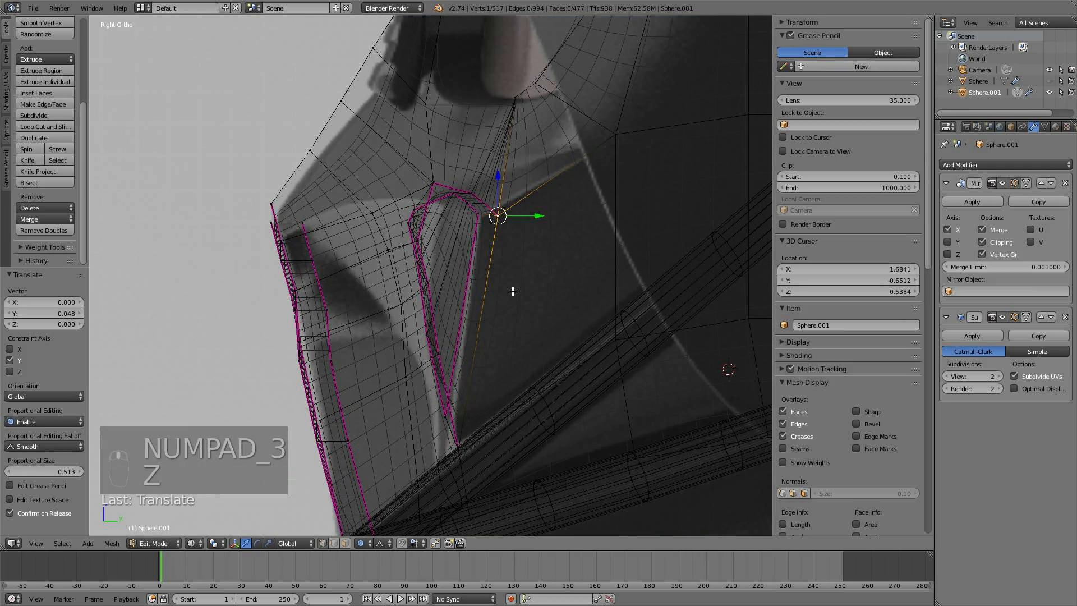
mouse_move(590, 215)
middle_down()
mouse_move(599, 247)
mouse_move(545, 246)
mouse_move(521, 254)
mouse_move(517, 274)
middle_up()
key(z)
key(KP_3)
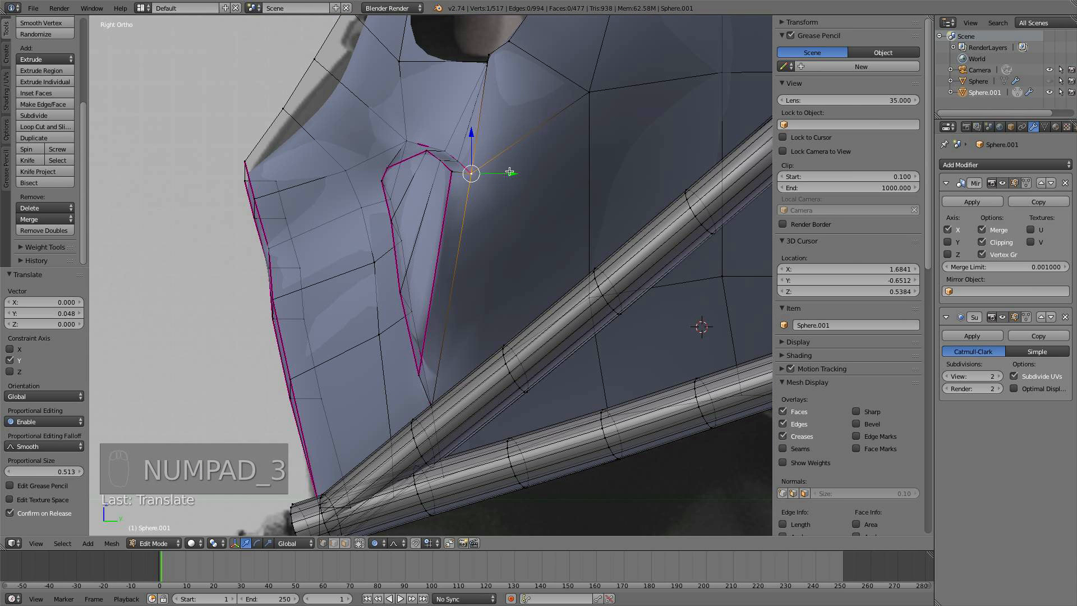
key(g)
key(y)
scroll(543, 168, up, 4)
scroll(552, 166, up, 3)
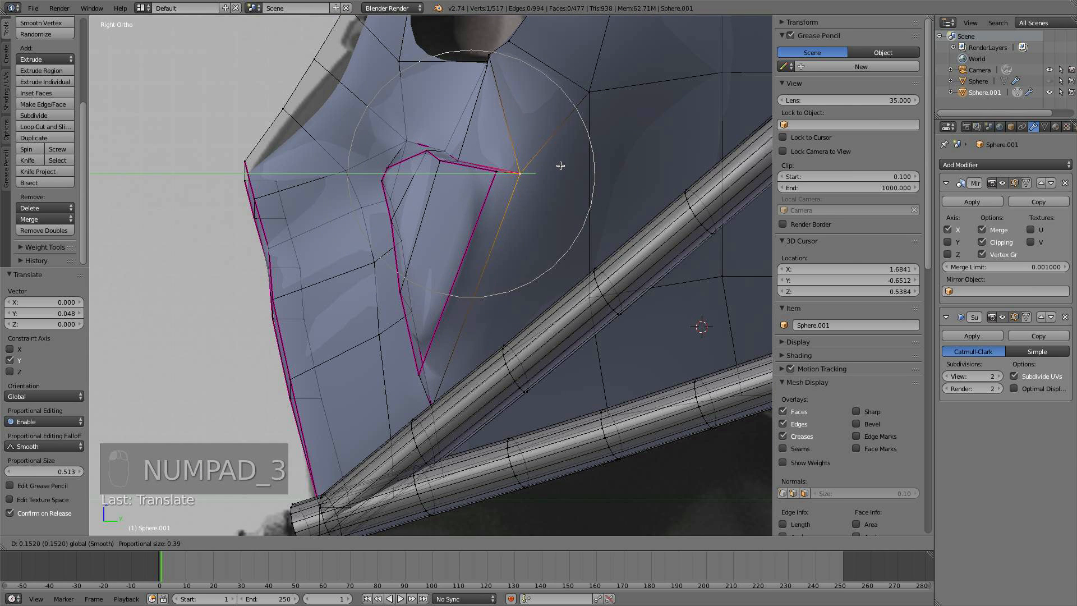
click(560, 166)
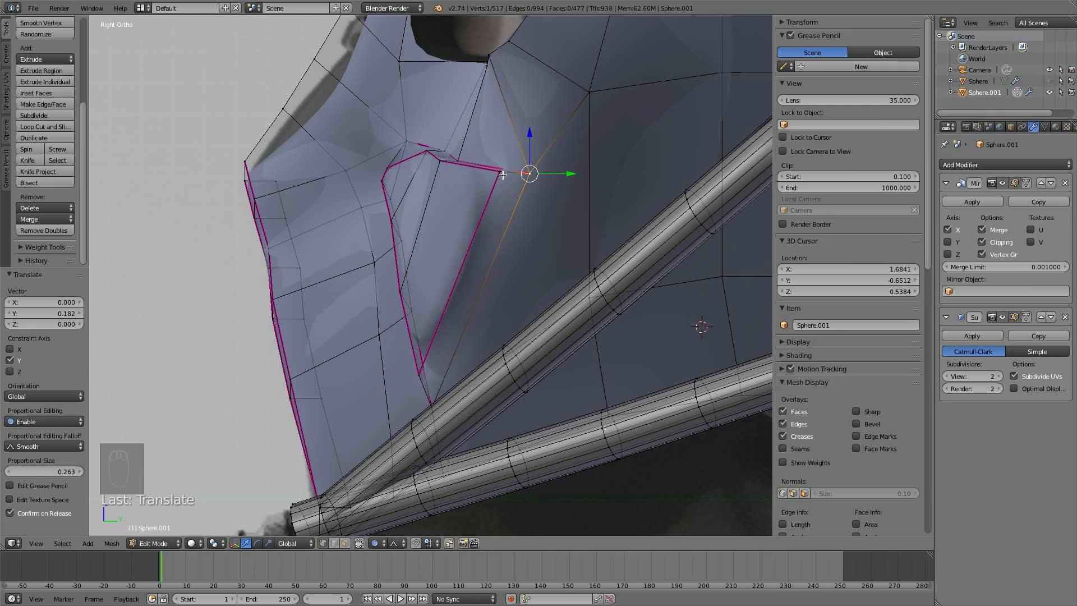
- Match the side reference by moving the panel's upper outer corner -0.122 on Y and -0.005 on Z, and its base vertex 0.045 on Y and 0.129 on Z
middle_drag(510, 187, 524, 257)
key(Up)
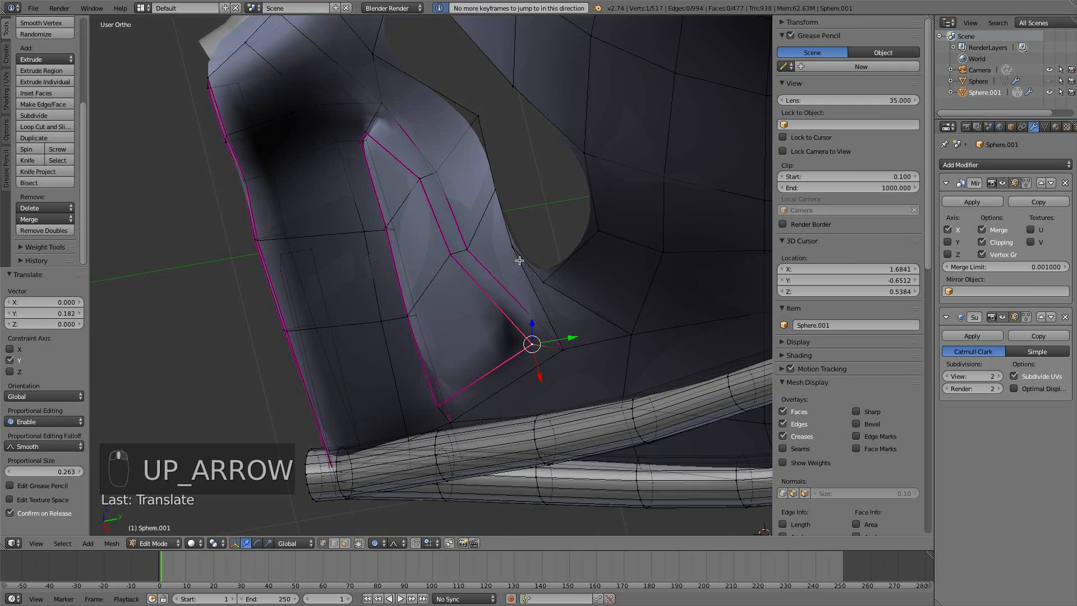
key(KP_1)
key(KP_3)
key(z)
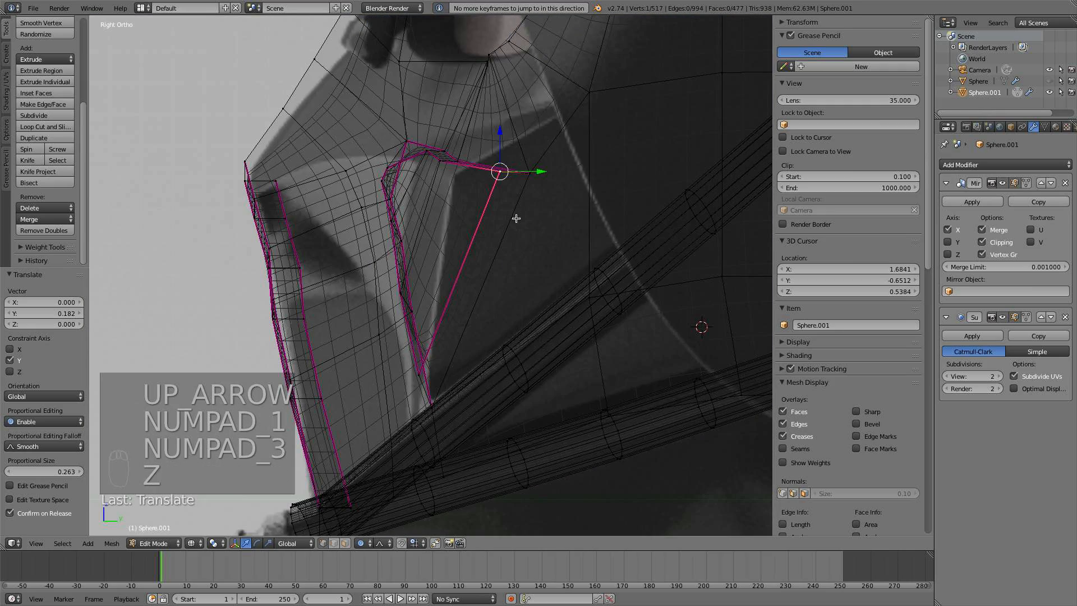
key(g)
scroll(488, 205, up, 10)
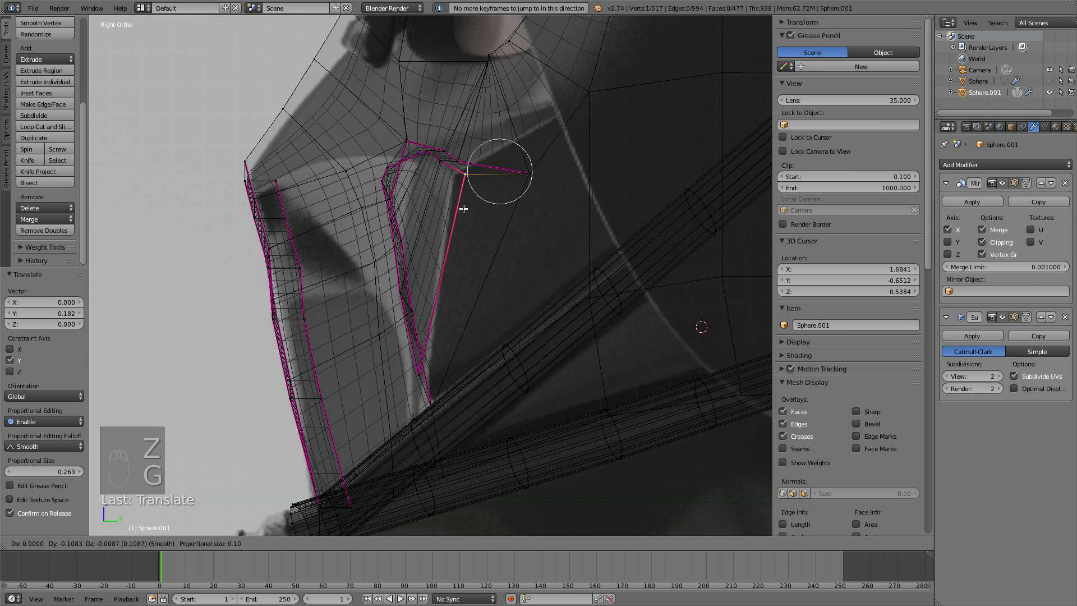
click(505, 190)
key(g)
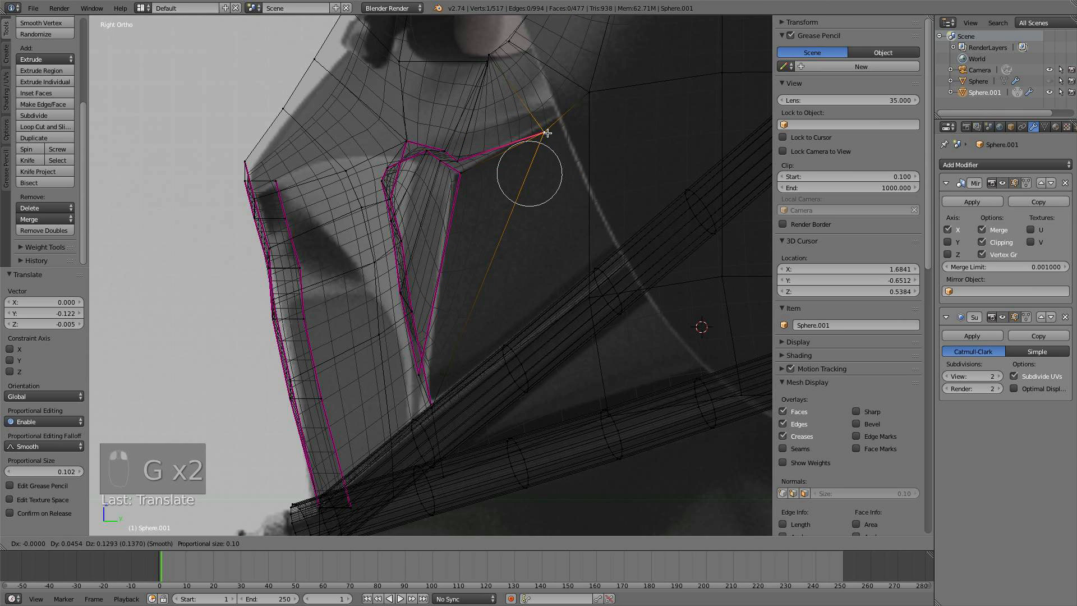
click(547, 133)
- Shift the vertex at the cheek panel's lower tip slightly along Y
right_click(419, 370)
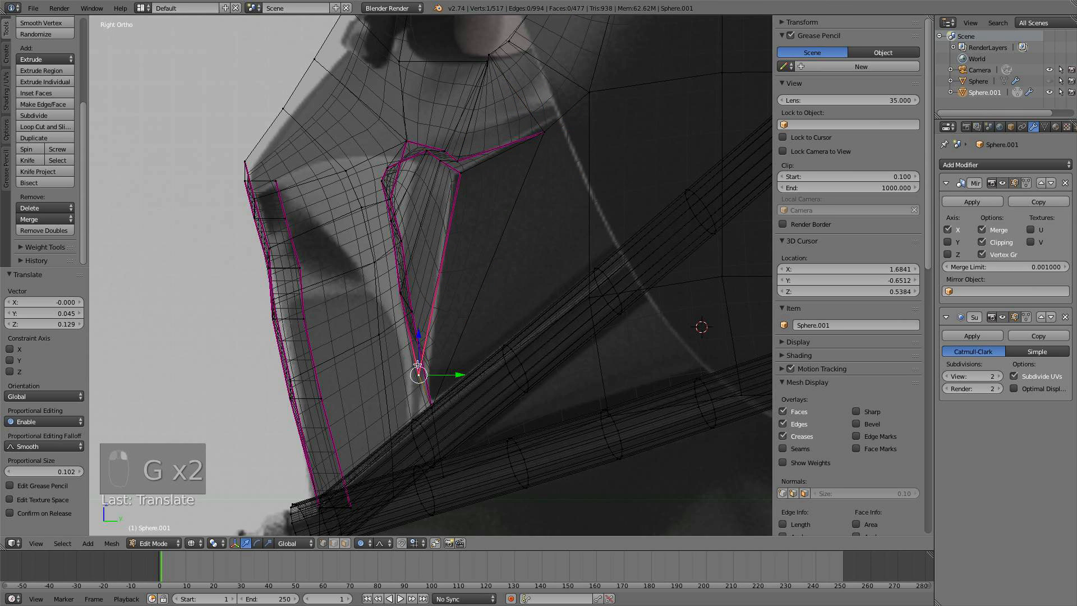
mouse_move(445, 357)
middle_down()
mouse_move(469, 358)
mouse_move(482, 380)
mouse_move(444, 376)
middle_up()
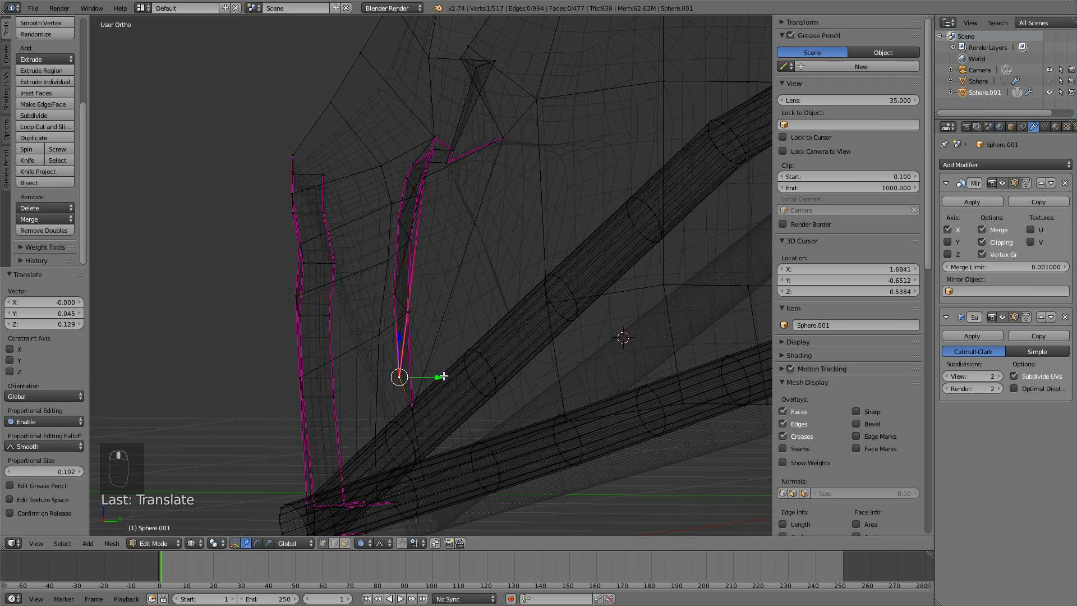
drag(427, 374, 434, 375)
middle_drag(457, 307, 465, 345)
key(a)
- Crease the short edge joining the cheek panel's upper outer corner to its base vertex
key(Tab)
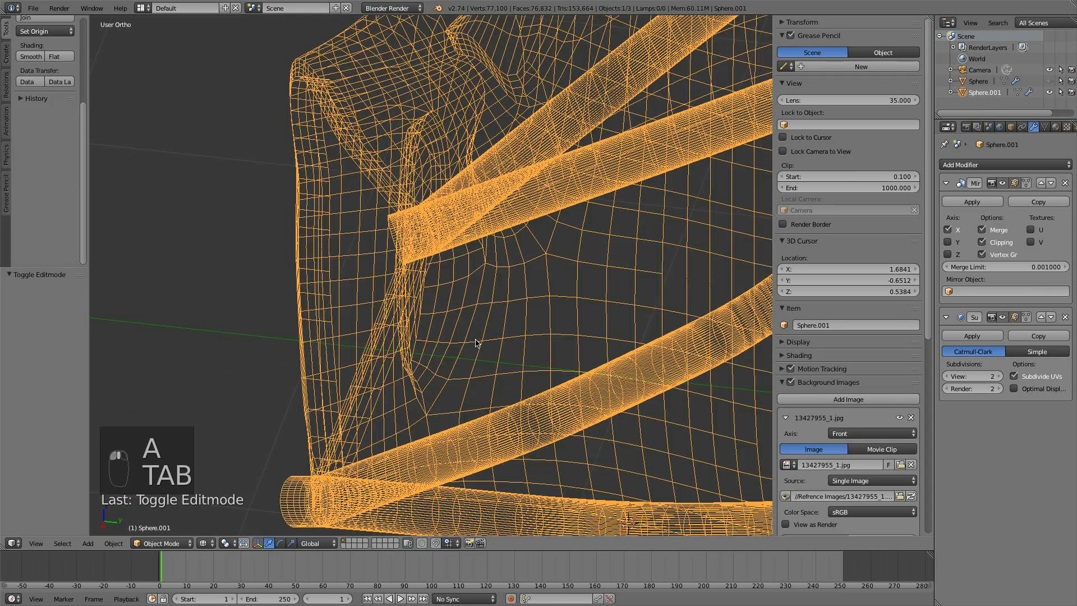
key(z)
key(Tab)
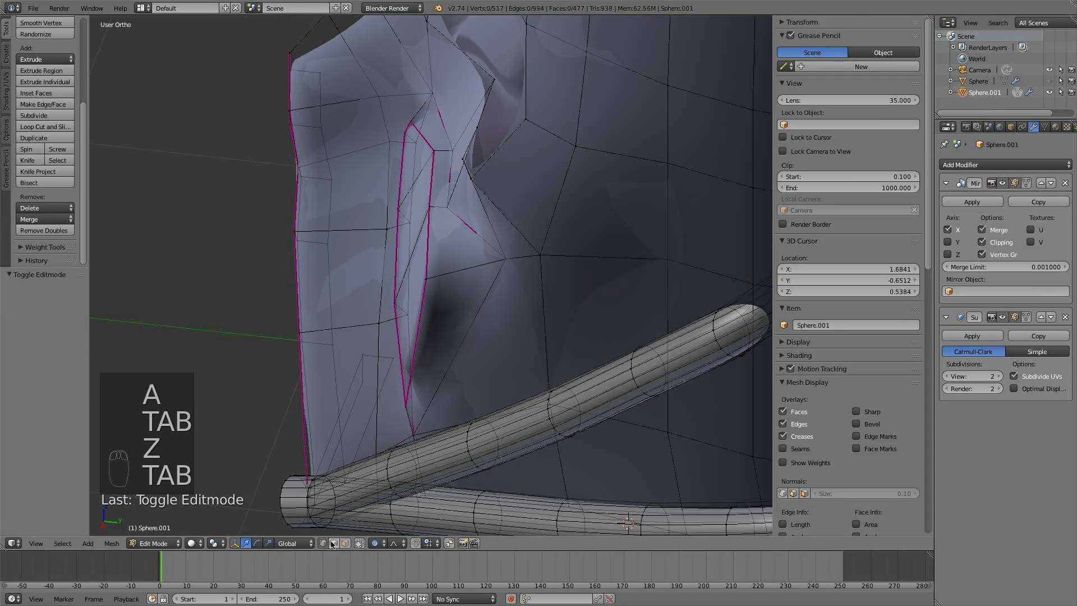
right_click(428, 278)
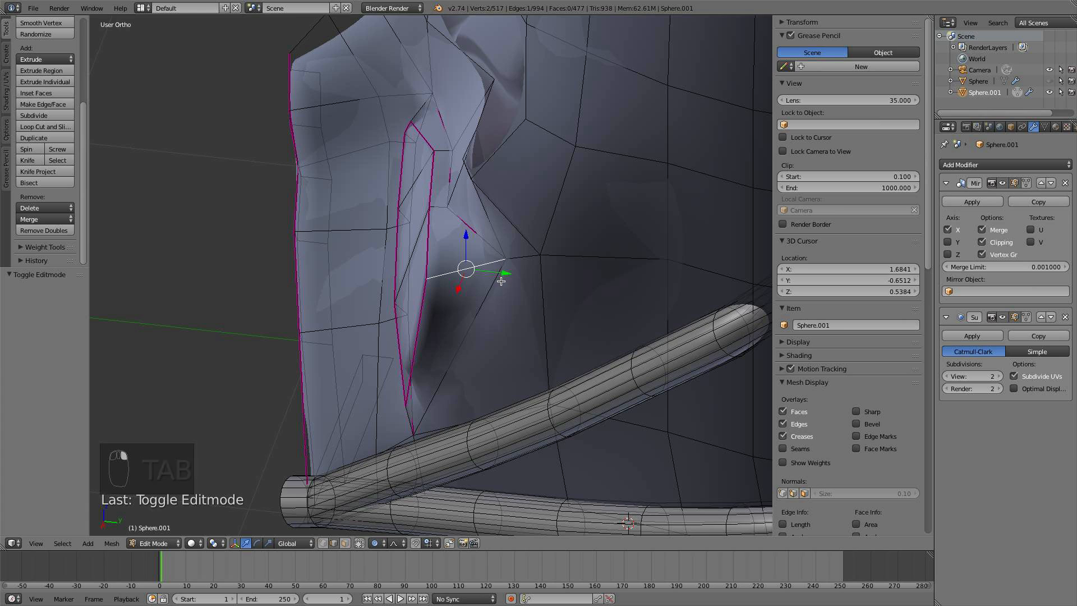
click(802, 24)
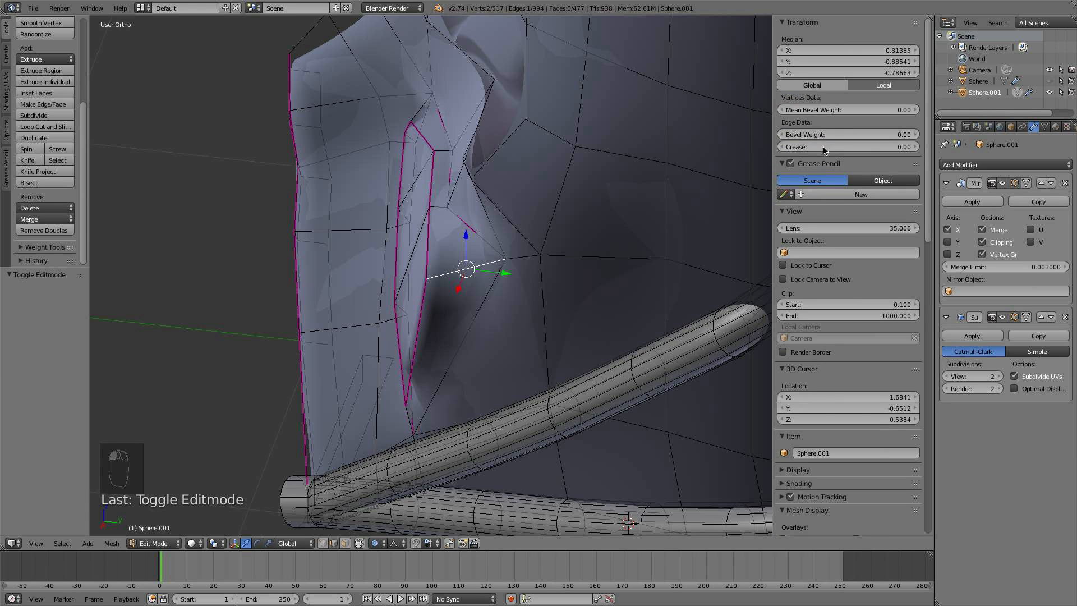
drag(824, 147, 871, 148)
key(a)
key(Tab)
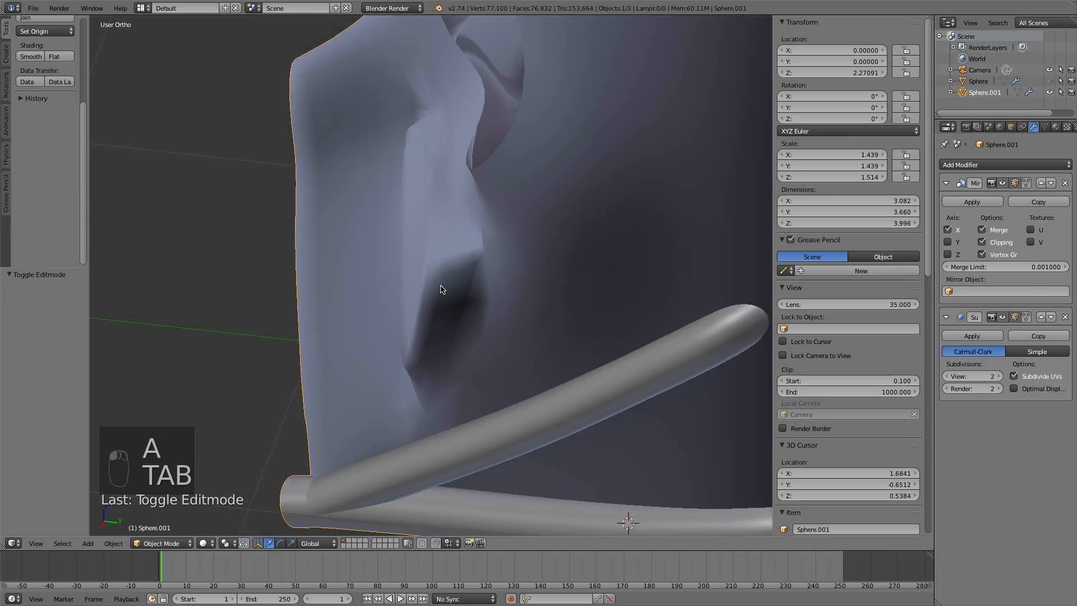
middle_drag(440, 285, 522, 204)
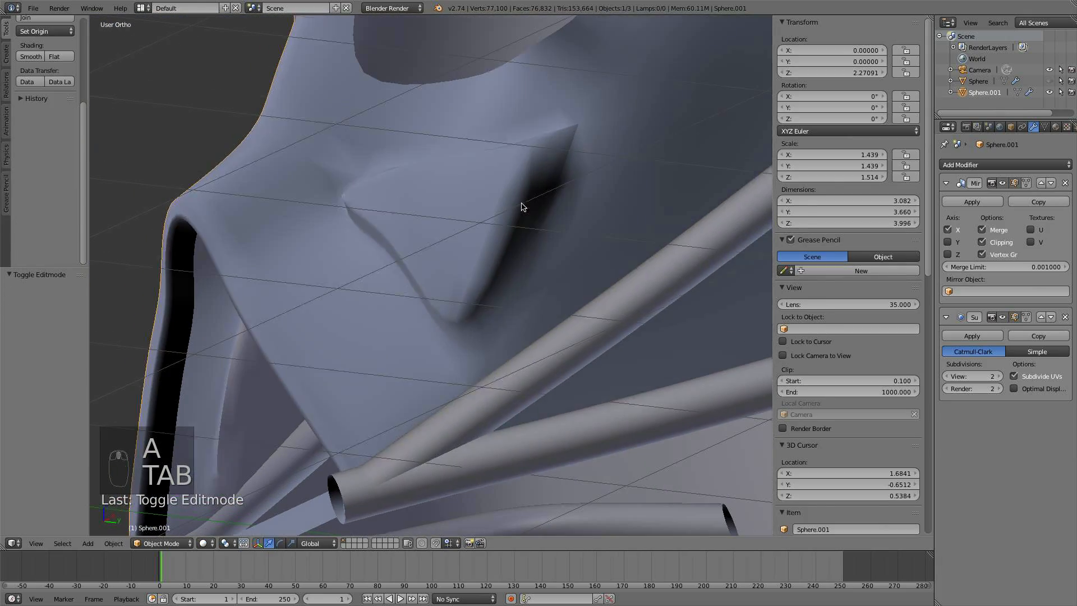
- Set the crease of the long base edge along the cheek panel's outer side to 1.00
key(Tab)
right_click(549, 224)
drag(834, 148, 904, 148)
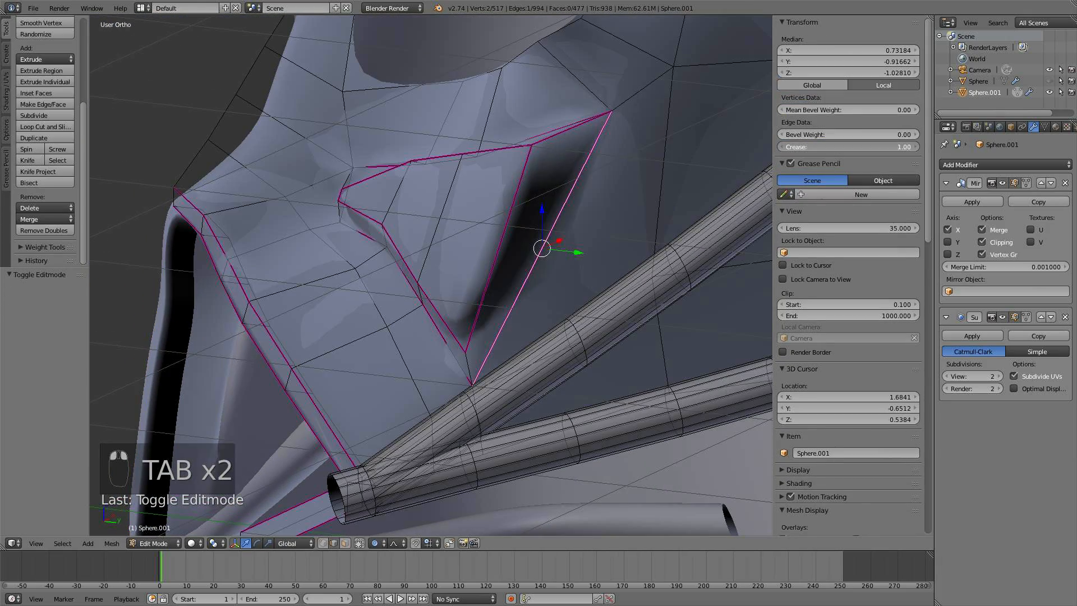
key(a)
key(a)
key(a)
key(Tab)
scroll(479, 231, down, 4)
middle_drag(479, 230, 584, 255)
- Hide the two tubes in the mesh and crease the two edges running back from the cheek panel's lower tip
key(Tab)
key(KP_3)
key(z)
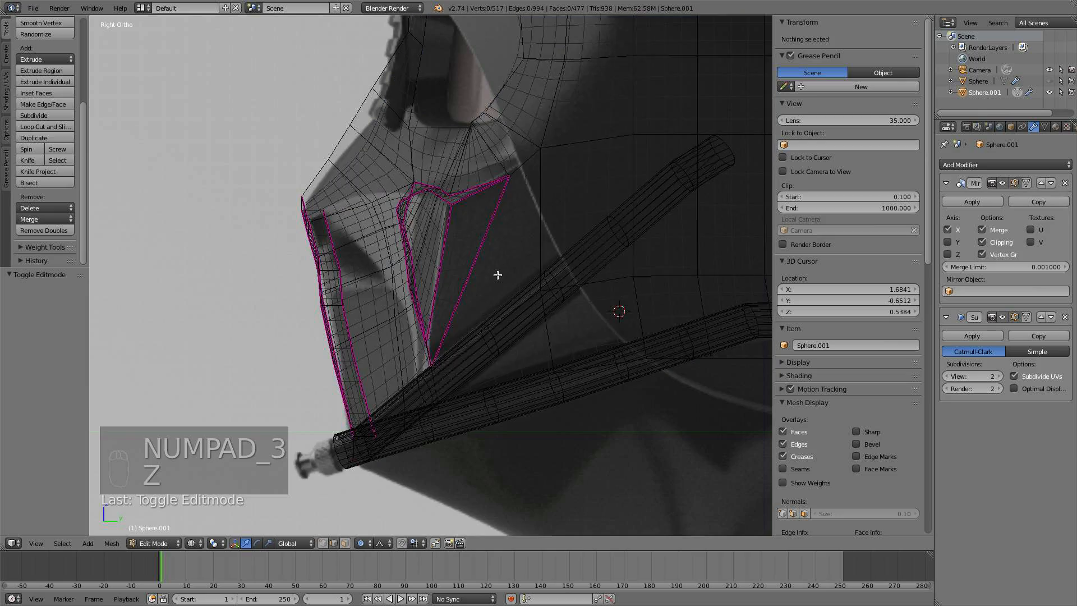
scroll(498, 275, up, 3)
middle_drag(479, 266, 481, 348)
right_click(545, 324)
key(z)
middle_drag(565, 286, 580, 259)
key(a)
key(l)
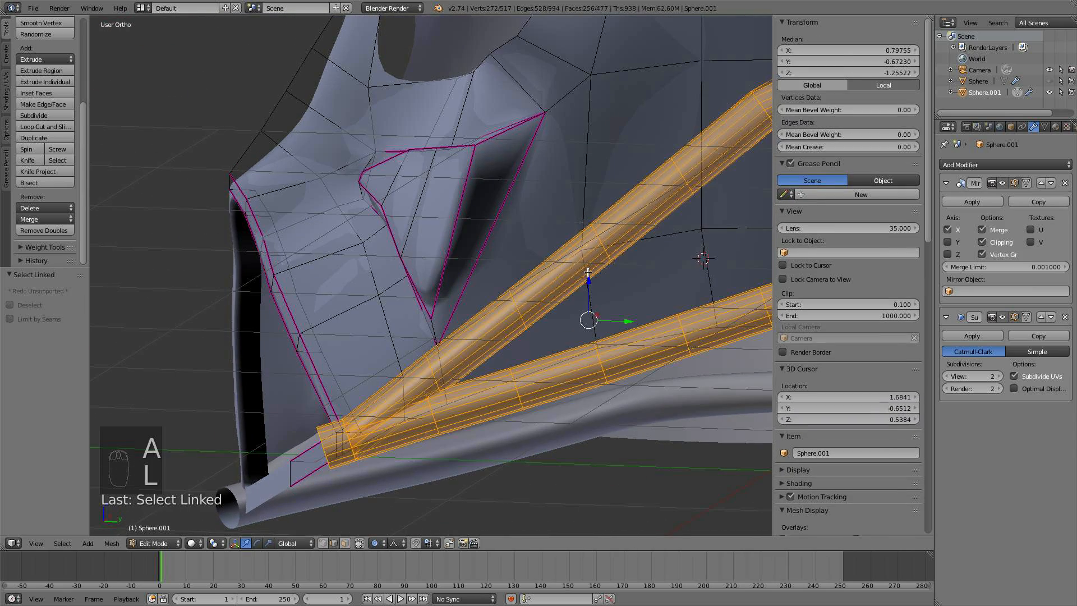
key(h)
right_click(621, 241)
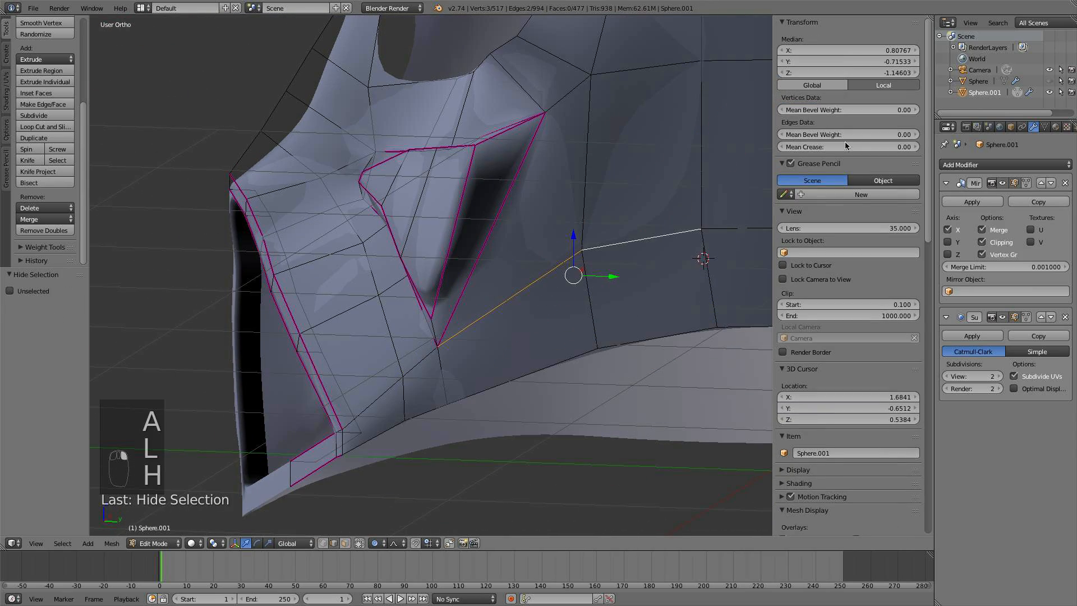
drag(847, 146, 886, 146)
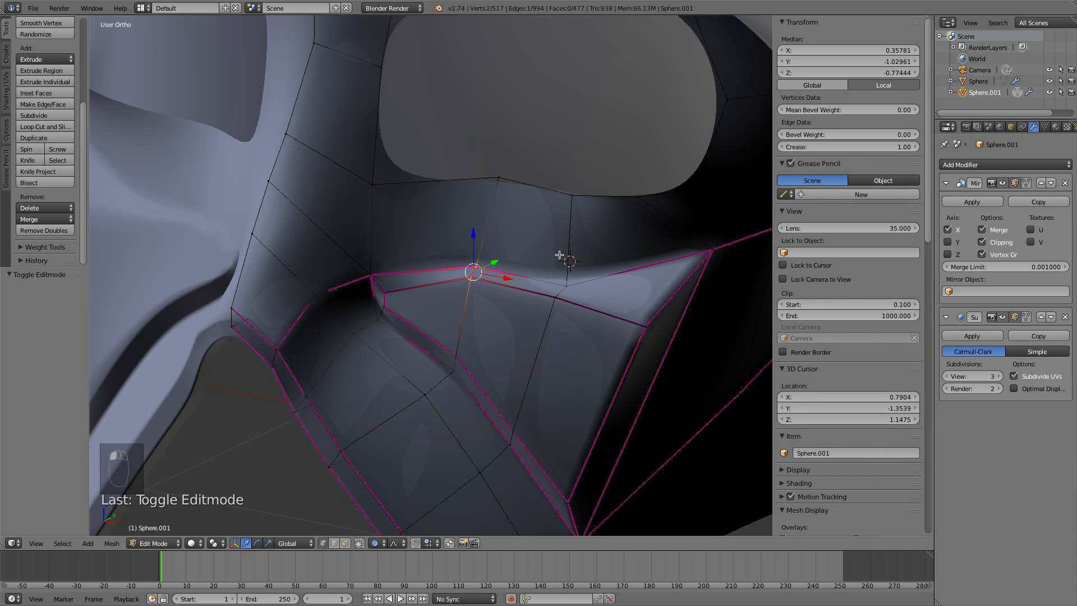
- Set the crease of the short outer edge crossing the cheek panel's upper rim to 0.00
right_click(564, 304)
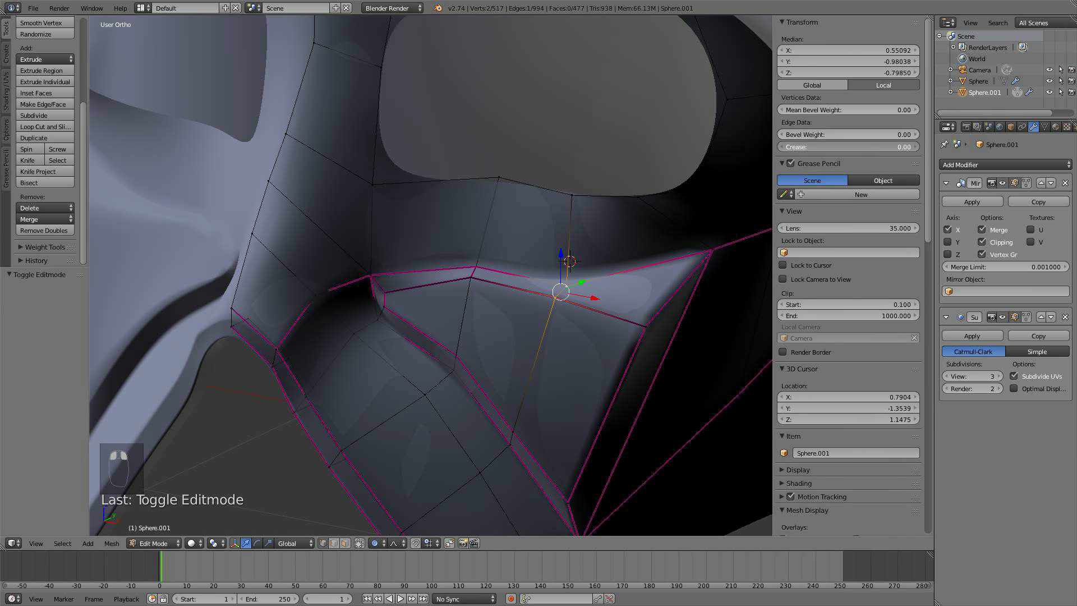
scroll(658, 303, down, 8)
key(a)
key(Tab)
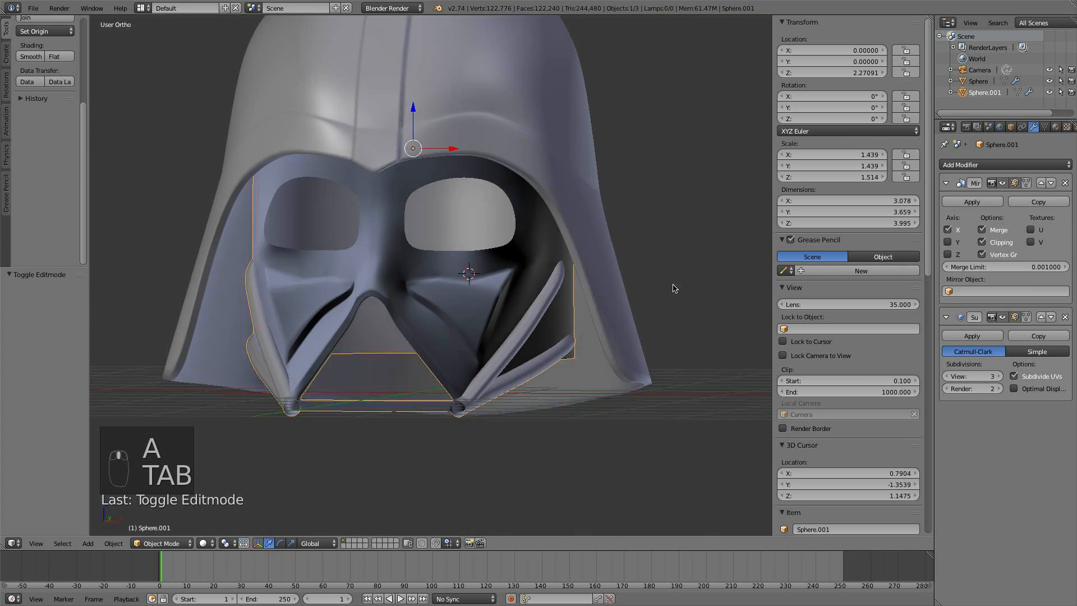
- Inspect the smoothed cheek panels and eye area from several angles and in the front view
scroll(594, 291, up, 3)
key(super+z)
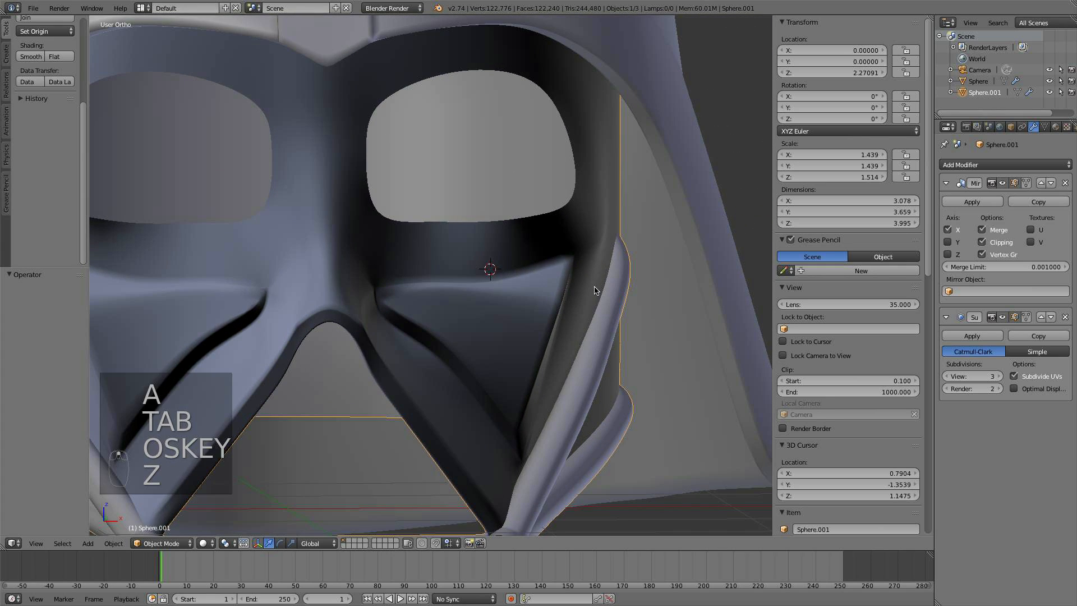
scroll(584, 289, down, 1)
key(Tab)
scroll(368, 280, up, 6)
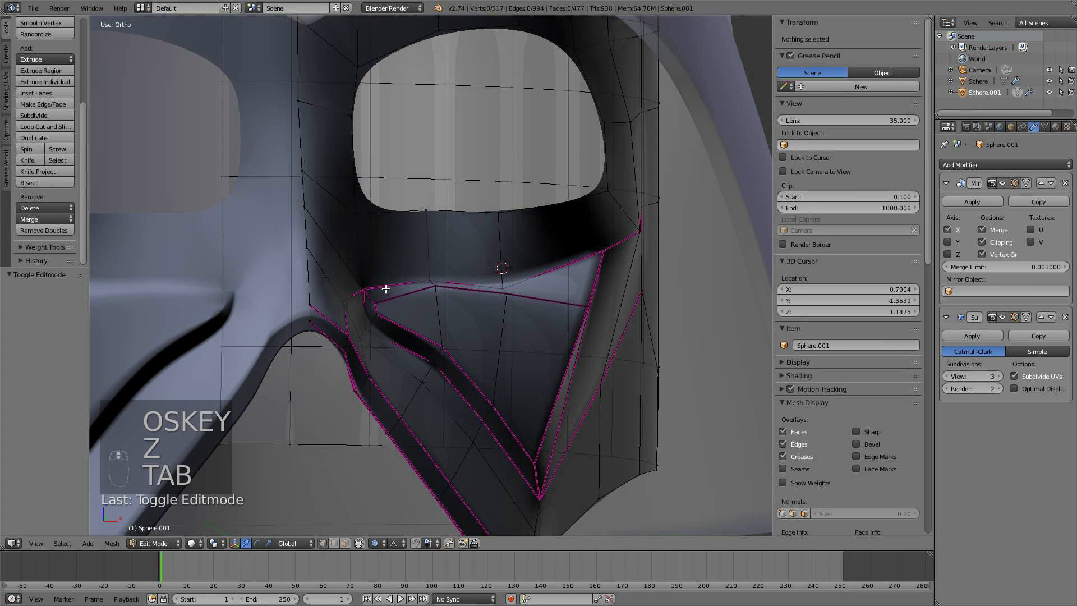
drag(362, 250, 357, 264)
scroll(357, 265, down, 5)
key(a)
key(Tab)
middle_drag(381, 272, 522, 273)
scroll(421, 282, up, 2)
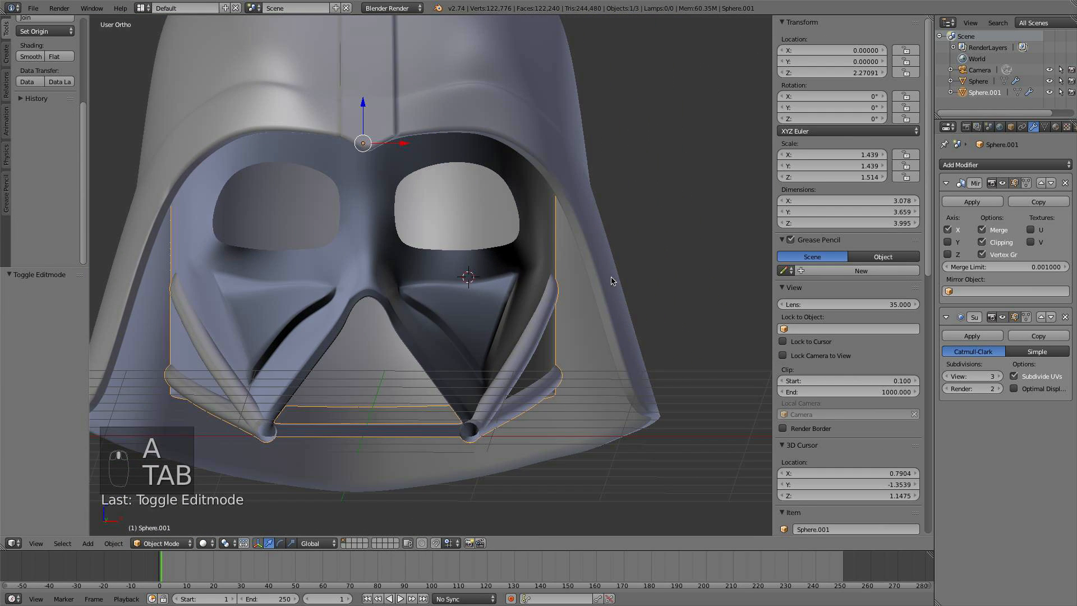
middle_drag(611, 281, 496, 336)
key(KP_3)
scroll(579, 318, up, 3)
key(KP_1)
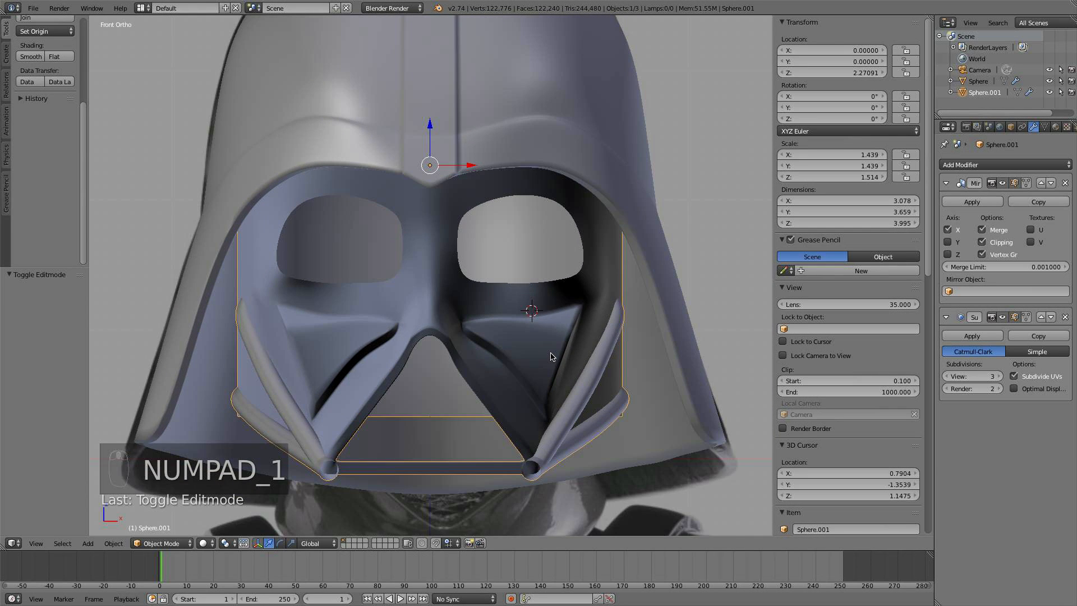
scroll(549, 354, down, 3)
scroll(549, 353, up, 3)
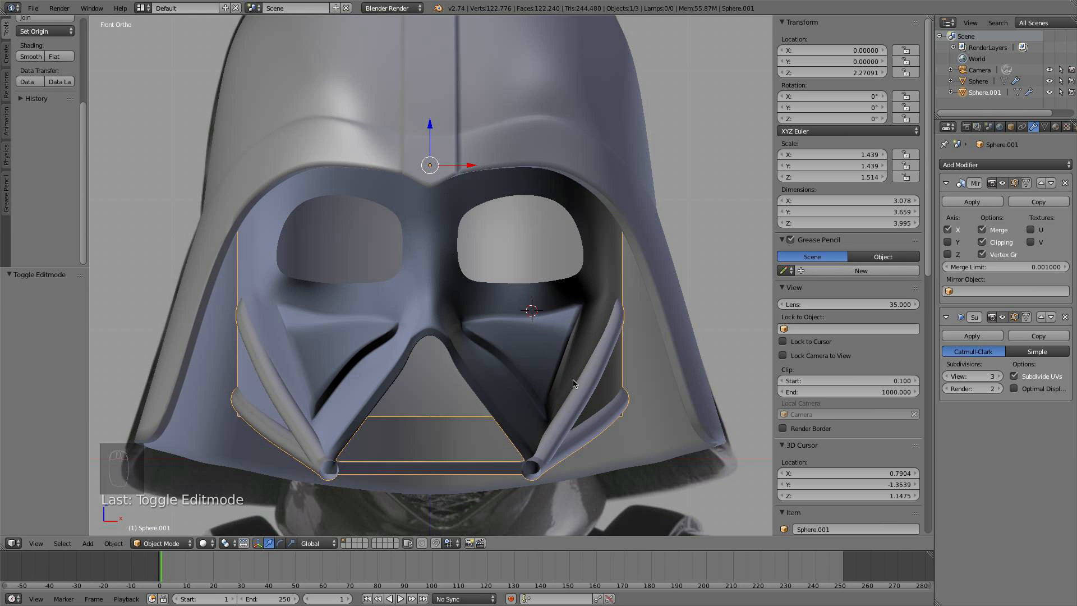
scroll(574, 382, up, 3)
mouse_move(573, 380)
middle_down()
mouse_move(573, 355)
mouse_move(553, 380)
middle_up()
key(KP_1)
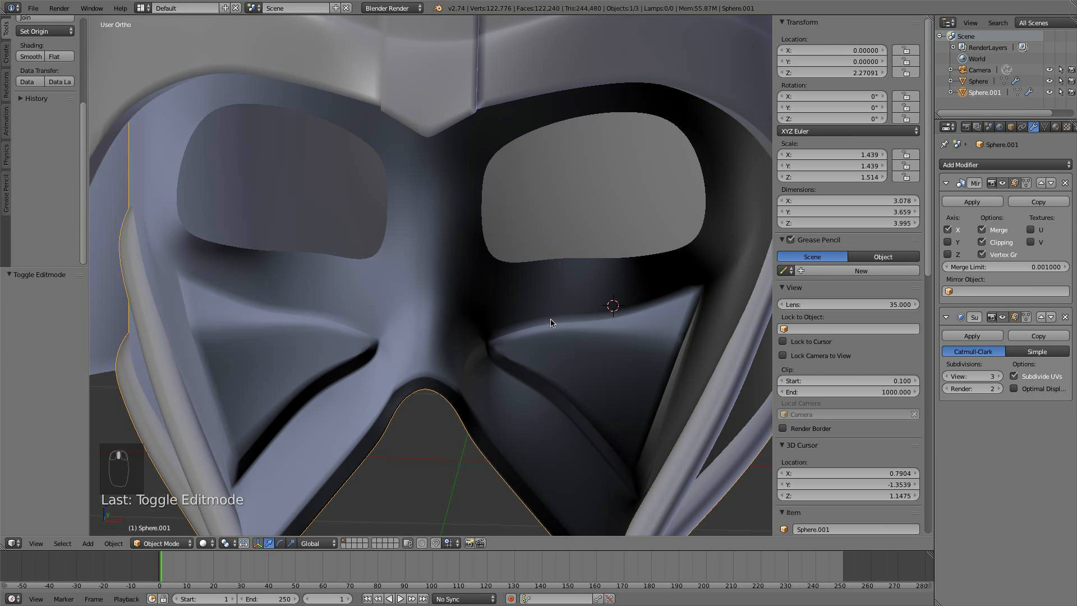
- Move the upper short edge across the cheek panel's inner groove -0.038 on X and -0.029 on Z with proportional editing
scroll(550, 323, up, 4)
key(Tab)
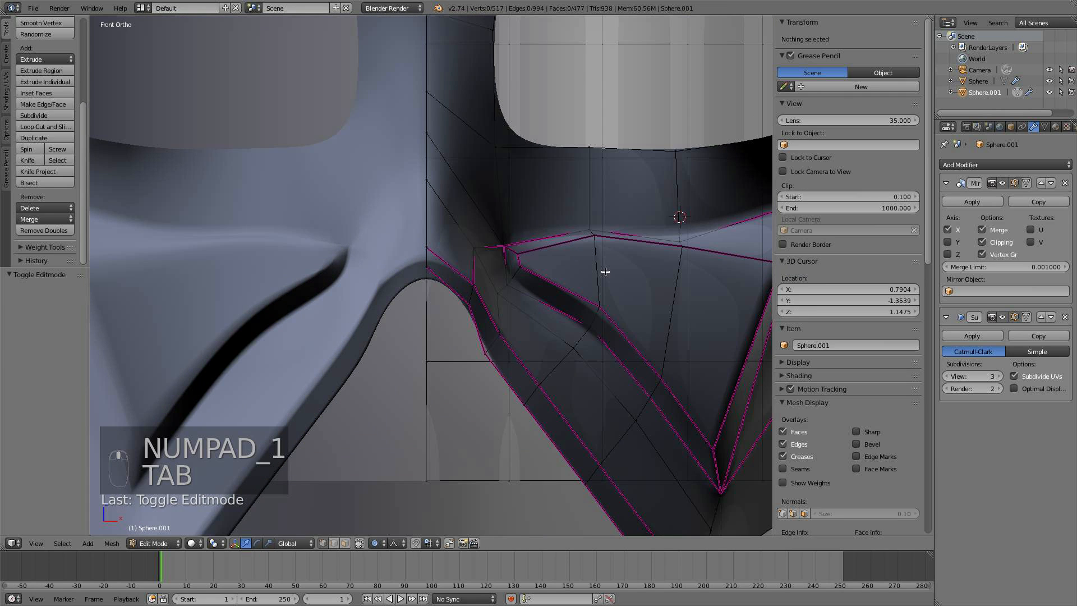
right_click(594, 318)
shift+middle_drag(645, 343, 601, 299)
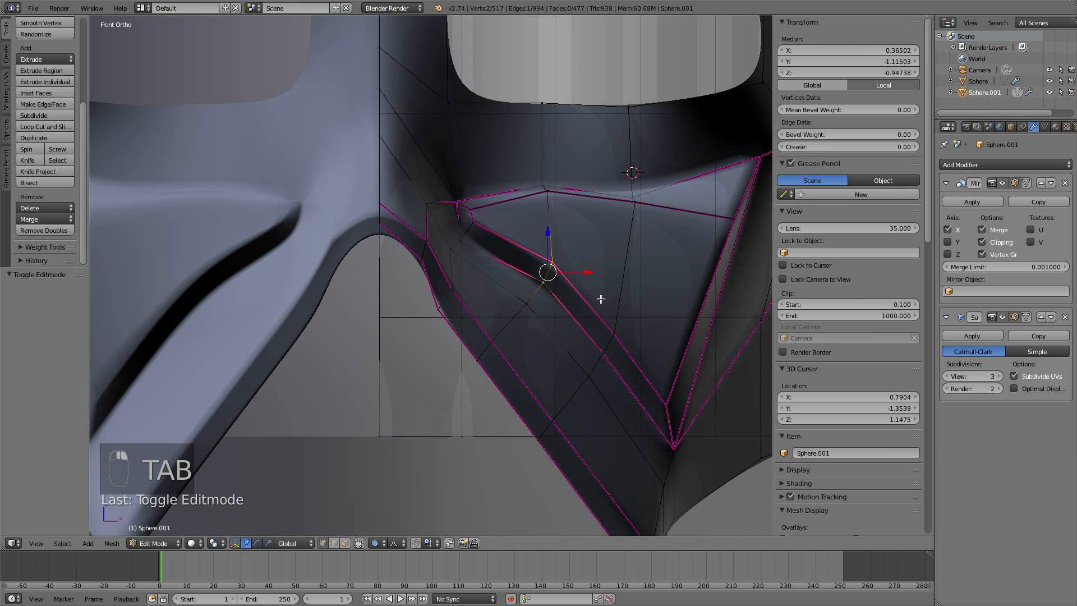
scroll(605, 296, down, 1)
key(g)
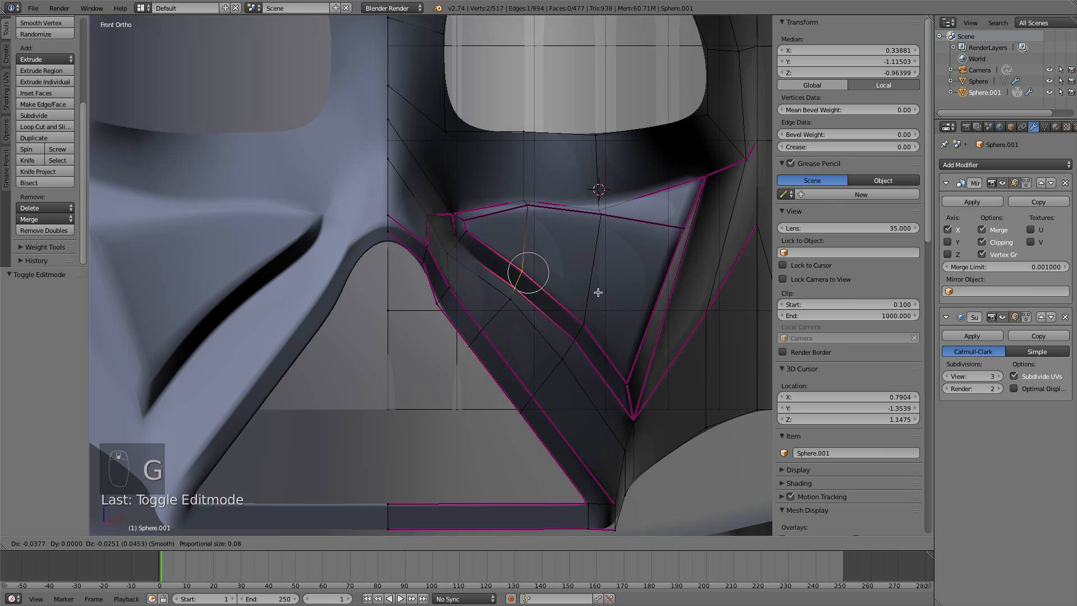
click(598, 292)
- Move the lower short edge across the cheek panel's inner groove -0.023 on X and -0.013 on Z
right_click(582, 322)
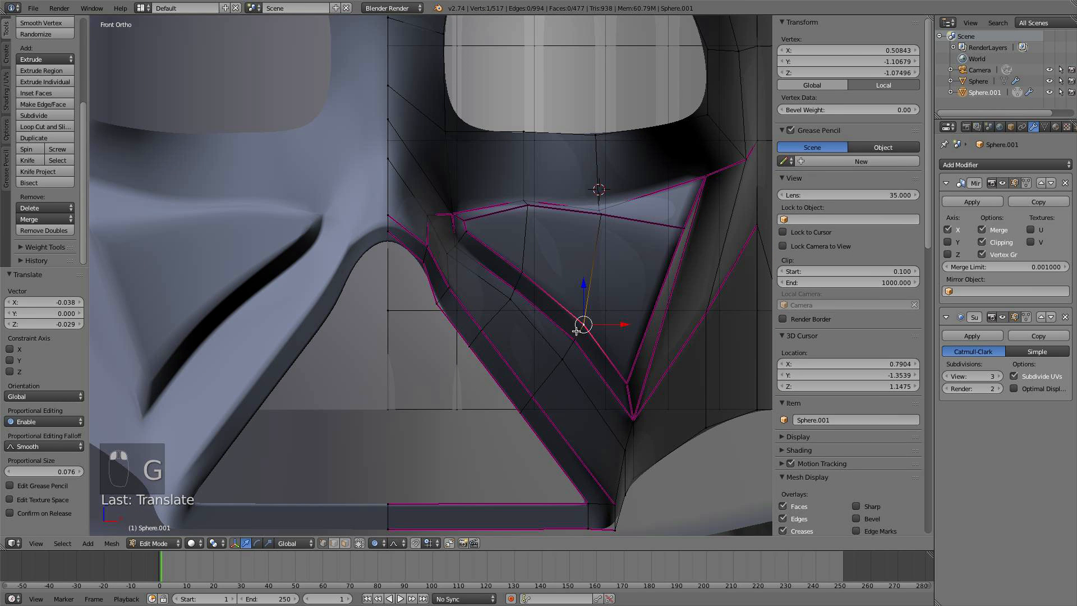
key(g)
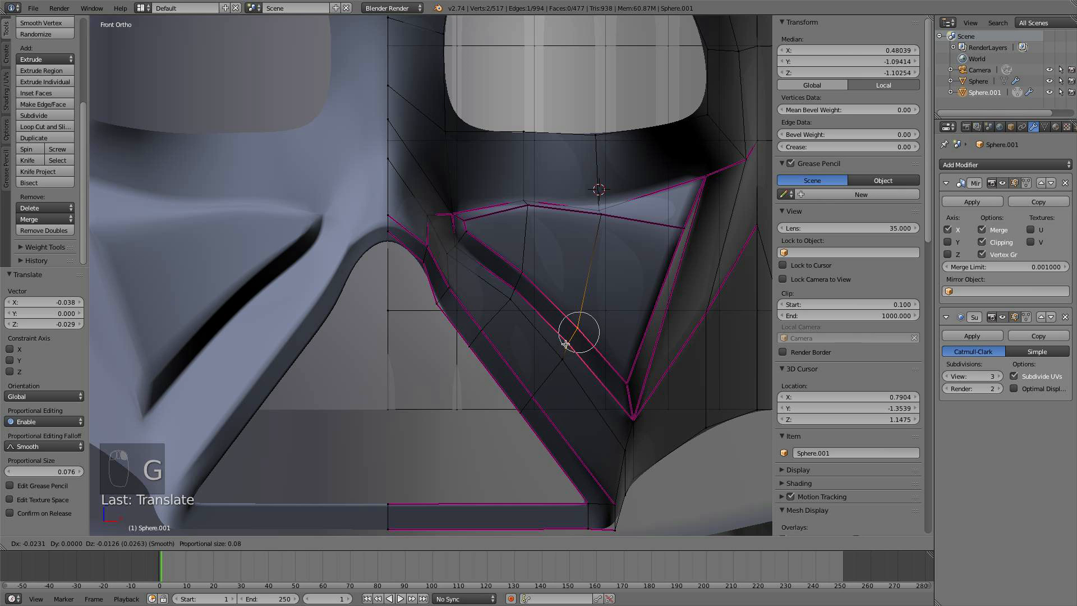
click(566, 344)
scroll(566, 340, down, 2)
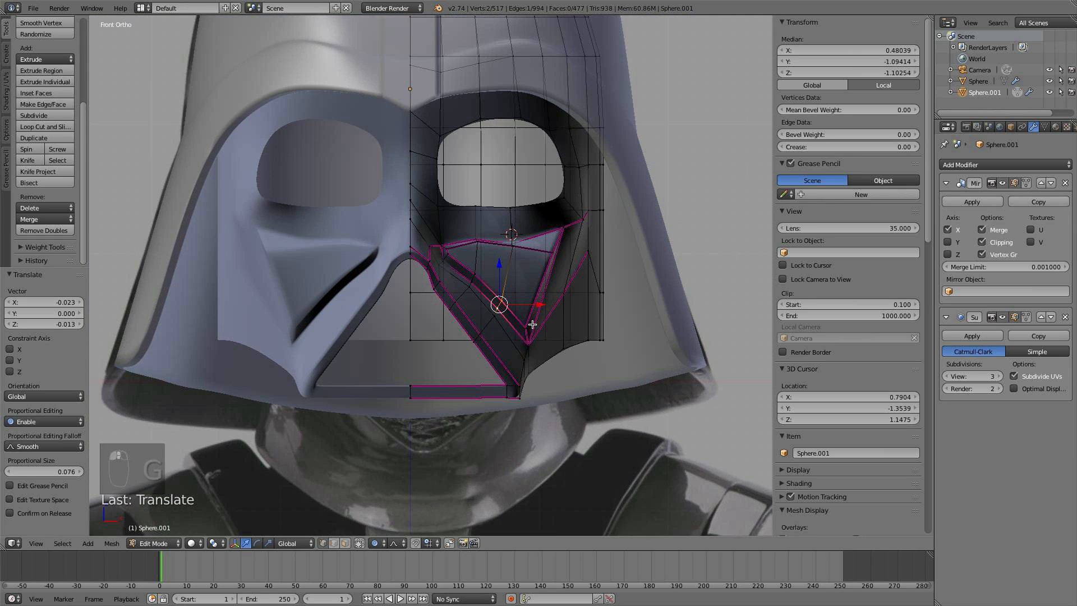
key(a)
key(Tab)
shift+middle_drag(546, 294, 543, 342)
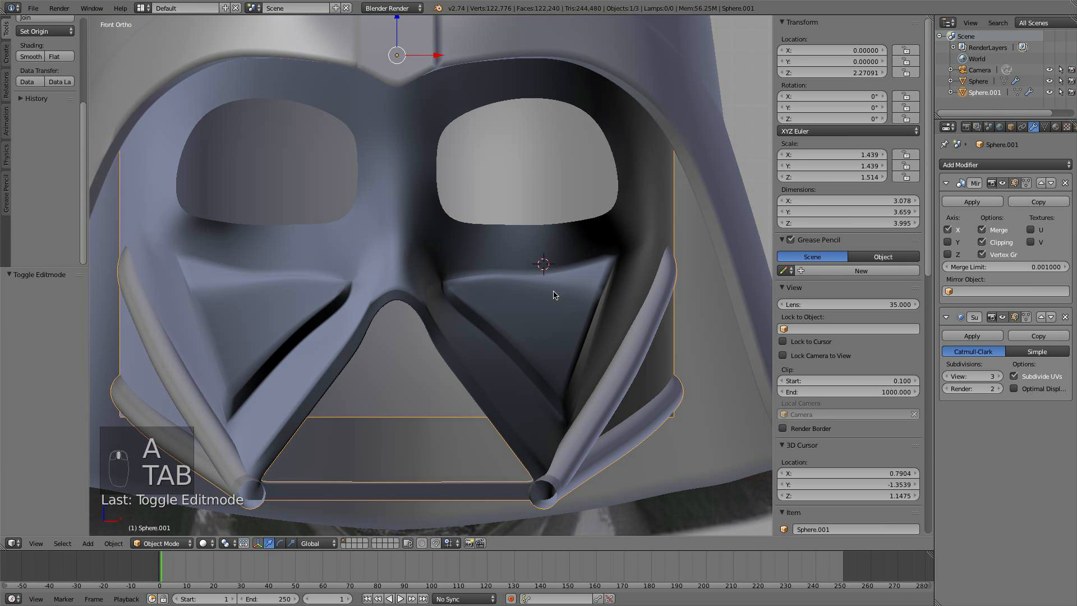
- Hide the outer helmet dome and select the face mask over the front reference in wireframe
scroll(549, 366, up, 3)
key(KP_1)
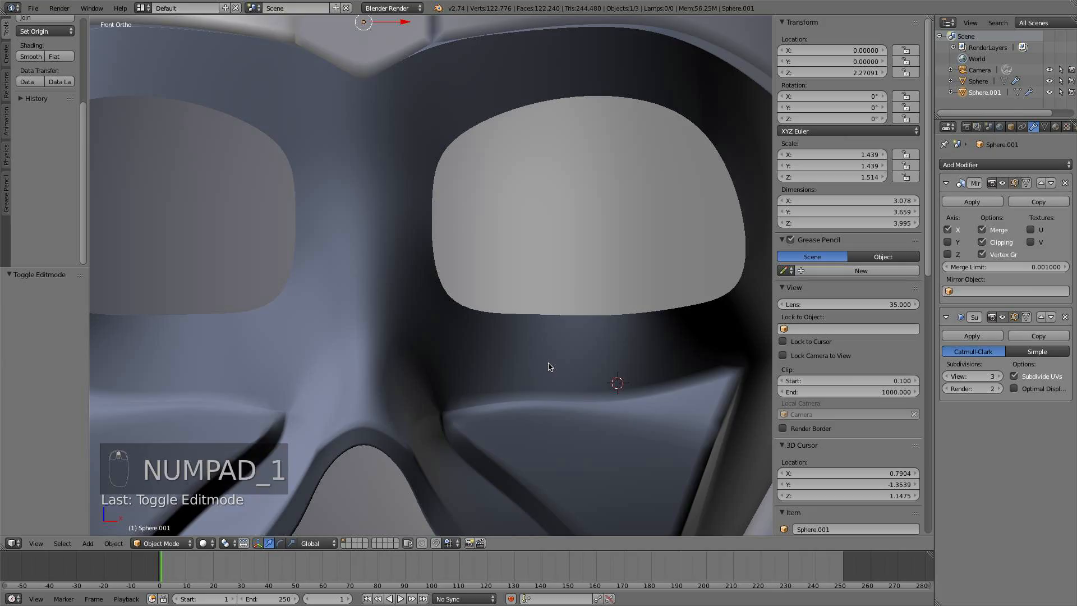
key(z)
scroll(555, 342, up, 4)
key(Tab)
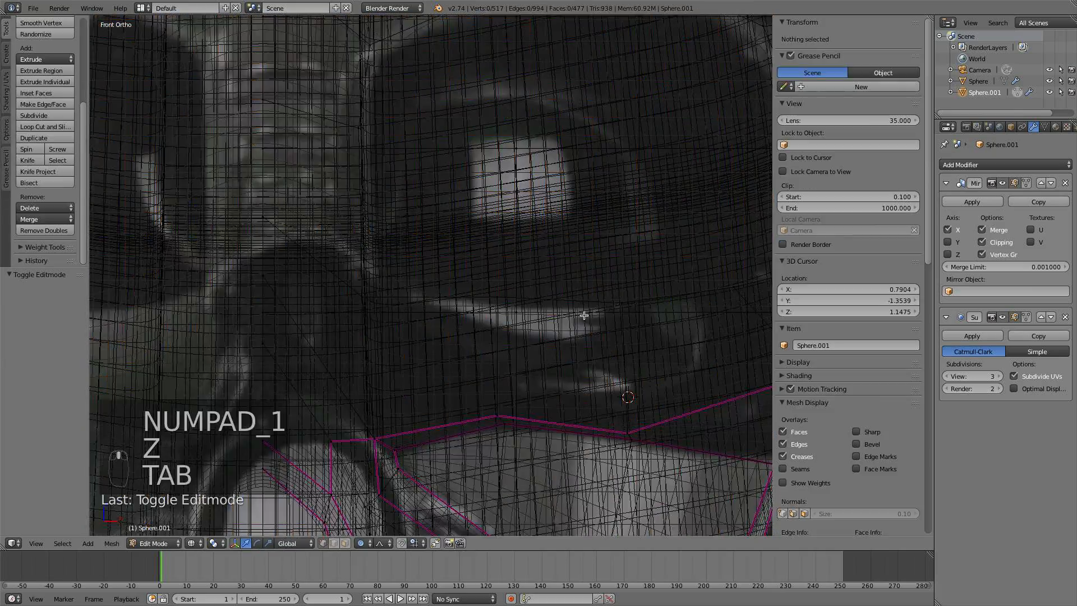
scroll(561, 342, down, 5)
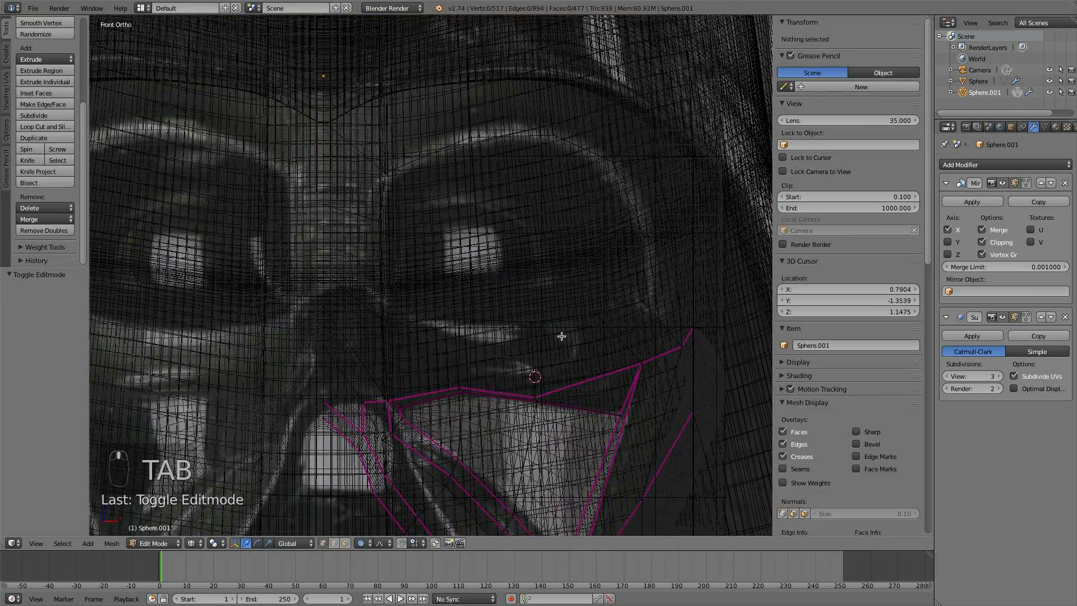
scroll(567, 336, down, 2)
key(Tab)
right_click(625, 346)
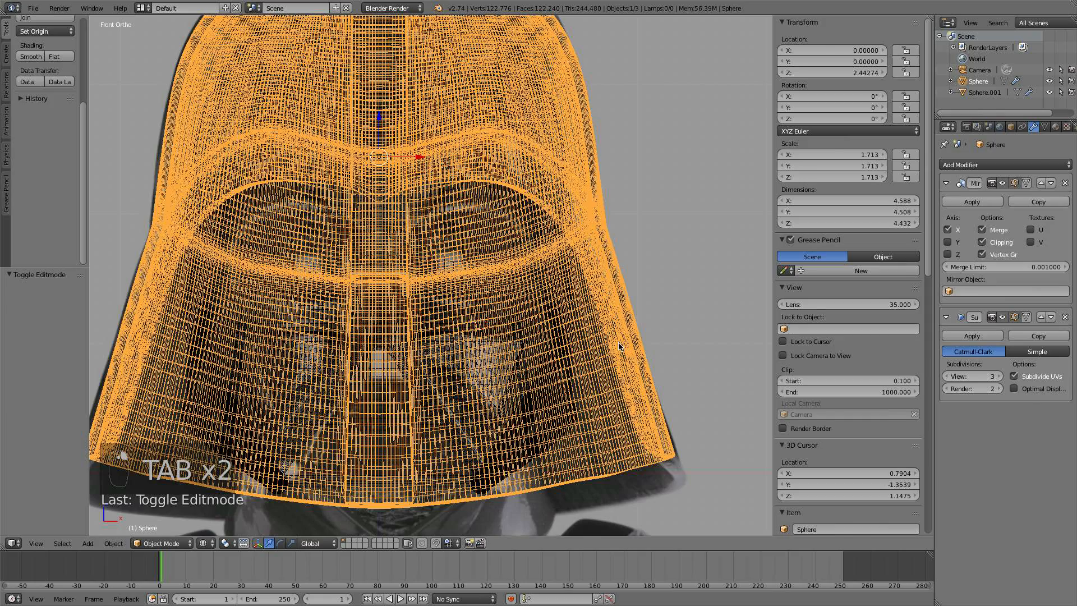
key(h)
scroll(508, 320, up, 2)
right_click(510, 331)
- Widen the eye opening toward the nose, moving its upper inner corner vertex -0.063 along X with a proportional size of 0.164
scroll(515, 342, up, 2)
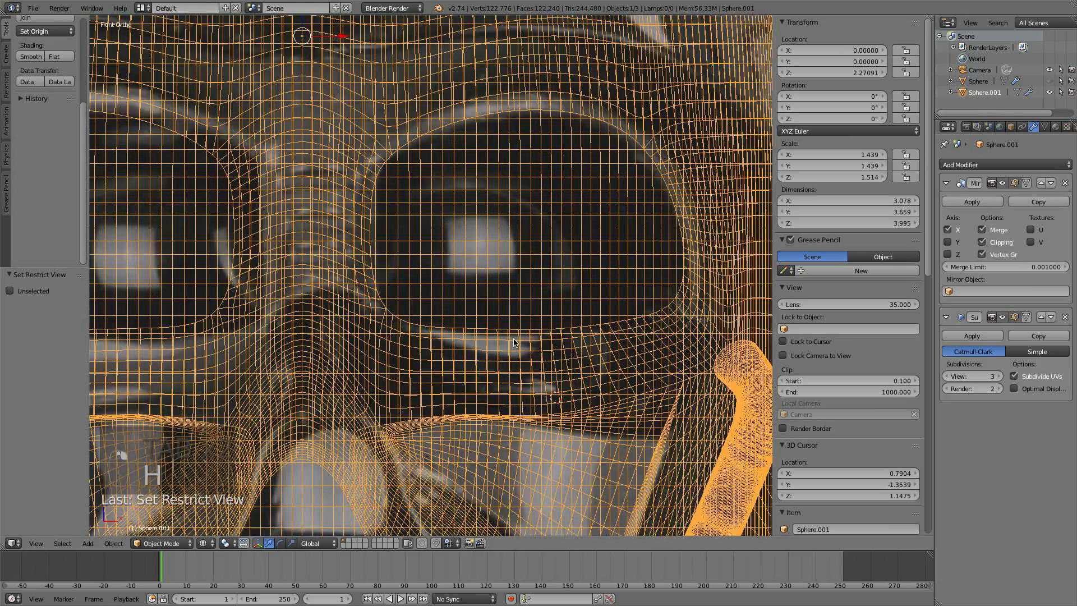
scroll(514, 343, up, 1)
scroll(402, 204, down, 5)
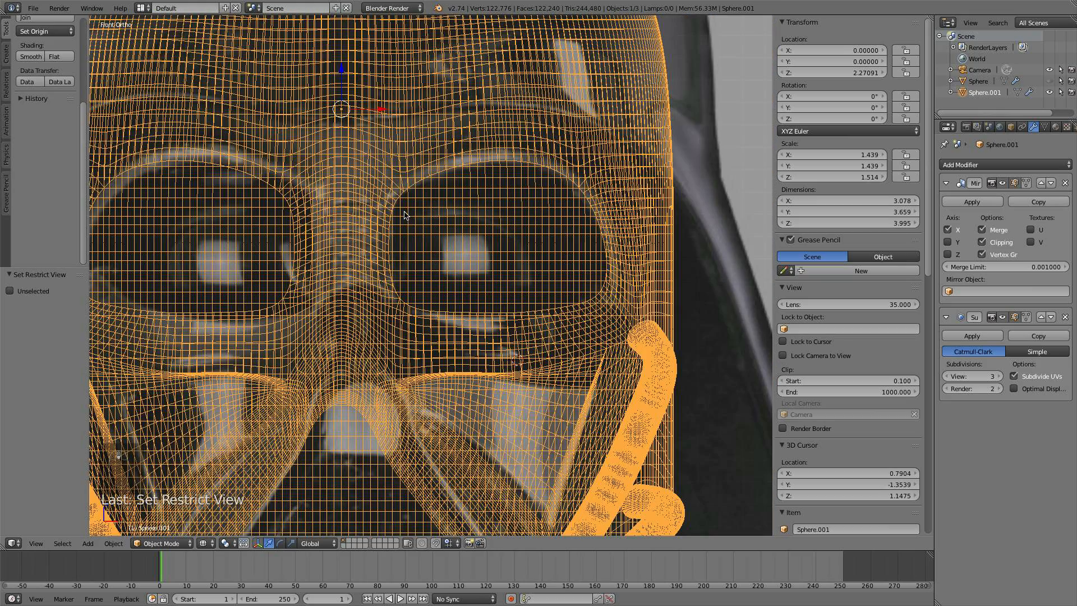
key(z)
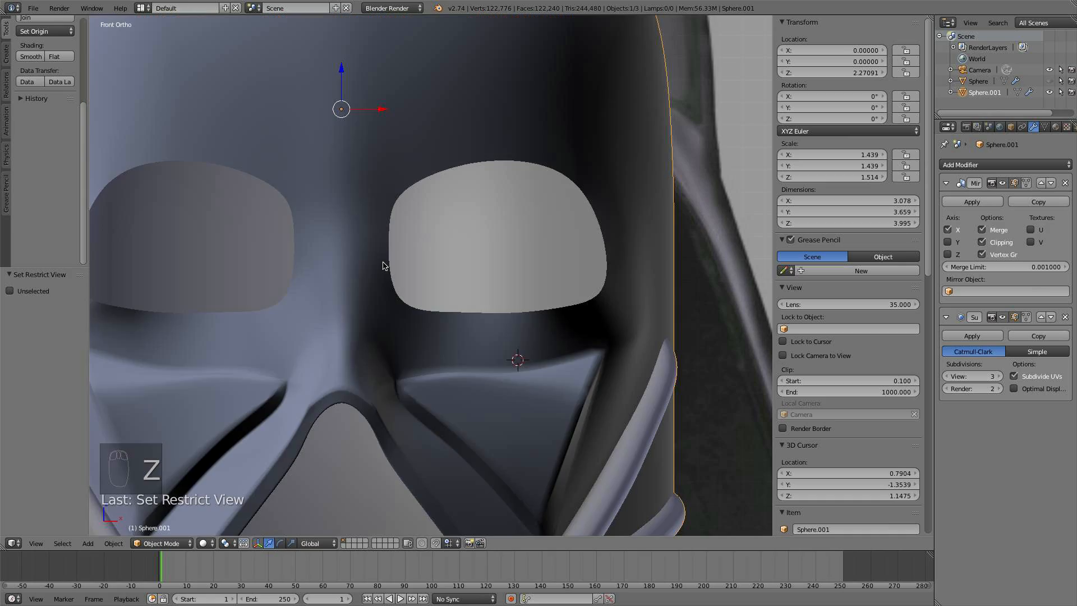
key(z)
key(Tab)
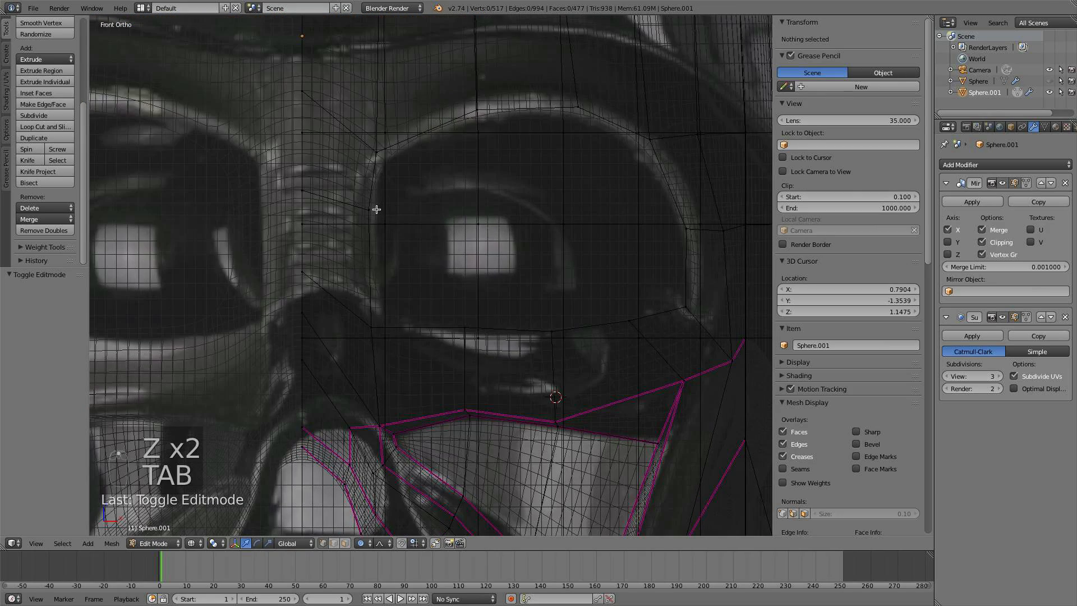
key(z)
mouse_move(372, 210)
right_down()
mouse_move(398, 212)
mouse_move(370, 210)
mouse_move(389, 210)
right_up()
scroll(389, 211, down, 4)
drag(389, 210, 387, 211)
right_click(377, 154)
drag(404, 152, 384, 152)
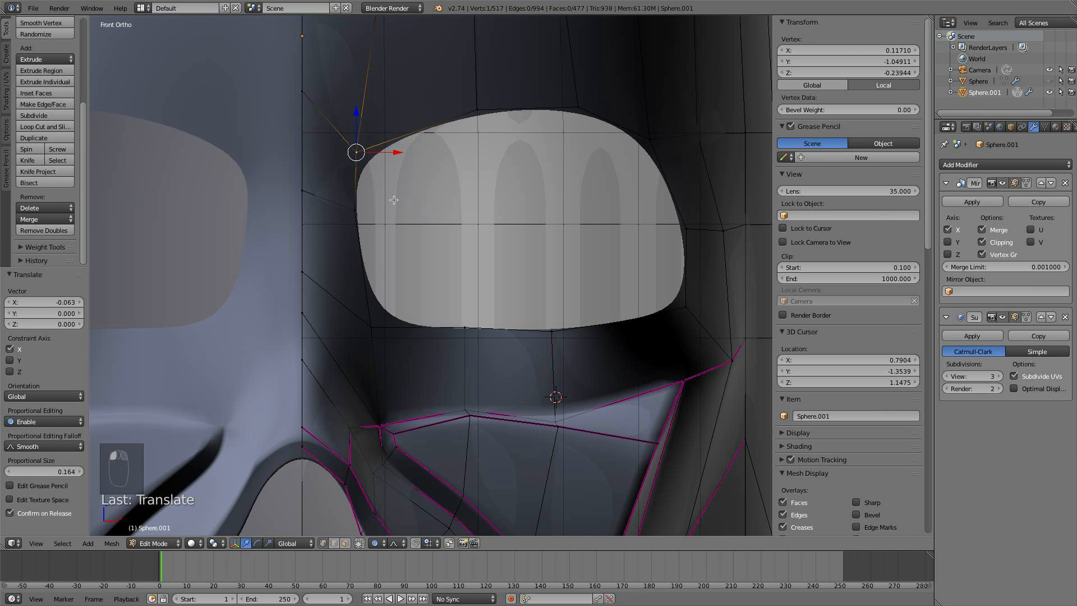
- Move the eye opening's lower inner corner vertex -0.045 along X, toward the nose
right_click(378, 313)
drag(402, 326, 387, 326)
key(z)
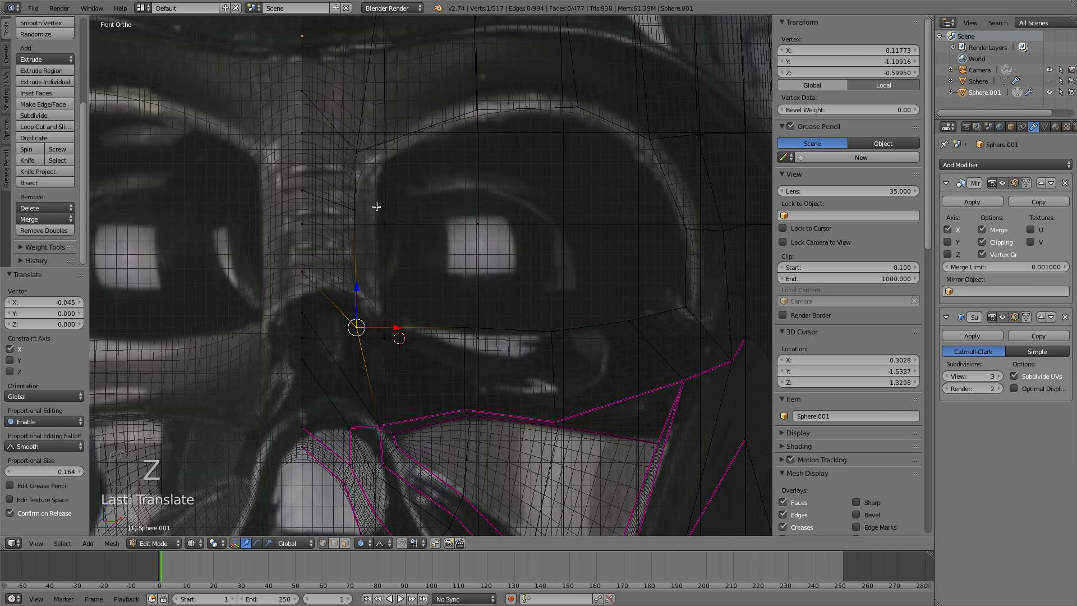
shift+middle_drag(487, 326, 401, 293)
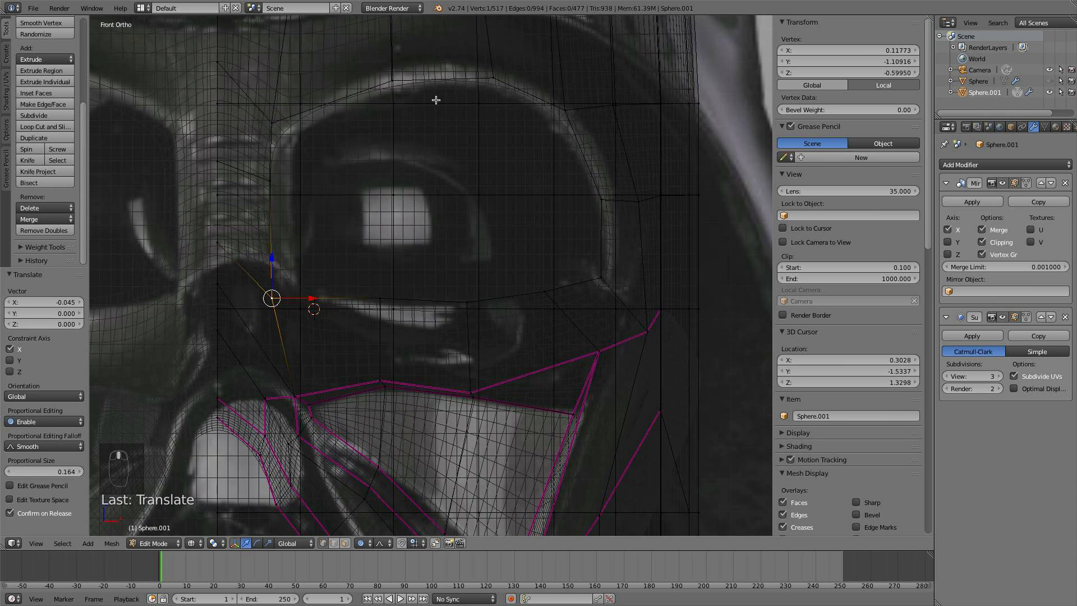
alt+right_click(443, 82)
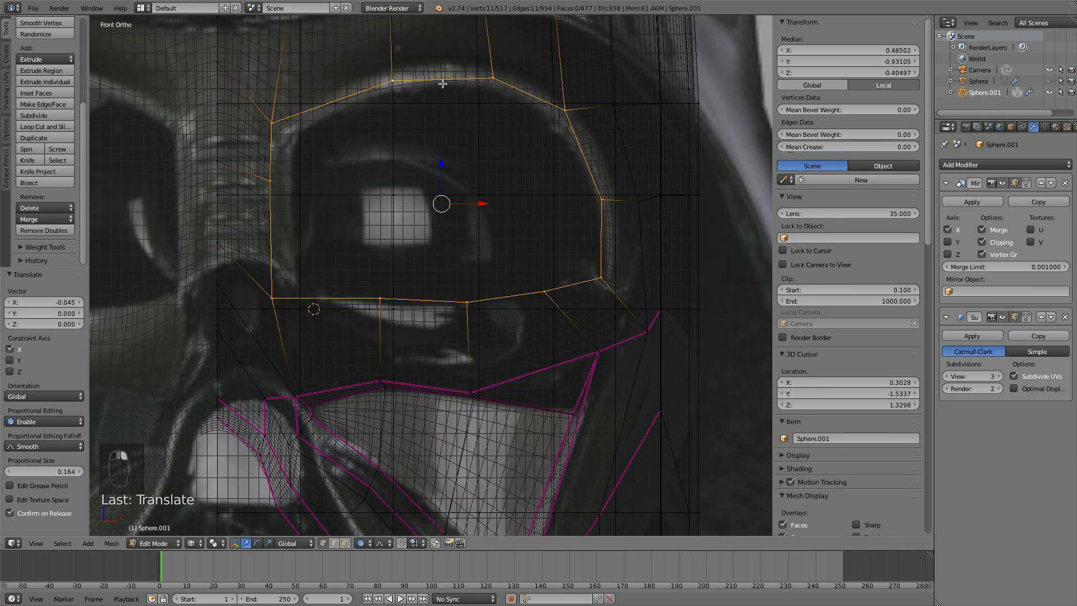
- Lower the two inner vertices along the eye opening's bottom edge on Z, the outer one of them by -0.005
right_click(387, 299)
drag(378, 261, 379, 265)
right_click(473, 304)
drag(467, 301, 456, 296)
alt+right_click(449, 306)
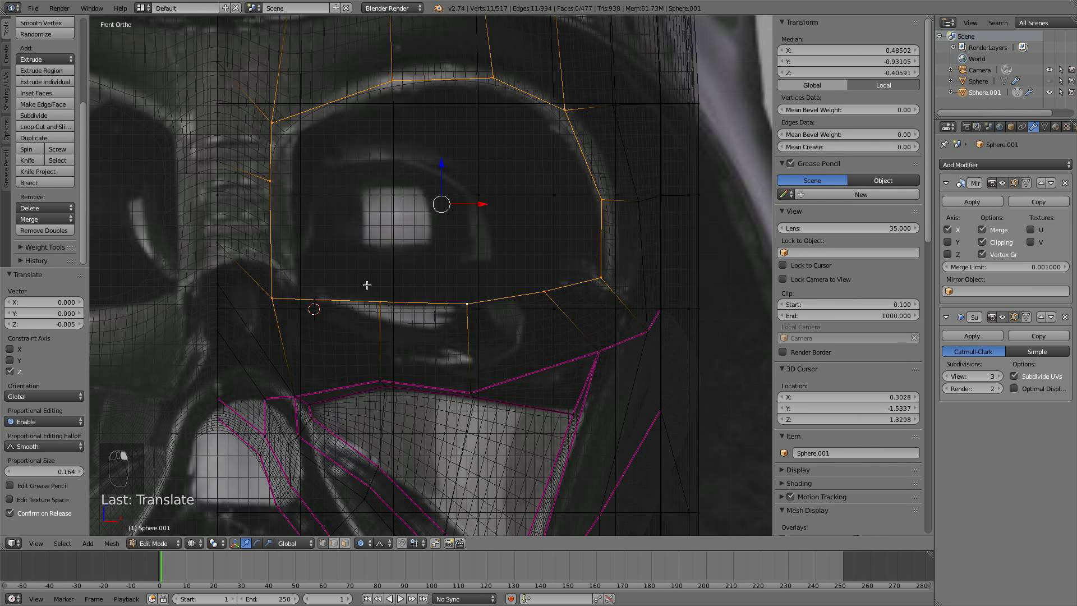
- Pull the inner vertex on the eye opening's bottom edge forward, moving it -0.073 along Y
scroll(368, 283, down, 2)
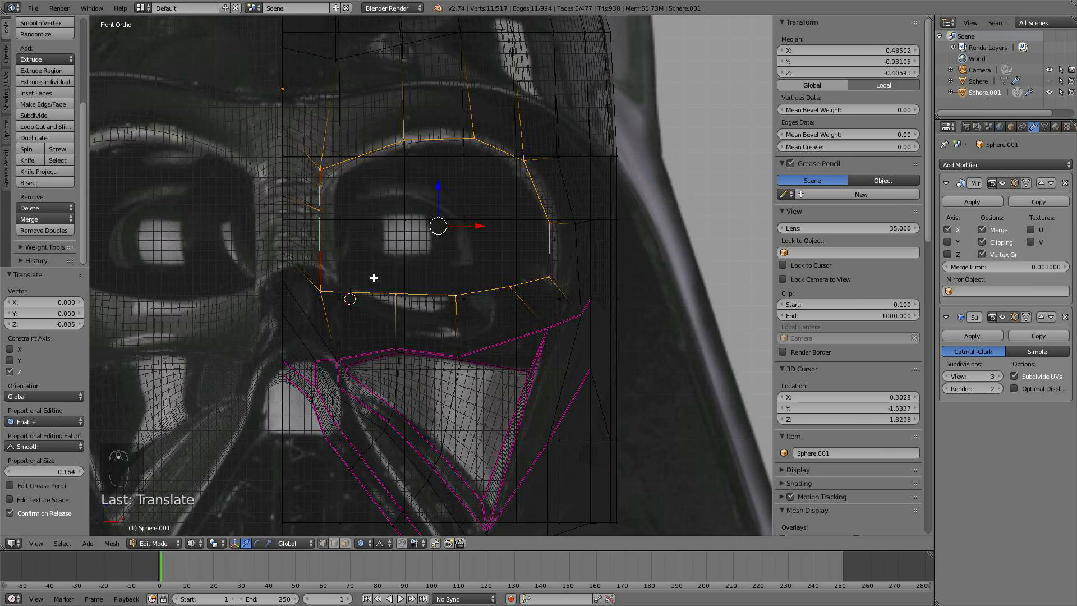
middle_drag(373, 278, 252, 322)
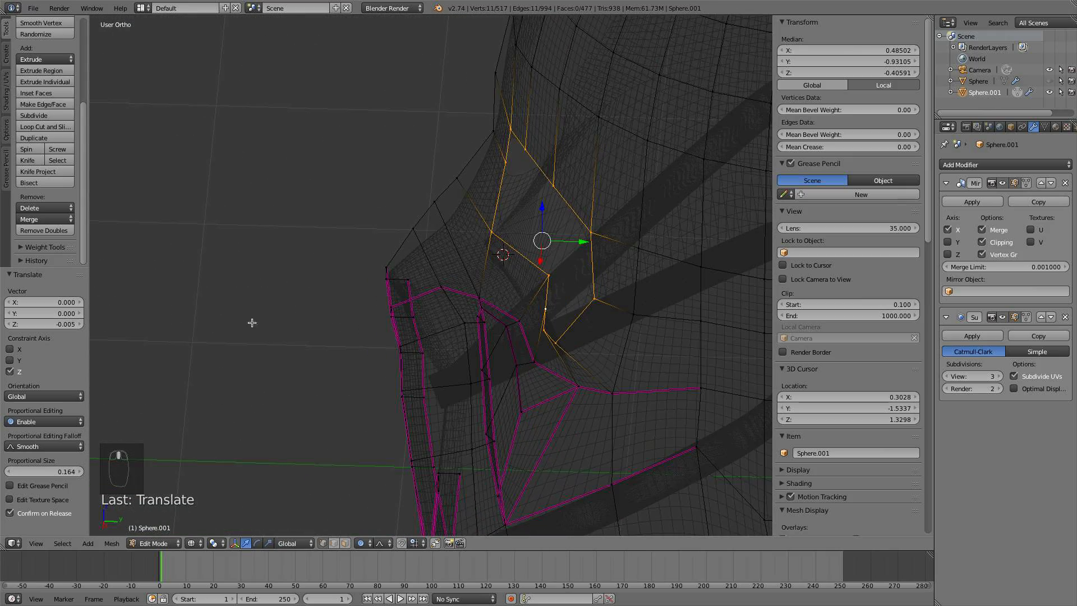
right_click(547, 275)
key(g)
key(y)
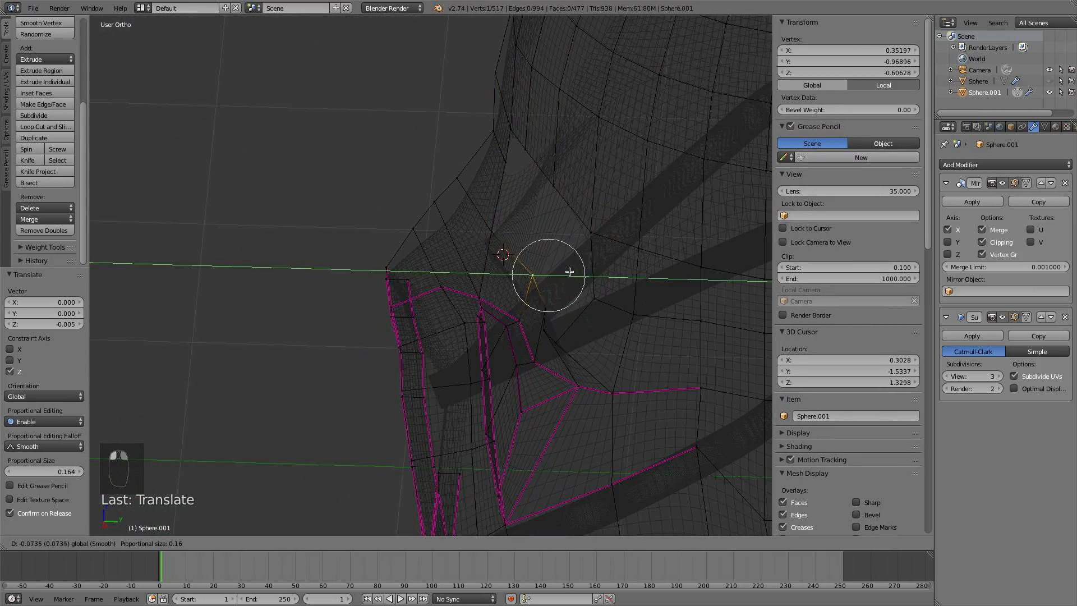
click(569, 271)
middle_drag(599, 271, 645, 235)
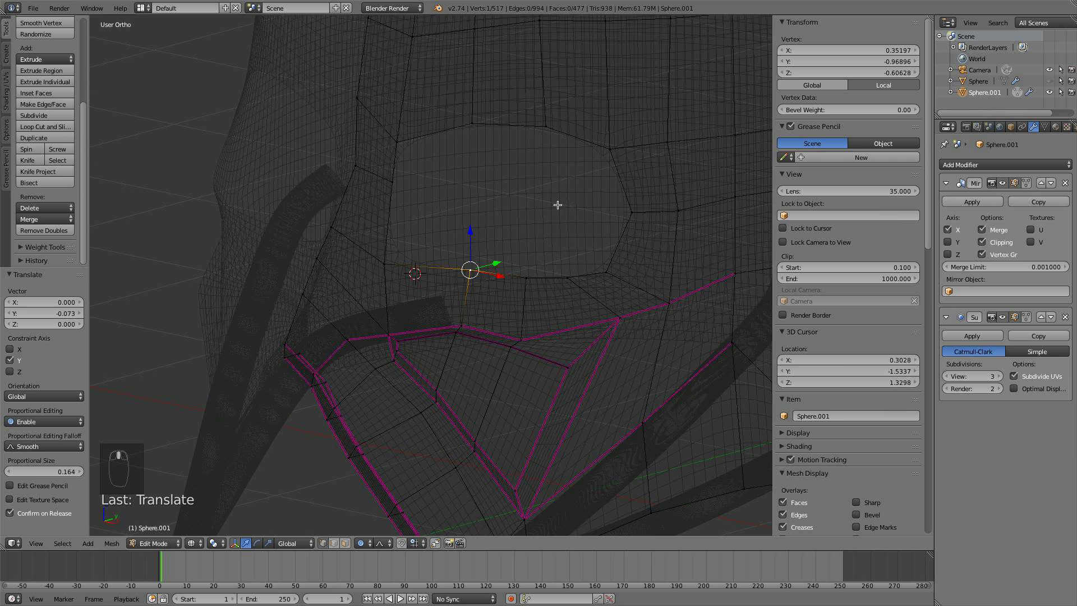
- Scale the edge loop around the eye opening by 1.028 in the front view
alt+right_click(555, 269)
middle_drag(555, 267, 558, 259)
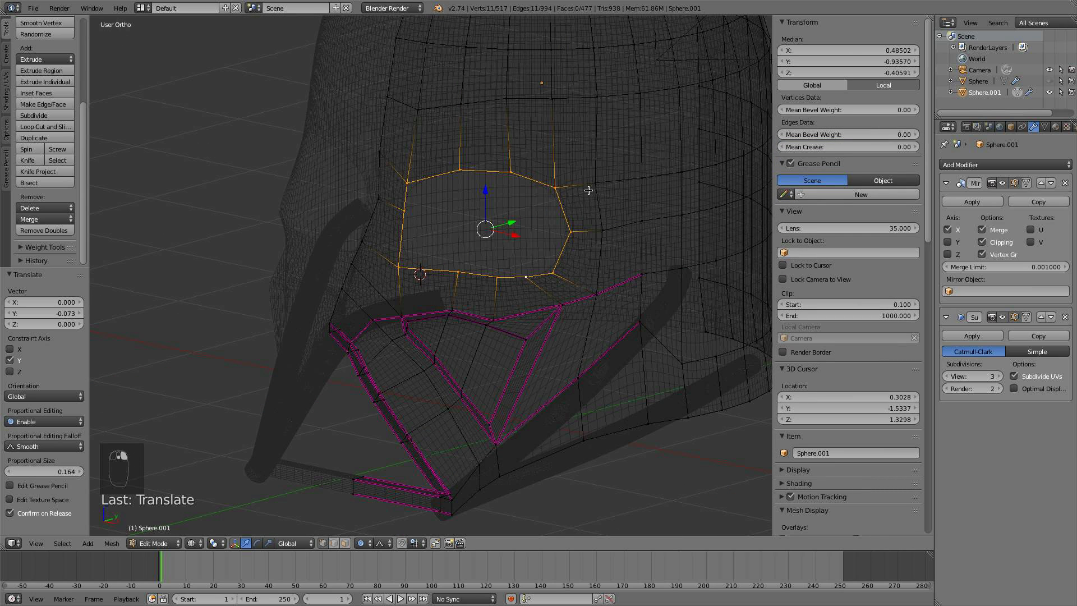
key(ctrl+r)
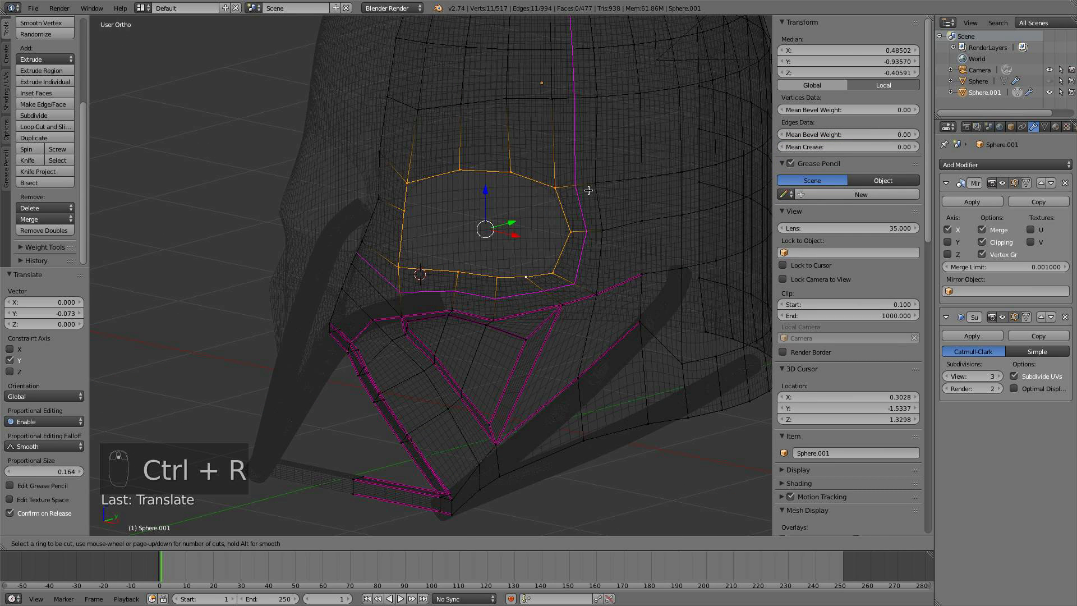
right_click(541, 175)
key(KP_1)
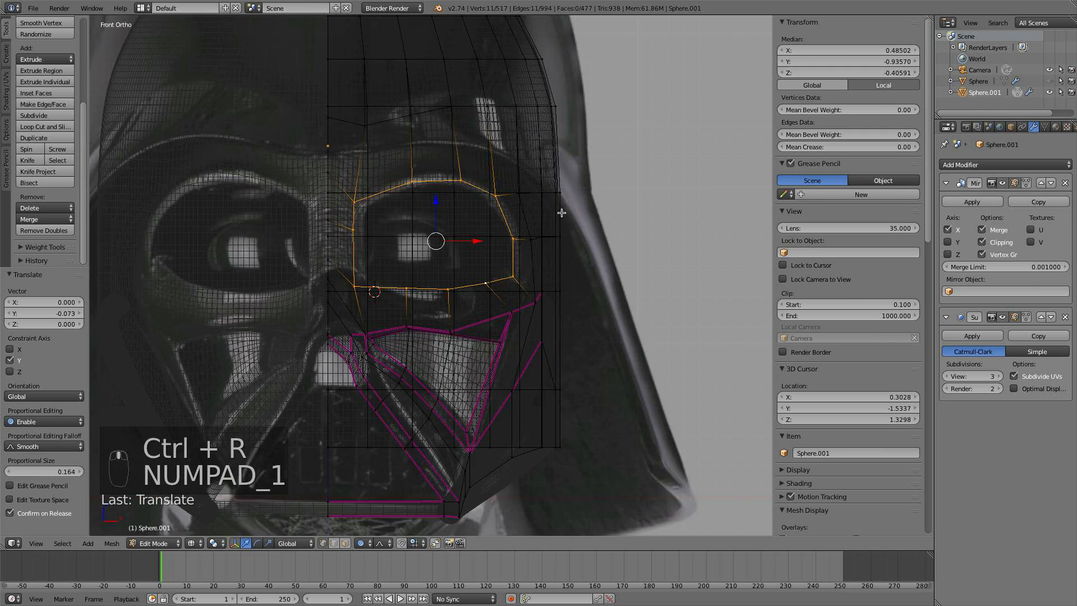
scroll(539, 218, up, 3)
ctrl+scroll(491, 286, down, 1)
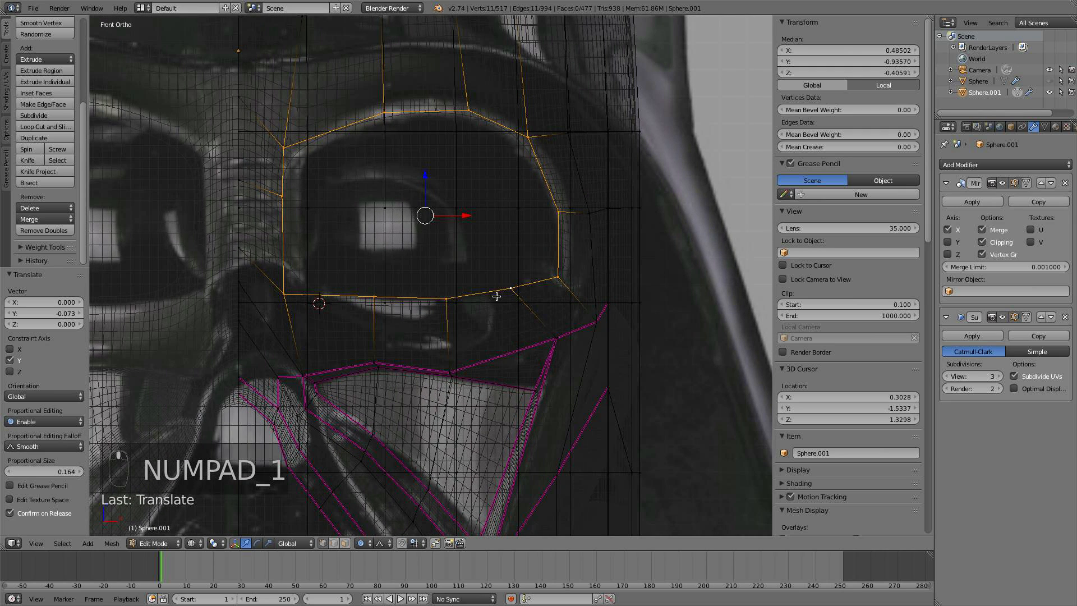
key(s)
click(501, 296)
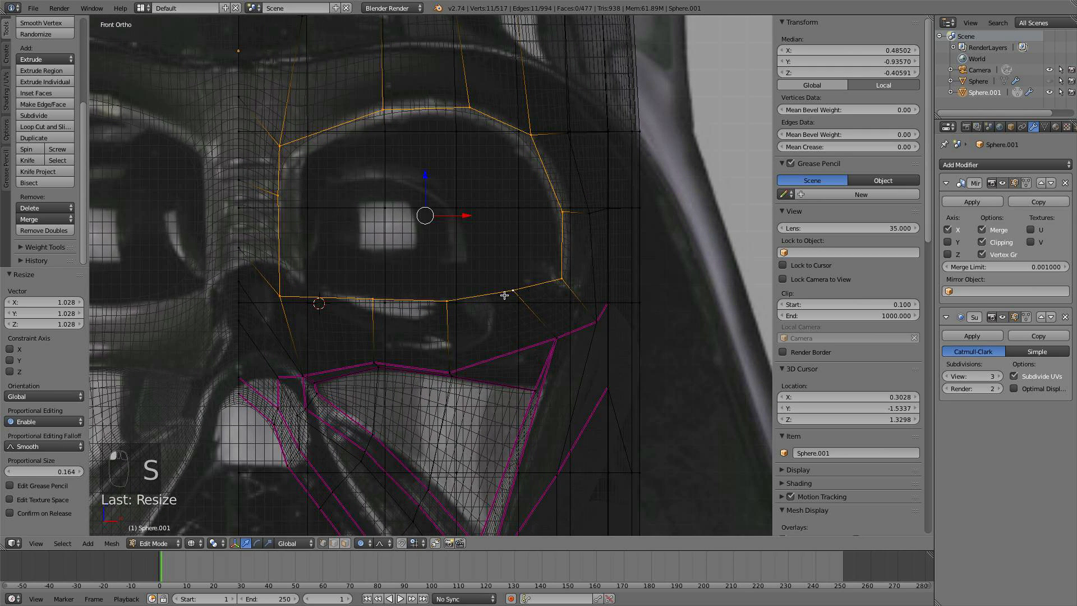
- Fit the eye opening's edge loop to the reference by nudging it outward and scaling it by 1.020 and 0.990
key(g)
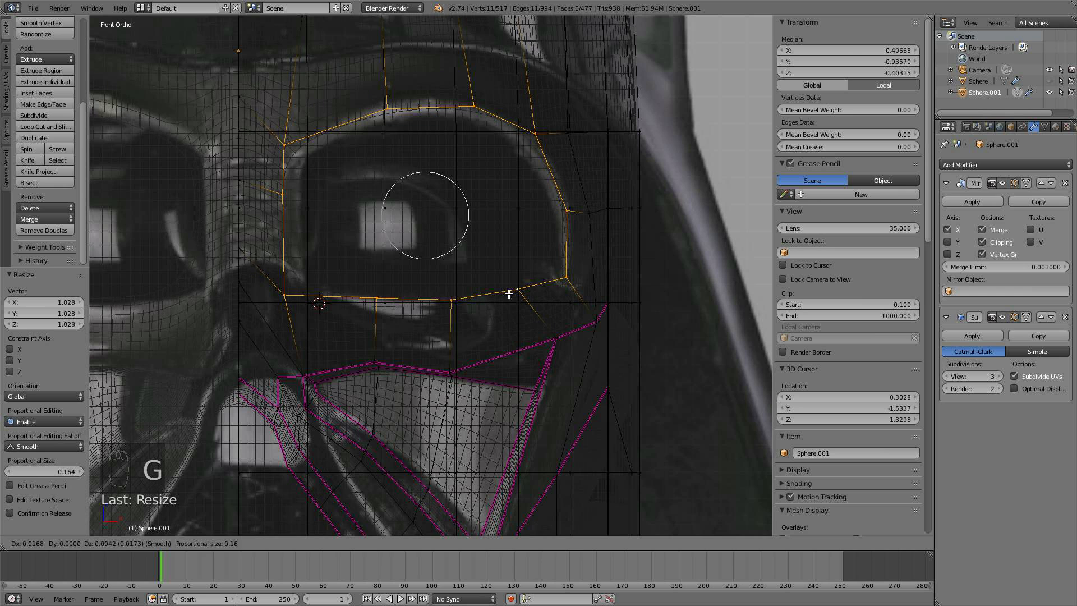
click(510, 289)
key(g)
click(560, 267)
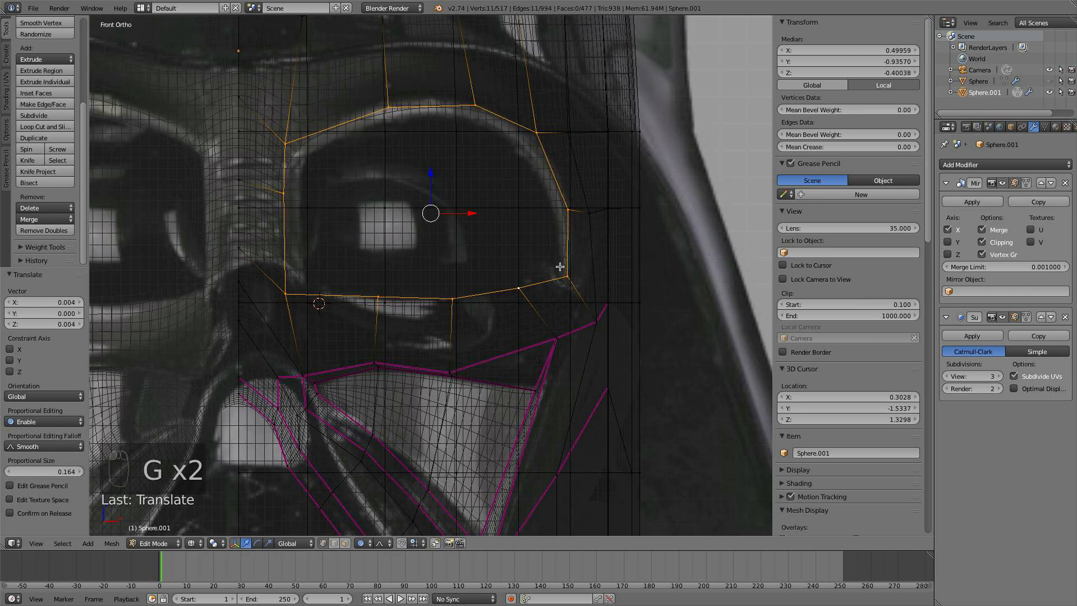
key(s)
click(562, 289)
key(g)
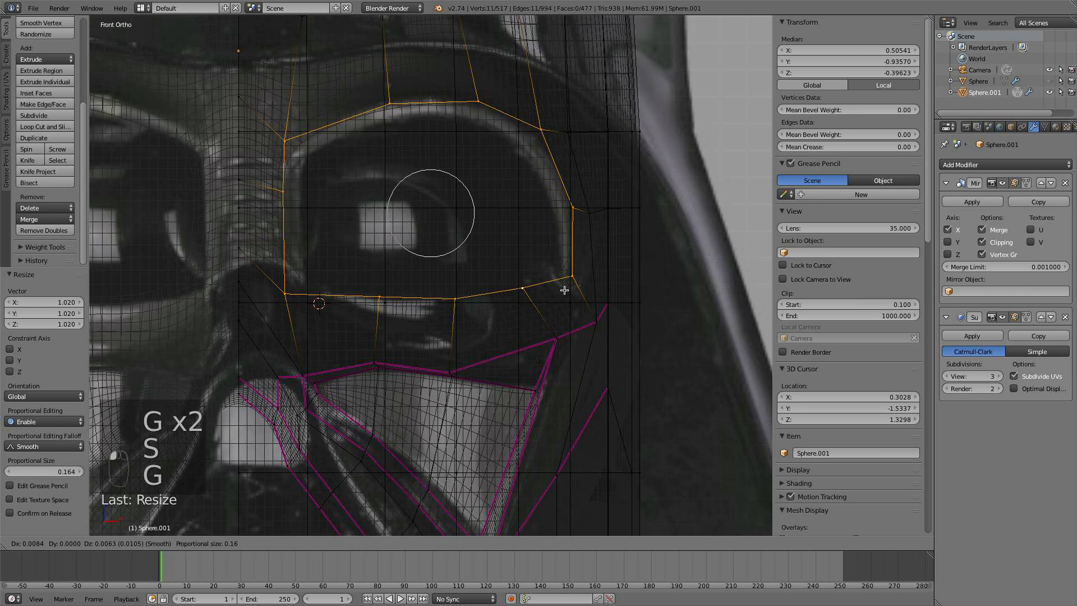
click(564, 290)
key(s)
click(557, 268)
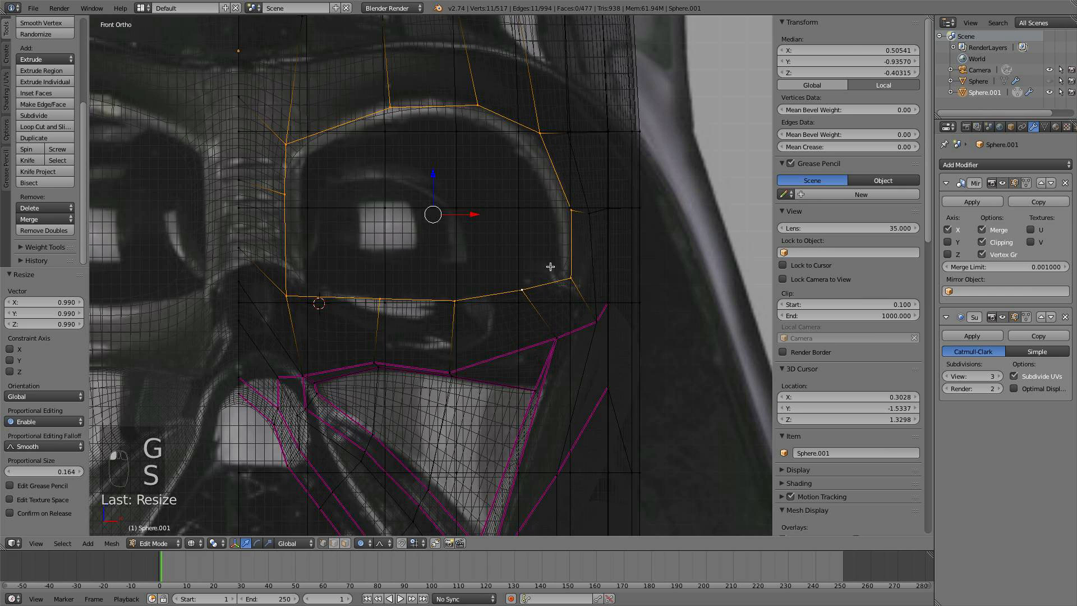
- Extrude the eye opening's loop without proportional editing, scale it inward by about 0.94 and move it 0.008 along Y
key(e)
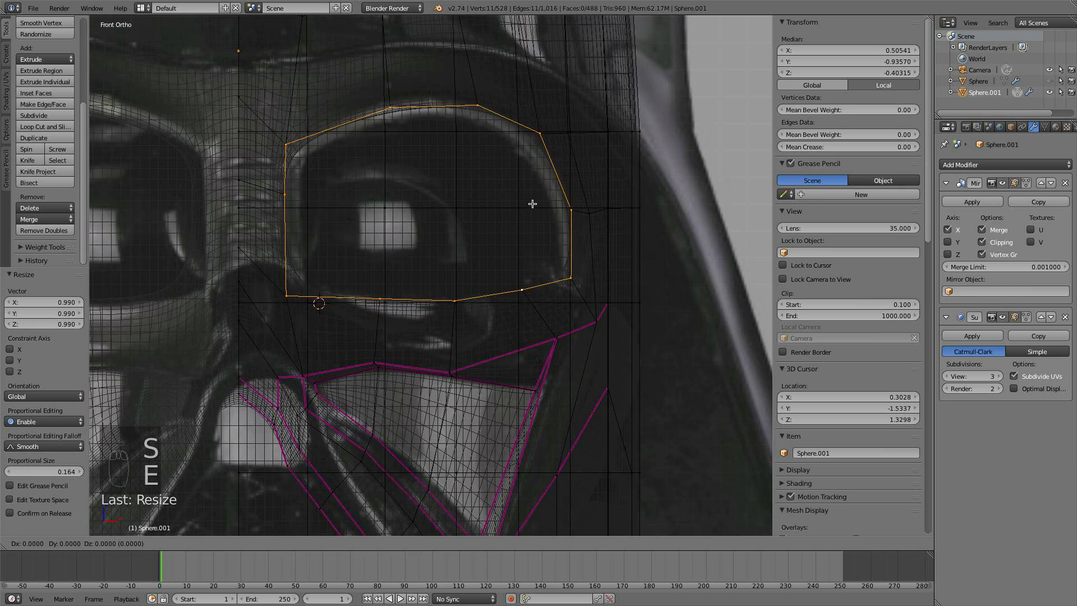
right_click(556, 208)
key(s)
right_click(562, 208)
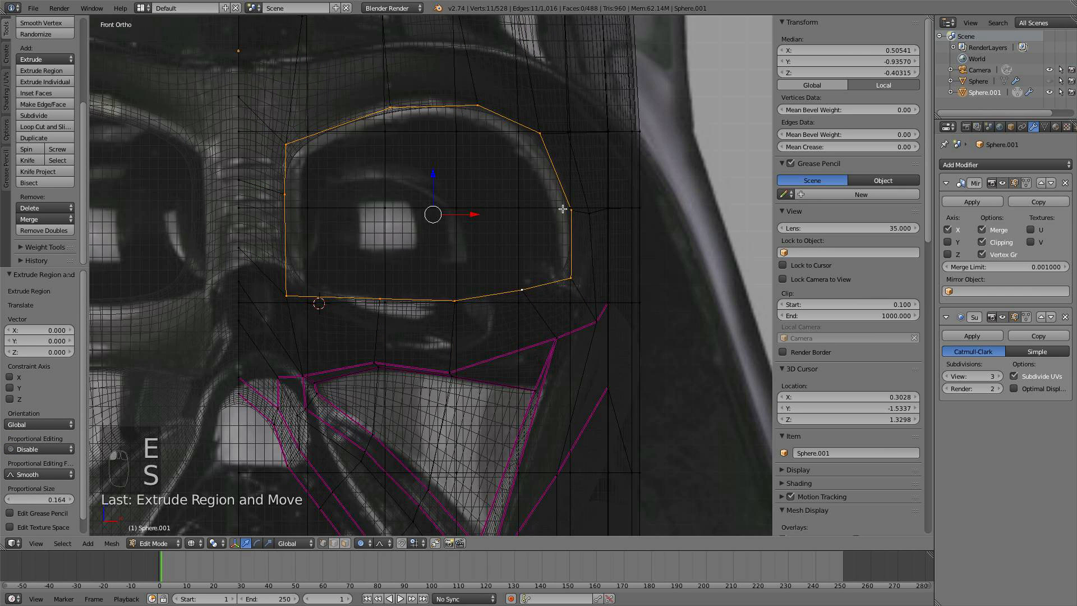
key(o)
key(s)
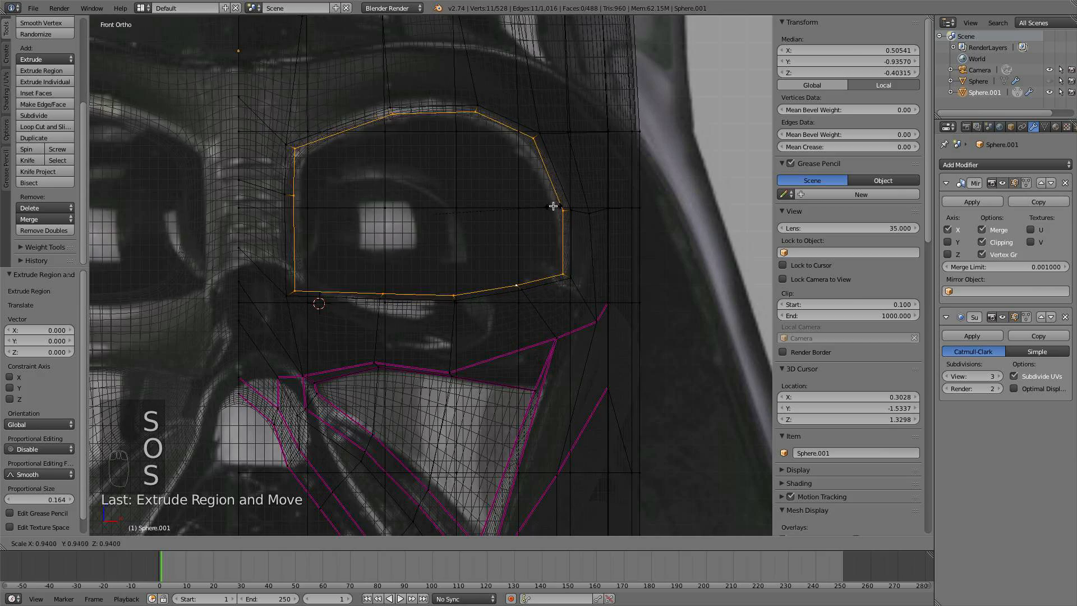
click(562, 204)
middle_drag(562, 205, 470, 221)
drag(614, 220, 606, 218)
- Select the outer loop around the eye opening and shift it slightly forward along Y
alt+right_click(635, 241)
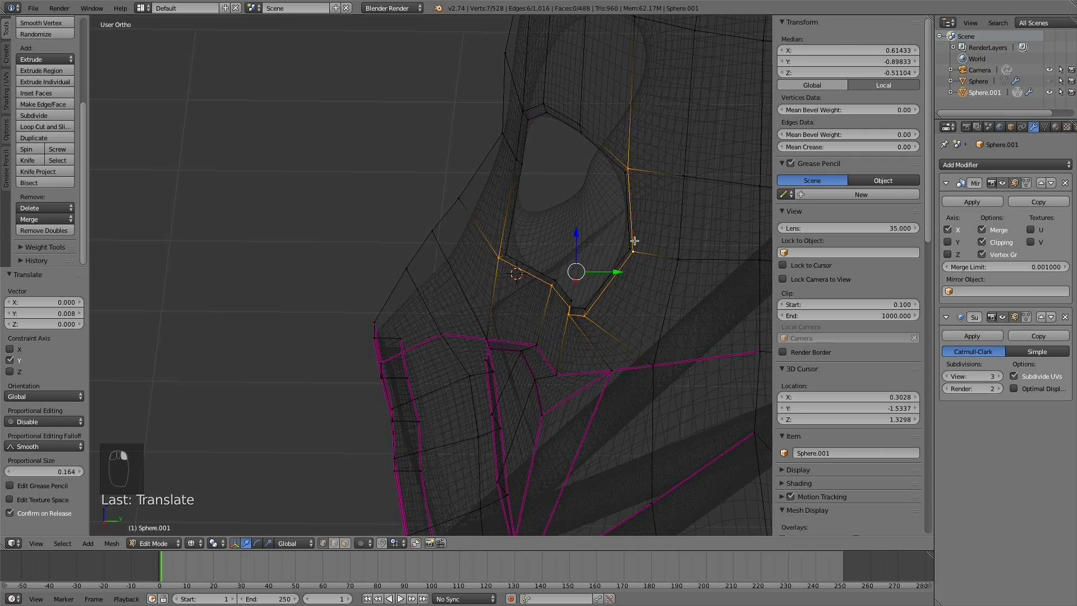
middle_drag(625, 167, 611, 142)
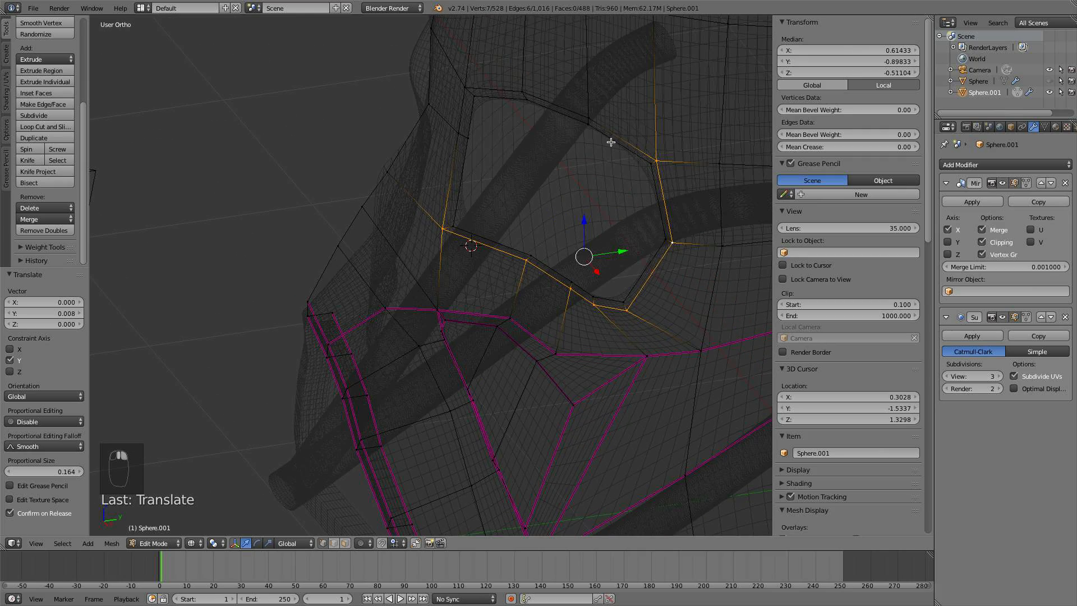
shift+right_click(533, 87)
middle_drag(533, 90, 534, 129)
drag(613, 228, 609, 227)
middle_drag(609, 227, 699, 202)
- Examine the eye openings on the whole mask in Object Mode with solid shading
key(a)
key(Tab)
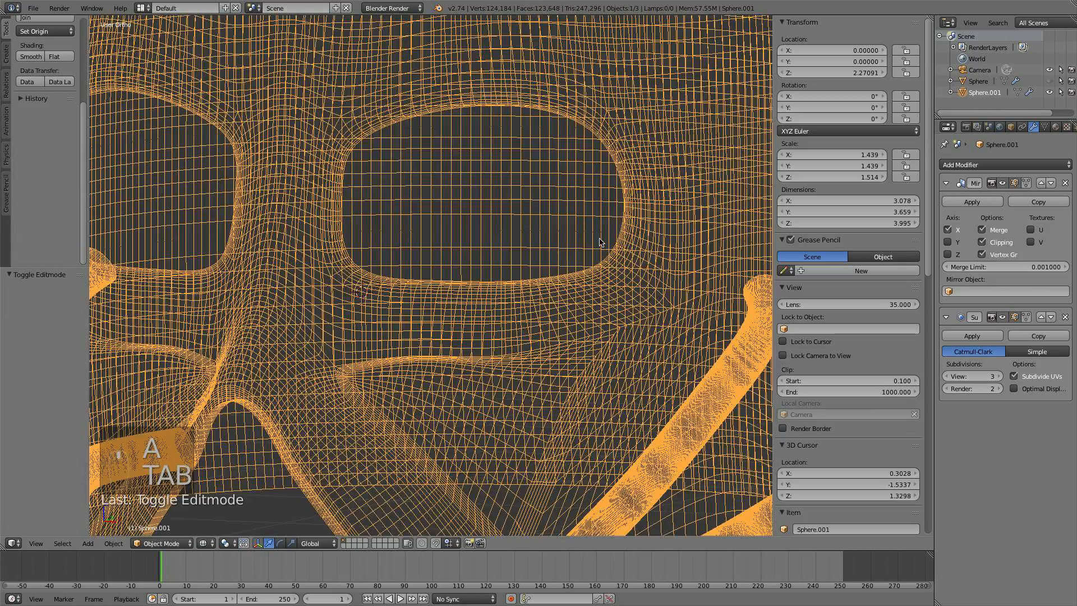
key(z)
scroll(595, 235, down, 5)
scroll(494, 185, up, 6)
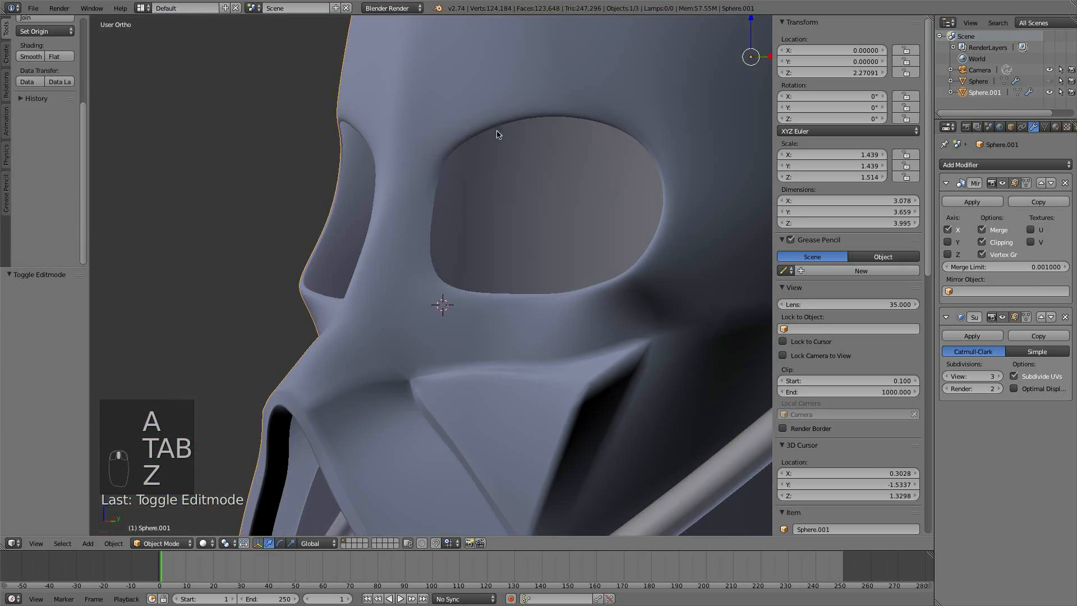
- Move the inner rim loop of the eye opening forward along Y and 0.008 up on Z
key(Tab)
right_click(511, 109)
middle_drag(511, 108, 545, 180)
key(a)
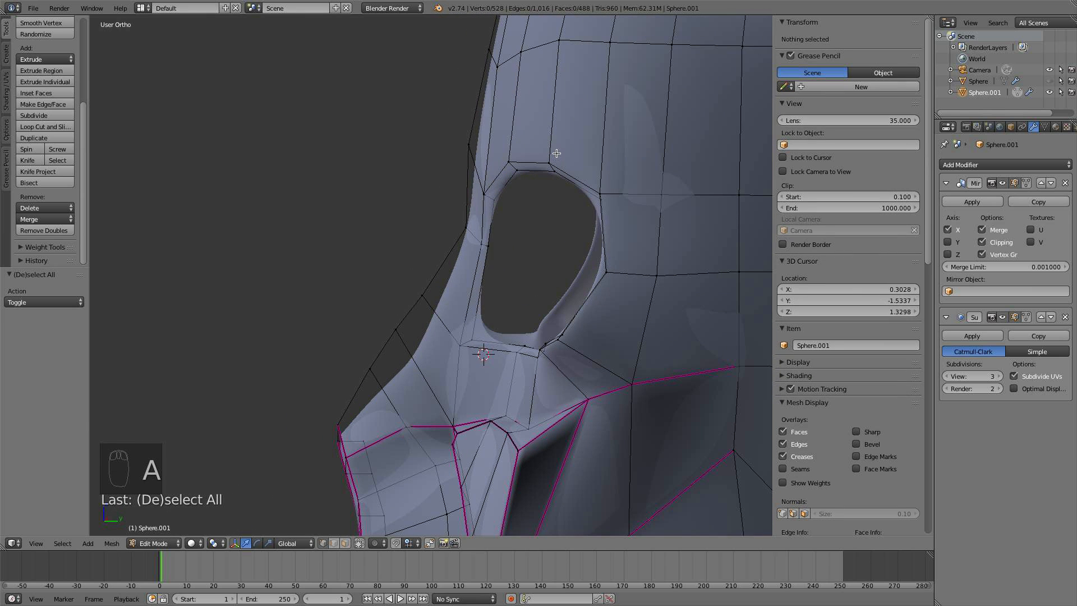
alt+right_click(583, 185)
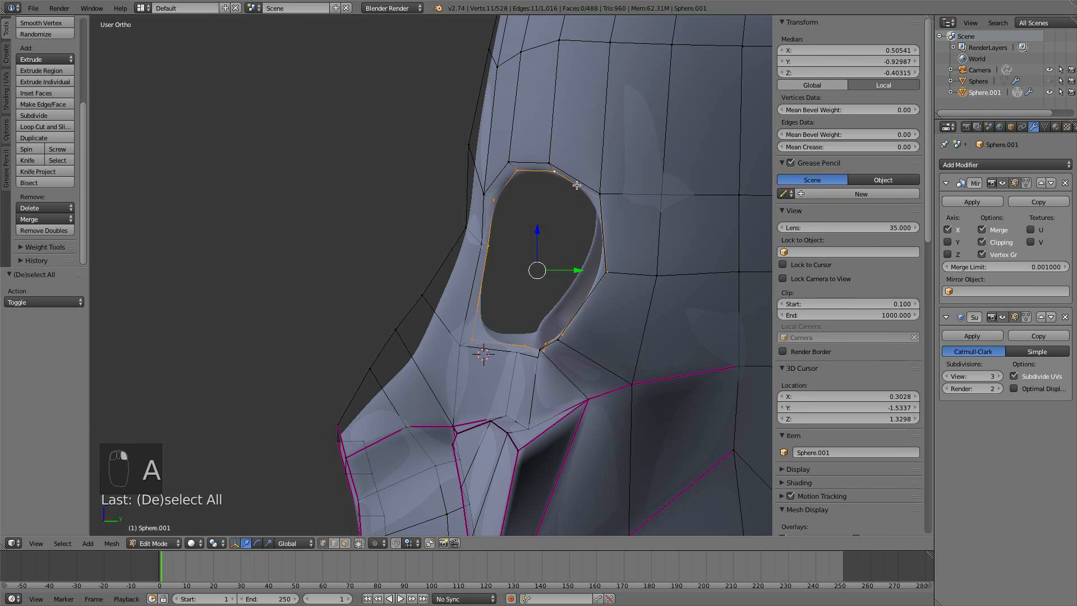
middle_drag(583, 185, 584, 257)
drag(576, 271, 524, 228)
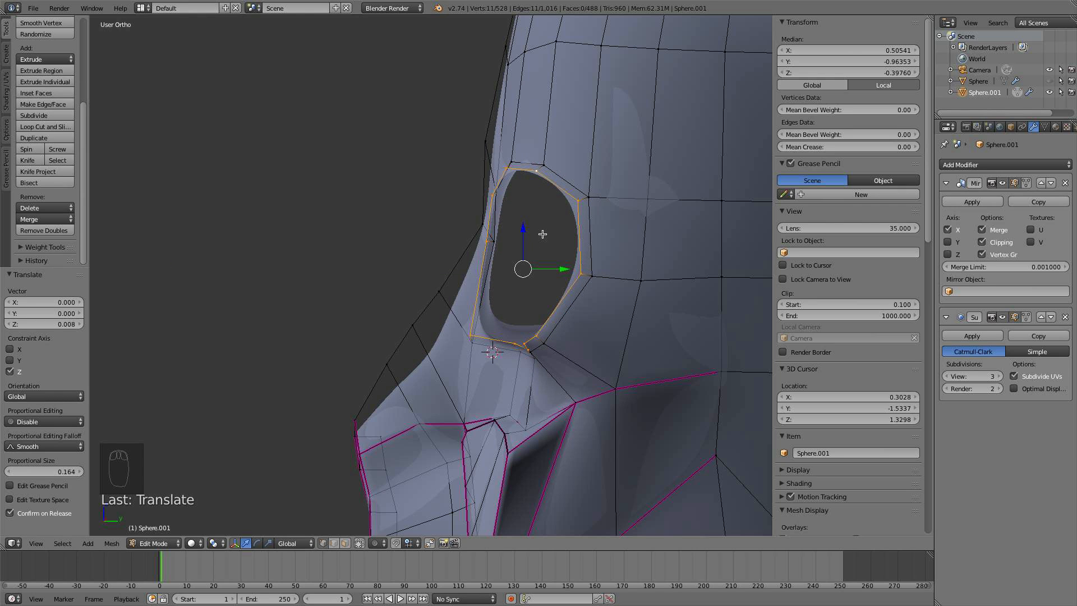
key(c)
middle_drag(594, 304, 464, 340)
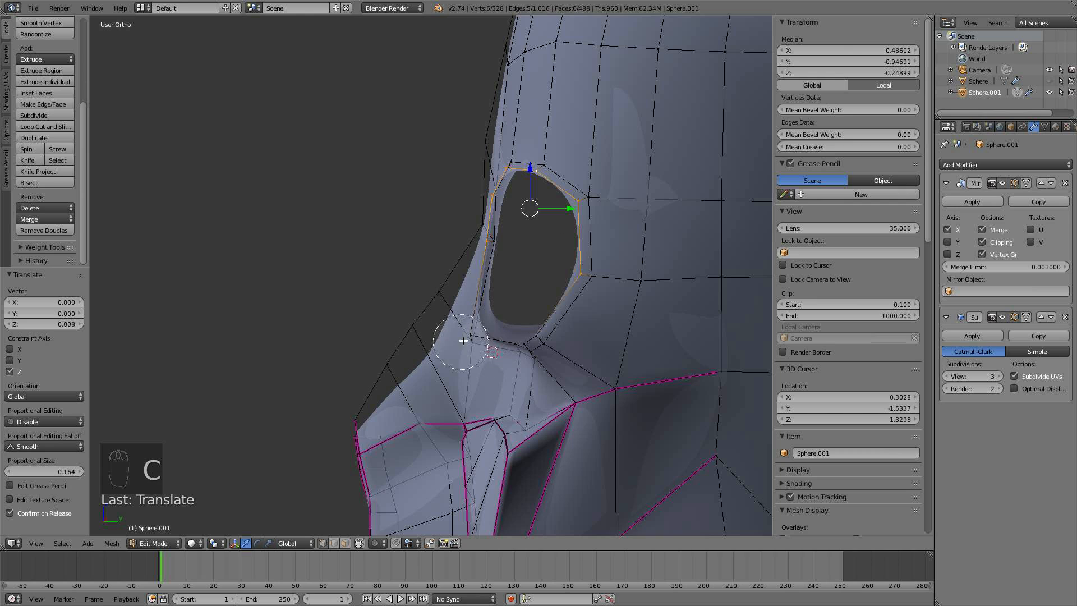
key(super+z)
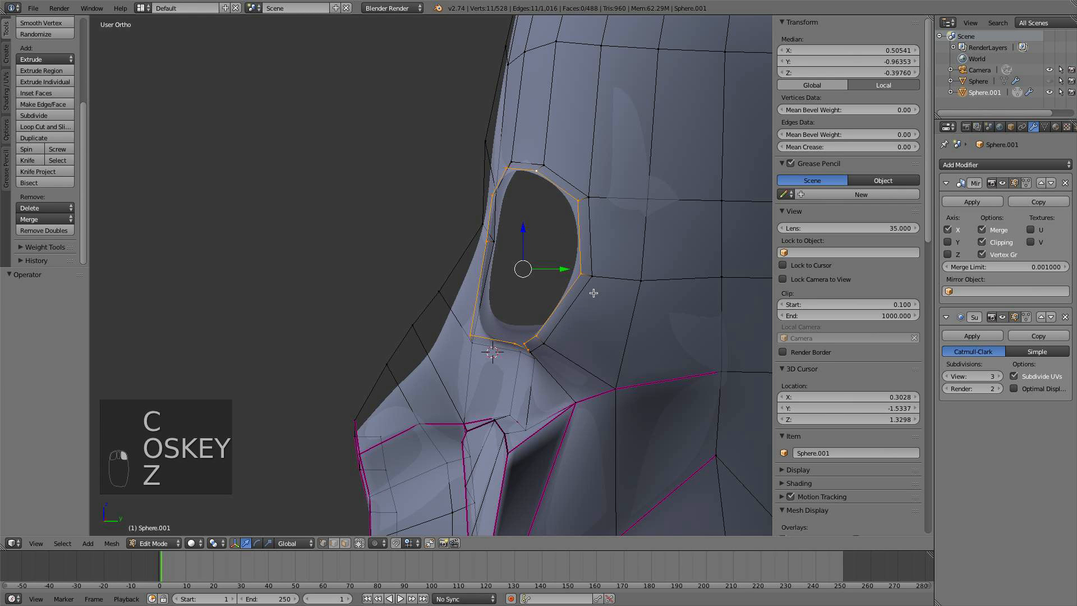
- Keep only the lower vertices of the inner eye rim selected and move them 0.029 along Y
key(c)
mouse_move(601, 264)
middle_down()
mouse_move(530, 163)
mouse_move(456, 211)
mouse_move(480, 238)
middle_up()
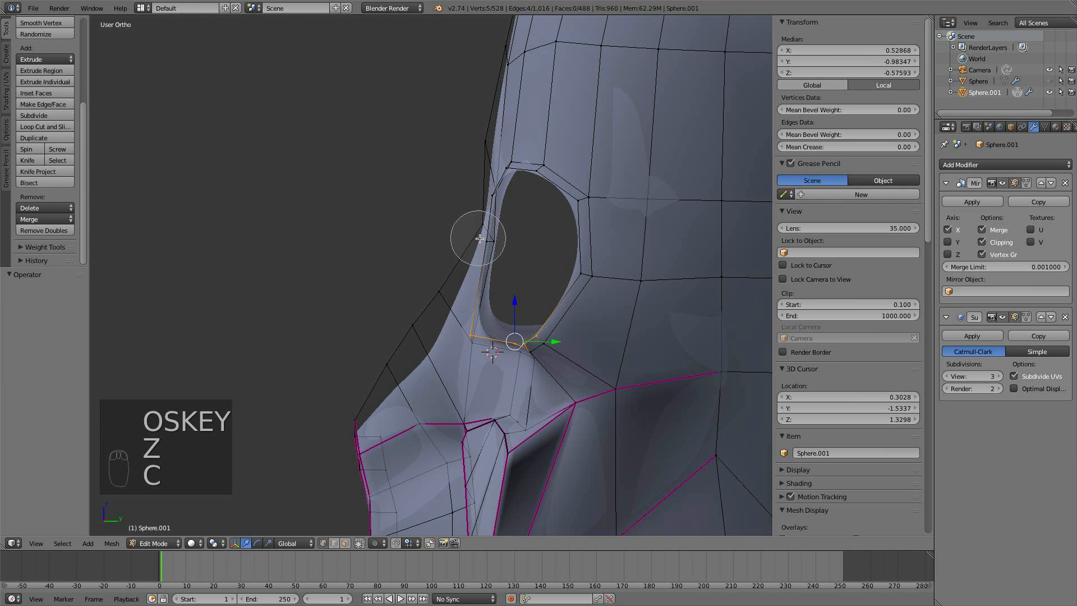
right_click(479, 239)
drag(558, 341, 567, 344)
- Extrude the inner eye rim loop, scale it by 0.918 and push it back along Y into the mask
alt+right_click(568, 291)
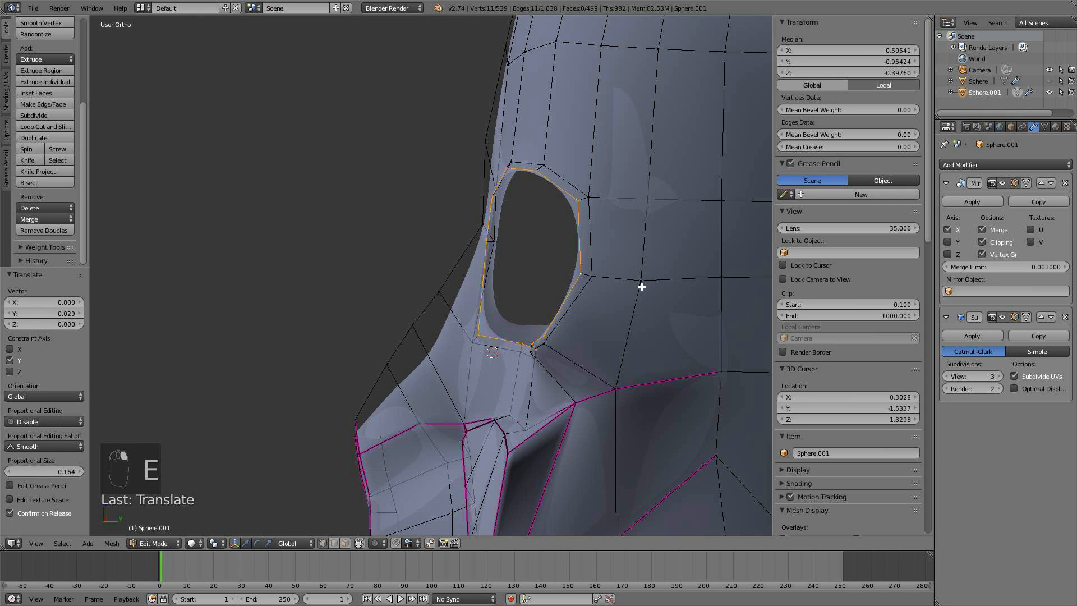
key(s)
click(625, 280)
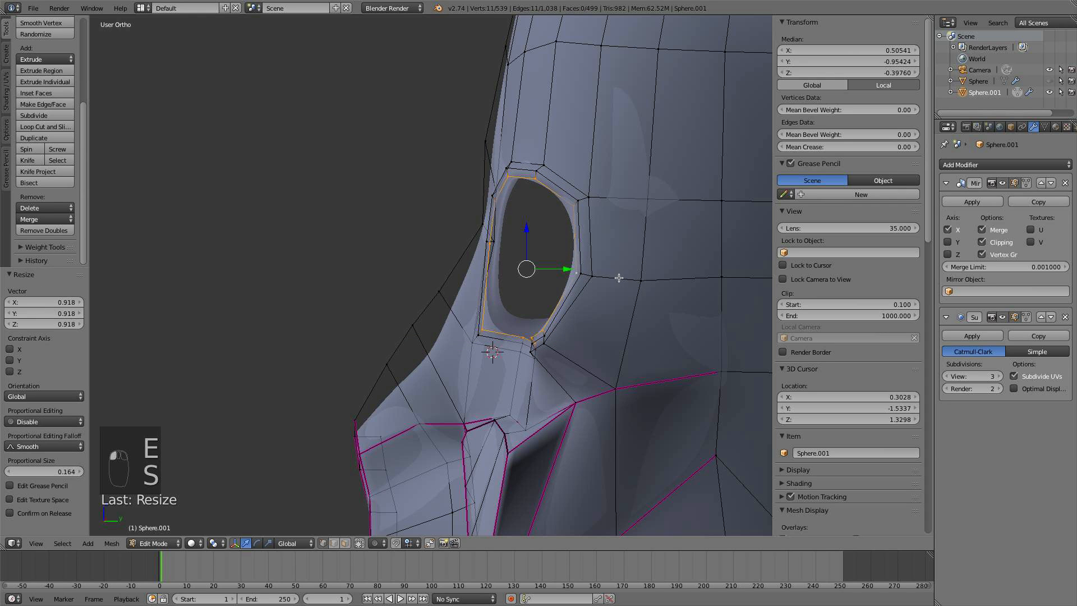
drag(583, 272, 587, 264)
key(a)
key(Tab)
middle_drag(587, 264, 536, 207)
- Select the upper vertices of the eye opening's edge in front wireframe view and raise them 0.025 on Z
key(Tab)
alt+right_click(532, 188)
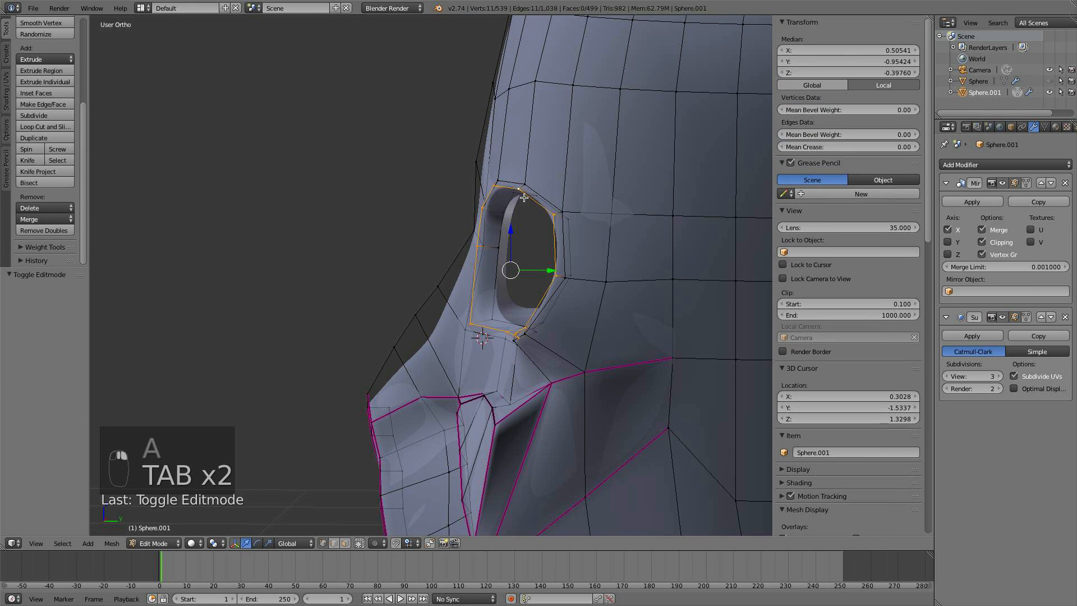
alt+right_click(532, 188)
key(KP_1)
scroll(547, 204, up, 3)
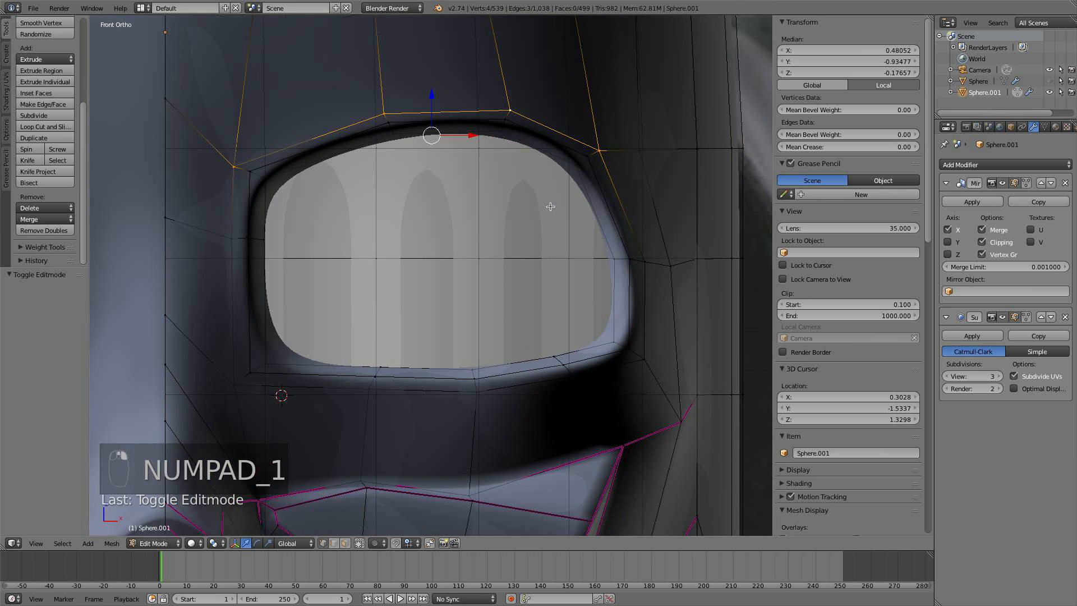
key(z)
shift+middle_drag(500, 186, 494, 259)
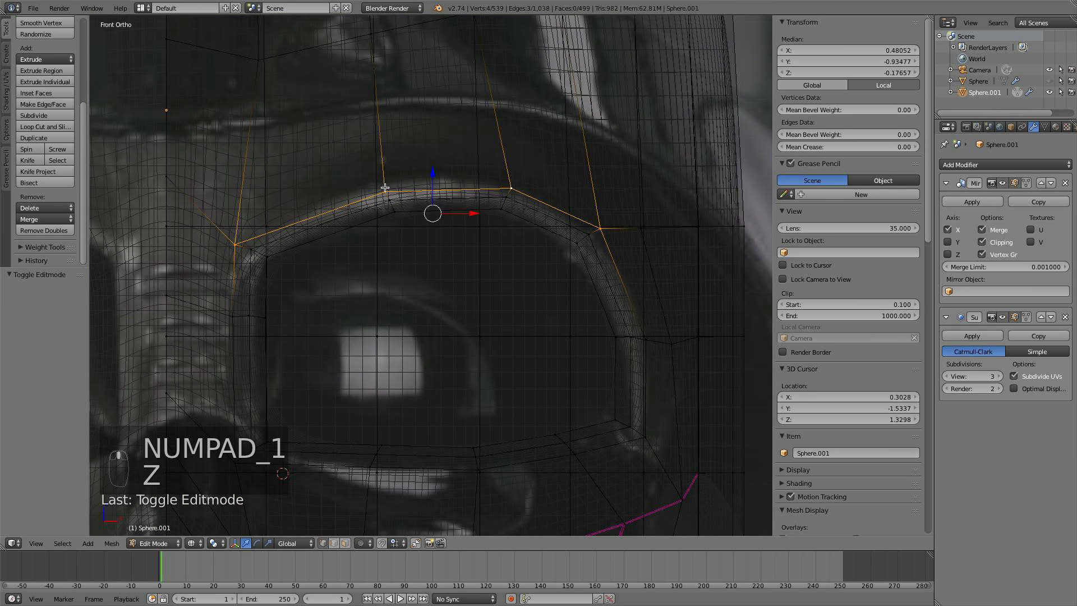
mouse_move(435, 176)
mouse_down()
mouse_move(435, 167)
mouse_move(436, 177)
mouse_up()
- Select the two top vertices of the eye opening's inner rim and move them -0.022 along Z
right_click(397, 200)
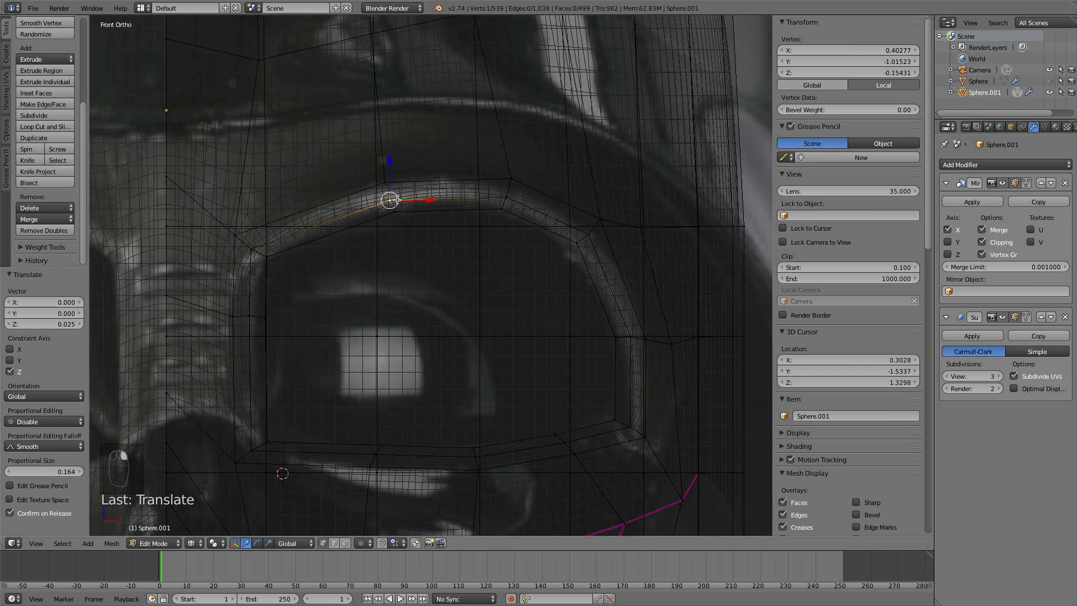
shift+right_click(514, 199)
middle_drag(513, 201, 399, 219)
mouse_move(607, 198)
mouse_down()
mouse_move(592, 199)
mouse_move(607, 192)
mouse_up()
right_click(619, 222)
shift+right_click(571, 206)
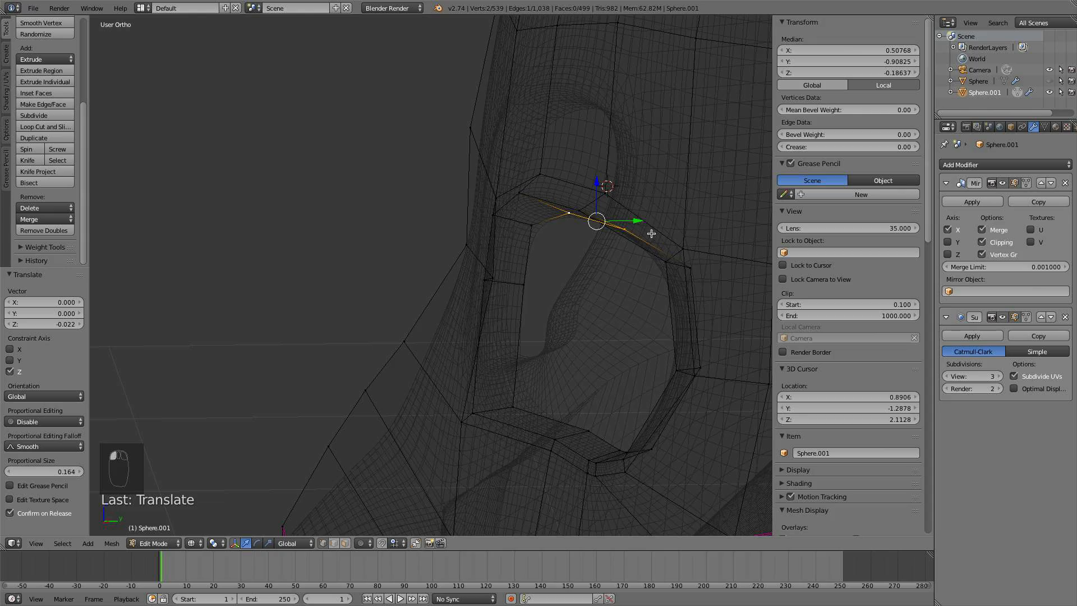
- Move the inner rim's upper outer corner vertex by -0.017 on X, -0.005 on Y and -0.001 on Z
middle_drag(651, 233, 713, 254)
right_click(693, 238)
key(g)
right_click(668, 286)
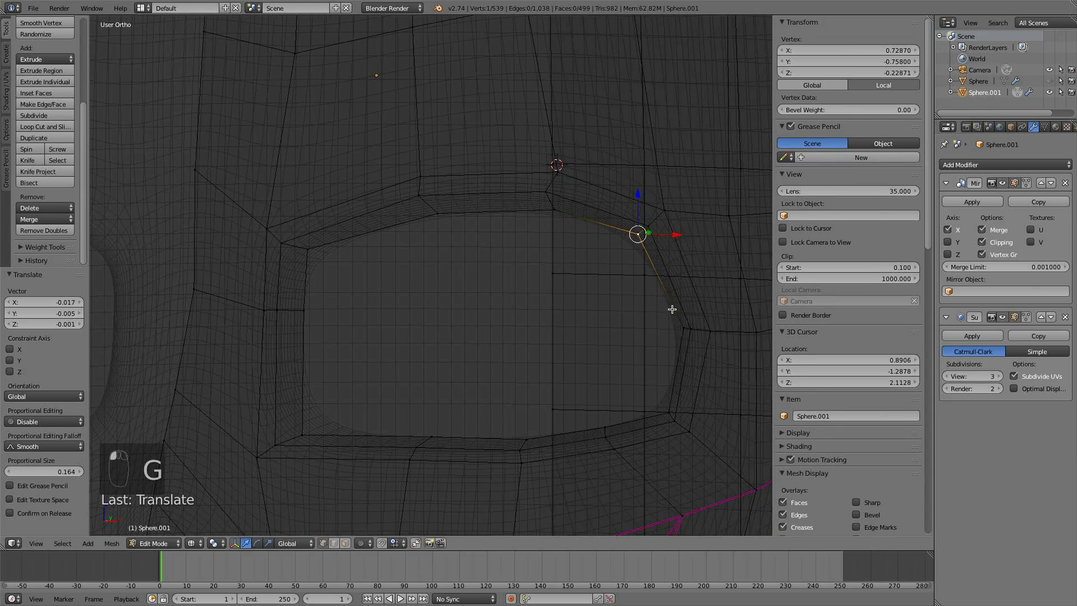
- Examine the eye opening's shape from the front in Object Mode with solid shading
key(a)
key(Tab)
key(z)
scroll(670, 310, down, 9)
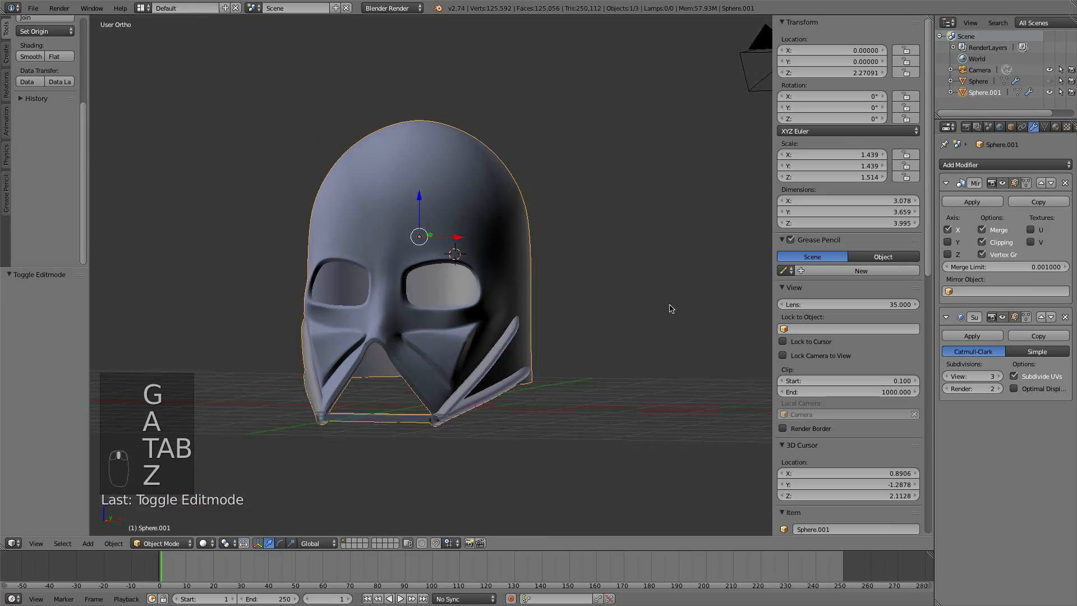
mouse_move(671, 308)
middle_down()
mouse_move(738, 305)
mouse_move(684, 314)
middle_up()
scroll(683, 314, up, 3)
key(KP_1)
scroll(695, 305, up, 5)
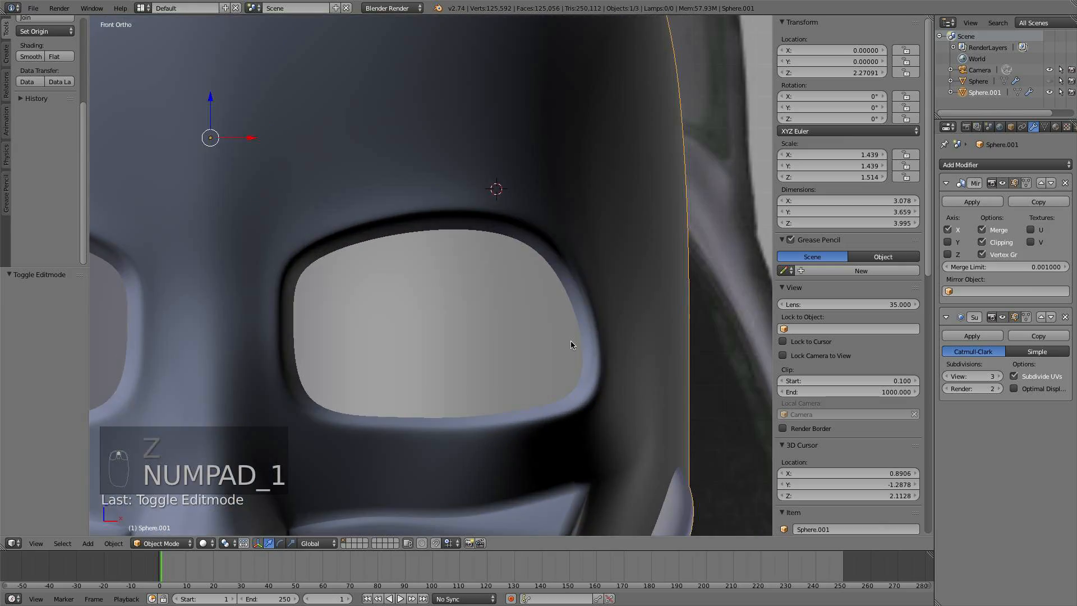
- Select the three rim vertices in the column right of the eye's lower-edge centre, move them -0.012 on Z and scale them
key(z)
shift+middle_drag(548, 346, 550, 312)
key(Tab)
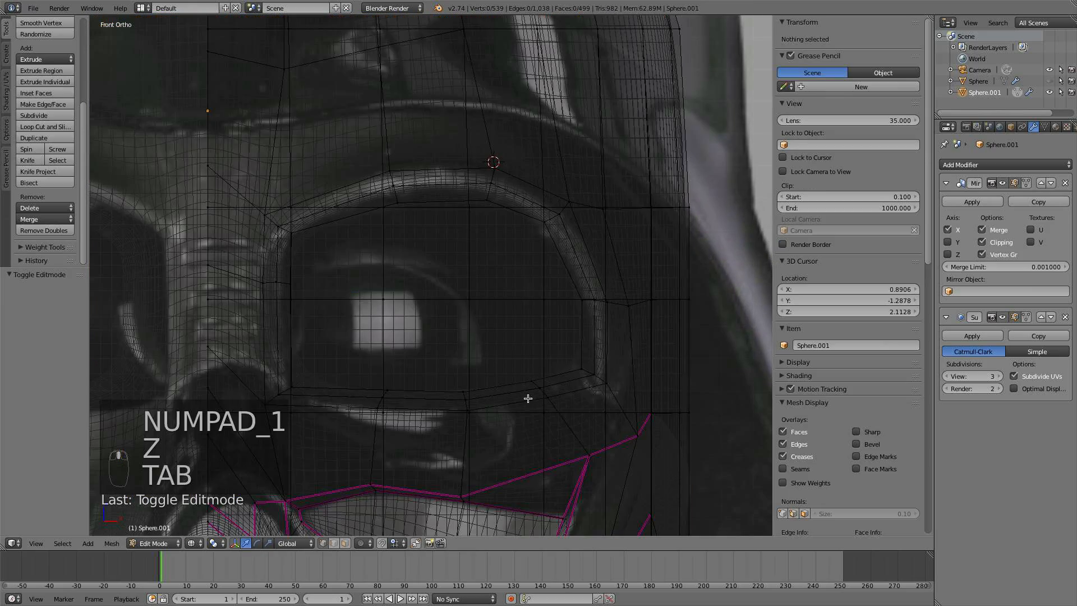
right_click(469, 405)
right_click(468, 405)
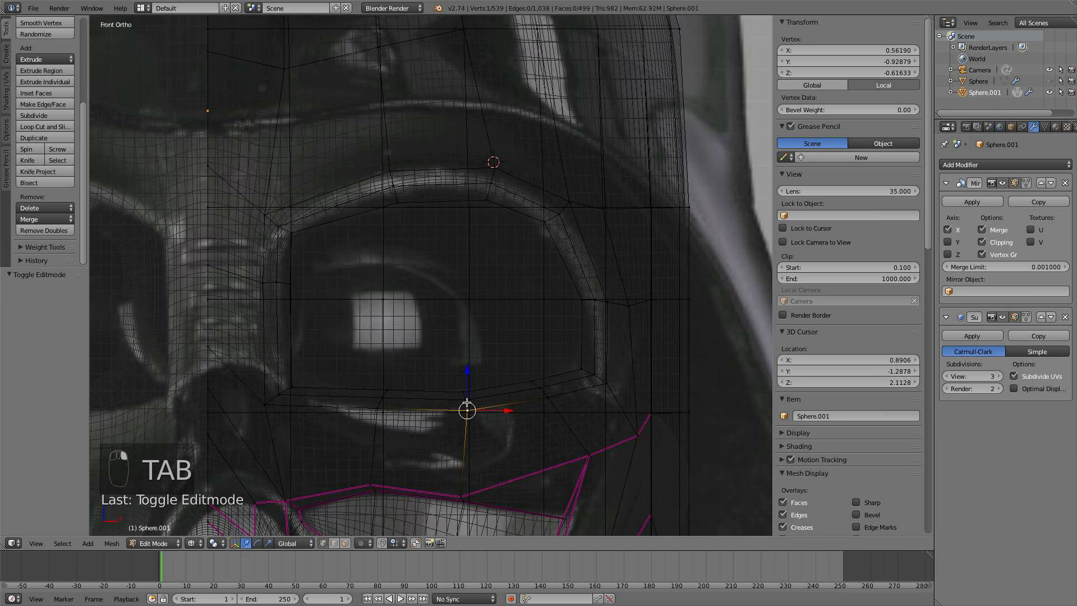
key(a)
key(c)
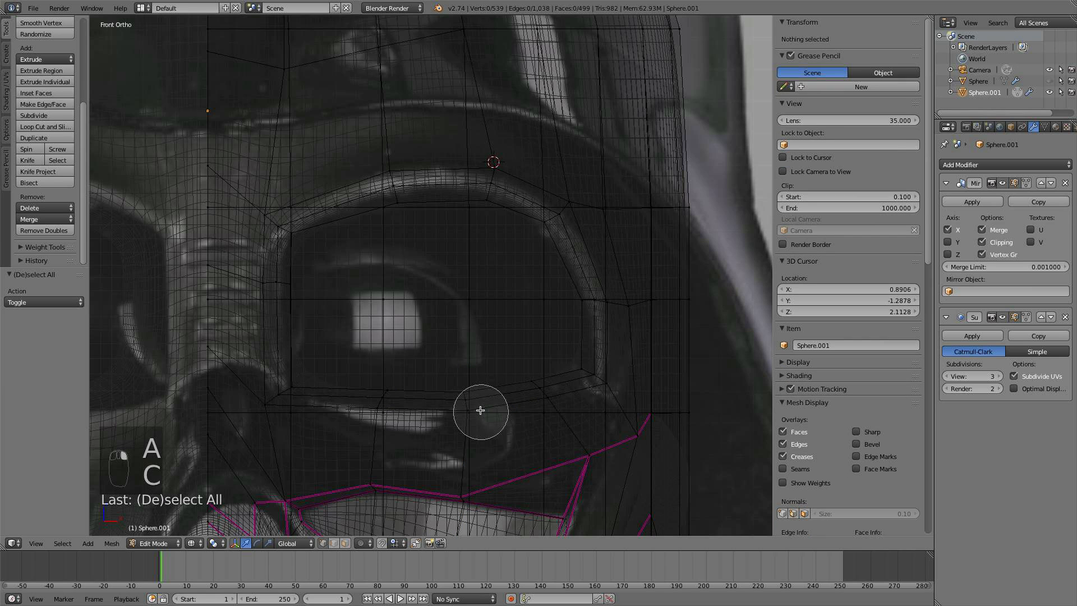
drag(474, 413, 455, 391)
middle_drag(455, 392, 477, 402)
key(c)
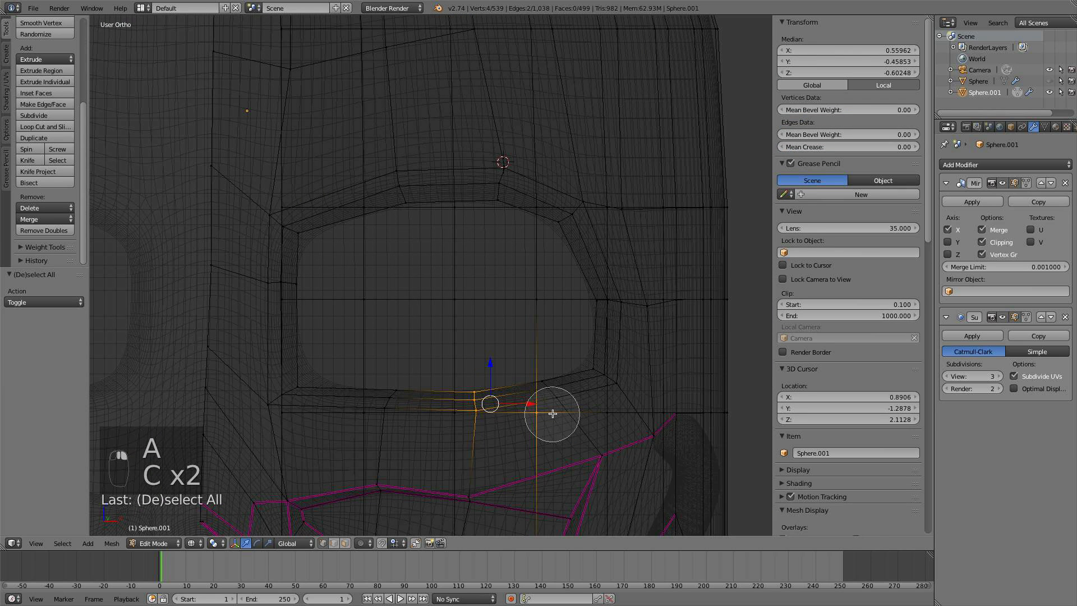
click(551, 413)
middle_click(551, 413)
right_click(548, 393)
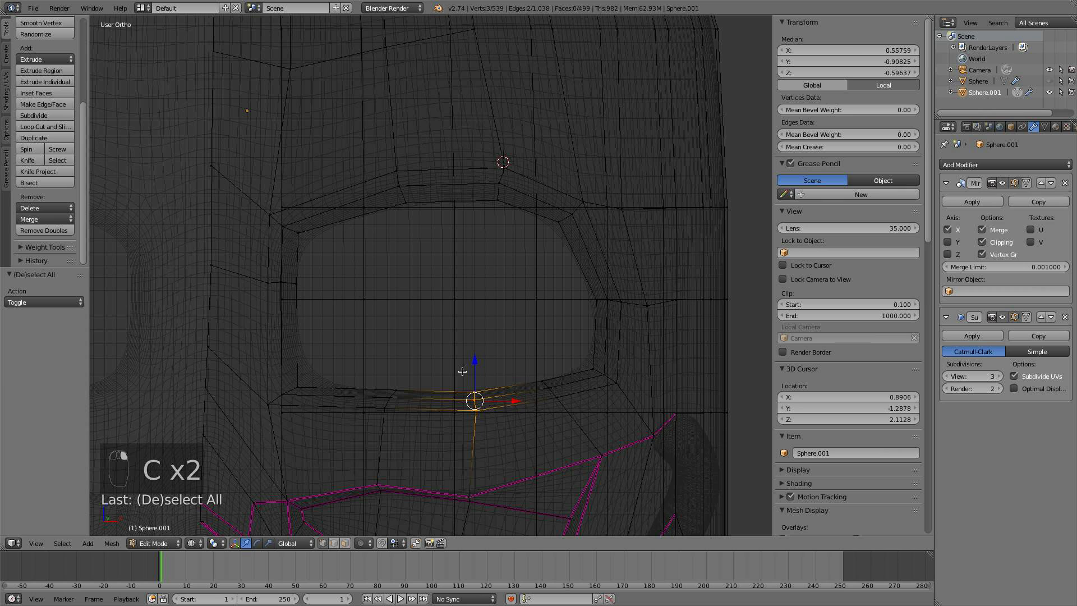
drag(474, 365, 431, 383)
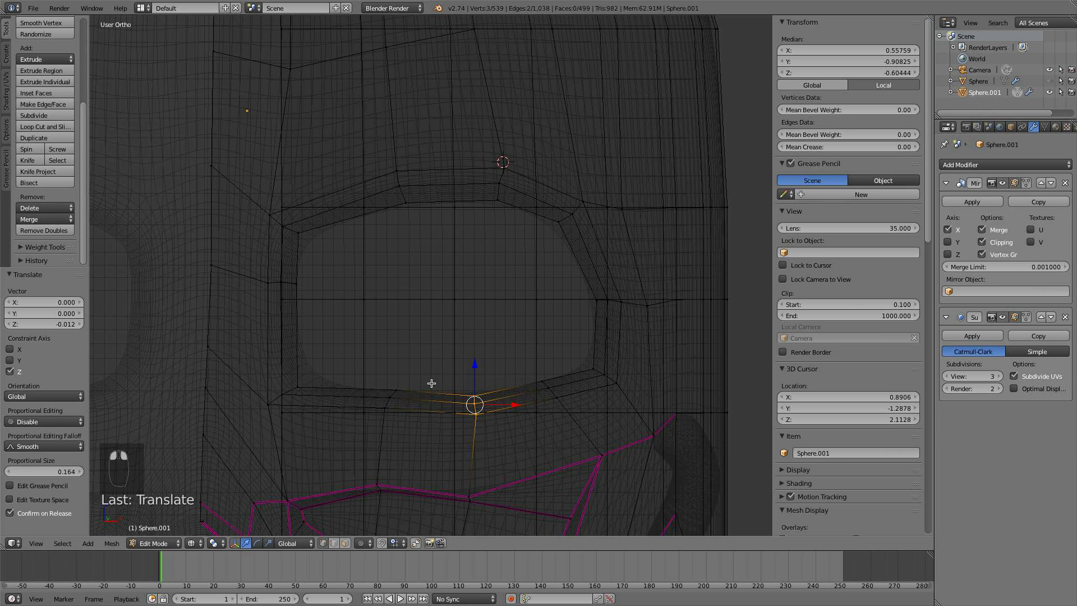
key(s)
click(392, 402)
- Adjust the neighbouring column of three lower rim vertices along Z and check the mask against the front reference
key(a)
key(c)
click(391, 400)
right_click(389, 382)
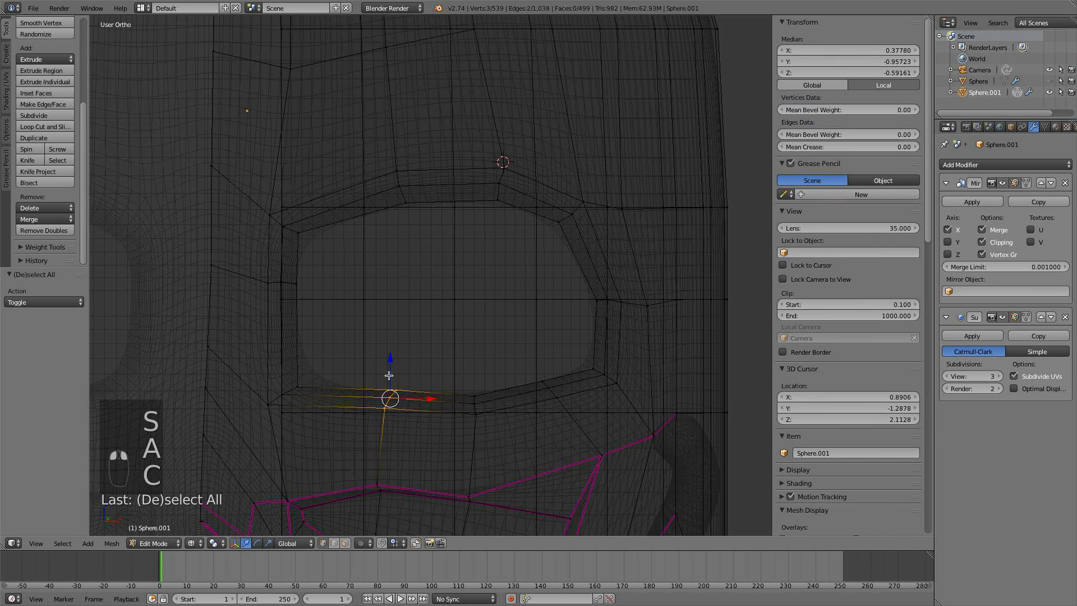
drag(388, 375, 388, 375)
key(a)
key(Tab)
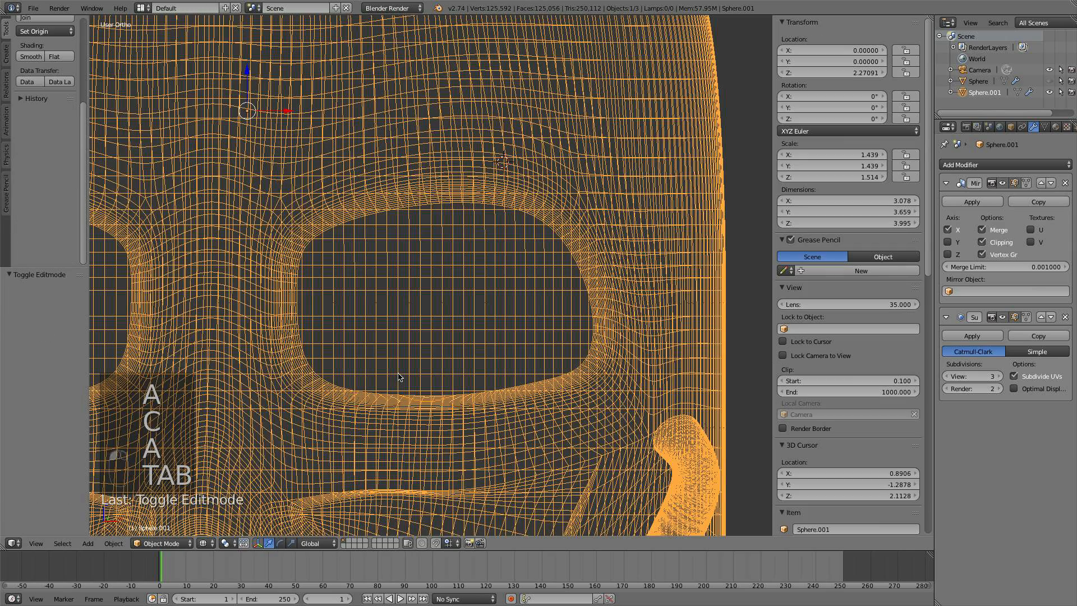
key(KP_1)
key(z)
scroll(398, 372, down, 6)
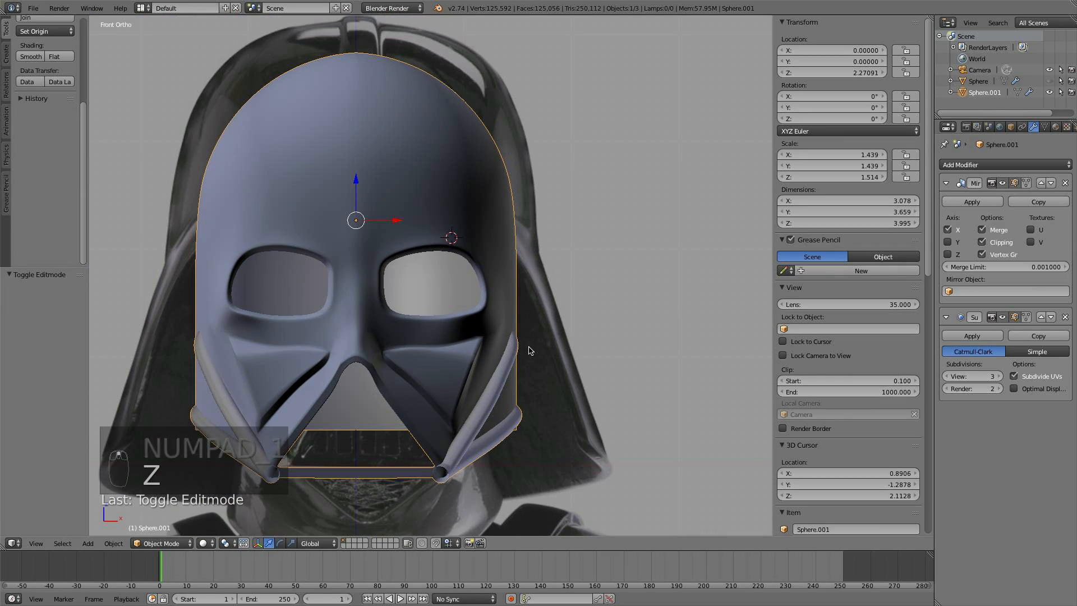
- Move the two inner rim vertices at the eye opening's lower outer corner outward about 0.032 along X
scroll(527, 361, up, 4)
key(Tab)
middle_drag(537, 338, 527, 317)
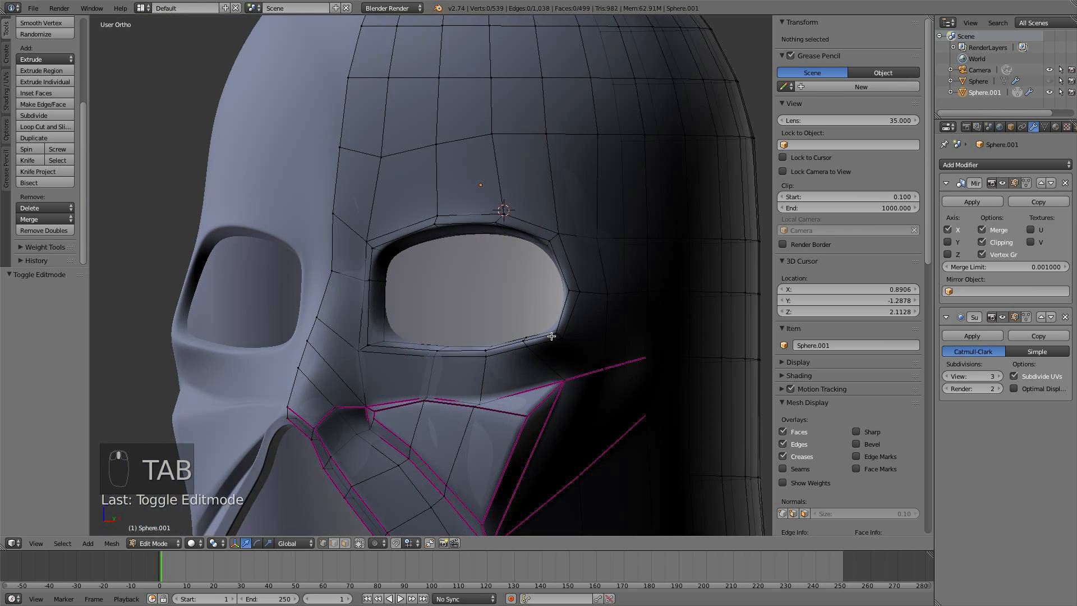
scroll(527, 314, up, 5)
right_click(497, 344)
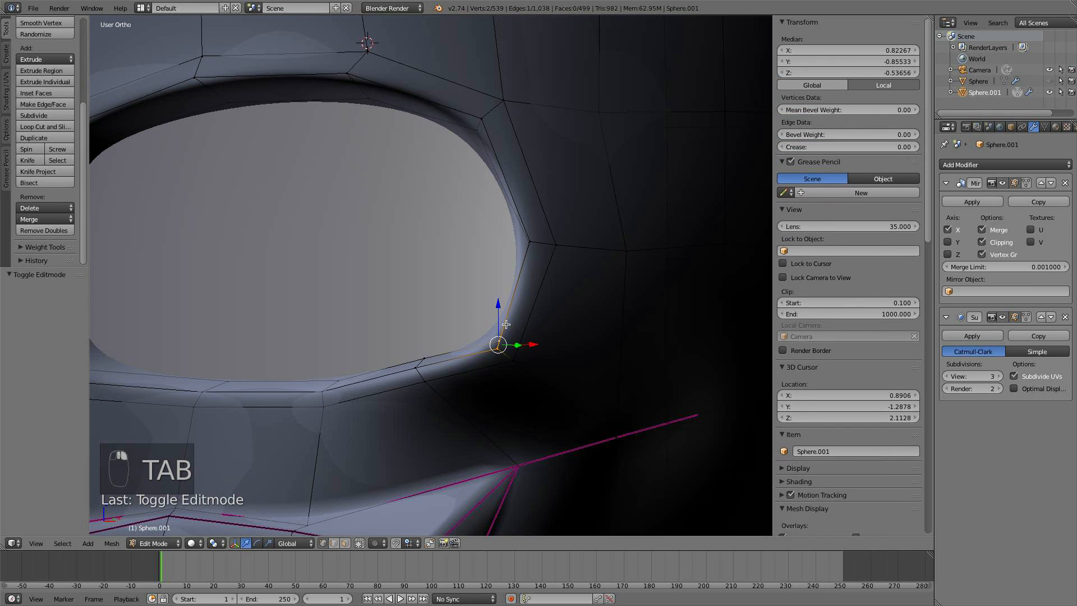
key(g)
key(x)
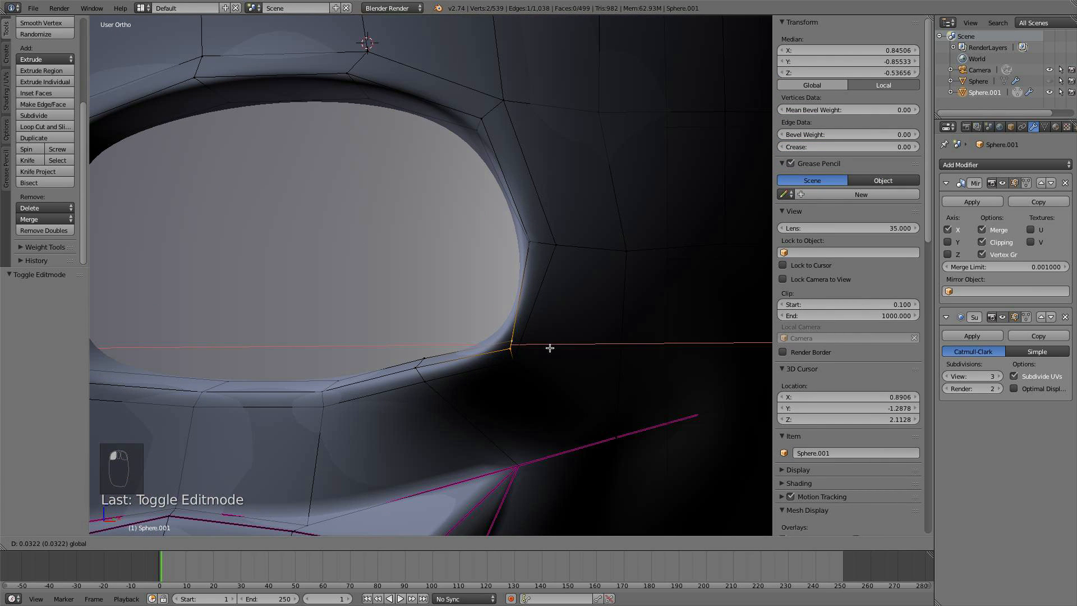
click(550, 349)
- Add the third lower outer corner vertex to the selection and move all three 0.066 on X and 0.007 on Z
mouse_move(549, 348)
middle_down()
mouse_move(566, 381)
mouse_move(553, 353)
middle_up()
shift+right_click(574, 394)
key(g)
key(x)
click(570, 358)
key(g)
key(z)
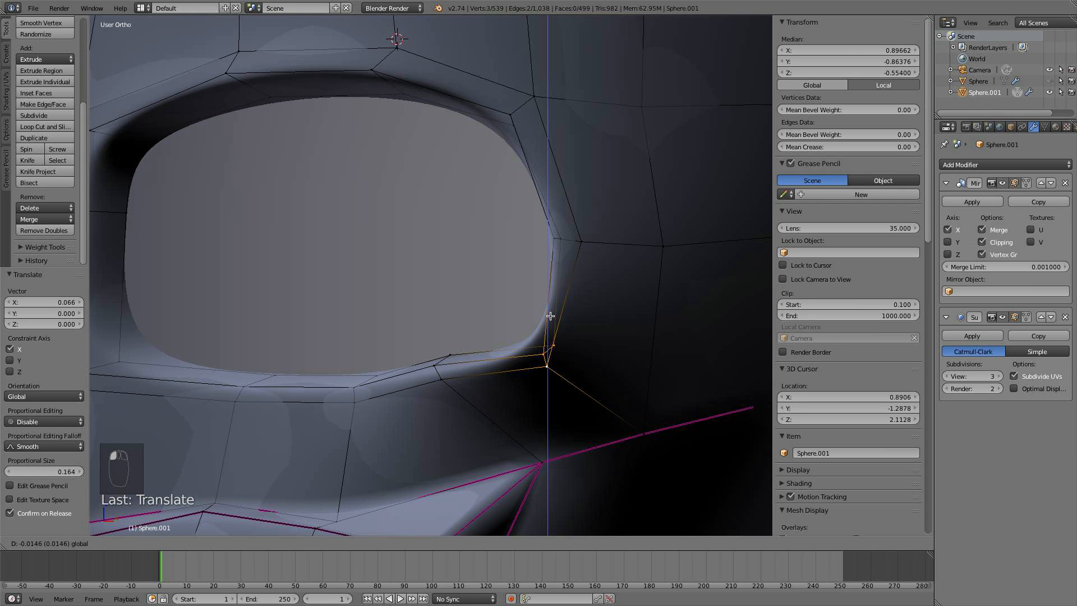
click(555, 312)
- Lower the three outer corner vertices by 0.036 on Z in front wireframe view
key(KP_1)
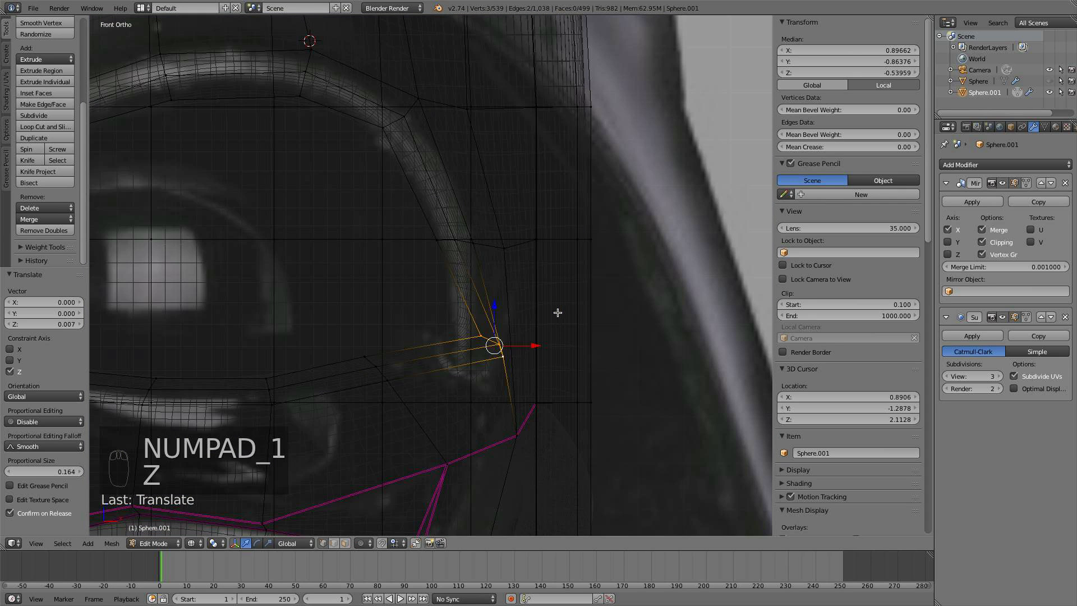
key(g)
key(z)
click(484, 325)
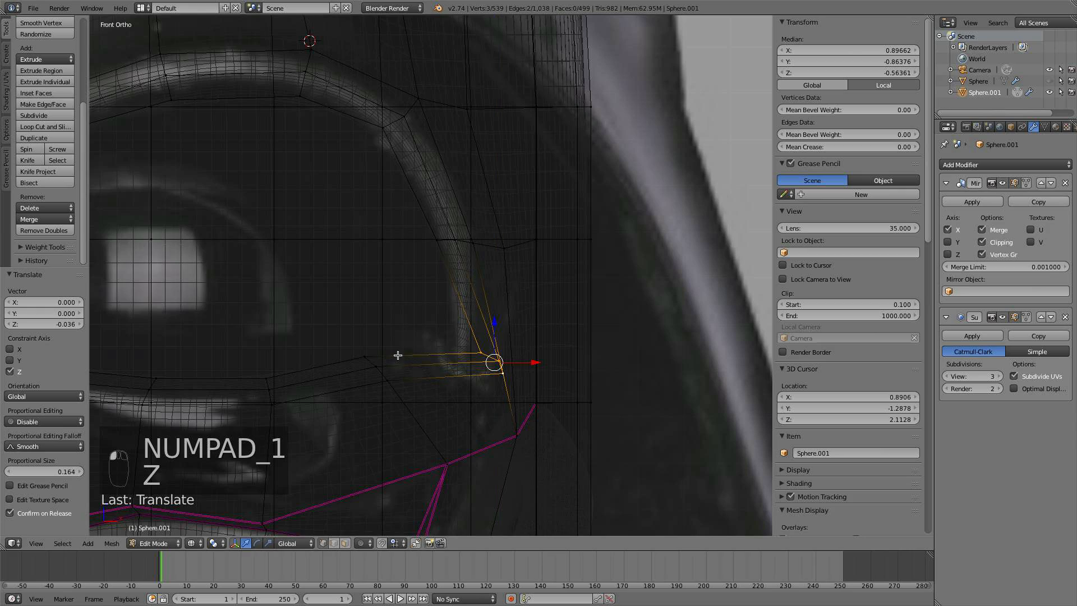
- Select the column of three lower rim vertices beside the outer corner, move them -0.056 on Z and check the mask
right_click(363, 345)
shift+right_click(387, 380)
shift+right_click(376, 366)
click(383, 340)
key(g)
key(z)
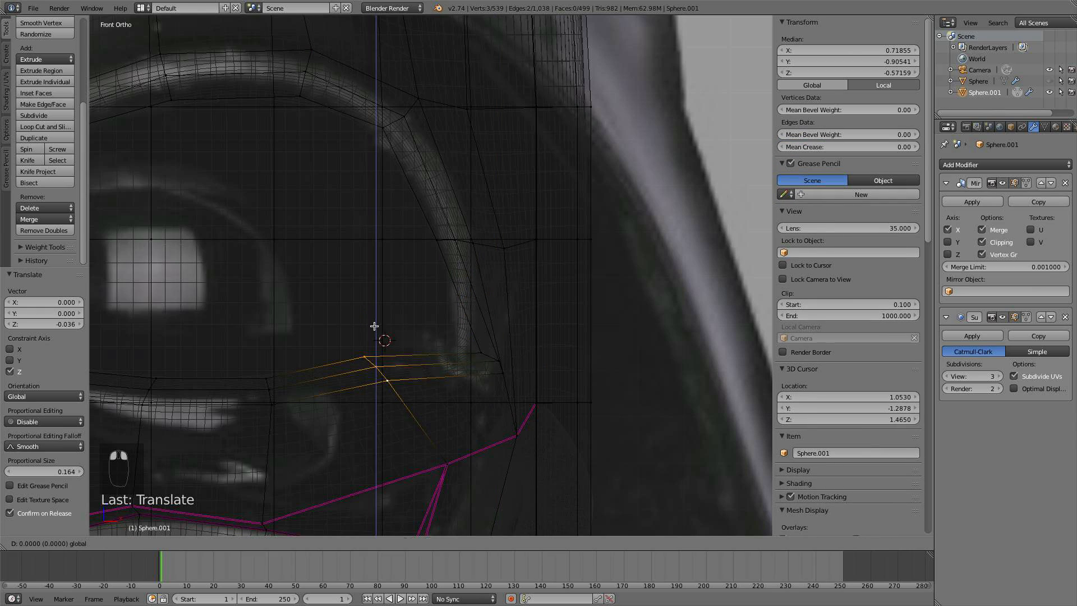
click(477, 352)
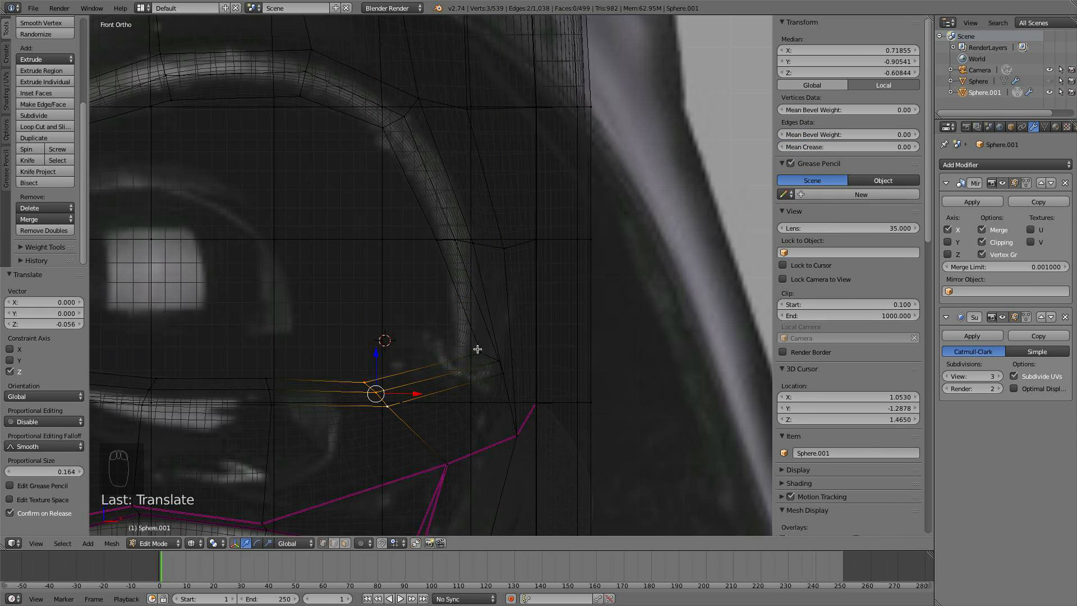
key(a)
key(Tab)
scroll(469, 339, down, 4)
key(z)
scroll(468, 336, down, 4)
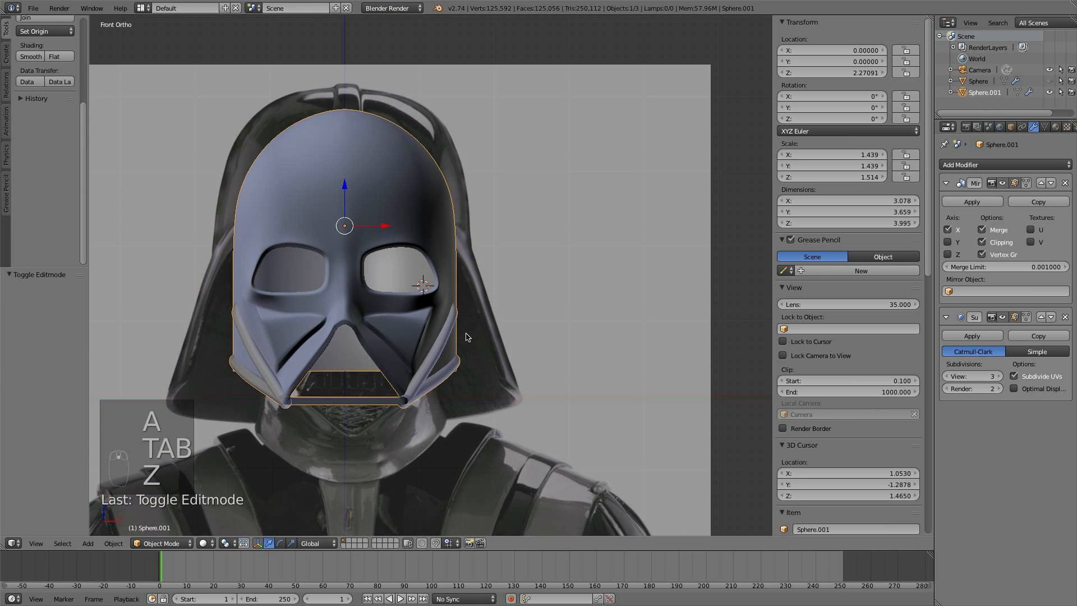
- Move the three vertices at the eye opening's lower outer corner inward along X
scroll(469, 337, up, 6)
key(Tab)
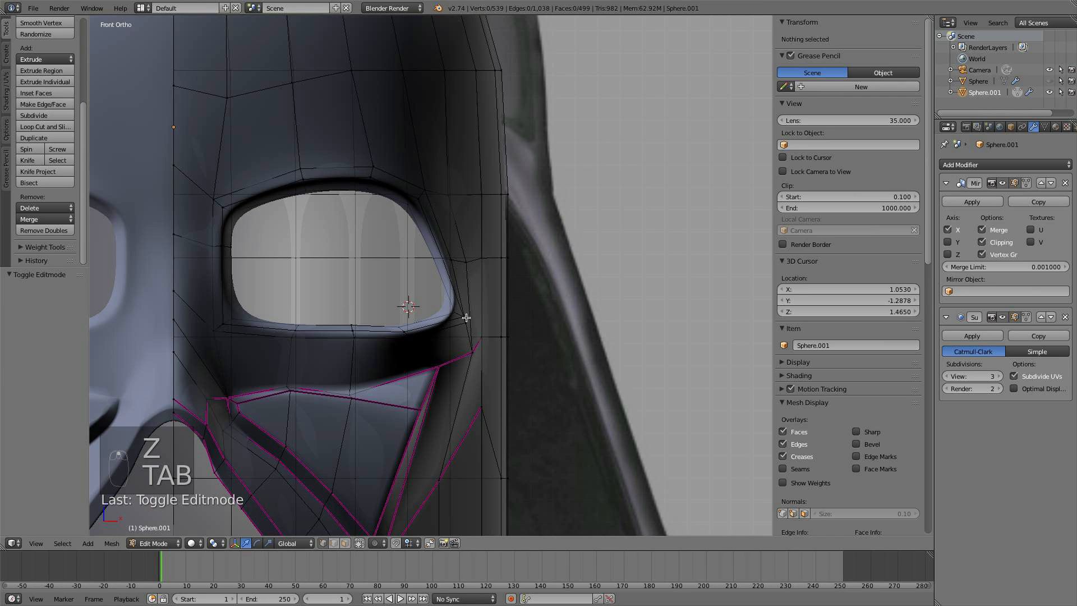
right_click(465, 317)
shift+right_click(465, 321)
drag(498, 319, 489, 320)
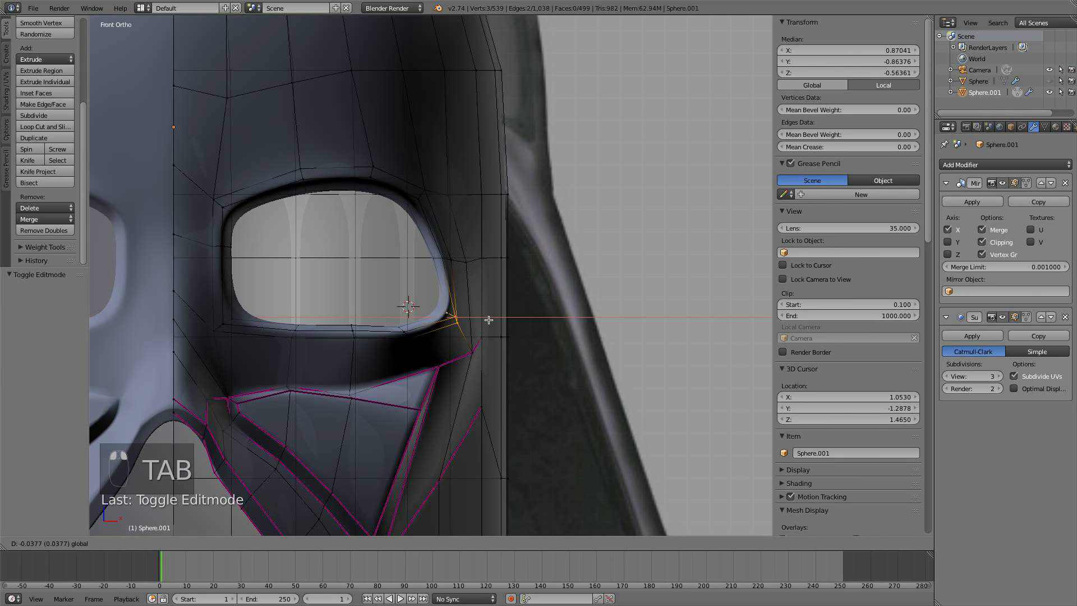
click(484, 320)
key(a)
key(Tab)
scroll(494, 318, down, 4)
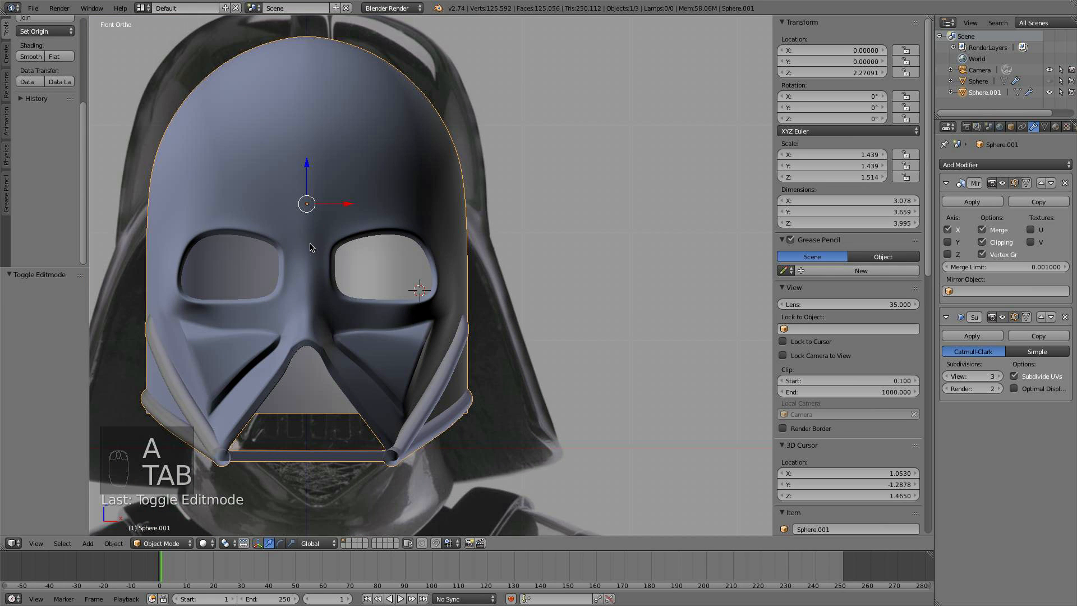
scroll(379, 272, up, 2)
key(Tab)
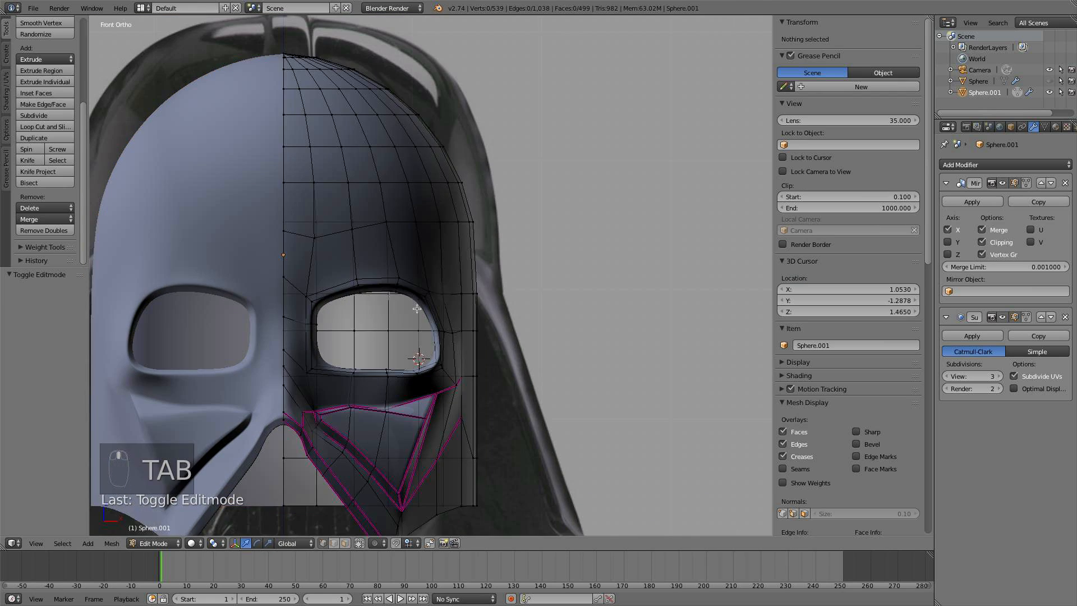
scroll(417, 309, up, 3)
alt+right_click(306, 289)
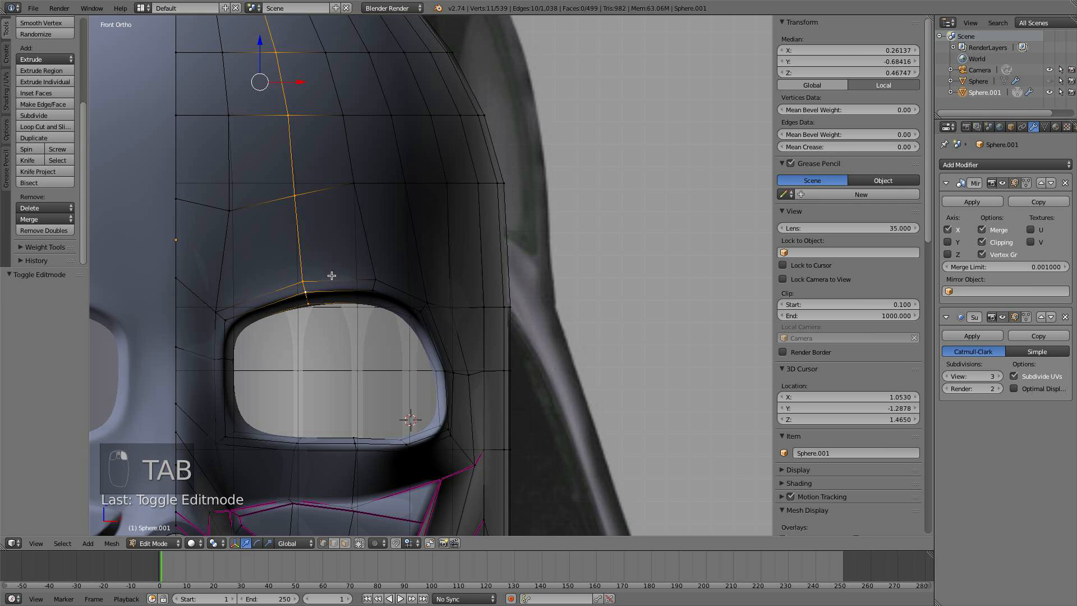
middle_drag(319, 306, 291, 314)
key(a)
key(a)
key(c)
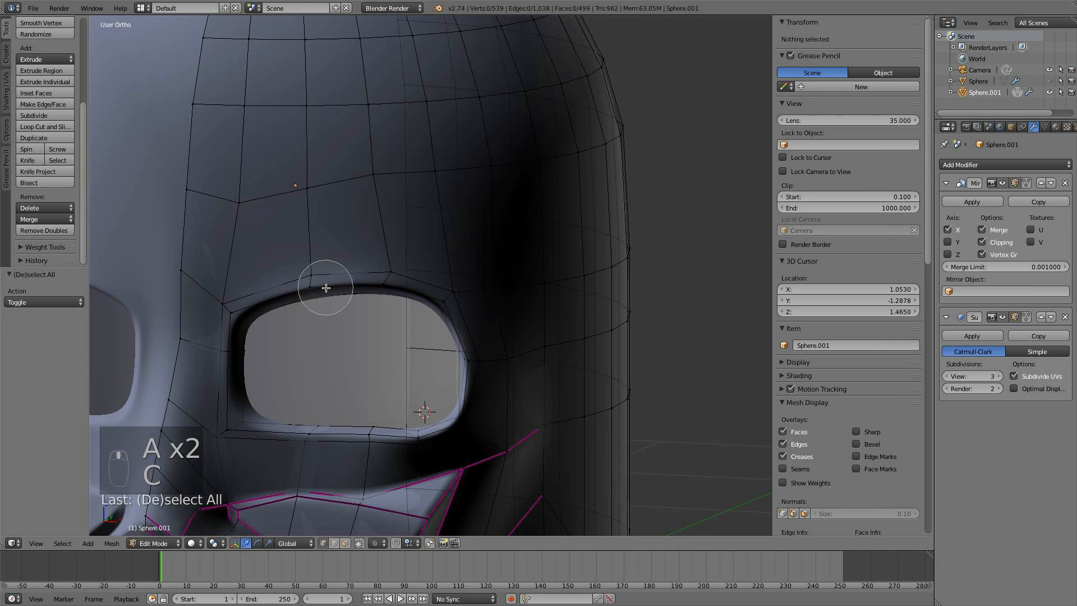
click(325, 288)
right_click(326, 285)
key(a)
key(Tab)
scroll(359, 254, down, 4)
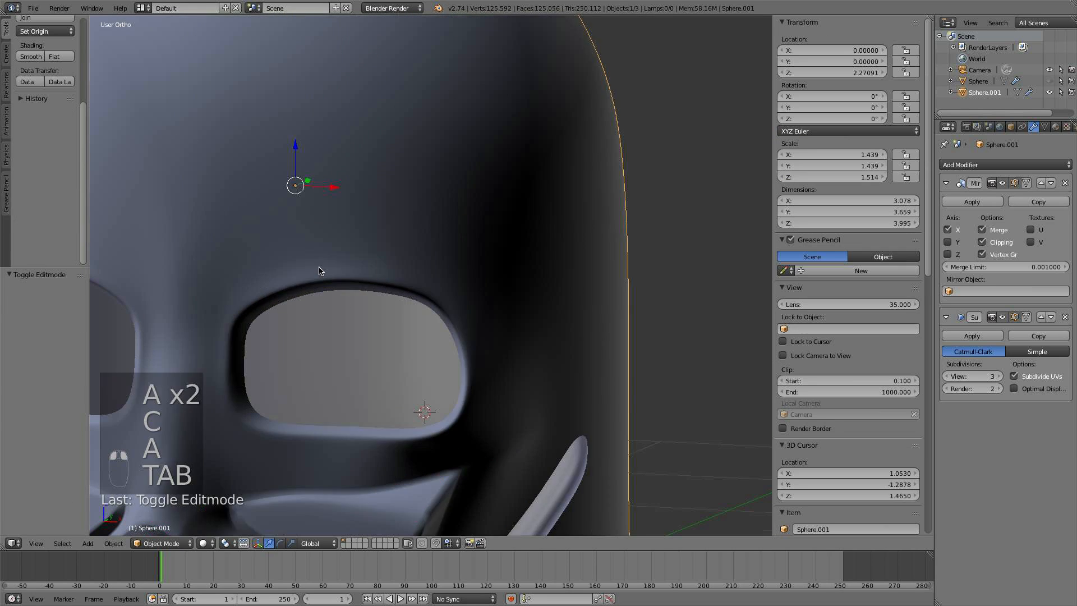
key(KP_1)
scroll(420, 306, down, 3)
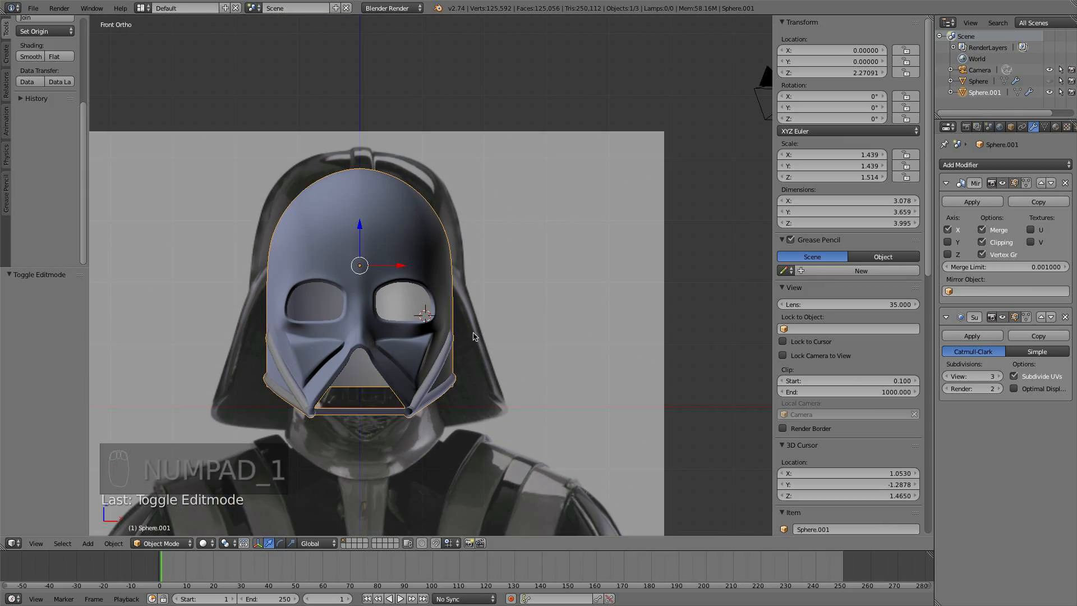
- Select the three vertices at the eye opening's upper outer corner and move them -0.068 on Z
scroll(449, 343, up, 4)
key(z)
scroll(413, 356, up, 4)
key(Tab)
mouse_move(471, 331)
middle_down()
mouse_move(483, 322)
mouse_move(467, 337)
middle_up()
key(c)
click(469, 301)
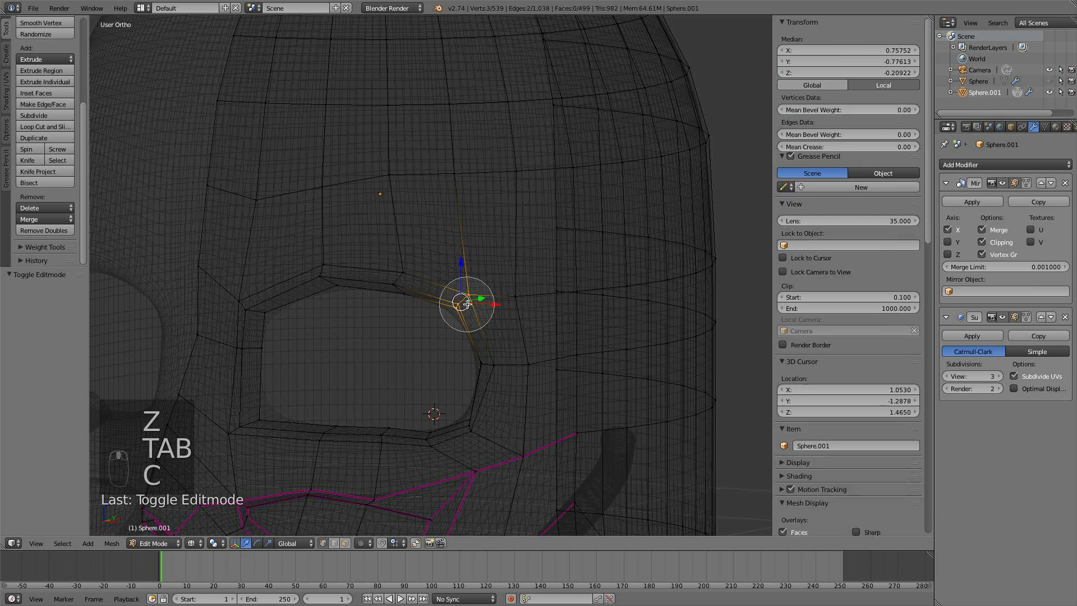
mouse_move(468, 297)
right_down()
mouse_move(461, 267)
mouse_move(475, 301)
right_up()
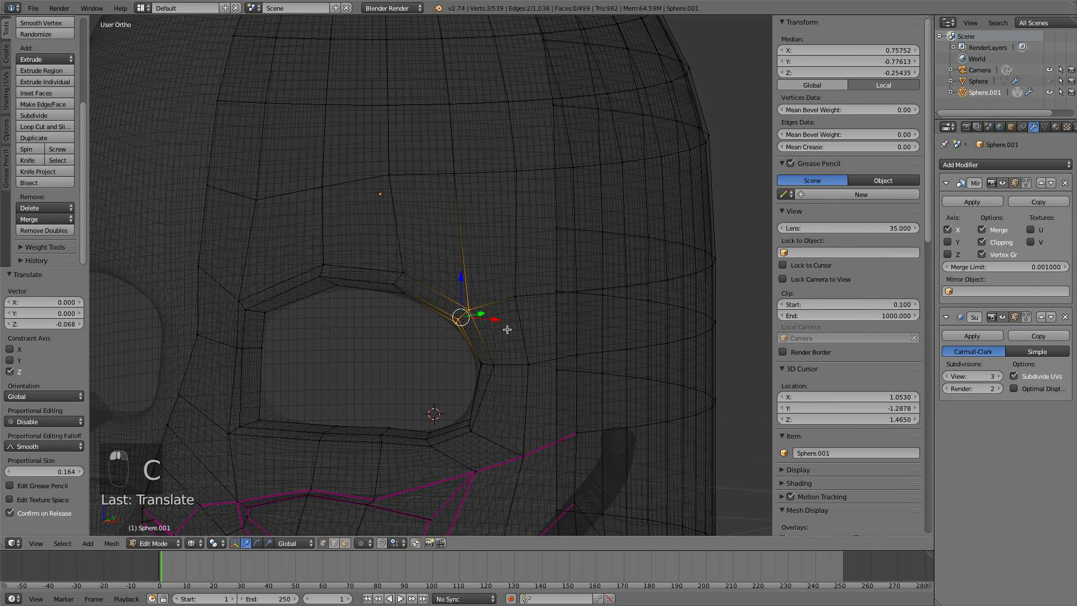
- Clear the selection and compare the eye opening's outline with the front reference image in wireframe and shaded display
middle_drag(507, 329, 474, 317)
right_drag(474, 318, 431, 277)
key(KP_1)
key(a)
key(a)
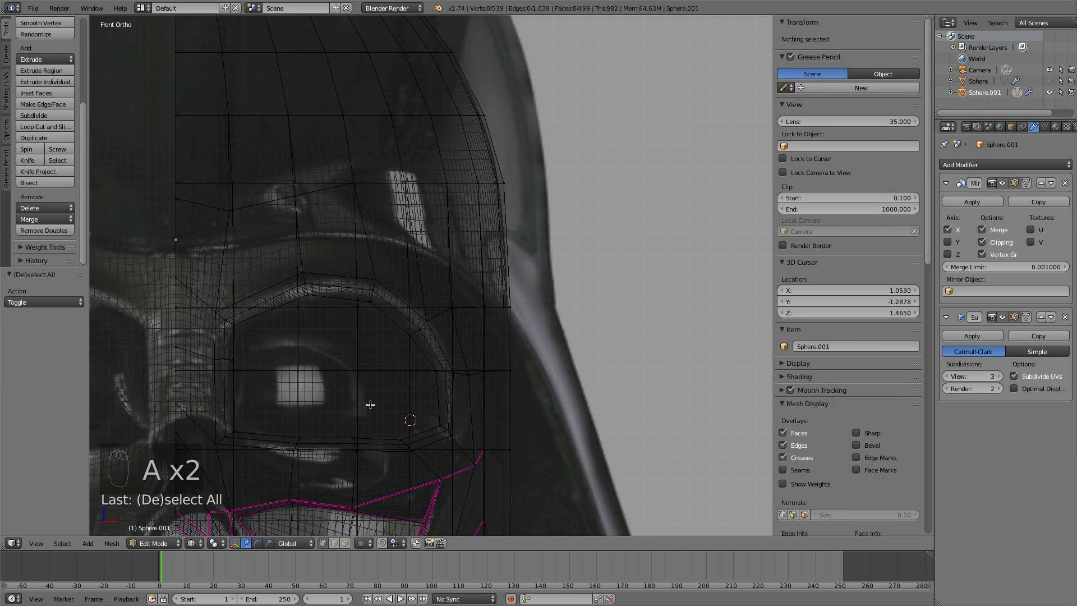
key(Tab)
scroll(355, 391, down, 5)
key(z)
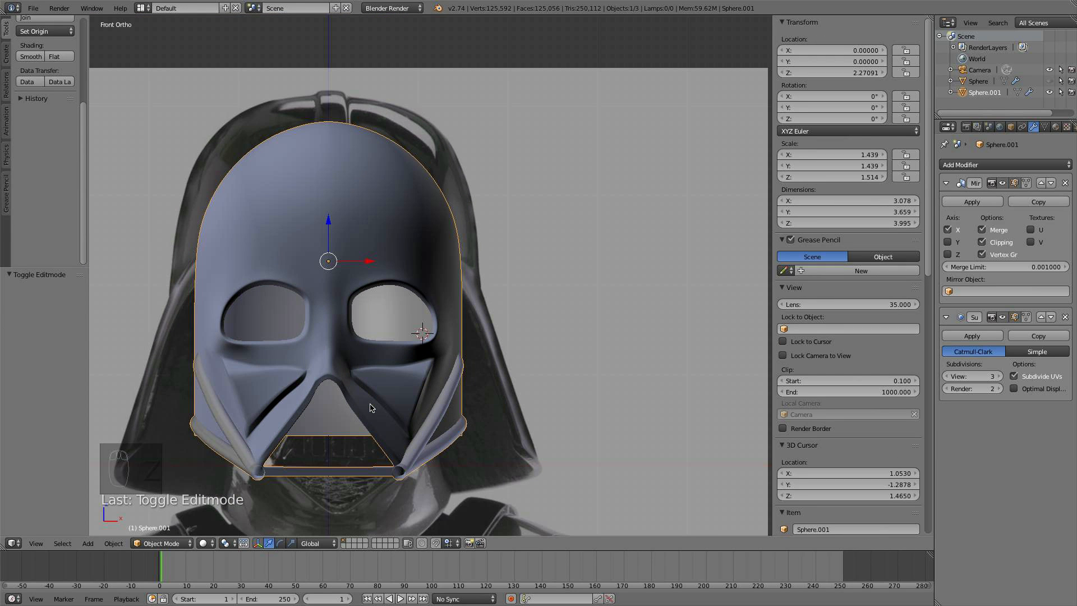
scroll(458, 405, up, 3)
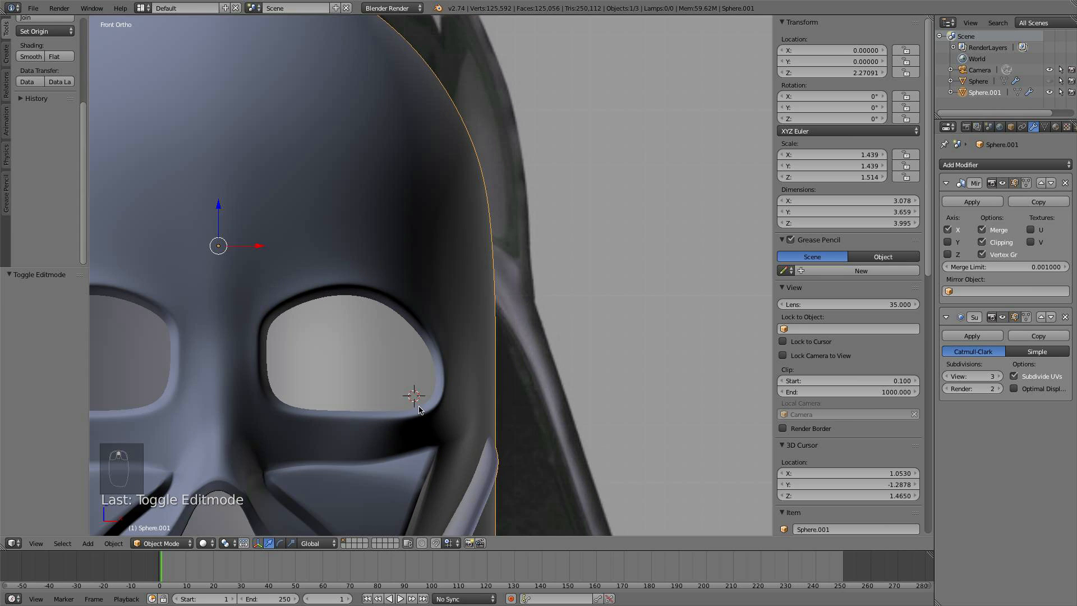
- Select the three edges bordering the eye opening's upper side and edge-slide them upward by a factor of -0.178
scroll(414, 392, up, 2)
shift+middle_drag(424, 358, 365, 359)
key(Tab)
middle_drag(411, 312, 387, 327)
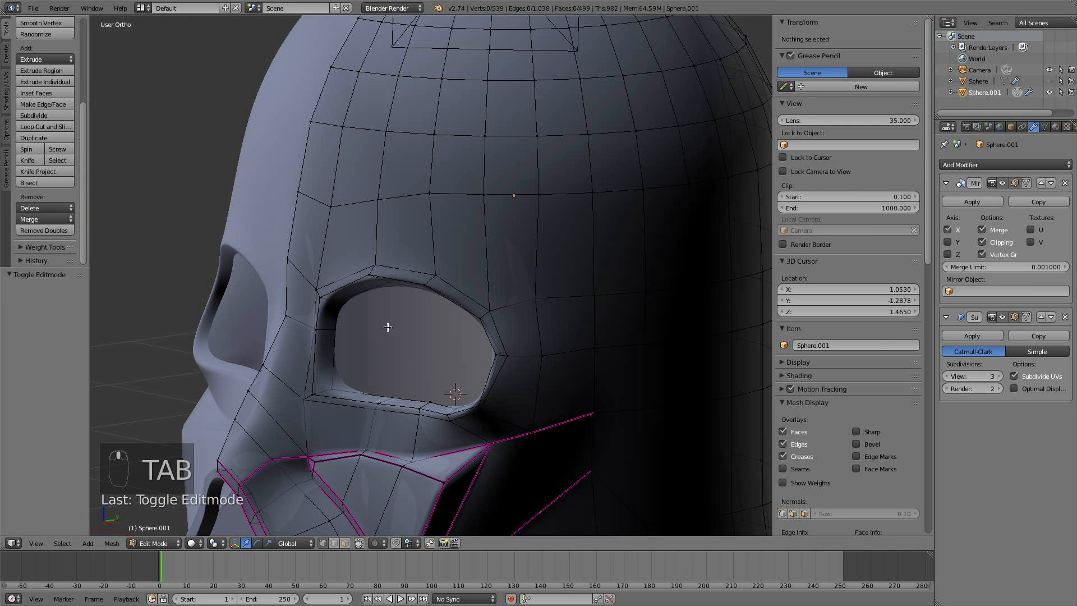
alt+right_click(446, 288)
middle_drag(464, 301, 457, 294)
key(g)
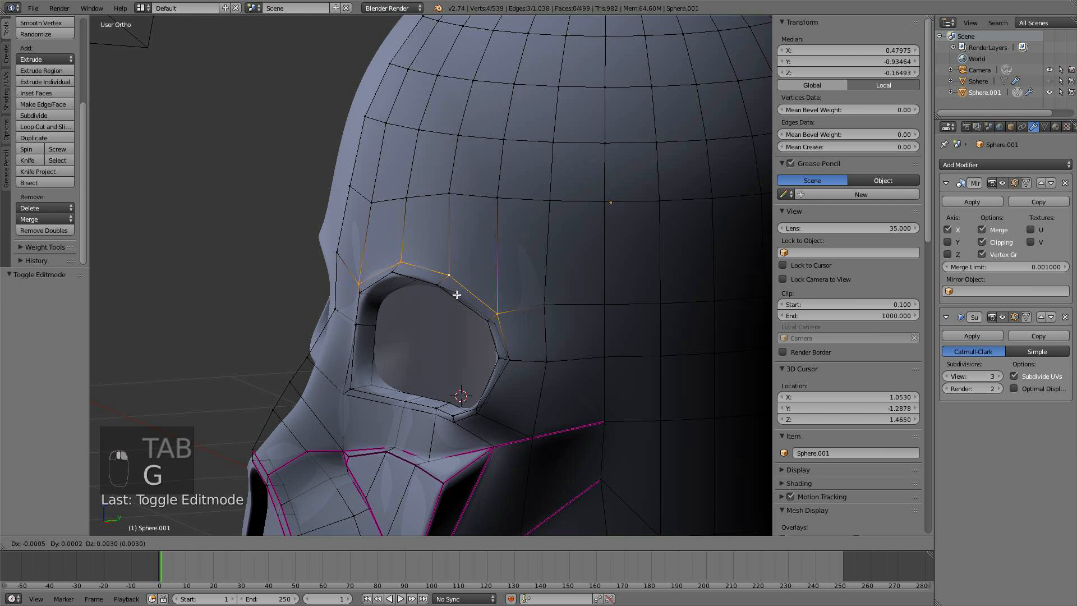
key(g)
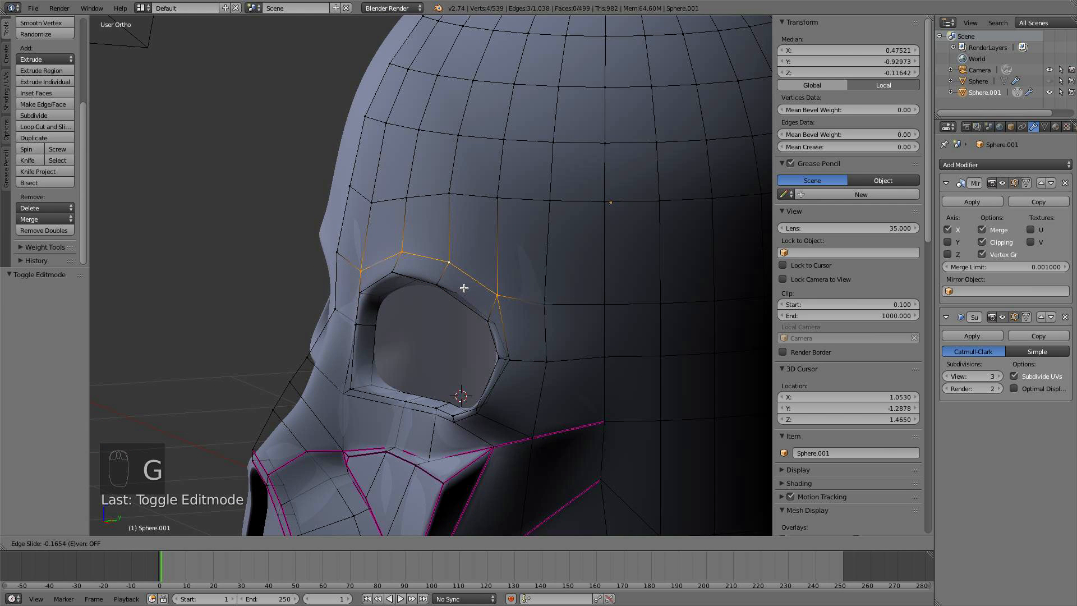
click(464, 287)
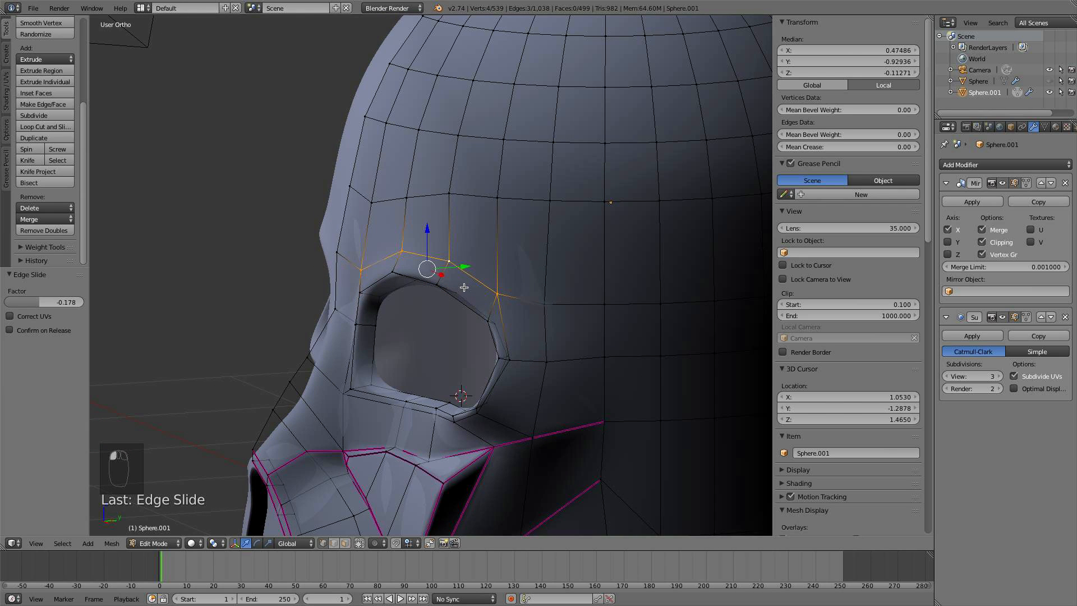
- Move the selected brow edges 0.009 on Y and check the smoothed brow in object mode
middle_drag(464, 287, 477, 267)
drag(476, 267, 488, 266)
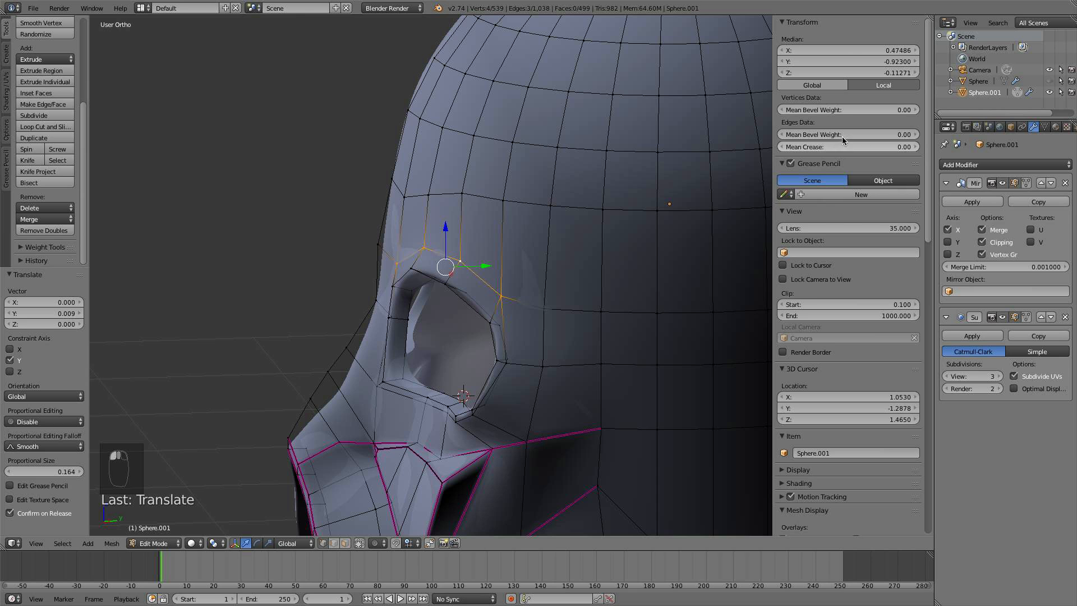
key(a)
key(Tab)
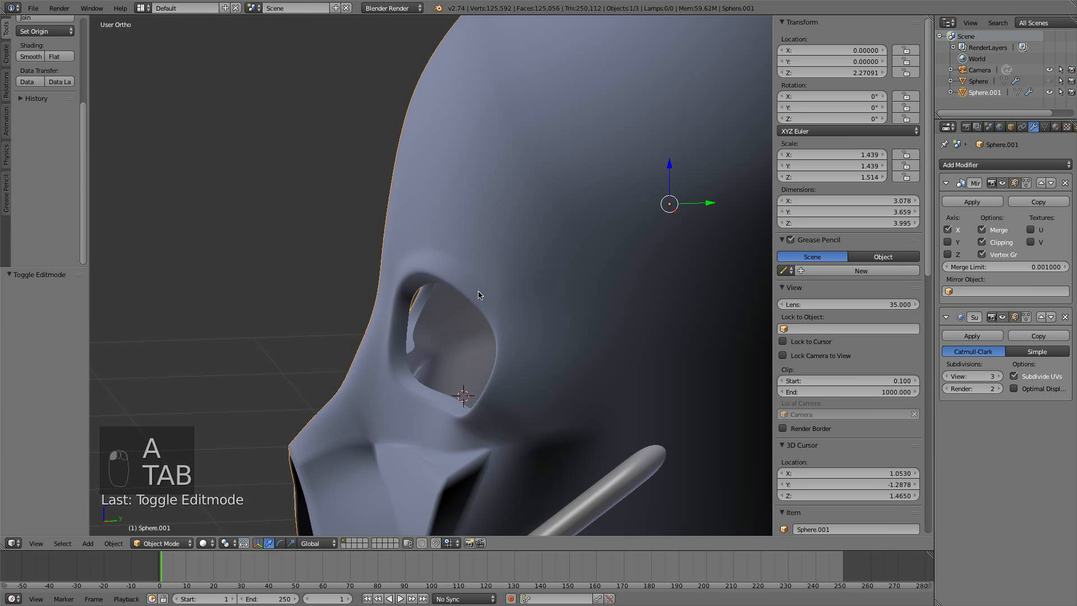
middle_drag(488, 266, 342, 280)
scroll(494, 293, down, 5)
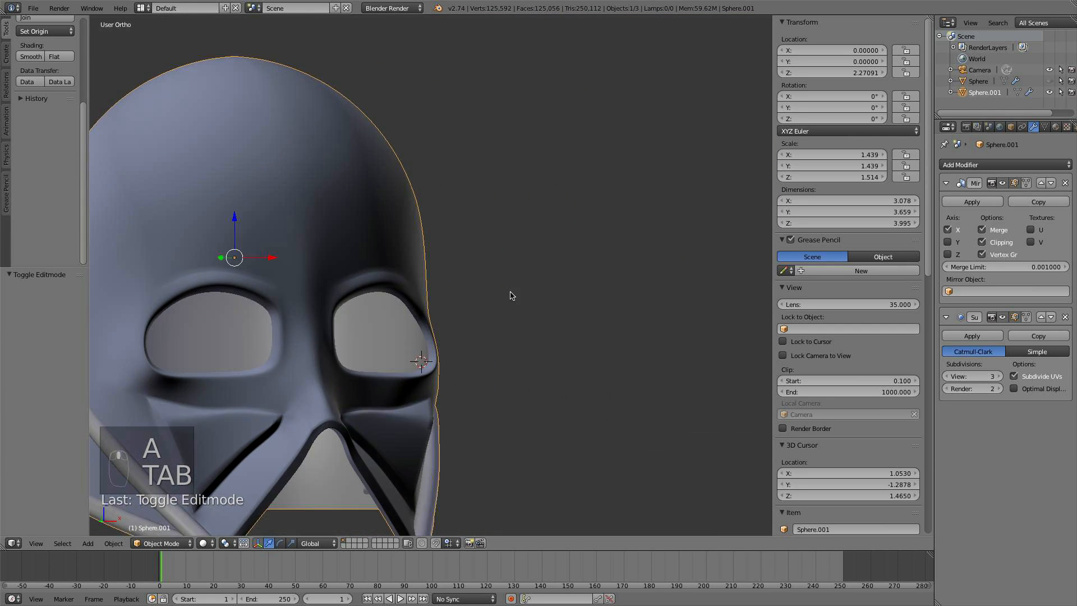
- Move the forehead vertex above the eye's inner corner 0.062 on Y and shift the vertex above it back along Y
middle_drag(430, 303, 455, 308)
scroll(400, 343, up, 5)
middle_drag(399, 343, 397, 291)
scroll(337, 360, up, 3)
scroll(337, 361, down, 2)
key(Tab)
right_click(368, 289)
key(g)
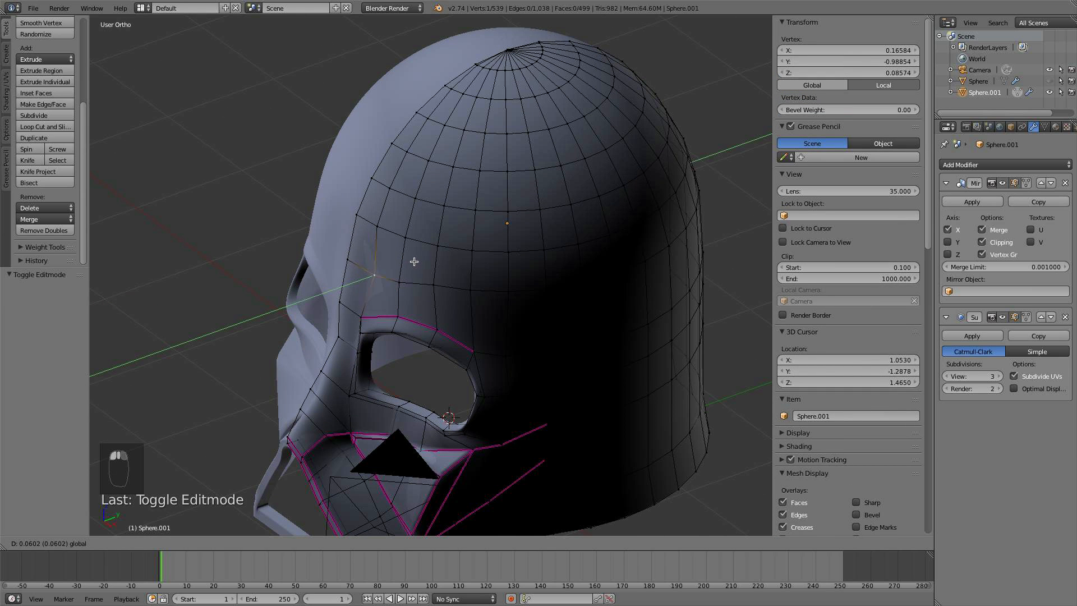
click(413, 262)
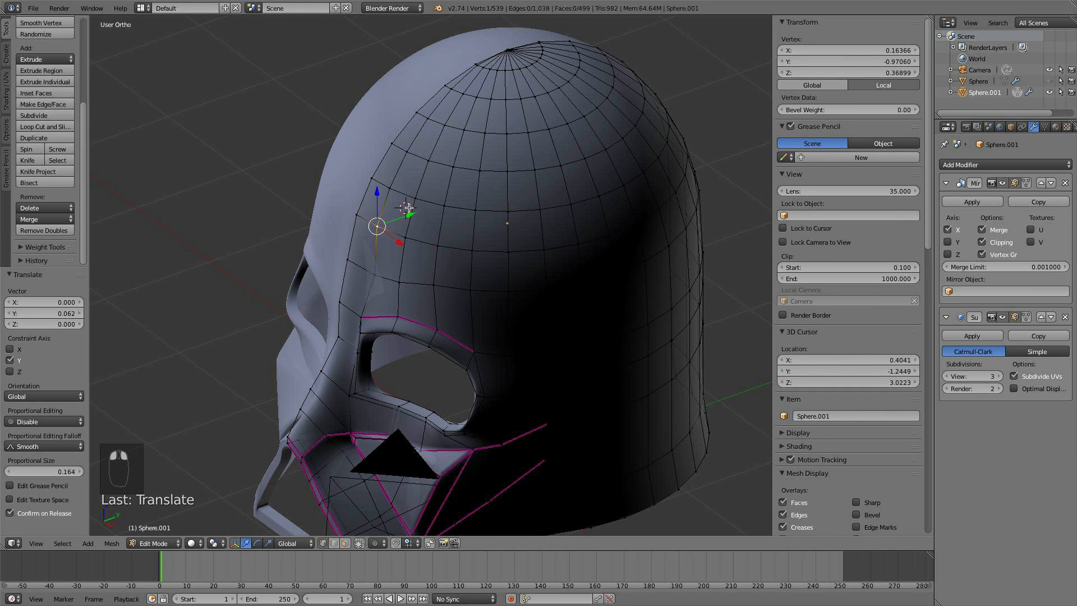
drag(410, 215, 417, 216)
key(a)
key(Tab)
- Select the two lower forehead vertices on the mask's centre line and move them slightly back along Y
middle_drag(417, 240, 350, 353)
middle_drag(234, 192, 435, 193)
scroll(335, 313, up, 3)
key(Tab)
right_click(313, 318)
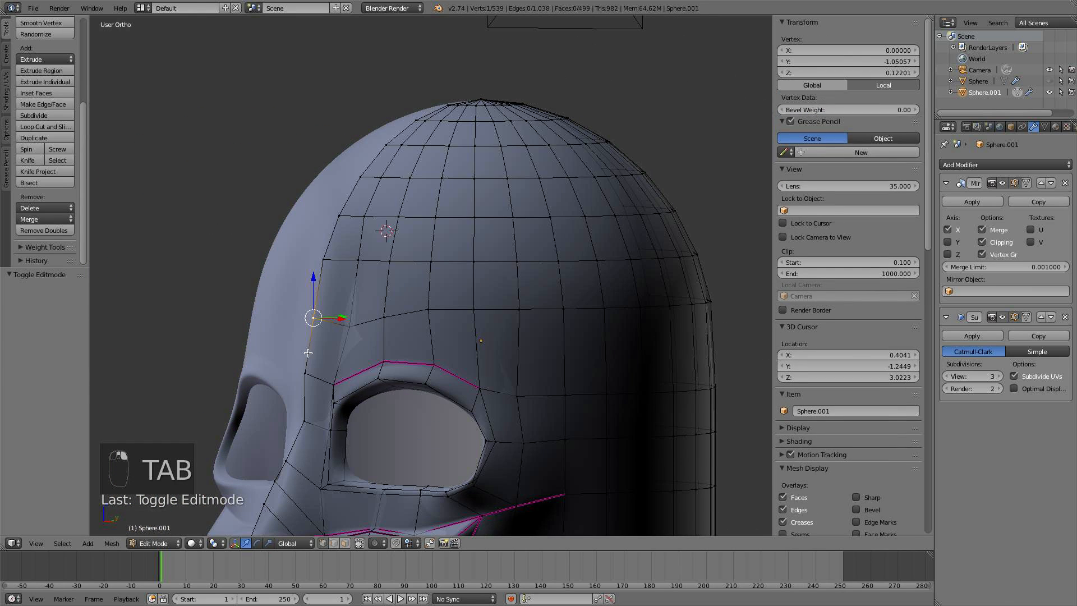
middle_drag(339, 347, 349, 387)
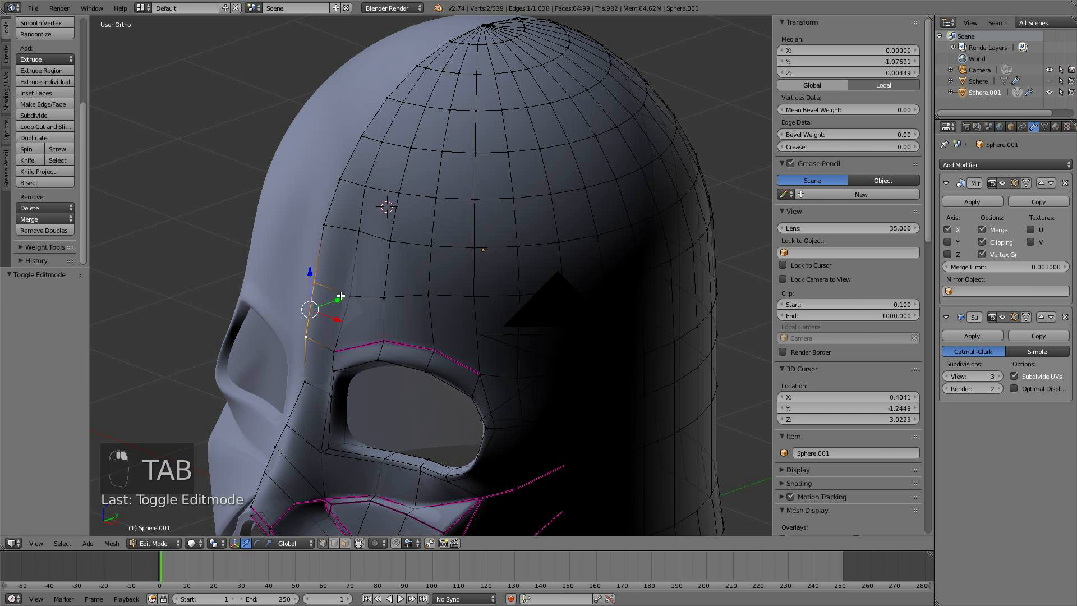
drag(340, 297, 344, 298)
key(a)
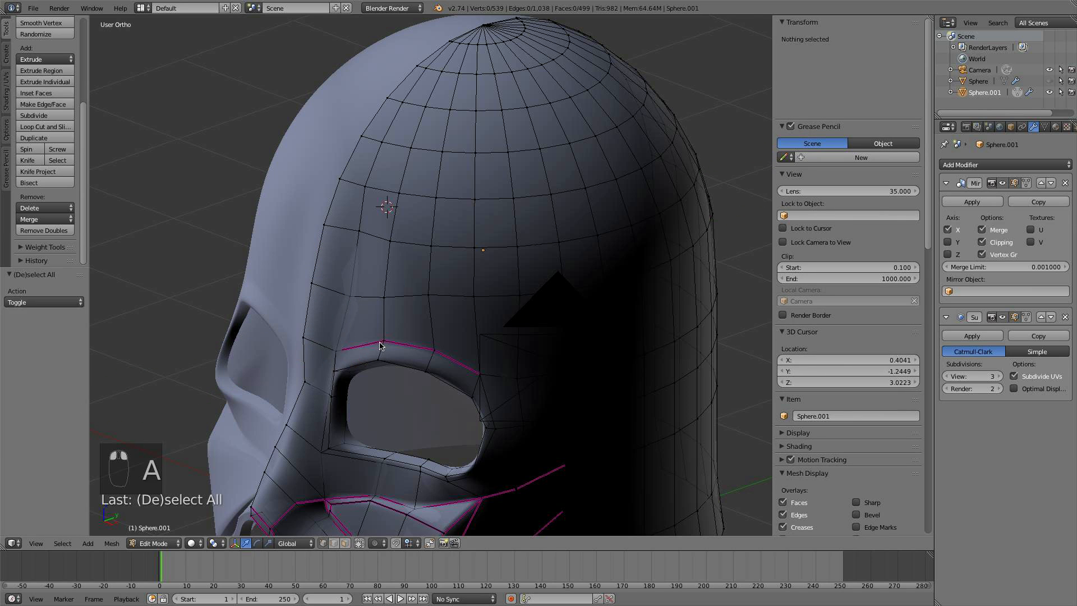
- Inspect the smoothed forehead and compare both eye openings with the front reference image
key(Tab)
scroll(381, 345, down, 4)
middle_drag(448, 281, 440, 310)
scroll(488, 303, down, 2)
scroll(408, 313, up, 3)
key(KP_1)
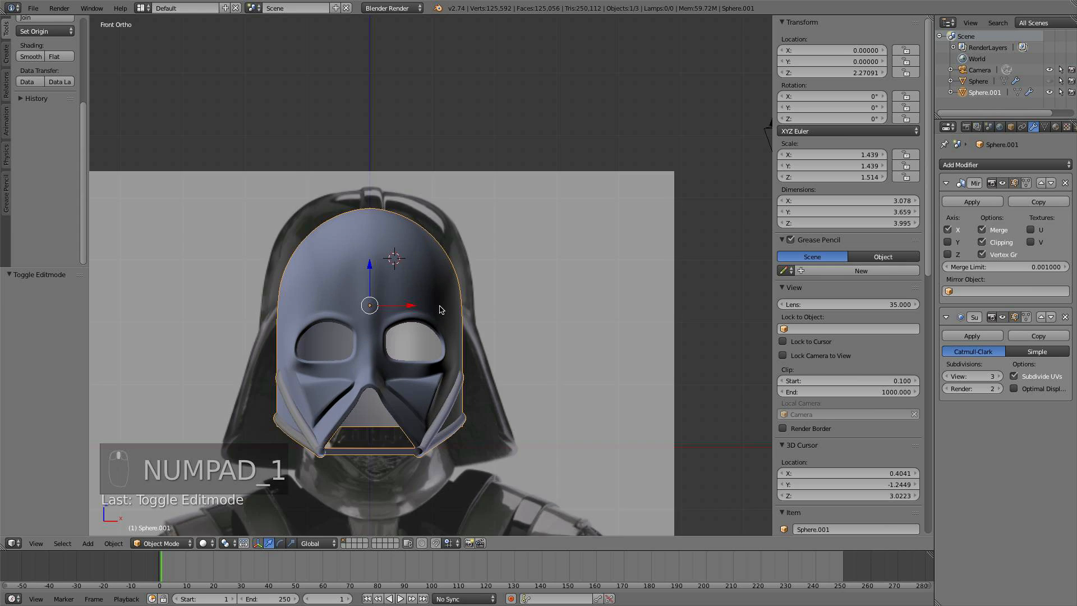
scroll(440, 309, up, 5)
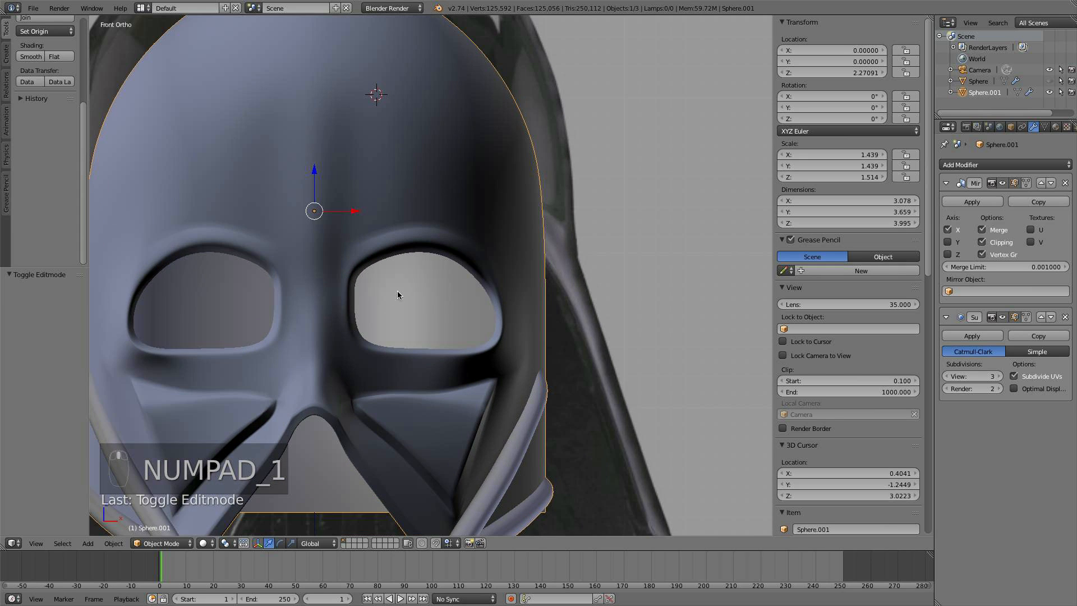
middle_drag(397, 295, 236, 318)
- Select the four vertices around the eye opening's lower outer corner and move them 0.081 on Y
key(Tab)
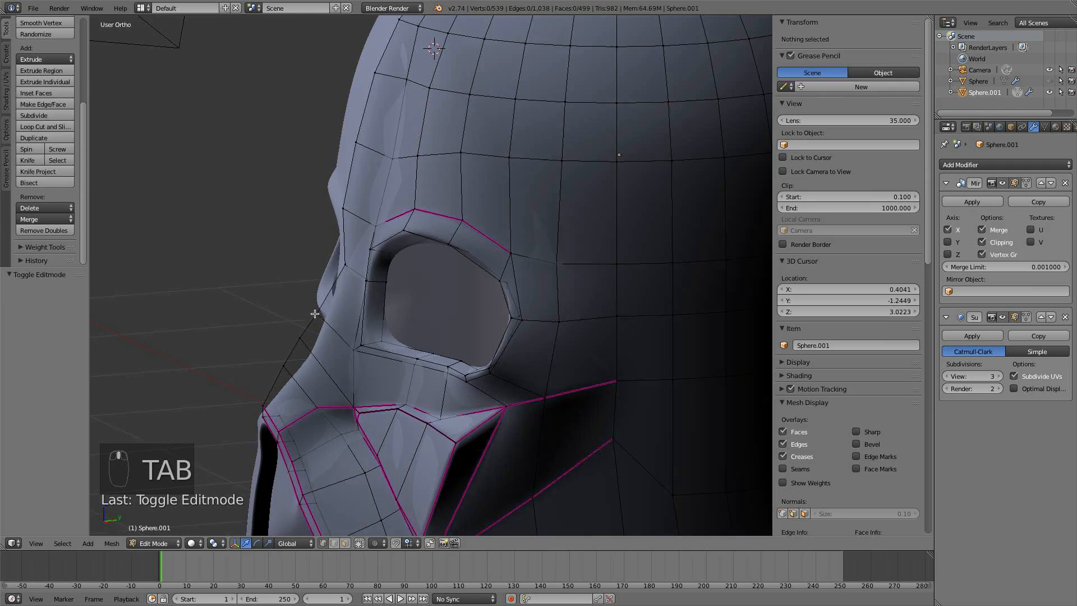
middle_drag(308, 310, 407, 340)
right_click(487, 370)
shift+right_click(488, 368)
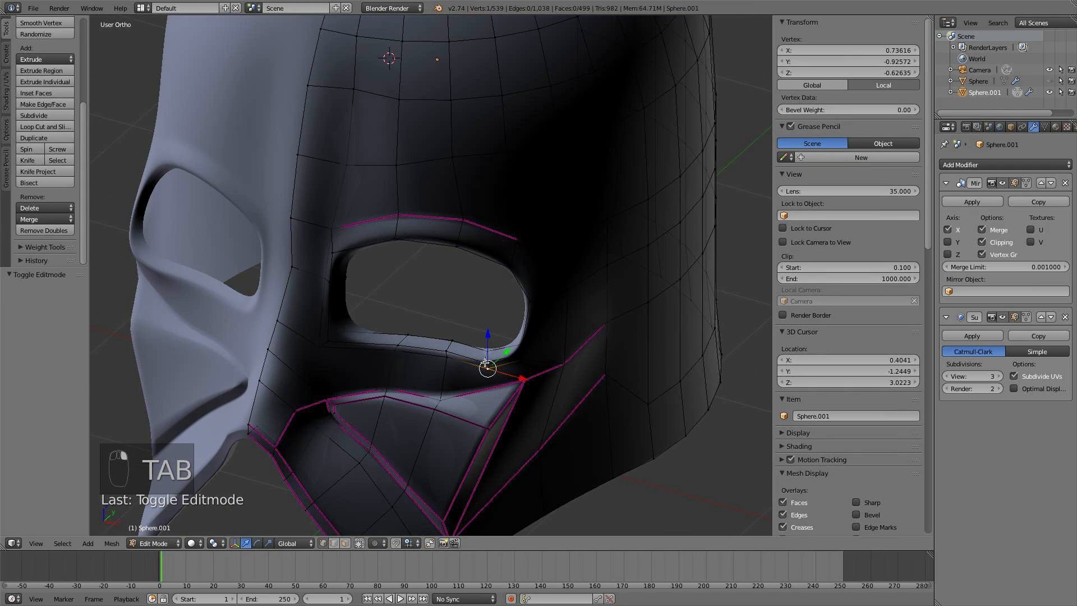
mouse_move(488, 368)
middle_down()
mouse_move(462, 375)
mouse_move(471, 371)
middle_up()
key(g)
key(y)
click(499, 387)
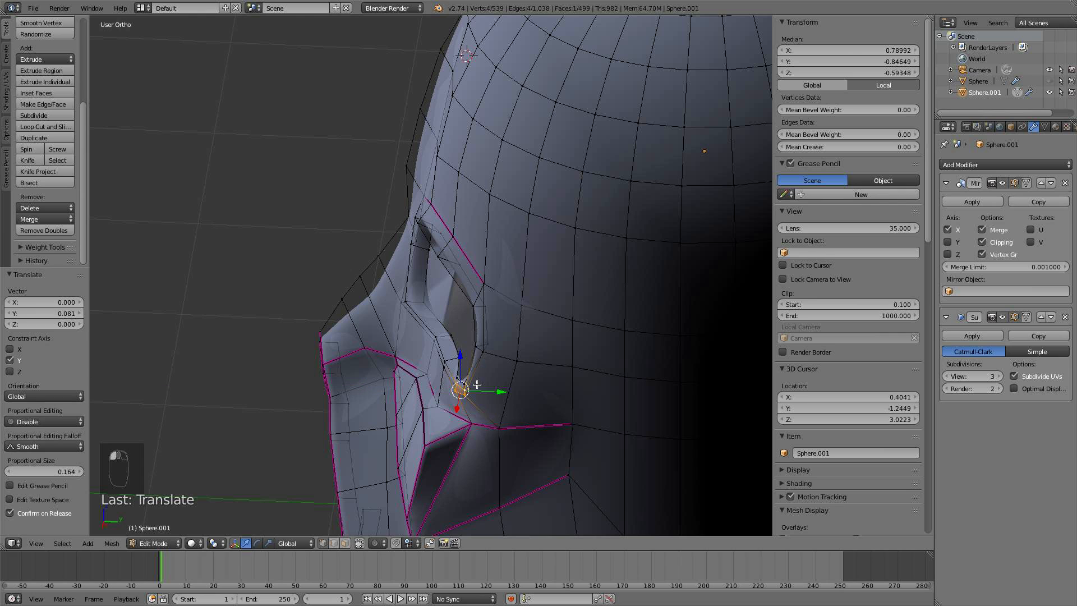
- Move two rim vertices at the eye's lower outer corner about 0.054 on Y and check the side view
key(g)
key(y)
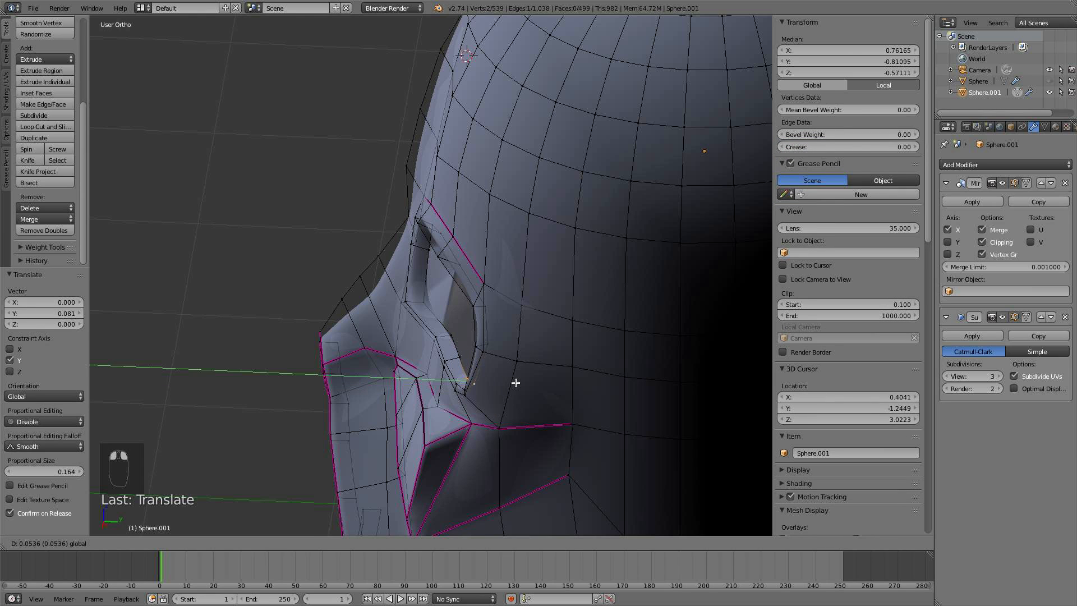
click(515, 382)
key(a)
key(Tab)
key(KP_3)
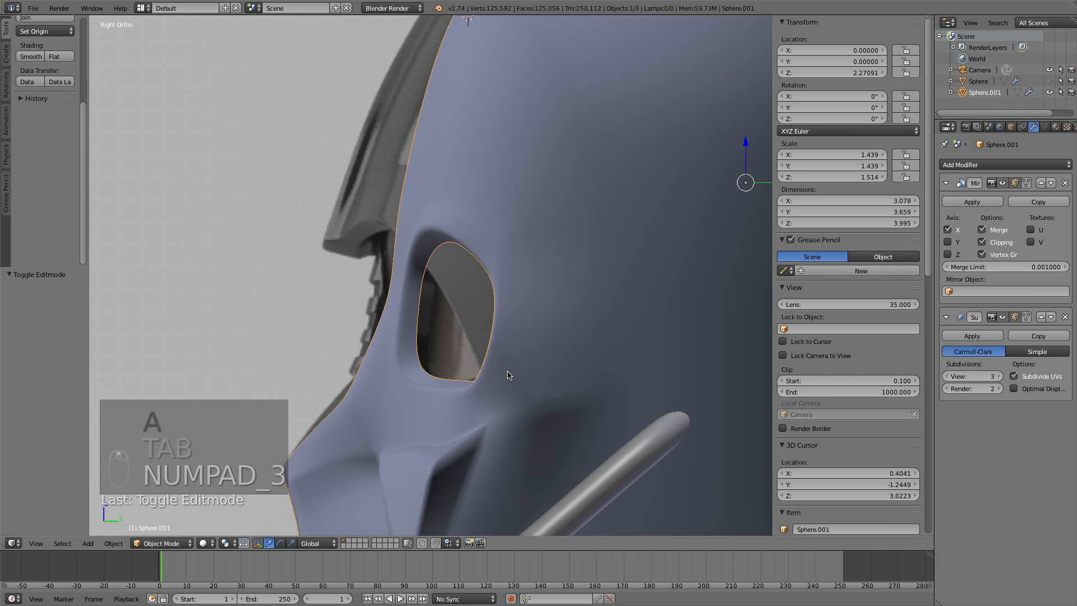
key(g)
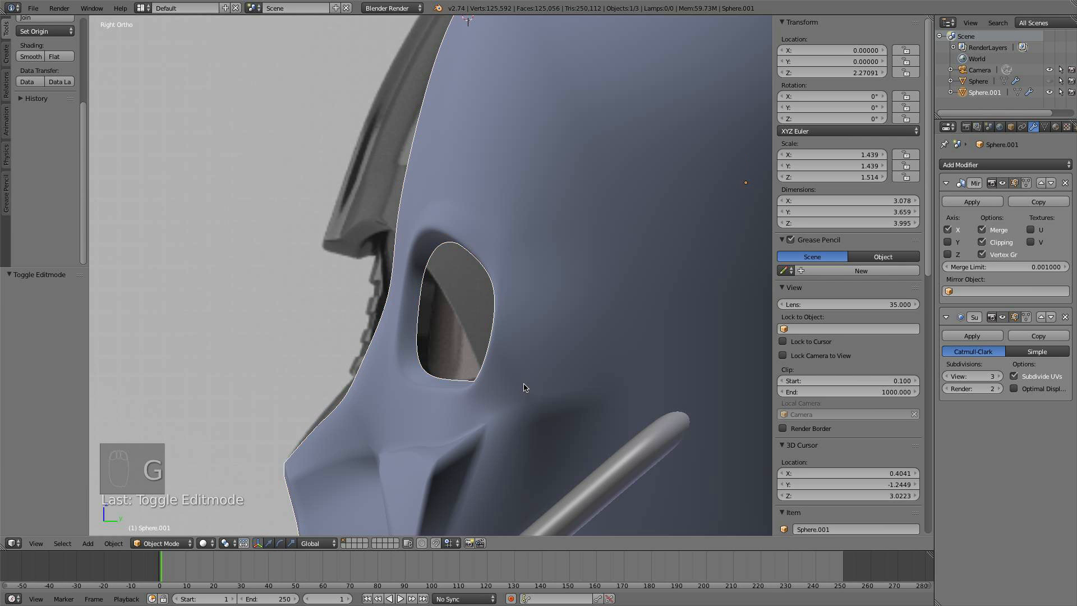
right_click(724, 481)
- Move the two outermost lower corner vertices 0.089 on Y with proportional editing enabled at size 0.218
key(Tab)
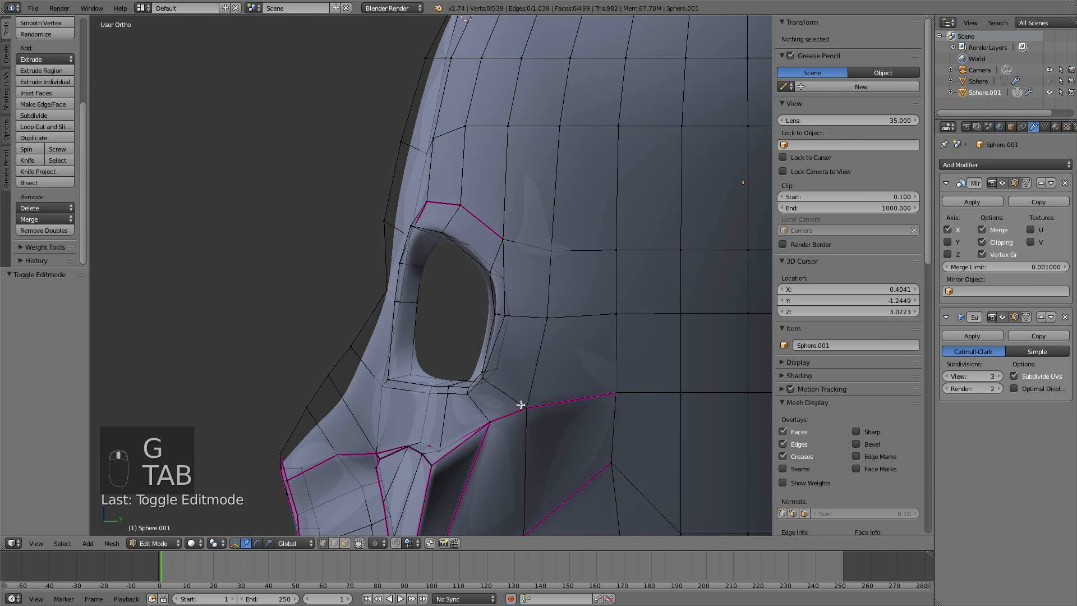
middle_drag(517, 403, 522, 418)
right_click(504, 400)
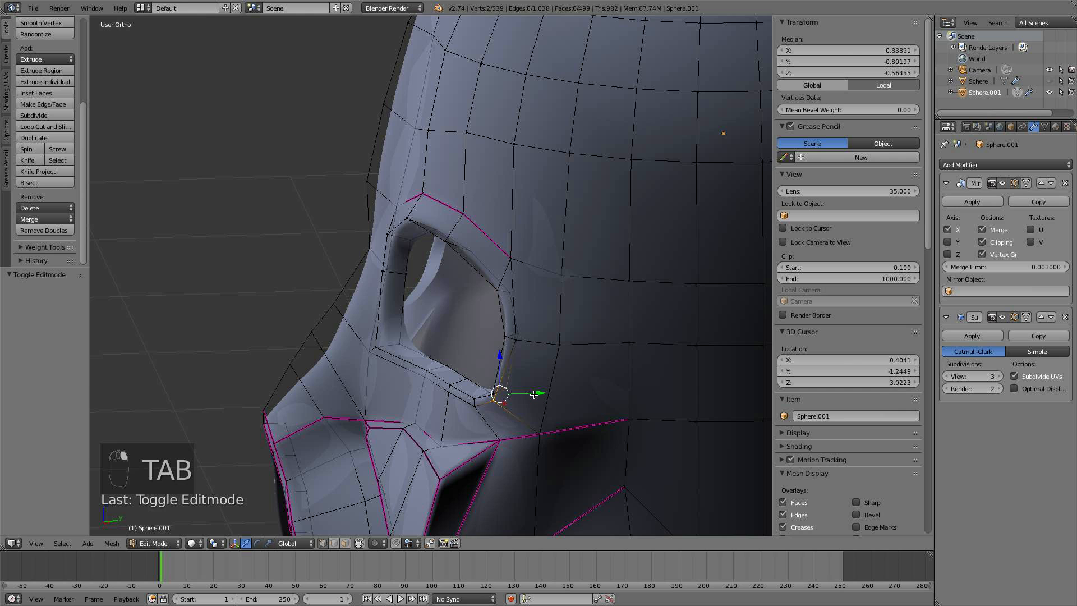
key(o)
drag(534, 395, 555, 391)
scroll(553, 390, up, 3)
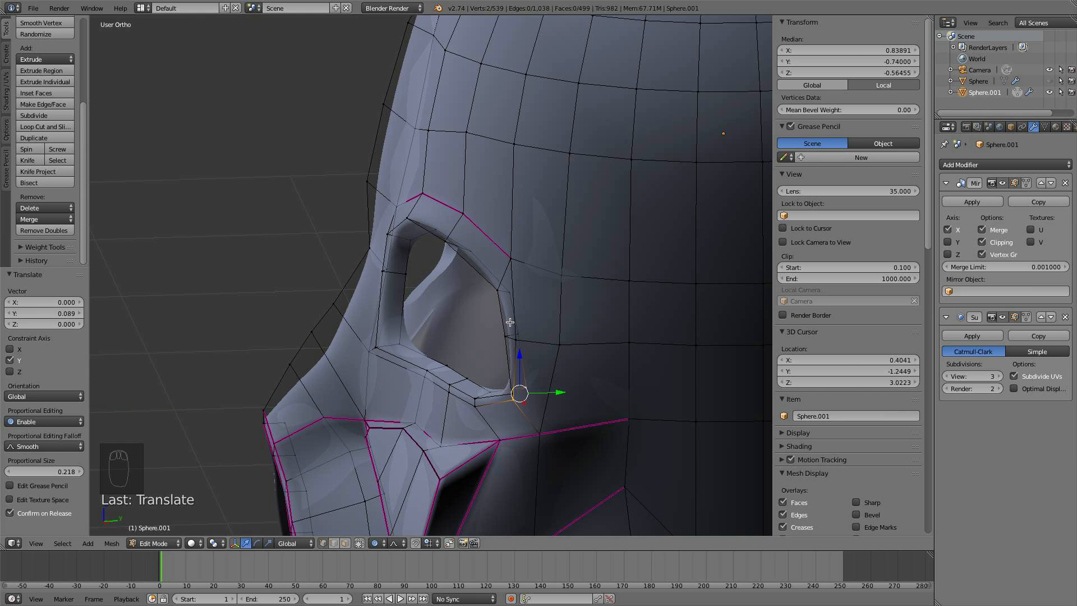
- Compare the eye opening with the side reference image in wireframe, clear the selection and inspect the shaded mask
key(KP_3)
key(z)
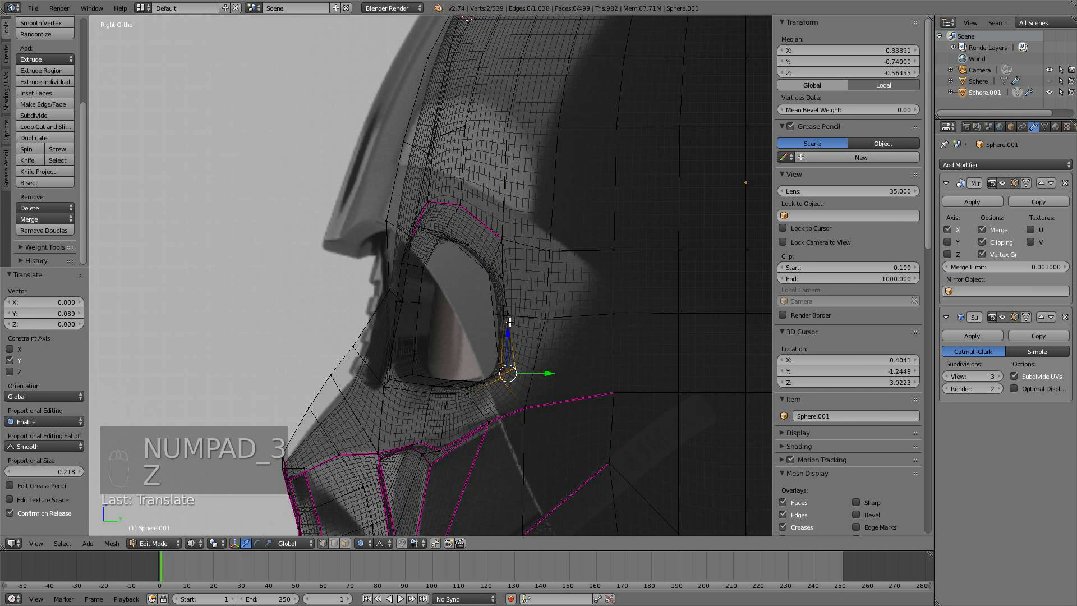
scroll(510, 325, up, 2)
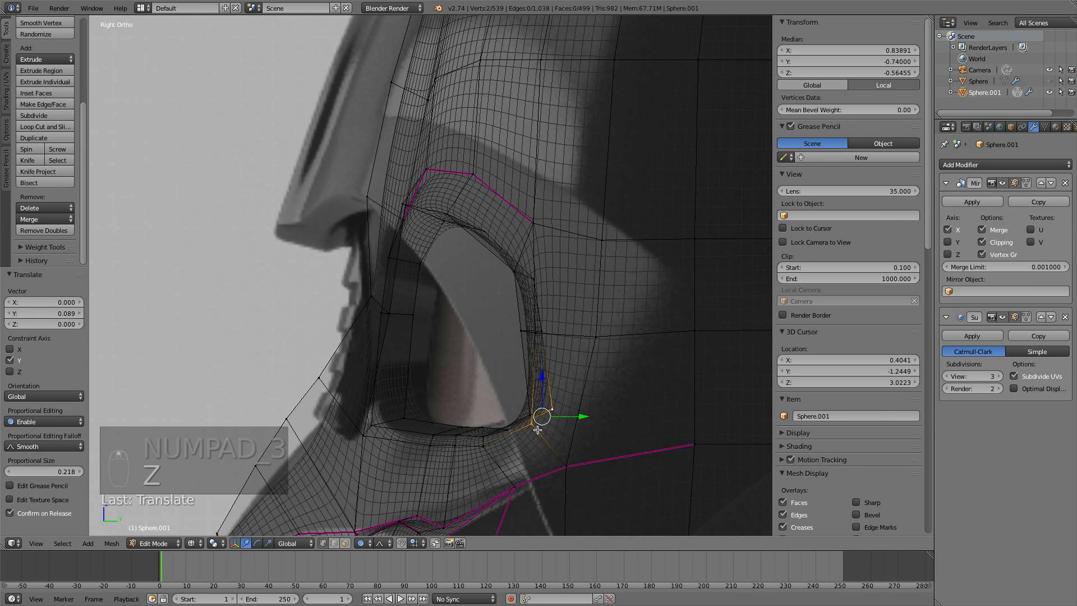
key(a)
key(Tab)
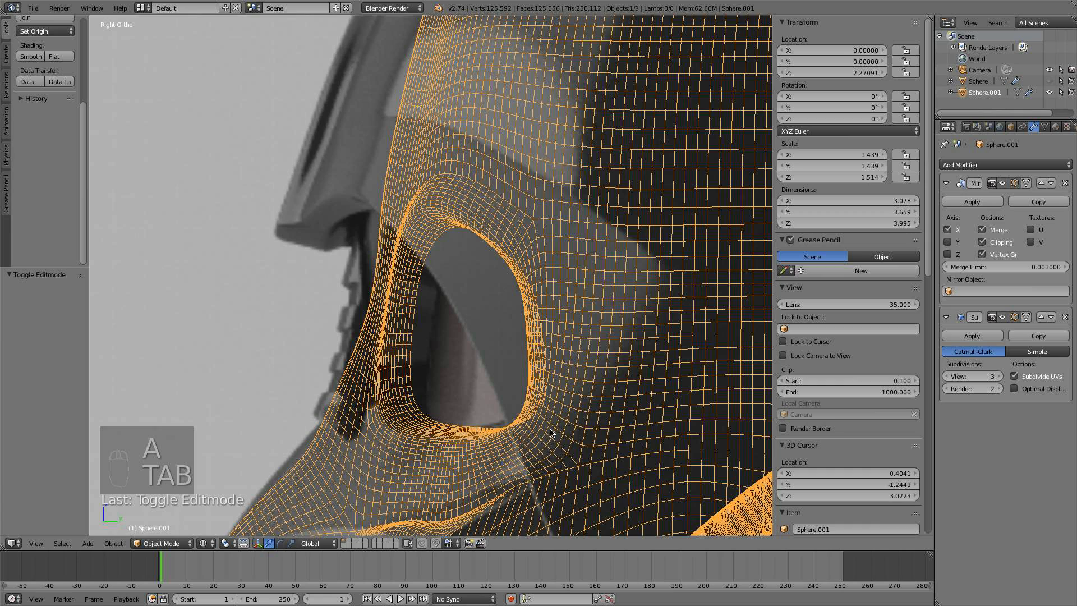
key(z)
mouse_move(548, 435)
middle_down()
mouse_move(692, 447)
mouse_move(627, 409)
mouse_move(433, 391)
mouse_move(395, 411)
mouse_move(460, 405)
middle_up()
scroll(628, 409, down, 5)
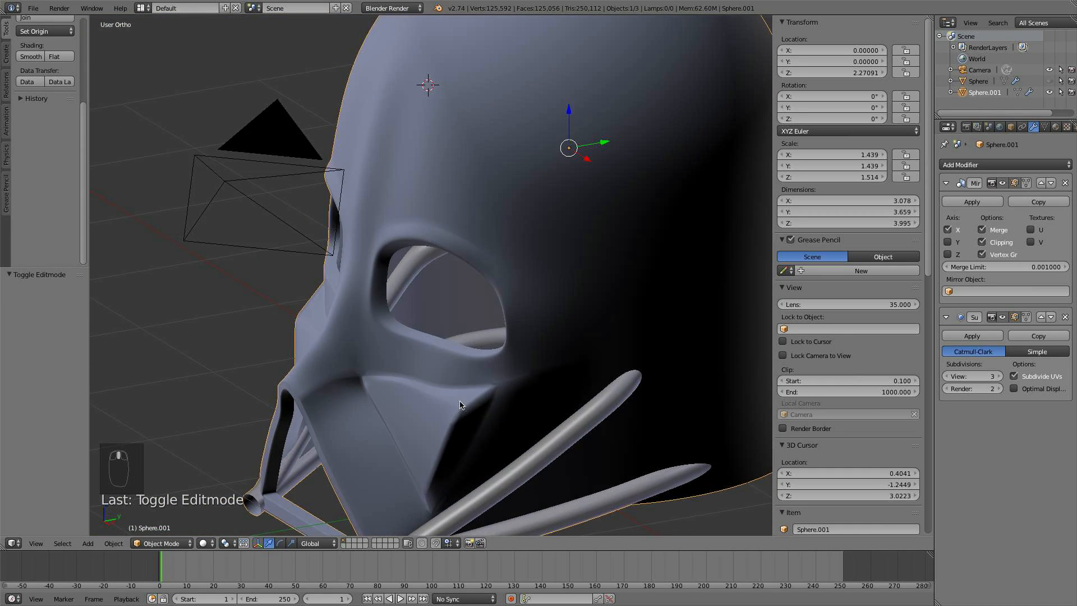
- Select a vertex along the eye opening's lower rim for editing
scroll(460, 405, up, 5)
key(Tab)
right_click(467, 372)
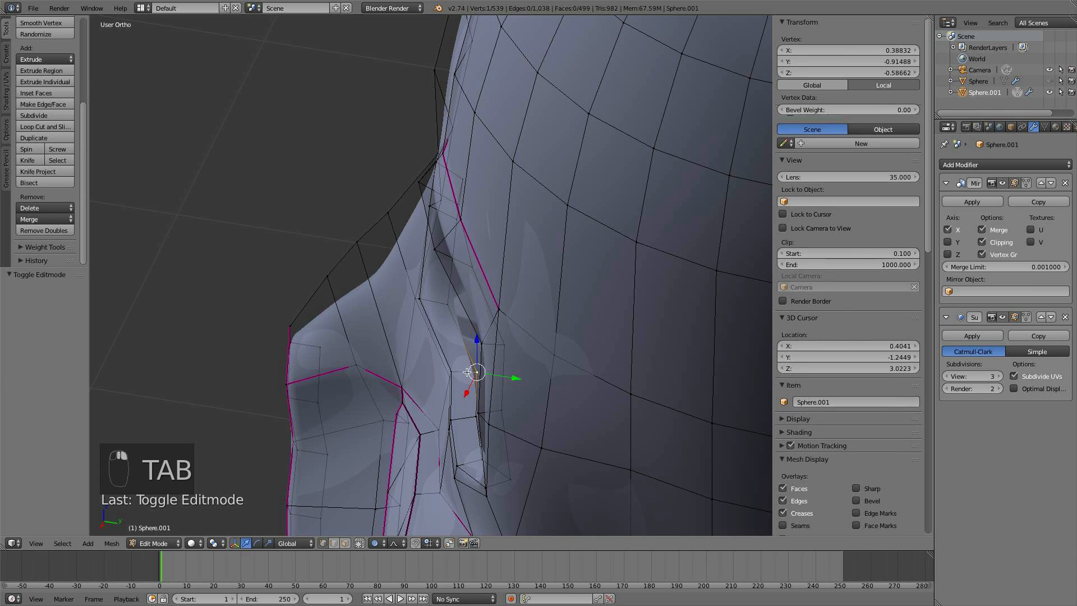
- Move the two selected vertices on the eye opening's lower rim -0.047 along Y and return to Object Mode
shift+right_click(447, 371)
key(g)
key(y)
click(491, 375)
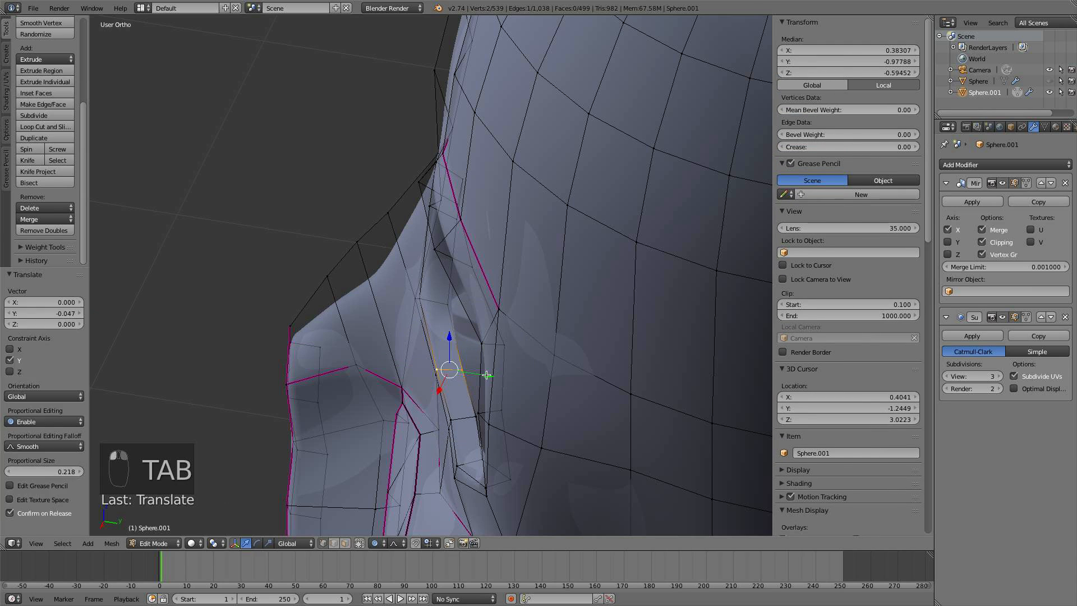
key(a)
key(a)
key(Tab)
scroll(493, 397, down, 6)
middle_drag(493, 396, 641, 339)
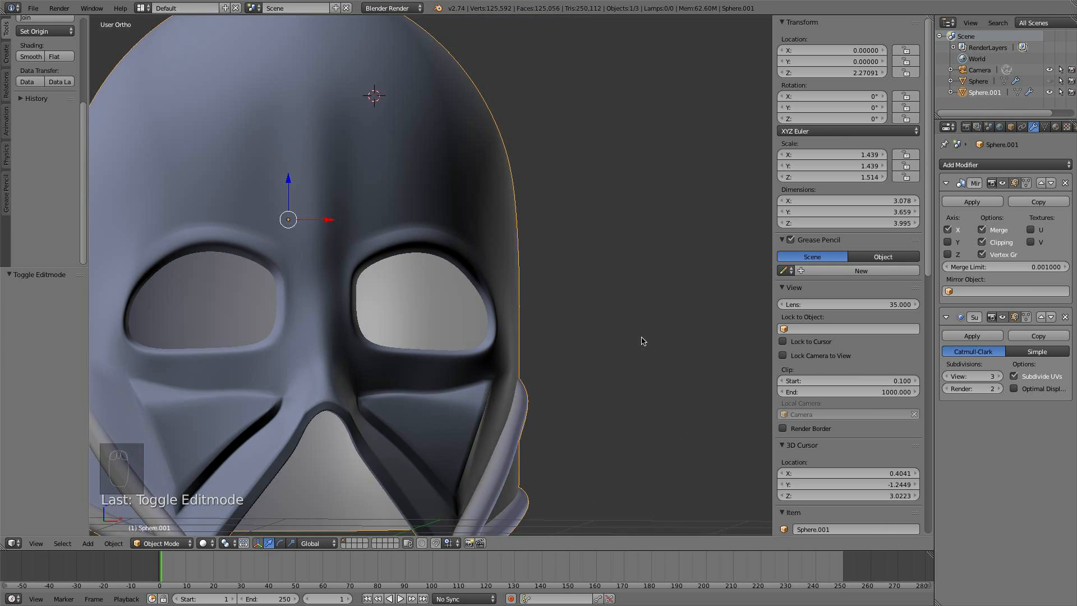
- In front view, shift the three vertices at the eye opening's lower inner corner toward the nose along X
key(KP_1)
scroll(428, 372, up, 2)
scroll(415, 371, up, 1)
shift+middle_drag(431, 345, 453, 307)
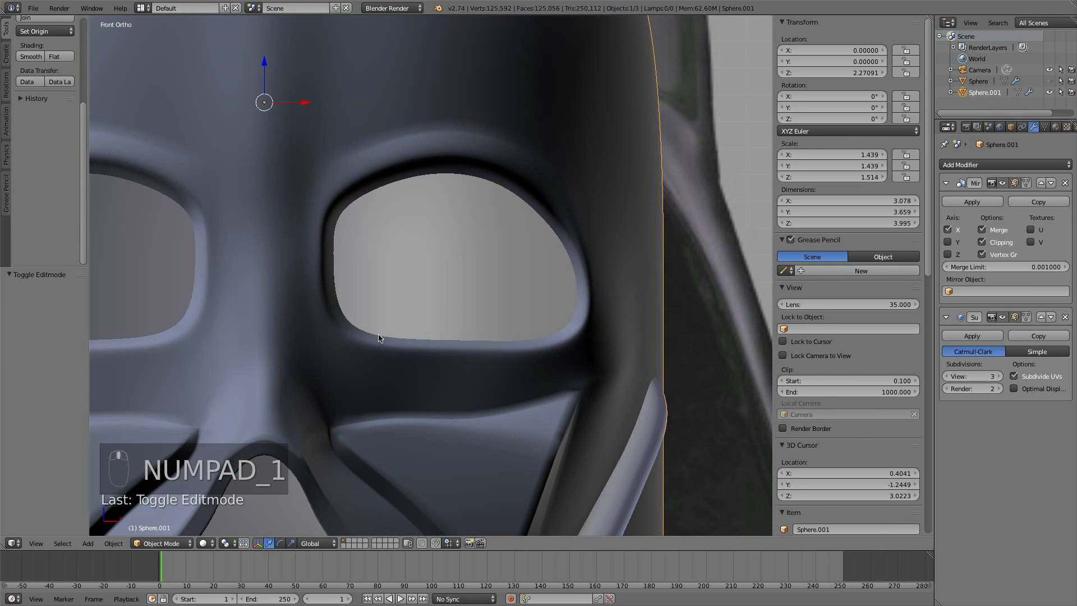
key(Tab)
alt+right_click(324, 339)
alt+right_click(330, 333)
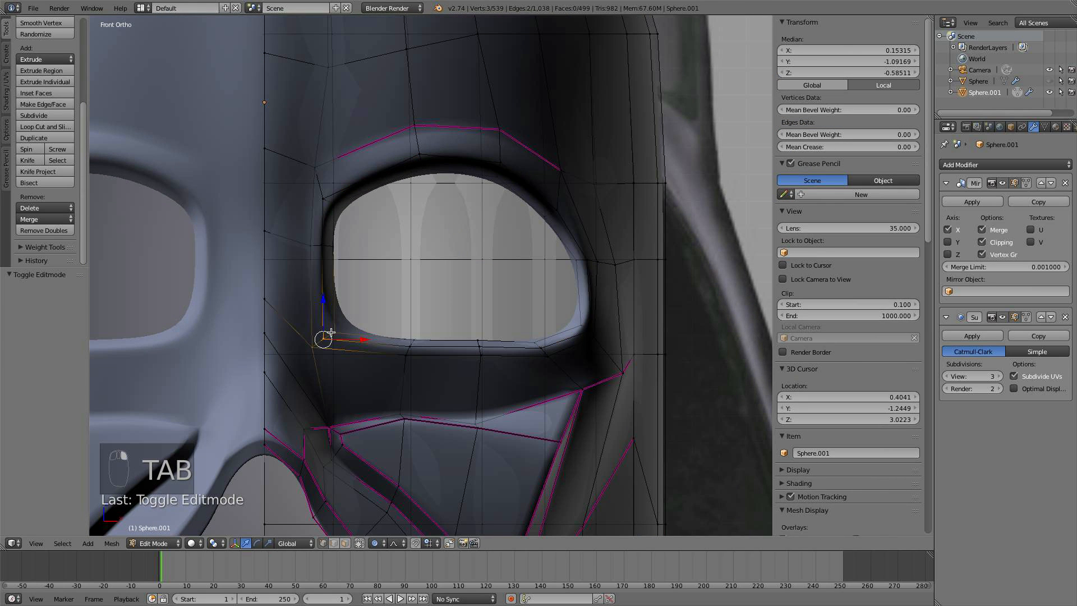
scroll(351, 332, down, 2)
key(g)
key(x)
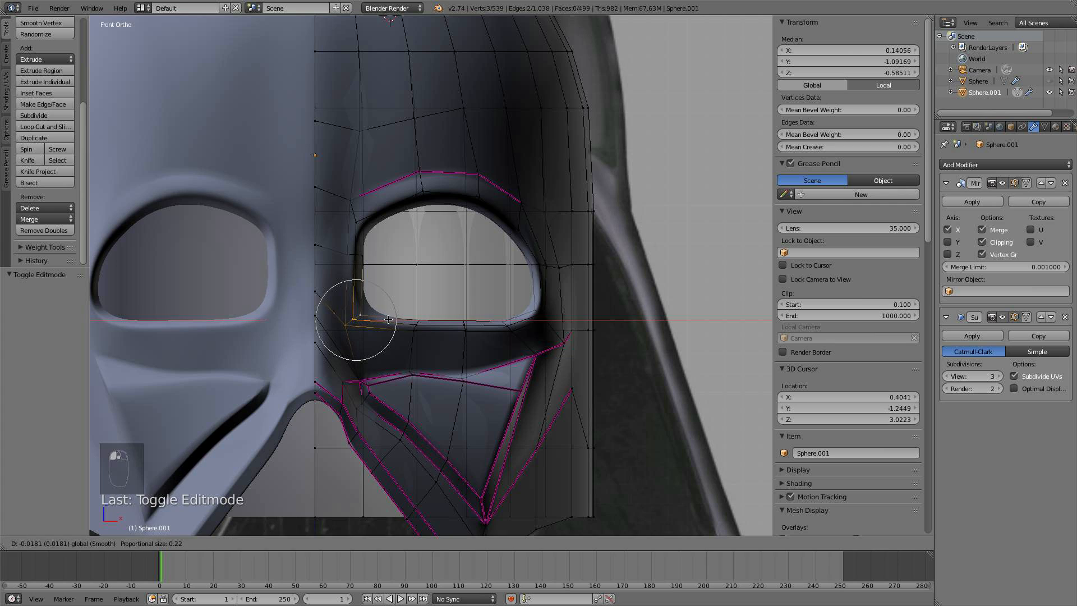
click(367, 317)
- Move the eye's lower inner corner vertex -0.045 along X and about -0.039 along Z, using a 0.42 proportional size for the Z move
right_click(362, 315)
key(g)
key(x)
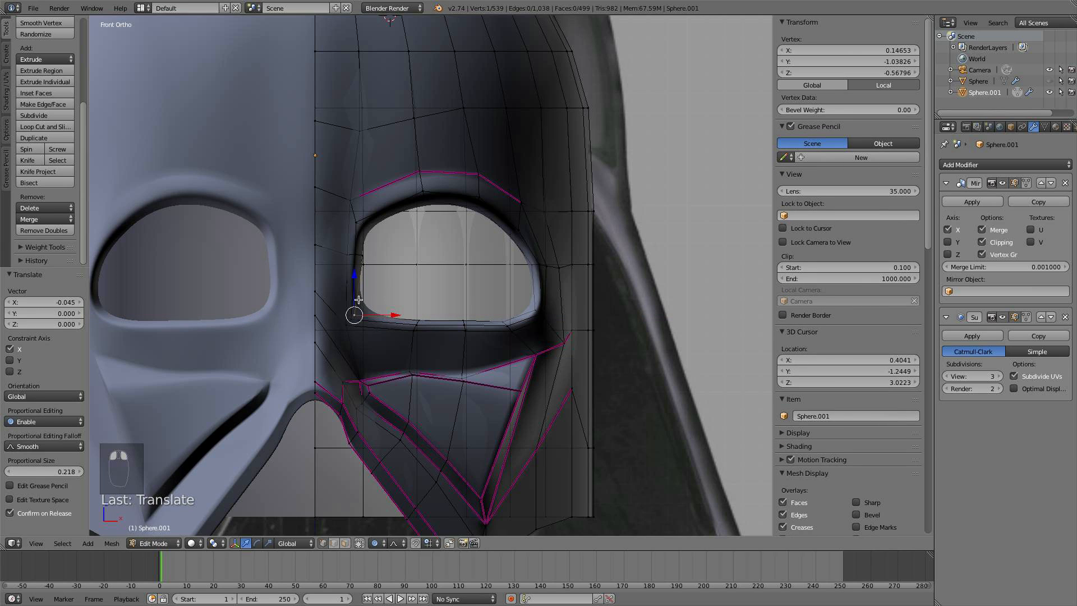
key(z)
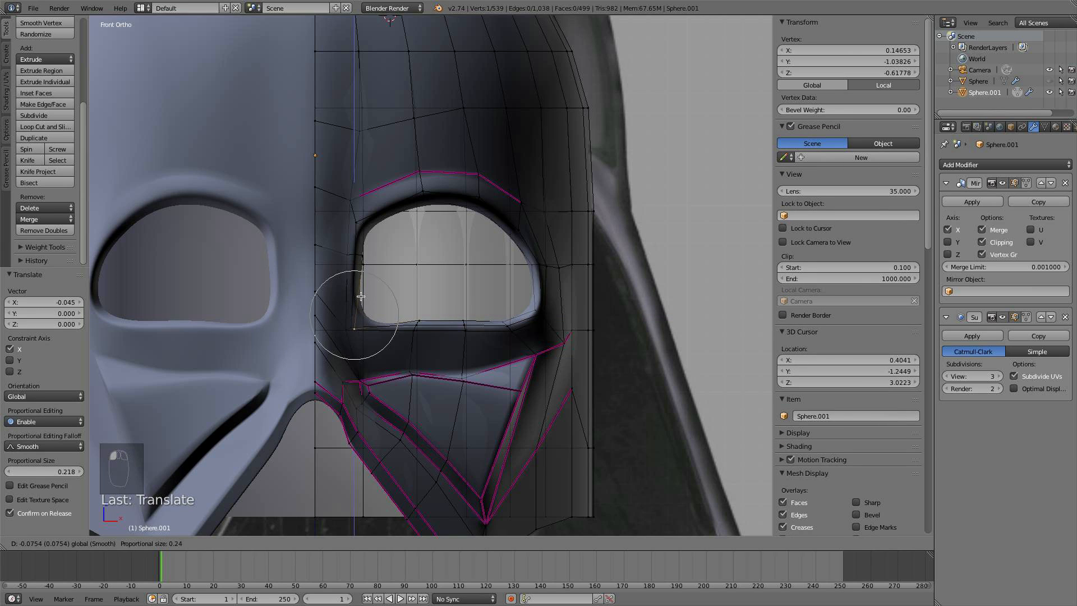
scroll(361, 296, down, 3)
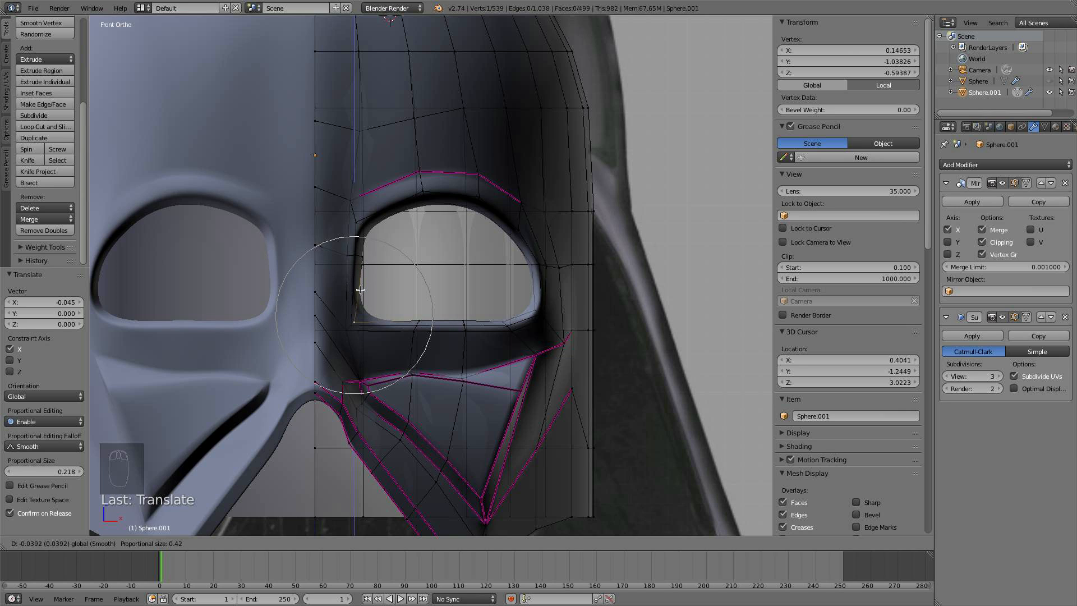
click(360, 289)
key(a)
key(space)
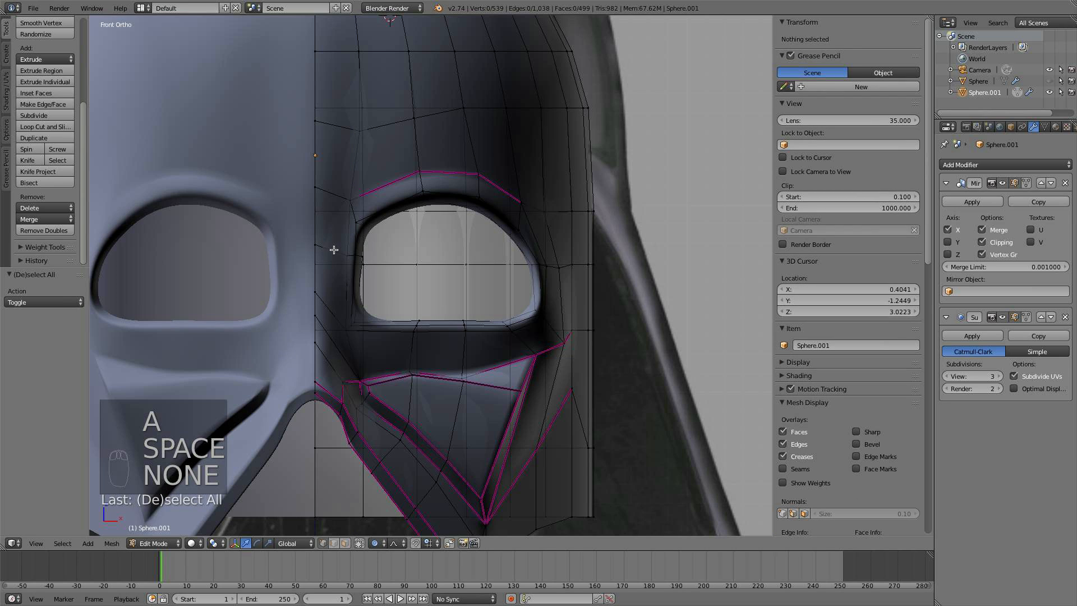
- Shift the nose-bridge edge row -0.069 along X and nudge the eye's lower inner corner vertex about -0.018 along X
alt+right_click(348, 254)
key(g)
key(x)
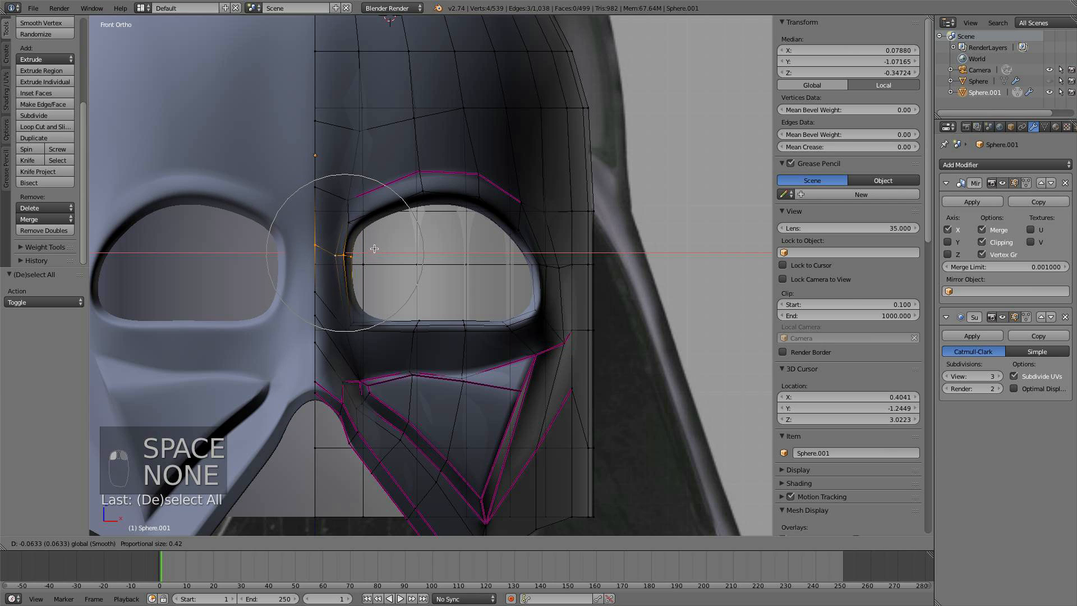
click(373, 248)
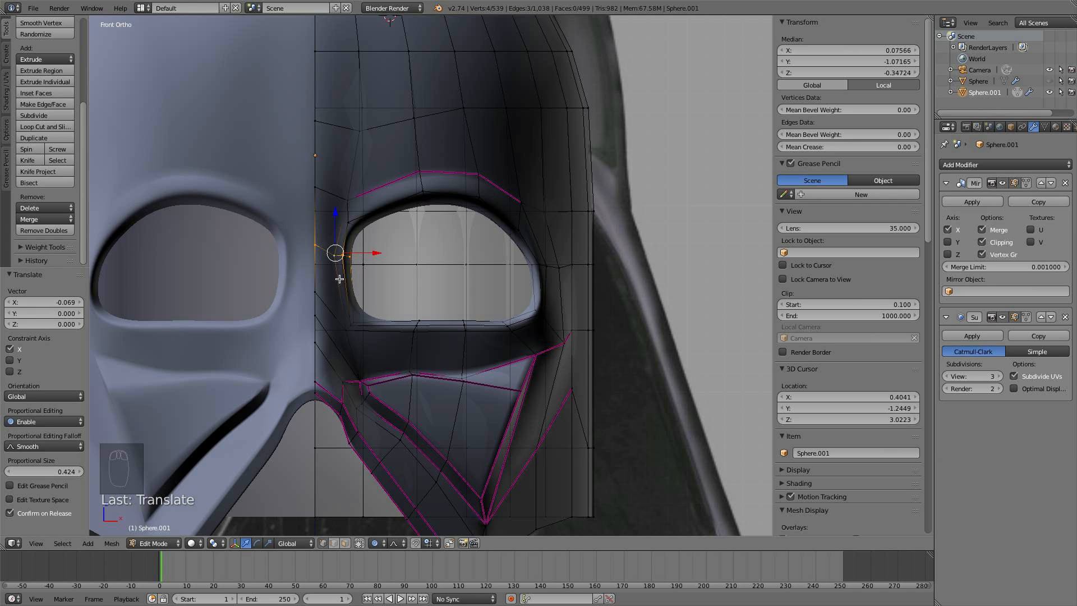
right_click(353, 322)
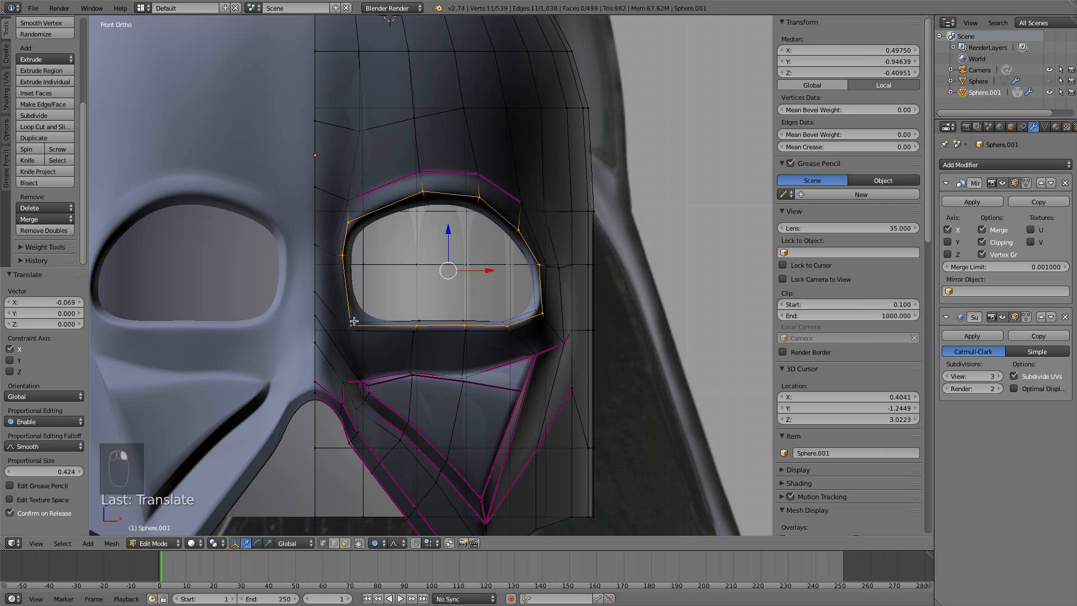
key(a)
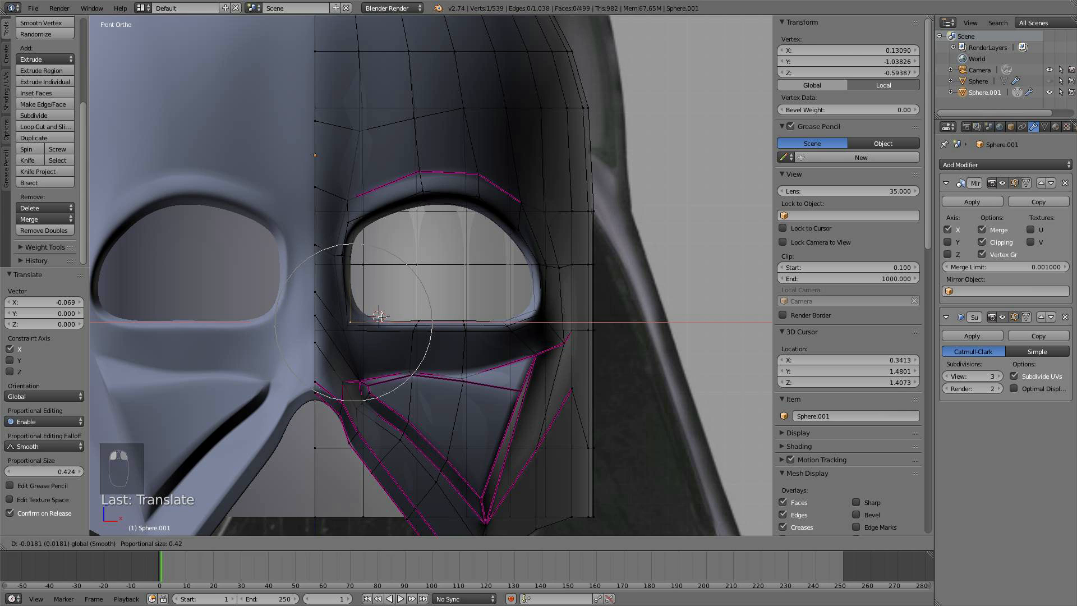
key(Tab)
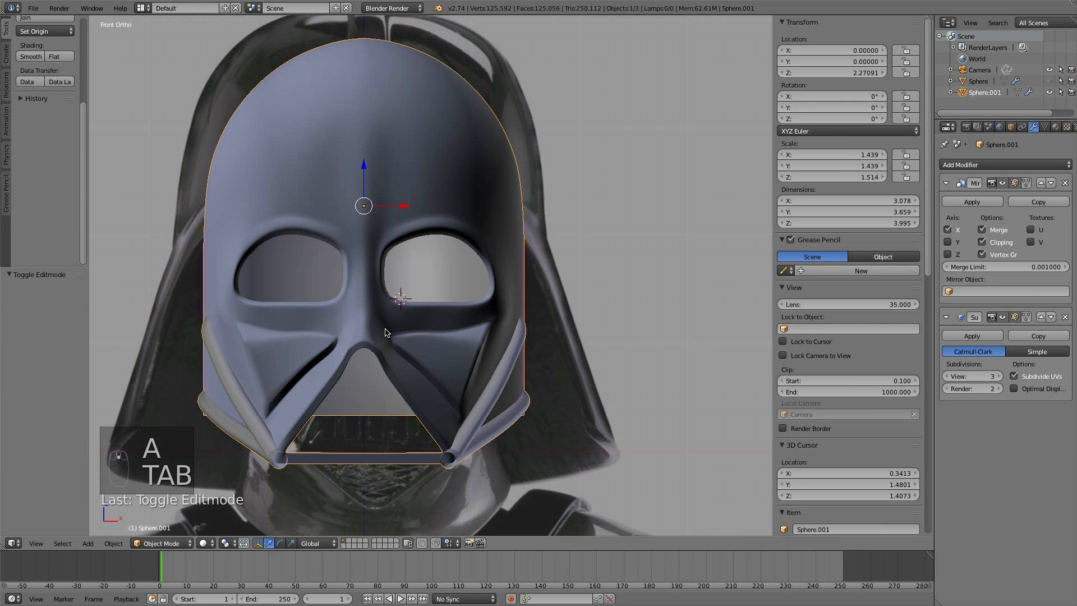
- Examine the shape of the eye openings on the whole mask, from the front and at an angle
scroll(386, 332, up, 4)
key(Tab)
right_click(348, 222)
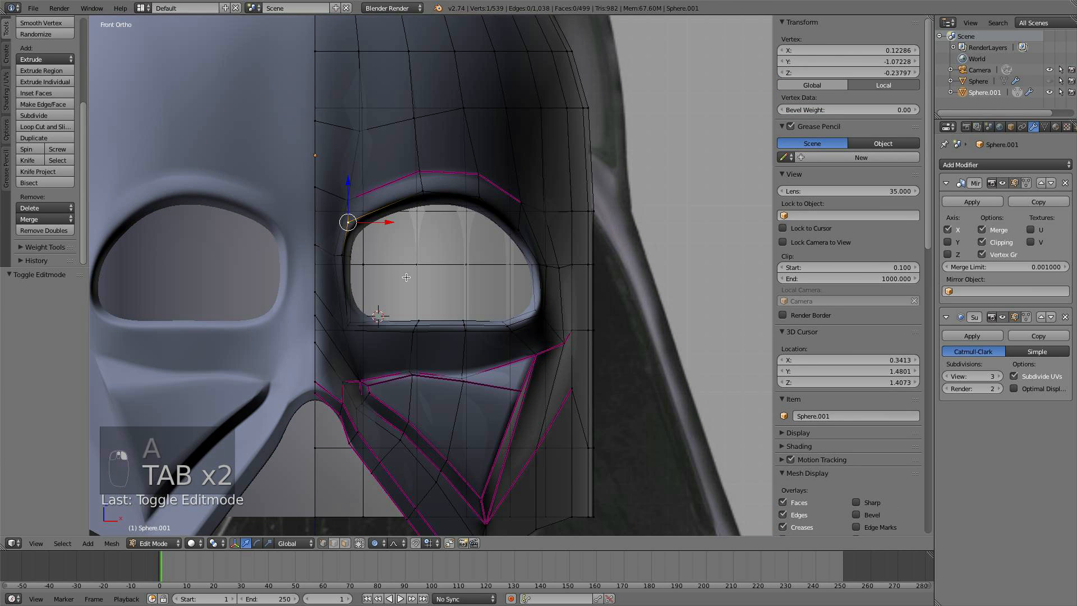
key(a)
key(a)
key(a)
key(Tab)
middle_drag(377, 312, 463, 304)
scroll(463, 304, down, 3)
key(KP_1)
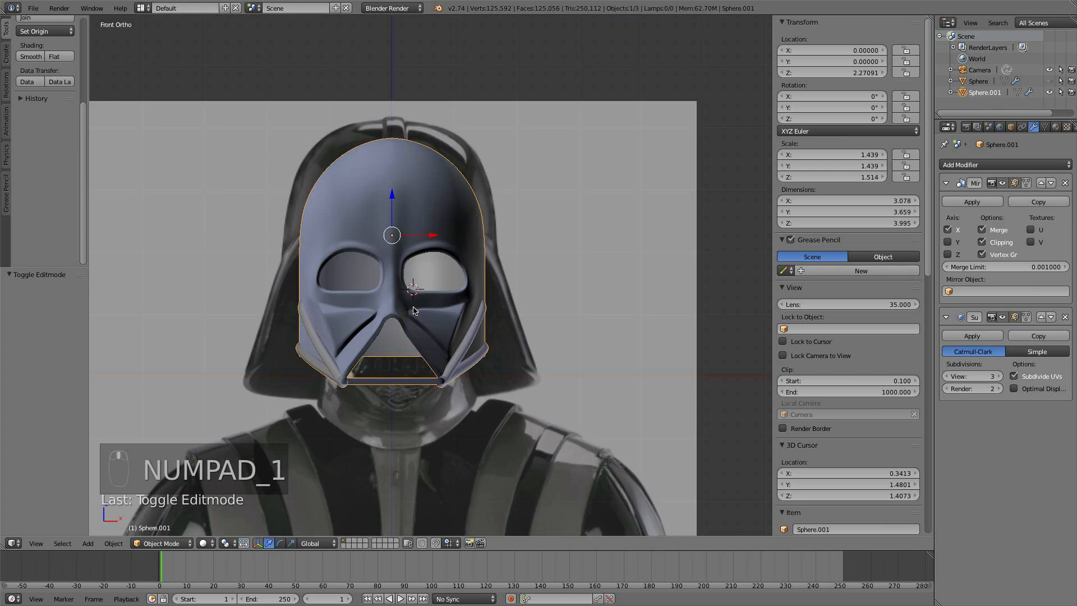
- Move the vertex on the nose side of the eye opening -0.030 along Y with a proportional size of 0.084
scroll(415, 310, up, 6)
key(Tab)
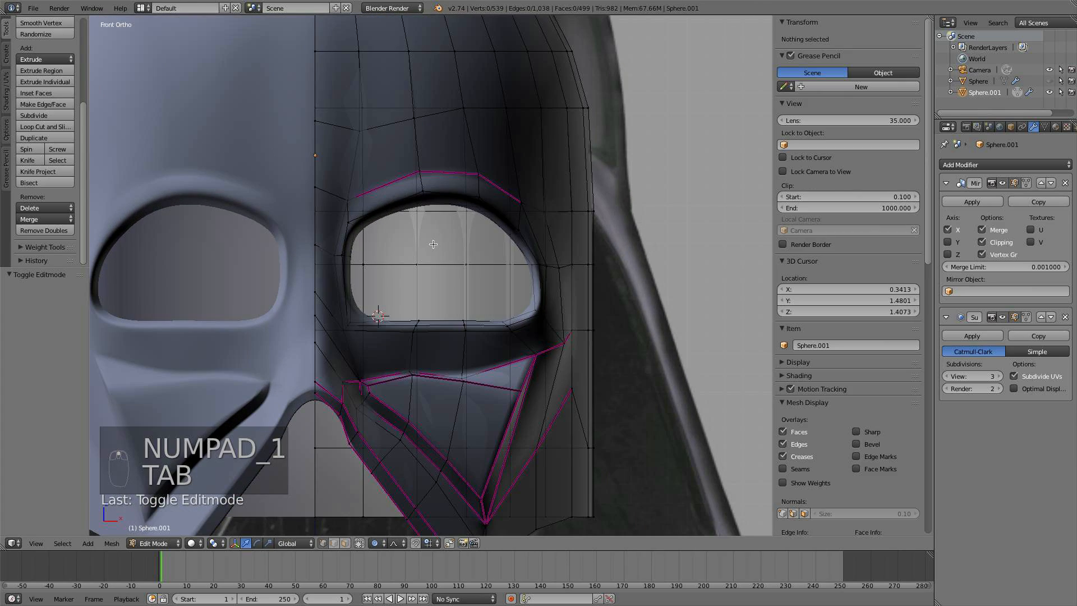
middle_drag(433, 244, 316, 170)
right_click(310, 210)
key(g)
key(y)
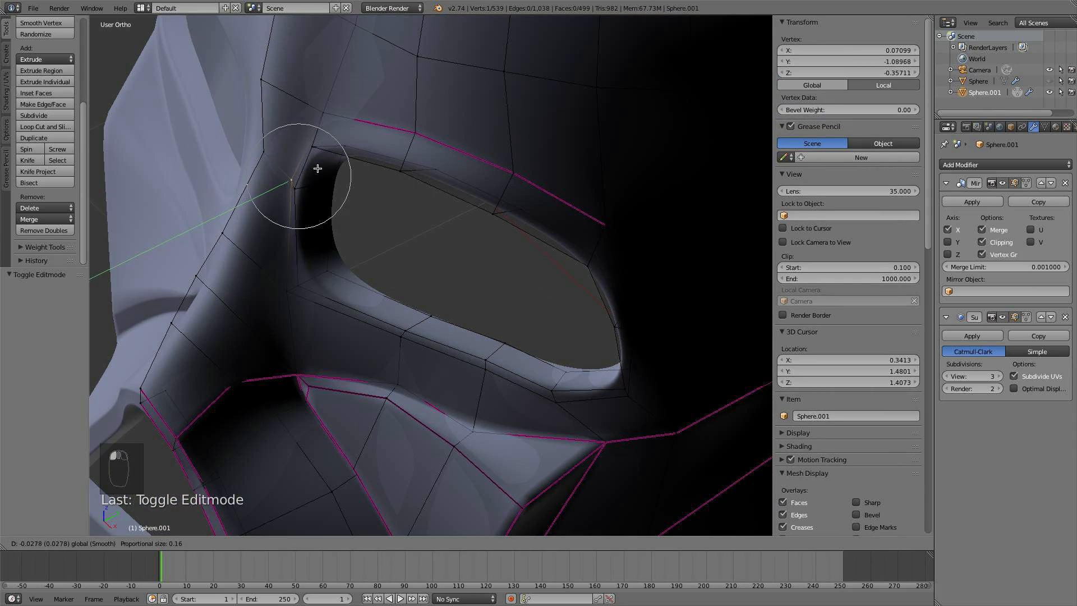
scroll(316, 167, up, 4)
click(316, 167)
- Slide the nose-side eye vertex along its edge and reposition it freely by about -0.054, -0.006, -0.003
middle_drag(316, 167, 267, 197)
key(g)
key(g)
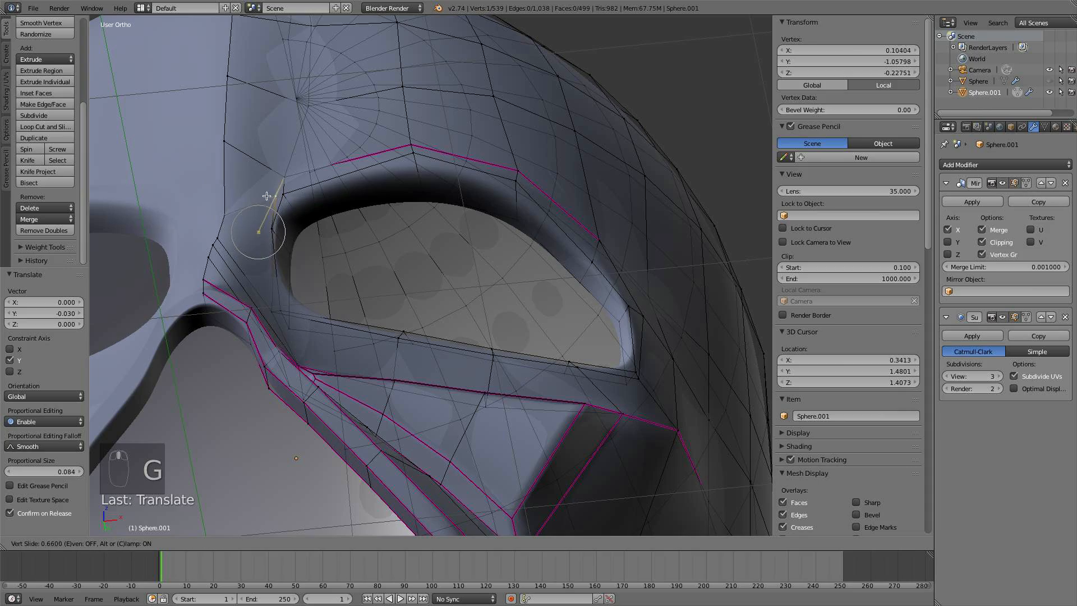
click(246, 216)
middle_drag(246, 216, 368, 271)
key(g)
click(242, 198)
- Move the inner eye rim vertex 0.036 along Y and reposition it freely by about 0.010, -0.039, -0.022
right_click(316, 198)
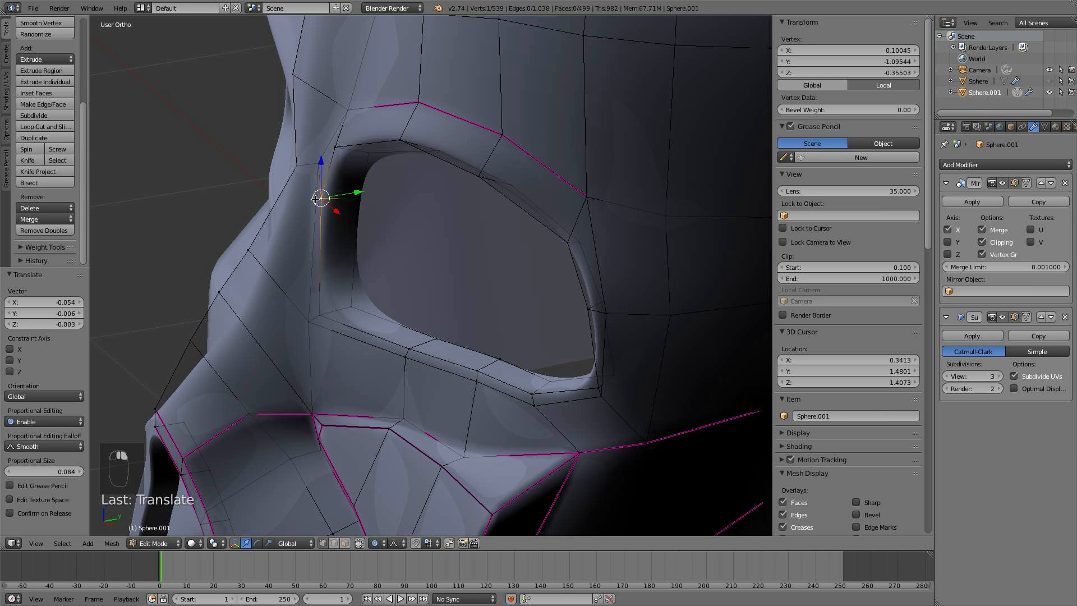
drag(362, 191, 385, 140)
middle_drag(335, 129, 302, 182)
key(g)
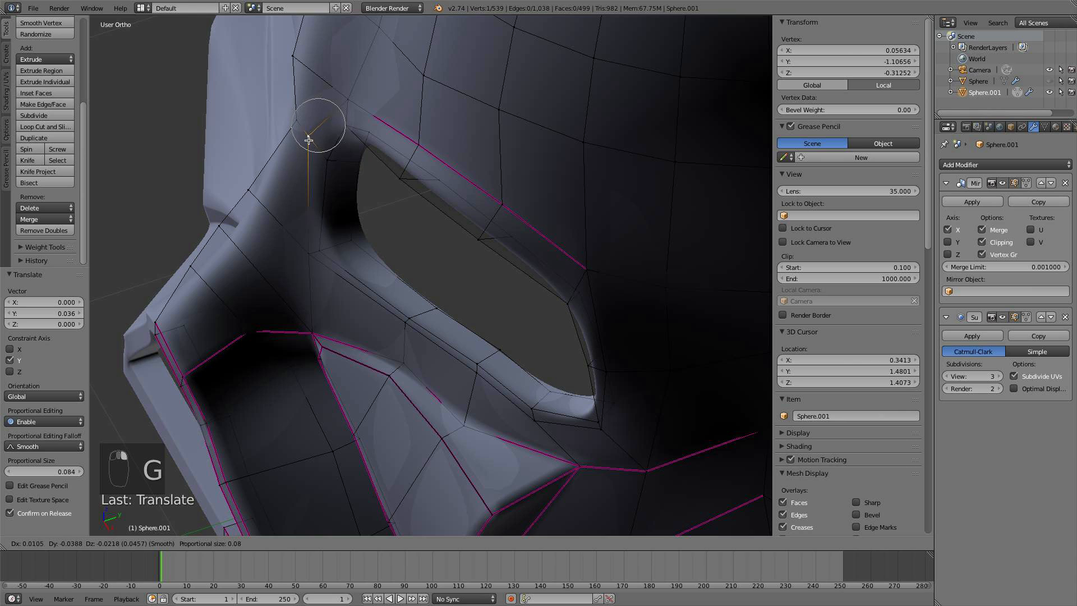
click(308, 140)
- Reposition the vertices at the eye opening's lower inner corner to round it, and return to Object Mode
middle_drag(308, 141, 339, 184)
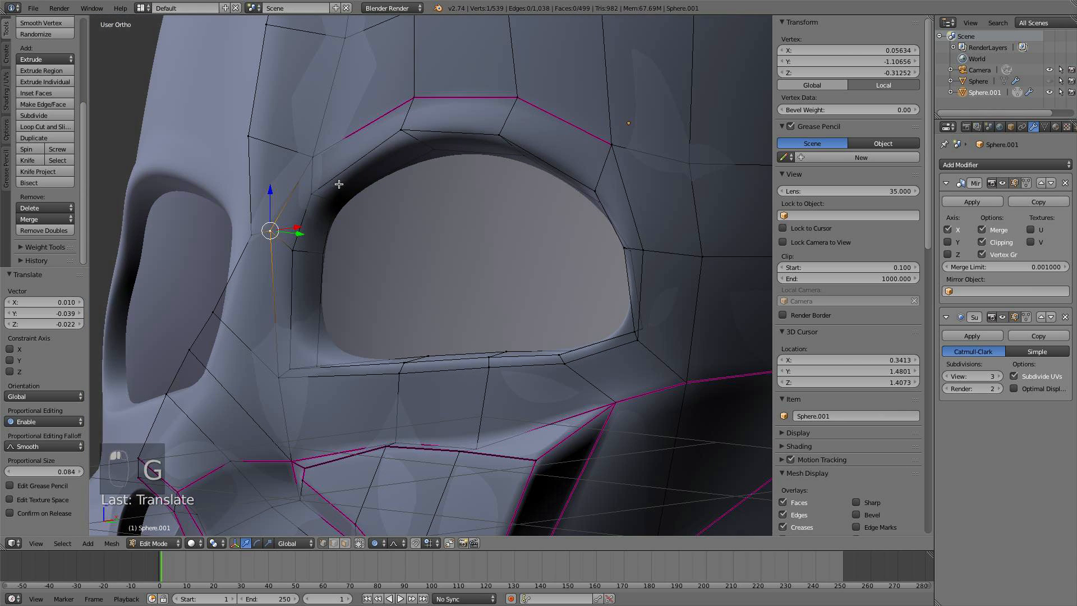
right_click(270, 375)
key(g)
click(288, 366)
key(g)
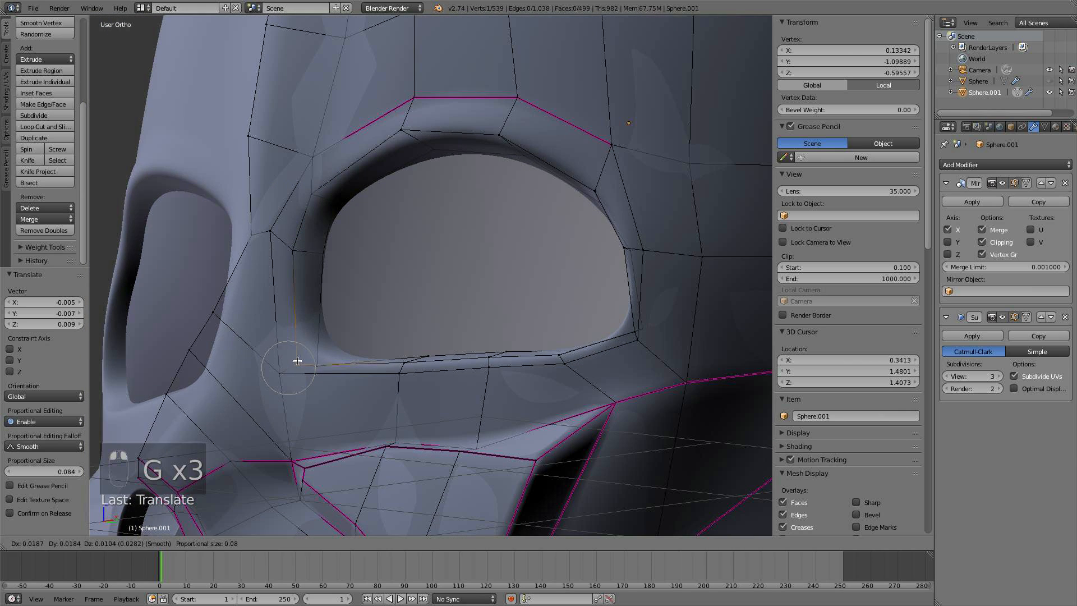
click(295, 365)
key(g)
click(323, 358)
scroll(323, 358, down, 4)
key(a)
key(Tab)
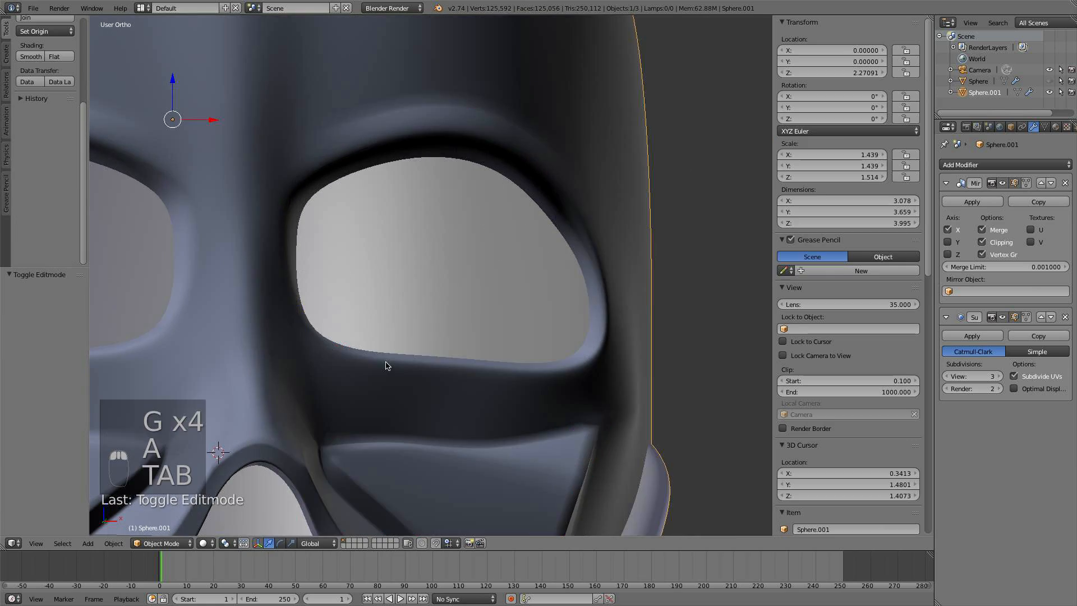
- Edge-slide the row of edges between the nose bridge and the eye opening by a factor of 0.224
scroll(336, 365, down, 6)
key(KP_1)
scroll(359, 331, up, 7)
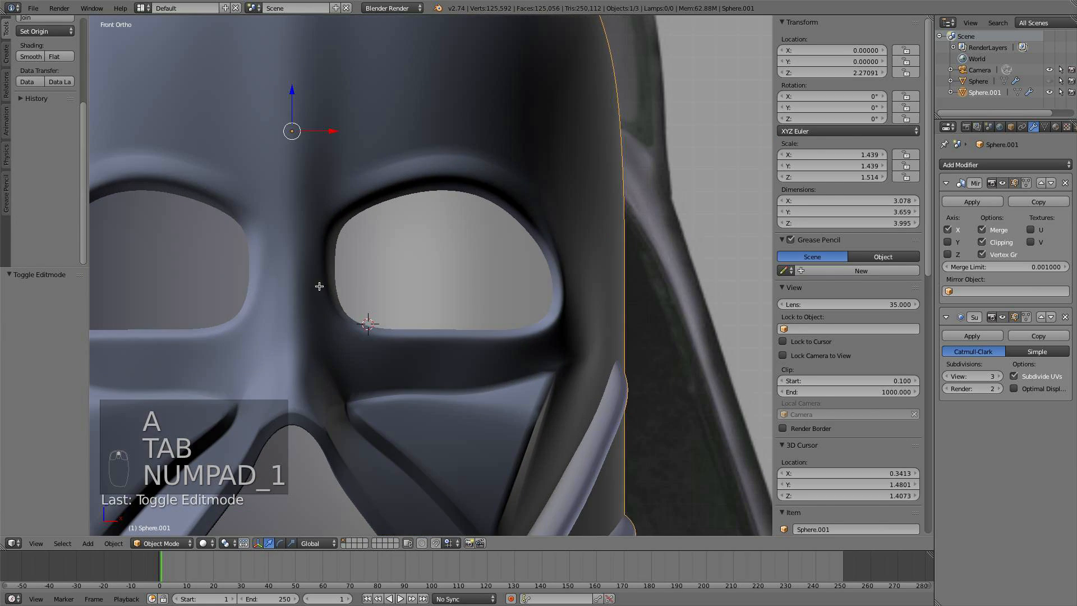
key(Tab)
middle_drag(339, 322, 316, 250)
alt+right_click(308, 240)
scroll(315, 250, down, 3)
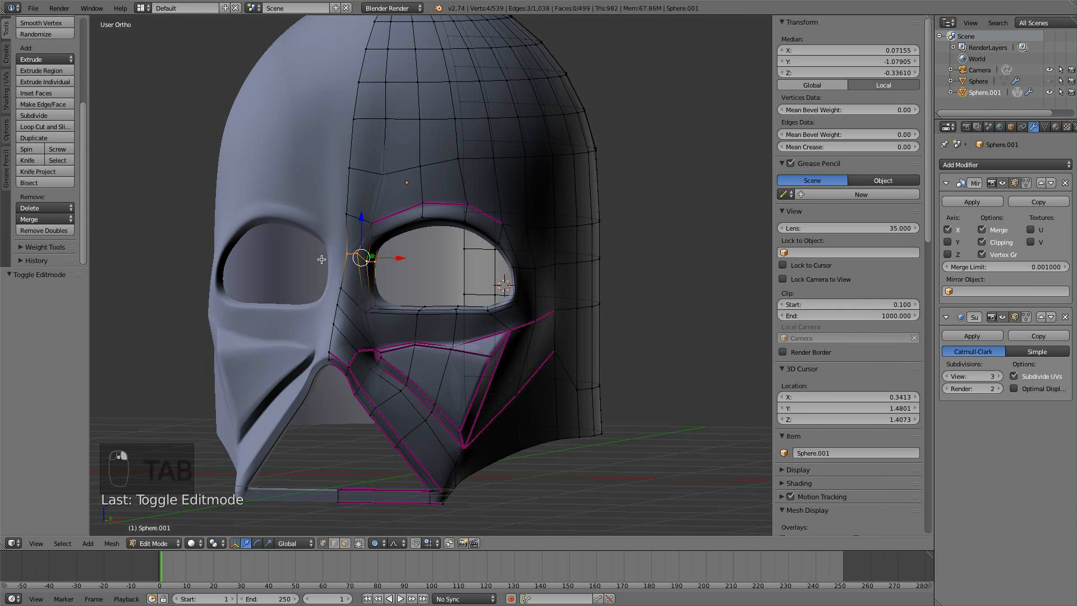
key(g)
key(g)
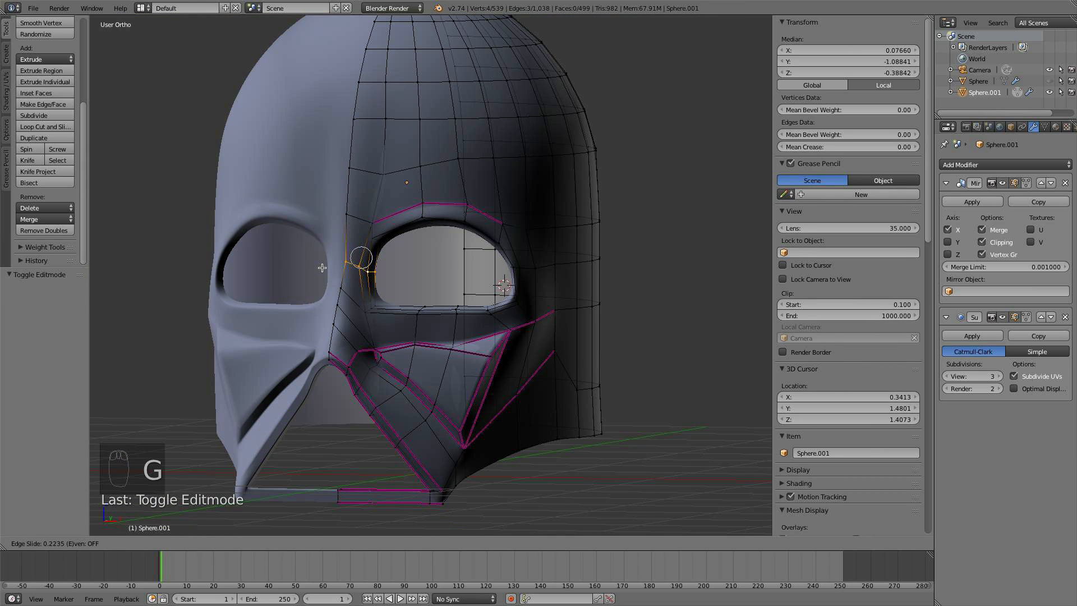
click(322, 268)
- Slide the same nose-bridge edge row down toward the eye's lower corner by a factor of -0.655
middle_drag(322, 267, 358, 276)
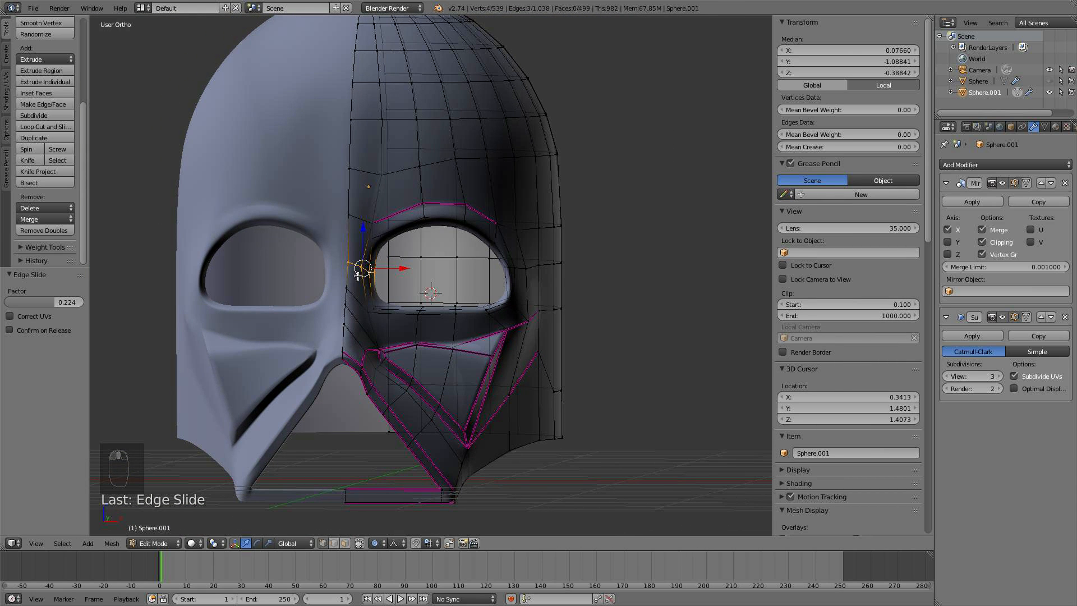
key(g)
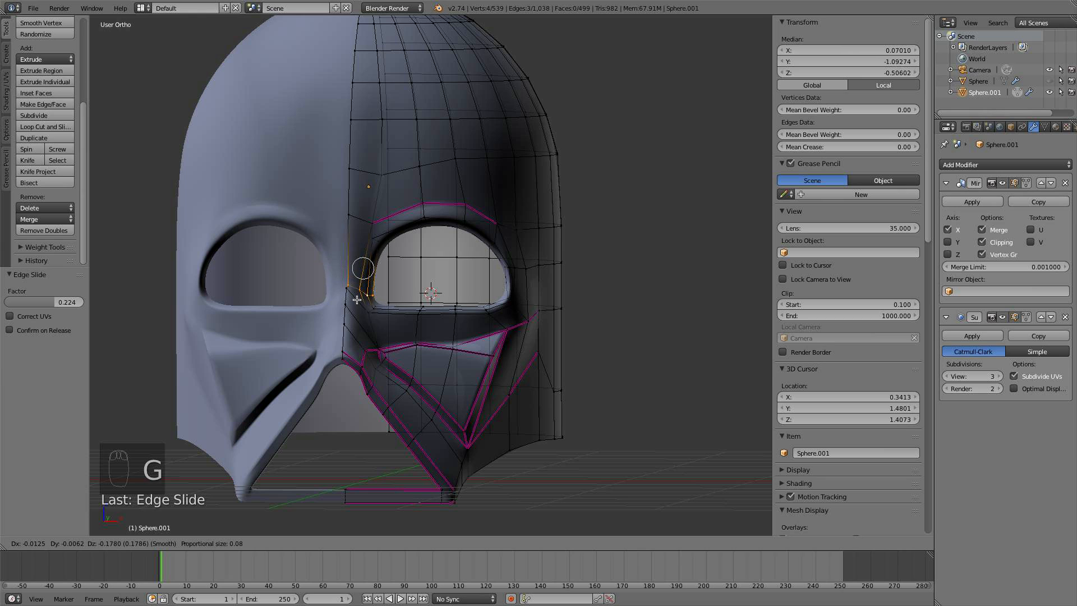
right_click(352, 292)
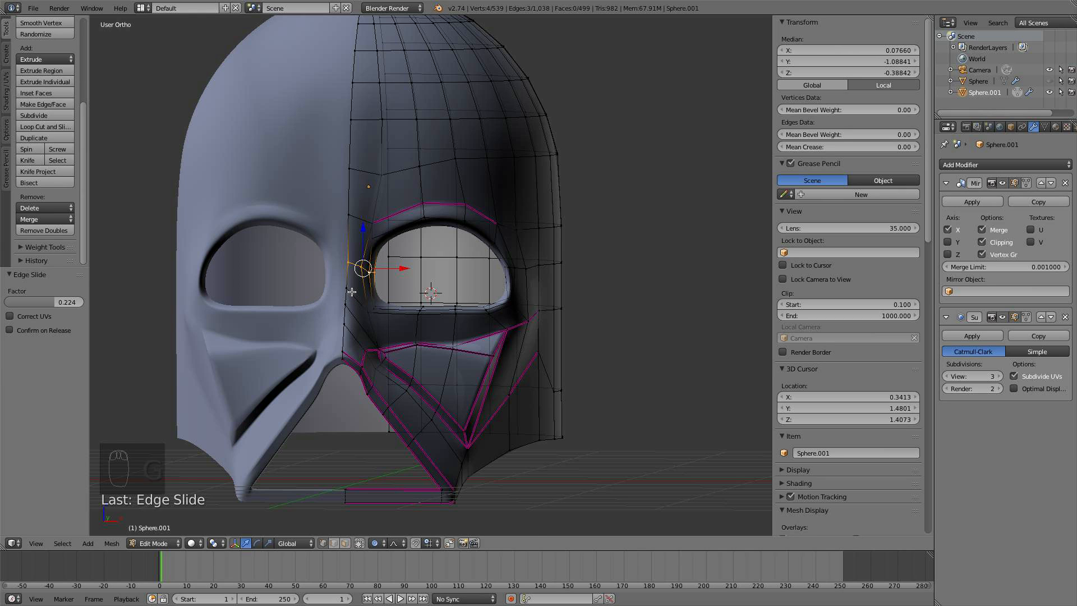
key(g)
key(g)
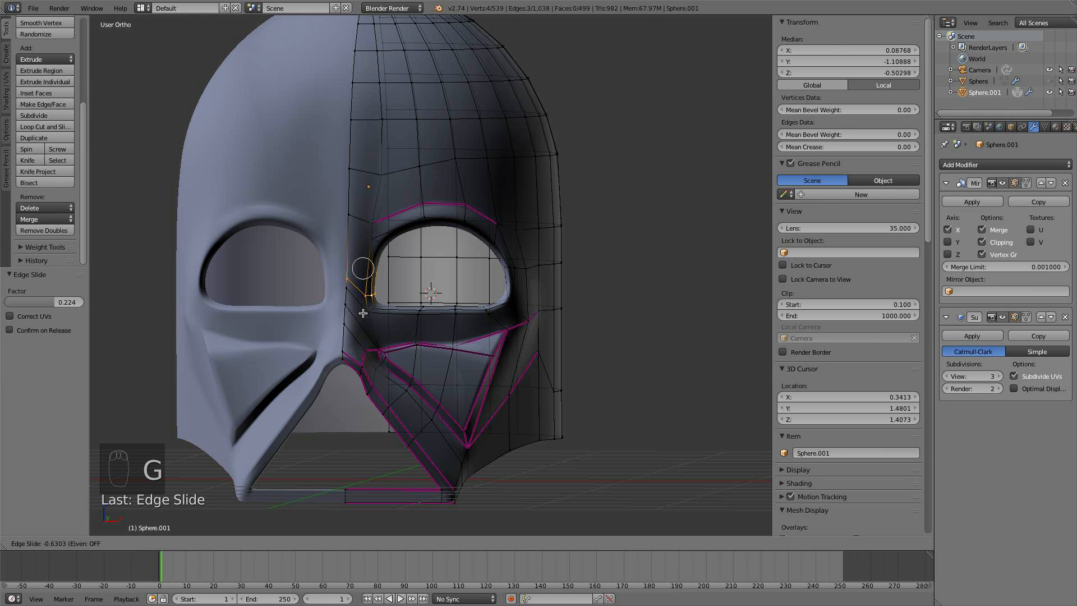
click(364, 292)
- Add one loop cut across the nose bridge with a slide factor of -0.374 and shift it -0.017 along X
key(ctrl+r)
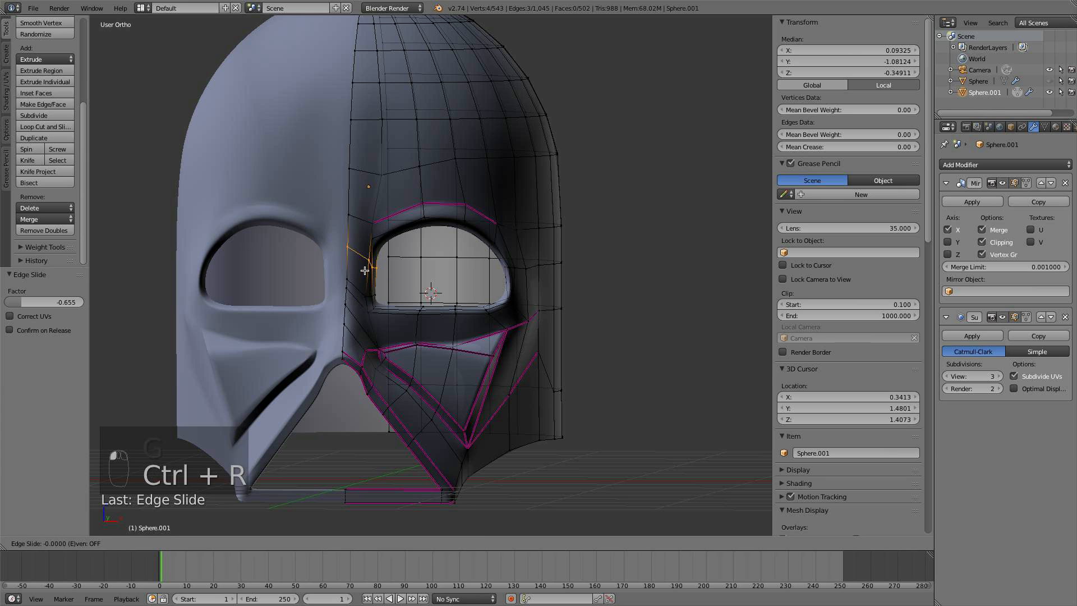
click(362, 261)
click(354, 256)
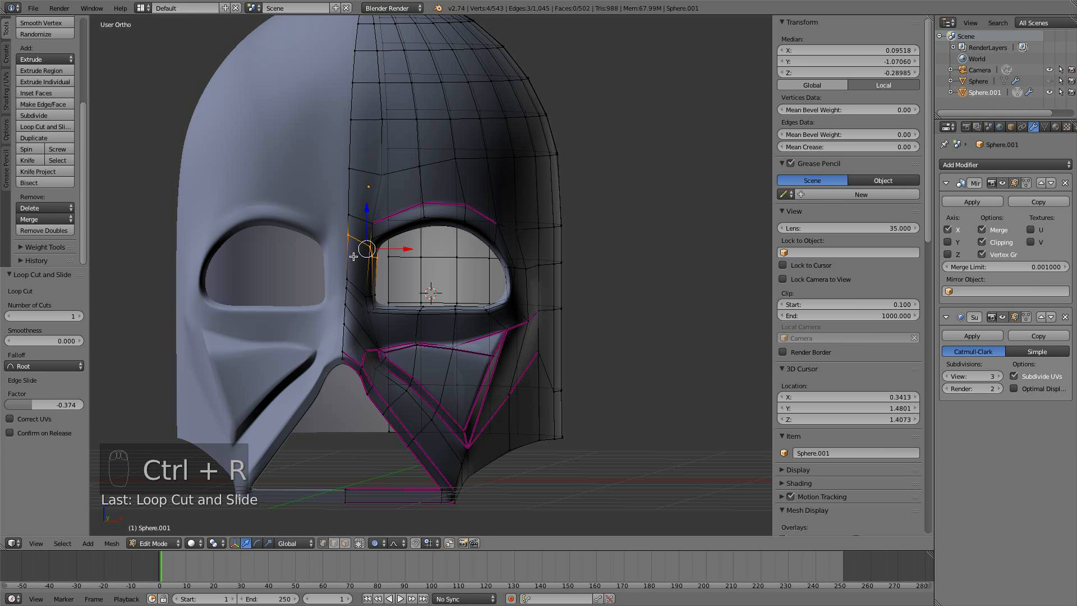
drag(400, 249, 396, 248)
right_click(366, 249)
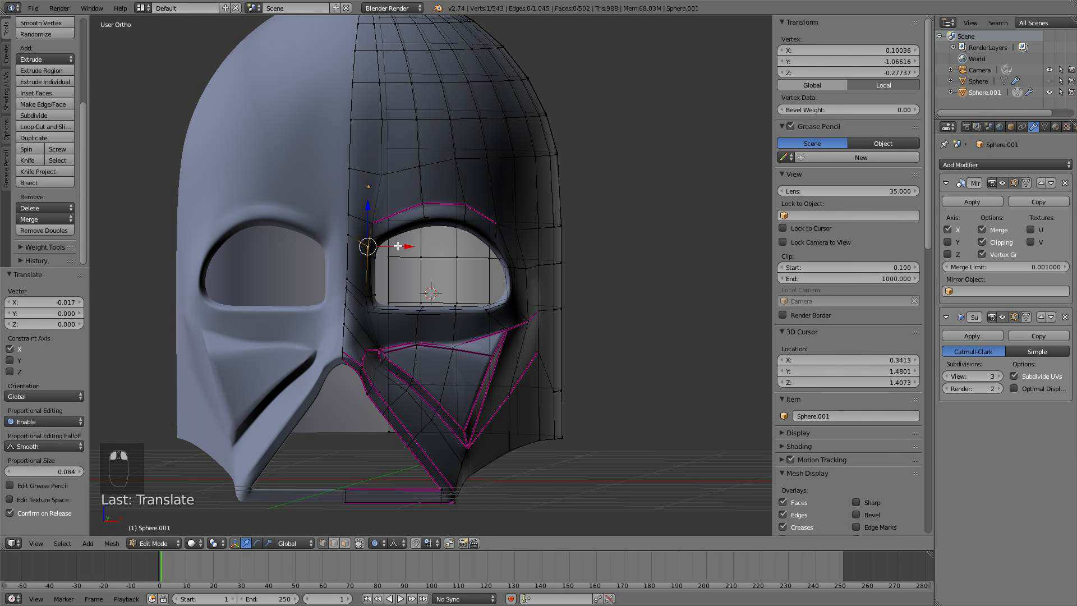
- Edge-slide the edge row between the nose bridge and the eye's lower inner corner, and check the mask from the front in Object Mode
alt+right_click(363, 292)
key(g)
key(g)
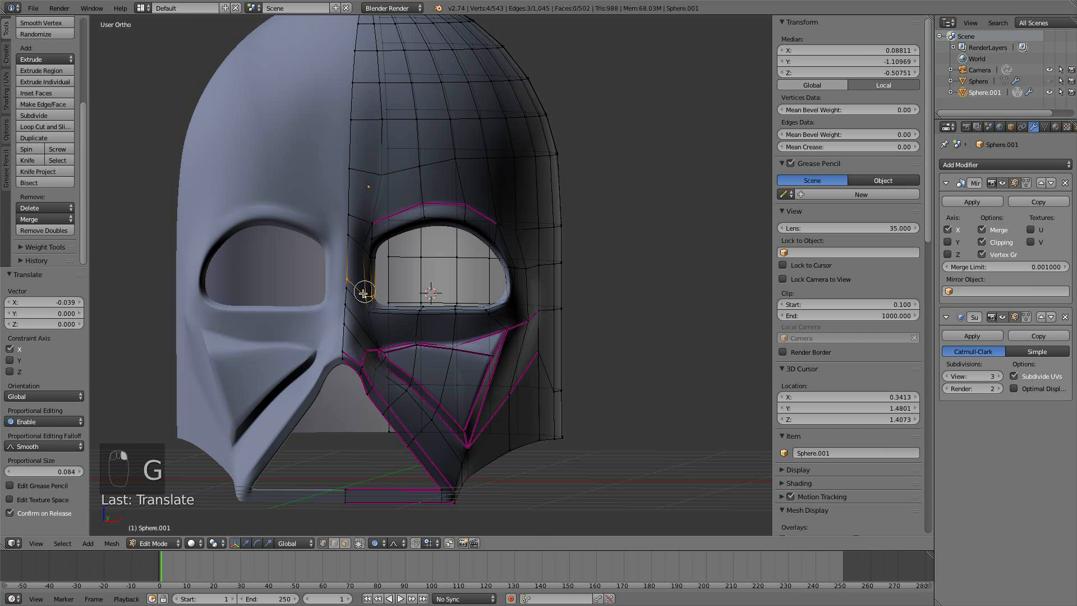
click(363, 285)
key(a)
key(Tab)
scroll(759, 96, down, 5)
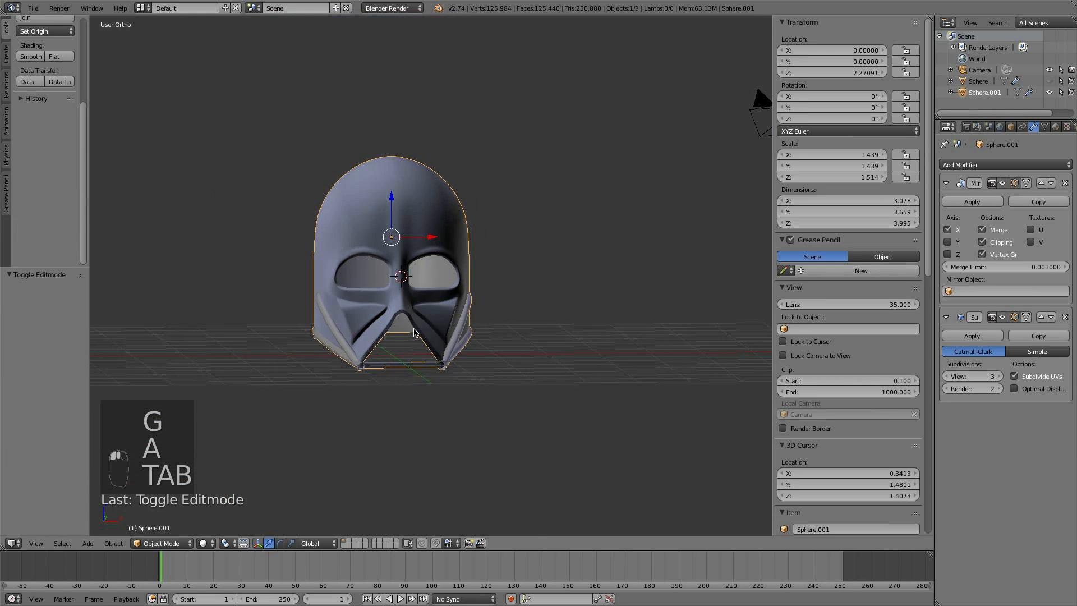
middle_drag(759, 96, 712, 48)
scroll(405, 332, up, 5)
key(KP_1)
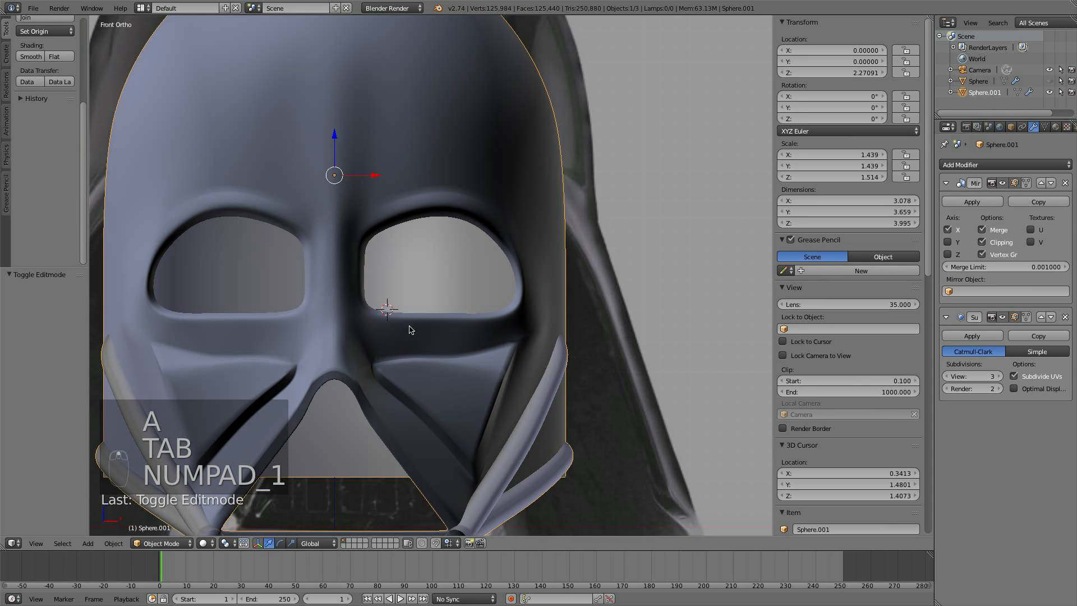
- Snap the 3D cursor to the middle of the eye opening using its inner edge loop in Edit Mode, and clear the selection
scroll(405, 308, up, 6)
key(Tab)
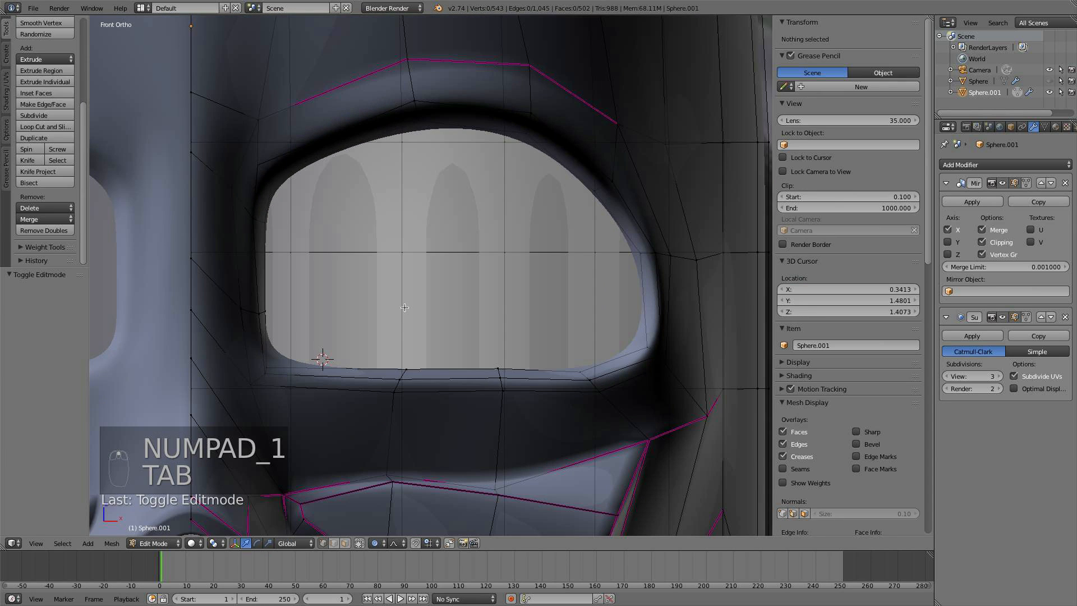
alt+right_click(454, 373)
scroll(452, 374, down, 4)
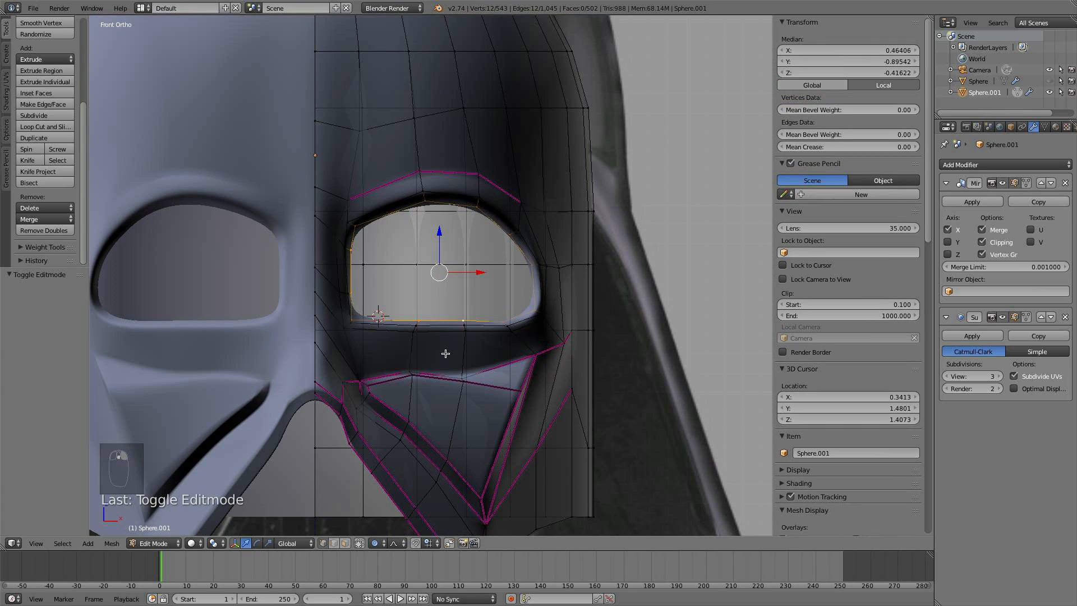
middle_drag(441, 357, 415, 358)
scroll(415, 359, up, 4)
key(shift+s)
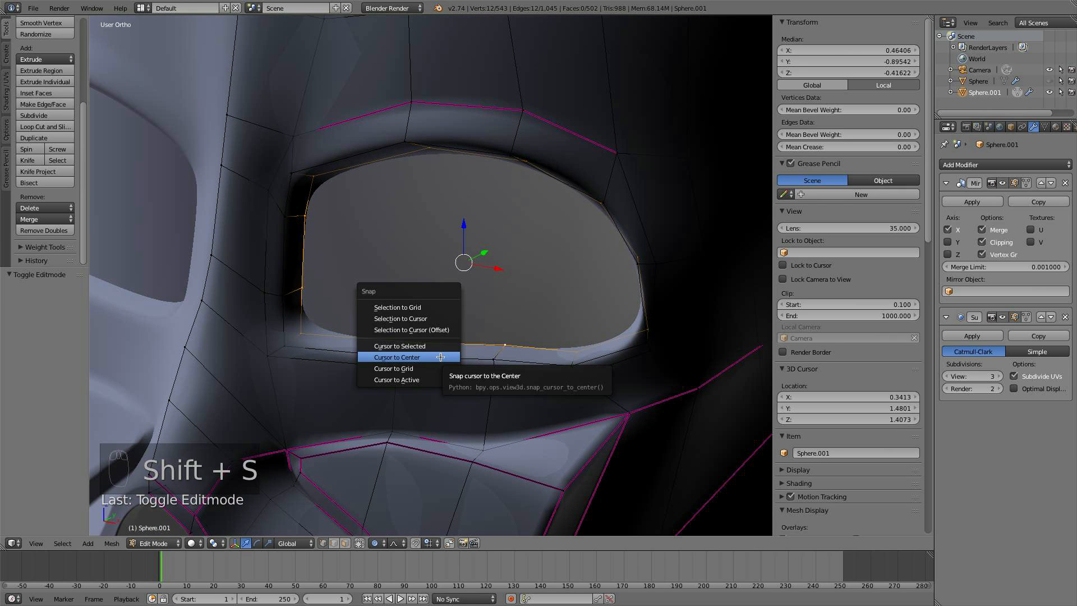
click(440, 357)
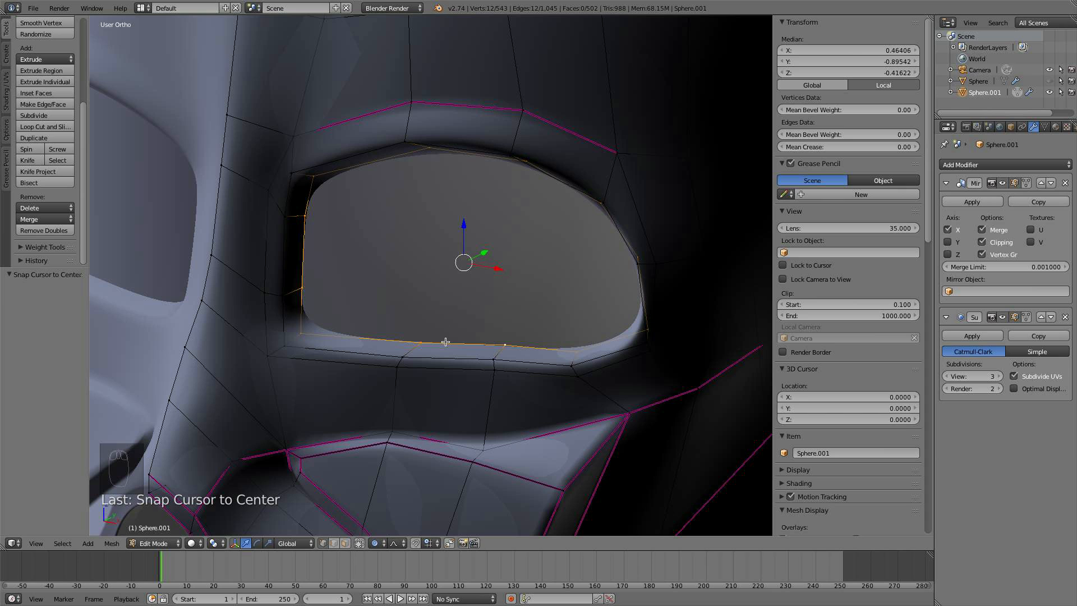
key(shift+s)
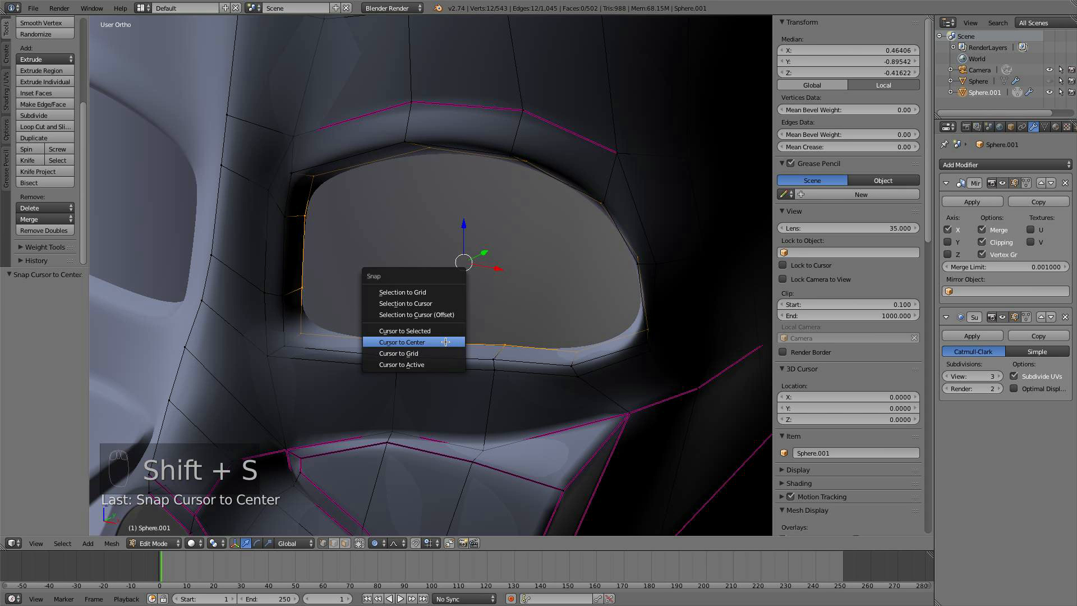
click(442, 331)
scroll(440, 325, down, 4)
key(a)
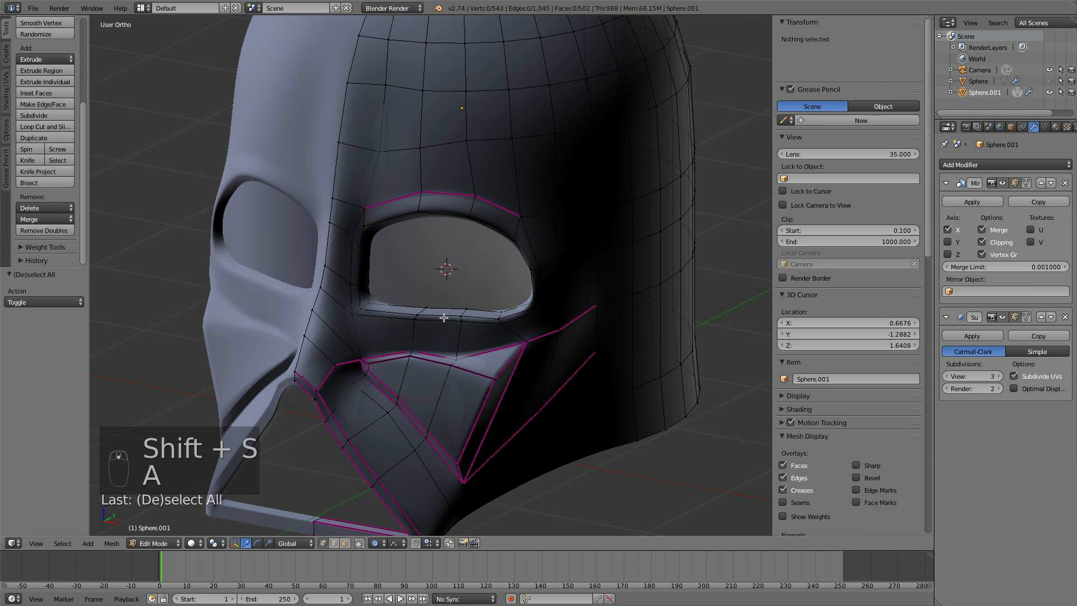
- Add a UV sphere with 32 segments and 16 rings at the 3D cursor and rotate it 90° about X
key(shift+a)
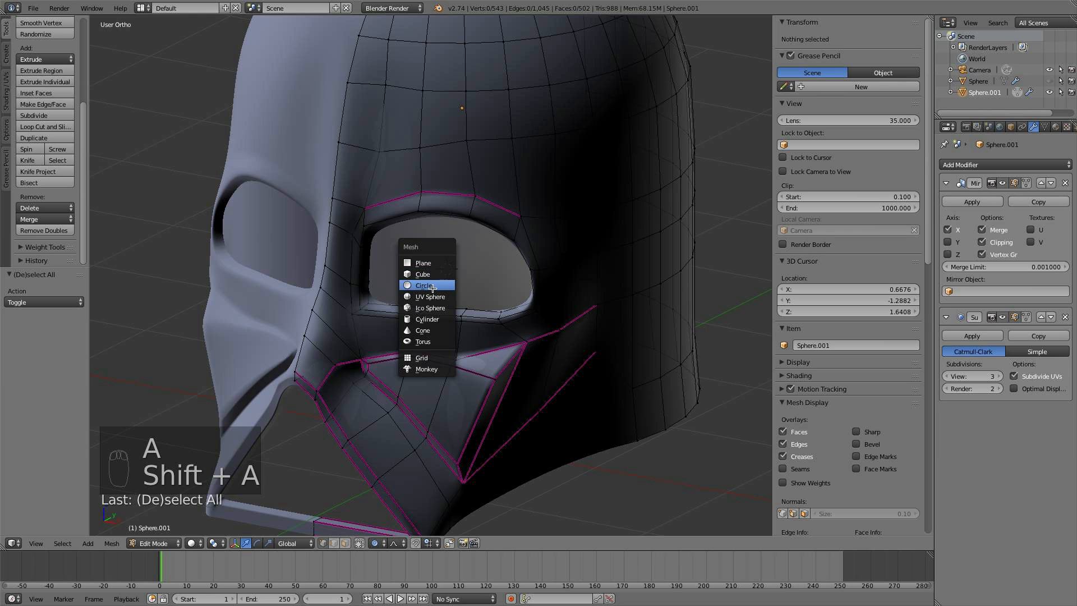
click(435, 295)
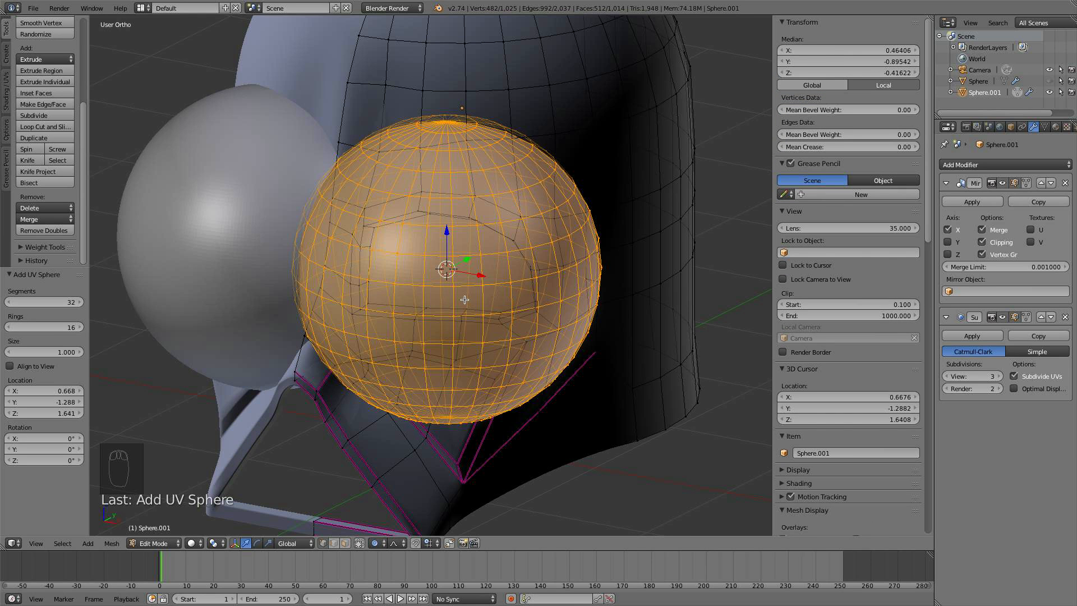
key(KP_1)
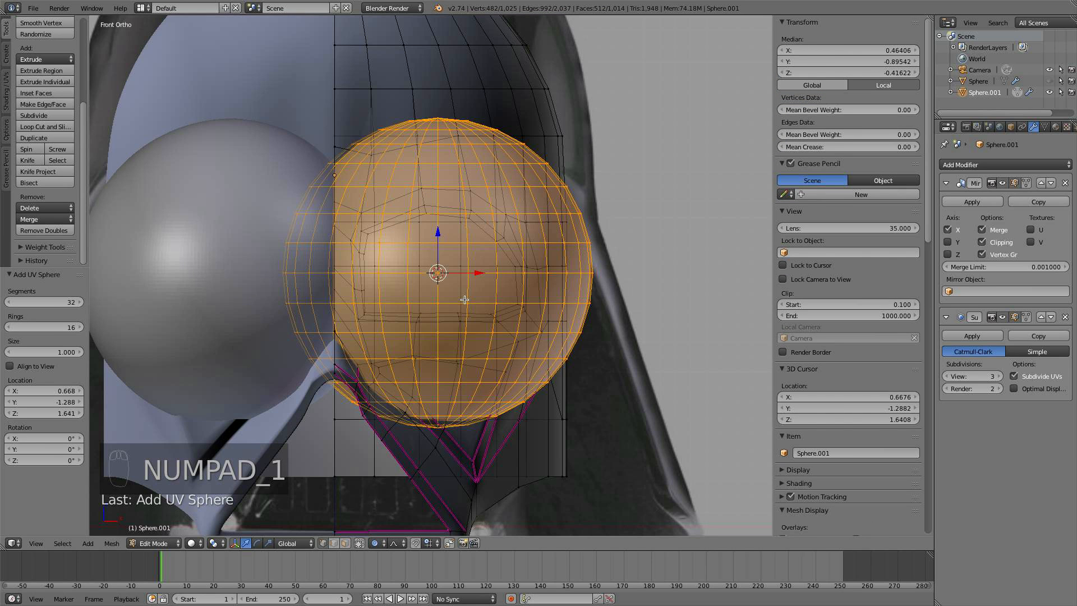
text(rx90)
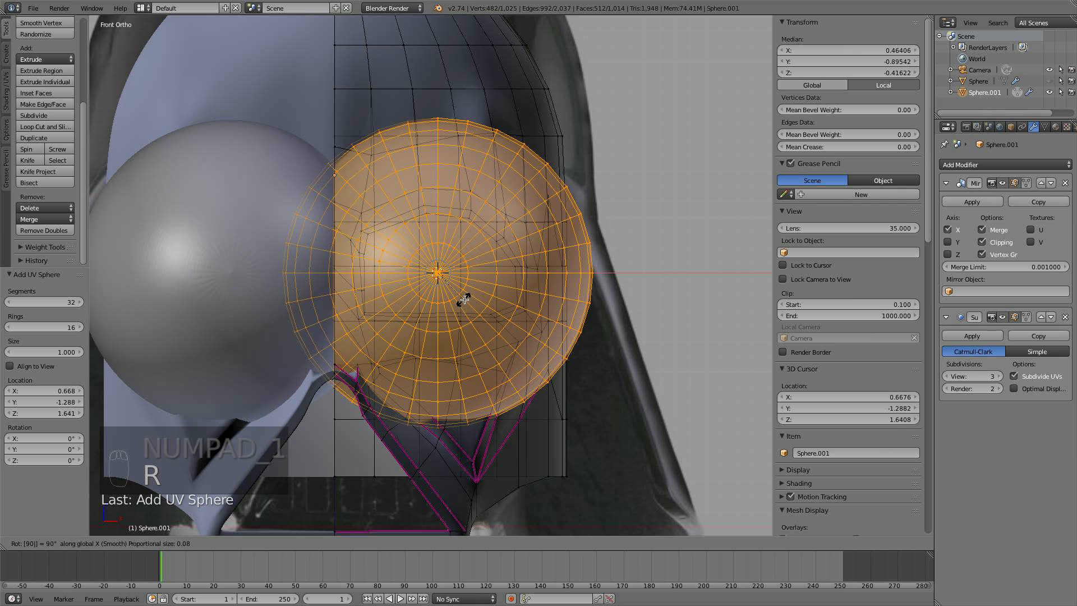
click(463, 300)
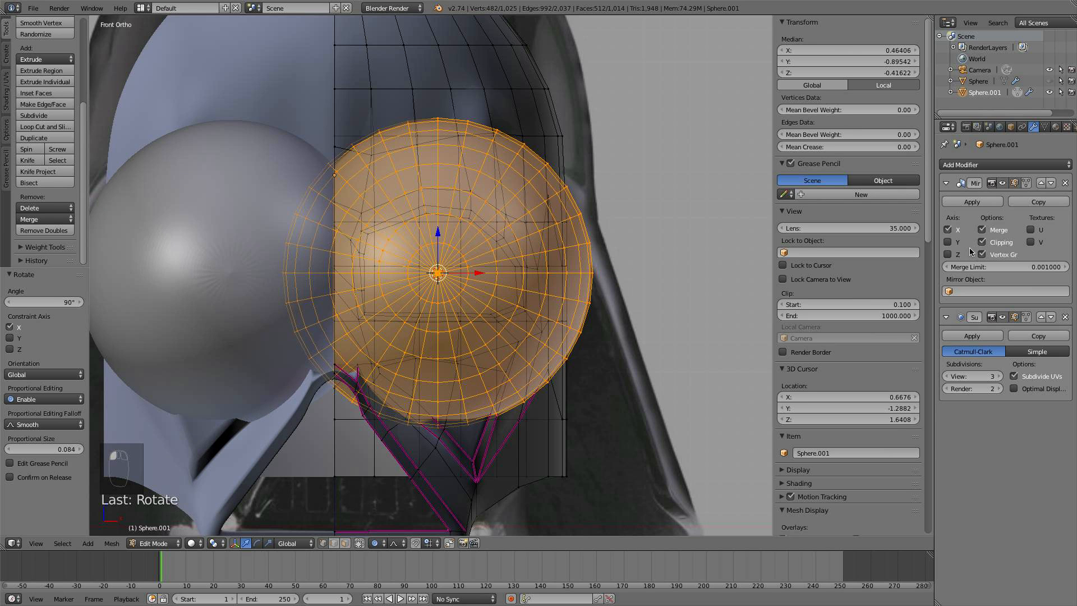
- Try to scale the sphere down toward the eye opening, and undo everything back to before the sphere was added
key(s)
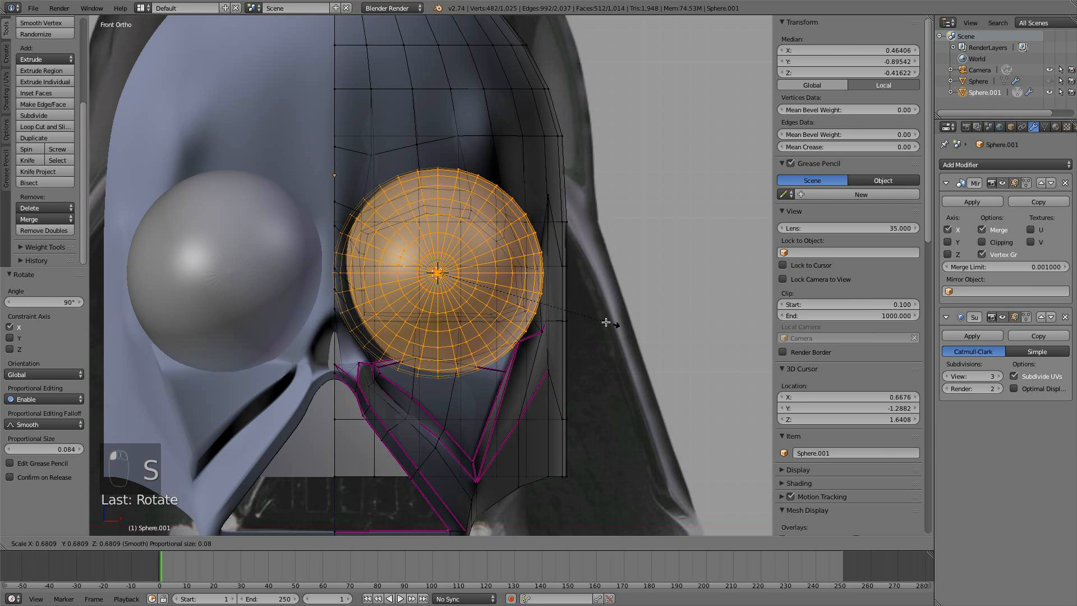
drag(587, 321, 663, 324)
click(660, 325)
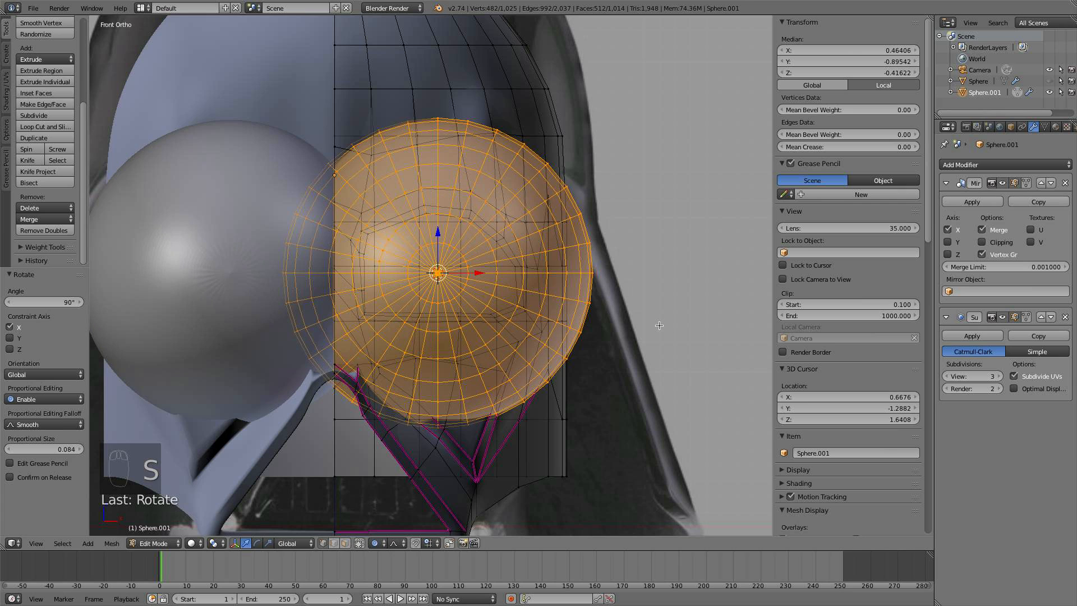
key(super+z)
key(super+z)
key(super+z)
key(super+z)
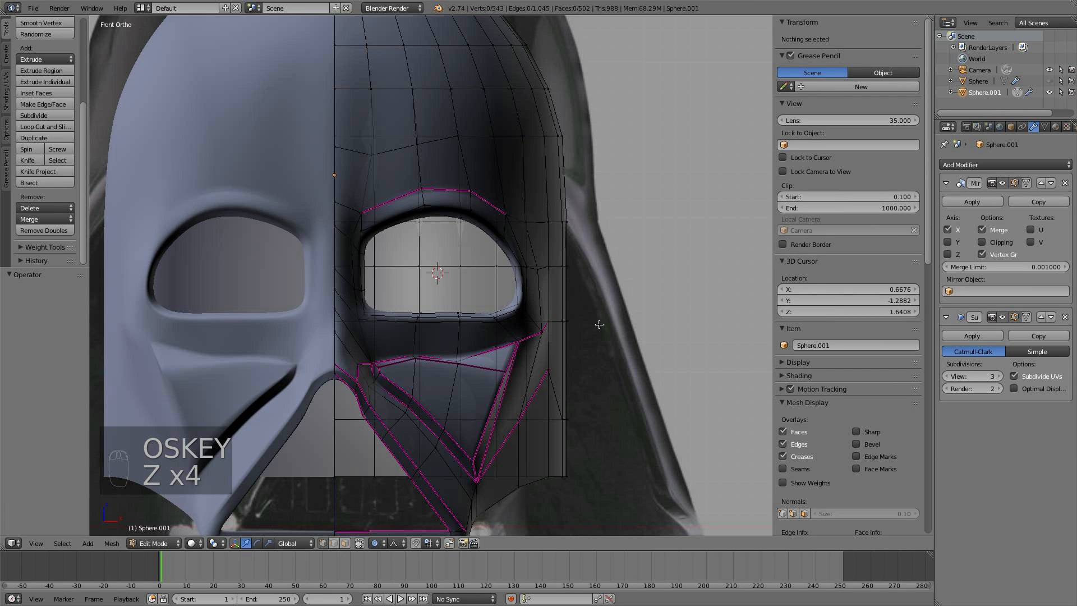
- Turn off proportional editing, keeping the 3D cursor at the middle of the eye opening
key(o)
key(o)
key(o)
key(o)
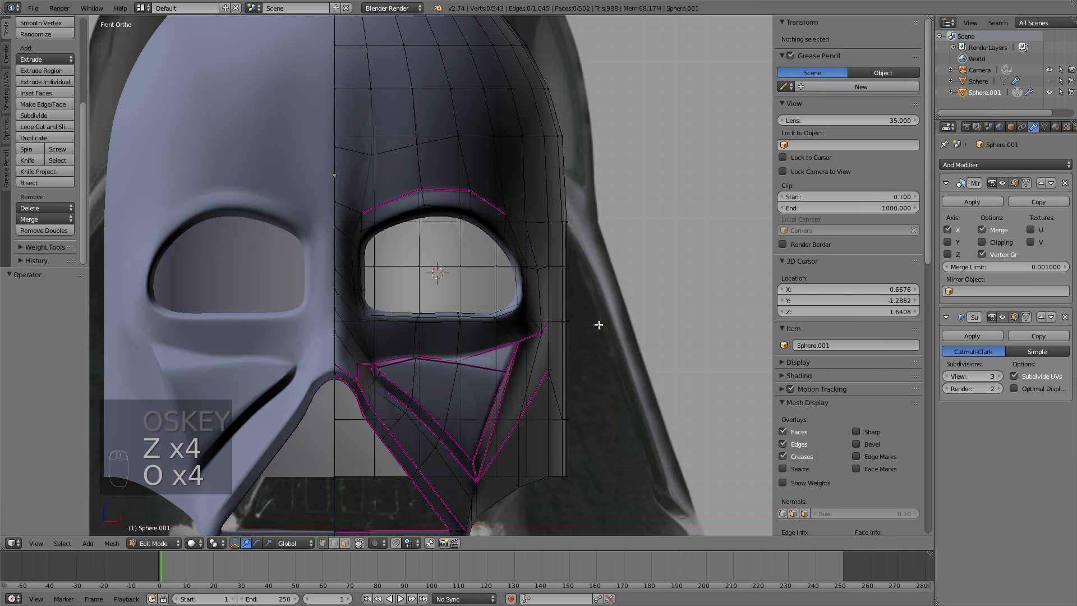
key(shift+s)
click(545, 321)
- Add a UV sphere at the 3D cursor in the eye opening and scale it uniformly by 0.525
key(shift+a)
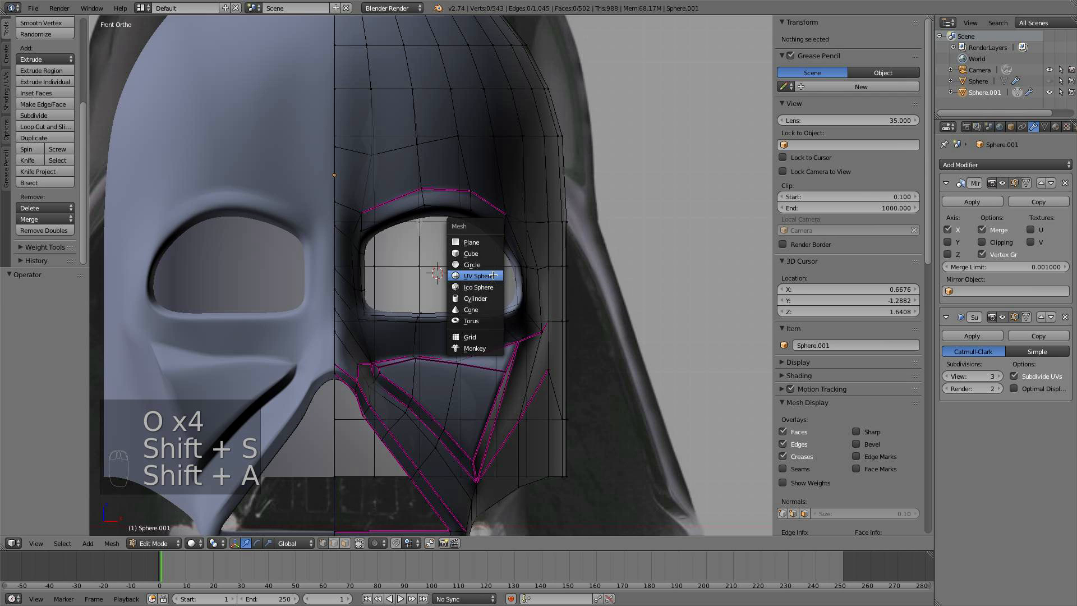
click(492, 275)
key(s)
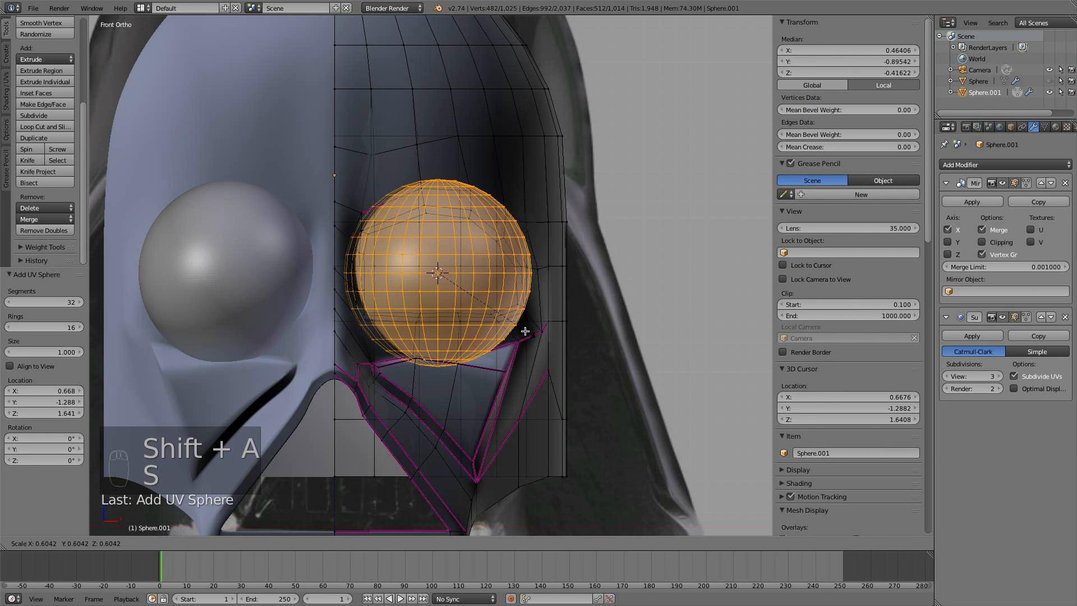
click(512, 307)
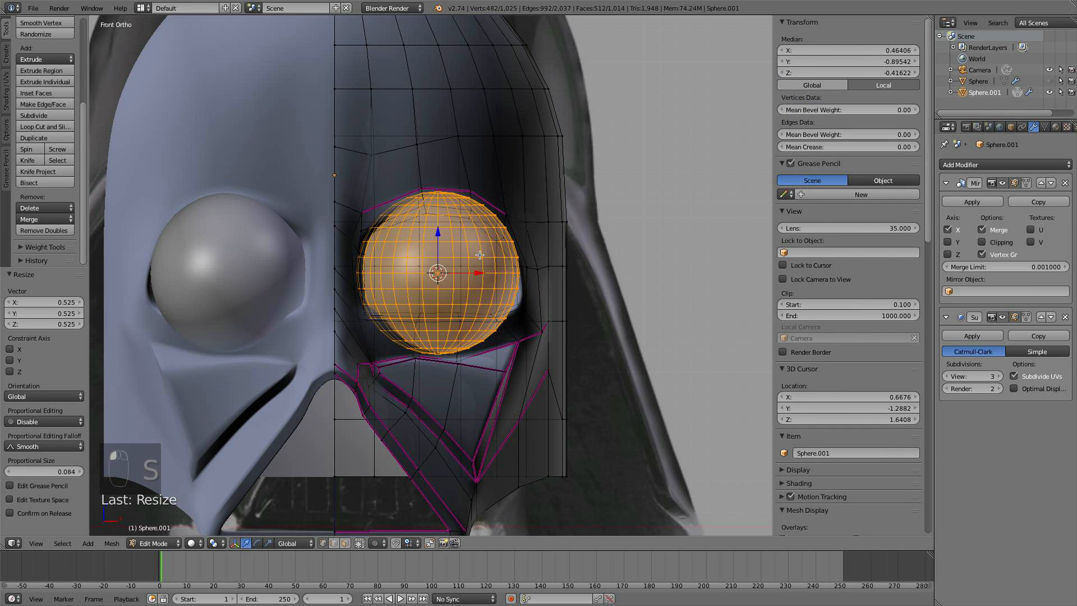
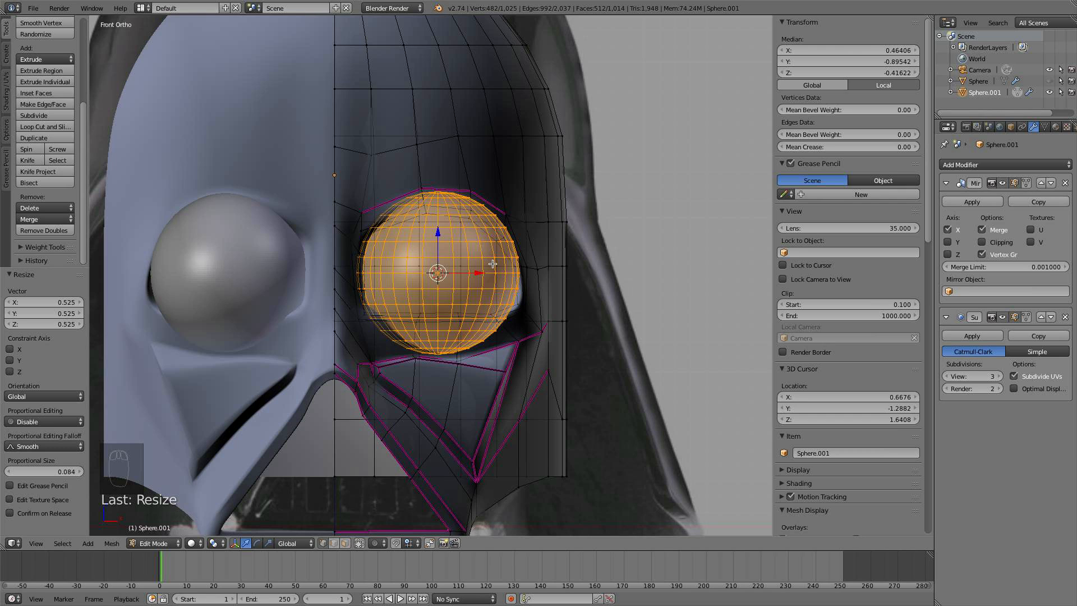
- Rotate the sphere 90° in the front view so its poles point sideways, and inspect it from an angle
text(r90)
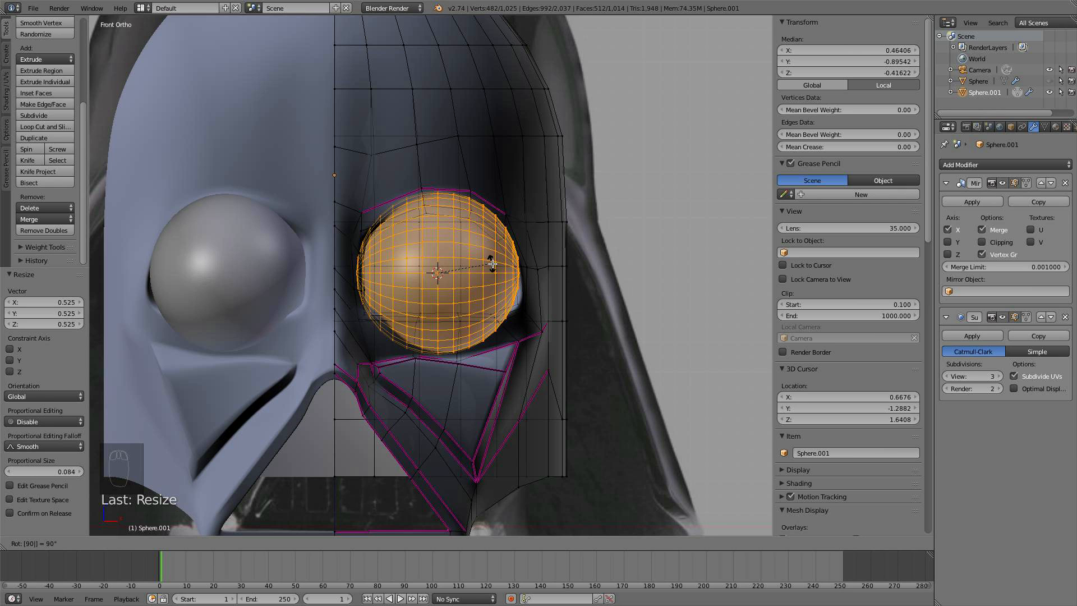
click(492, 263)
scroll(492, 264, up, 2)
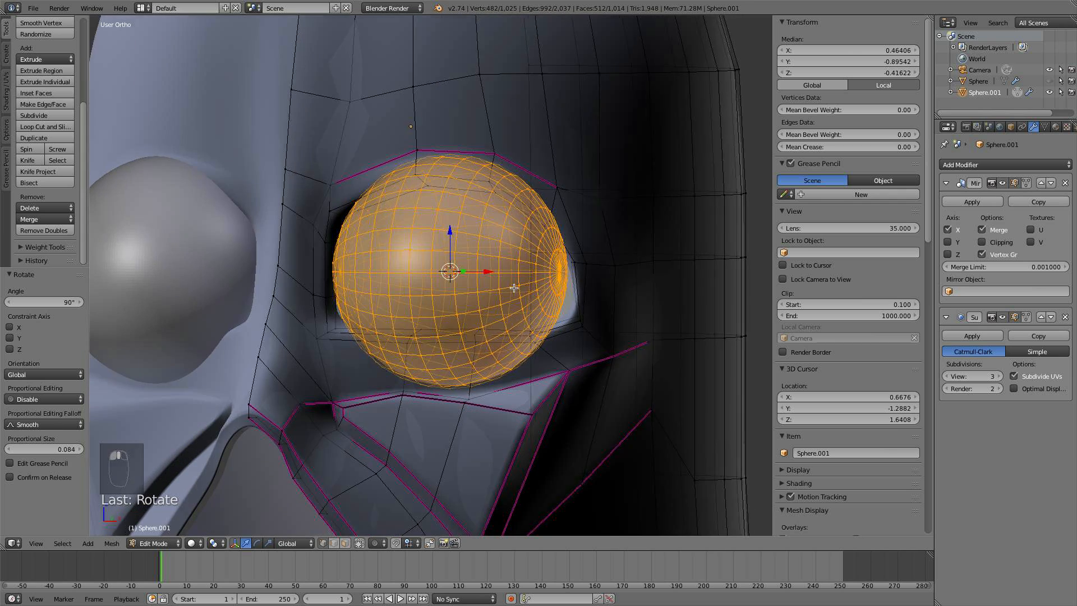
middle_drag(492, 263, 549, 284)
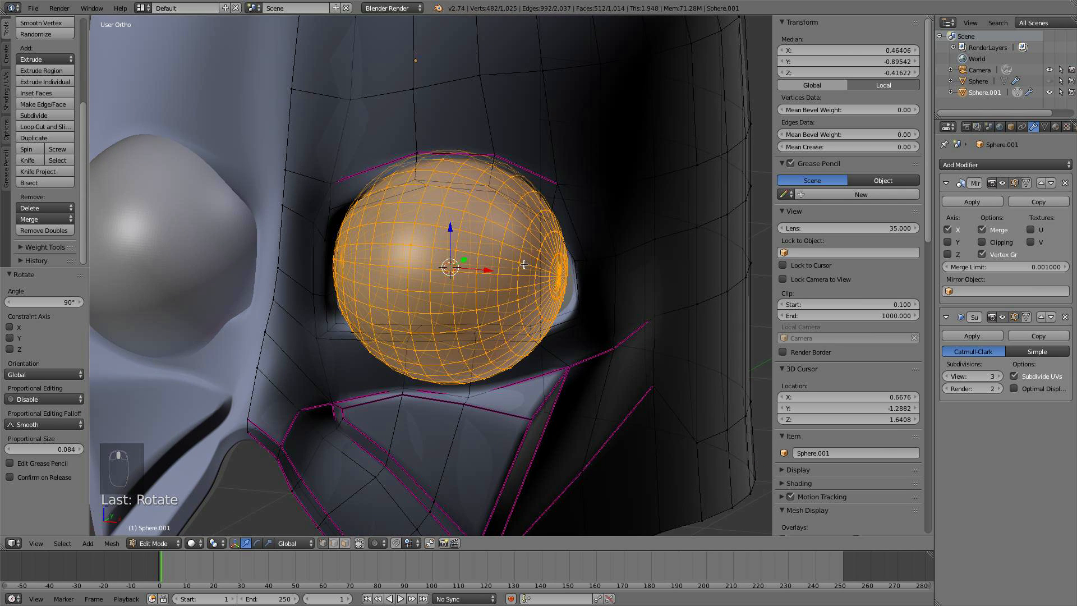
- Delete the vertices of the sphere's rear half in the top view, leaving the front half with its flat cut edge
key(KP_7)
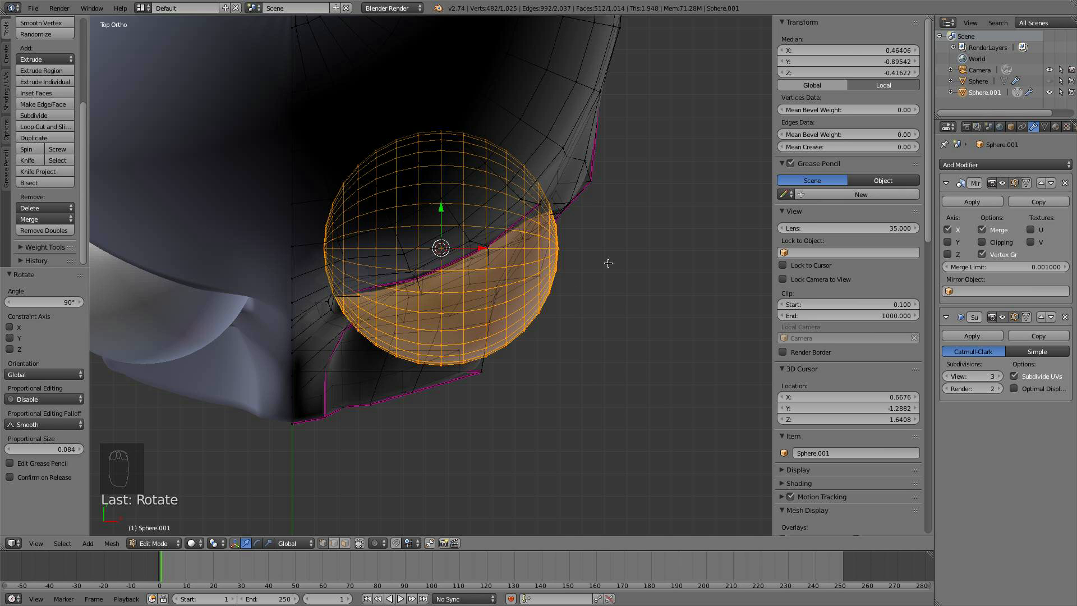
key(Tab)
key(Tab)
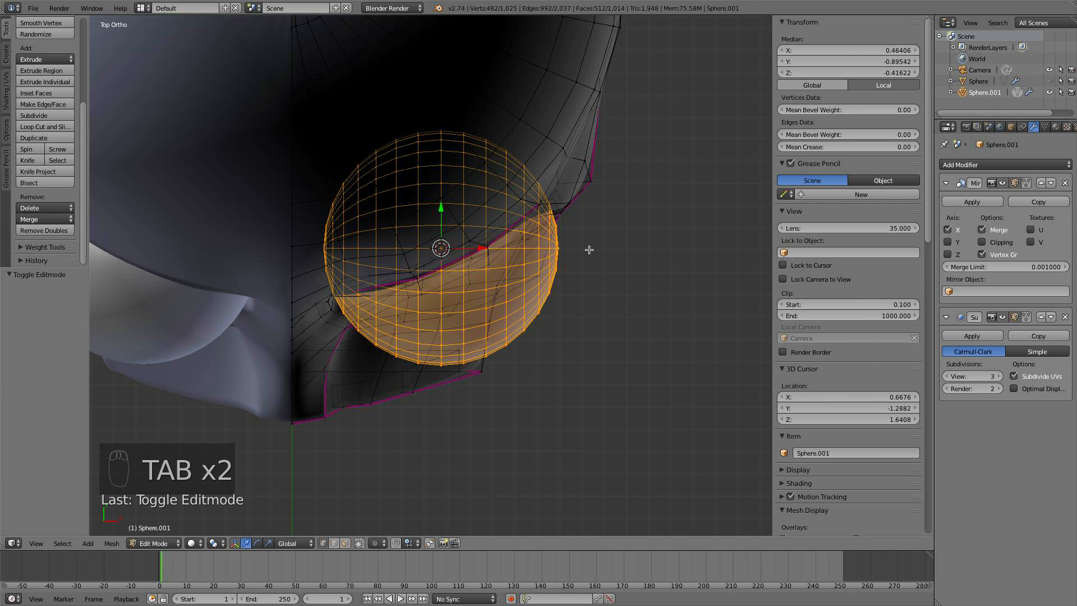
key(b)
key(b)
key(b)
middle_drag(589, 249, 213, 465)
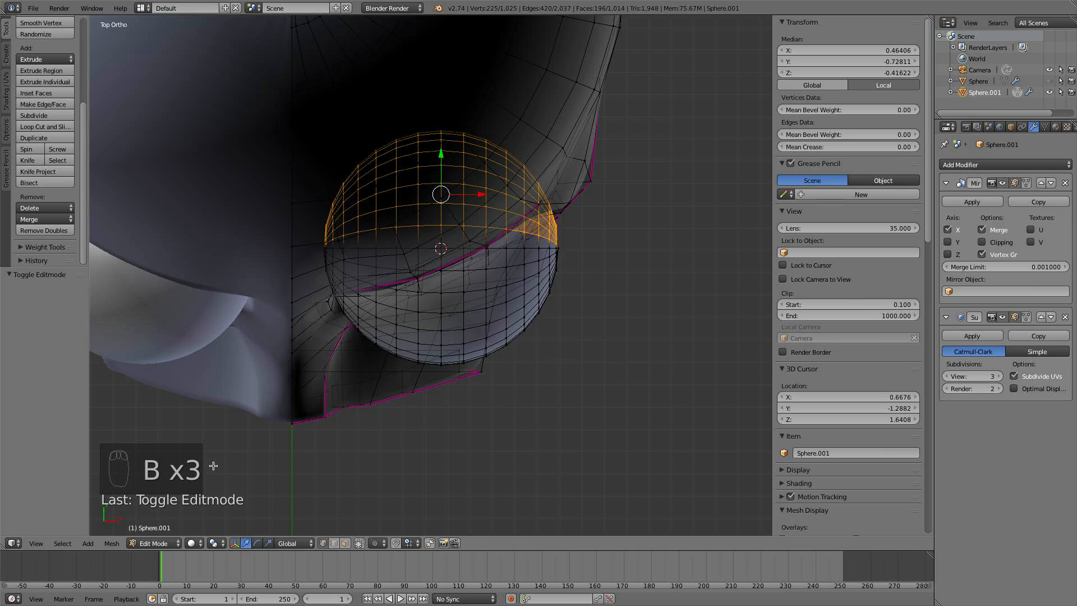
key(x)
click(583, 264)
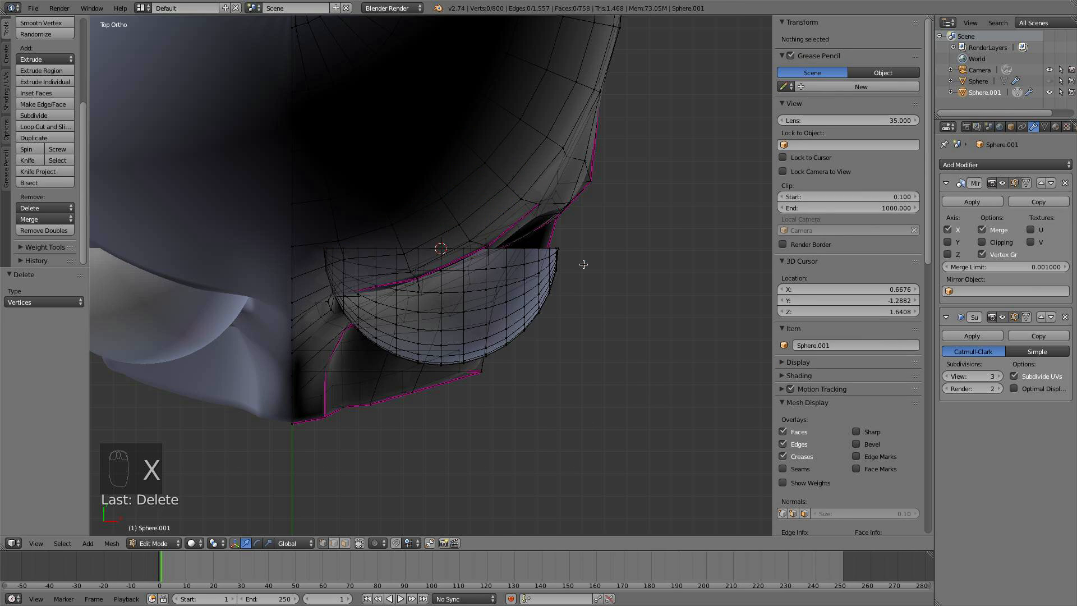
- Select all linked geometry of the remaining half-sphere and view it from the top
key(l)
key(a)
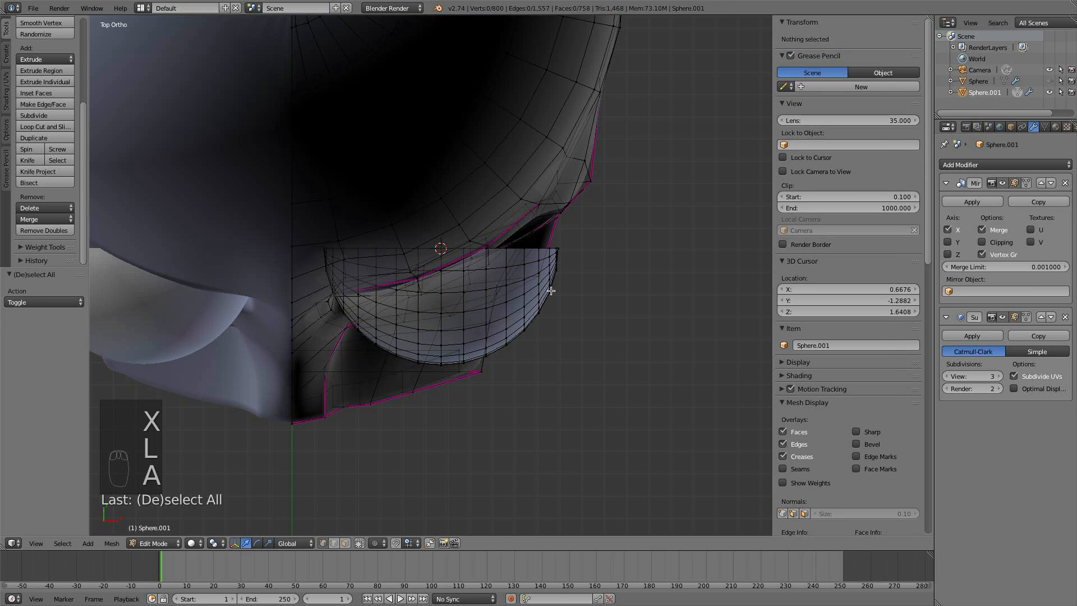
key(l)
middle_drag(551, 290, 498, 283)
key(KP_7)
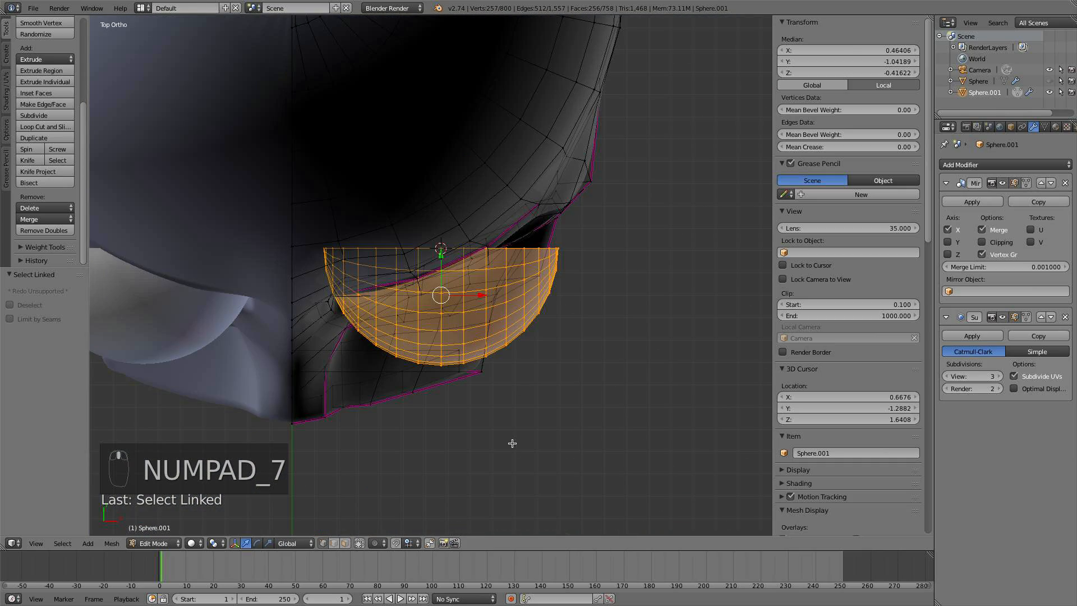
key(e)
key(Escape)
key(Escape)
key(super+z)
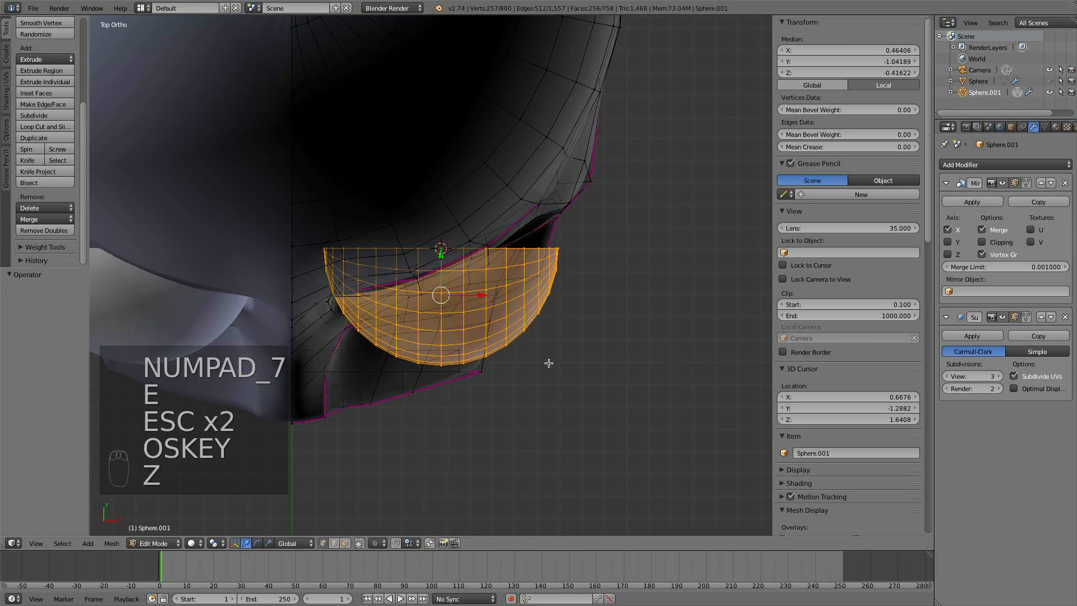
key(r)
right_click(558, 392)
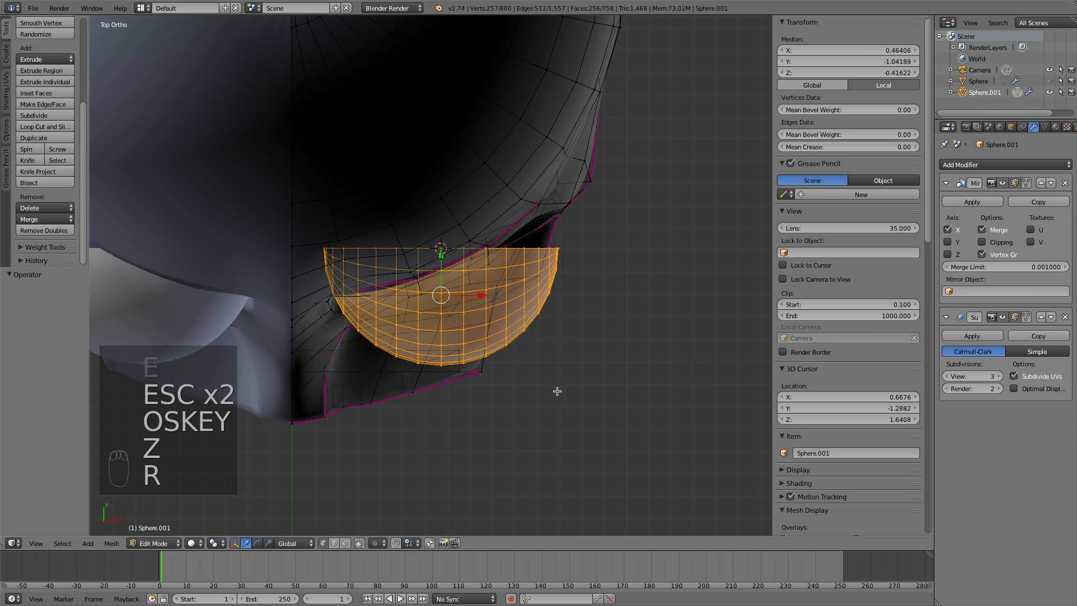
- Flatten the half-sphere by scaling it by 0.499 along the Y axis
key(s)
key(x)
key(y)
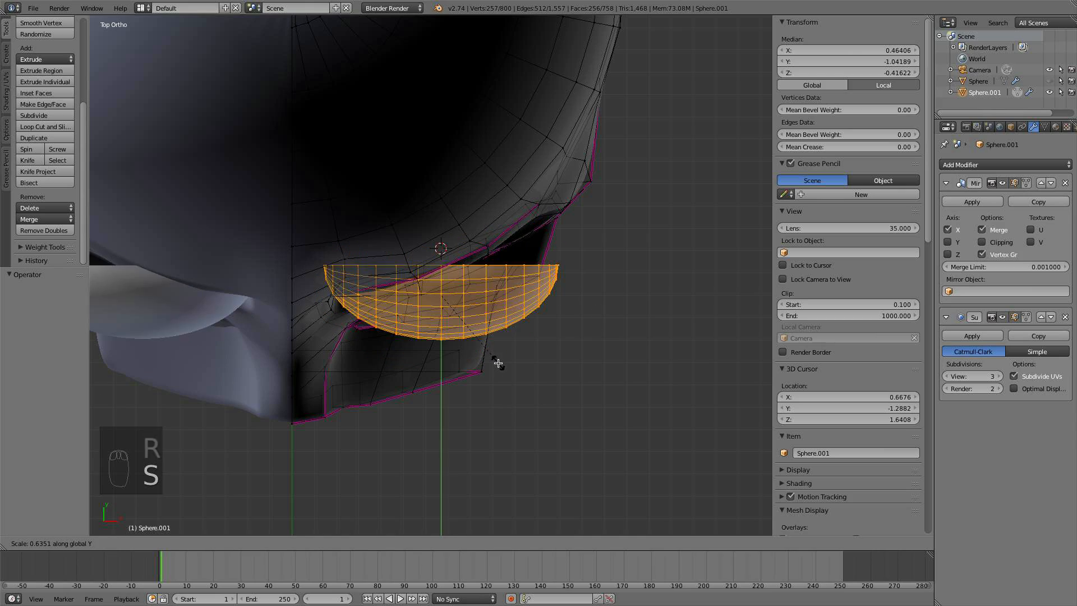
click(492, 338)
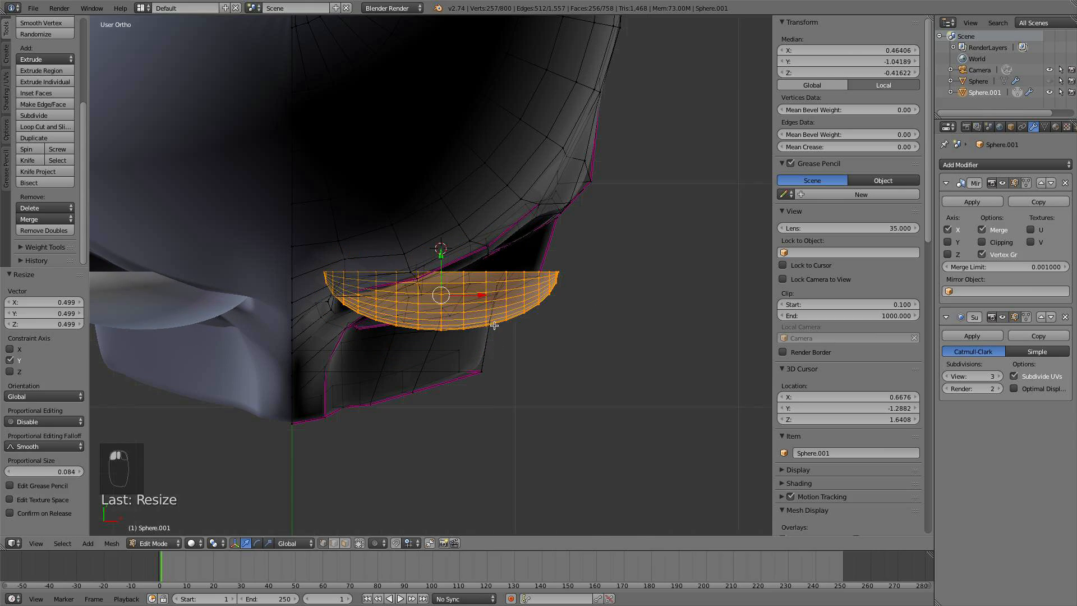
- Scale the half-sphere by 0.780 along the Z axis in the front view
middle_drag(492, 337, 485, 268)
key(KP_1)
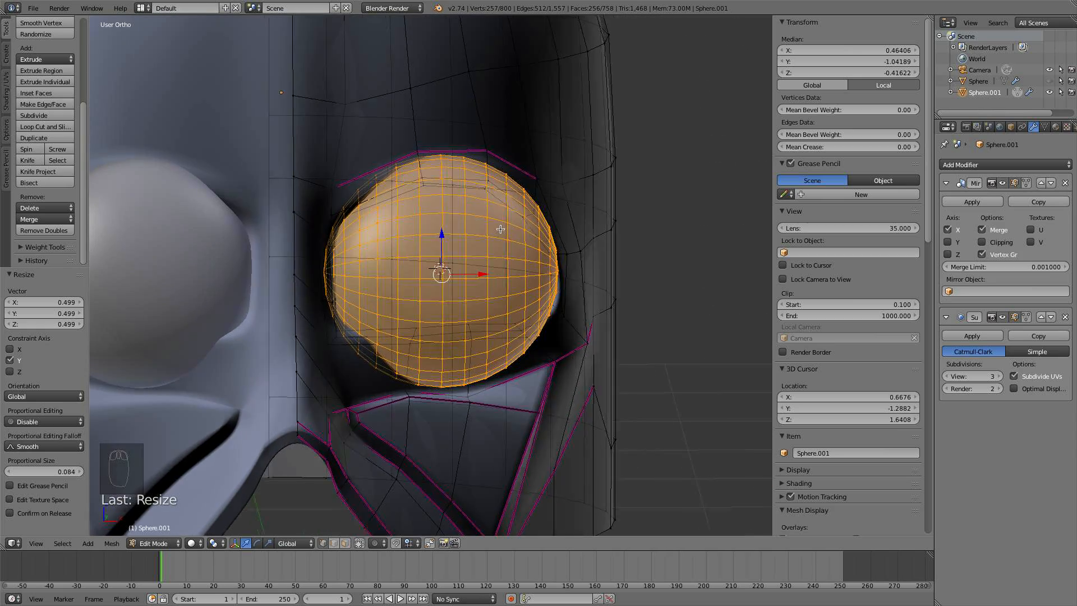
key(s)
key(z)
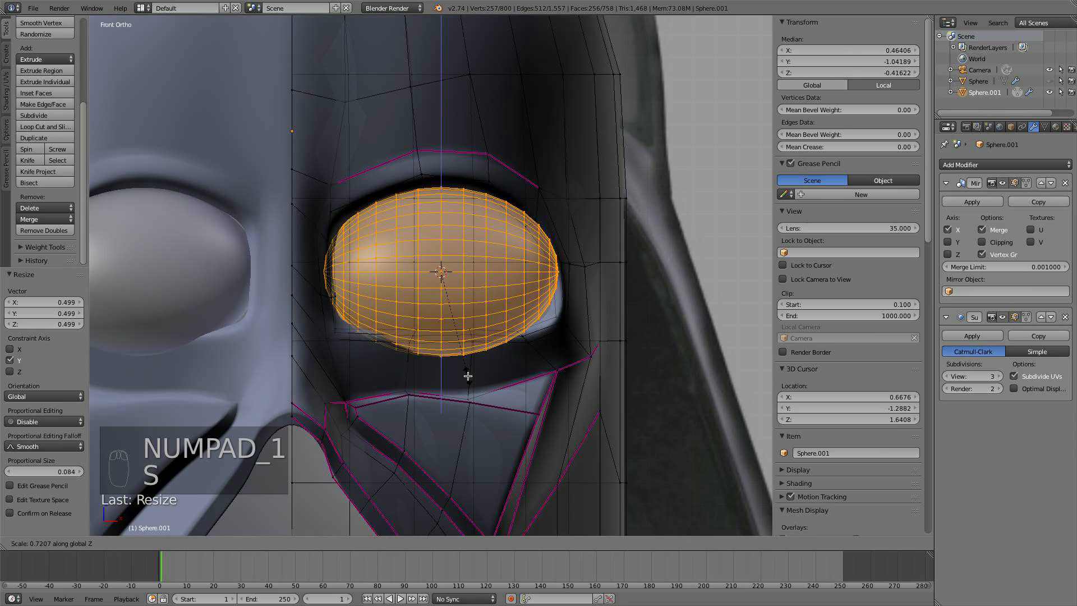
click(467, 384)
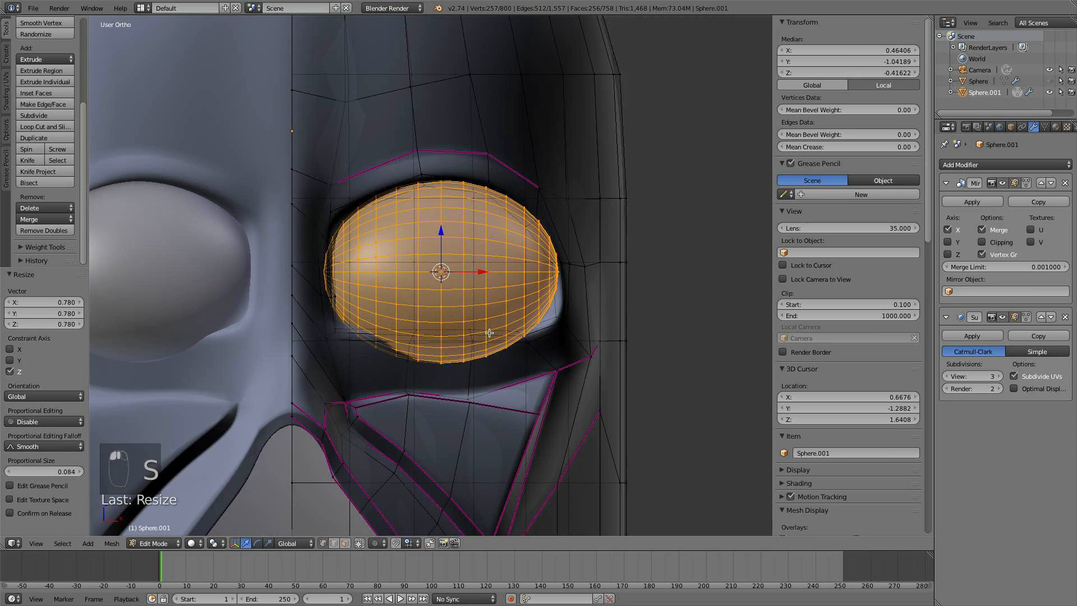
- Rotate the half-sphere about -22.5° in the top view and move it -0.005 along X and 0.103 along Y into the eye opening
middle_drag(466, 384, 383, 411)
key(KP_7)
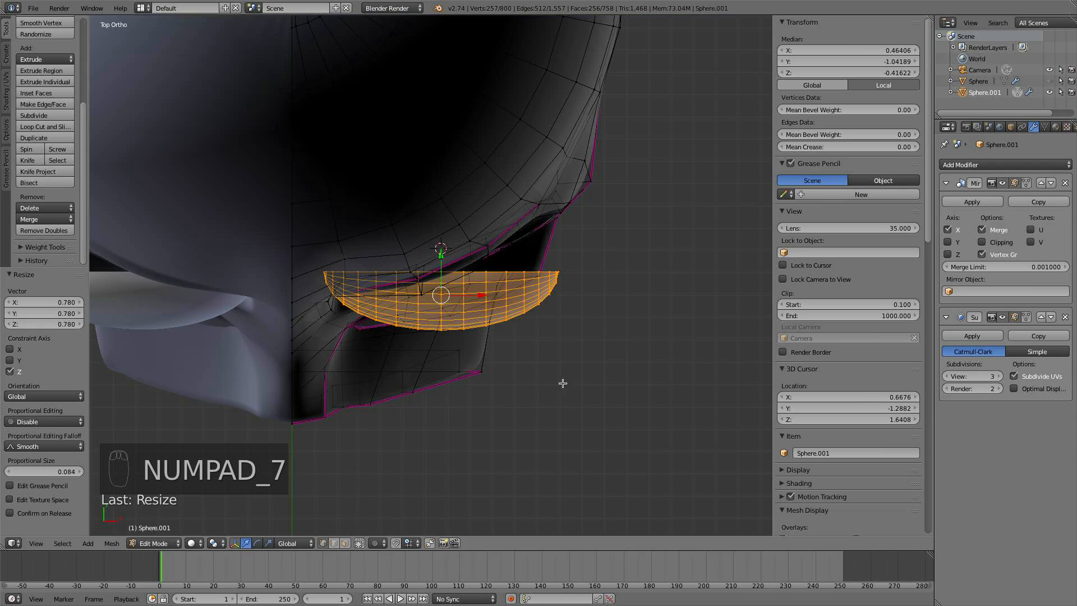
key(r)
click(599, 266)
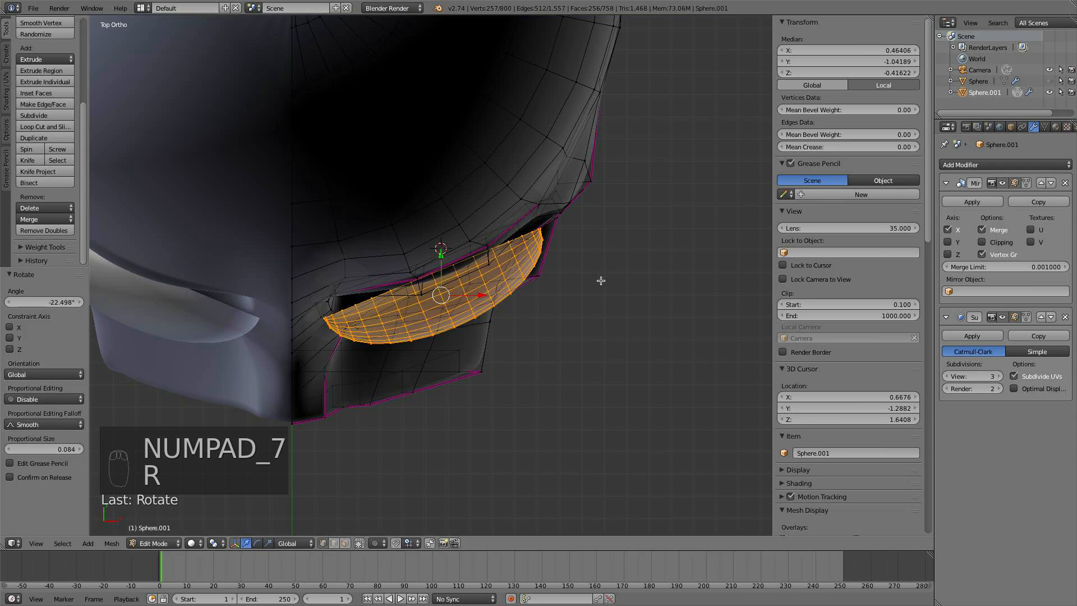
key(g)
click(597, 255)
middle_drag(596, 256, 552, 255)
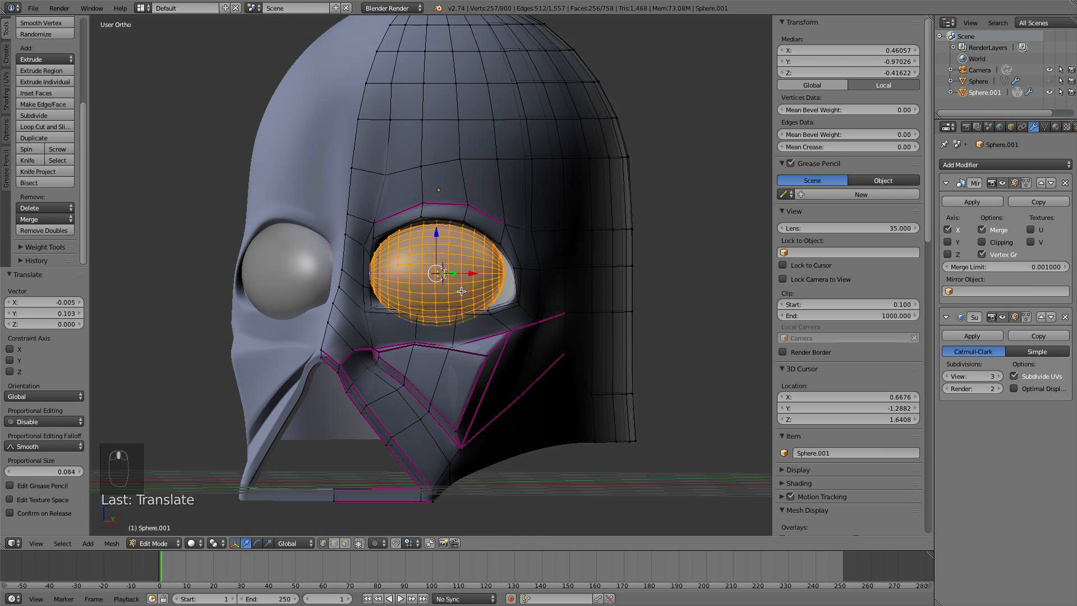
scroll(499, 341, up, 3)
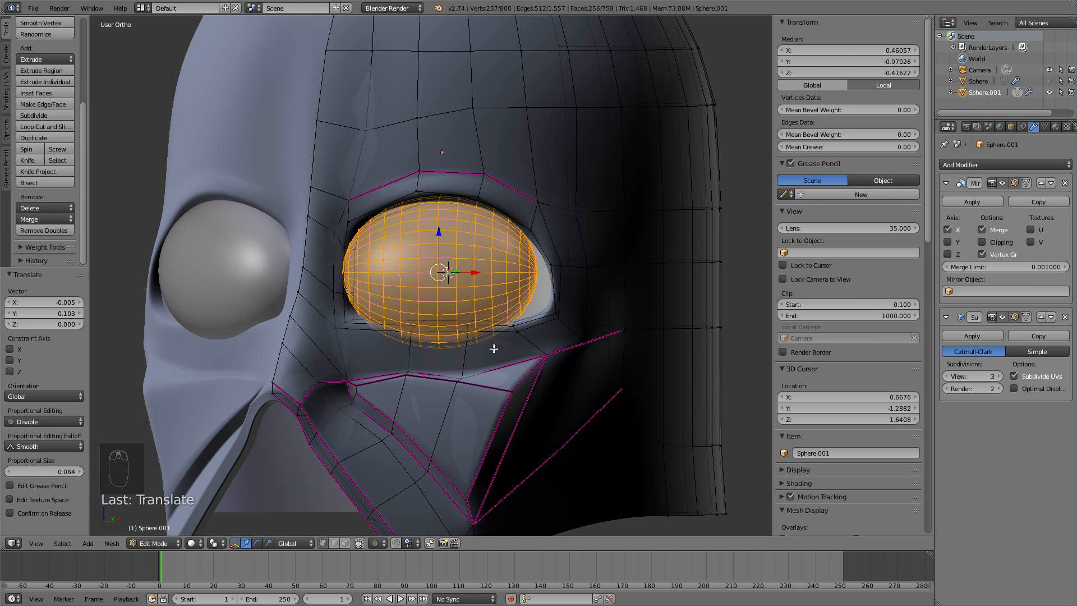
- Move the half-sphere 0.090 back along the Y axis, and pull its rear edge loop further back
middle_drag(493, 348, 457, 331)
key(KP_3)
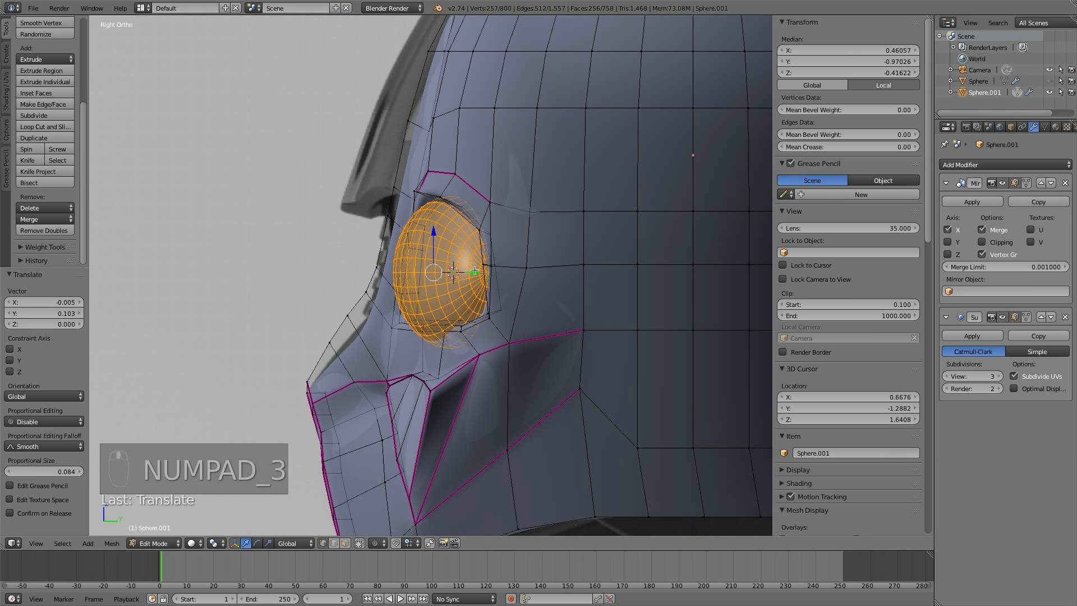
drag(474, 270, 495, 264)
alt+right_click(503, 304)
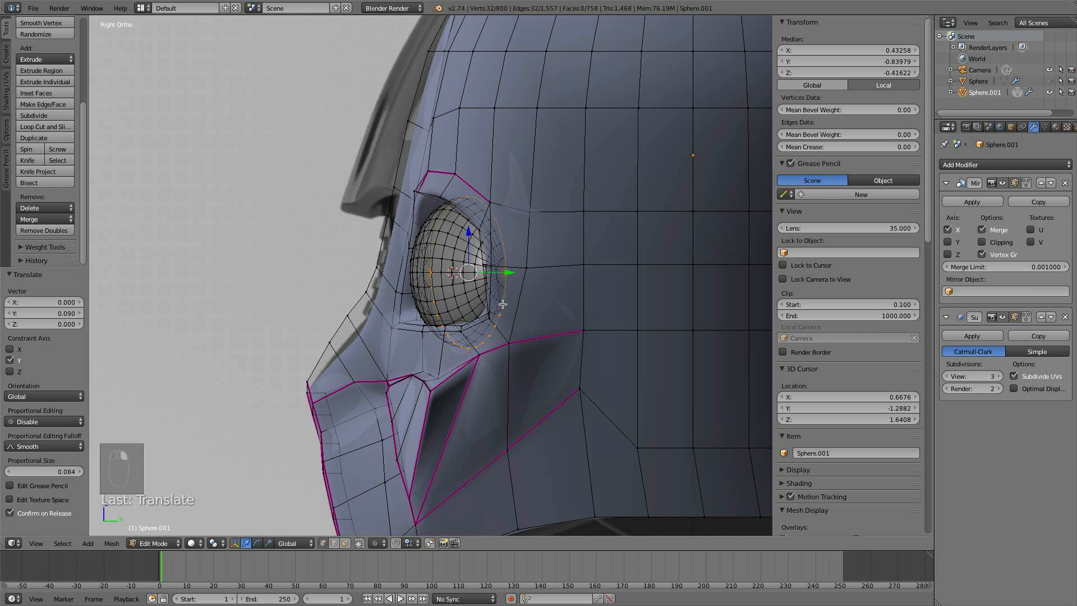
middle_drag(516, 327, 507, 285)
drag(507, 284, 518, 275)
mouse_move(519, 275)
middle_down()
mouse_move(666, 289)
mouse_move(529, 301)
mouse_move(431, 356)
mouse_move(452, 313)
mouse_move(433, 295)
mouse_move(485, 268)
mouse_move(513, 287)
middle_up()
- Check the lens on the smoothed mask and move all of its linked geometry 0.065 further back along the Y axis
key(a)
key(Tab)
scroll(590, 300, down, 3)
scroll(526, 302, up, 5)
key(Tab)
key(l)
mouse_move(508, 267)
mouse_down()
mouse_move(495, 268)
mouse_move(525, 265)
mouse_up()
key(s)
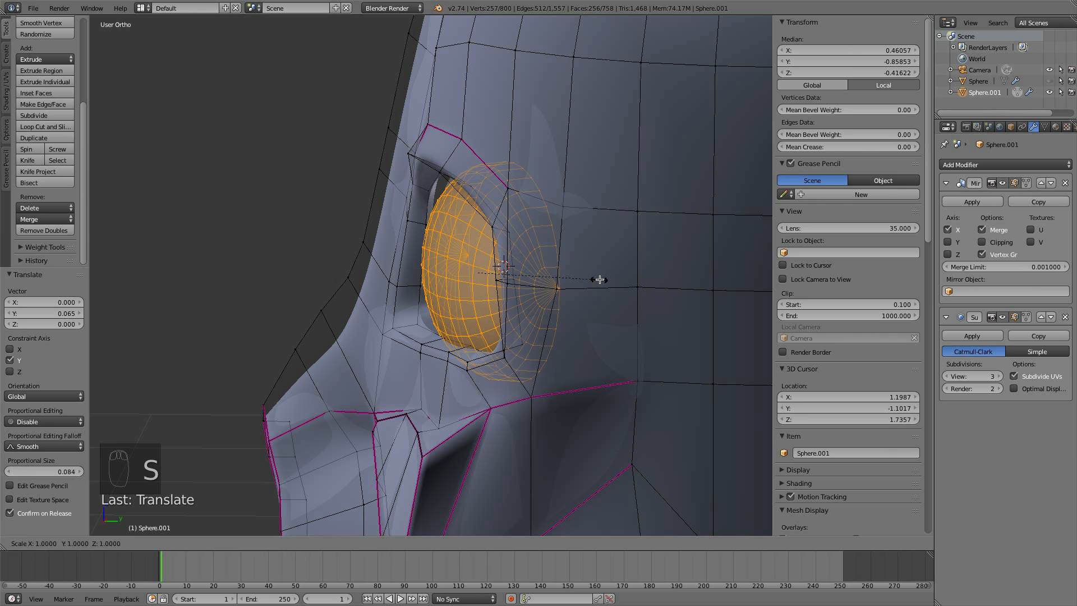
key(x)
right_click(579, 278)
- Move the lens's rear edge loop forward about 0.08 in the top view, using connected proportional editing with a size of about 0.32
middle_drag(579, 278, 546, 362)
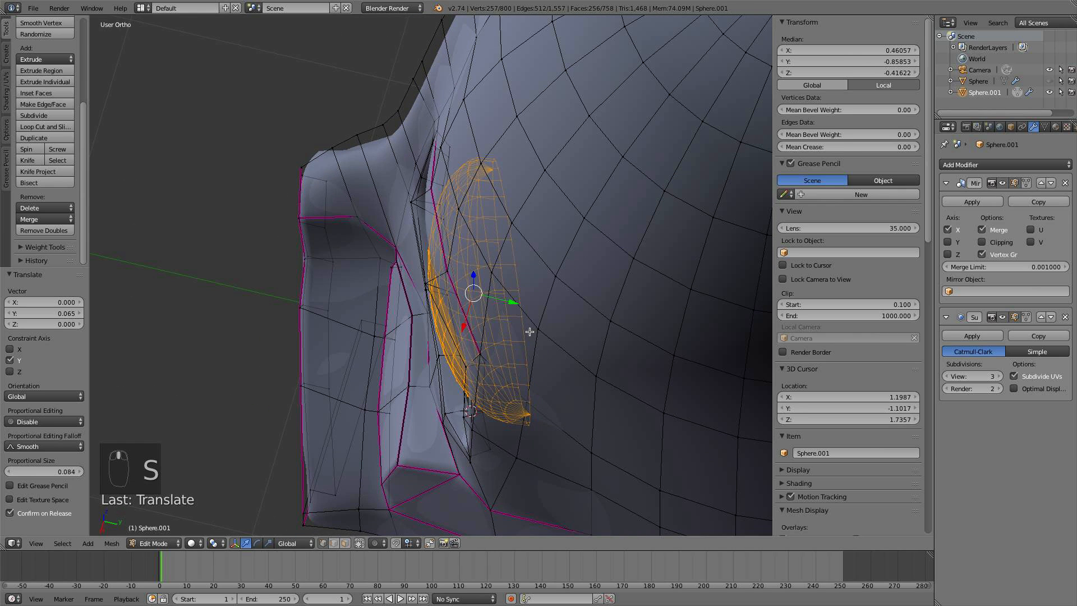
alt+right_click(520, 282)
middle_drag(558, 303, 559, 353)
key(KP_7)
key(g)
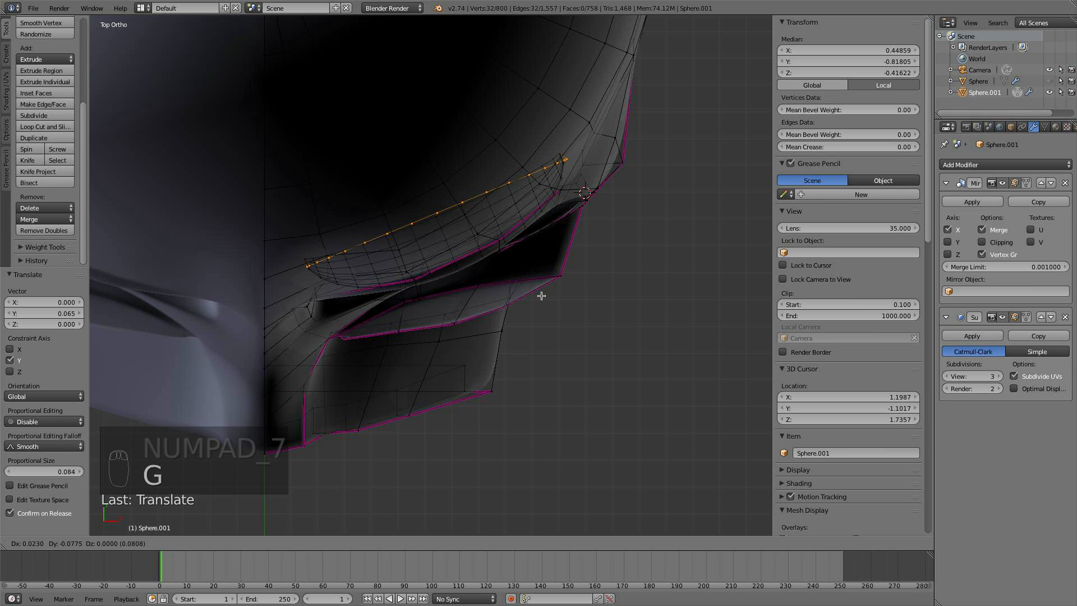
right_click(541, 295)
click(376, 543)
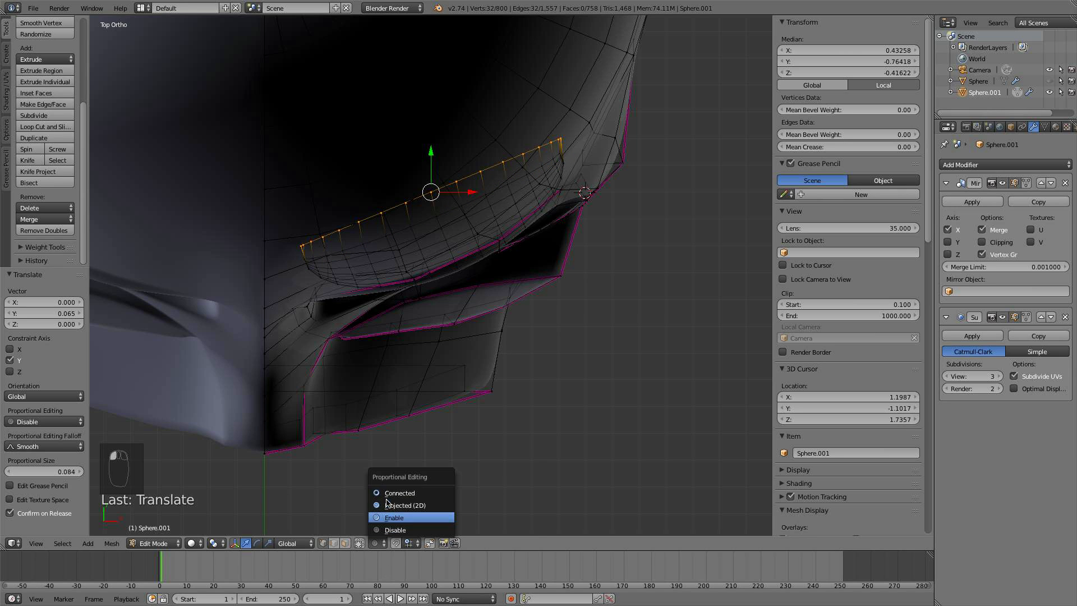
click(391, 493)
key(g)
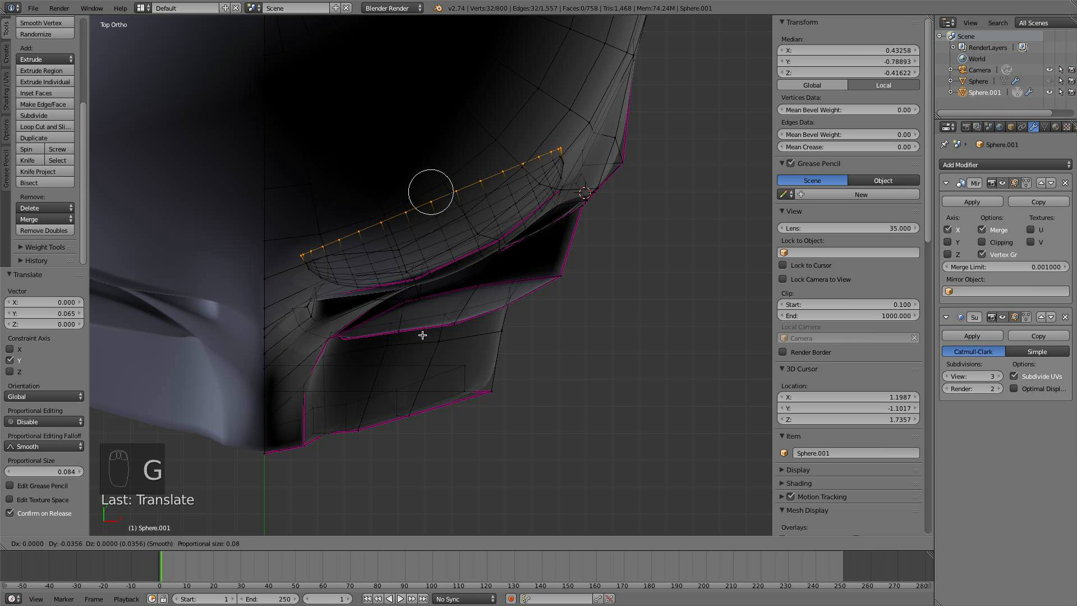
scroll(424, 338, down, 4)
scroll(424, 337, down, 11)
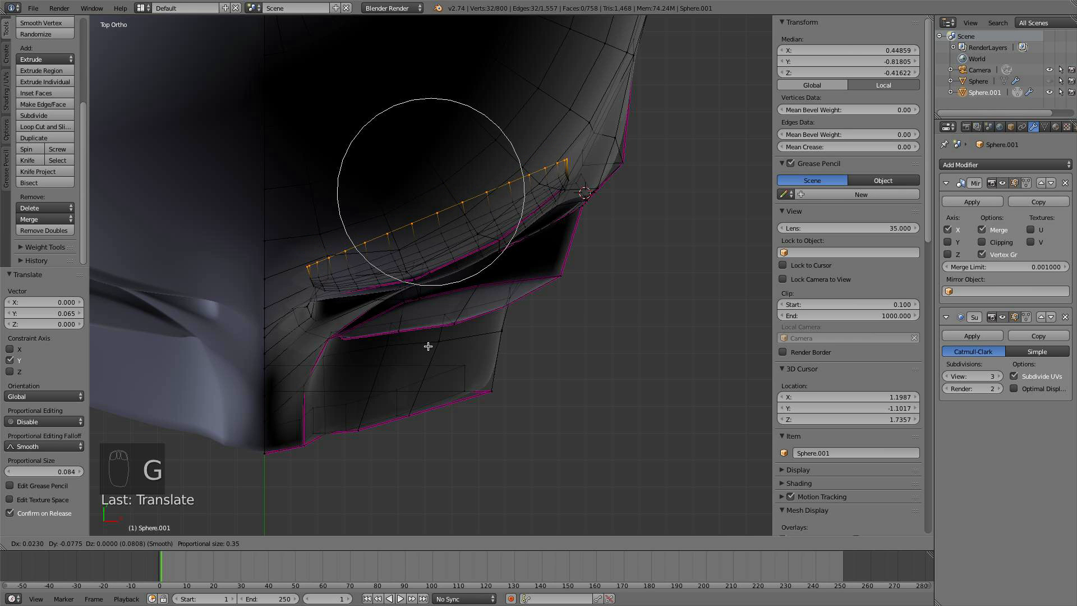
click(428, 348)
- Inspect how the reshaped lens sits inside the eye opening from oblique angles
key(a)
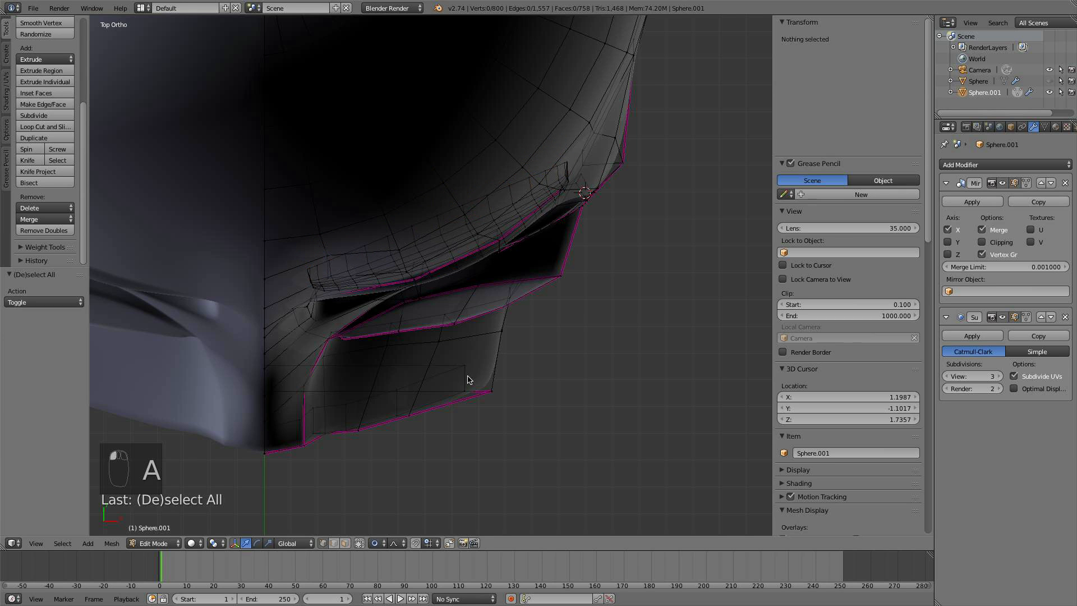
key(Tab)
middle_drag(466, 378, 352, 278)
middle_drag(476, 259, 436, 314)
key(Tab)
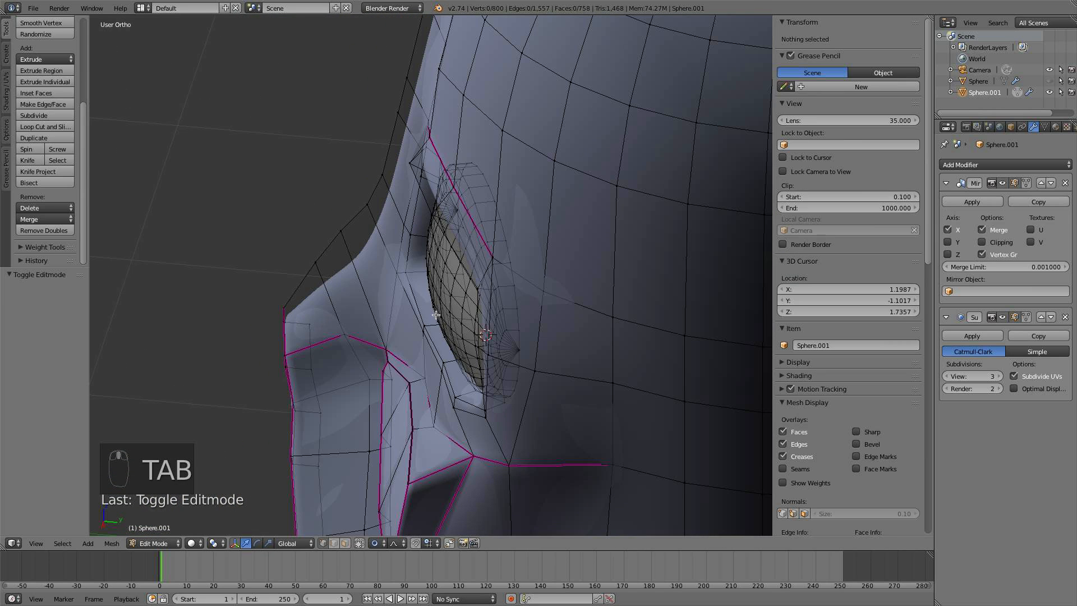
- Select two neighbouring vertices on the lower eye rim and move them -0.030 along the Y axis
alt+right_click(430, 329)
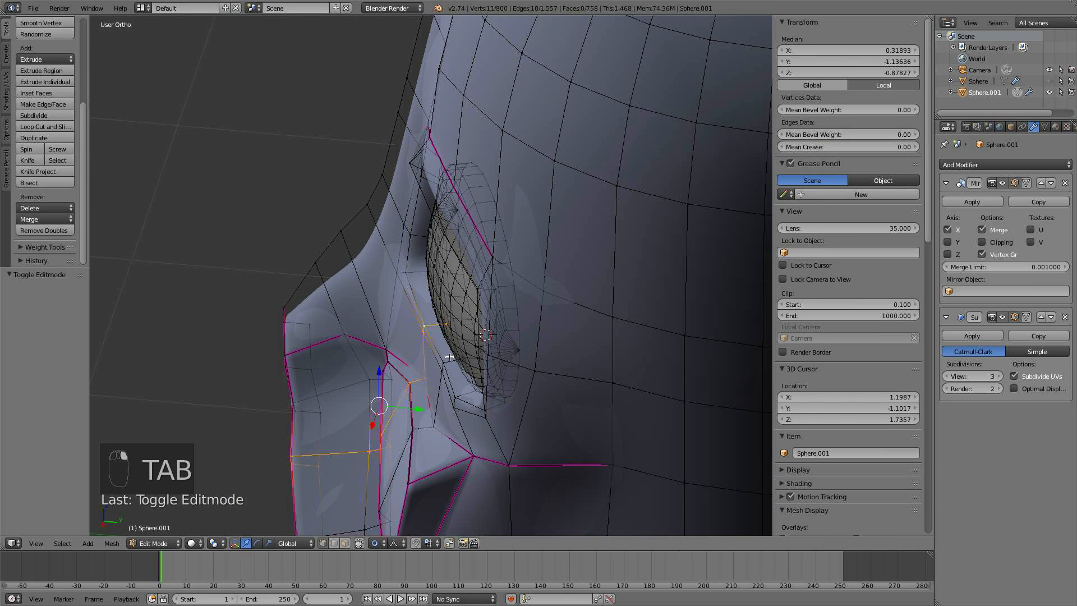
key(a)
key(a)
scroll(433, 353, up, 4)
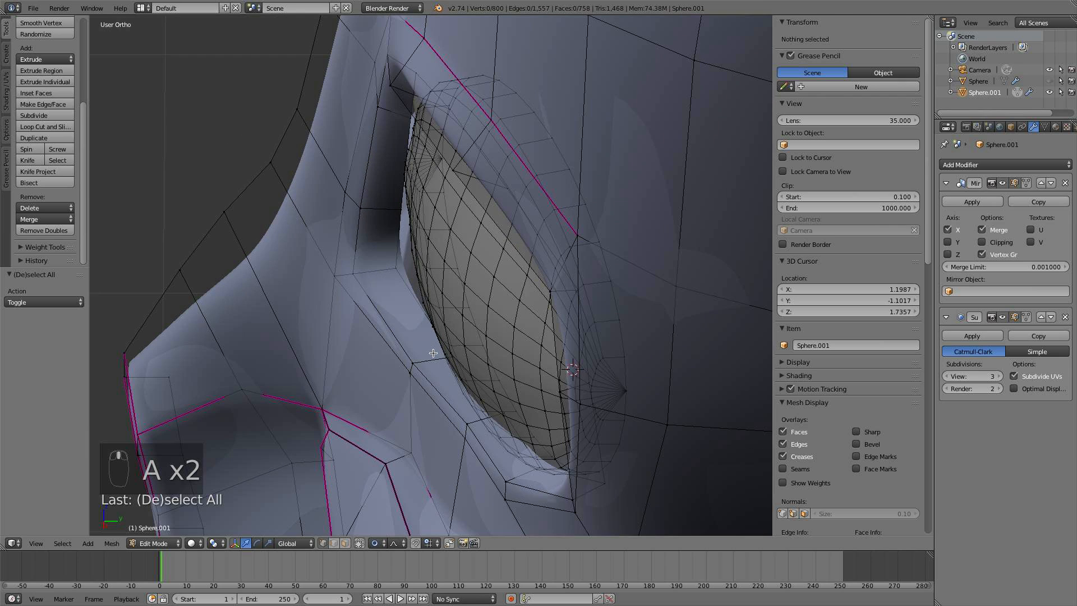
right_click(443, 360)
right_click(408, 369)
key(g)
key(y)
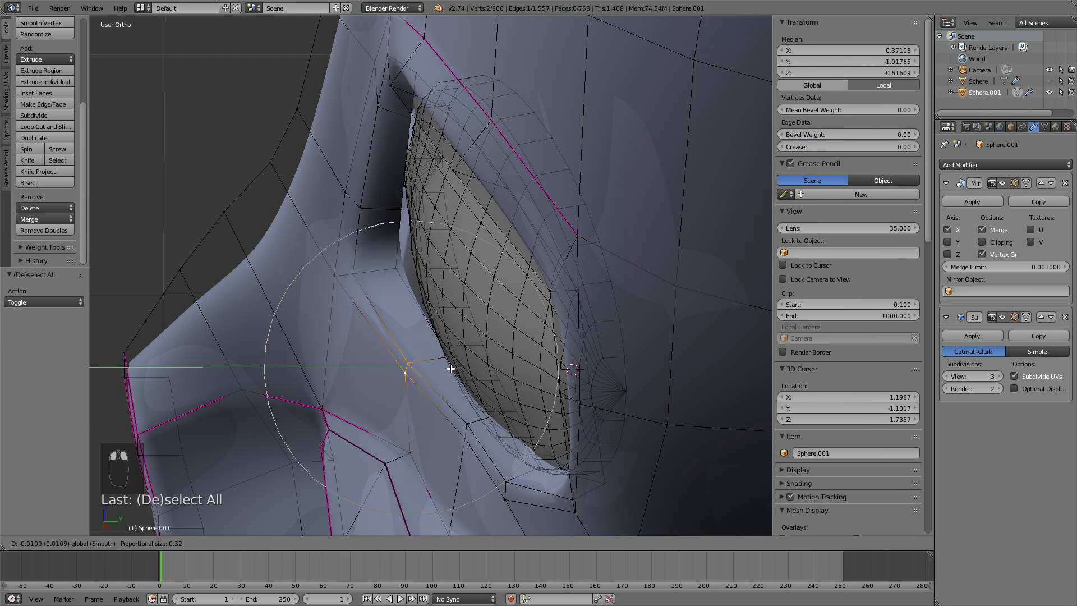
click(442, 372)
- Move the next pair of lower eye rim vertices towards the outer corner -0.033 along Y, and check the smoothed rim
right_click(469, 430)
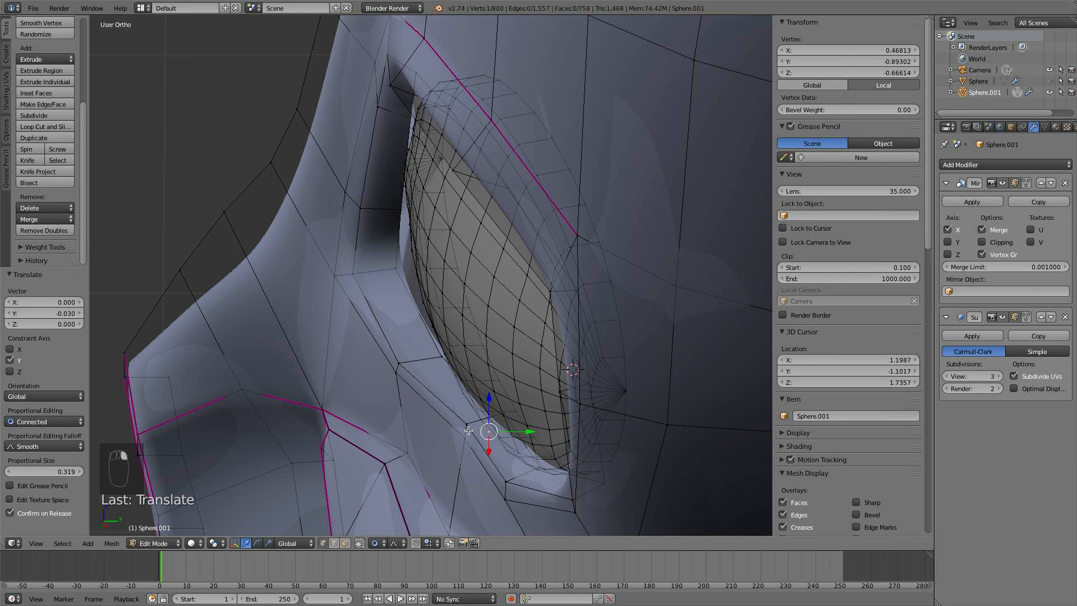
shift+right_click(461, 445)
drag(506, 431, 490, 435)
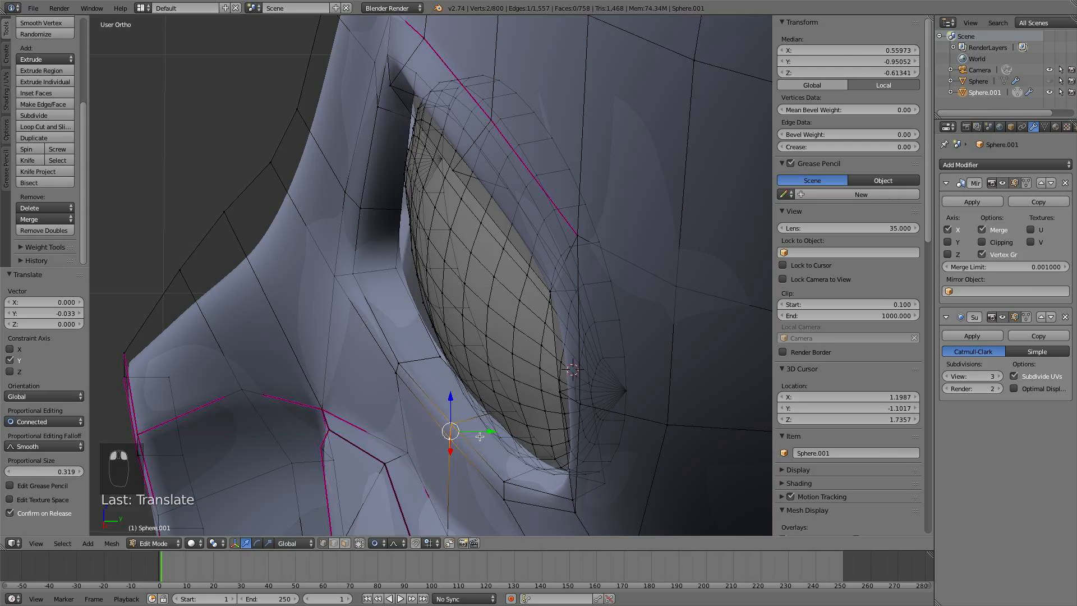
middle_drag(490, 435, 465, 331)
key(a)
key(Tab)
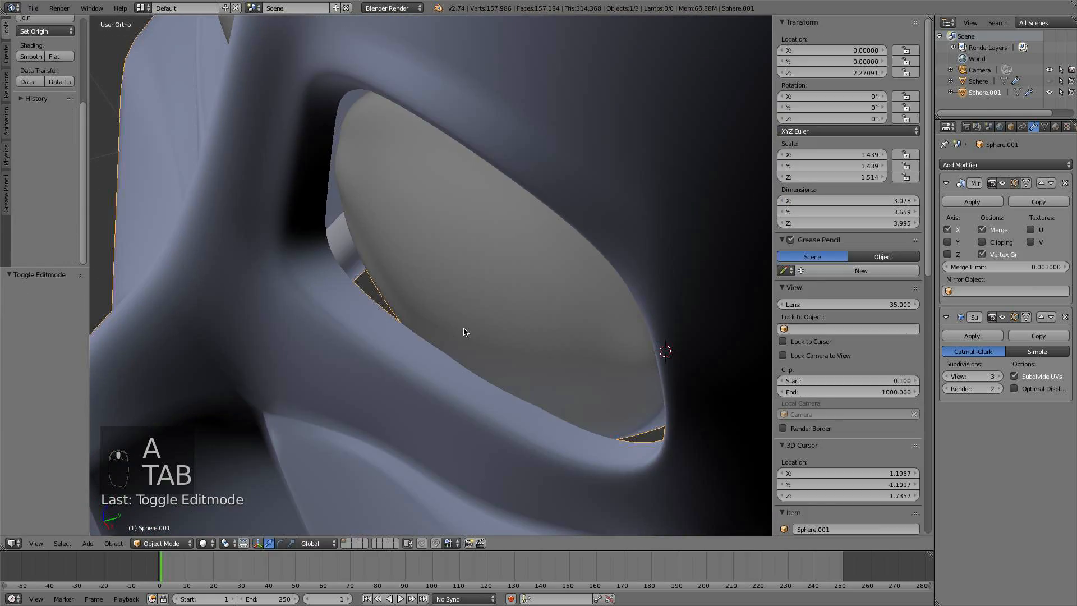
- Extrude the eye opening's inner edge loop about 0.15 back along Y with proportional editing off, and check the smoothed result
key(Tab)
alt+right_click(365, 291)
middle_drag(364, 291, 460, 310)
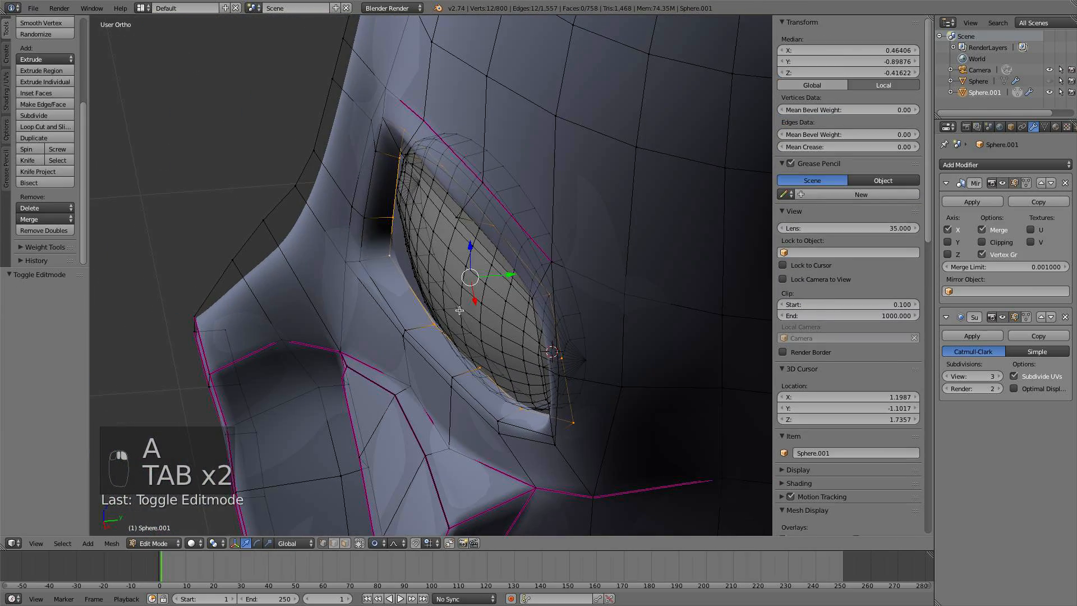
key(e)
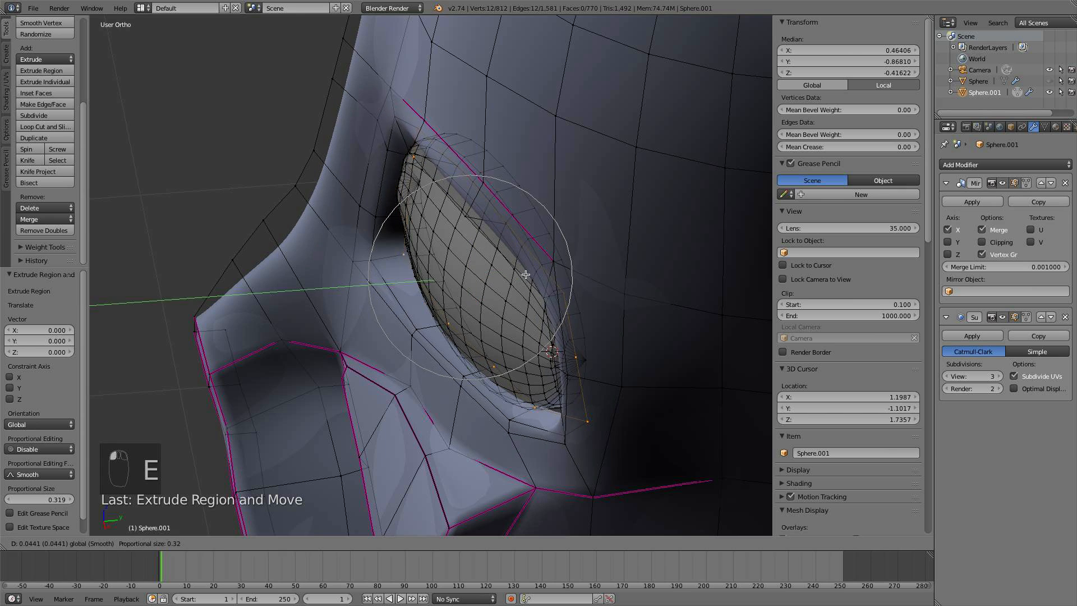
key(o)
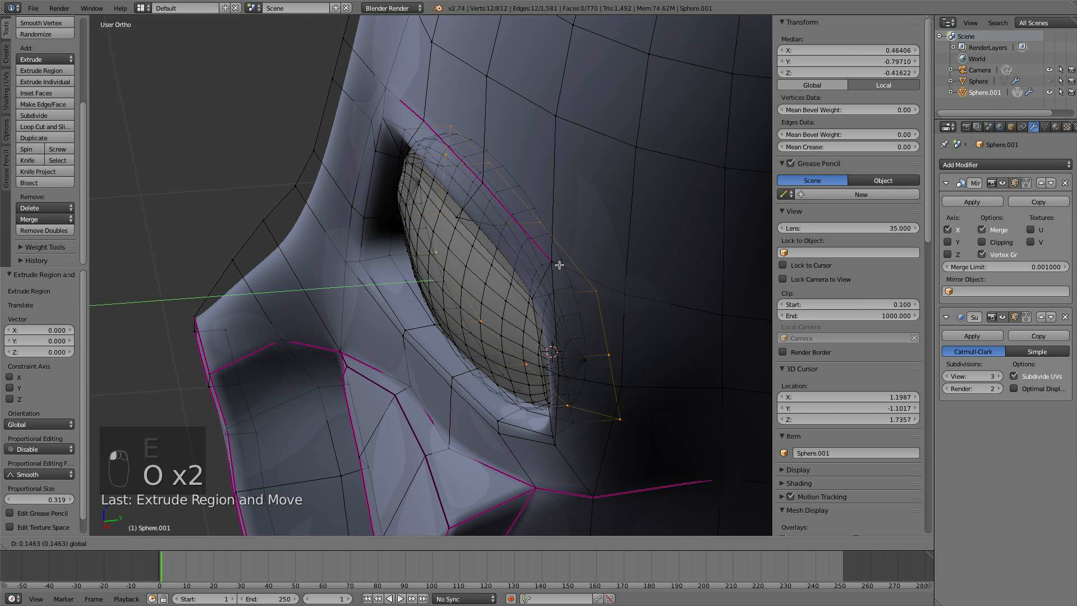
key(a)
key(Tab)
scroll(582, 274, up, 5)
scroll(582, 273, down, 5)
middle_drag(582, 273, 616, 221)
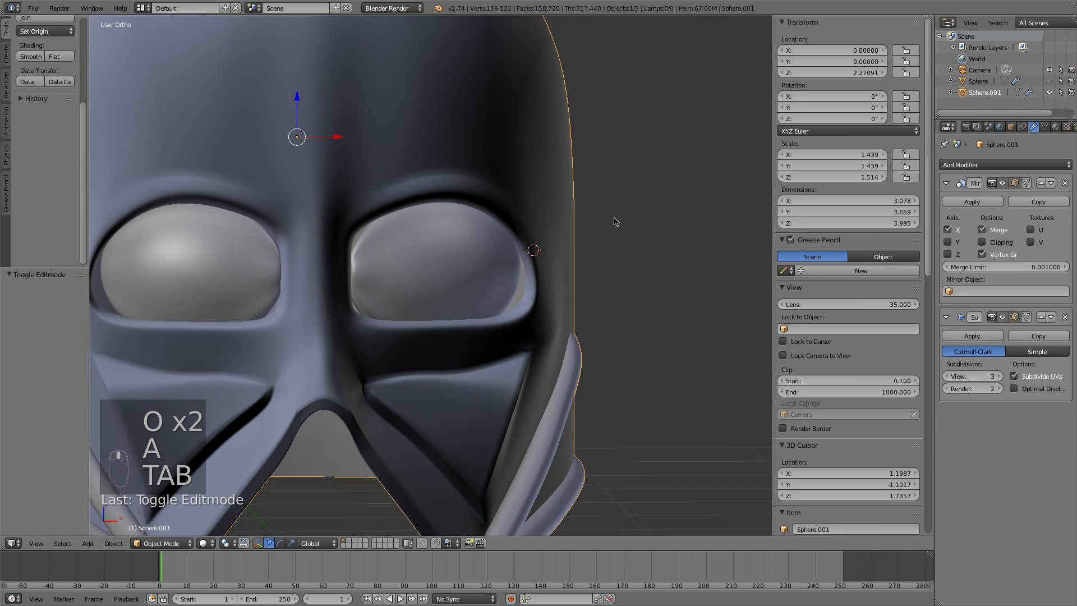
- Move the lens's outer pole vertex by 0.086, 0.028, -0.011 with connected proportional editing at size 1.000 to fill the corner gap
scroll(569, 276, up, 5)
middle_drag(569, 275, 596, 262)
key(Tab)
right_click(601, 278)
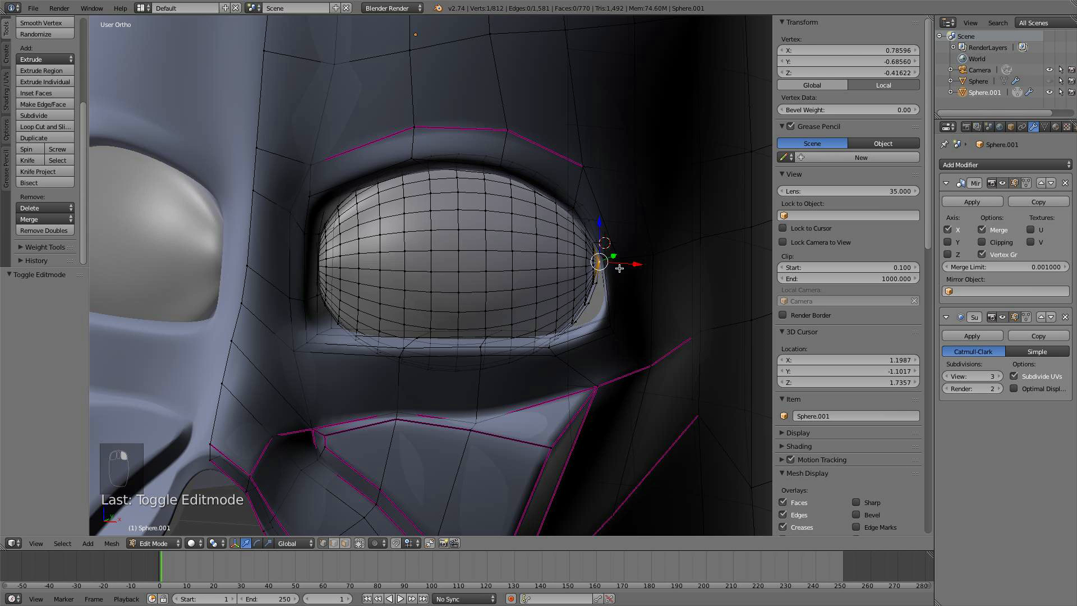
scroll(619, 268, down, 5)
key(g)
right_click(644, 261)
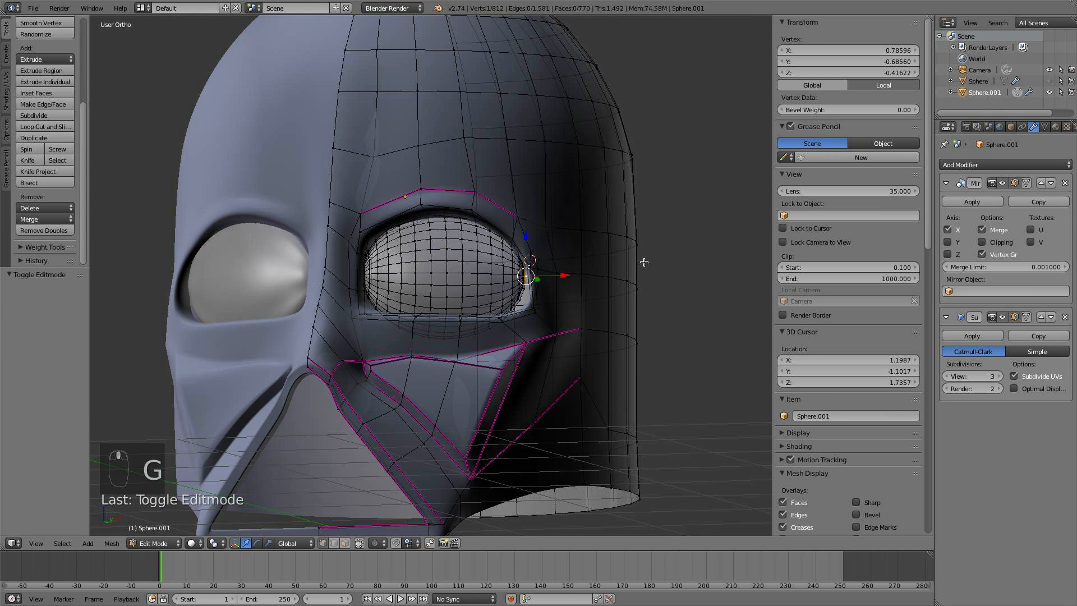
click(408, 543)
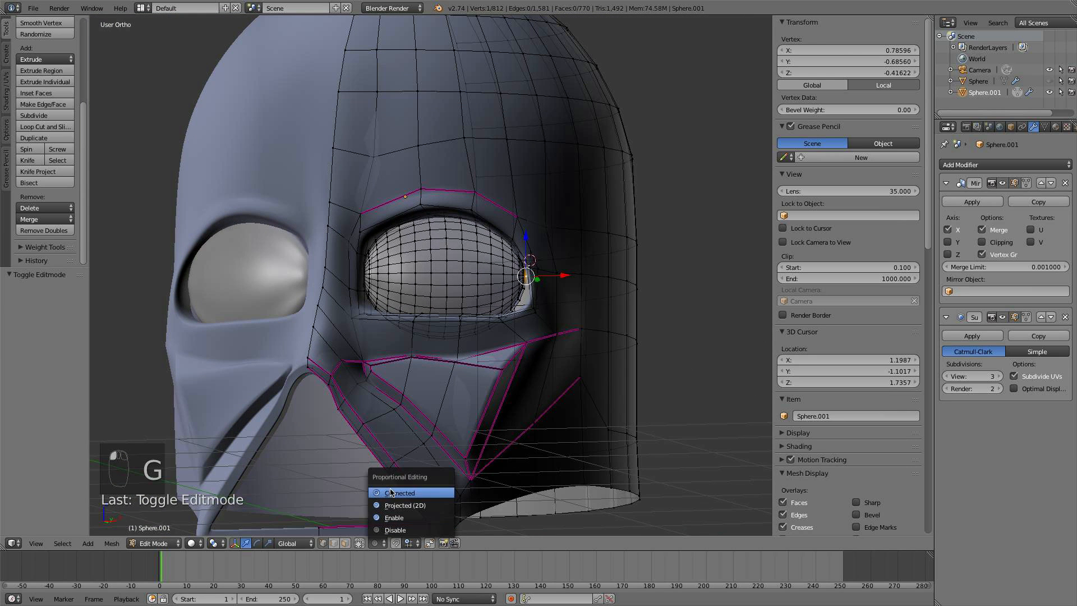
click(392, 499)
key(g)
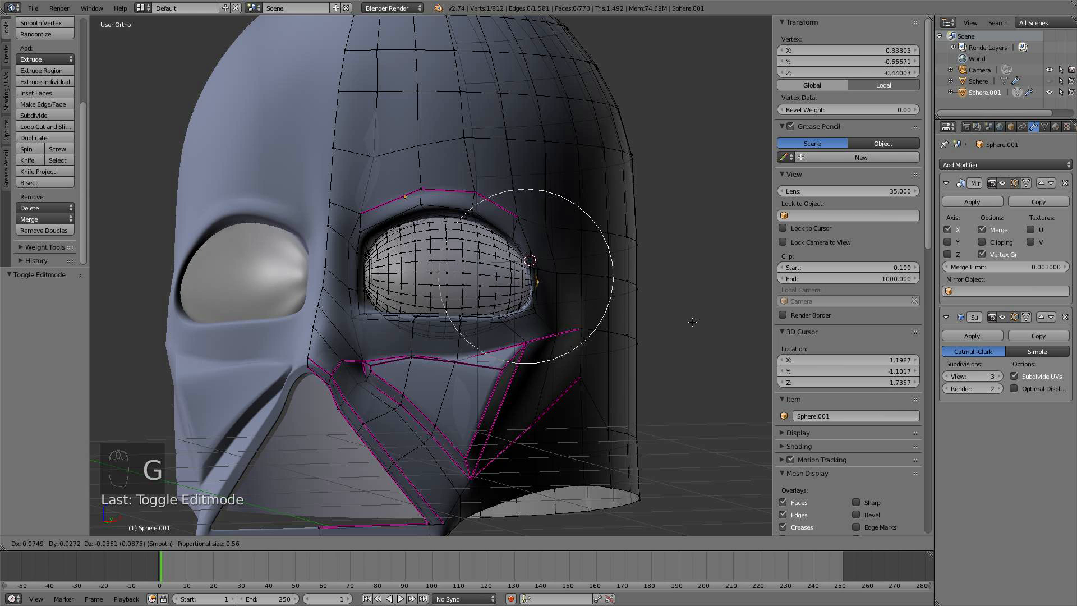
scroll(692, 322, down, 6)
scroll(688, 316, down, 2)
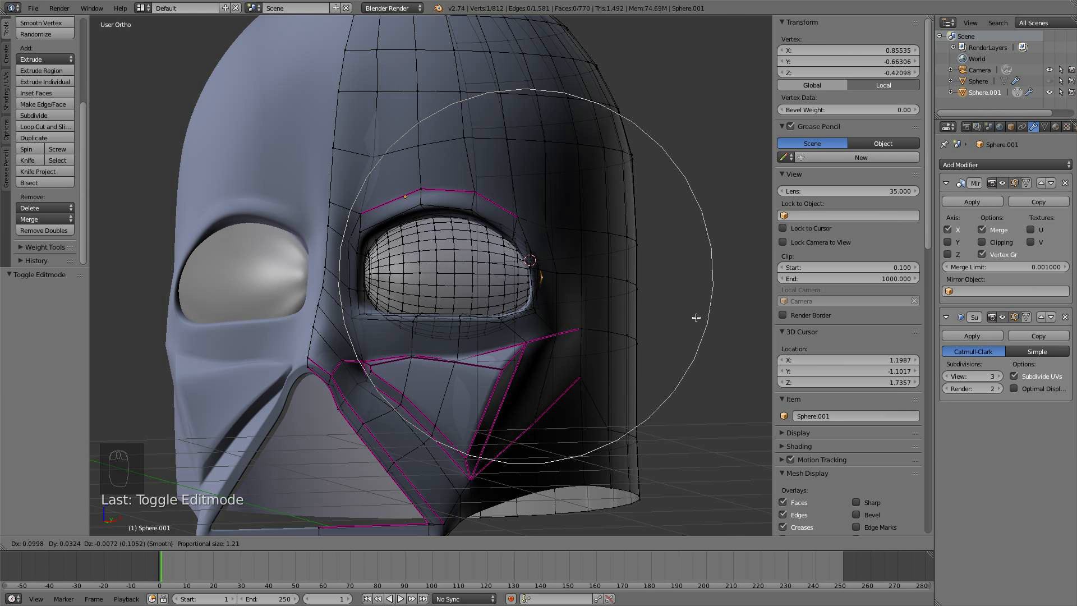
click(696, 318)
- Move the lens's inner pole vertex by -0.032, 0.015, -0.011 with connected proportional editing, and view the lens from the side
middle_drag(695, 317, 548, 352)
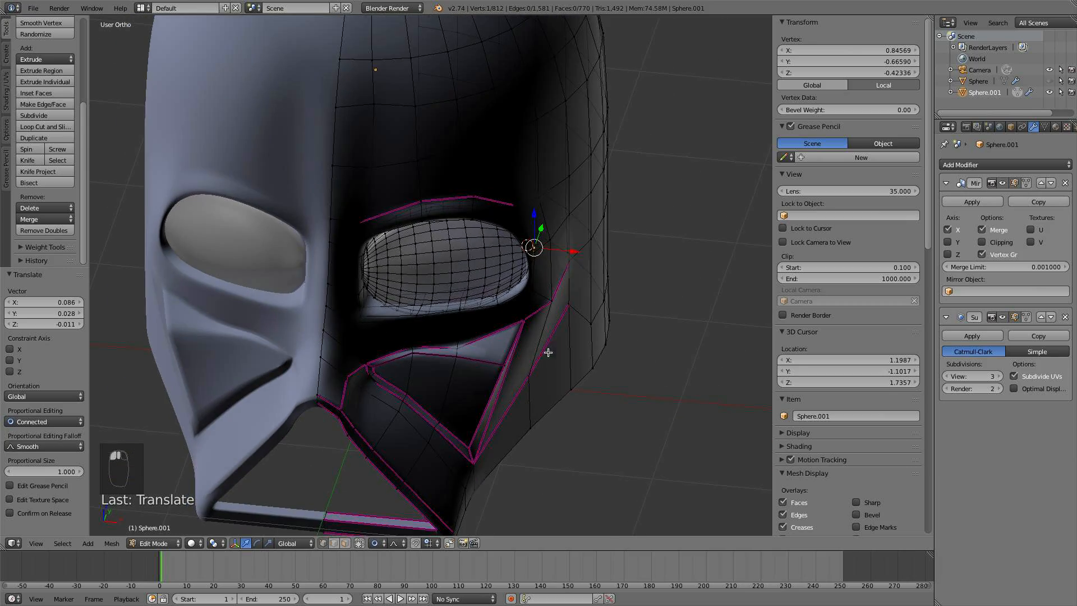
middle_drag(436, 309, 376, 251)
key(g)
click(337, 300)
middle_drag(370, 250, 370, 250)
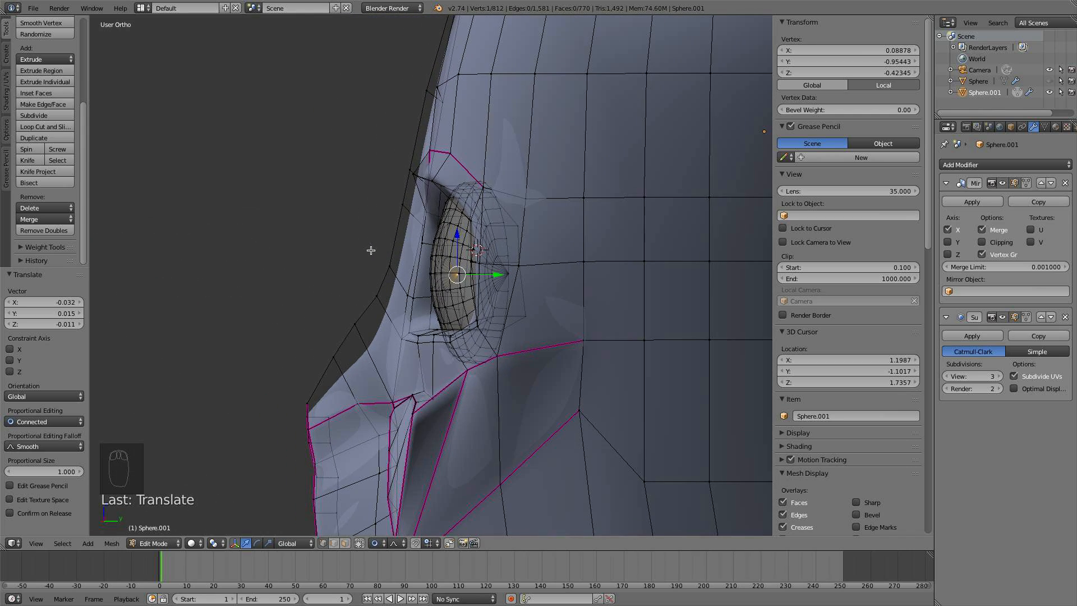
key(KP_3)
scroll(435, 272, up, 2)
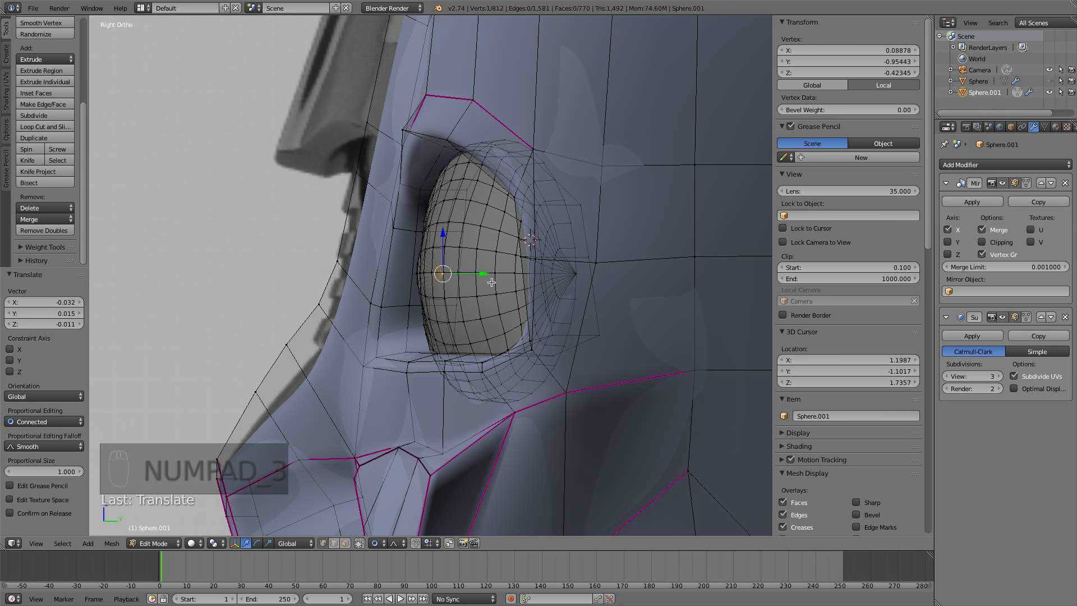
- Rotate the whole lens about 6 degrees in the side view, and apply smooth shading to the mask object
key(l)
key(r)
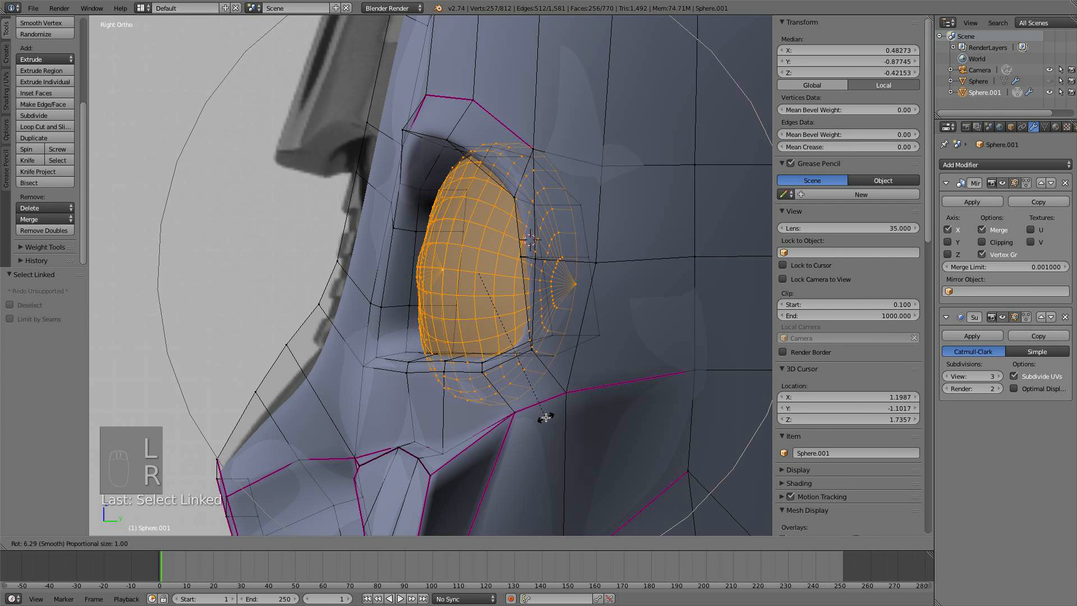
click(545, 417)
key(z)
key(Tab)
key(z)
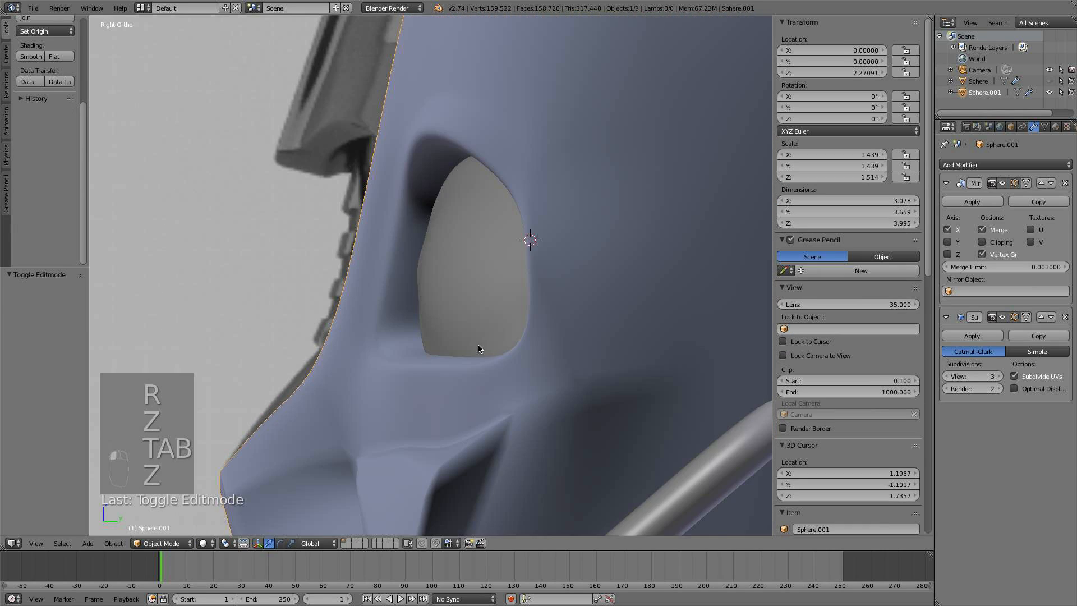
middle_drag(478, 349, 153, 219)
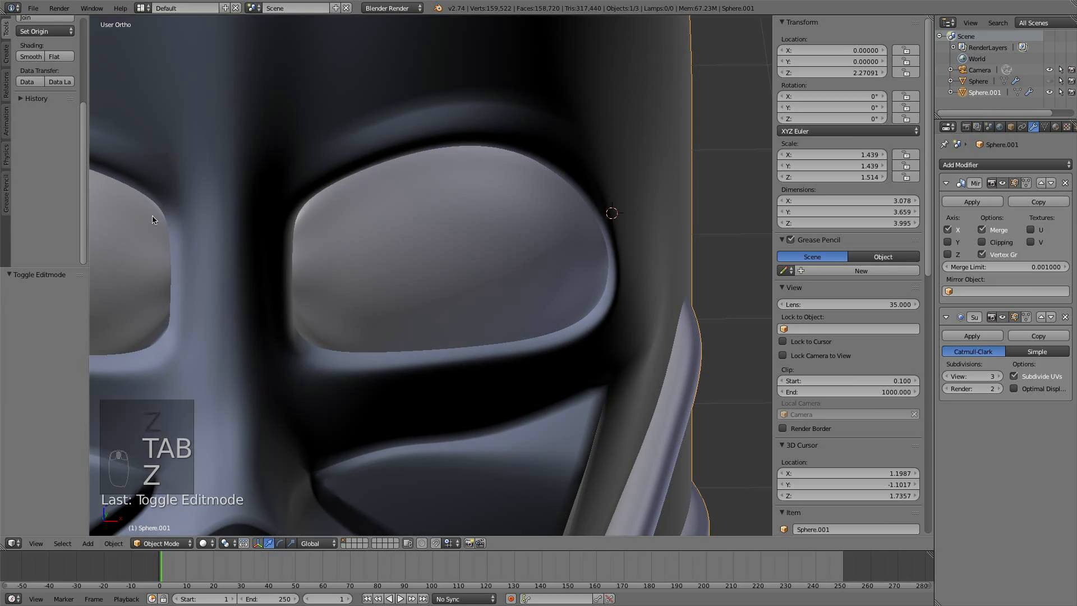
scroll(469, 317, down, 3)
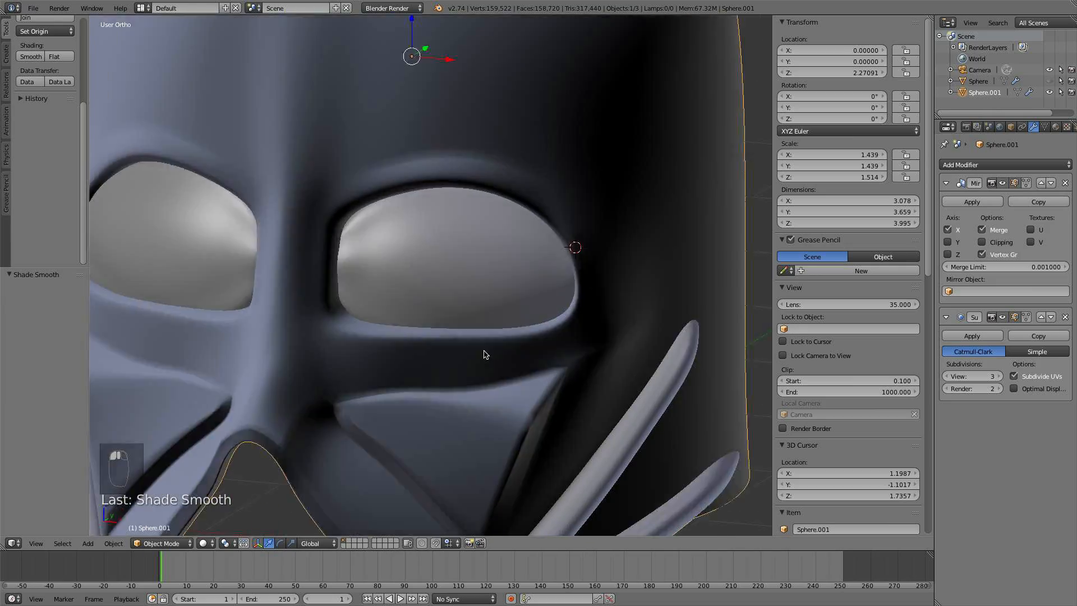
- Try scaling the whole lens by 1.152 along Y, check the smoothed mask, and undo the scaling
middle_drag(483, 356, 396, 334)
scroll(443, 348, up, 4)
key(Tab)
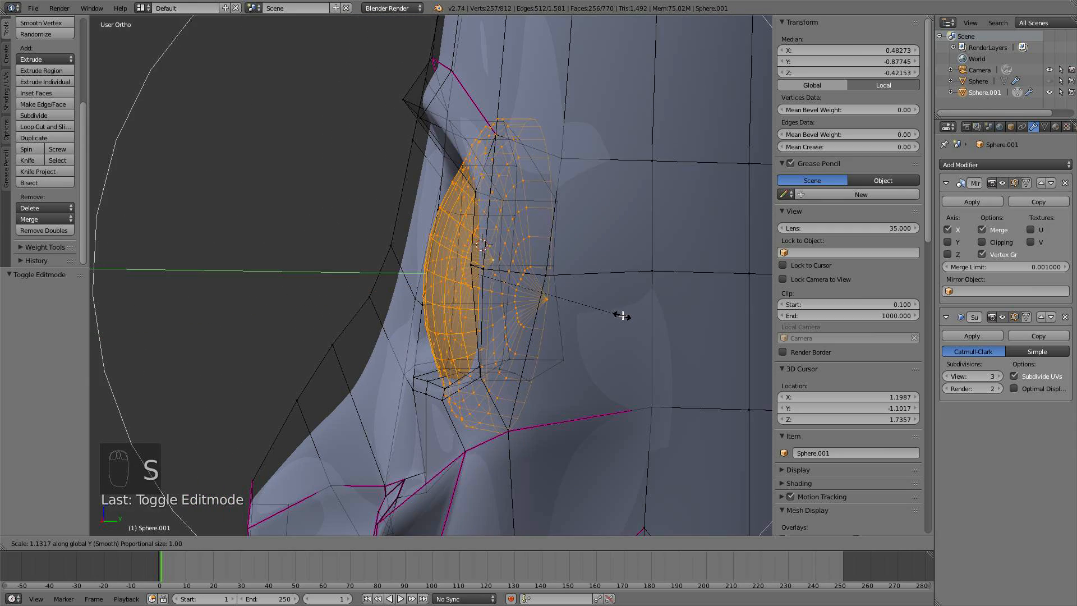
click(626, 315)
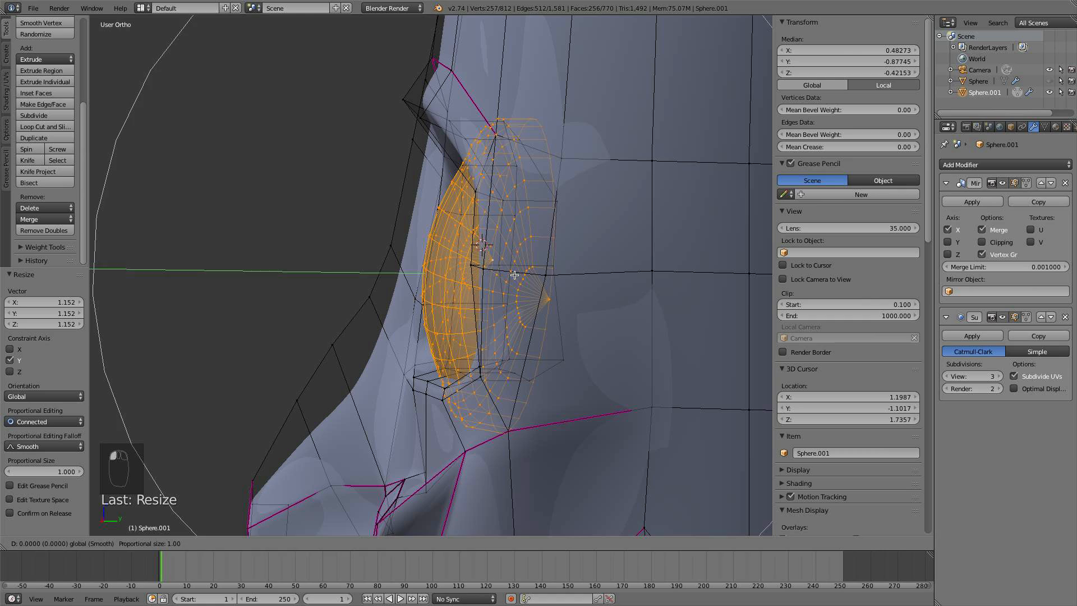
key(a)
key(Tab)
middle_drag(512, 313, 577, 315)
scroll(567, 320, down, 5)
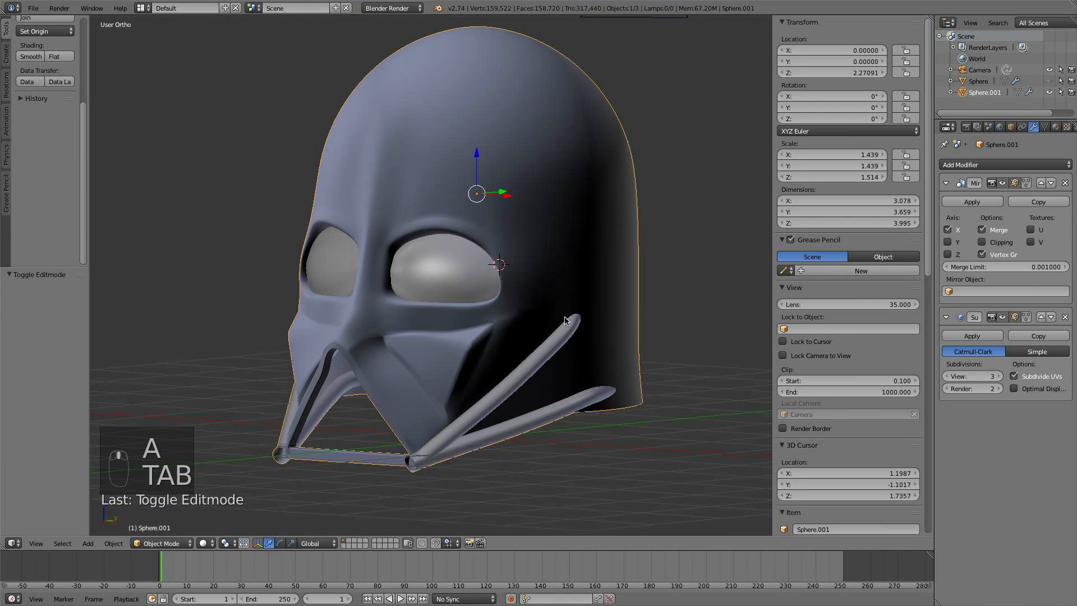
scroll(537, 332, up, 5)
scroll(537, 331, up, 2)
scroll(428, 336, up, 1)
key(super+z)
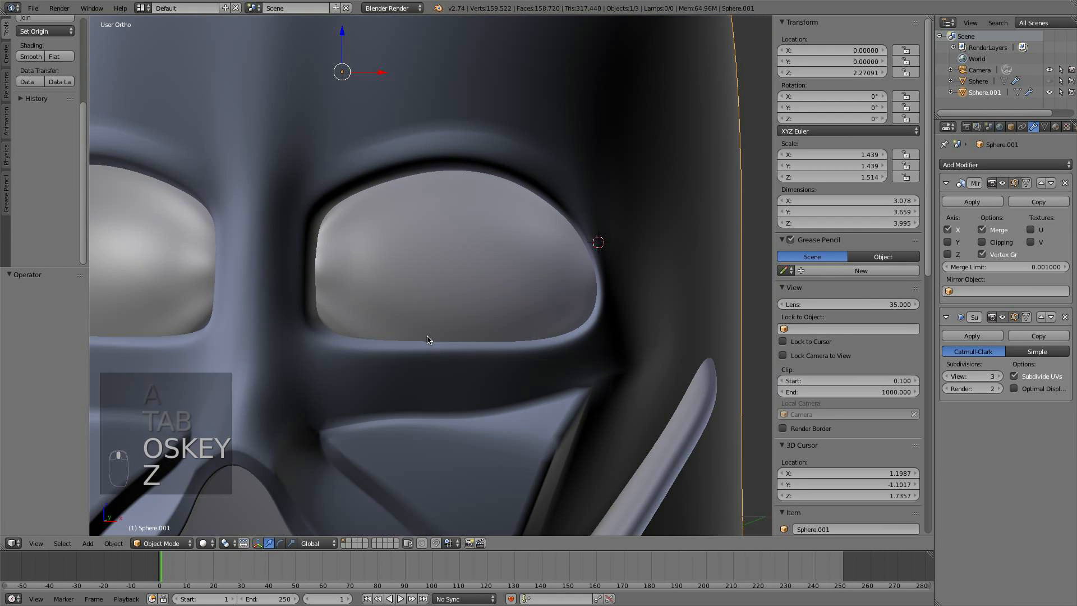
- Move the vertex at the front centre of the lens -0.031 along Y with connected proportional editing at size 0.683
key(Tab)
scroll(398, 323, up, 3)
middle_drag(392, 320, 252, 357)
right_click(451, 293)
middle_drag(451, 293, 450, 332)
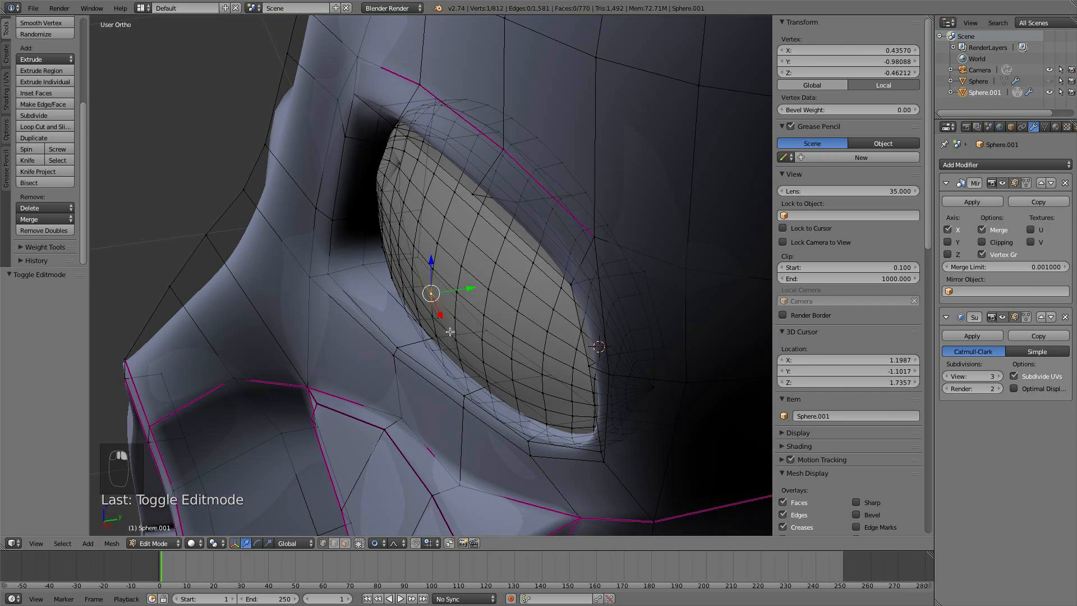
key(g)
key(y)
scroll(463, 289, down, 4)
scroll(461, 289, up, 2)
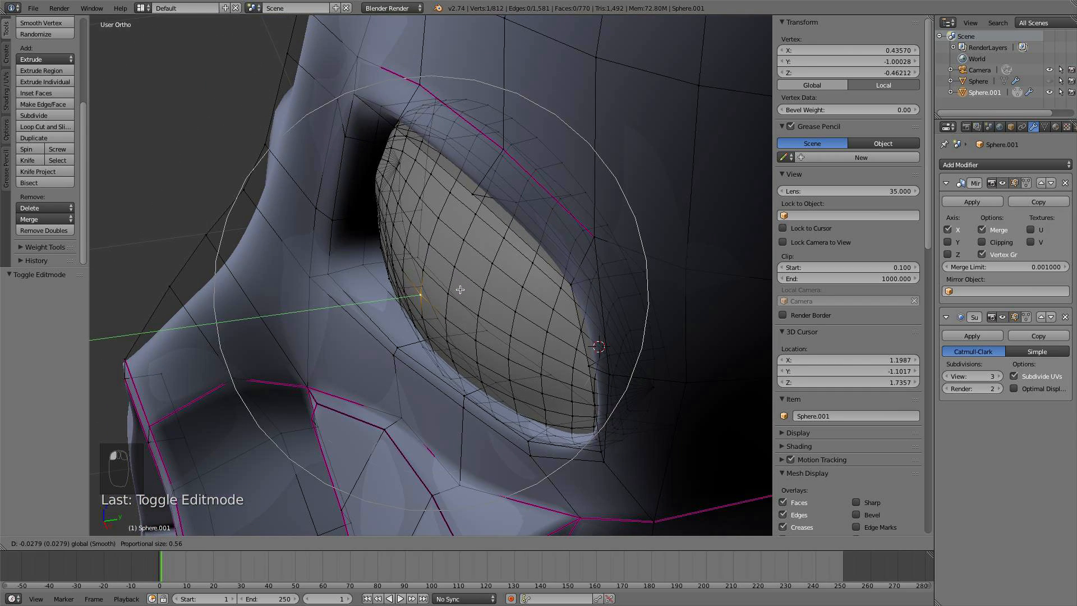
scroll(459, 290, down, 2)
click(459, 289)
middle_drag(458, 290, 465, 303)
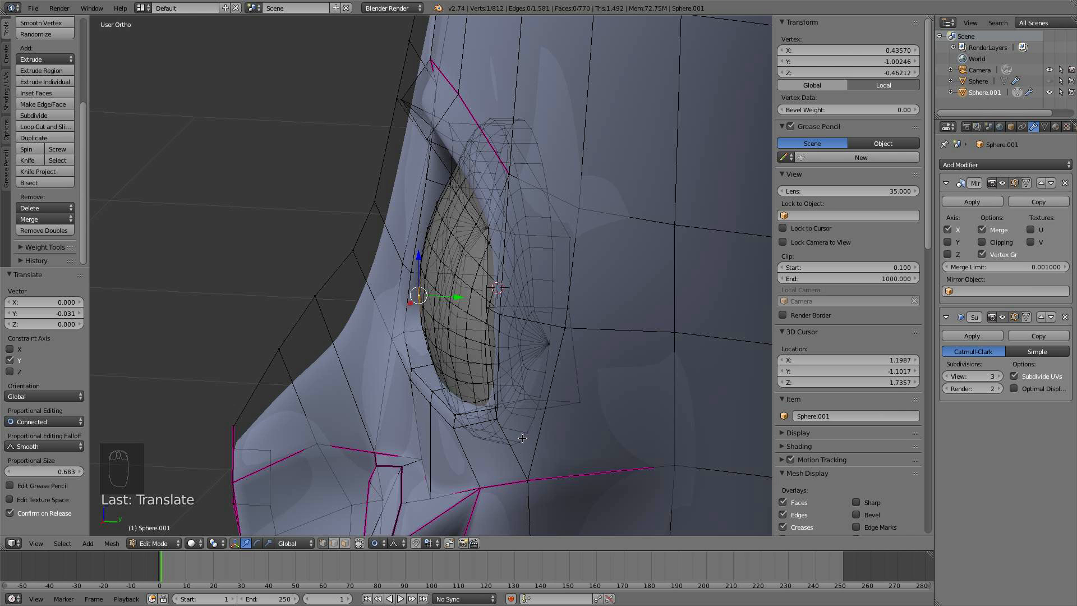
- Move the lens's back rim edge loop about 0.045 along Y with connected proportional editing at size about 0.91
key(space)
key(Escape)
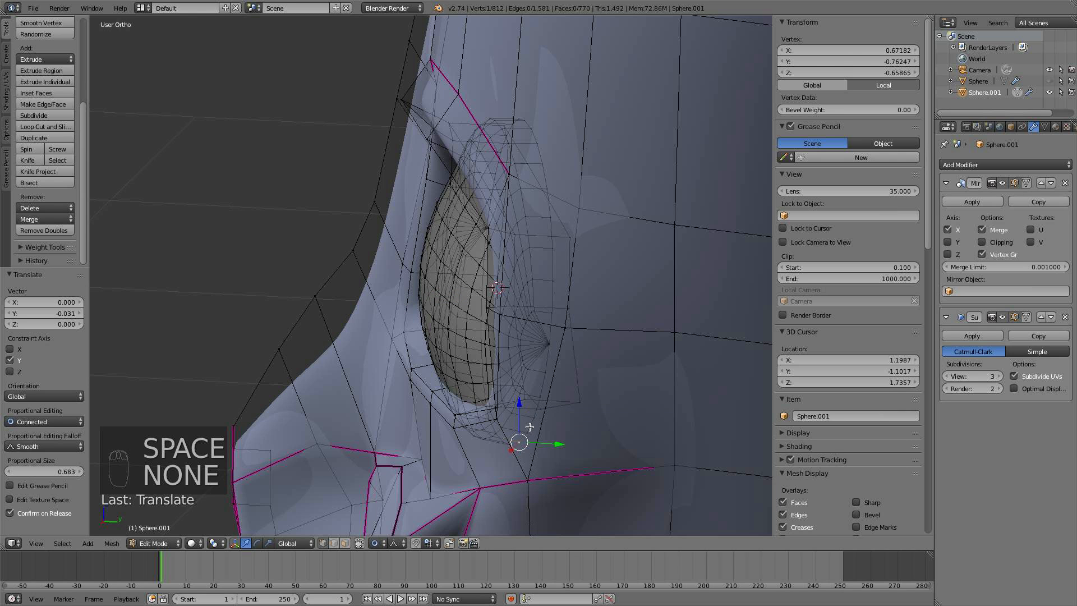
alt+right_click(560, 287)
key(g)
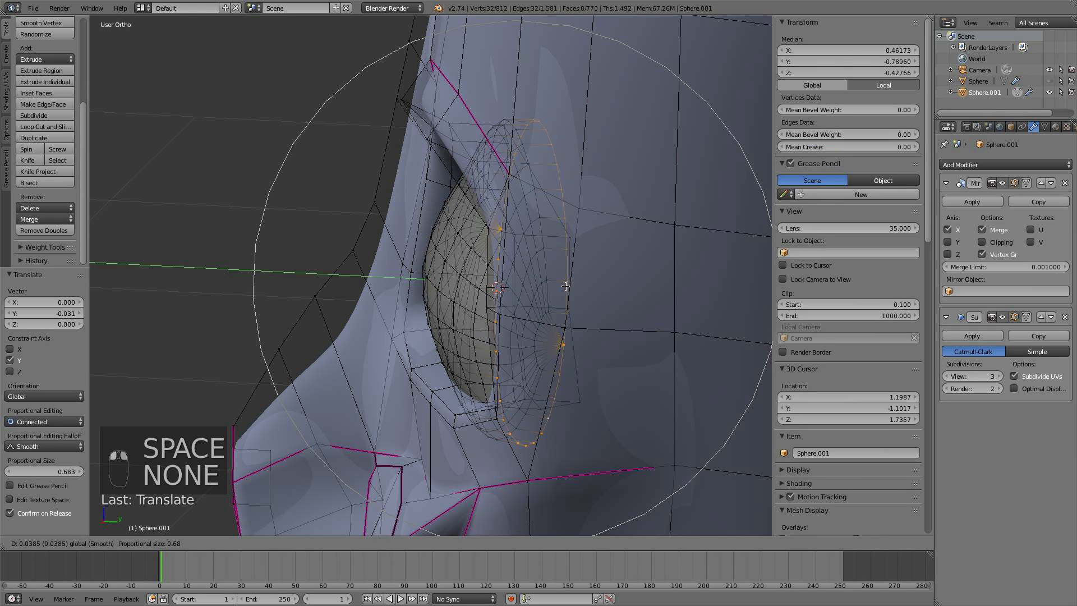
scroll(566, 286, up, 3)
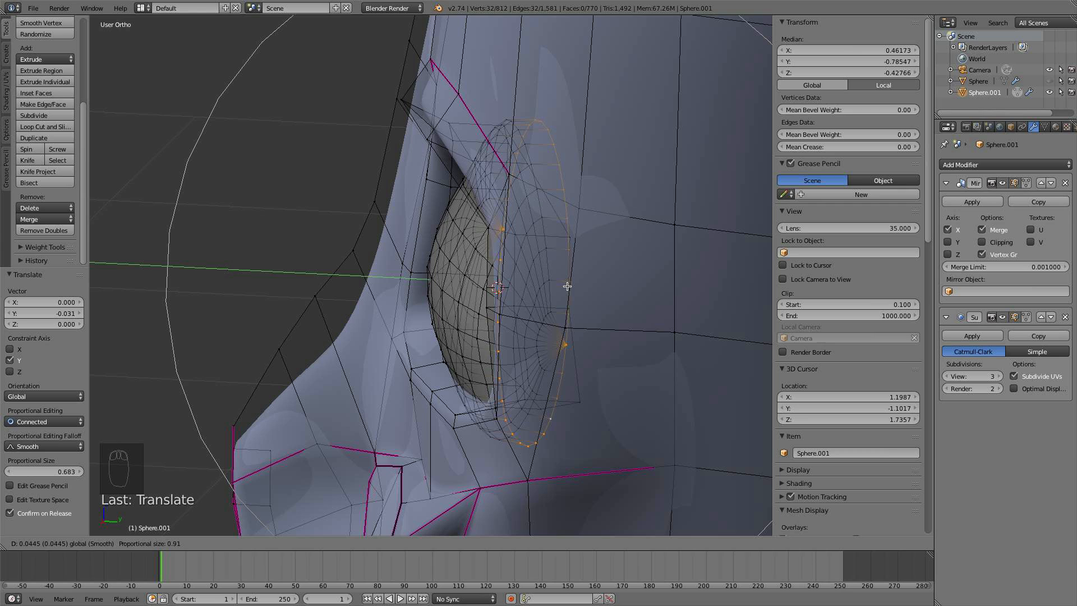
click(567, 286)
- Examine how the lens fits the smoothed eye opening, both close up and on the whole mask
middle_drag(567, 286, 539, 303)
key(a)
key(Tab)
scroll(538, 364, up, 5)
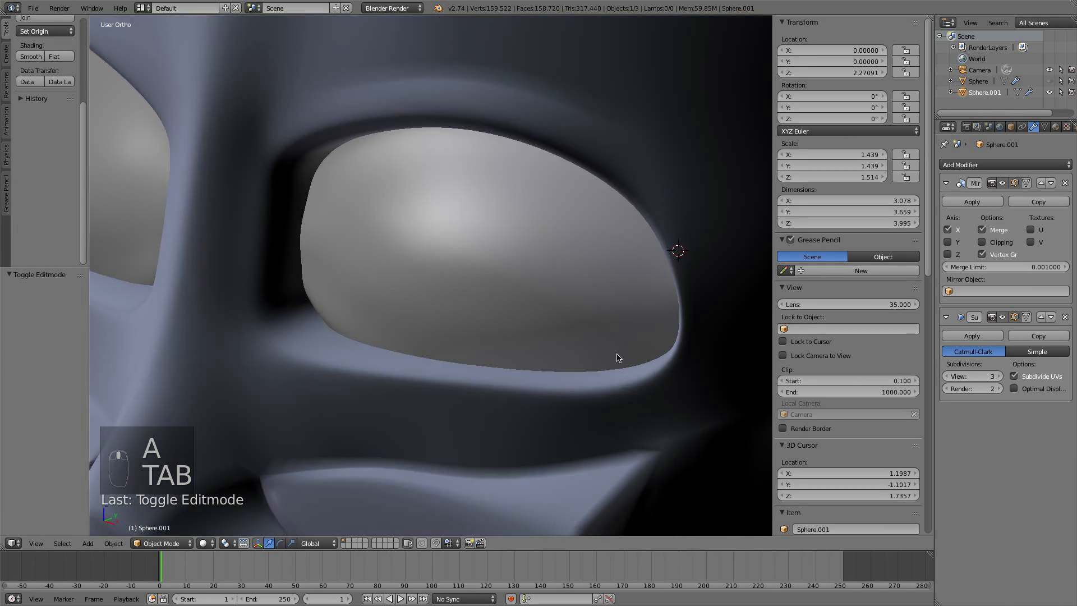
scroll(617, 357, down, 5)
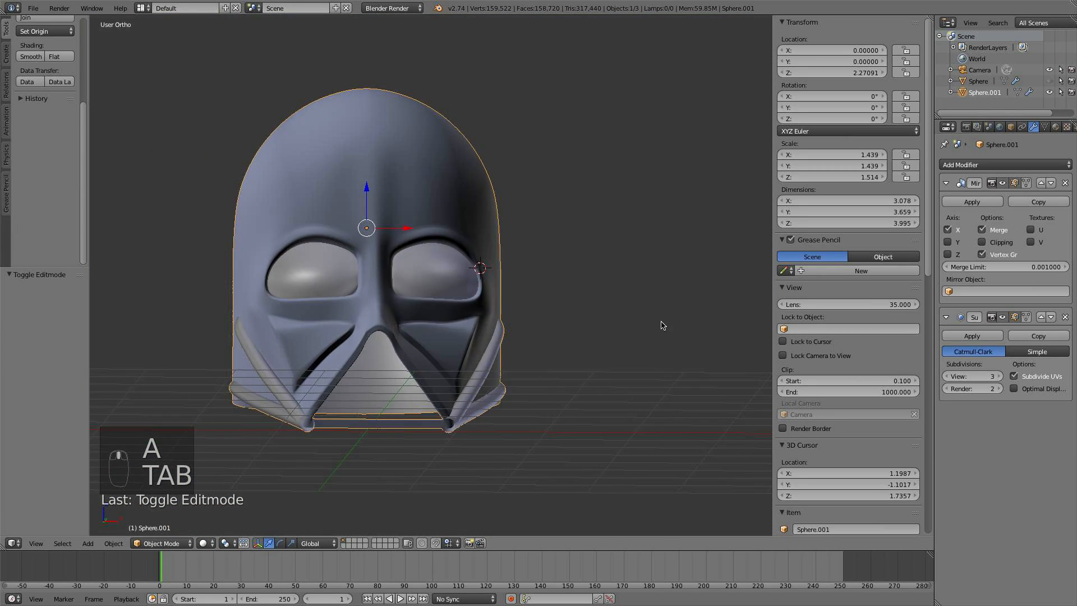
scroll(617, 337, down, 4)
middle_drag(601, 344, 657, 343)
scroll(557, 348, up, 6)
scroll(617, 345, up, 6)
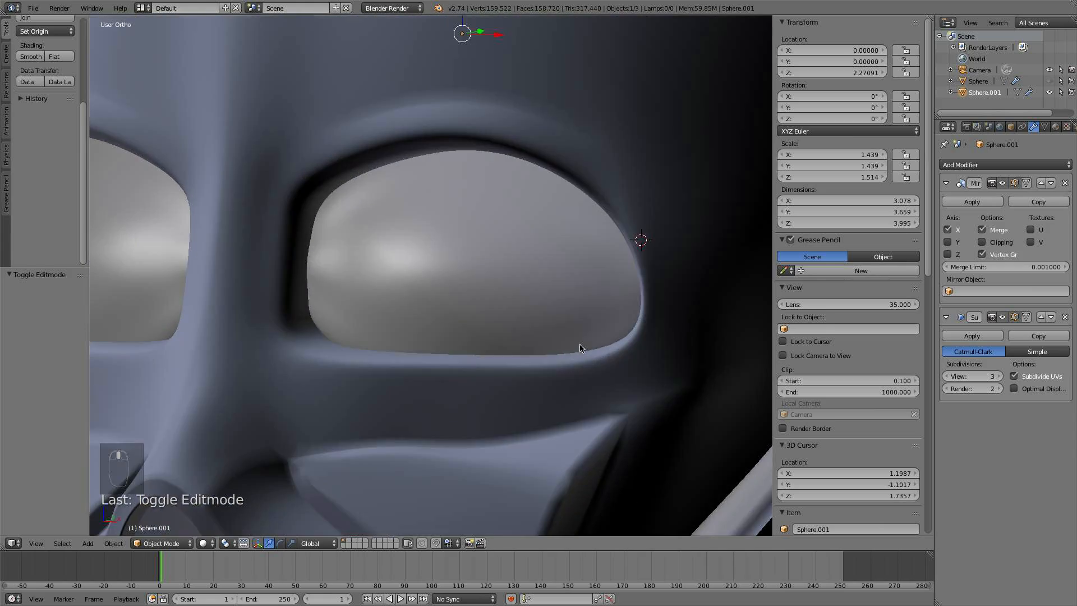
- Raise the whole lens about 0.029 along Z, and check the smoothed result
key(Tab)
middle_drag(581, 348, 490, 392)
alt+right_click(570, 401)
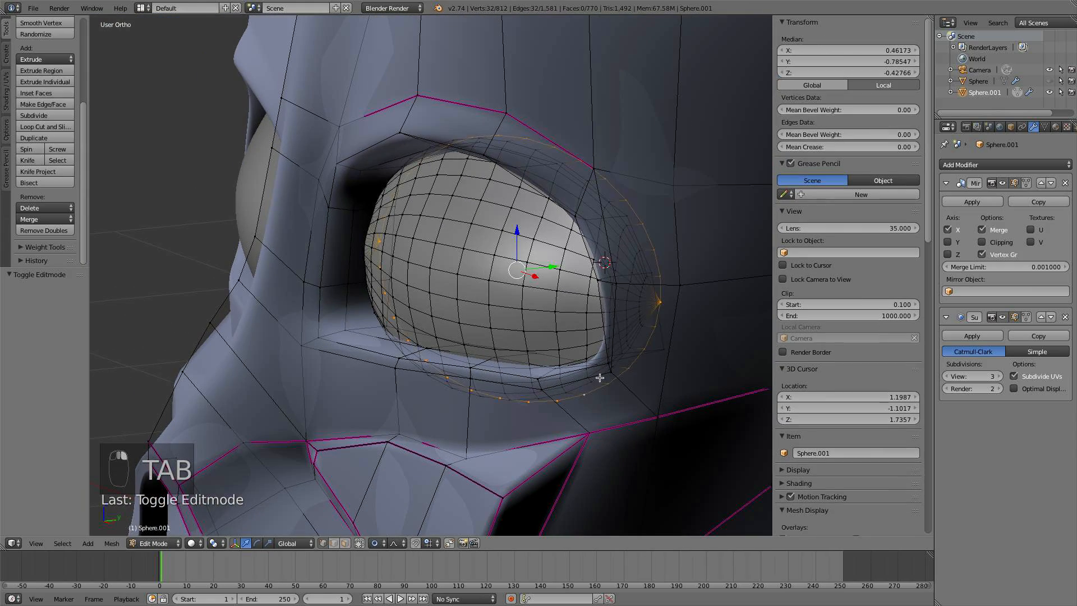
middle_drag(600, 377, 564, 300)
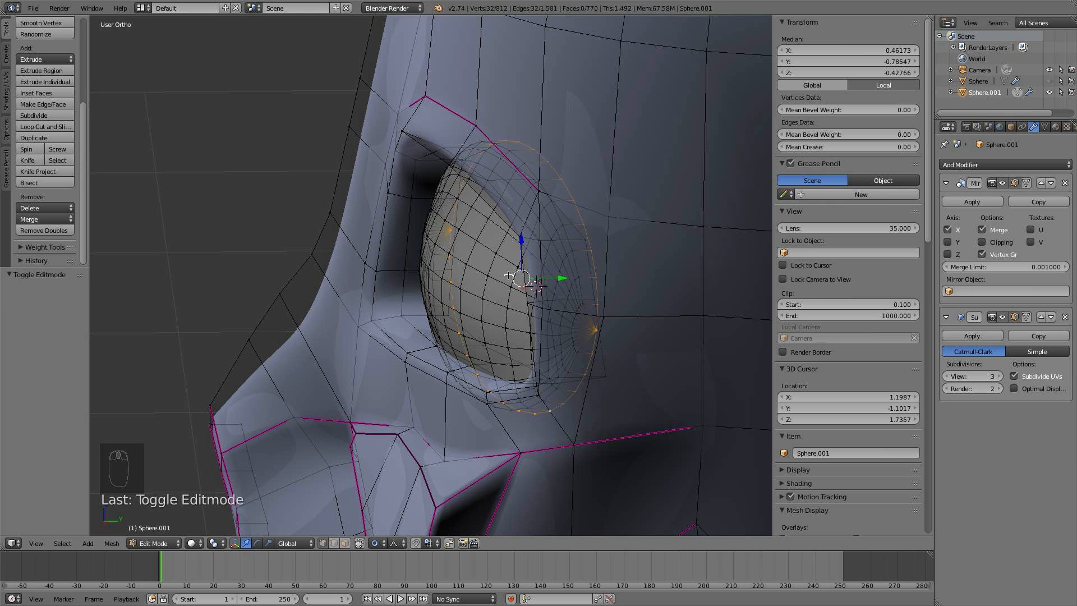
key(l)
key(g)
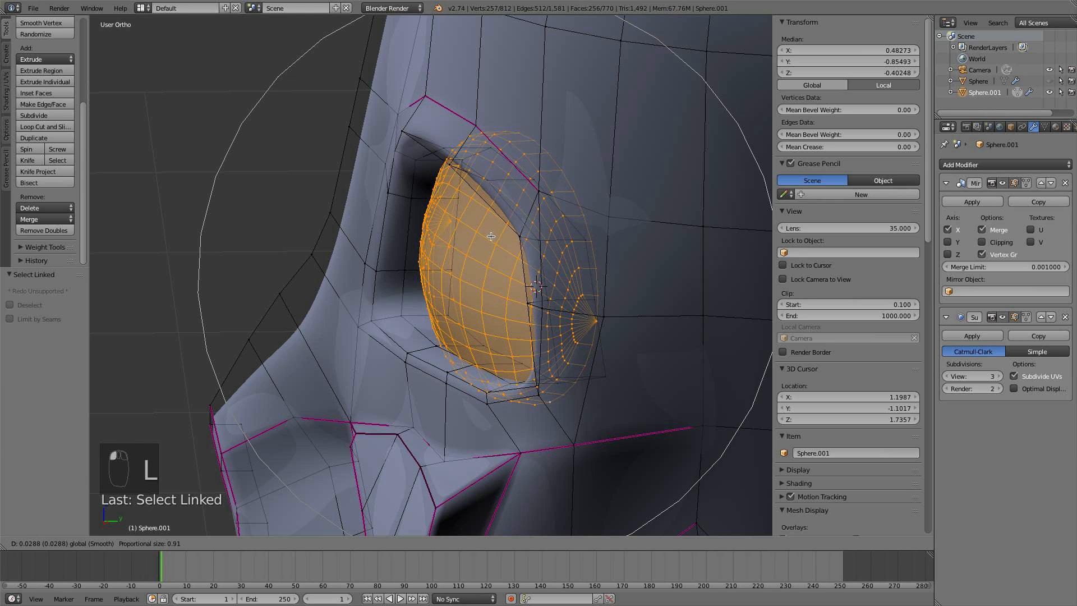
click(491, 237)
middle_drag(491, 237, 287, 350)
scroll(500, 309, up, 3)
key(a)
key(Tab)
- Move the lens vertex at the eye's lower inner corner by -0.028, -0.002, -0.046 with connected proportional editing at size 0.319
key(Tab)
right_click(287, 350)
key(g)
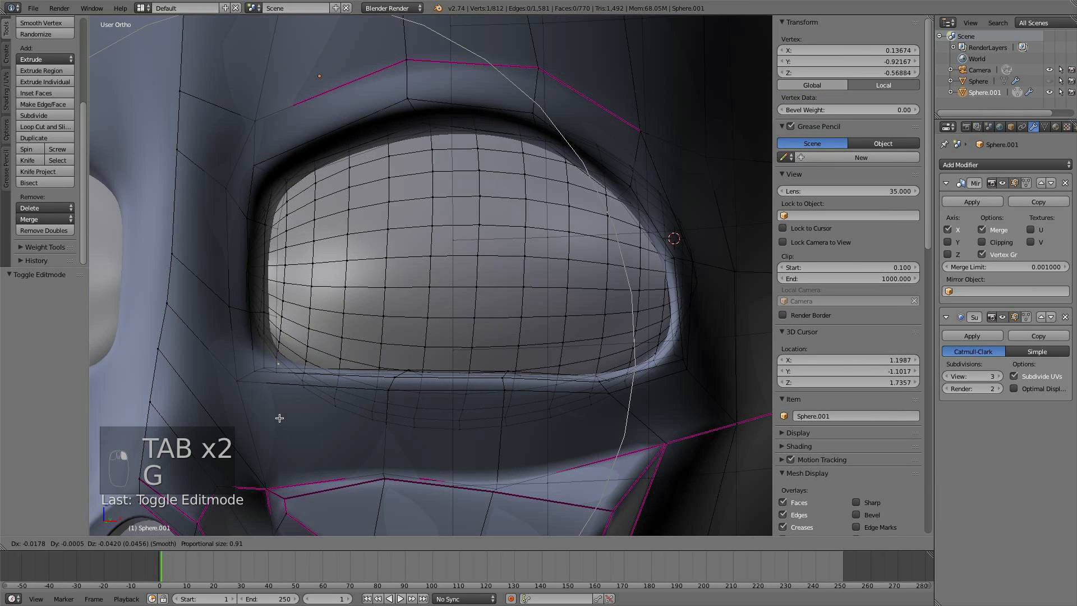
scroll(279, 418, up, 4)
scroll(278, 417, up, 3)
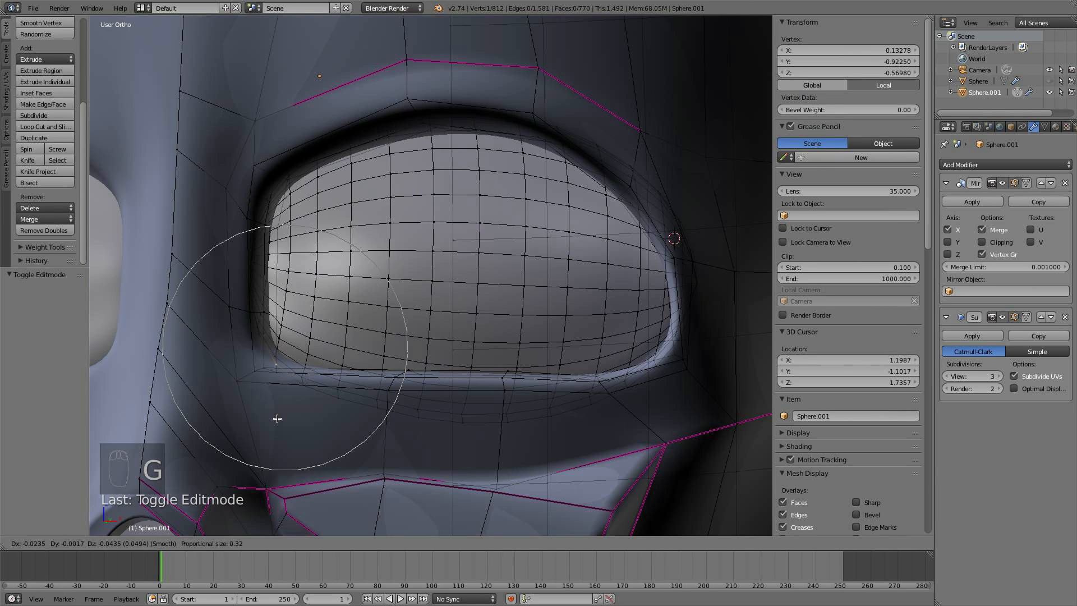
click(276, 420)
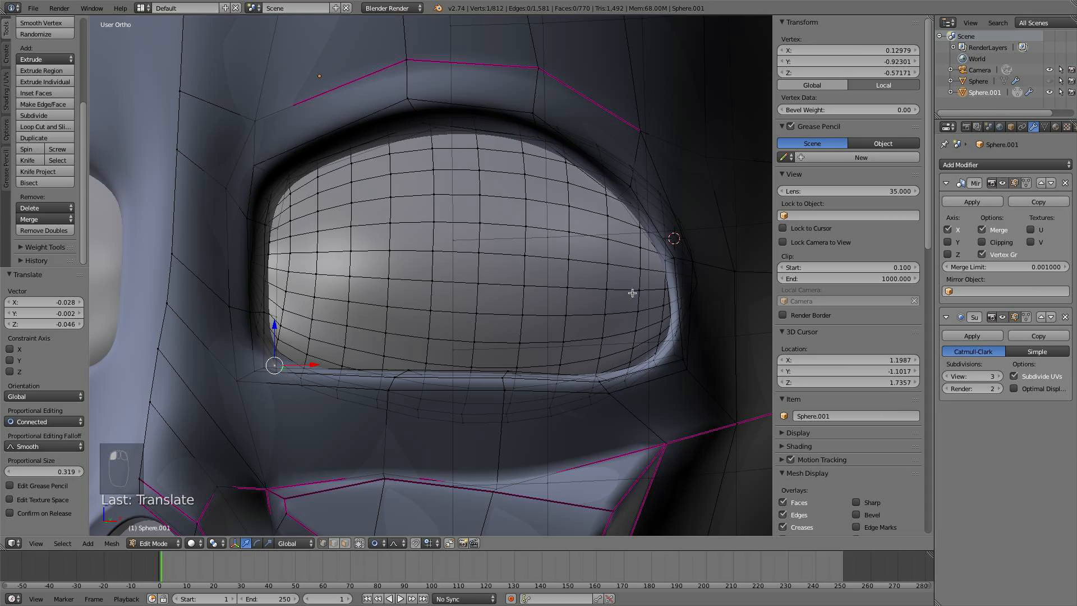
- Examine the lens's lower edge and corners against the smoothed eye opening from several angles
middle_drag(644, 319, 564, 335)
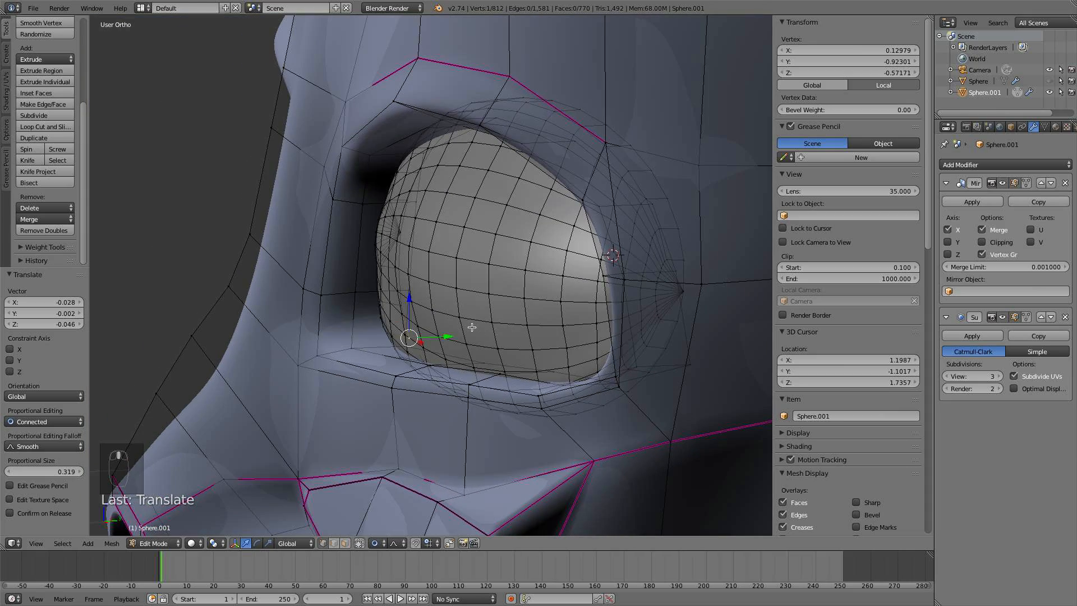
middle_drag(471, 327, 552, 359)
middle_drag(594, 428, 418, 352)
key(a)
key(Tab)
scroll(521, 353, down, 5)
scroll(590, 368, up, 4)
scroll(436, 351, down, 3)
scroll(423, 351, up, 3)
scroll(417, 352, up, 2)
- Move the eye opening's lower inner corner edge about 0.035 along Y, and nudge the inner rim vertices above it slightly back
key(Tab)
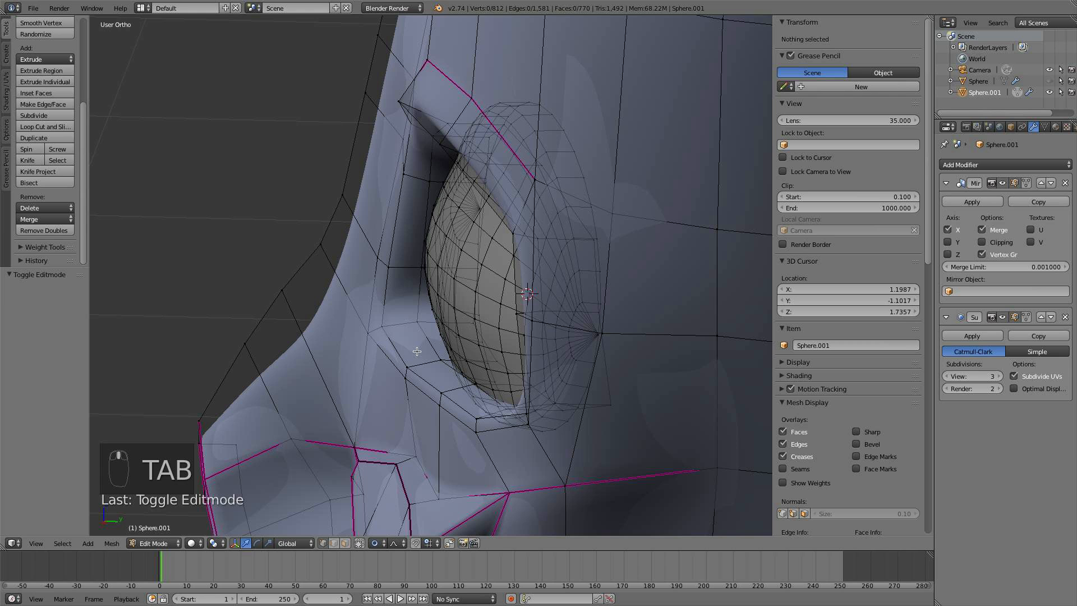
right_click(393, 329)
key(g)
key(y)
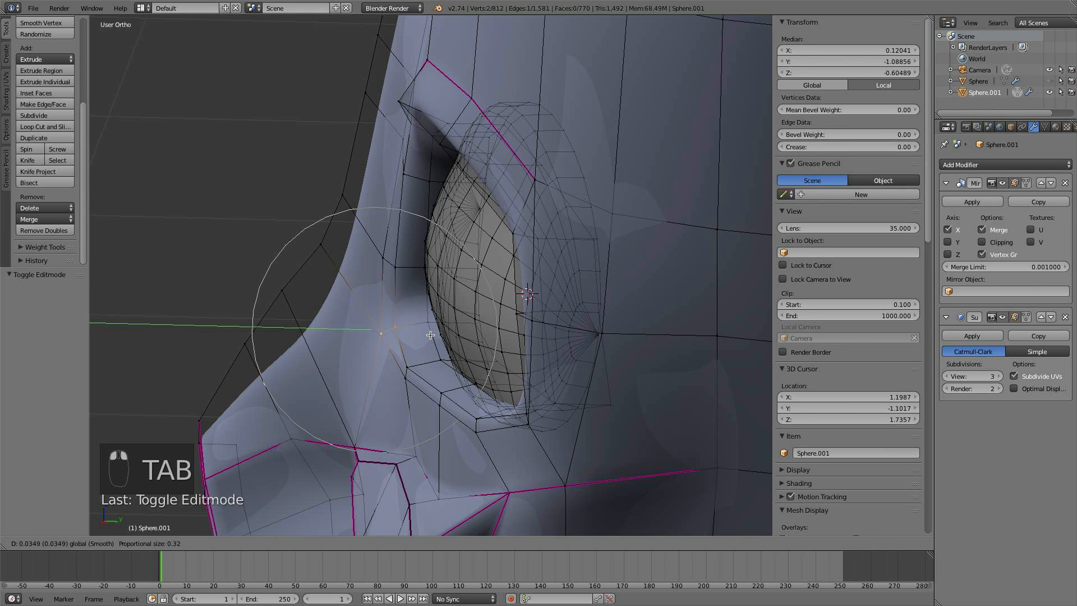
click(431, 335)
right_click(394, 268)
drag(422, 260, 425, 262)
scroll(426, 263, down, 3)
key(a)
key(Tab)
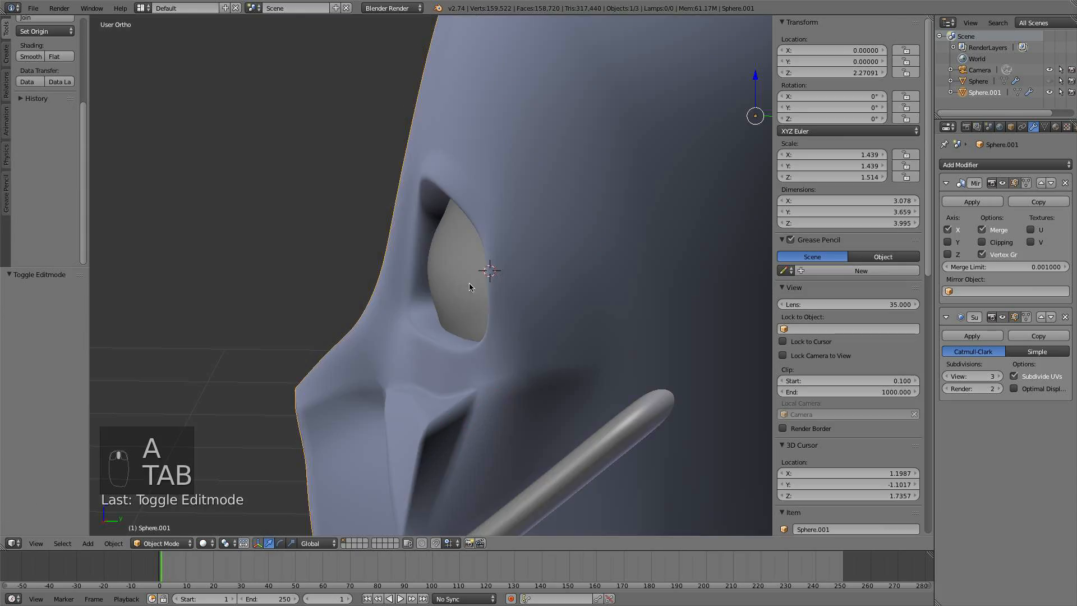
- Compare the mask's eye openings with the front reference image in wireframe display
scroll(562, 273, up, 3)
middle_drag(468, 283, 567, 248)
scroll(553, 294, down, 5)
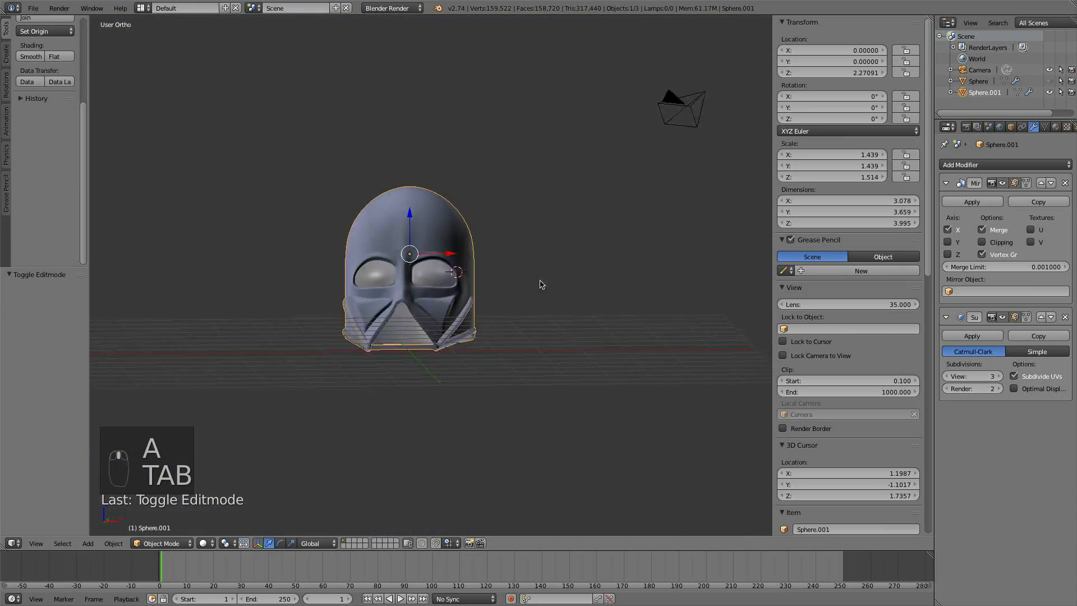
key(KP_1)
scroll(523, 284, up, 6)
key(z)
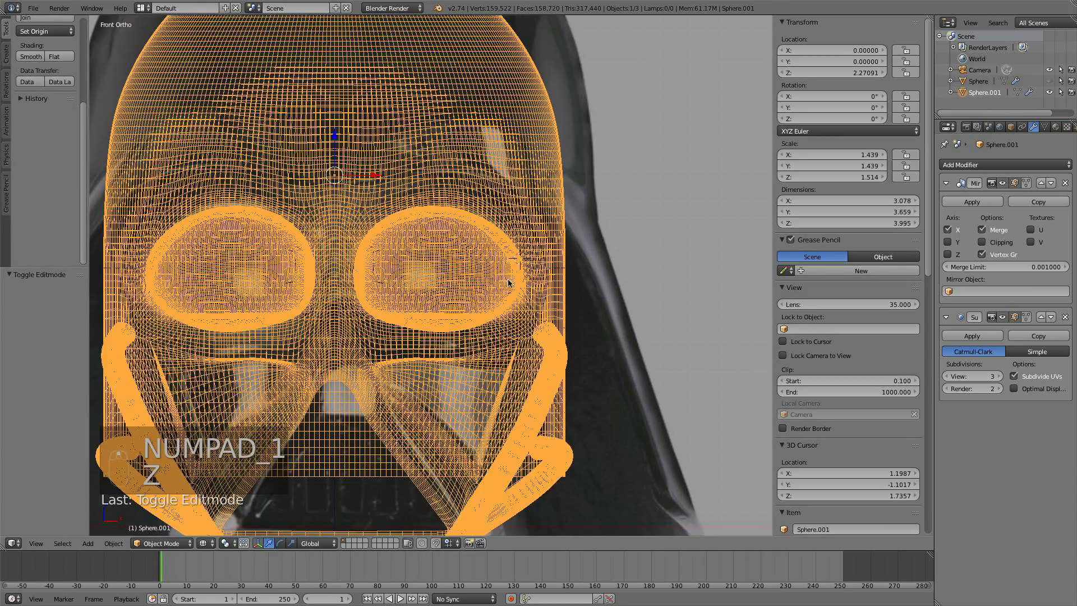
key(z)
key(z)
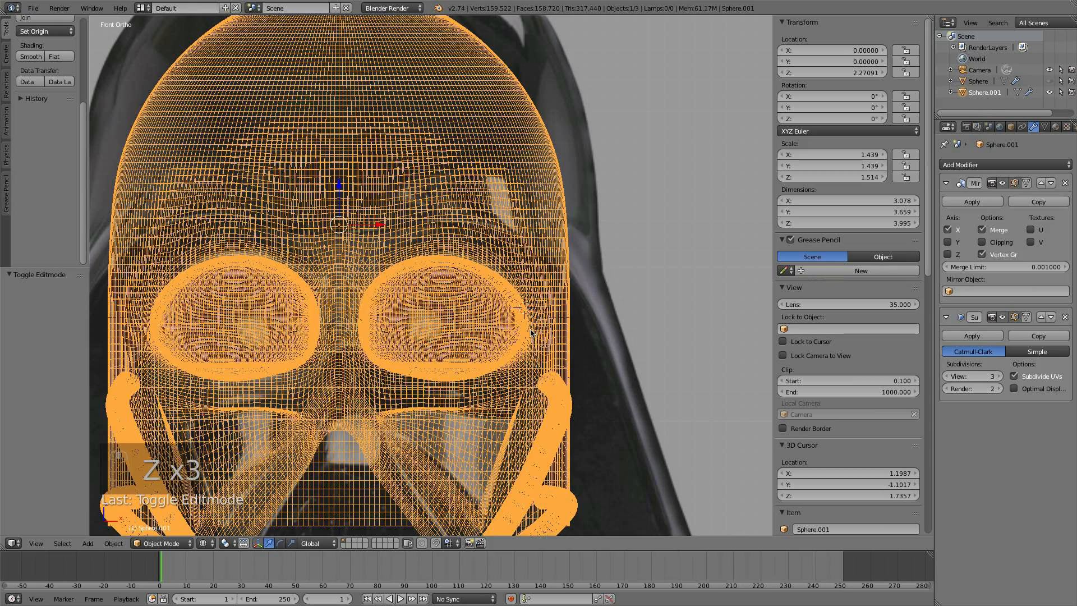
- Hide the mask to view the reference image alone, and reveal all hidden objects in solid shading
key(h)
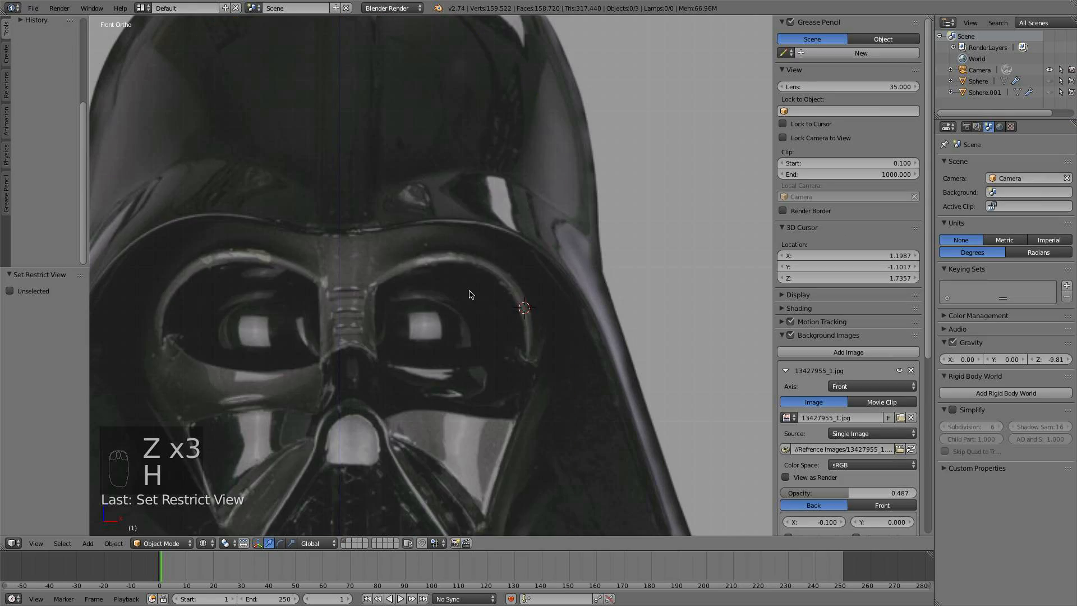
key(alt+h)
key(z)
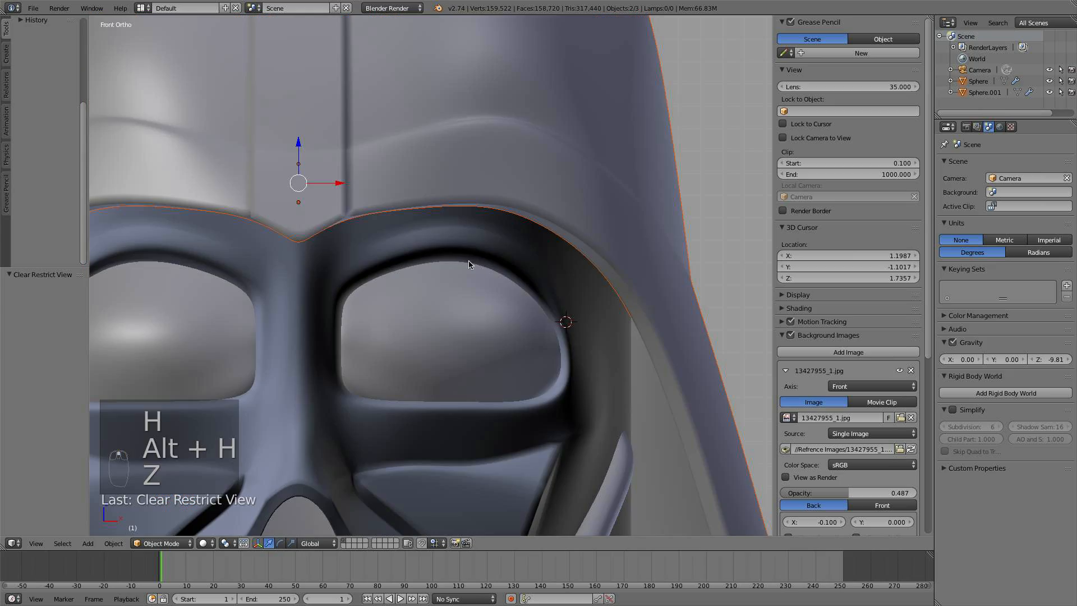
- Edge-slide the rim edges above the eye opening's upper outer part toward the outer corner by a factor of about 0.25
key(Tab)
scroll(494, 294, up, 5)
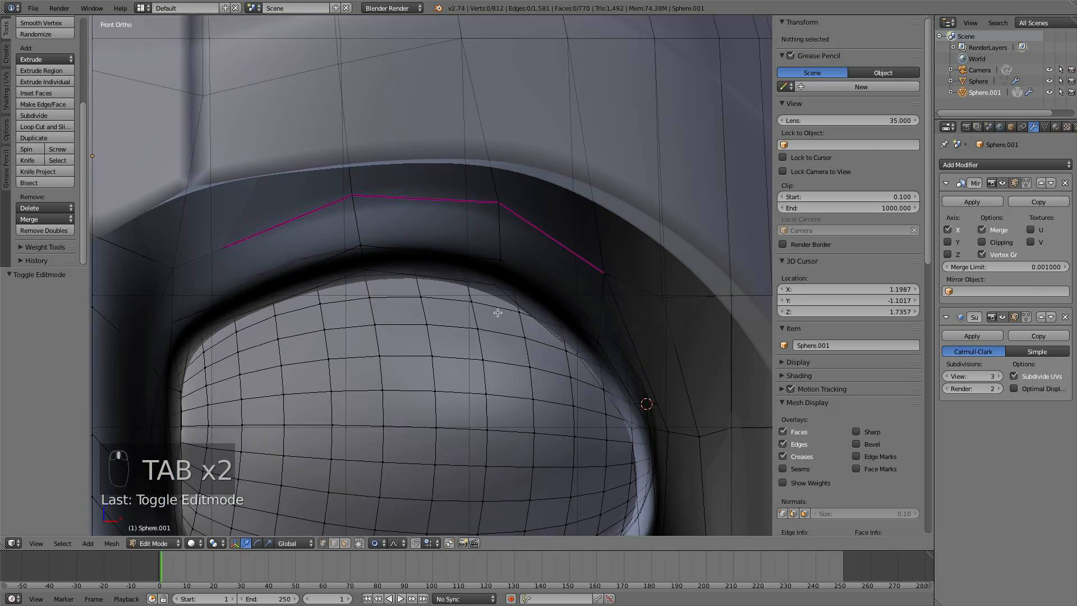
middle_drag(473, 312, 504, 269)
right_click(500, 297)
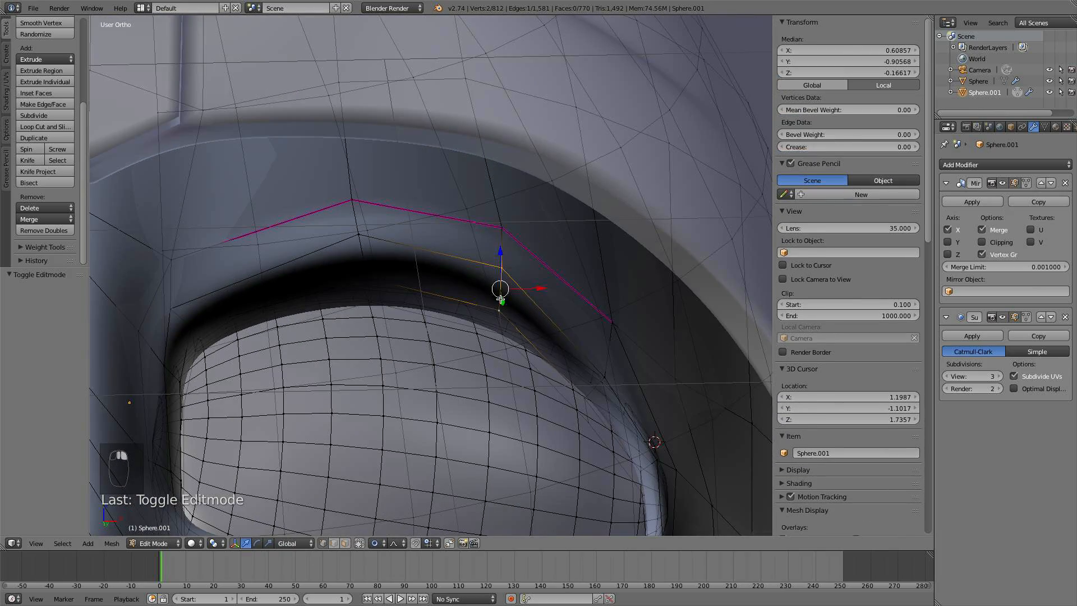
scroll(500, 298, down, 6)
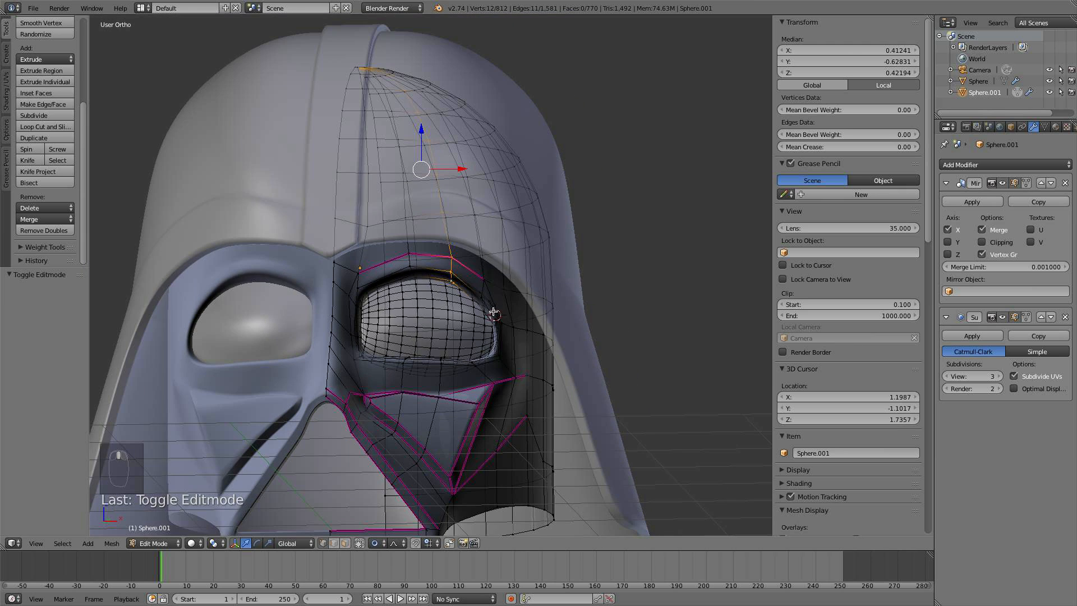
right_click(363, 82)
scroll(543, 290, up, 6)
key(g)
key(g)
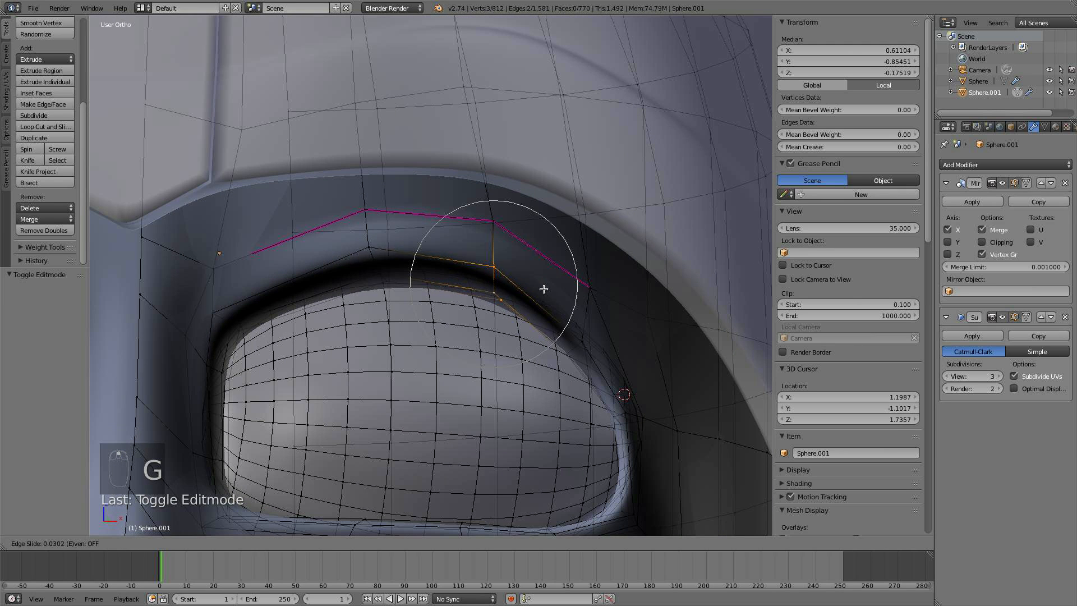
click(560, 291)
- Nudge the slid upper rim edges slightly outward and up with proportional editing, and leave mesh editing
key(g)
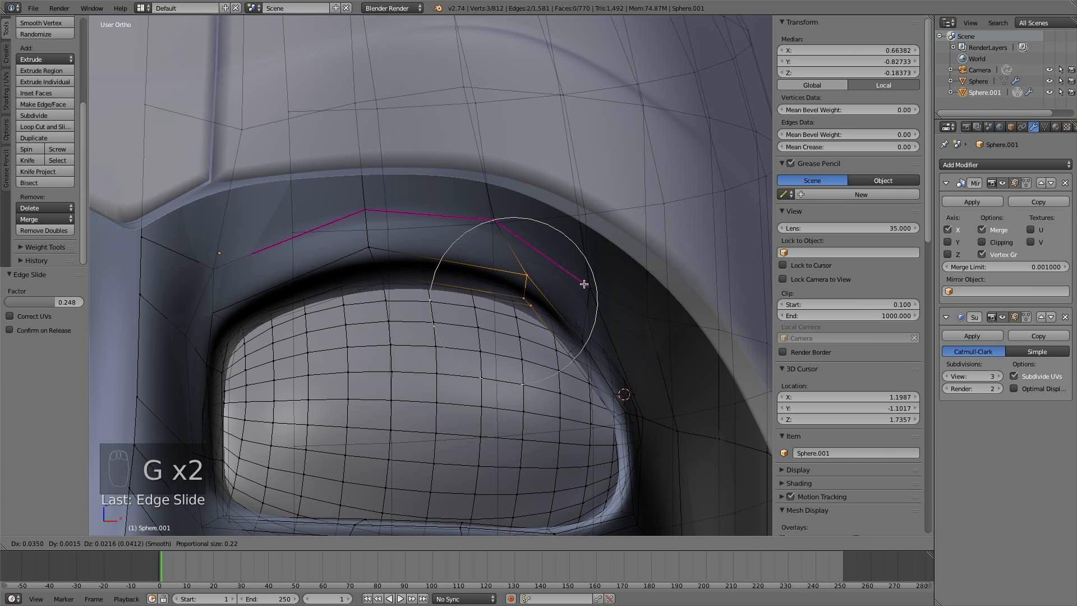
click(564, 274)
key(a)
key(Tab)
scroll(538, 277, down, 3)
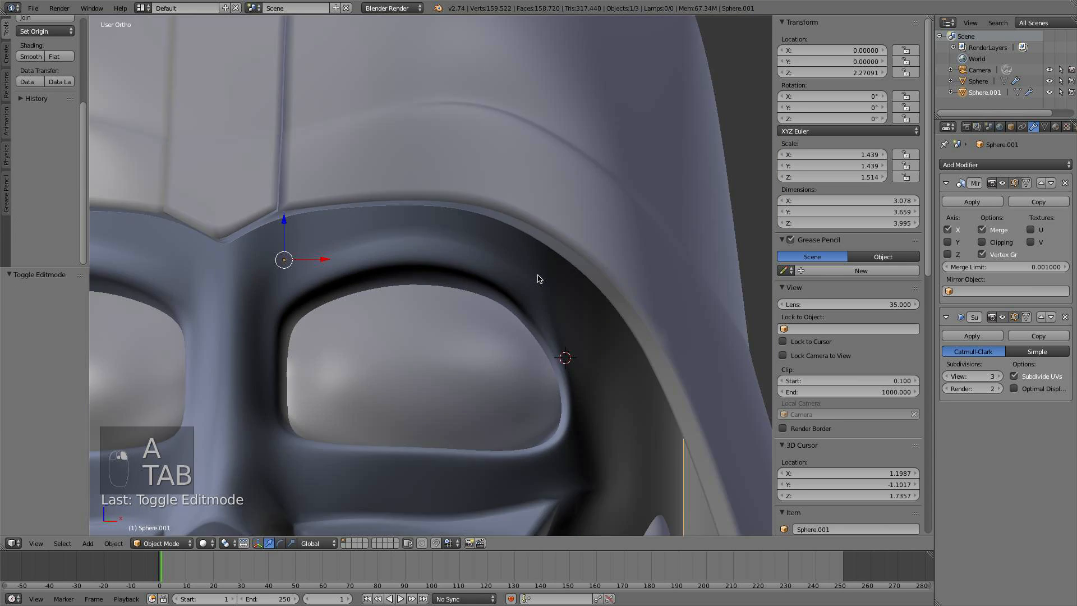
- Lower the edge at the eye opening's lower outer corner slightly along Z in front view
middle_drag(535, 276, 585, 286)
scroll(480, 297, up, 3)
scroll(480, 301, down, 6)
key(KP_1)
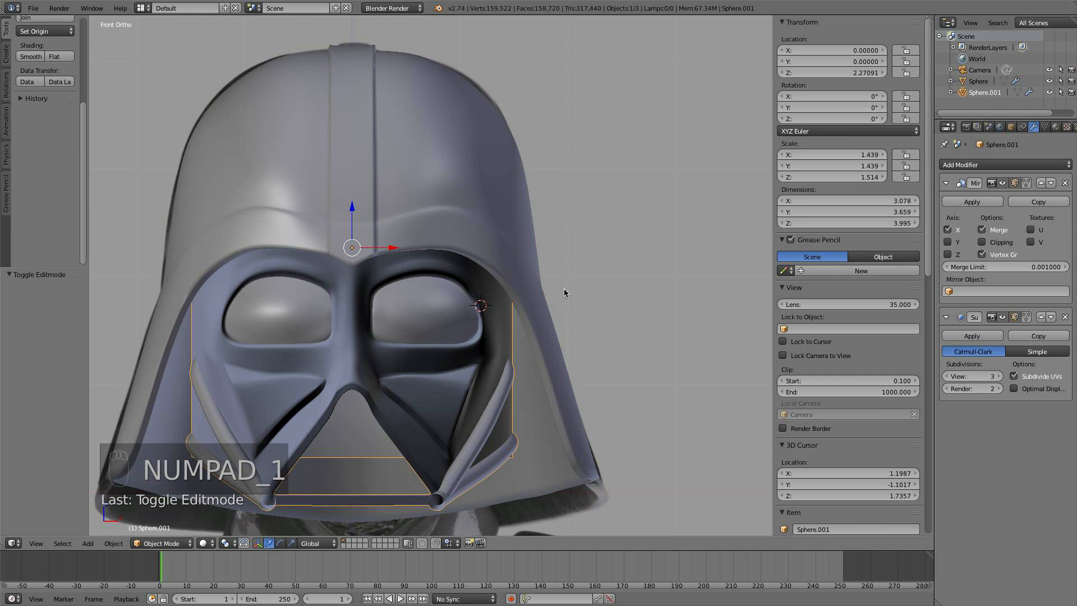
scroll(564, 291, up, 4)
key(Tab)
scroll(535, 331, up, 2)
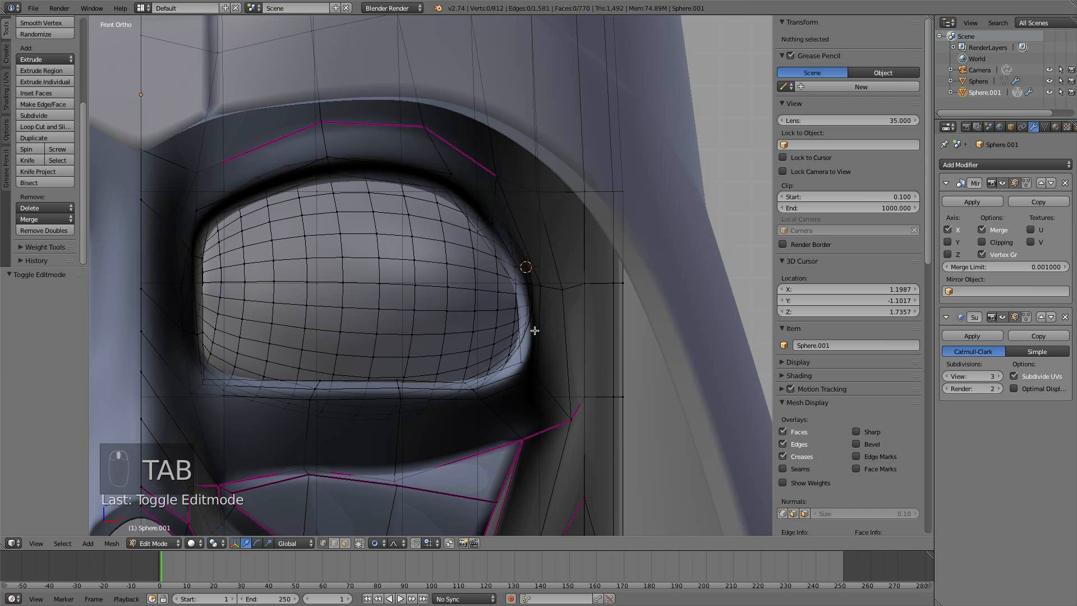
right_click(534, 331)
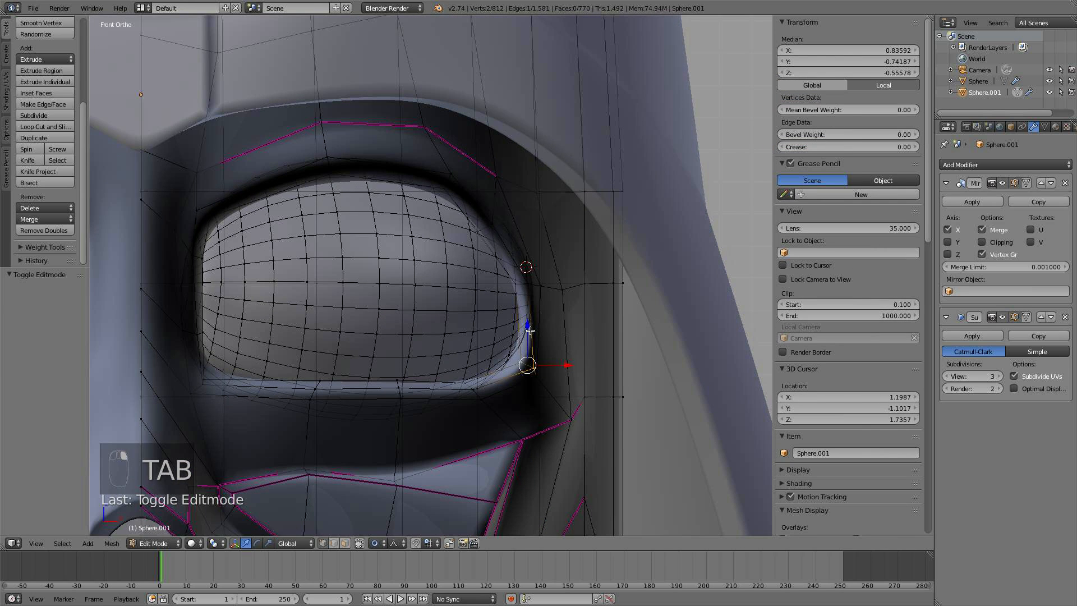
drag(531, 331, 528, 340)
key(a)
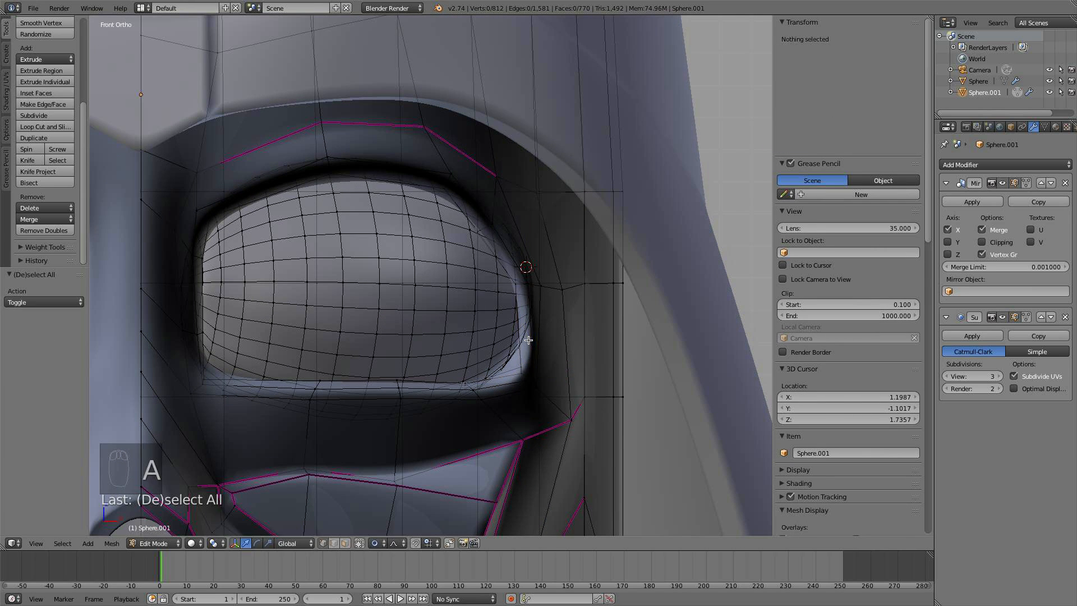
key(Tab)
- Examine the shape of the eye openings from an angle and against the front reference image
scroll(532, 337, down, 4)
scroll(532, 337, down, 3)
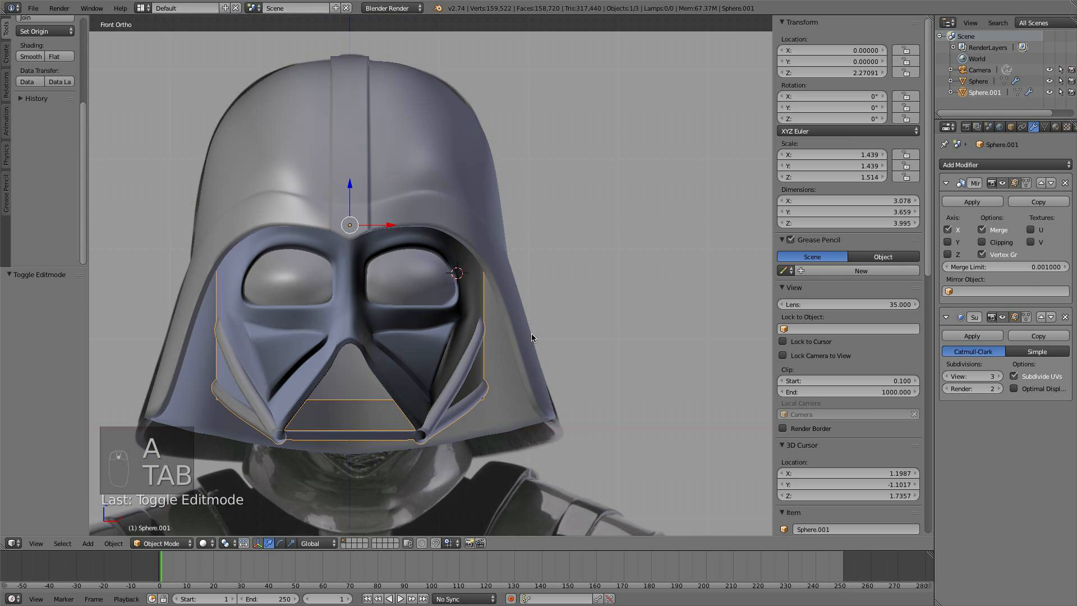
scroll(532, 338, up, 2)
middle_drag(531, 338, 449, 365)
scroll(449, 365, up, 4)
scroll(493, 284, down, 5)
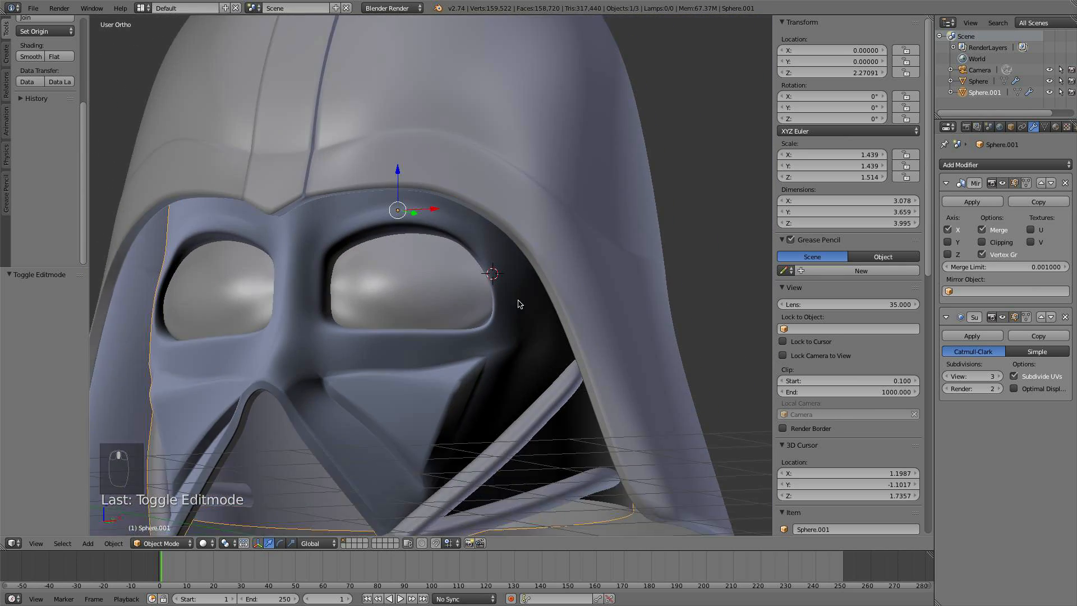
key(KP_1)
scroll(583, 310, down, 4)
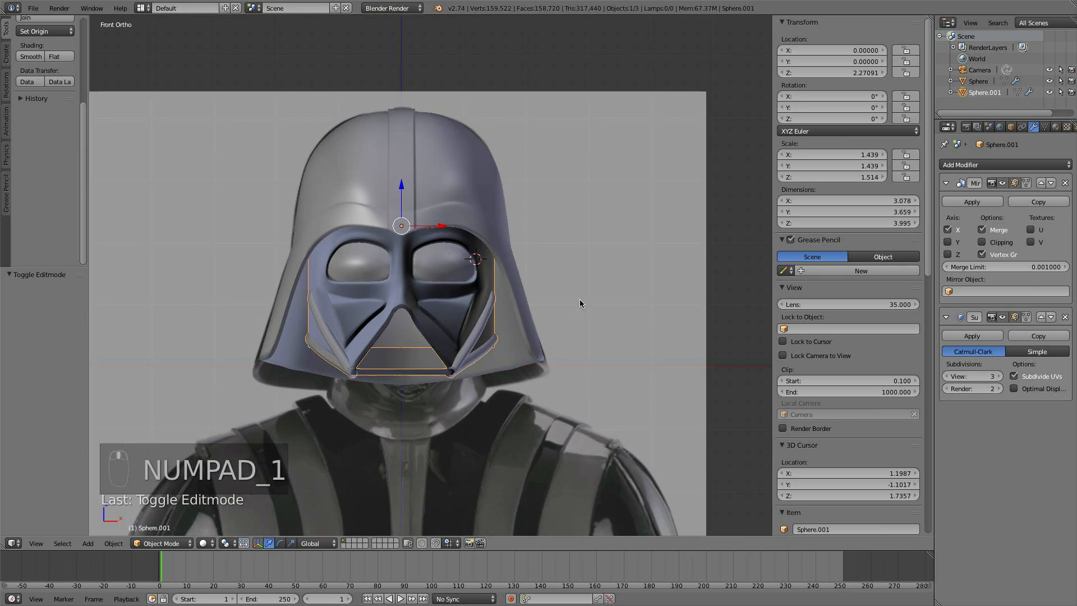
scroll(516, 320, up, 7)
scroll(449, 312, up, 3)
- Move the eye opening's lower inner corner vertex about -0.019 in X and -0.031 in Z, followed by about 0.006 and -0.009
key(Tab)
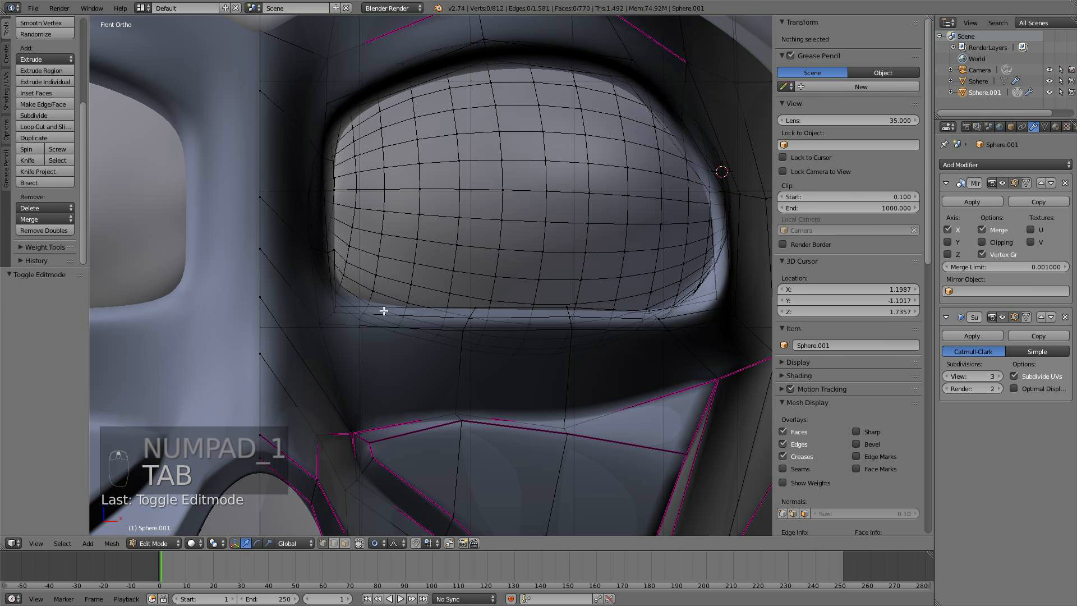
right_click(336, 306)
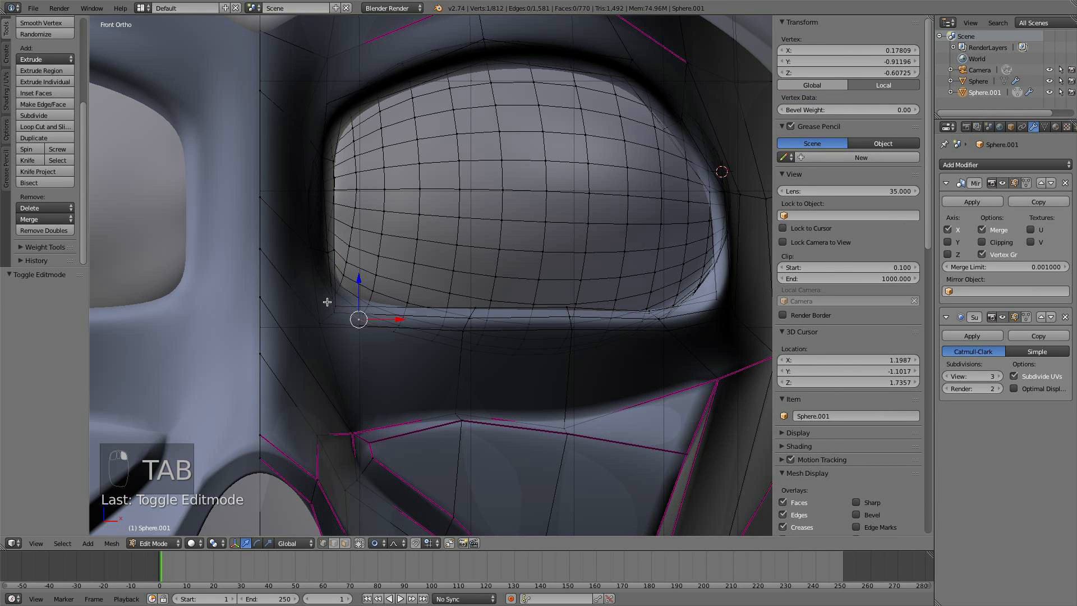
key(g)
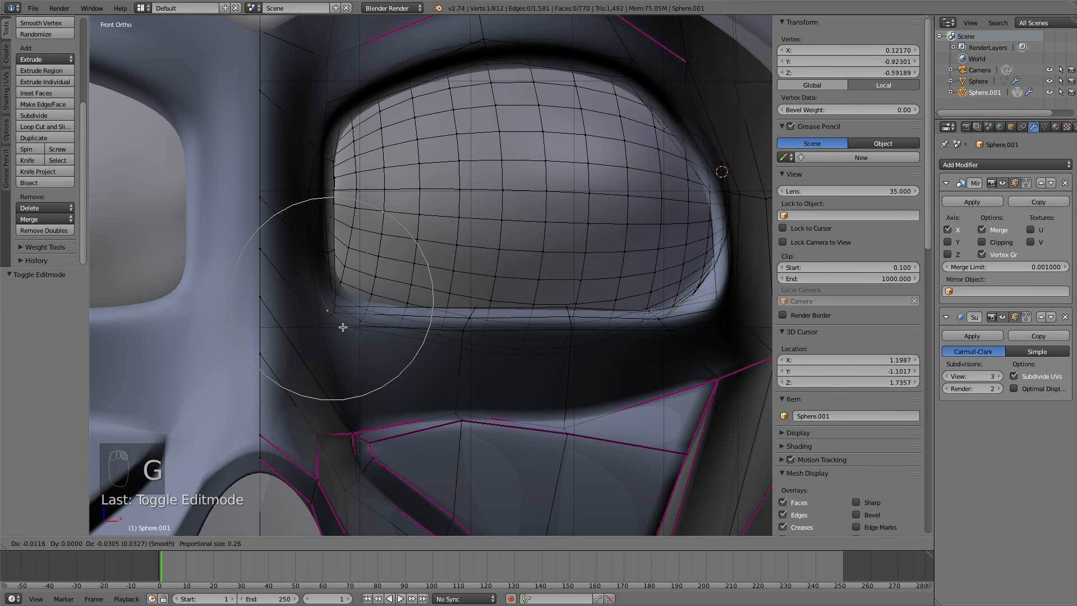
click(340, 328)
key(g)
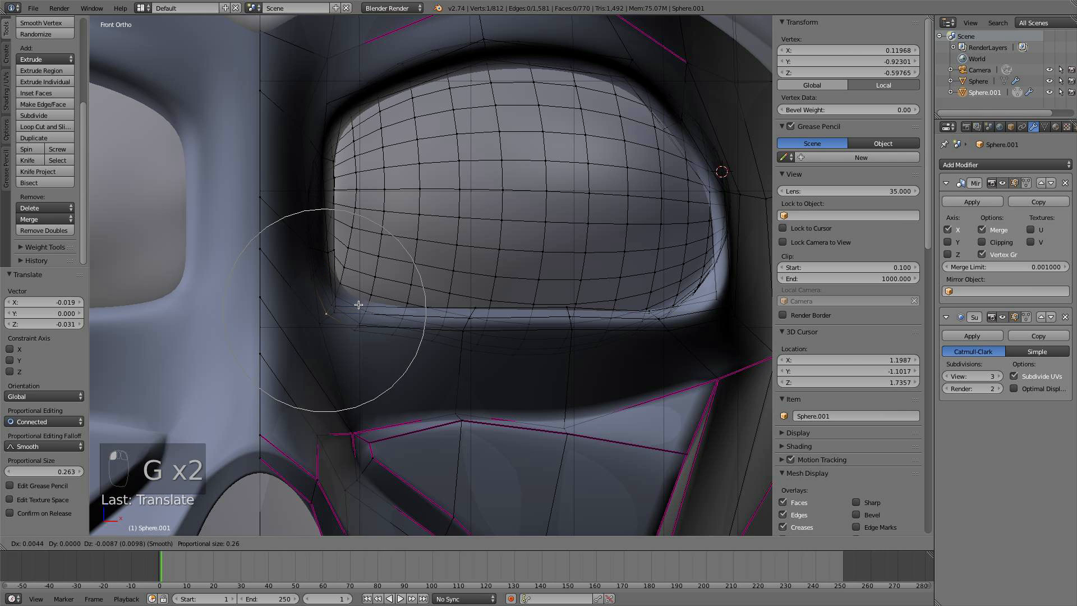
click(359, 305)
- Move the eye opening's lower outer corner vertex about 0.020 in X and -0.042 in Z with a proportional size of about 0.62
right_click(697, 296)
key(g)
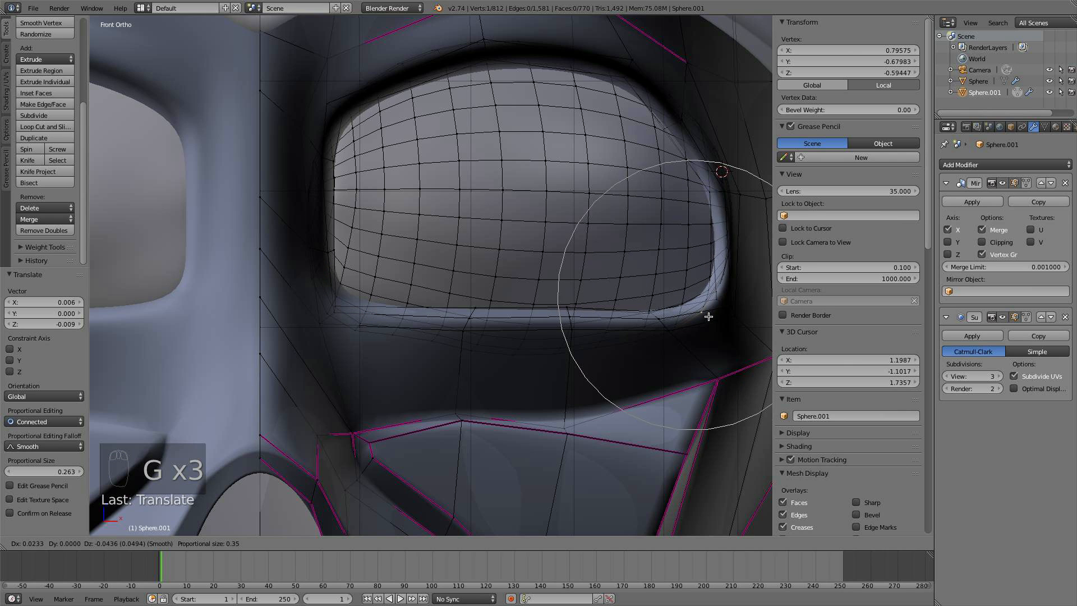
scroll(709, 316, down, 7)
scroll(708, 316, down, 2)
click(707, 316)
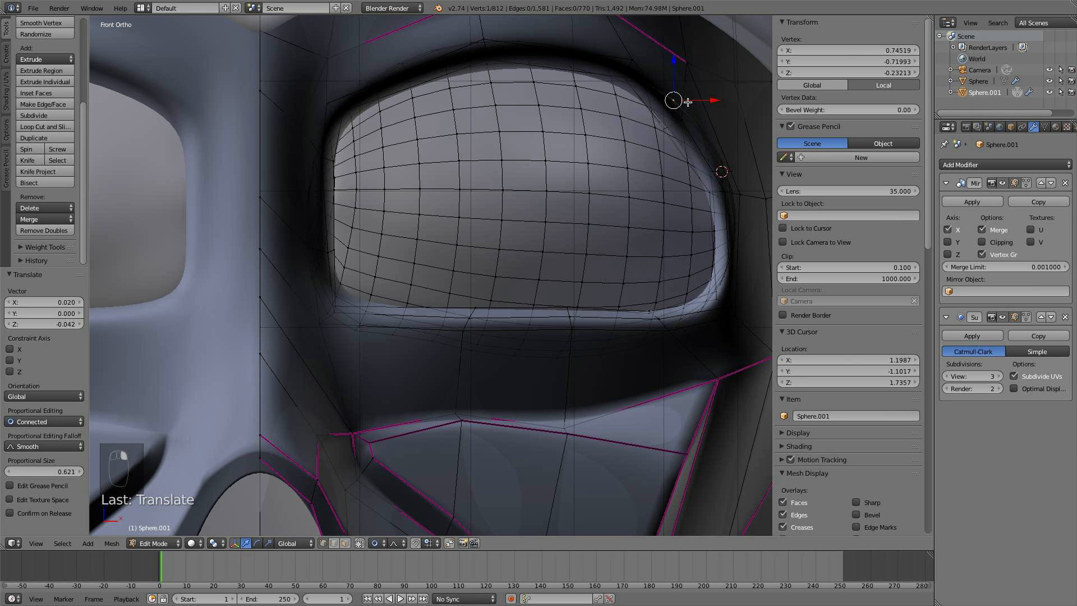
- Move the upper outer rim vertex about 0.010 in X and Z, and the upper inner rim vertex about -0.017 in X and 0.012 in Z
key(g)
click(702, 89)
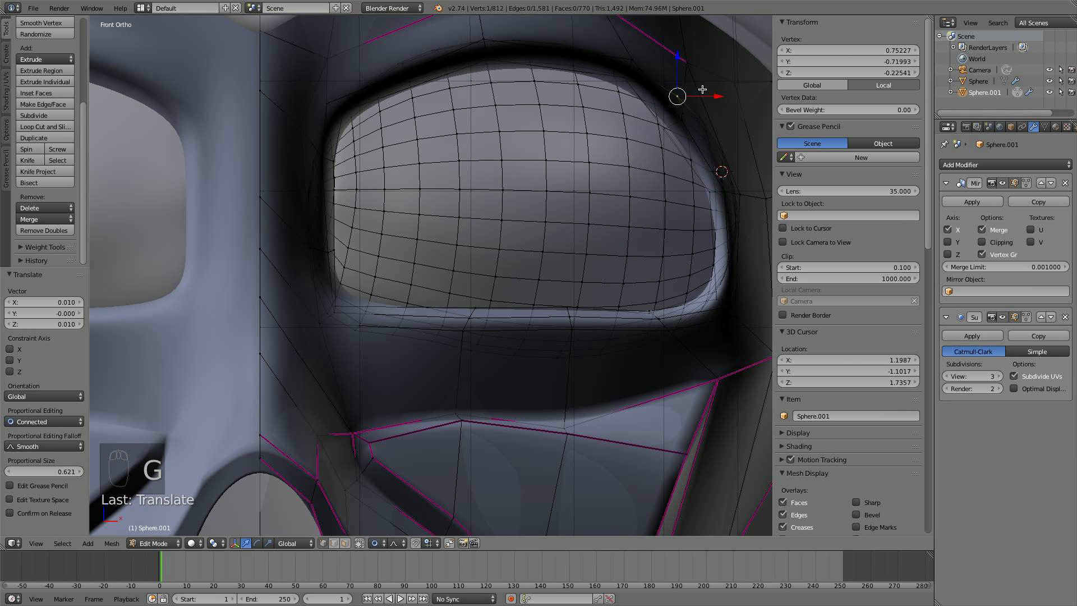
key(g)
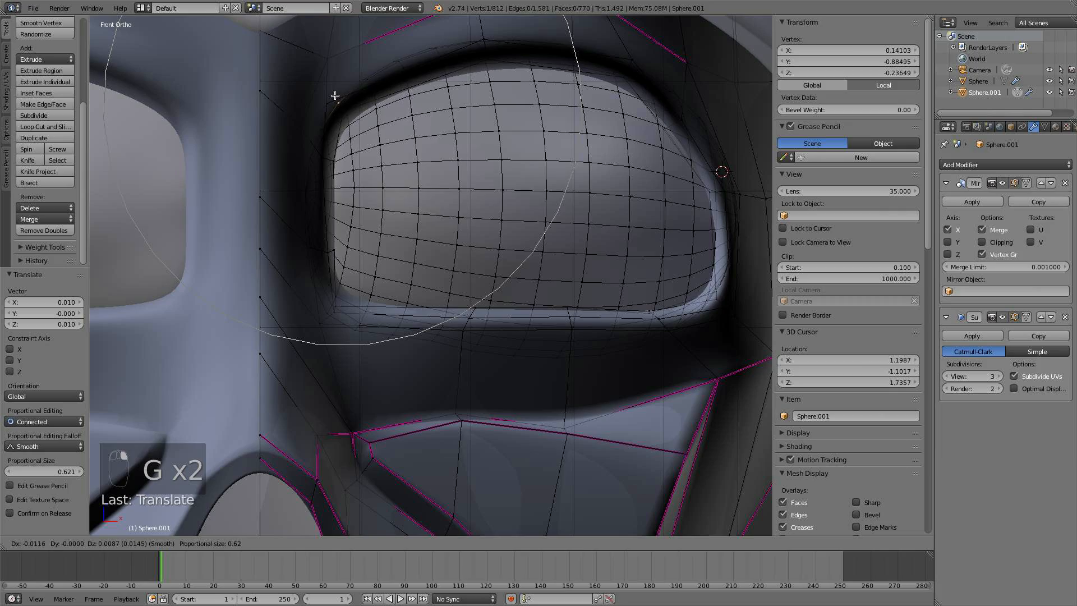
click(334, 96)
scroll(470, 196, down, 2)
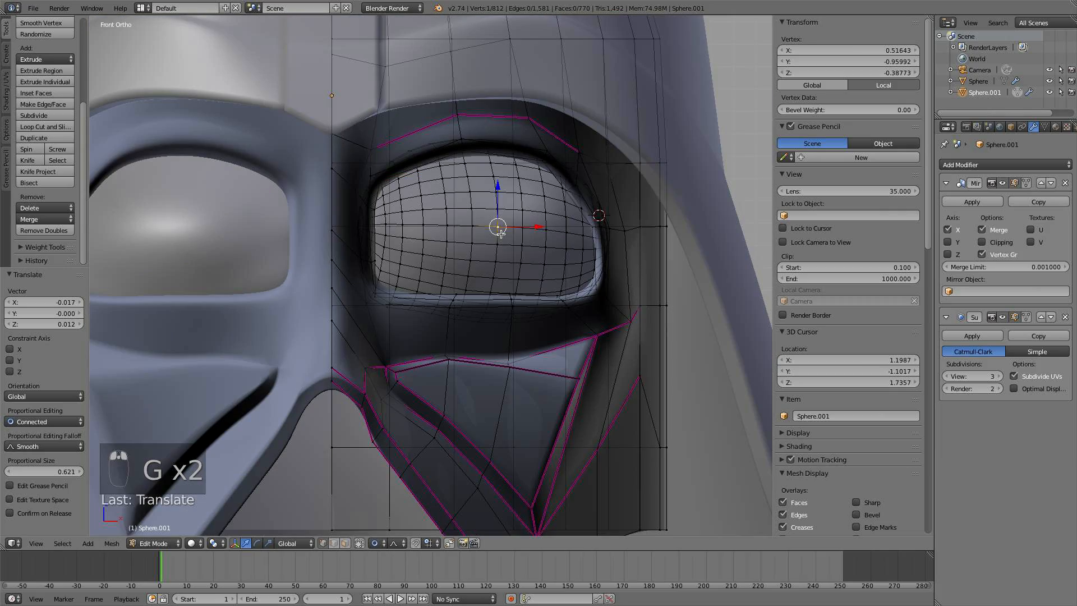
scroll(500, 233, down, 2)
middle_drag(501, 233, 454, 224)
key(a)
key(Tab)
scroll(483, 236, down, 5)
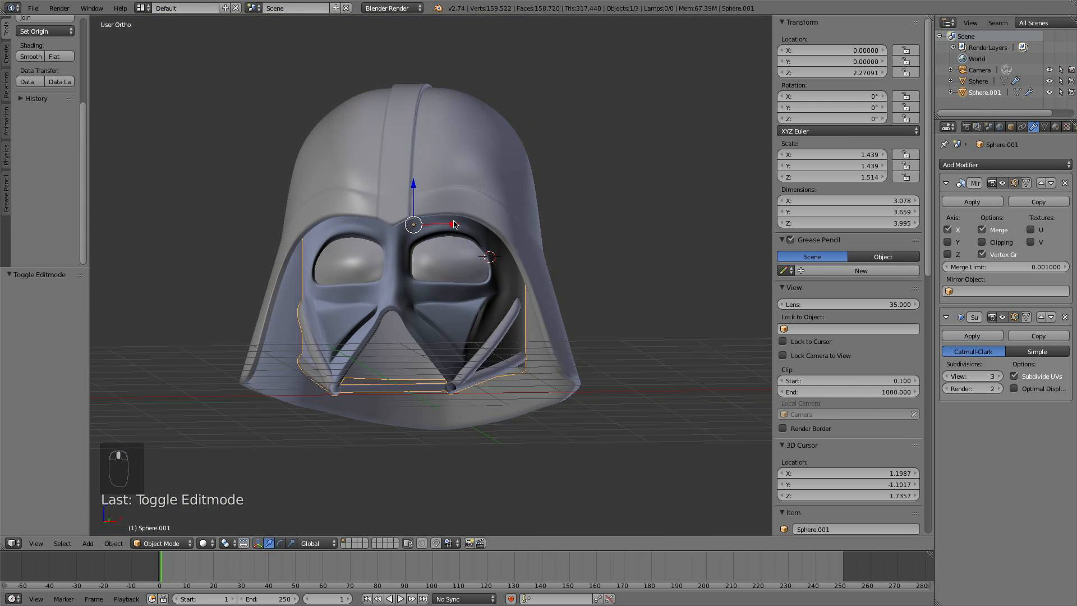
- Recalculate the normals of the entire face mask mesh and leave mesh editing
scroll(455, 224, up, 3)
key(Tab)
key(a)
key(a)
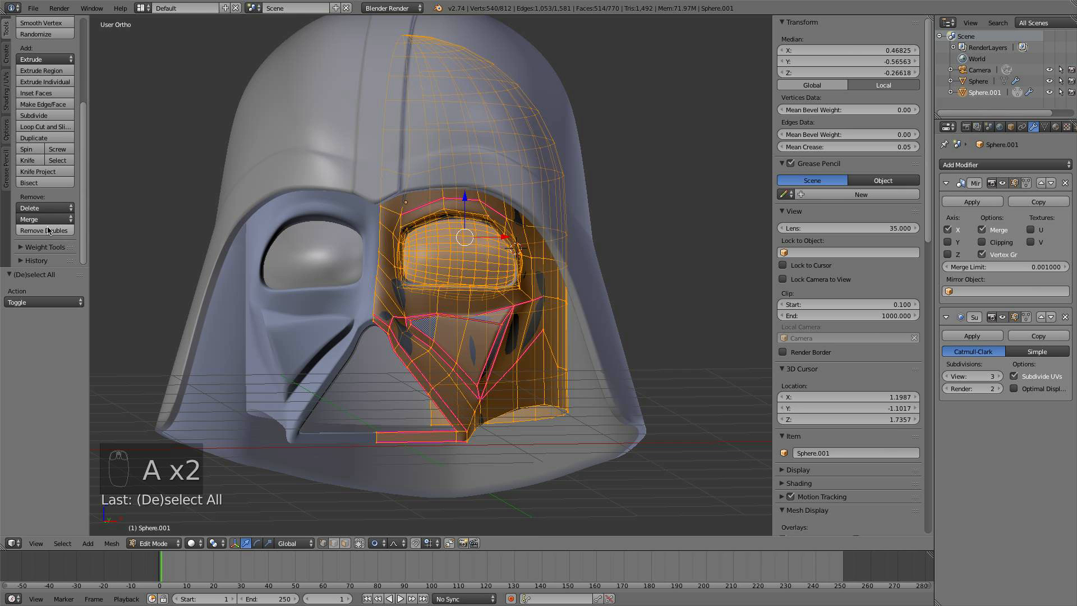
scroll(48, 229, up, 2)
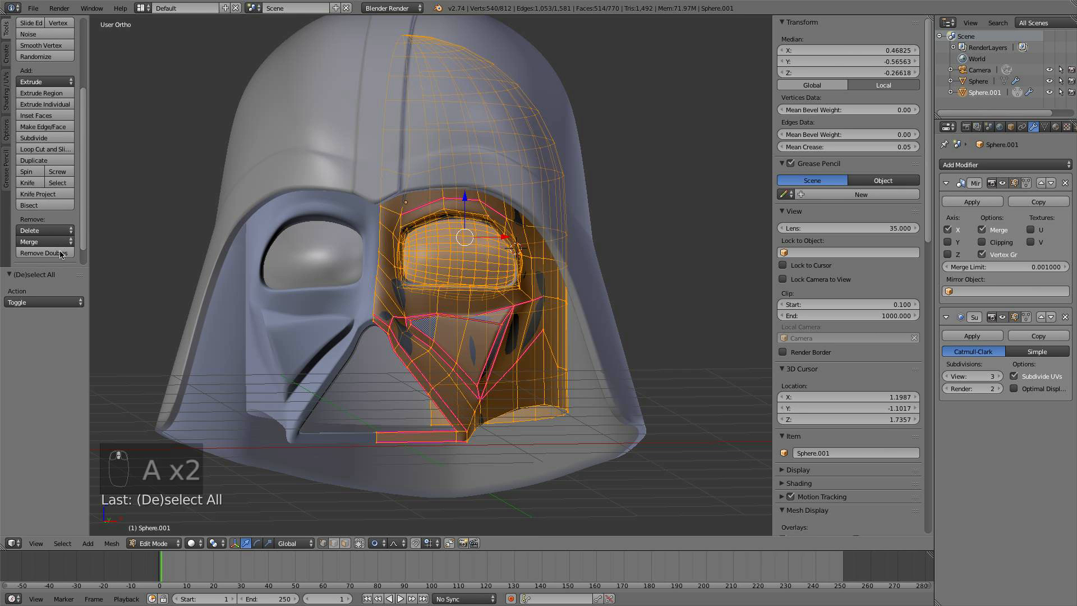
scroll(58, 255, up, 5)
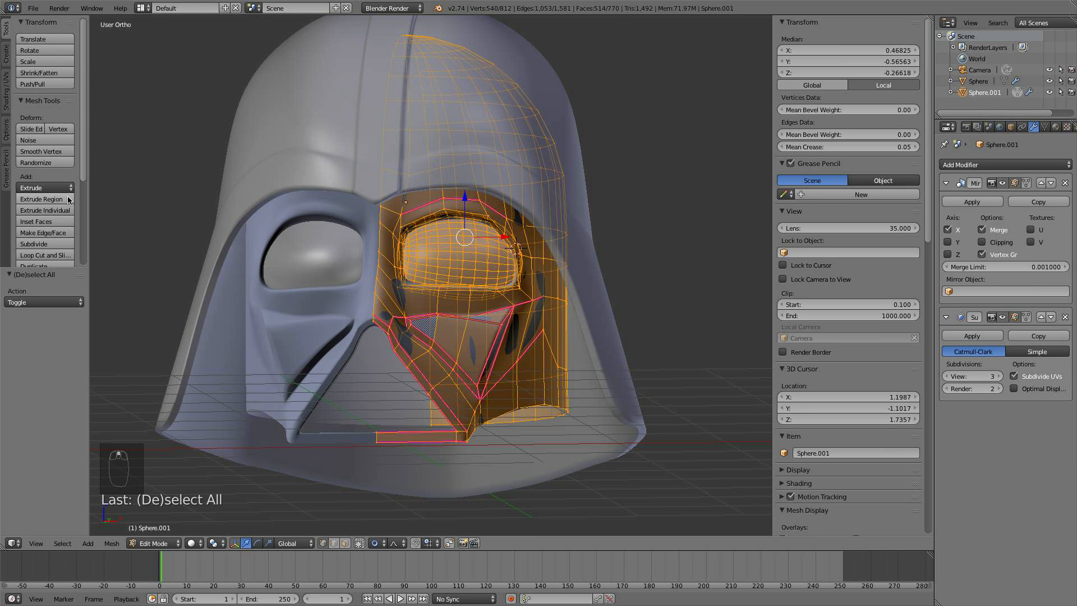
click(5, 95)
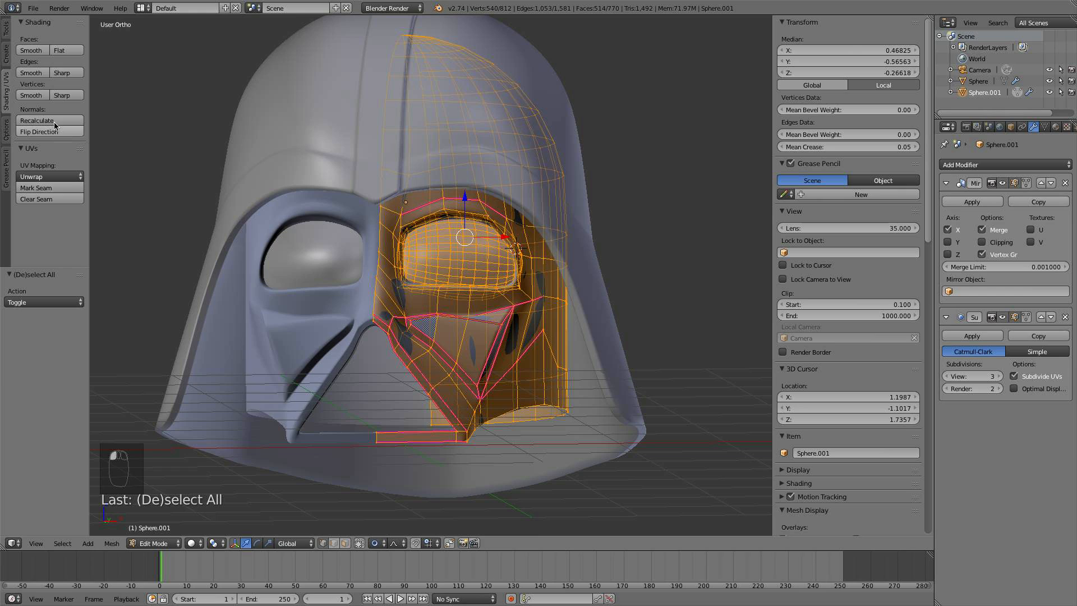
click(53, 122)
key(a)
key(Tab)
- Reveal the hidden cheek tube geometry within the mask mesh in front view
middle_drag(393, 337, 478, 334)
key(KP_1)
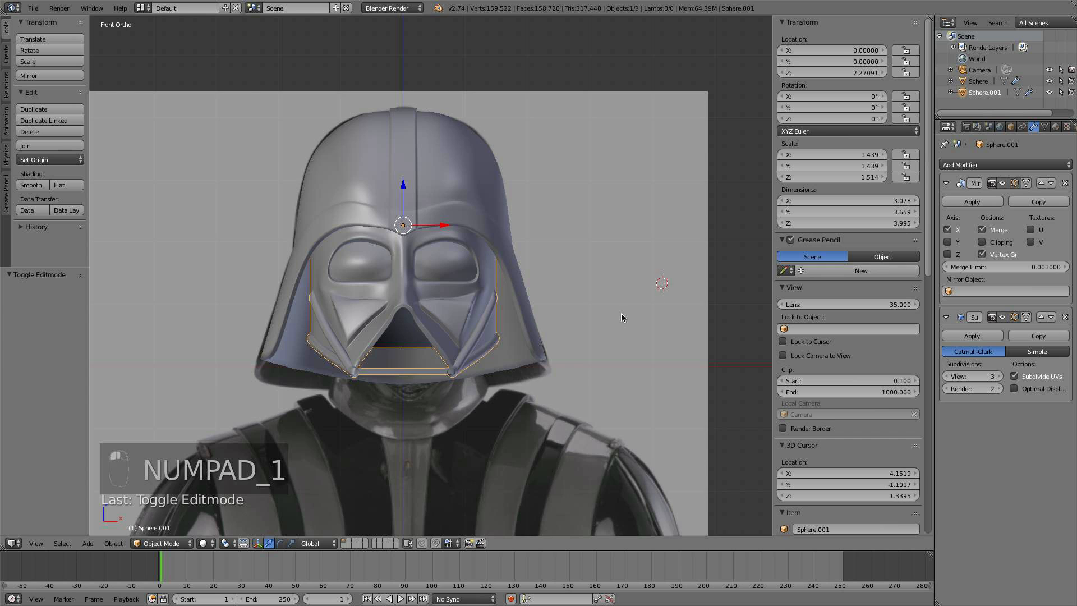
scroll(621, 317, up, 4)
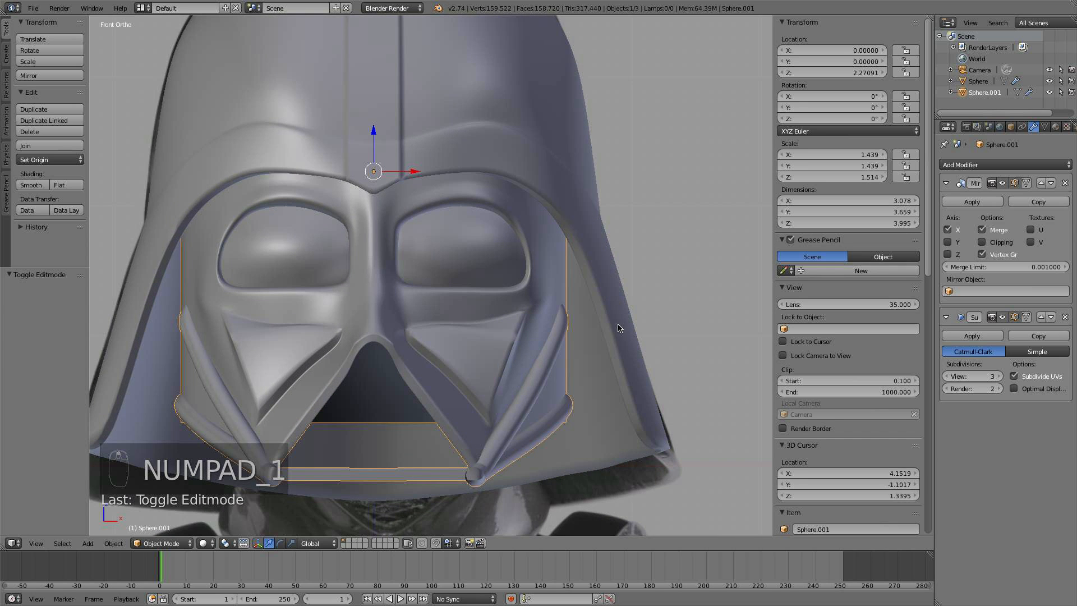
scroll(568, 349, down, 2)
scroll(568, 349, up, 2)
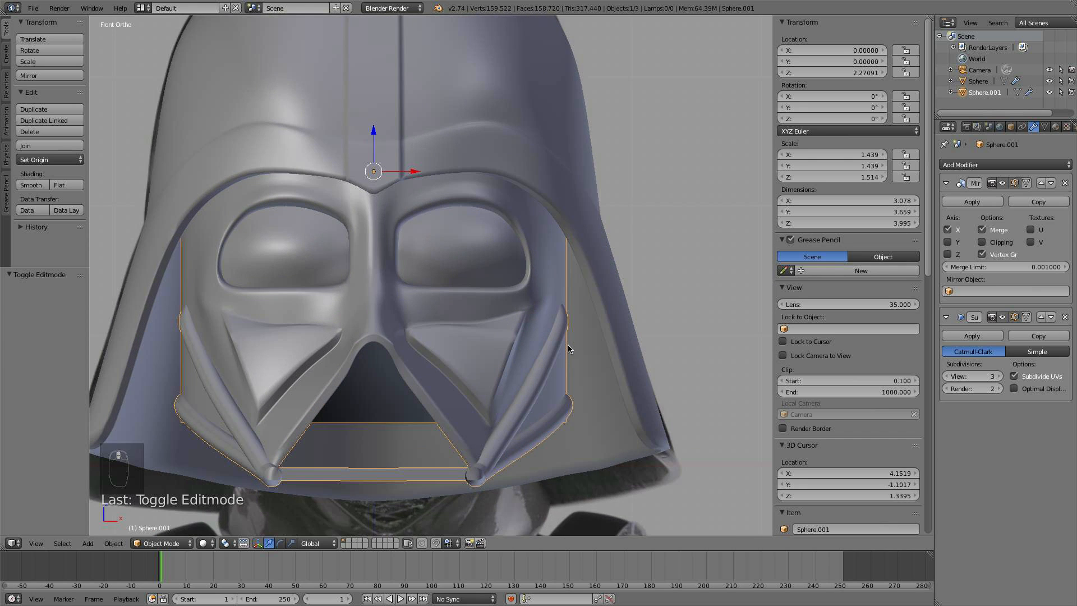
scroll(562, 329, up, 3)
key(Tab)
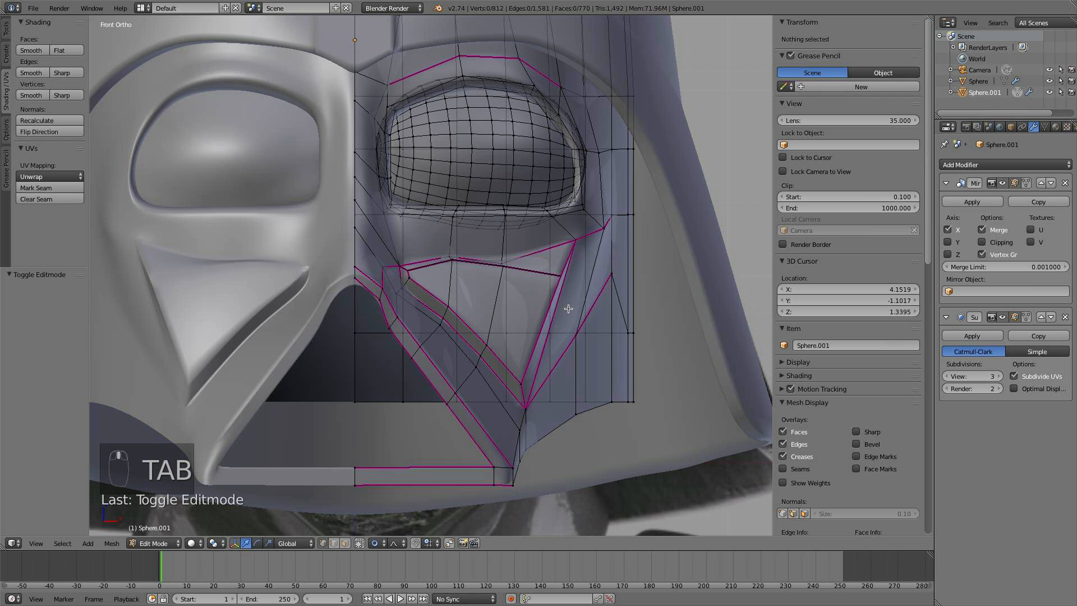
key(alt+h)
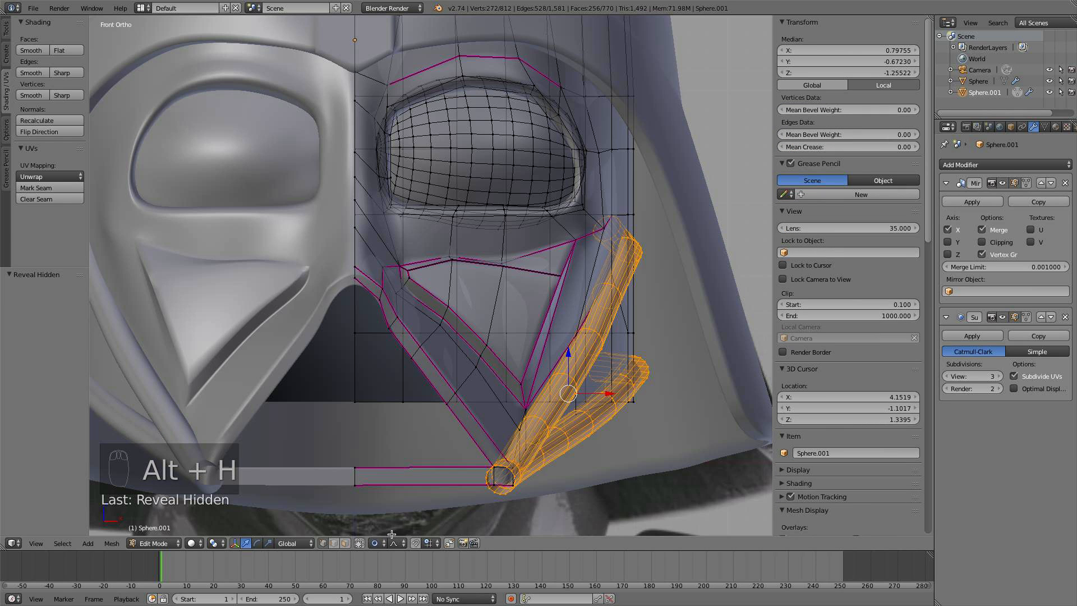
click(375, 542)
click(415, 524)
drag(610, 394, 594, 388)
scroll(601, 392, down, 7)
scroll(596, 389, up, 8)
scroll(595, 388, down, 1)
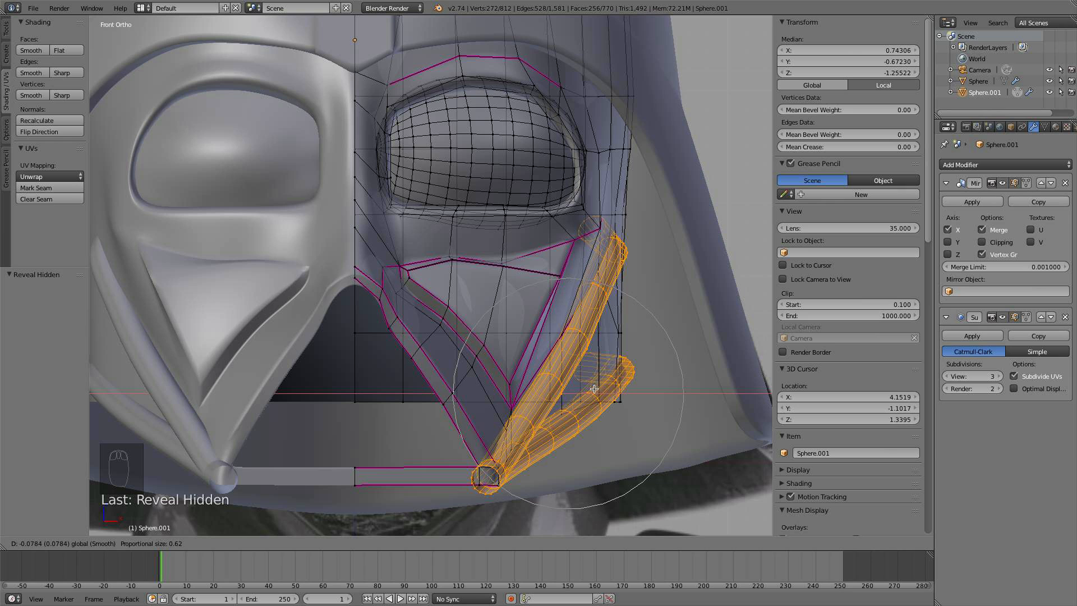
right_click(594, 388)
scroll(614, 388, down, 3)
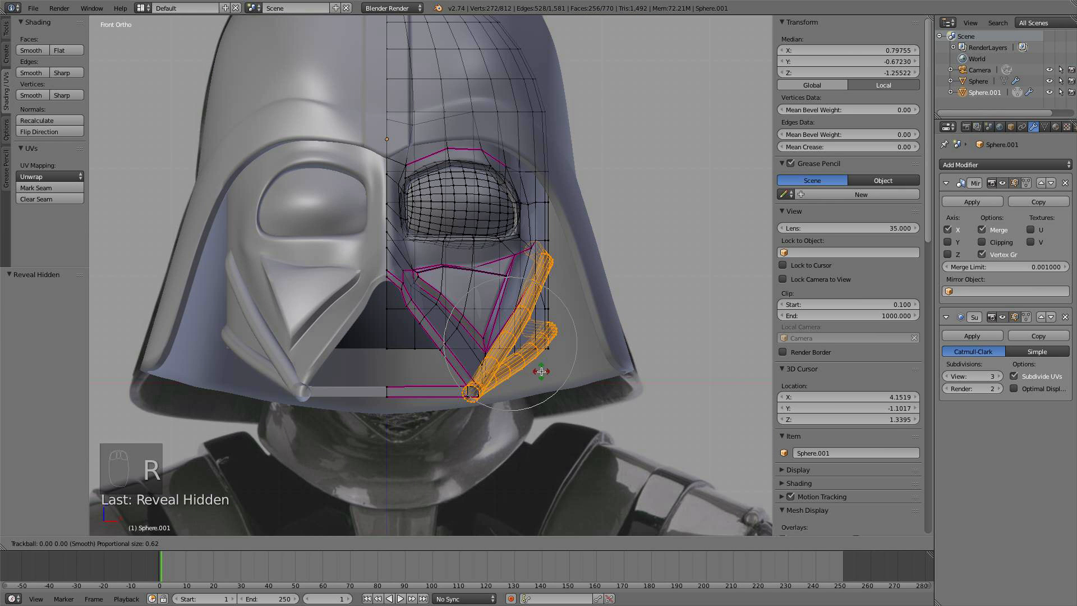
right_click(545, 370)
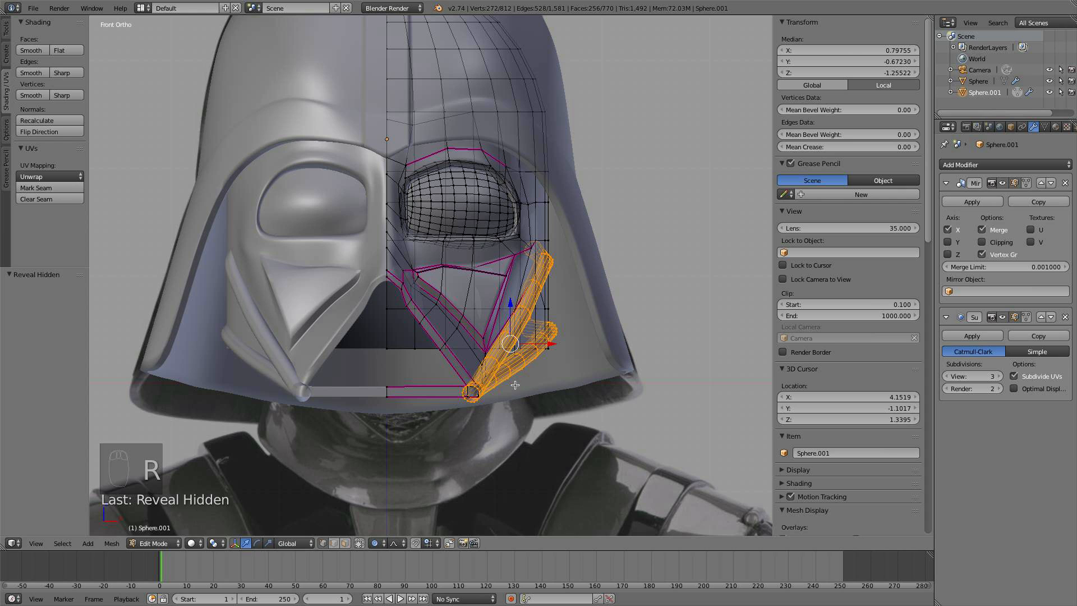
- Rotate the cheek tubes about 2.46° around Z and move them about -0.06 in X with a proportional size of about 0.62
key(r)
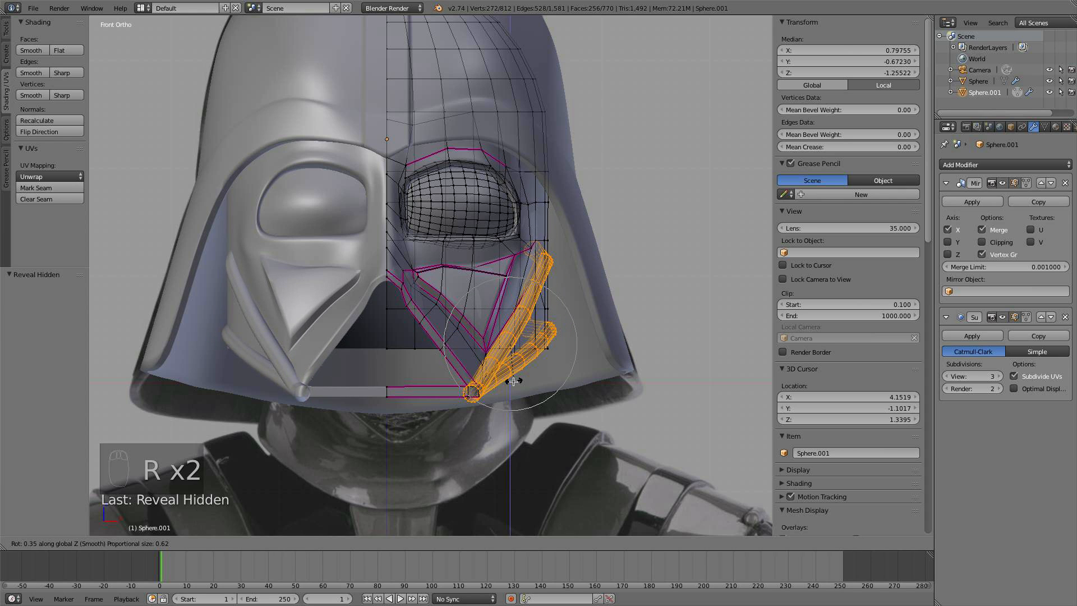
key(r)
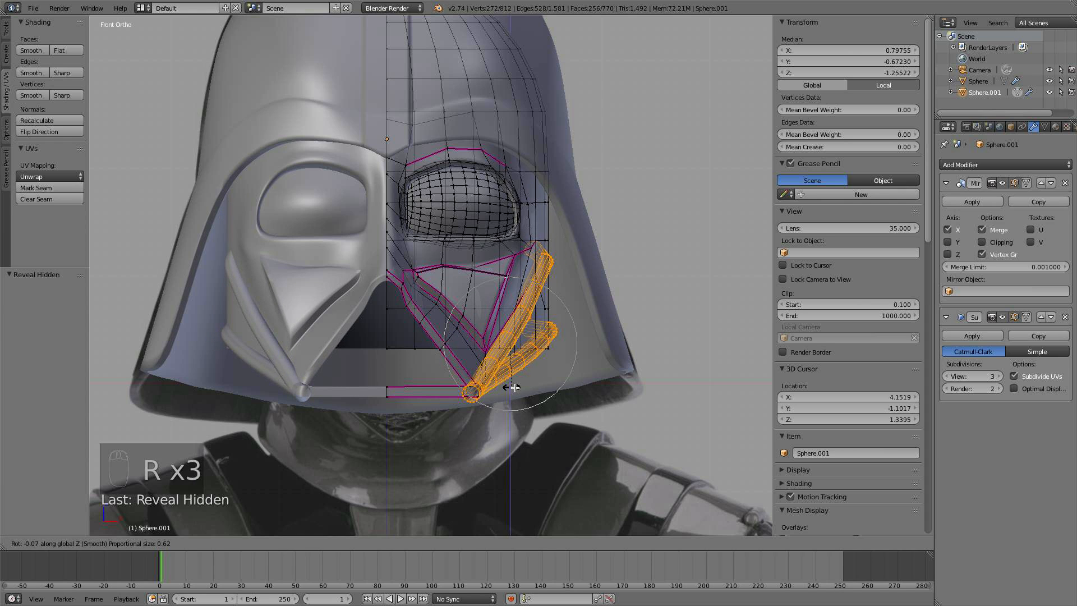
click(459, 358)
key(g)
key(x)
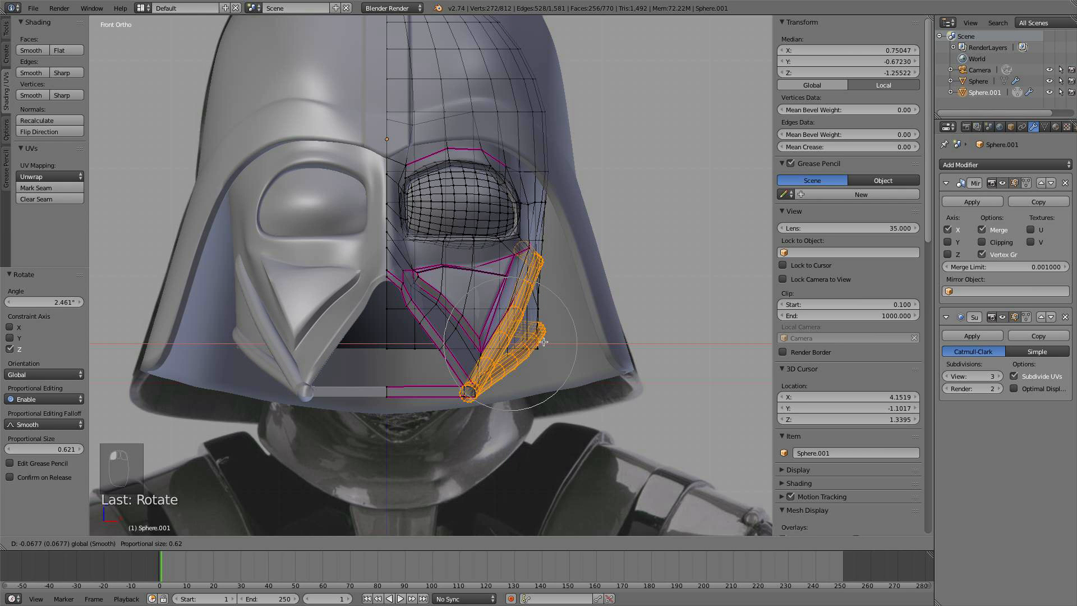
click(544, 341)
key(Tab)
- Move the four vertices of the inner edge column on the eye opening's lower rim -0.020 in Z with a proportional size of about 0.39
scroll(545, 338, down, 3)
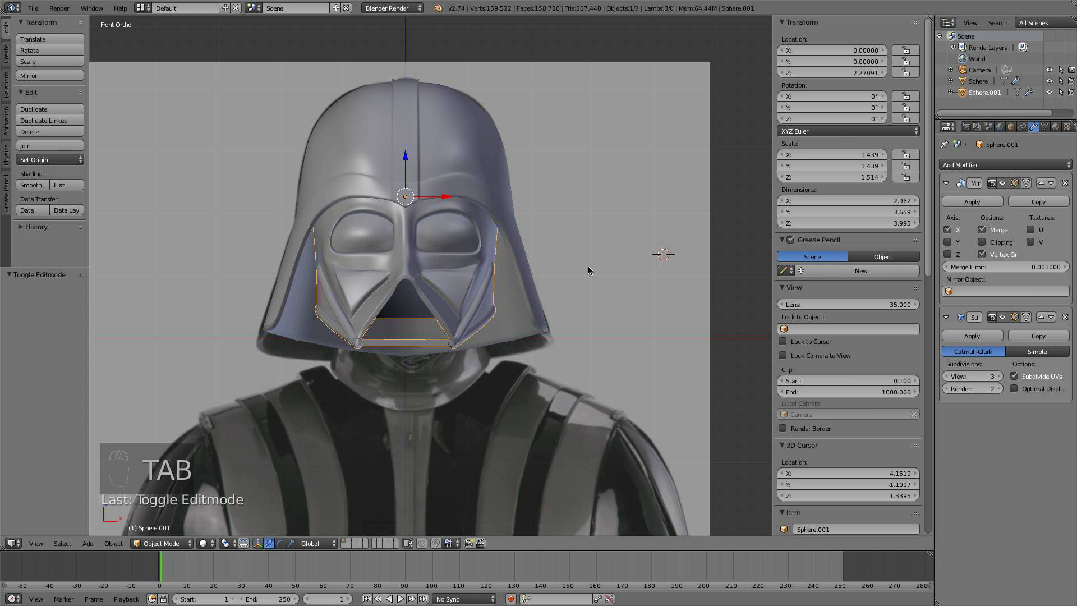
middle_drag(572, 267, 524, 281)
scroll(500, 281, up, 5)
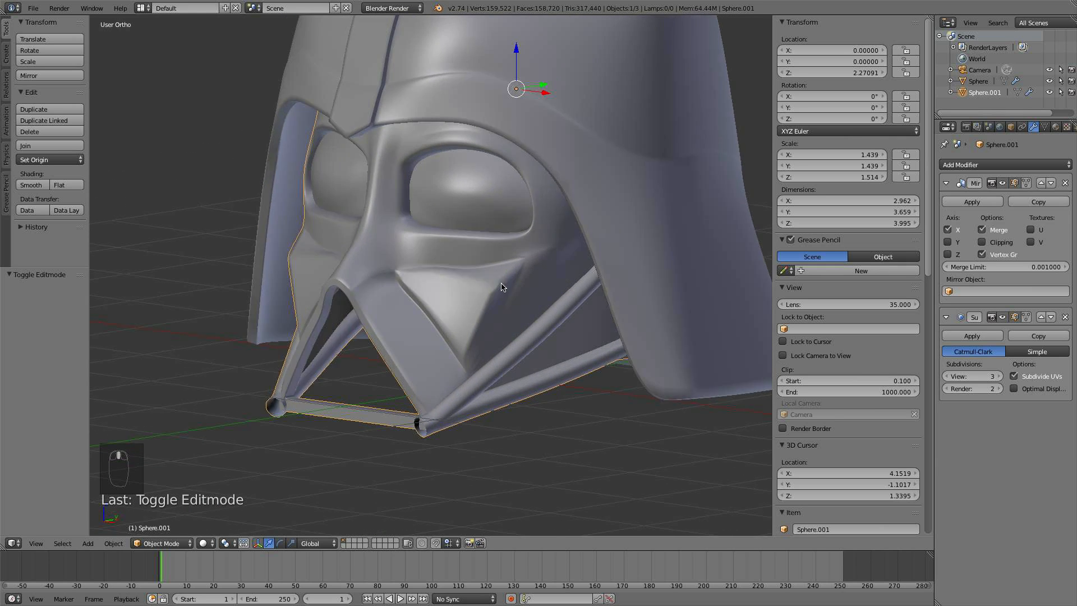
key(KP_3)
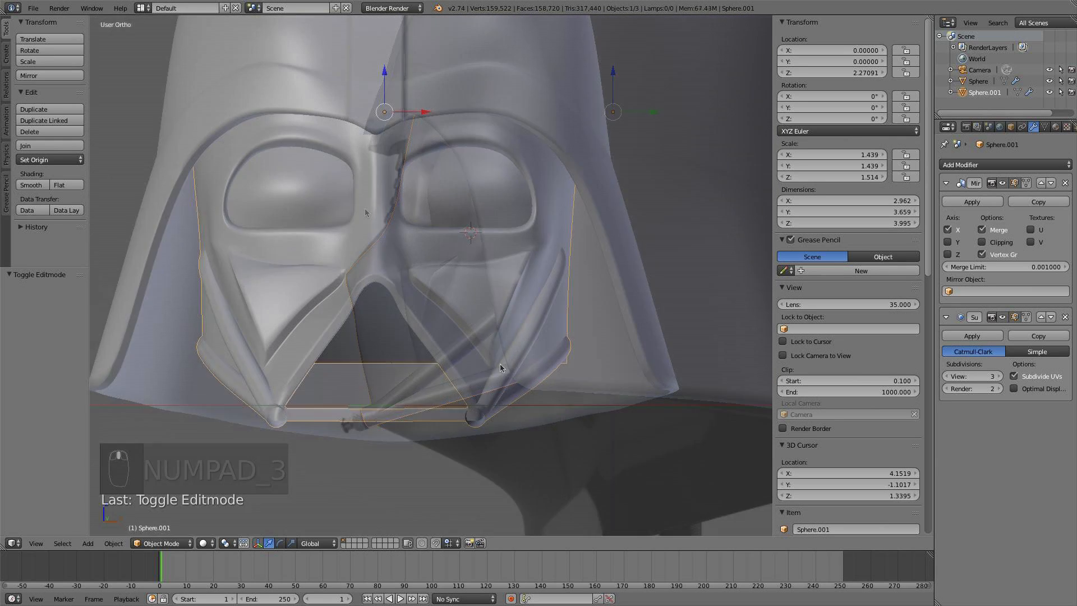
scroll(426, 337, up, 6)
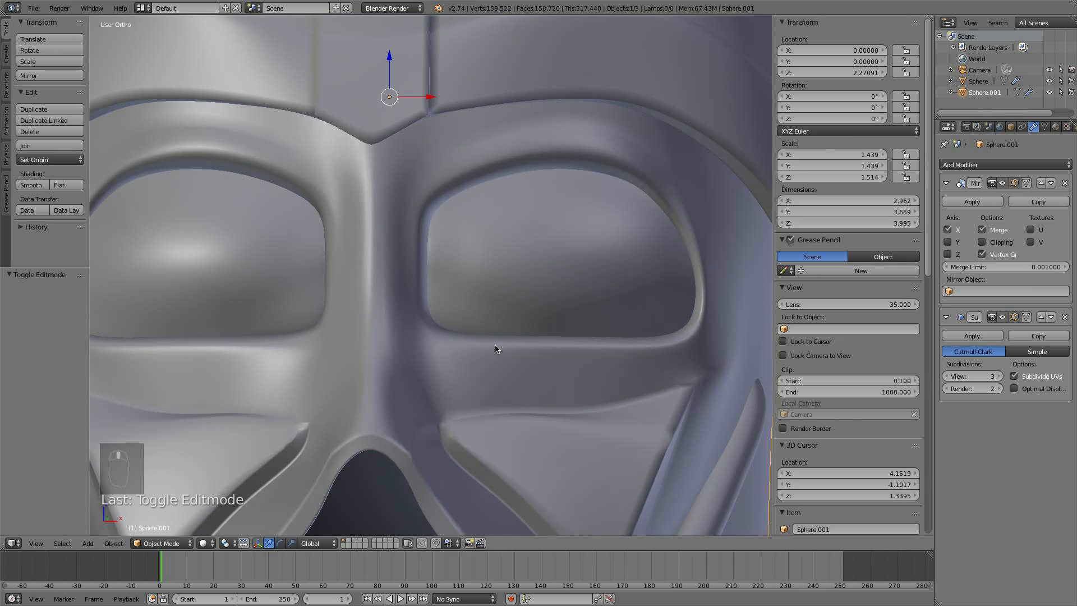
key(Tab)
scroll(503, 360, up, 3)
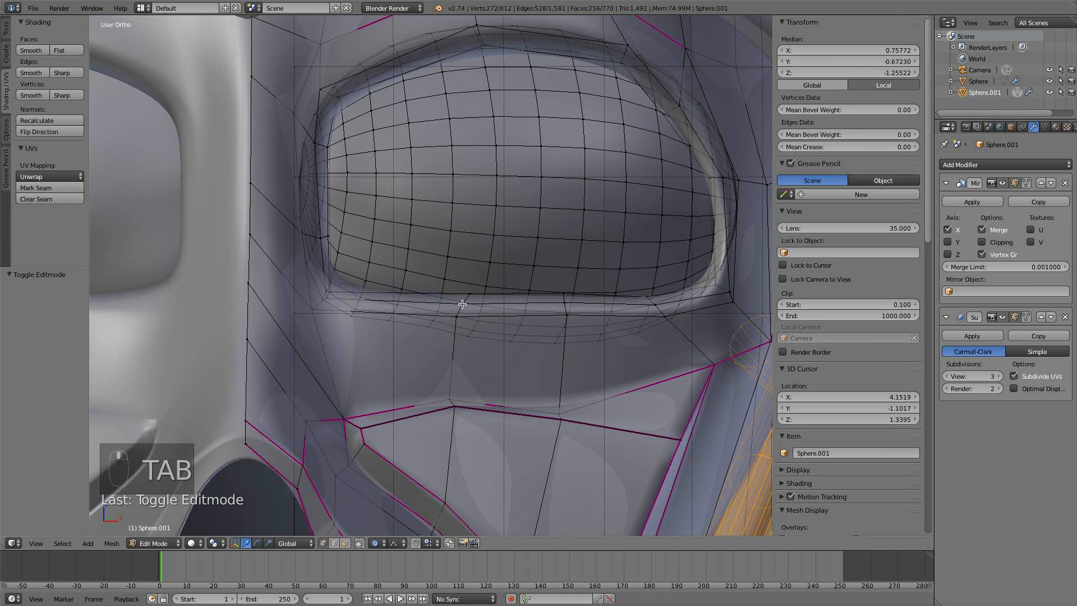
alt+right_click(462, 306)
scroll(471, 357, down, 4)
key(c)
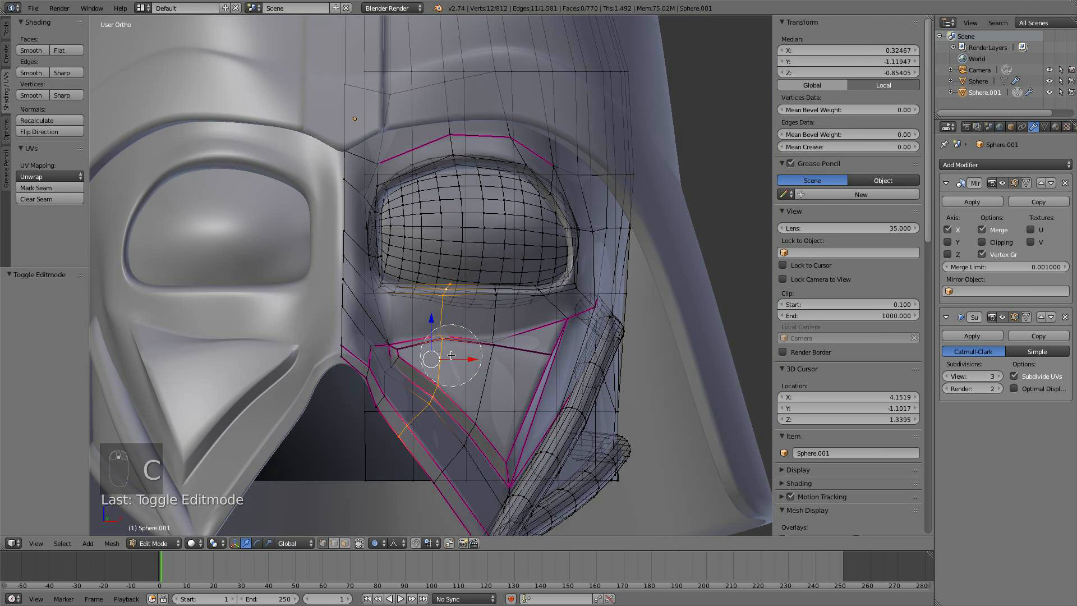
middle_drag(449, 345, 408, 444)
right_click(409, 445)
scroll(458, 349, up, 3)
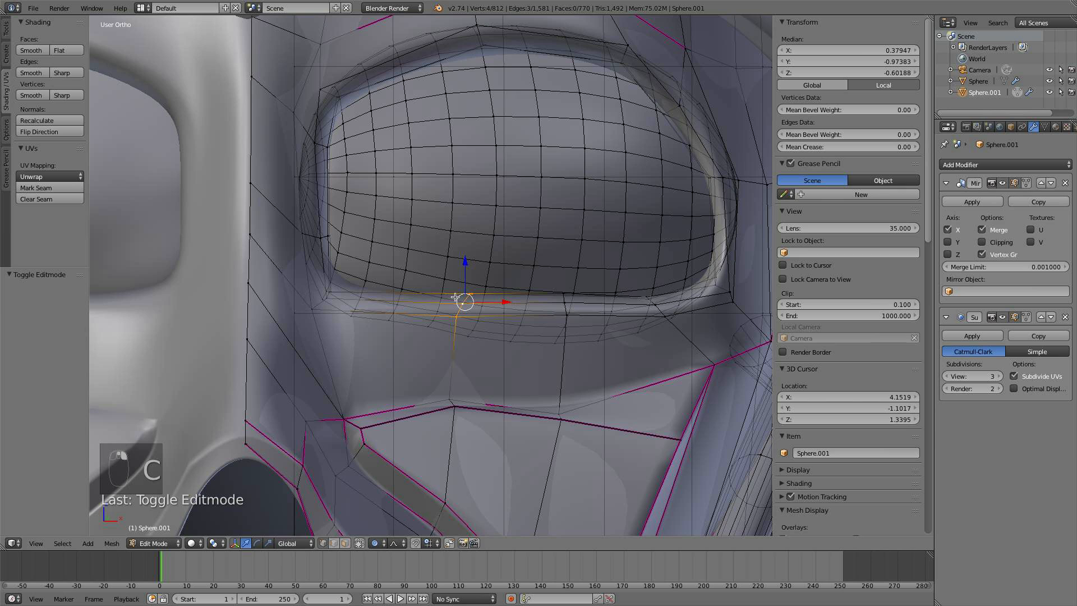
key(g)
scroll(466, 265, down, 4)
click(467, 266)
key(g)
key(z)
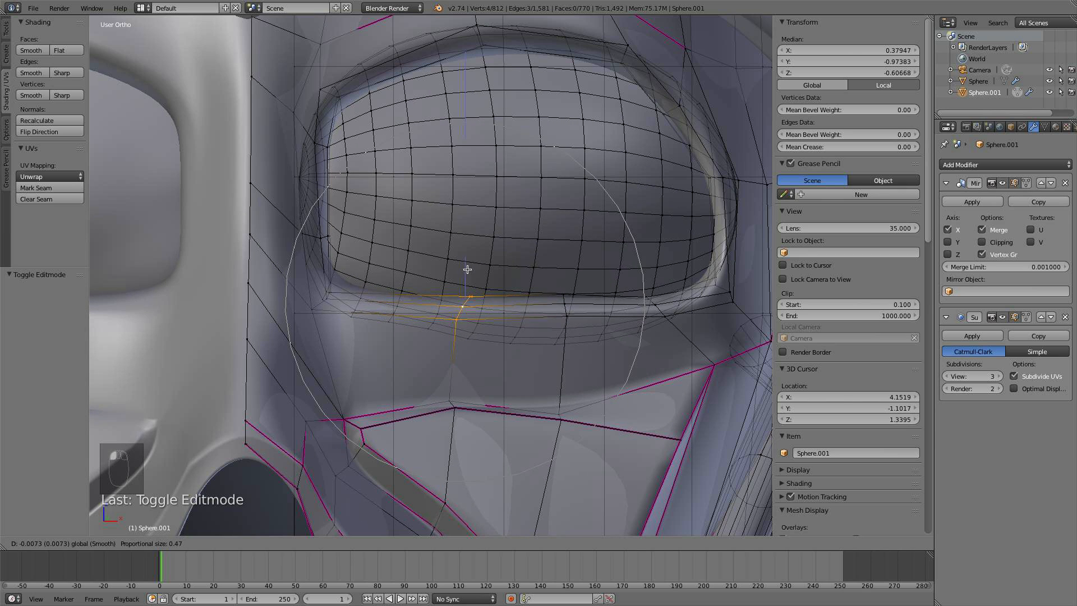
scroll(467, 270, up, 2)
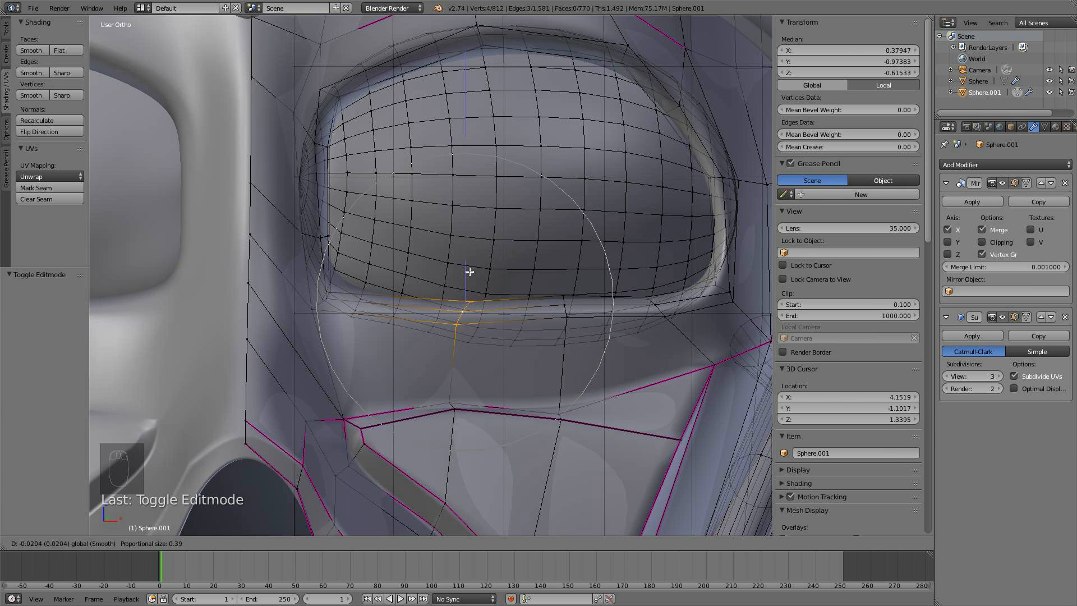
click(490, 272)
- Move the four vertices of the next outward edge column on the lower eye rim about -0.026 in Z, then leave mesh editing
scroll(550, 391, down, 3)
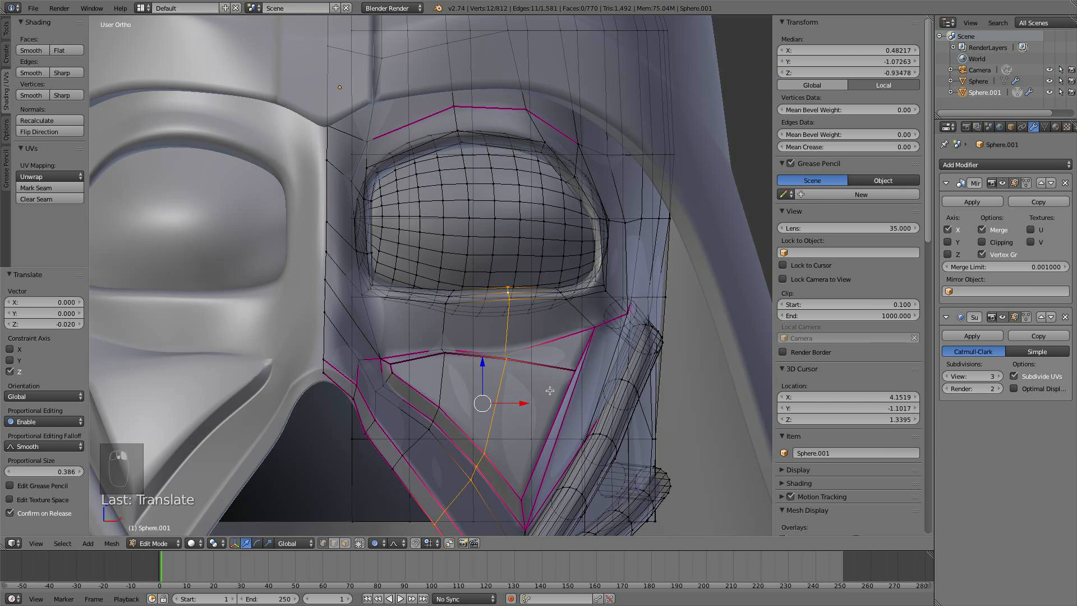
key(c)
middle_drag(504, 348, 449, 510)
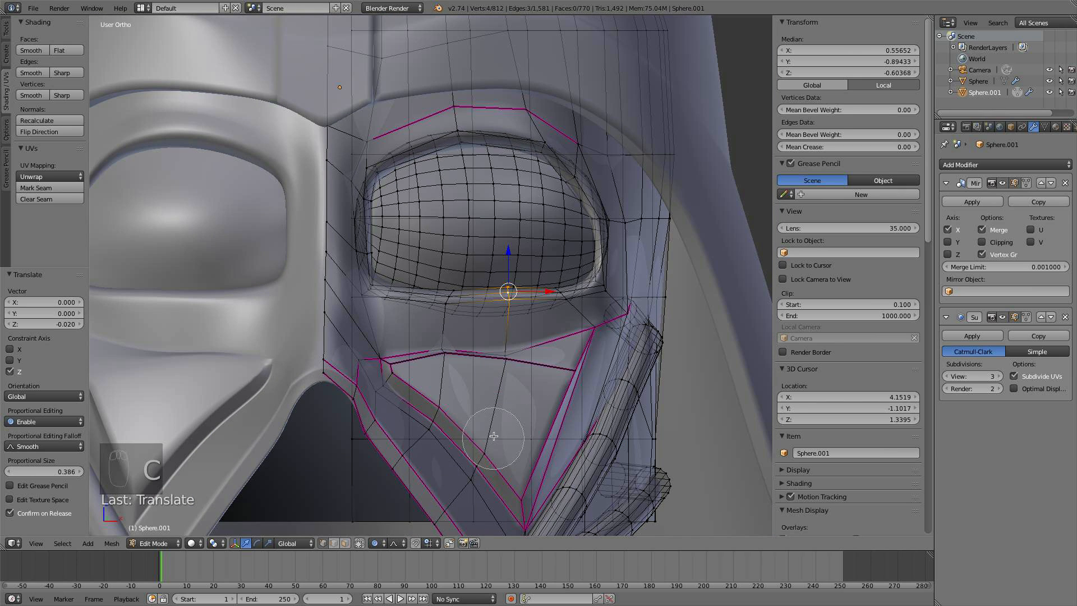
right_click(448, 510)
scroll(534, 299, up, 2)
drag(543, 269, 545, 279)
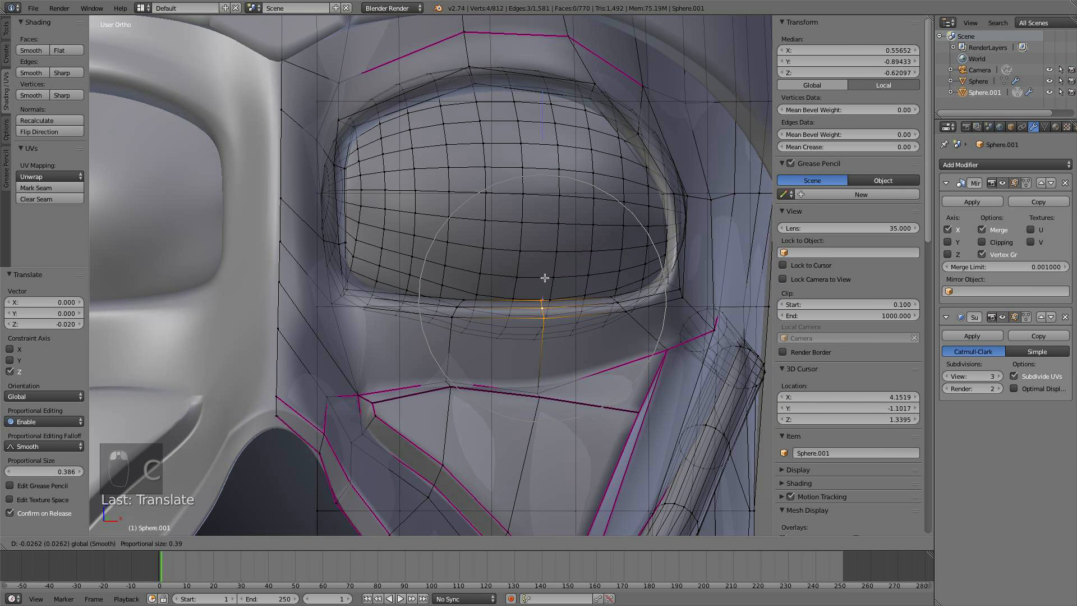
click(545, 279)
scroll(543, 283, down, 3)
key(a)
key(Tab)
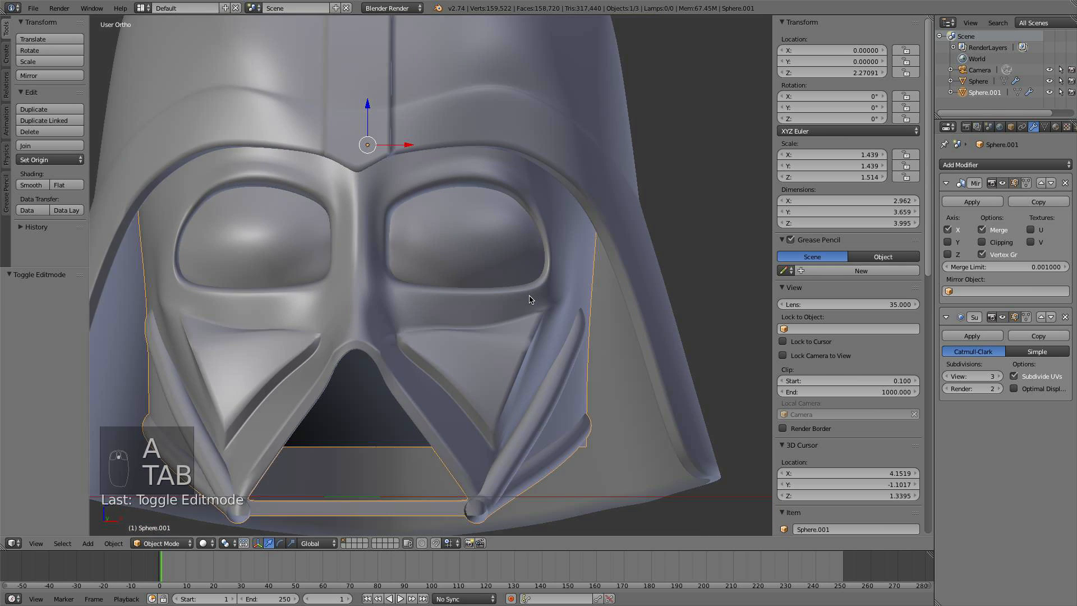
- Crease the full edge loop around the eye opening next to the lens and leave mesh editing
scroll(530, 300, up, 4)
key(Tab)
scroll(550, 420, up, 3)
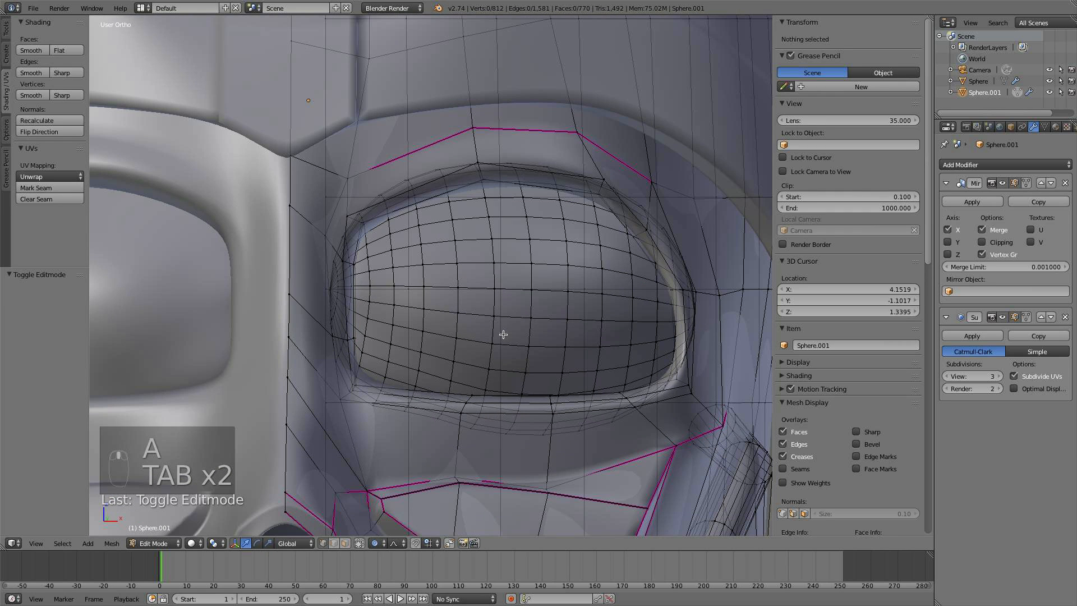
alt+right_click(479, 404)
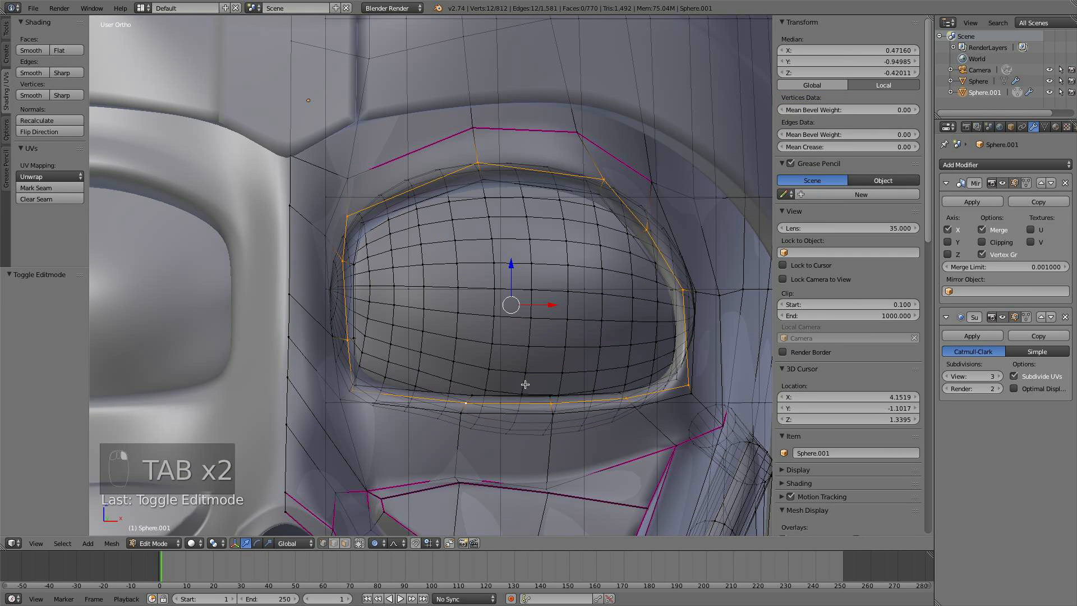
click(859, 147)
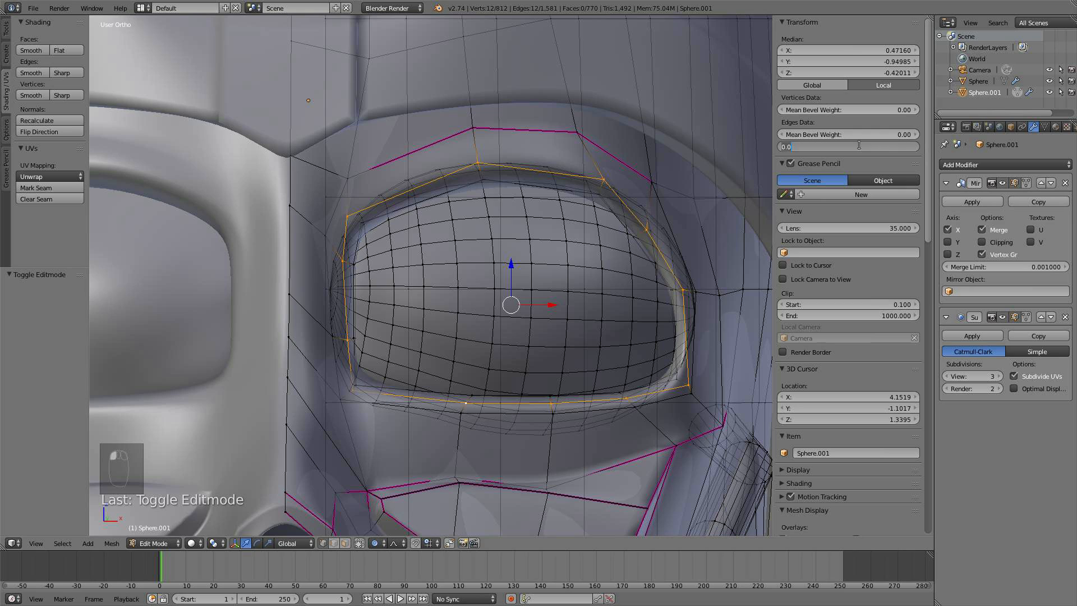
text(5)
key(Return)
scroll(462, 242, down, 5)
key(a)
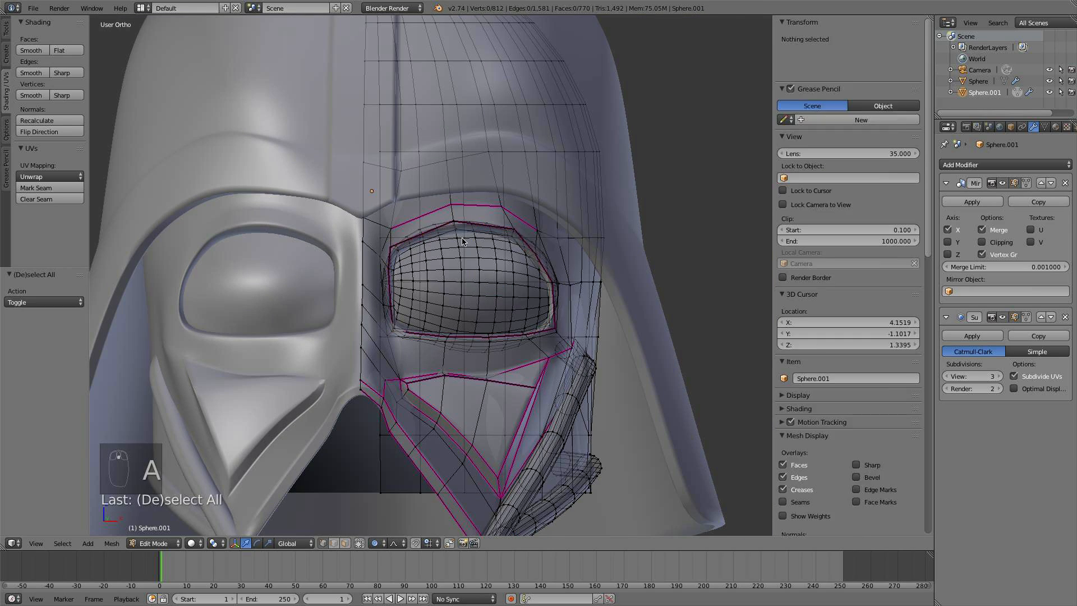
key(Tab)
scroll(463, 242, down, 2)
mouse_move(463, 242)
middle_down()
mouse_move(393, 241)
mouse_move(532, 242)
mouse_move(445, 247)
middle_up()
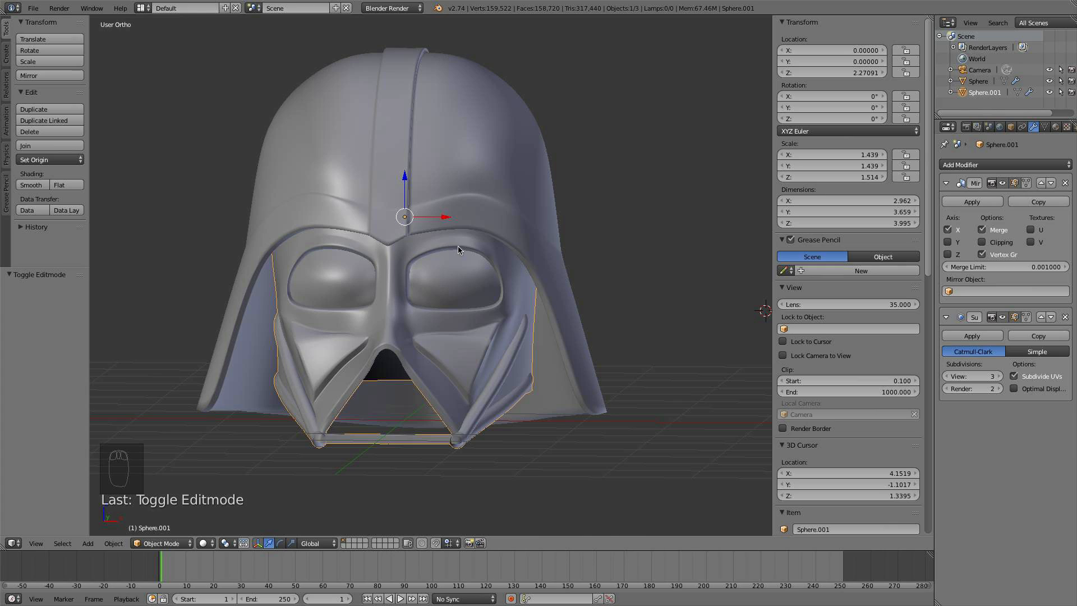
- Extrude the vertices along the mouth bar's lower front edge 0.119 backward in Y with proportional editing disabled
key(KP_1)
scroll(440, 362, up, 5)
key(Tab)
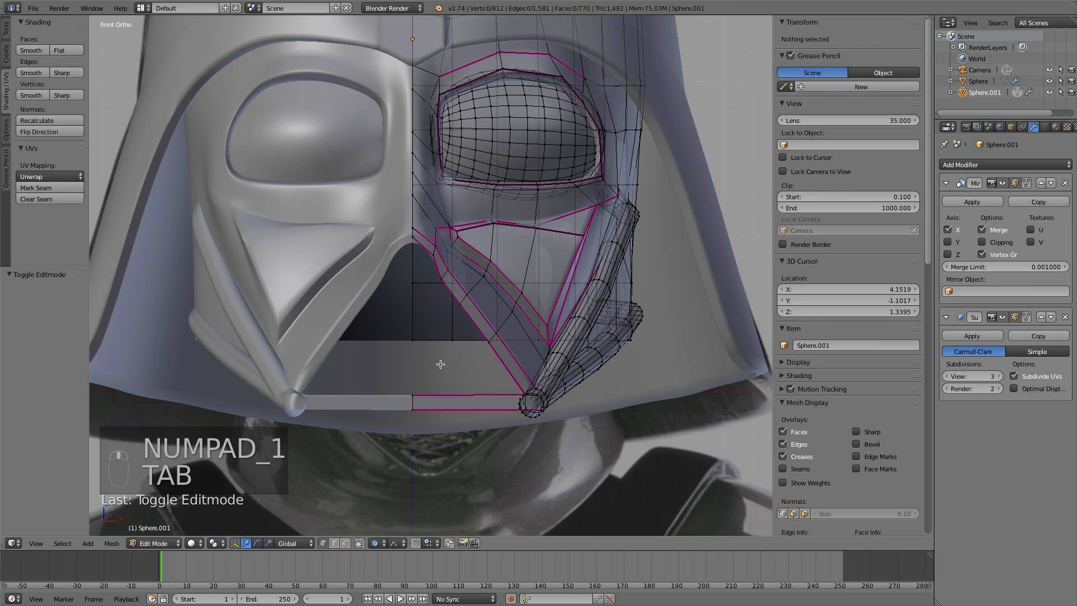
middle_drag(440, 364, 487, 434)
key(KP_3)
right_click(376, 409)
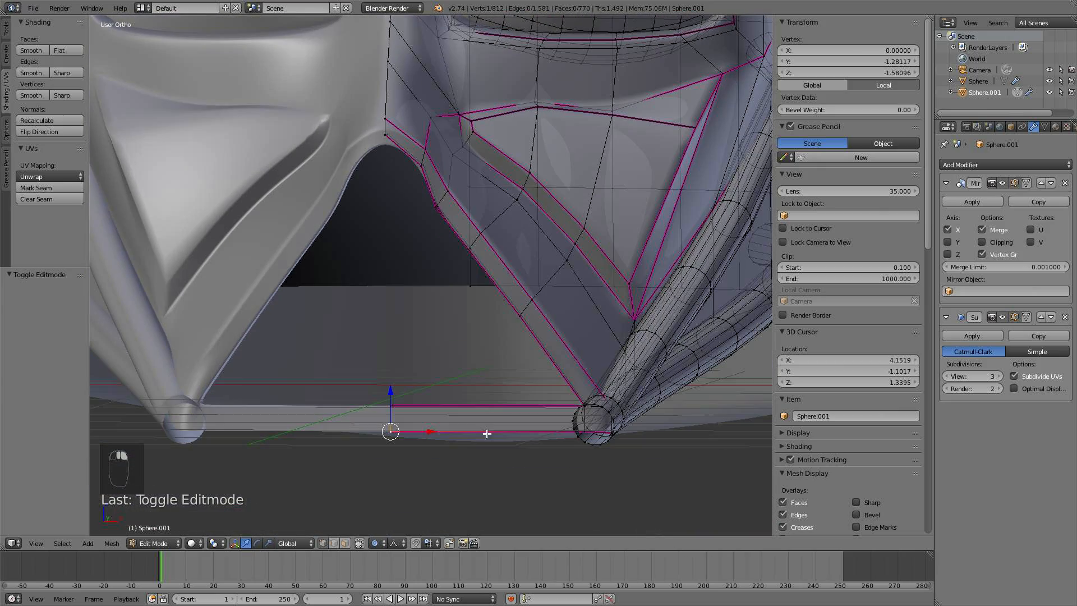
shift+right_click(592, 432)
middle_drag(592, 432, 661, 392)
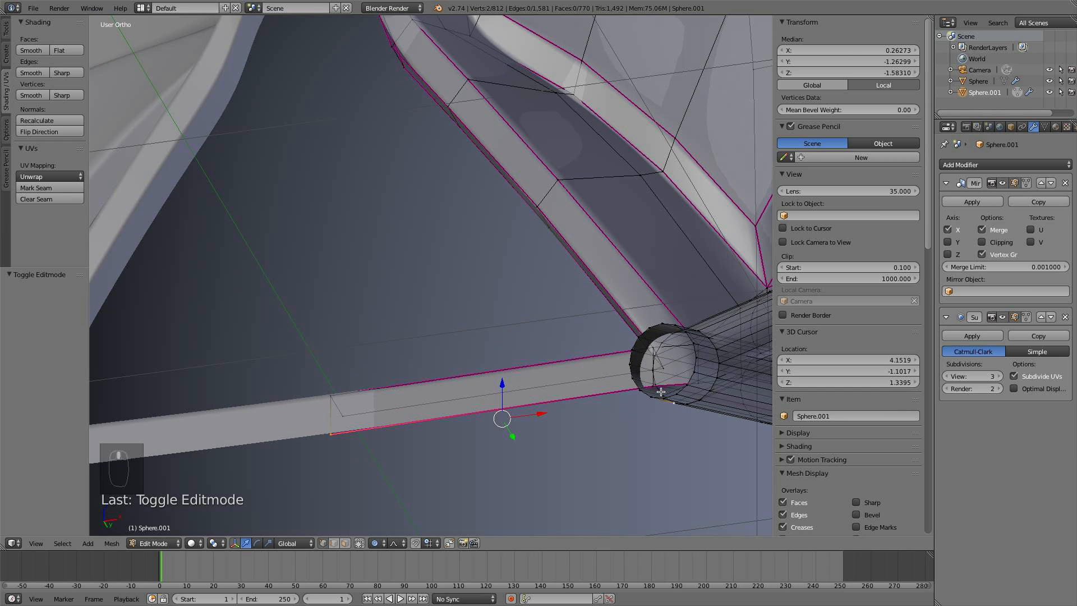
right_click(659, 386)
shift+right_click(333, 436)
middle_drag(661, 396, 457, 385)
key(super+z)
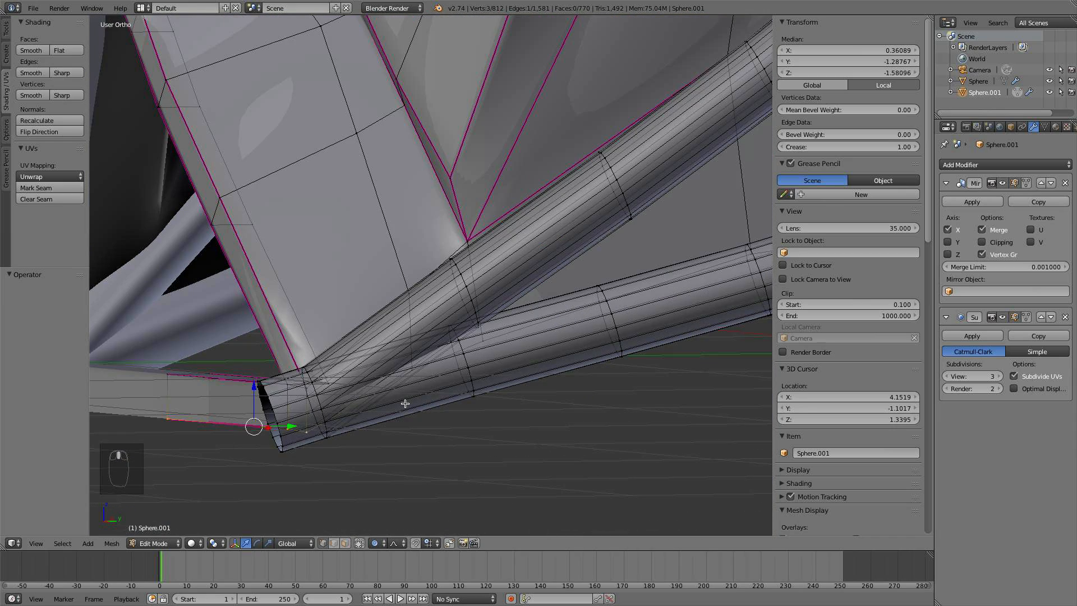
middle_drag(401, 407, 377, 435)
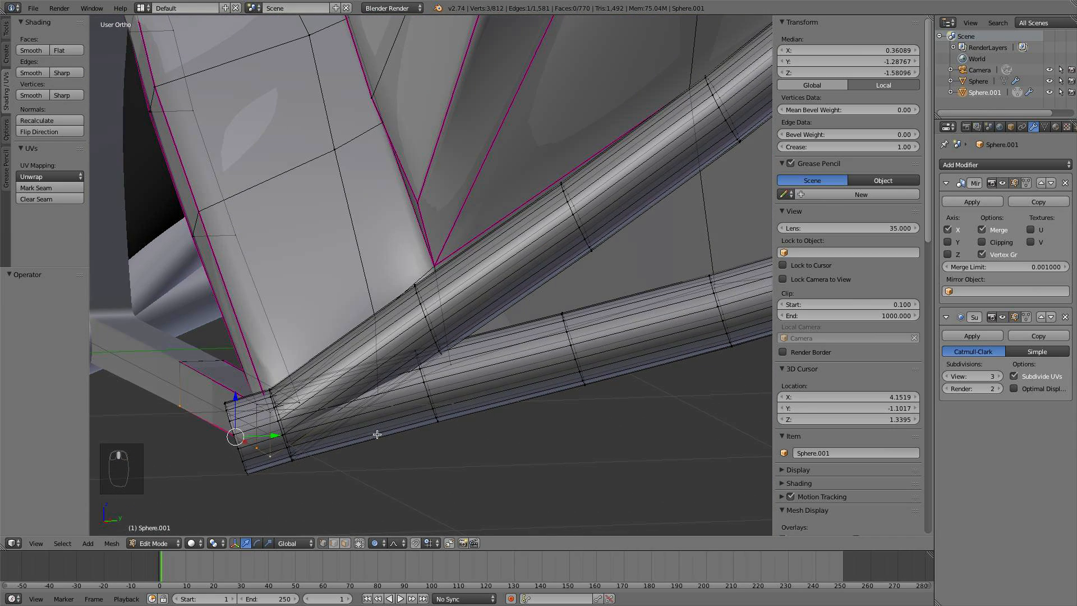
key(e)
right_click(270, 436)
drag(270, 436, 326, 422)
right_click(310, 427)
key(o)
middle_drag(326, 423, 338, 334)
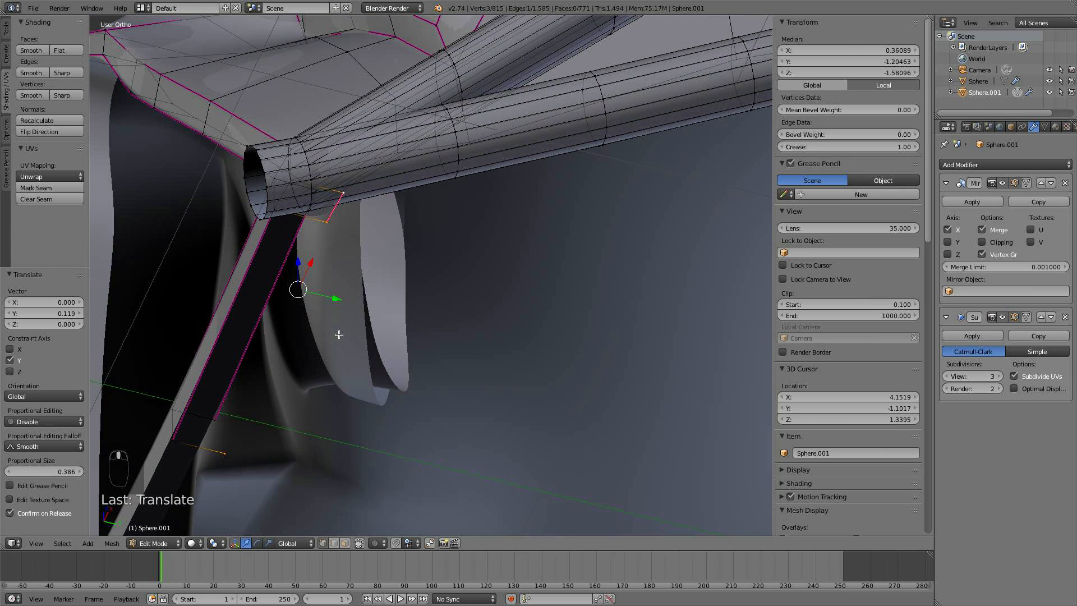
- Fill the mouth bar's underside with a face between the lower front edge and the extruded vertices, working in wireframe, and return to solid shading
key(ctrl+z)
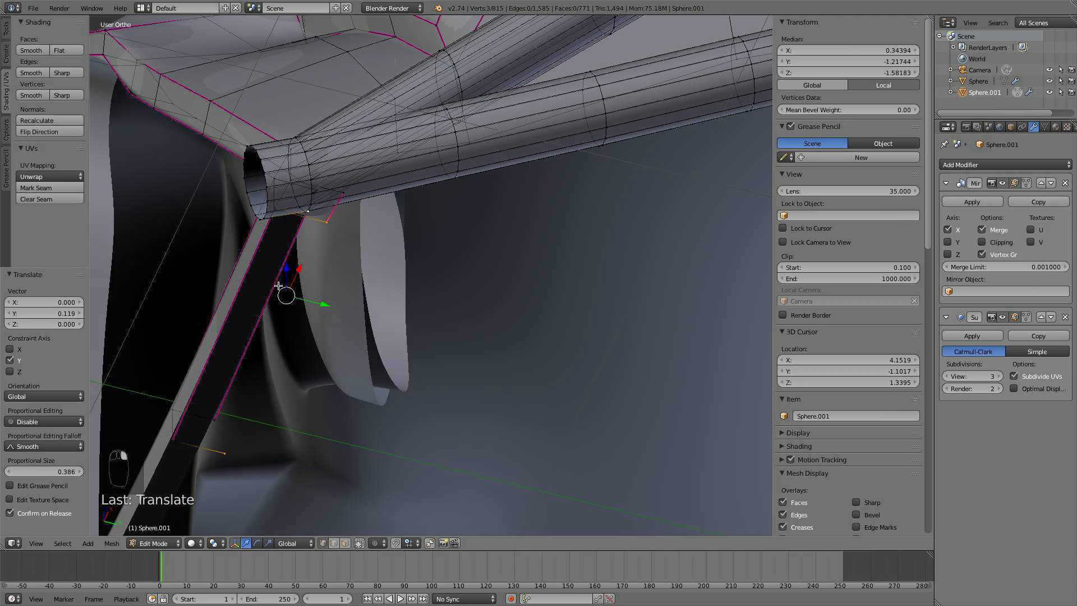
middle_drag(209, 452, 257, 360)
key(super+z)
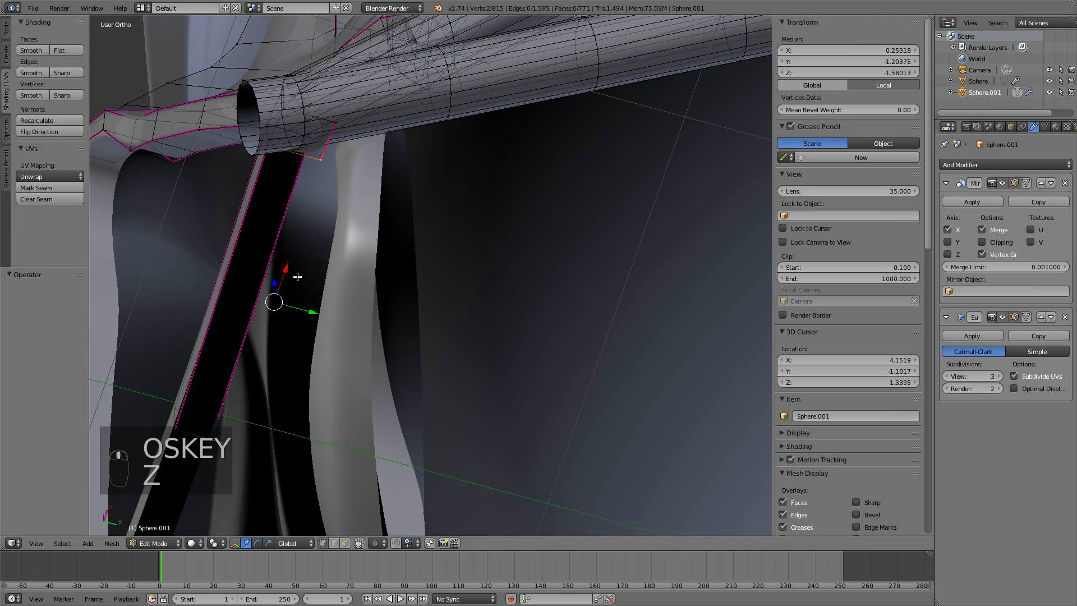
key(super+z)
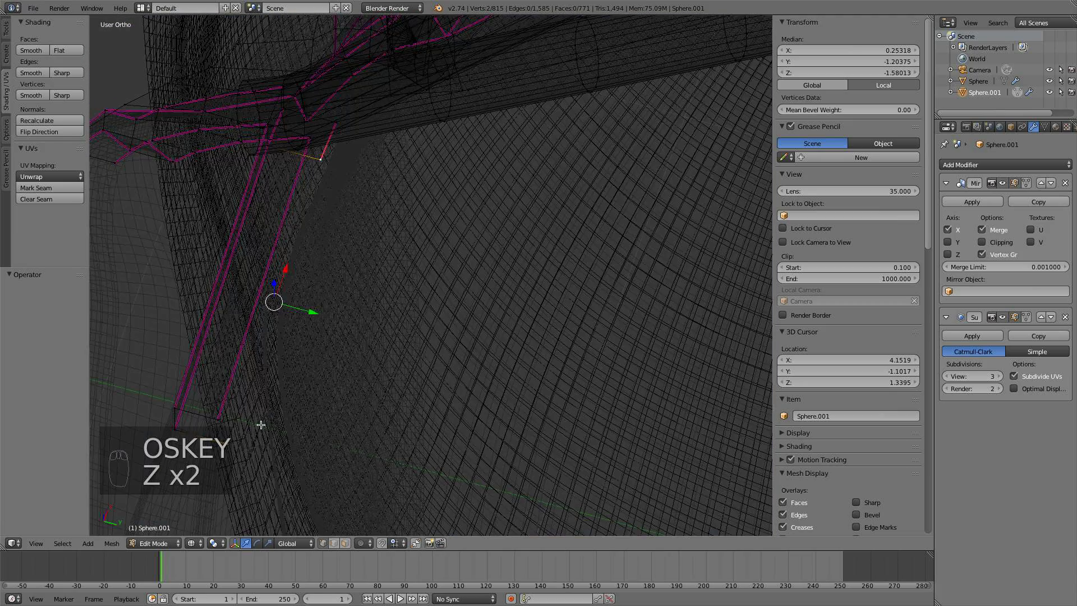
middle_drag(226, 445, 236, 375)
shift+right_click(157, 363)
middle_drag(157, 363, 276, 205)
key(f)
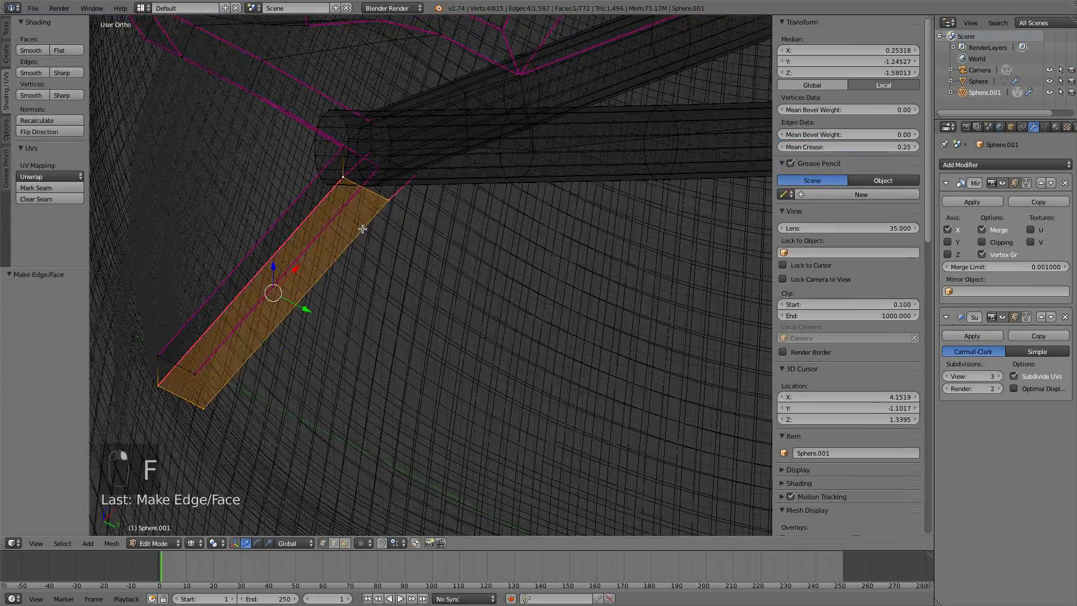
key(a)
key(Tab)
middle_drag(360, 221, 341, 134)
key(z)
- Inspect the mouth bar's filled underside and its joint with the cheek tube from the front and at an angle
key(Tab)
scroll(464, 322, up, 4)
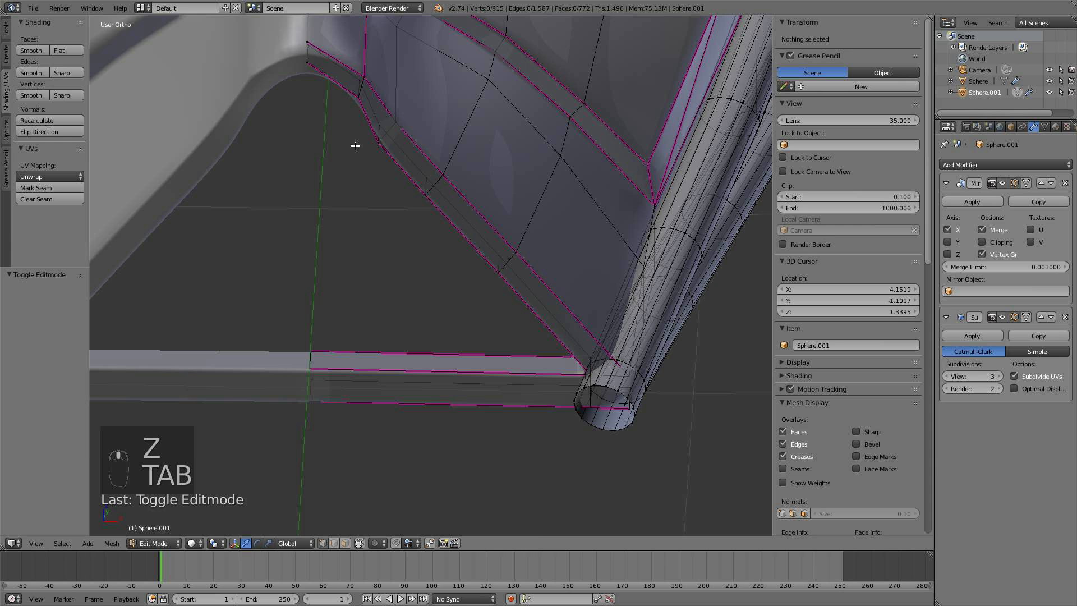
key(KP_1)
scroll(440, 255, up, 2)
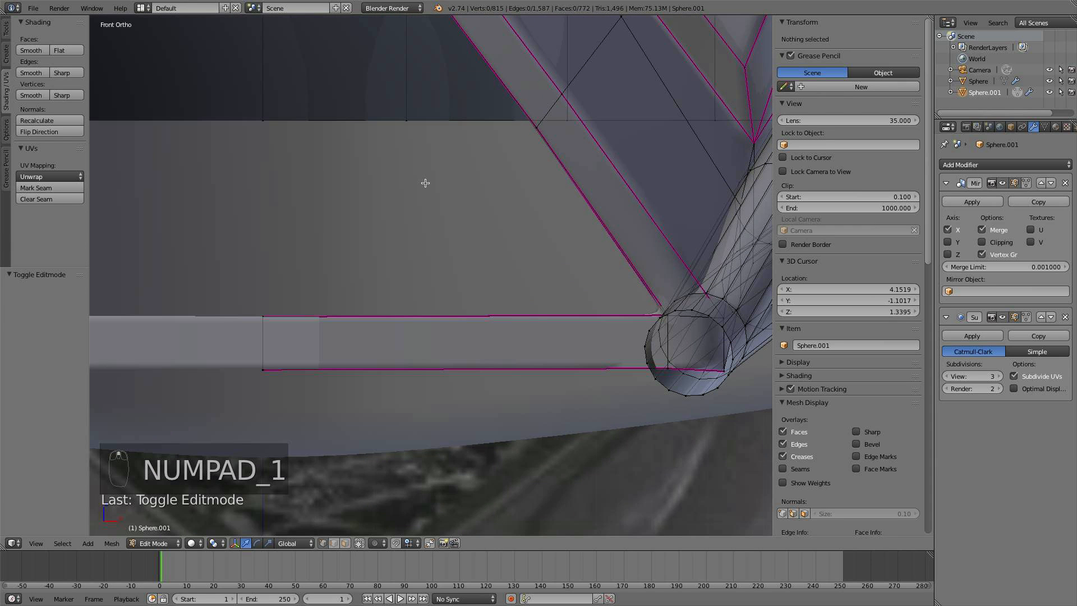
scroll(534, 288, up, 1)
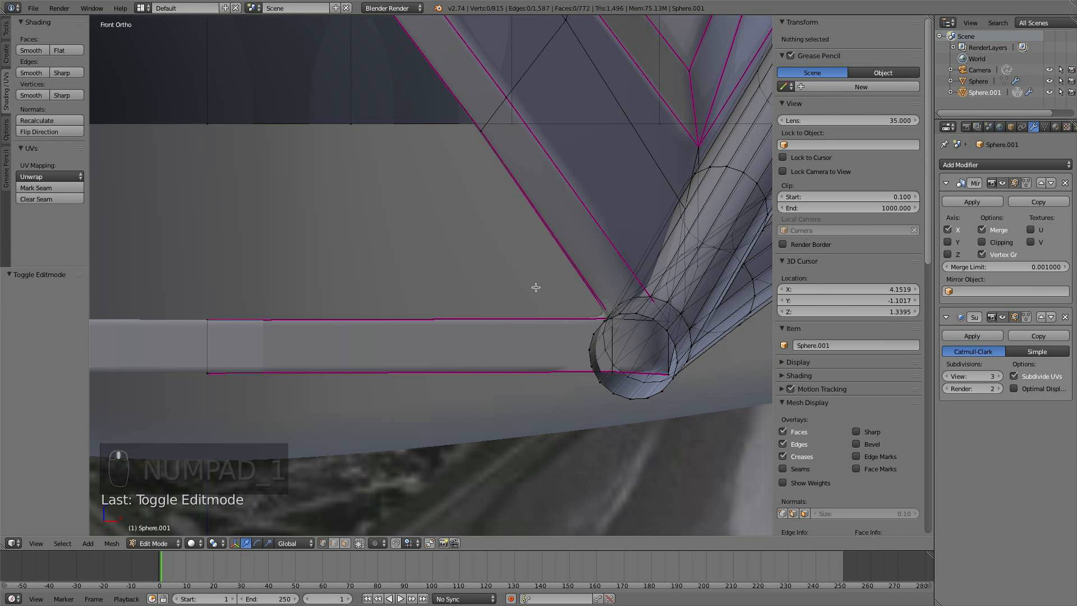
middle_drag(539, 289, 522, 308)
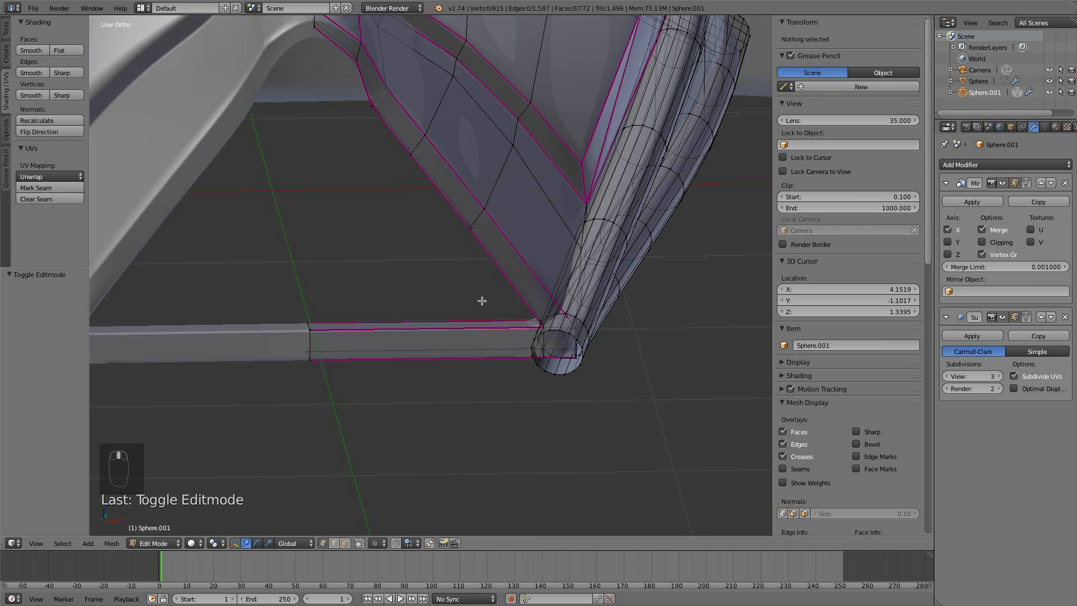
right_click(310, 331)
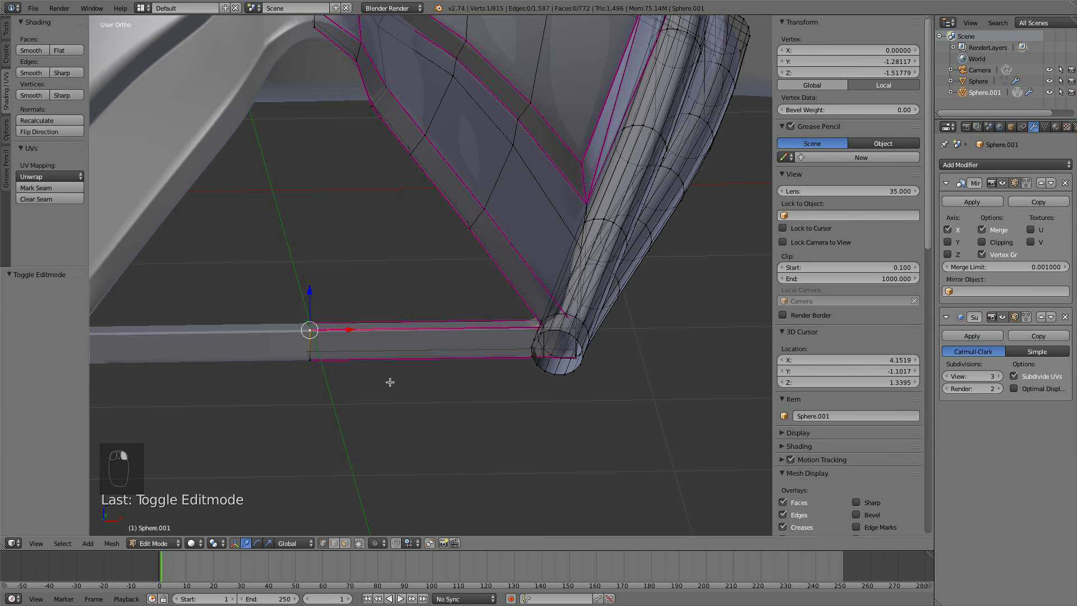
middle_drag(449, 391, 403, 337)
scroll(455, 390, up, 1)
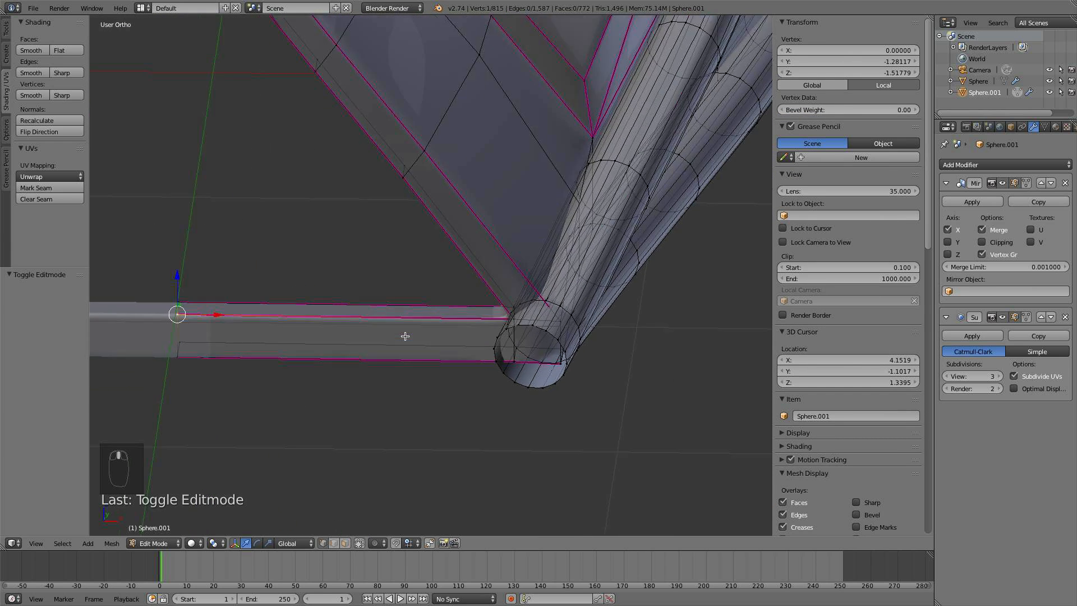
scroll(406, 338, up, 1)
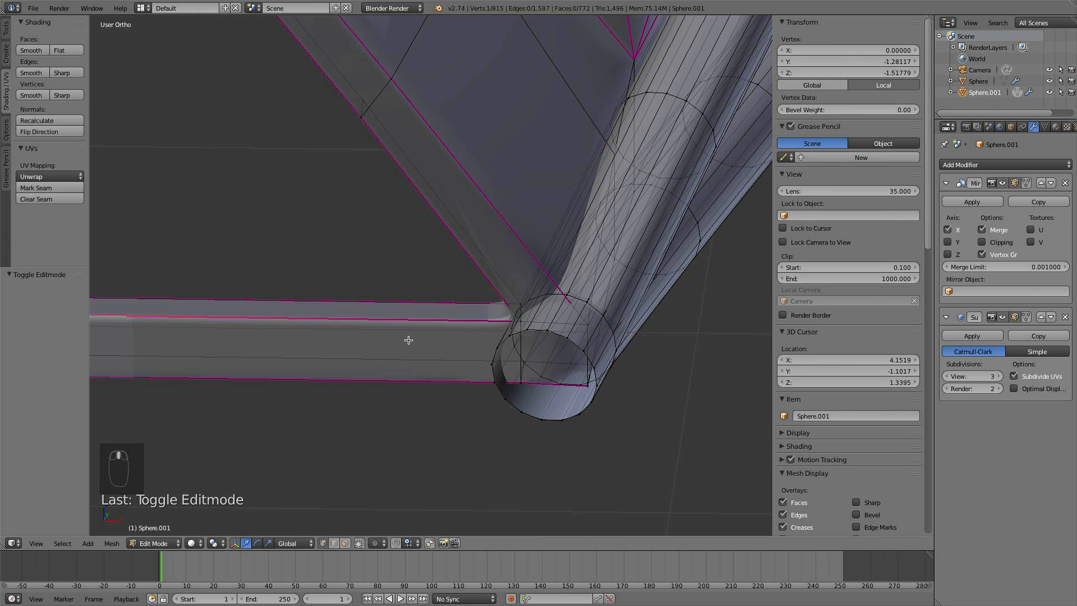
- Duplicate the small face at the mouth bar's tube end and move the copy -0.630 in X and 0.091 in Z
click(345, 540)
right_click(555, 369)
key(KP_1)
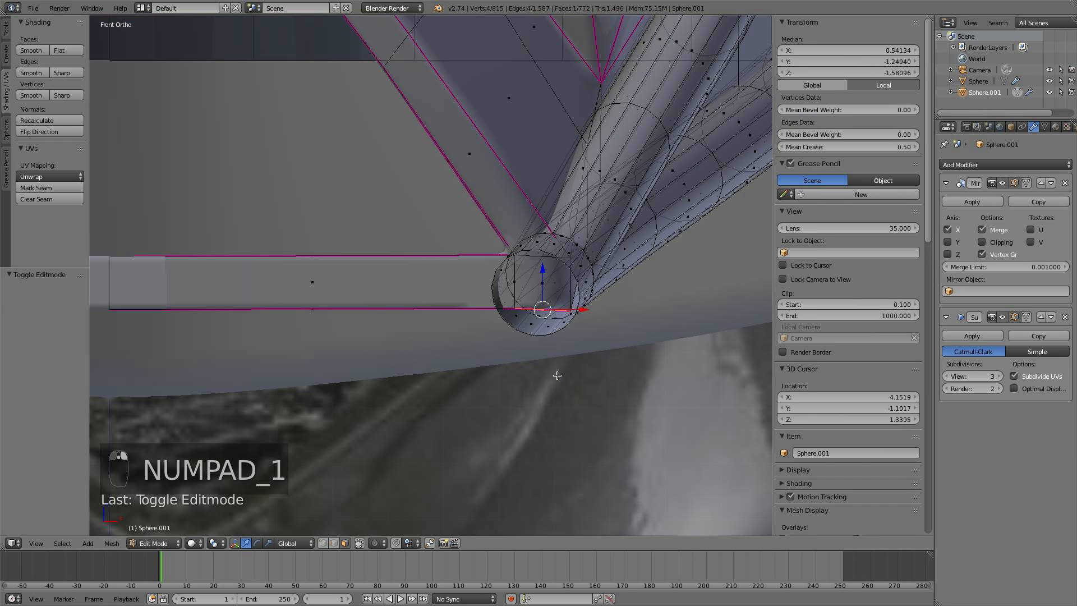
key(shift+d)
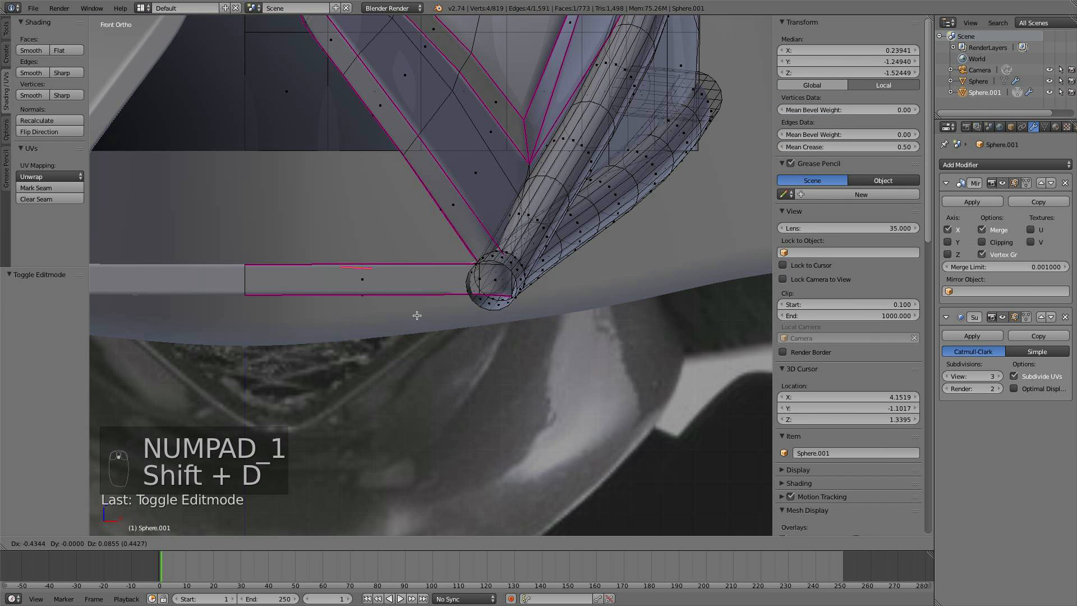
click(374, 321)
- Flatten the duplicated face by scaling it to 0 in Z and narrow it to 0.293 in Y
scroll(375, 315, up, 1)
key(s)
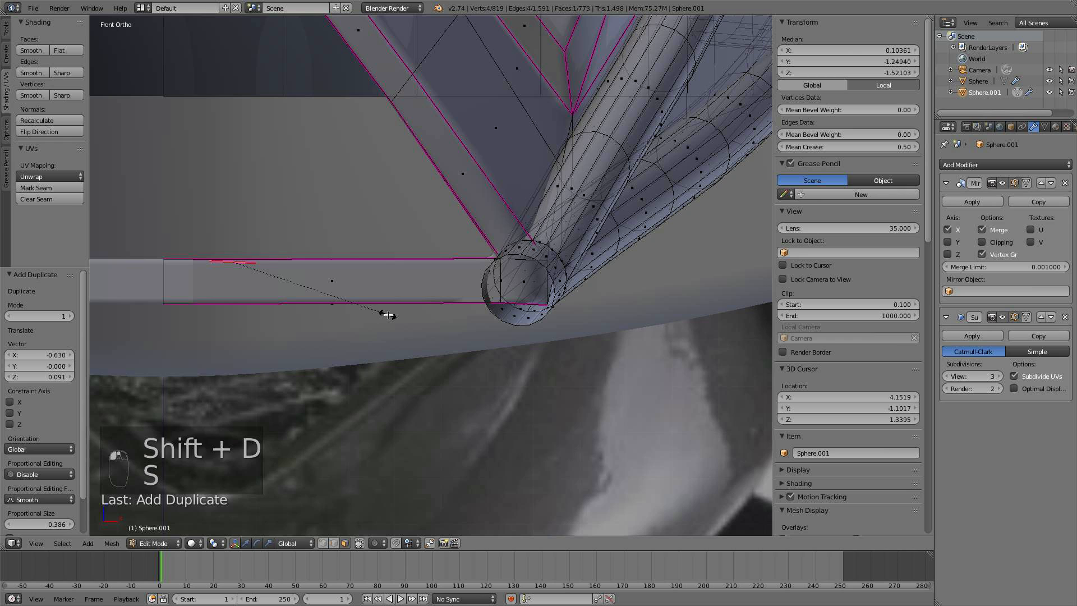
key(0)
key(Return)
middle_drag(388, 316, 313, 271)
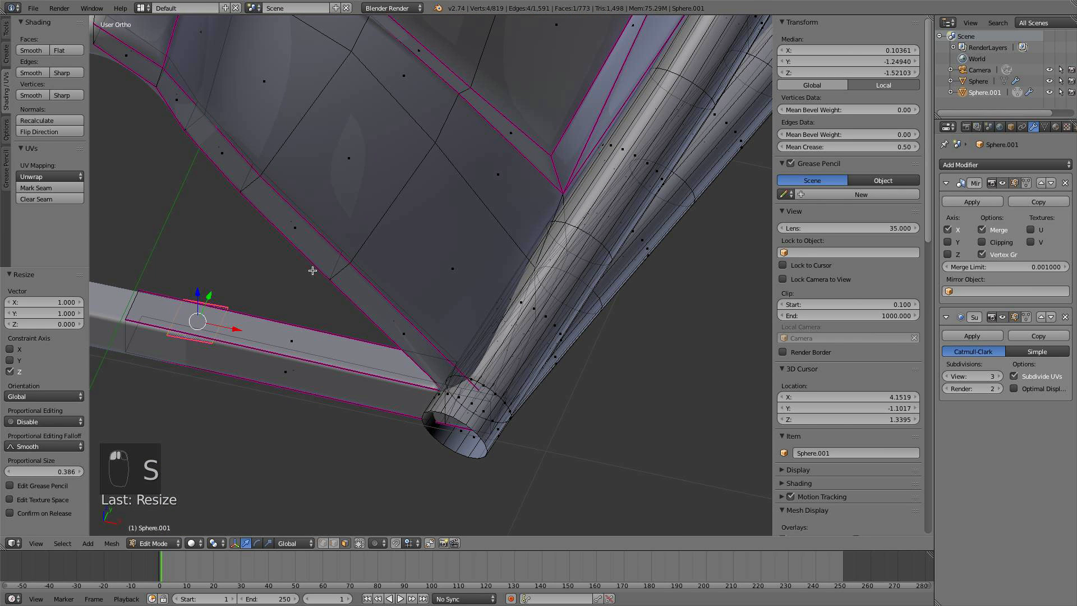
key(s)
key(y)
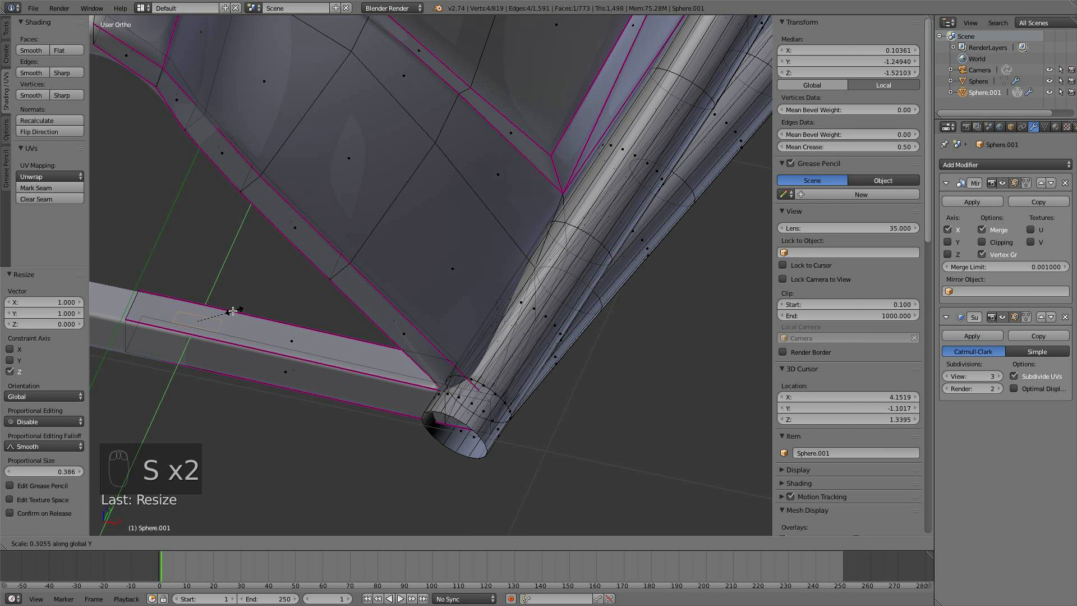
click(233, 312)
- Compare the mouth opening and lower bar with the front reference image in solid and wireframe shading
key(KP_1)
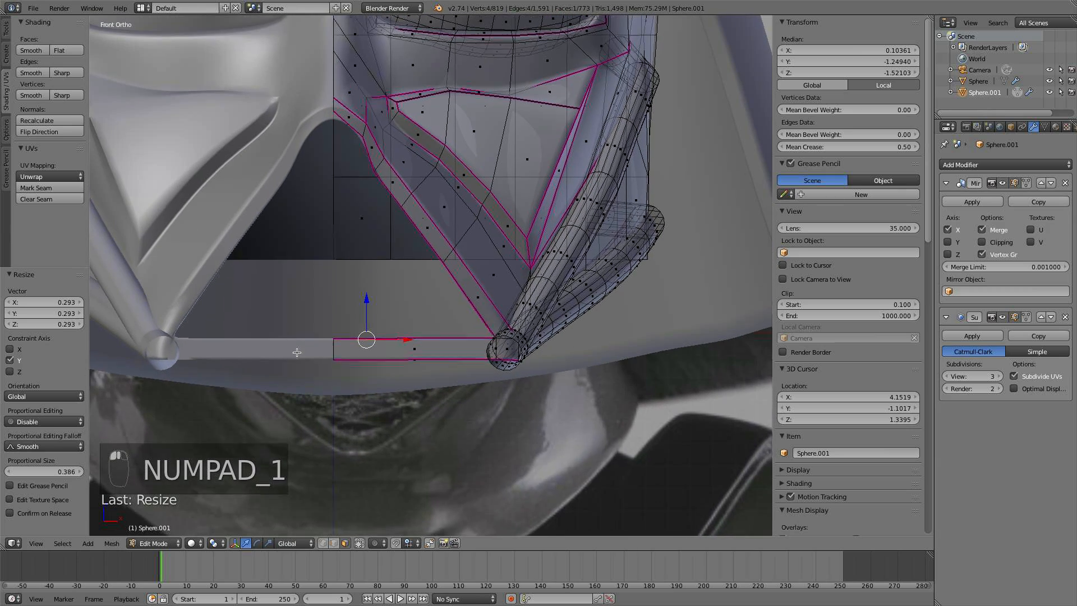
scroll(363, 341, down, 3)
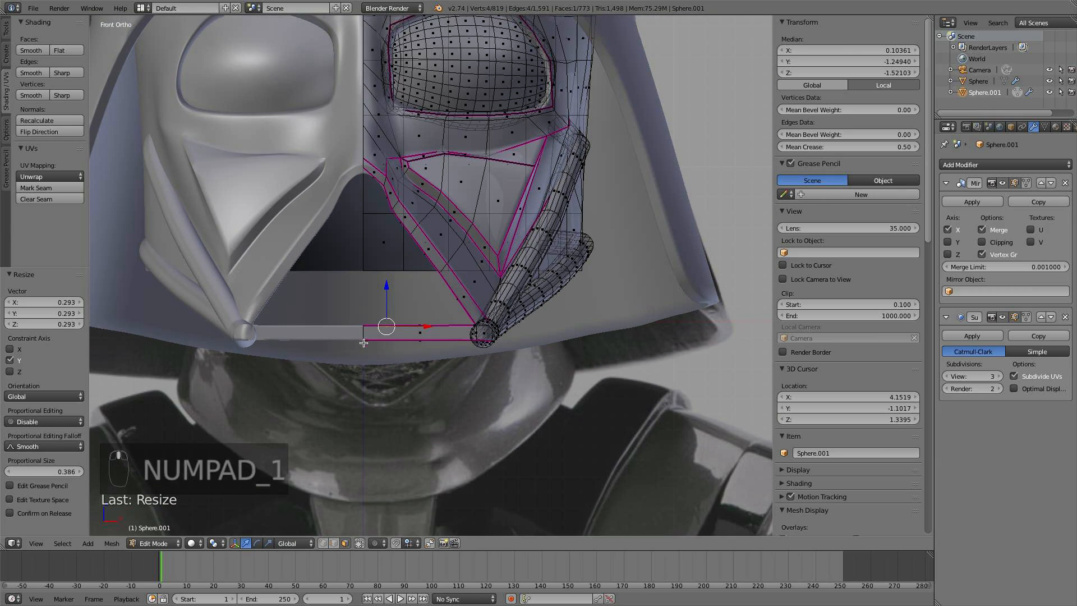
shift+middle_drag(381, 459, 364, 365)
key(z)
scroll(362, 353, up, 3)
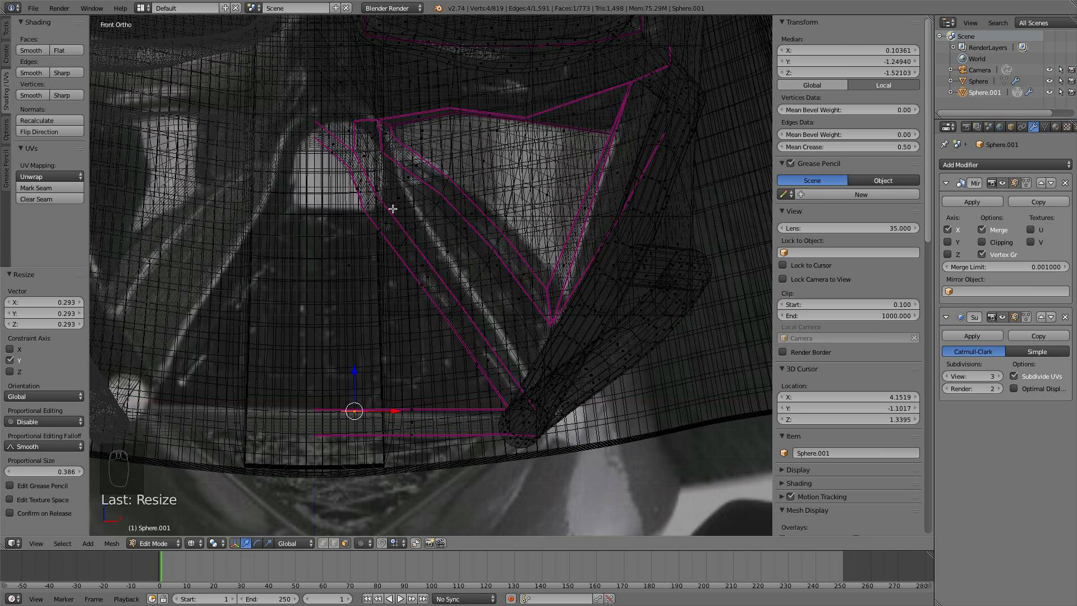
key(z)
scroll(379, 217, down, 2)
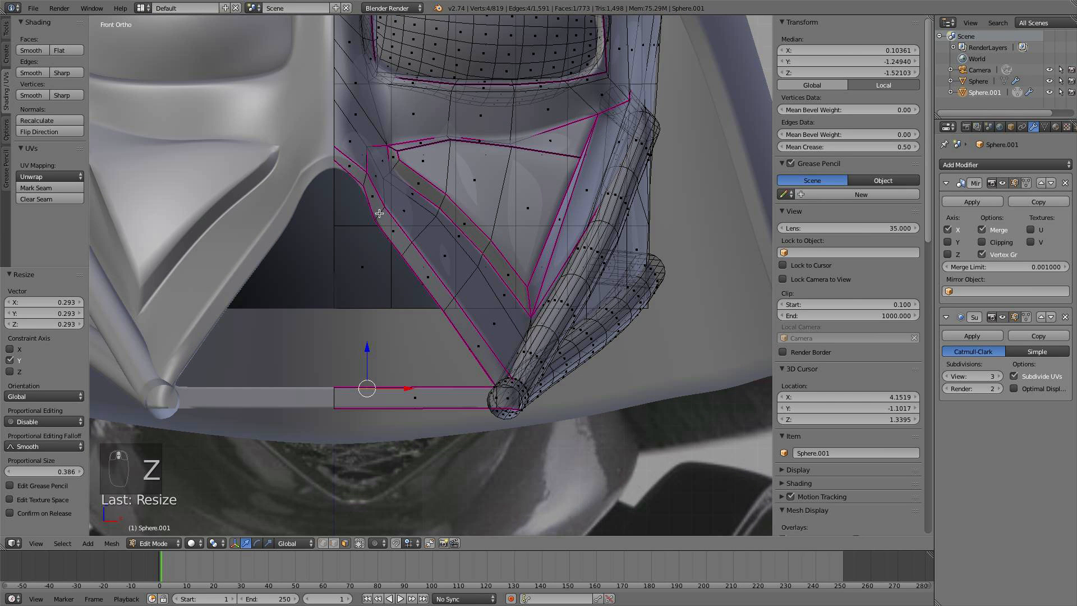
scroll(373, 244, down, 6)
scroll(393, 258, up, 5)
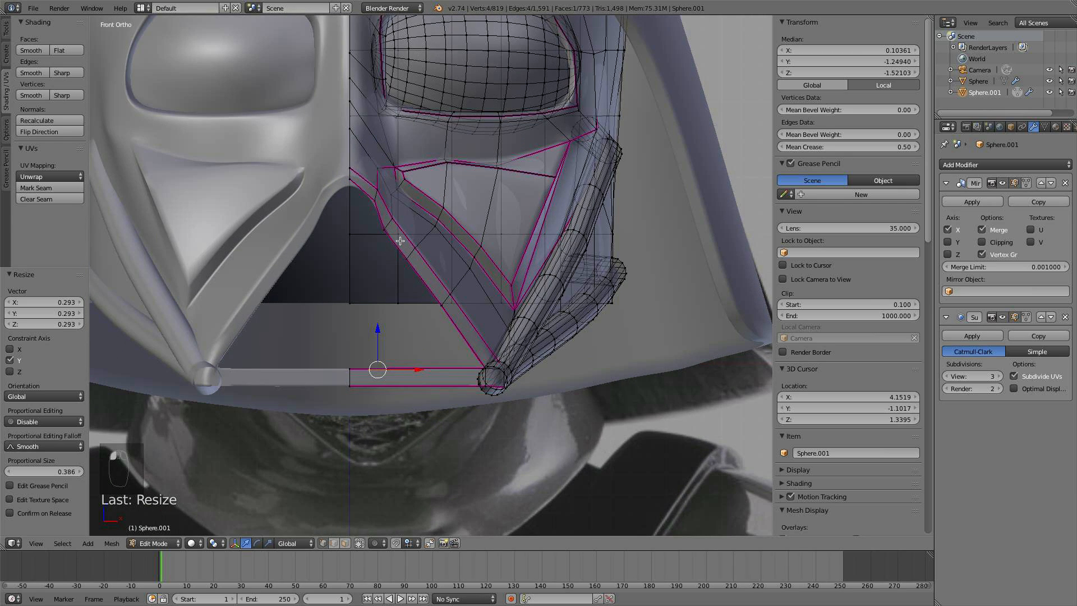
scroll(399, 220, down, 2)
scroll(391, 221, up, 1)
key(z)
scroll(394, 224, up, 2)
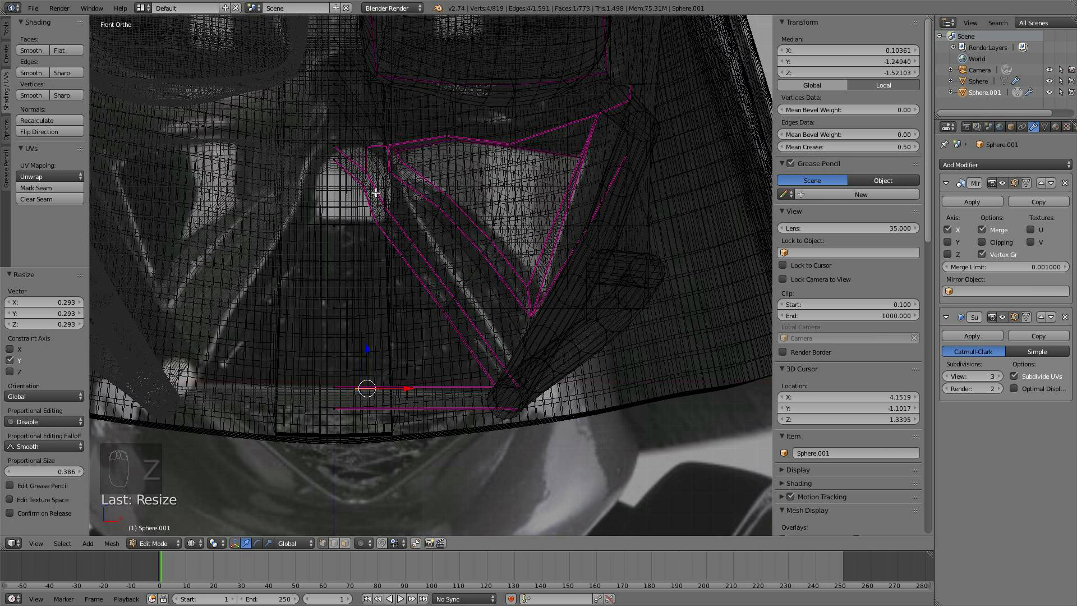
alt+shift+right_click(461, 337)
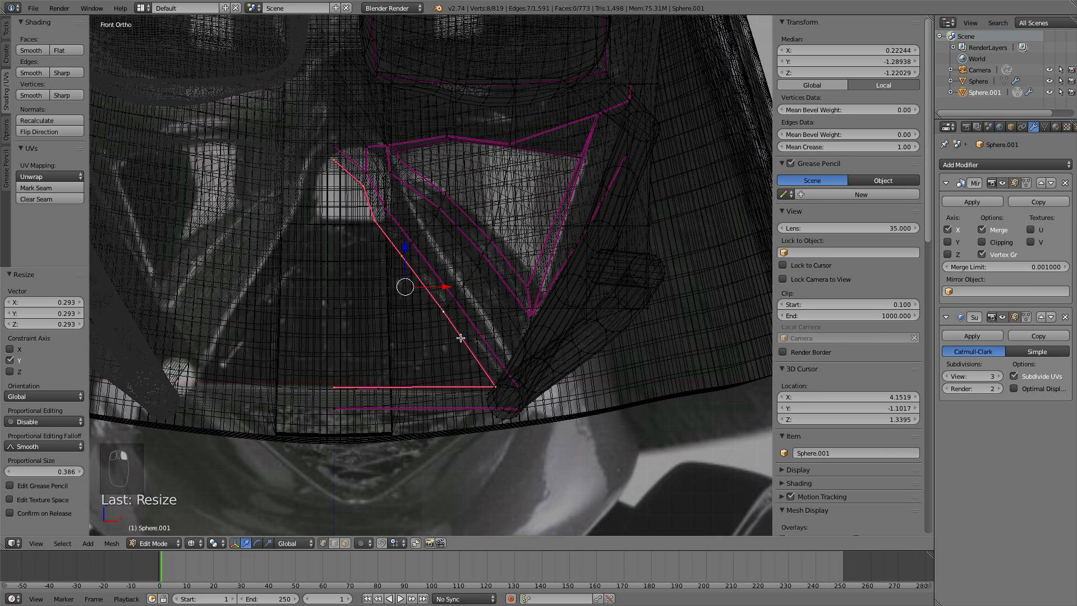
key(g)
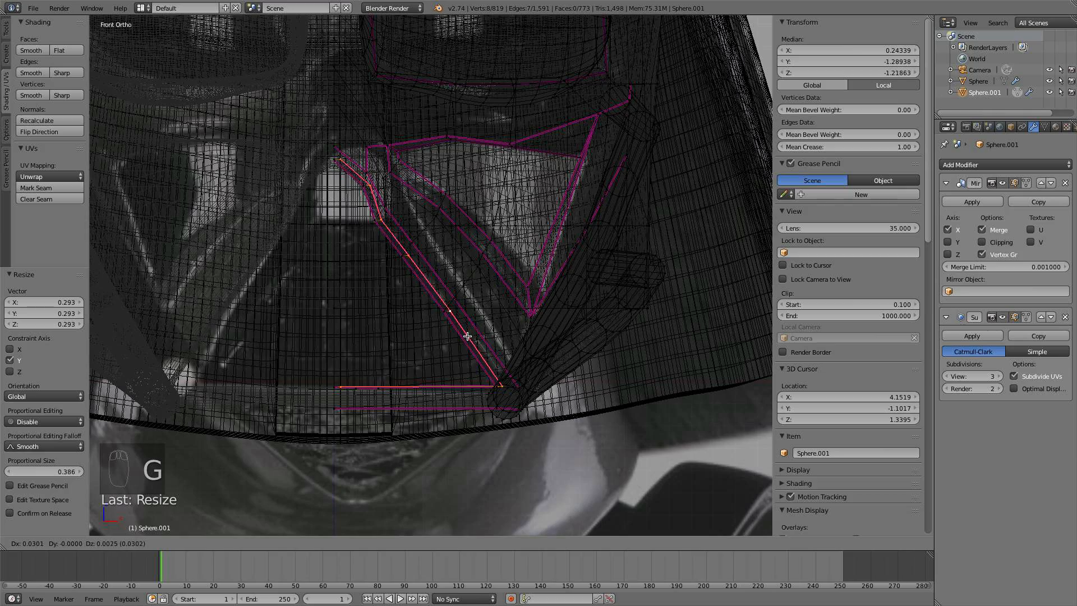
right_click(467, 336)
key(a)
key(Tab)
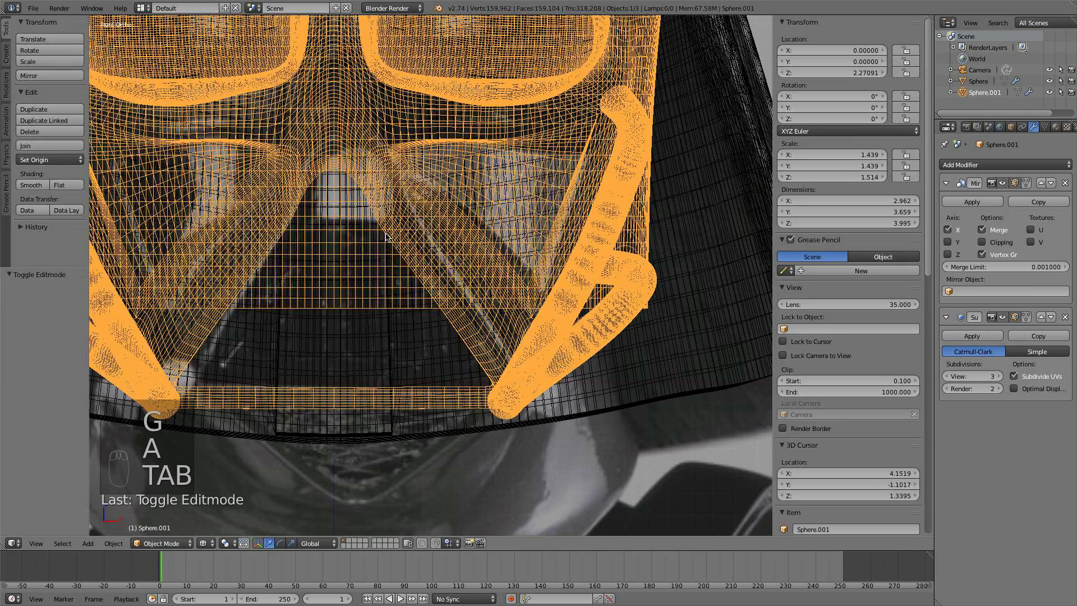
- Move the top centre of the mouth opening's rim -0.018 in Z and return to solid shading
key(Tab)
right_click(335, 162)
mouse_move(336, 149)
middle_down()
mouse_move(355, 174)
mouse_move(331, 163)
middle_up()
key(z)
drag(304, 144, 304, 149)
- Move the edge on the mouth opening's upper inner rim 0.026 in X, then clear the selection
middle_drag(367, 247, 402, 243)
right_click(393, 237)
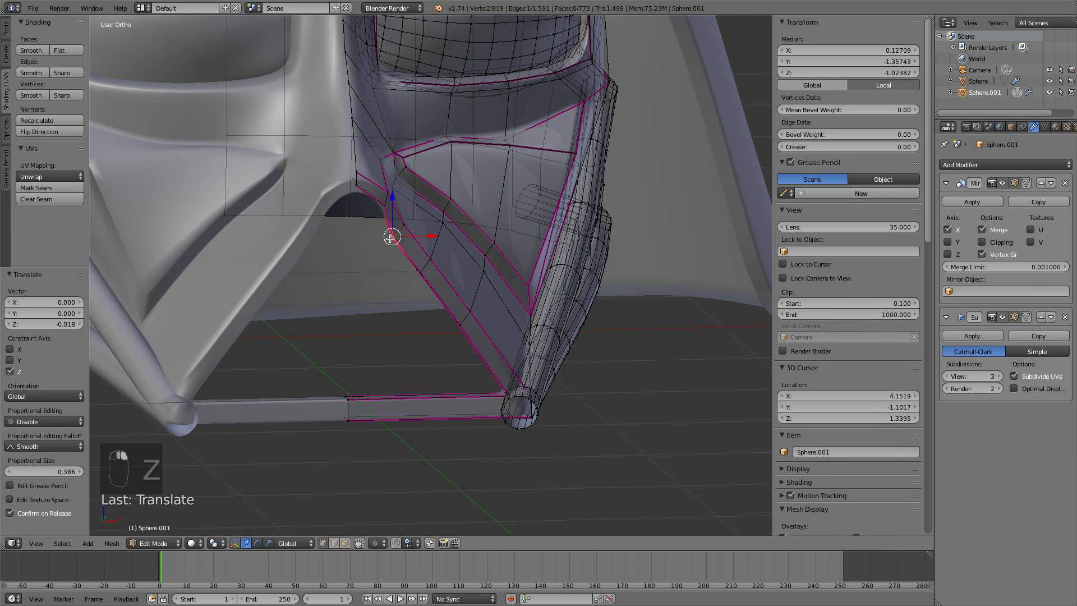
drag(431, 235, 434, 233)
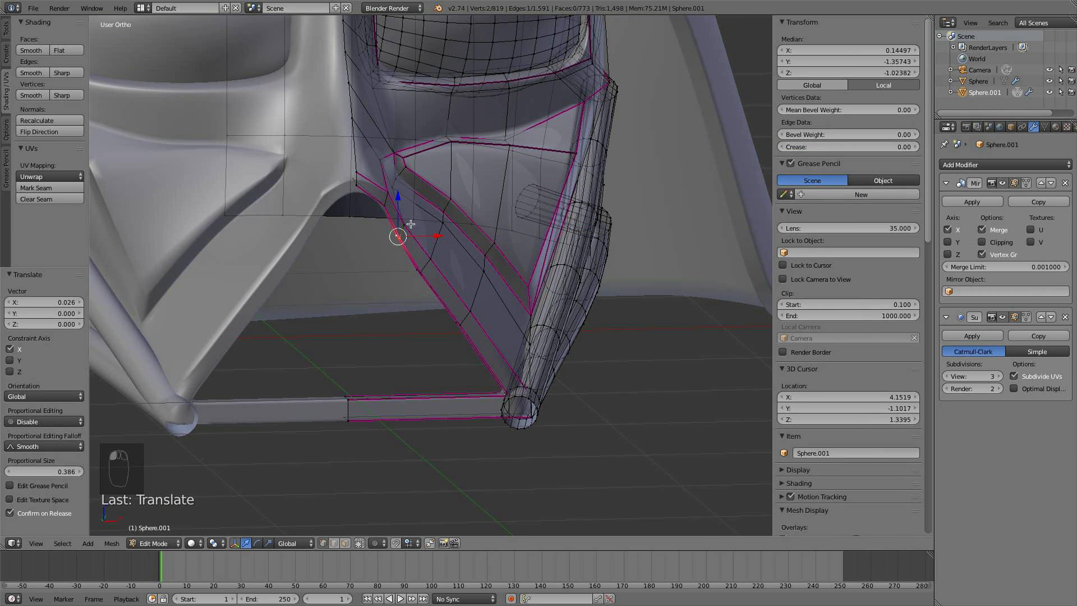
right_click(407, 224)
key(a)
- Shift the front vertex at the bend of the mouth opening's upper rim outward in X, then leave mesh editing
middle_drag(436, 235, 384, 245)
right_click(384, 246)
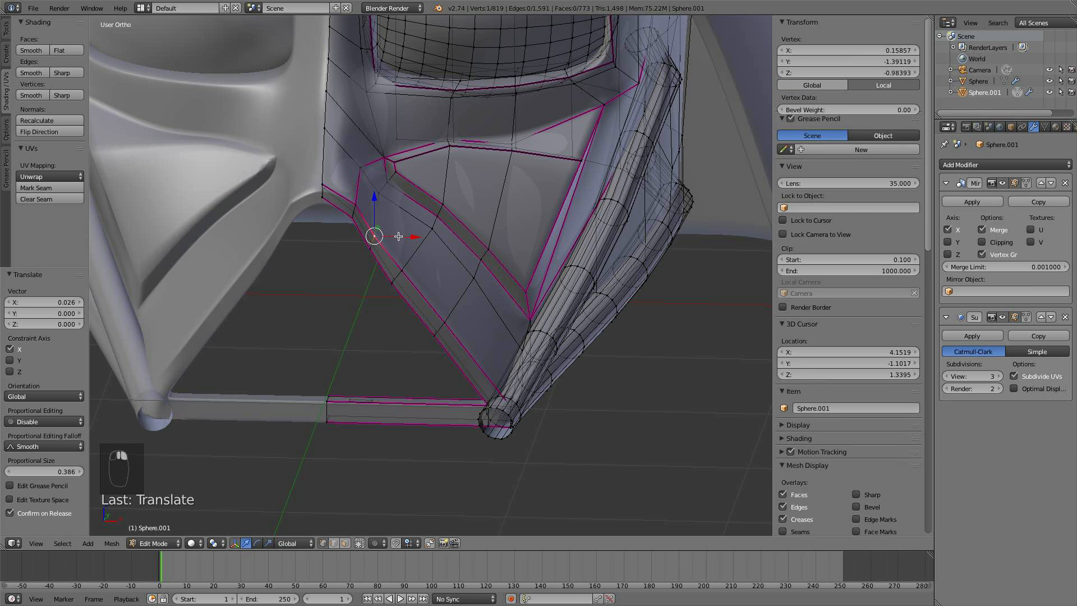
drag(406, 236, 411, 236)
middle_drag(413, 239, 384, 206)
right_click(353, 171)
drag(381, 170, 408, 202)
right_click(378, 203)
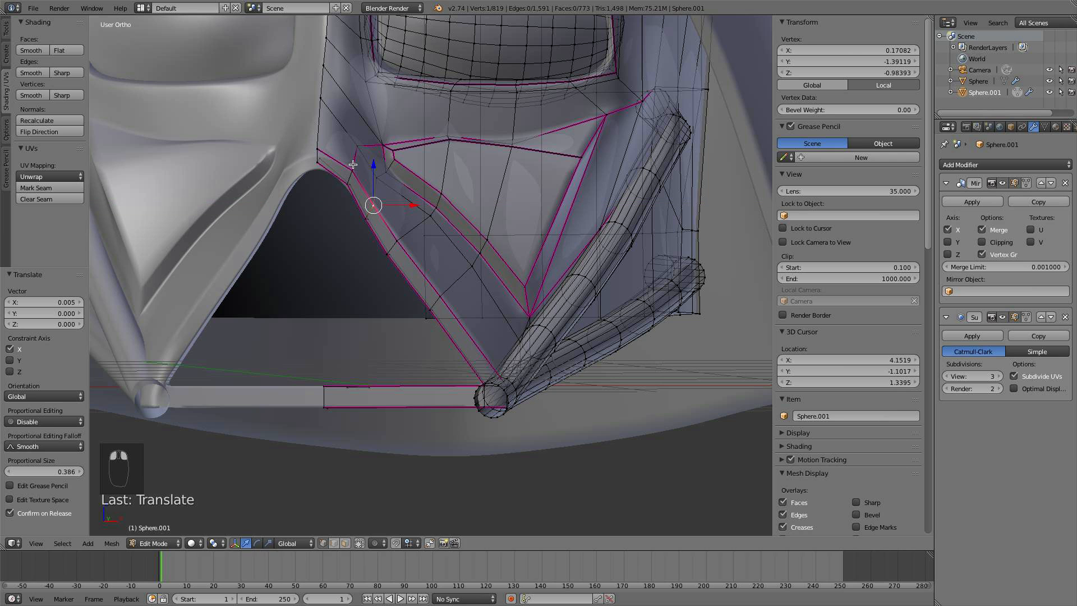
key(a)
key(Tab)
- Extrude the small face above the mouth bar 0.949 upward in Z to form a vertical grille bar
middle_drag(375, 170, 393, 382)
key(Tab)
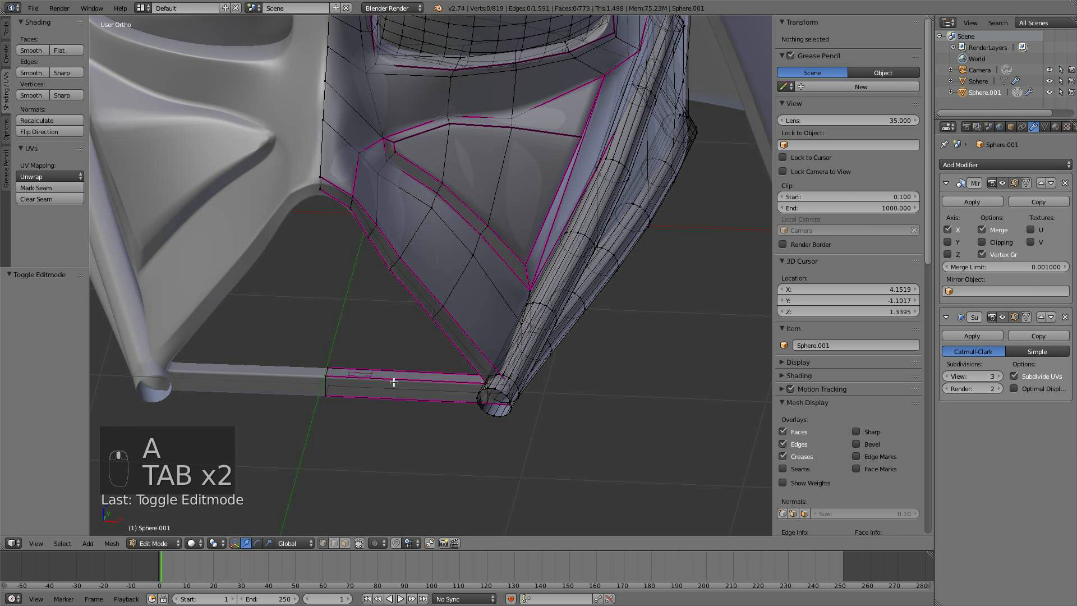
right_click(363, 377)
key(KP_1)
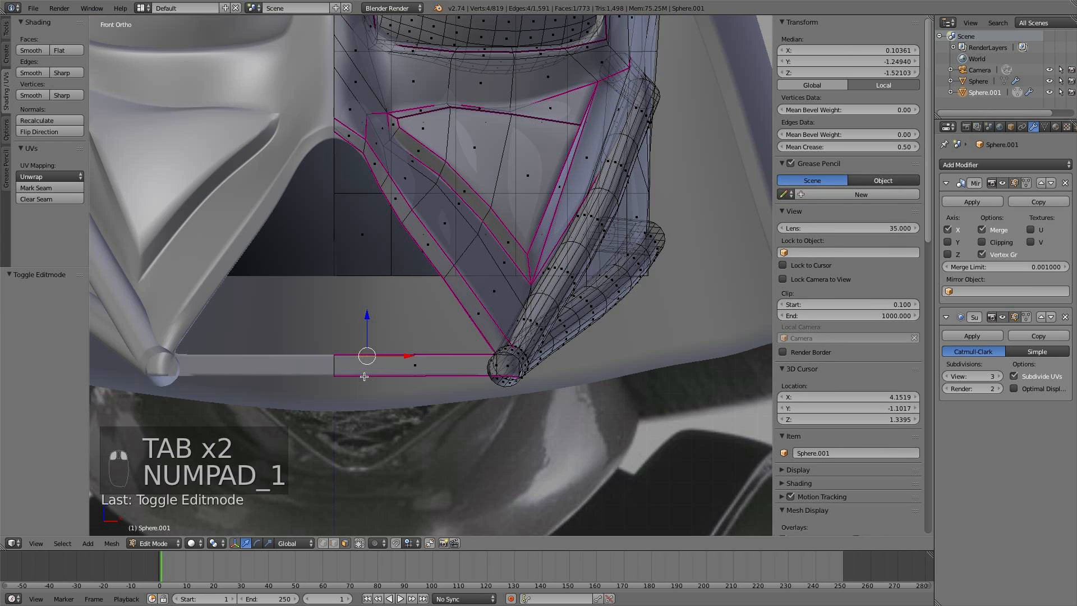
key(e)
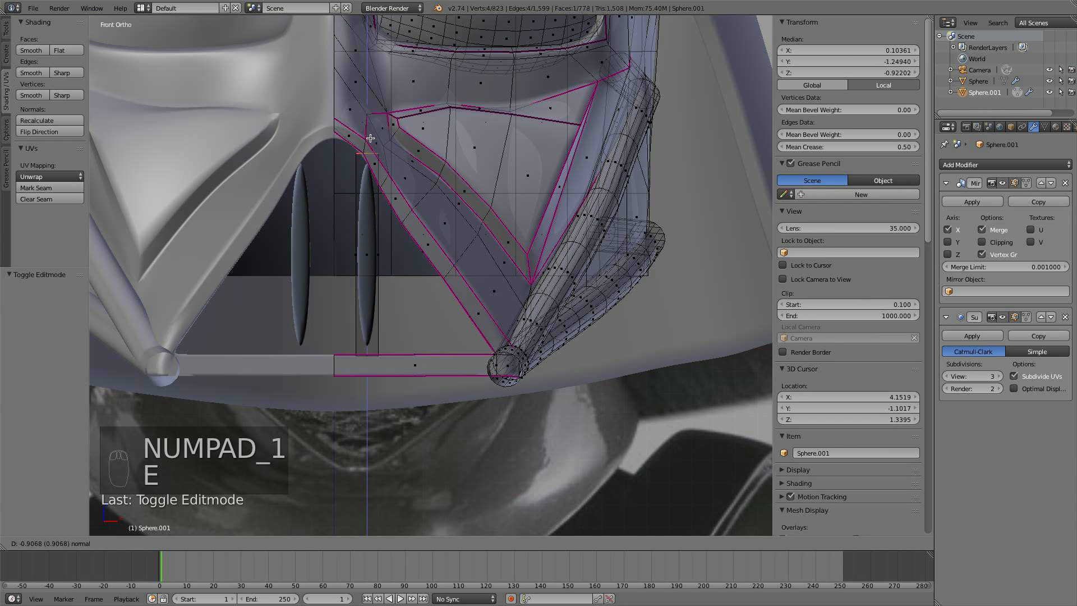
click(368, 129)
- Add two loop cuts to the vertical grille bar, slid fully to its opposite ends with factors 1.000 and -1.000
scroll(380, 344, up, 2)
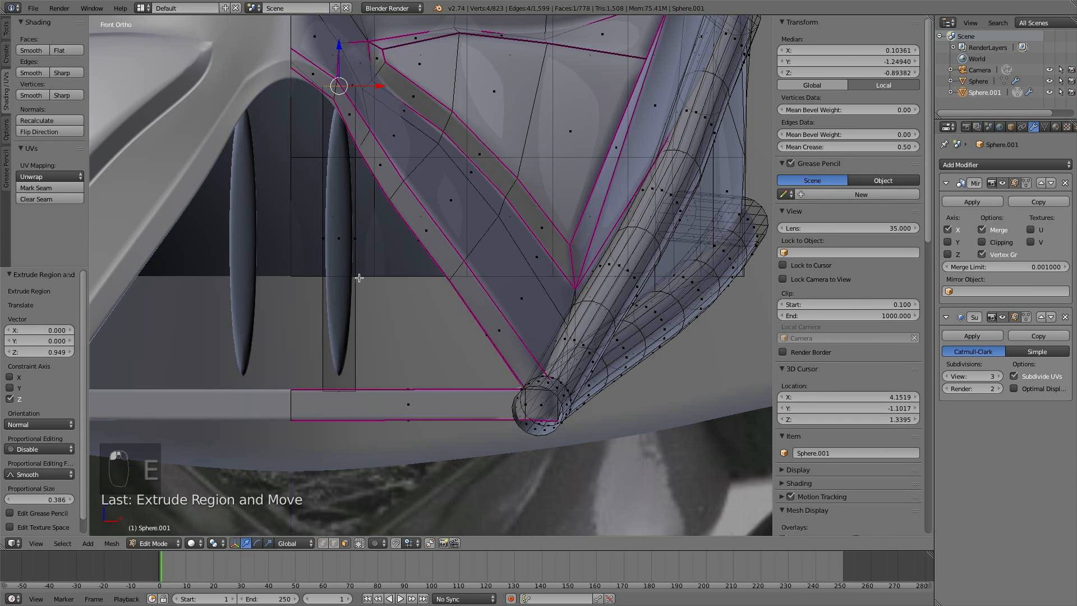
key(ctrl+r)
click(352, 317)
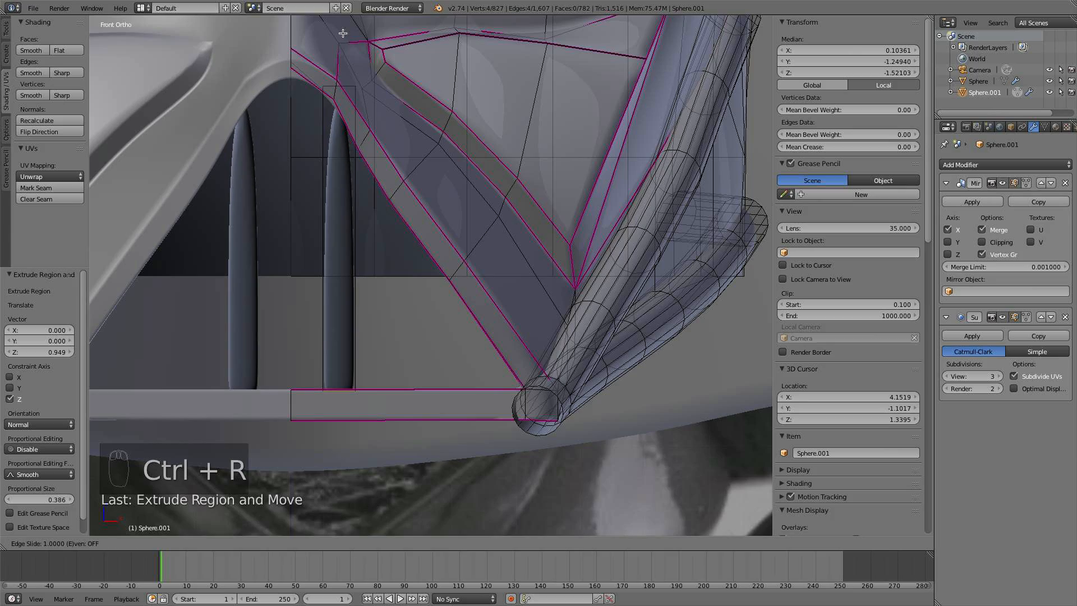
click(347, 51)
key(ctrl+r)
click(346, 205)
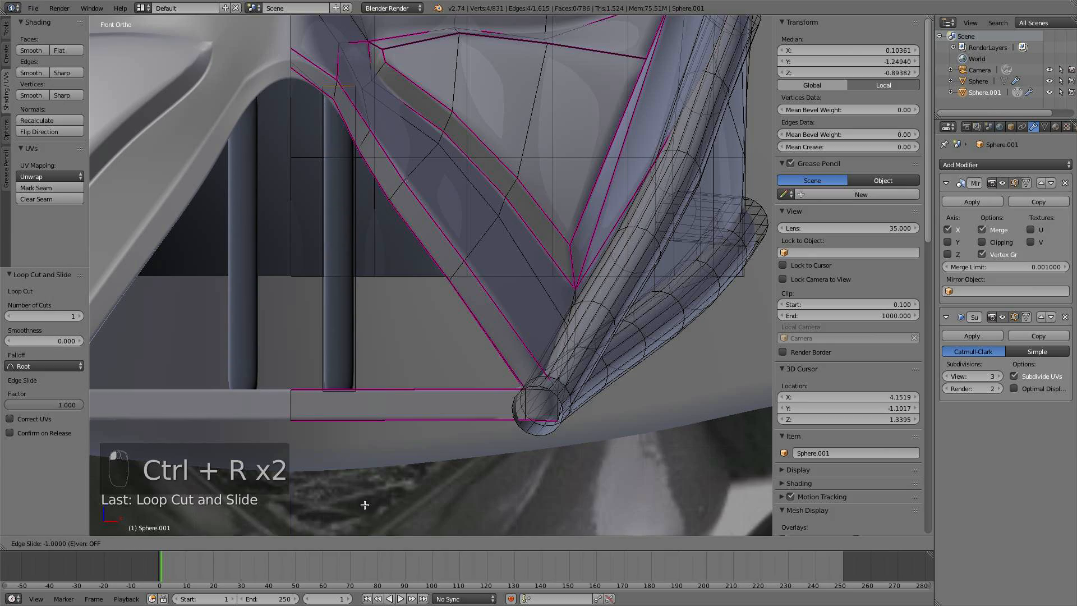
click(365, 475)
- Move the front vertex on the mouth opening's upper inner rim -0.008 in Y
middle_drag(328, 244, 197, 261)
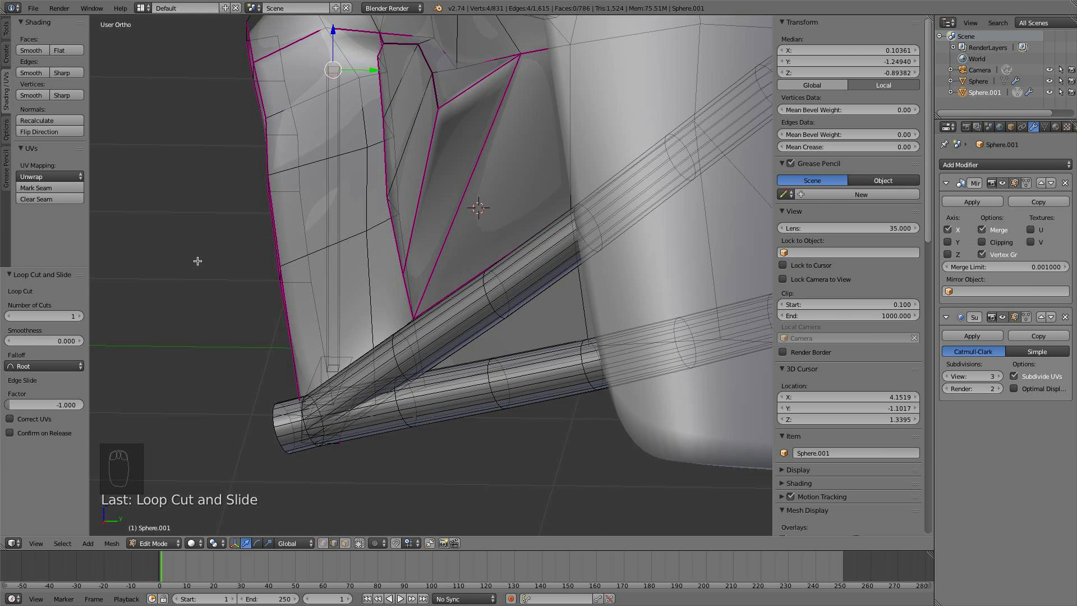
key(KP_3)
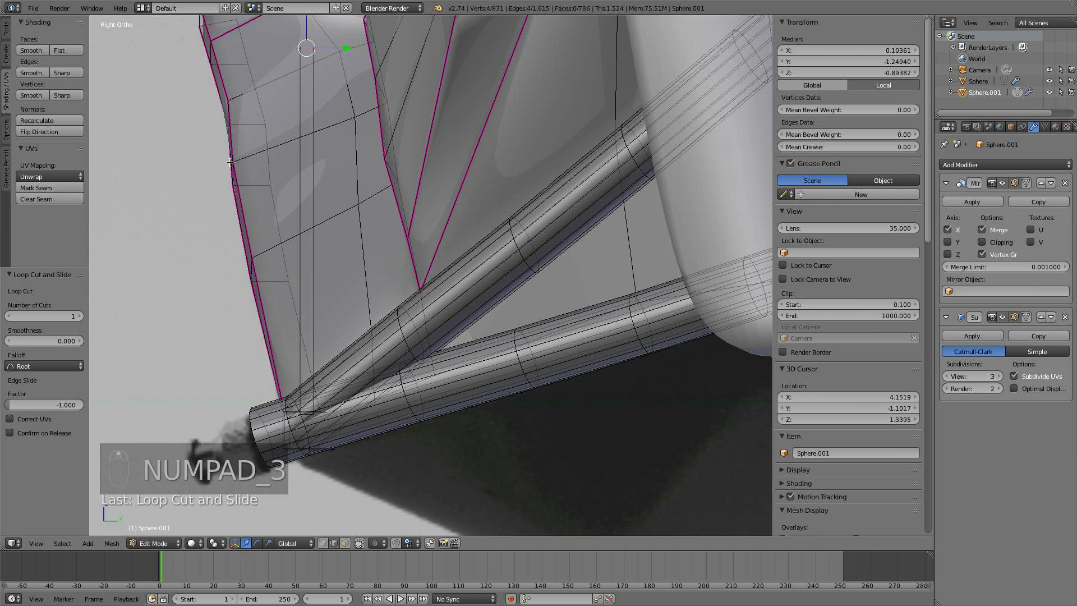
right_click(230, 162)
drag(268, 160, 267, 153)
middle_drag(266, 154, 314, 236)
middle_drag(241, 169, 225, 143)
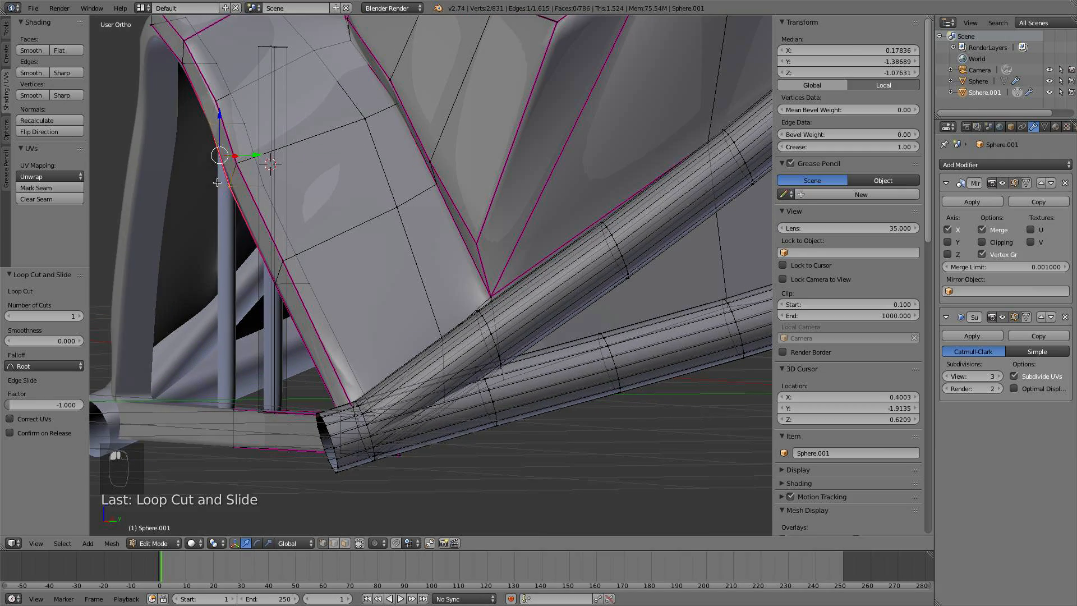
right_click(210, 125)
drag(260, 125, 217, 115)
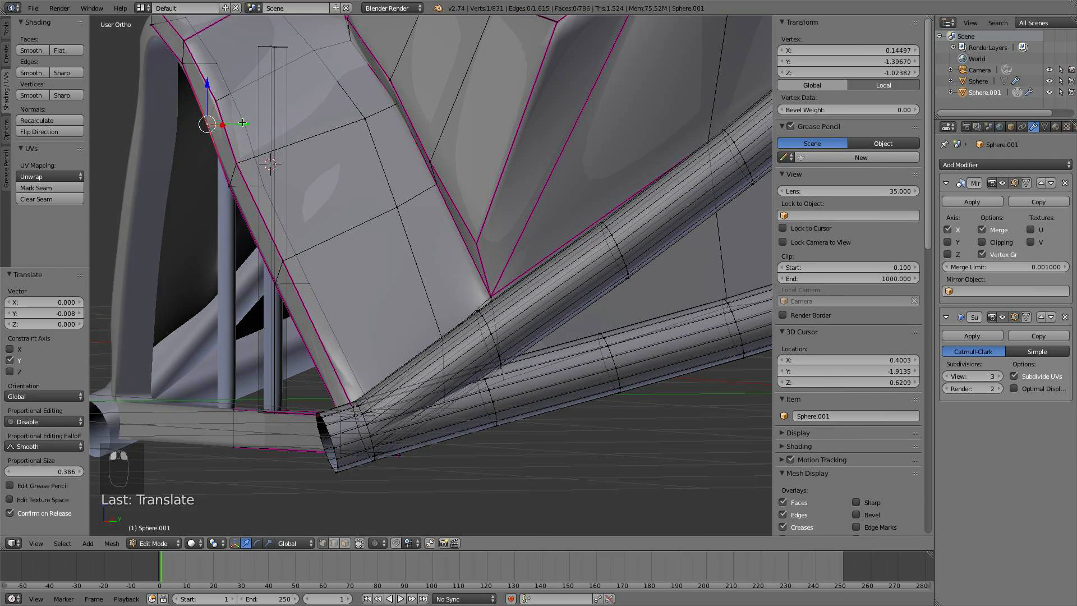
- Move the vertex pair midway down the mouth opening's side rim 0.017 backward in Y
key(KP_3)
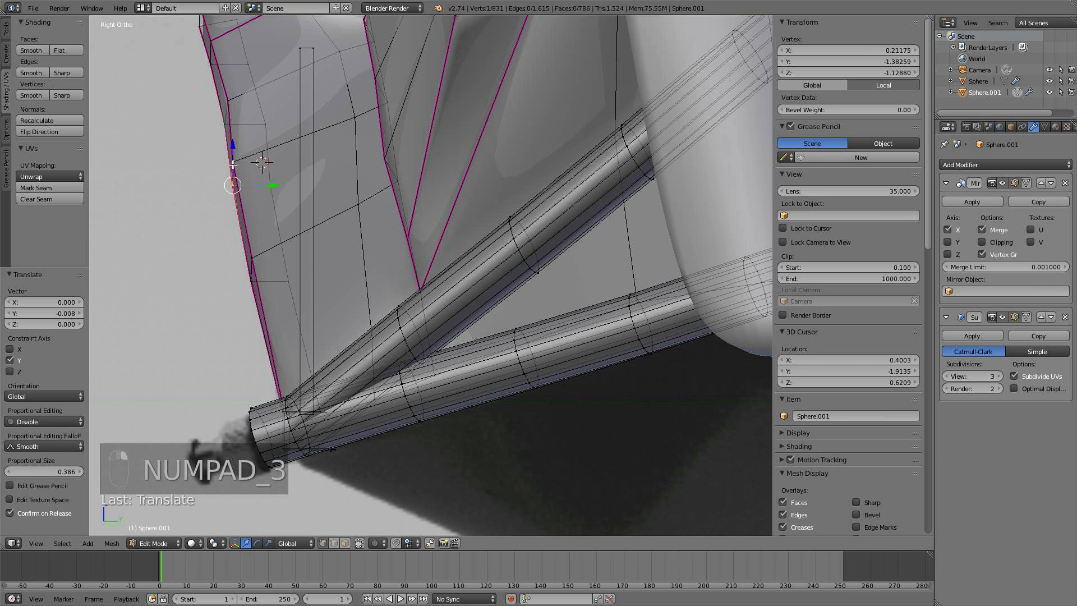
shift+right_click(275, 167)
drag(265, 172, 272, 170)
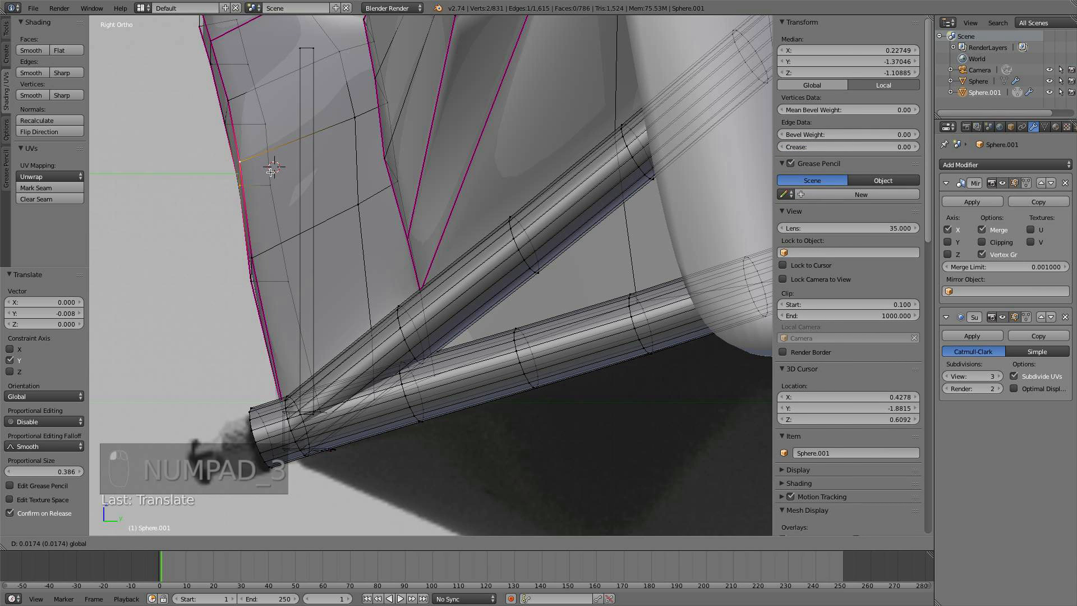
- Move the lower vertex pair on the mouth opening's side rim about 0.017 backward in Y, then leave mesh editing
right_click(251, 280)
shift+right_click(259, 256)
key(g)
key(y)
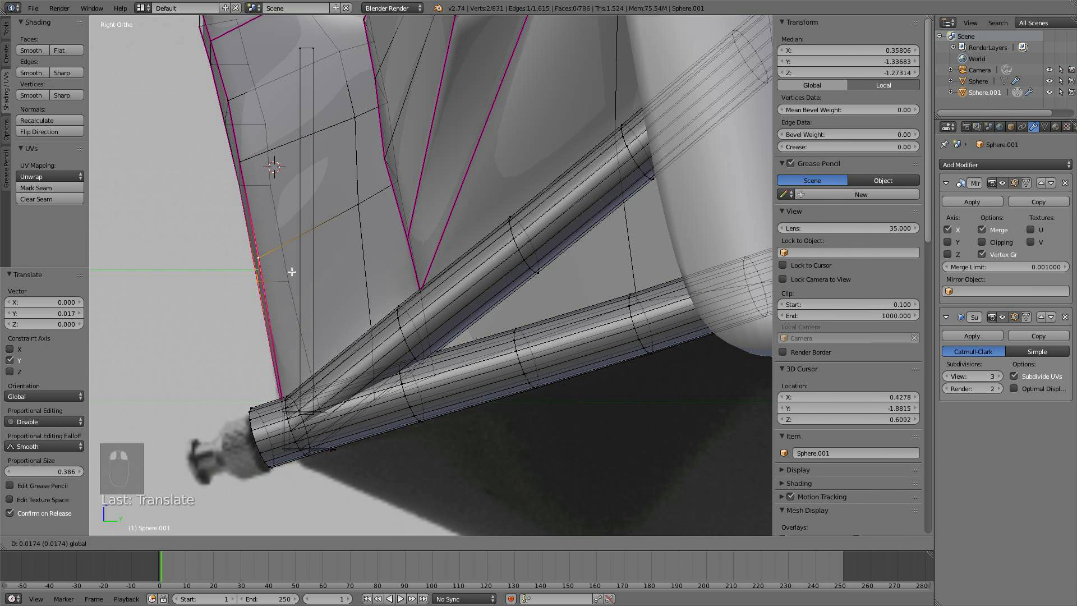
key(a)
key(Tab)
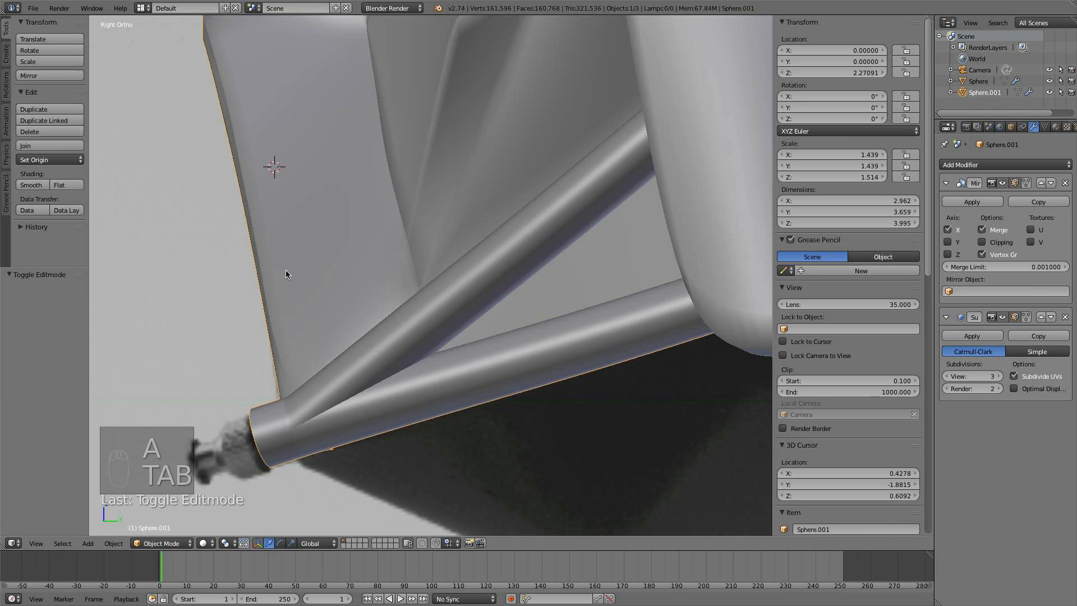
scroll(285, 271, down, 5)
scroll(314, 224, up, 4)
middle_drag(323, 207, 405, 207)
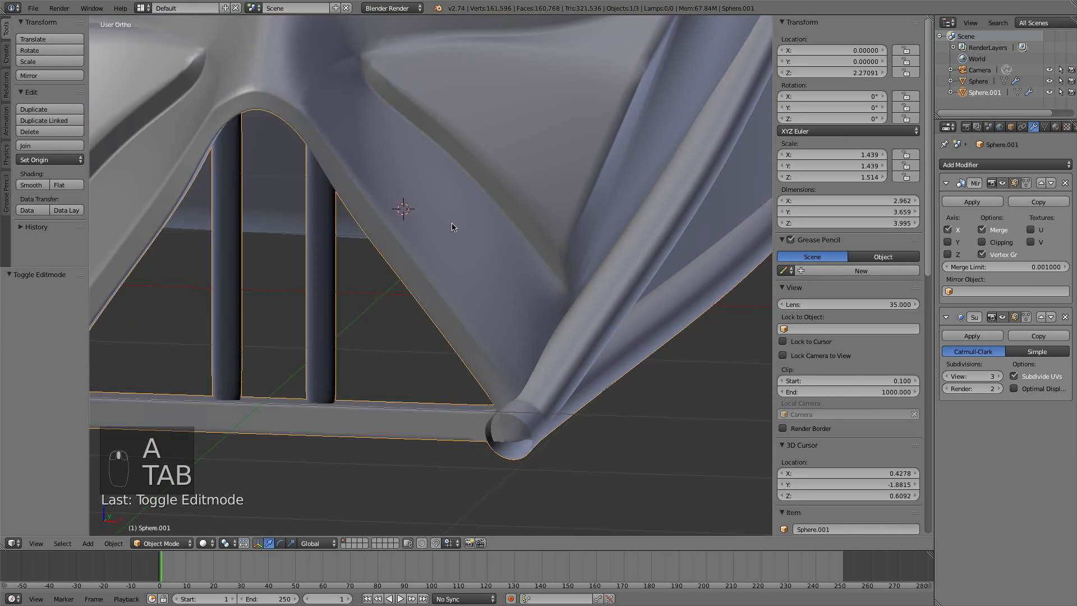
- Recalculate the normals of the entire vertical grille bar
key(KP_1)
key(Tab)
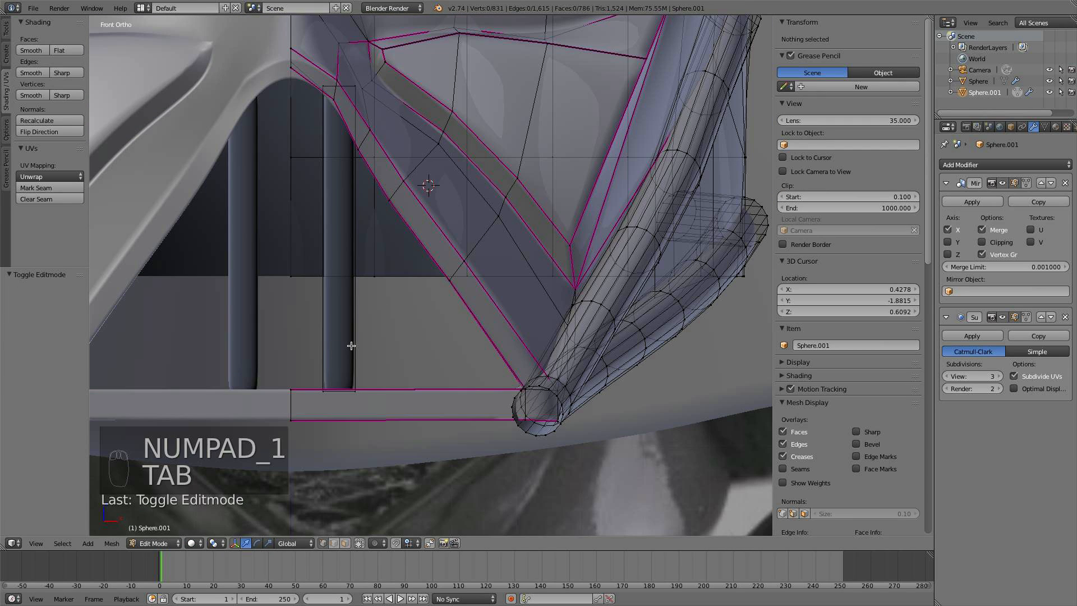
key(semicolon)
key(l)
key(l)
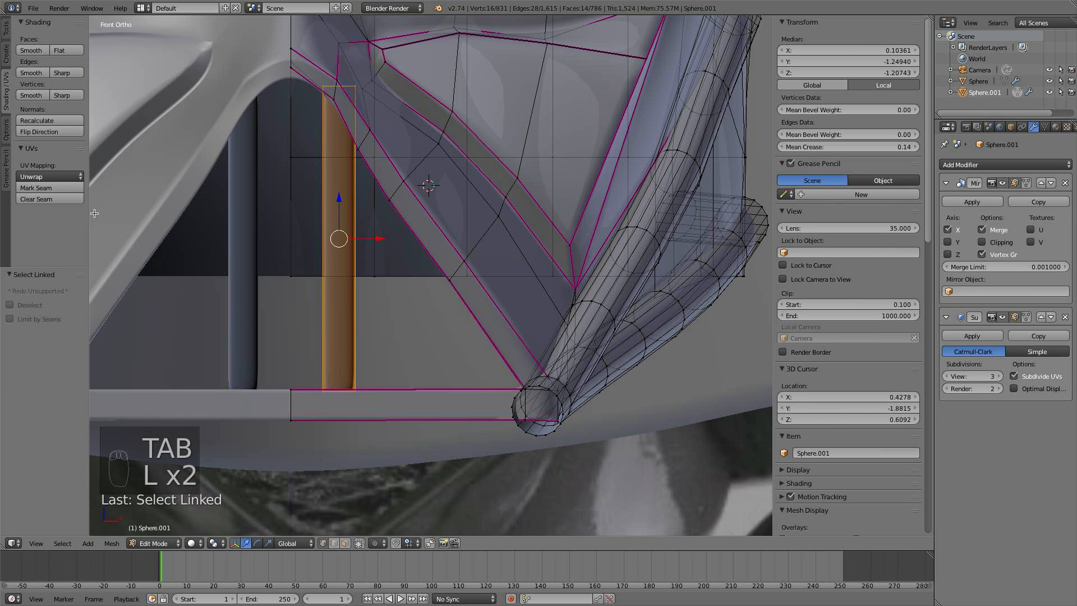
click(42, 120)
key(a)
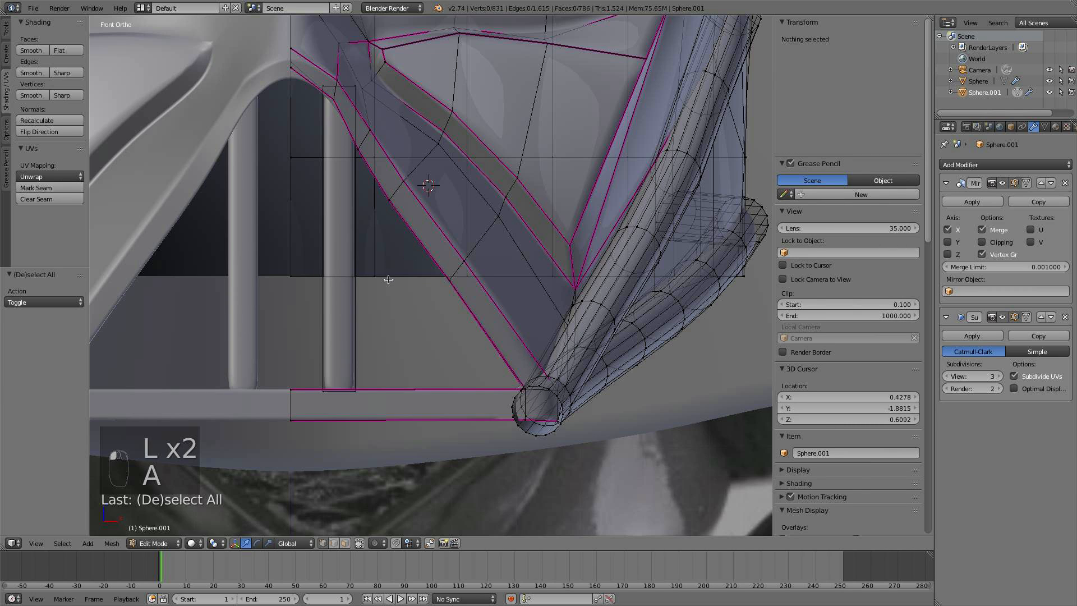
- Duplicate the vertical grille bar and place the copy about 0.291 outward along X
key(l)
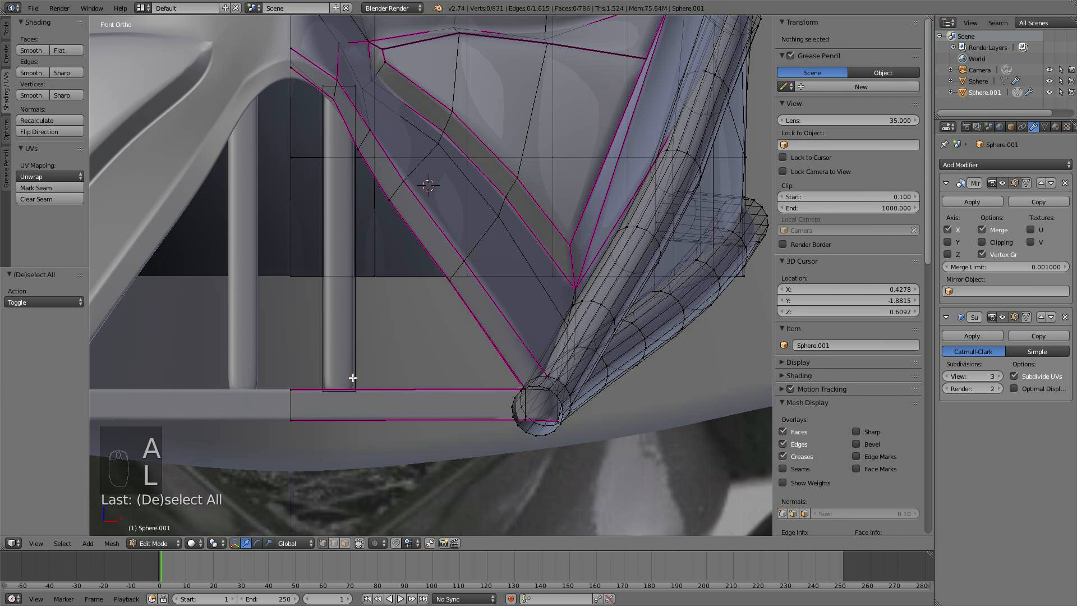
key(l)
key(shift+d)
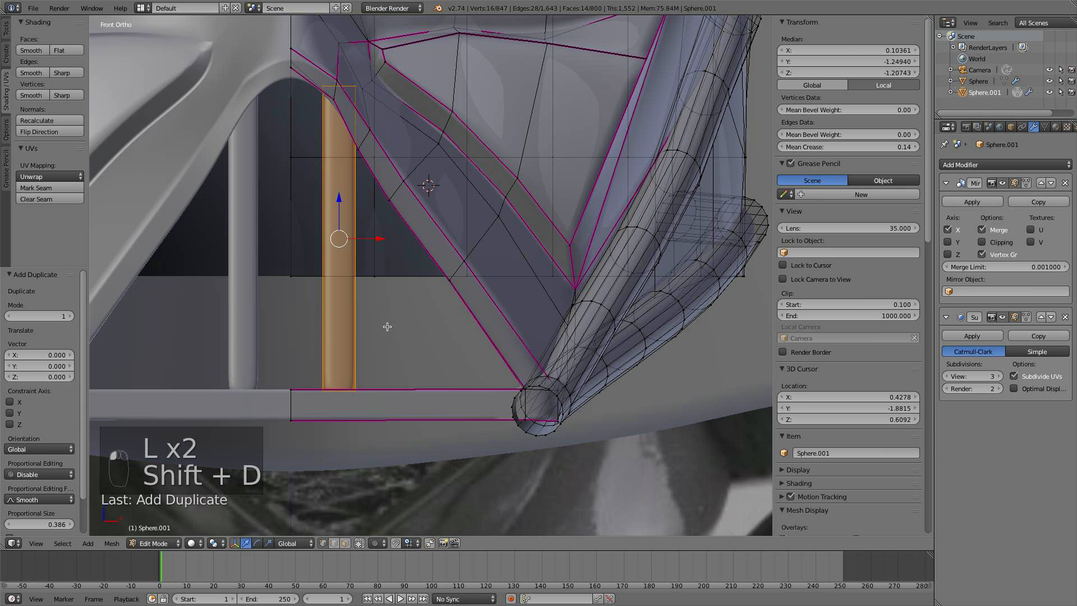
key(x)
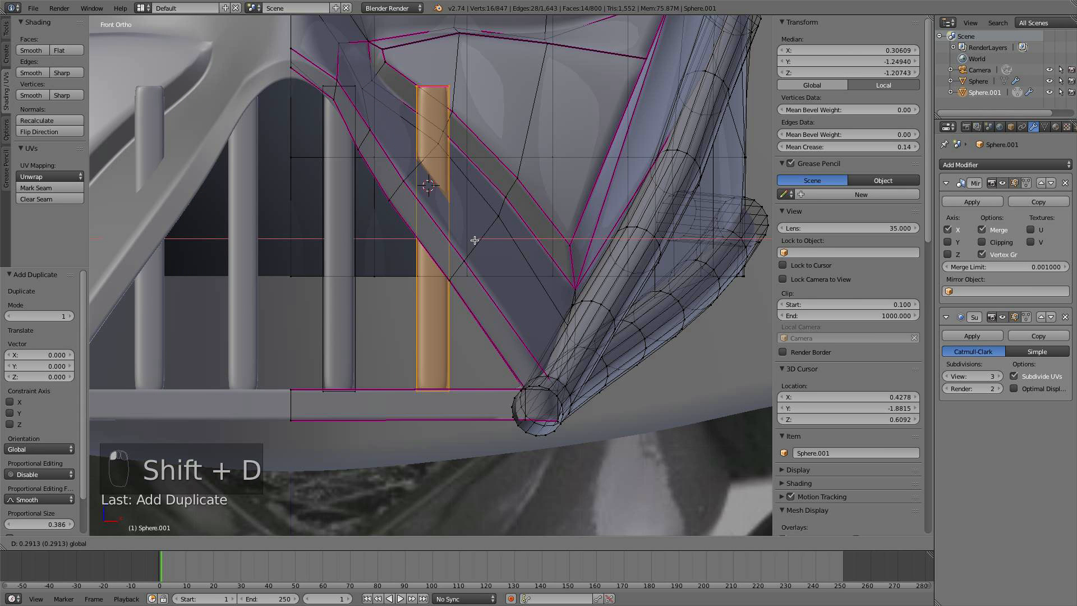
click(475, 240)
- Set the mean crease of both vertical grille bars' edges to 1.00
scroll(475, 240, up, 2)
key(a)
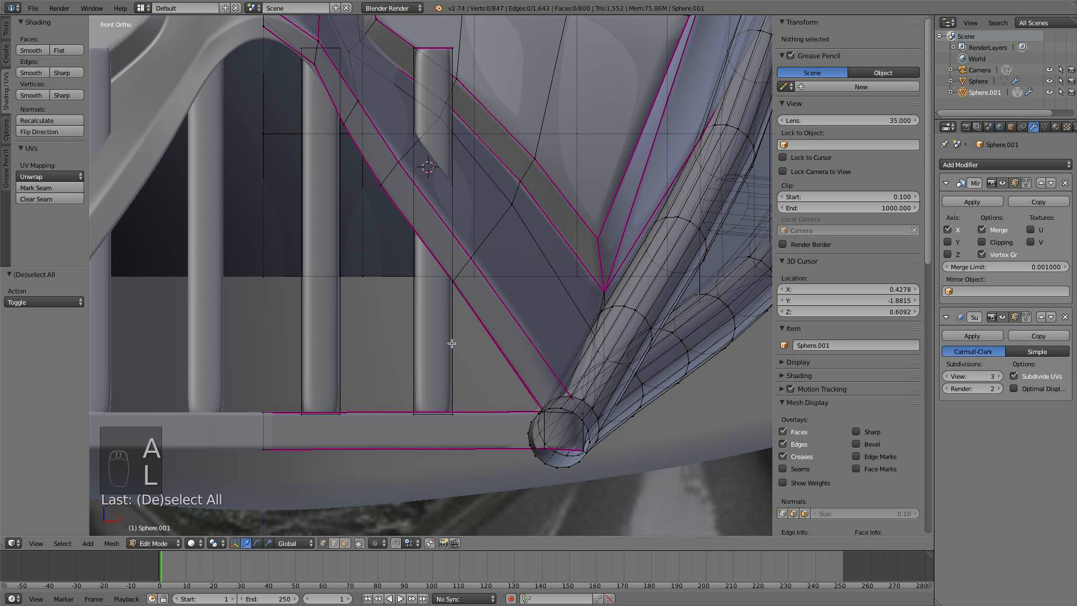
key(l)
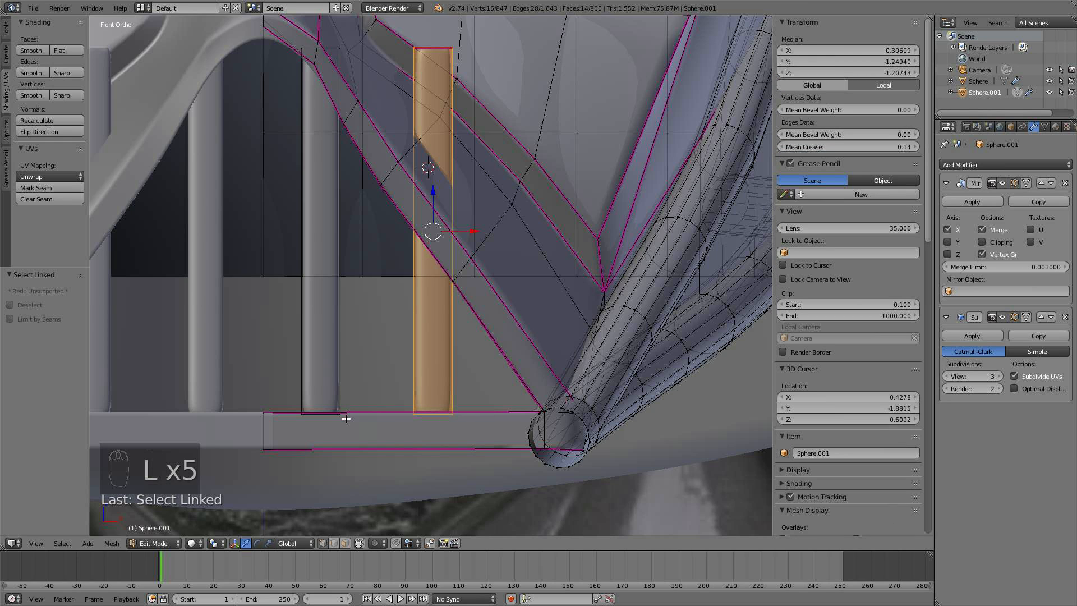
key(l)
drag(841, 149, 886, 149)
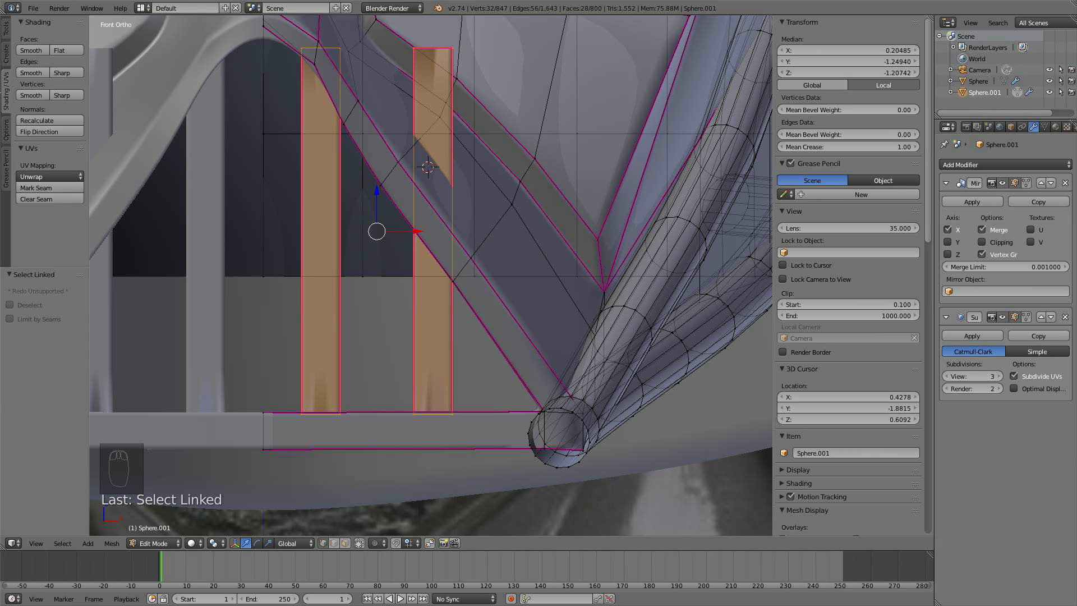
- Remove the doubled vertices on both vertical grille bars and return to object mode
click(7, 130)
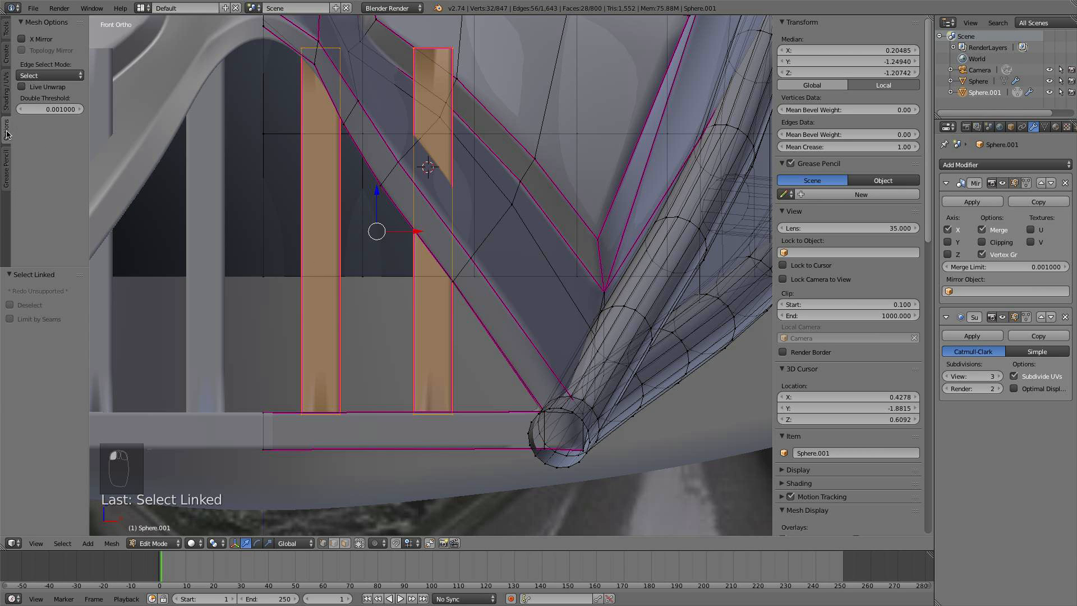
click(7, 32)
scroll(56, 168, down, 6)
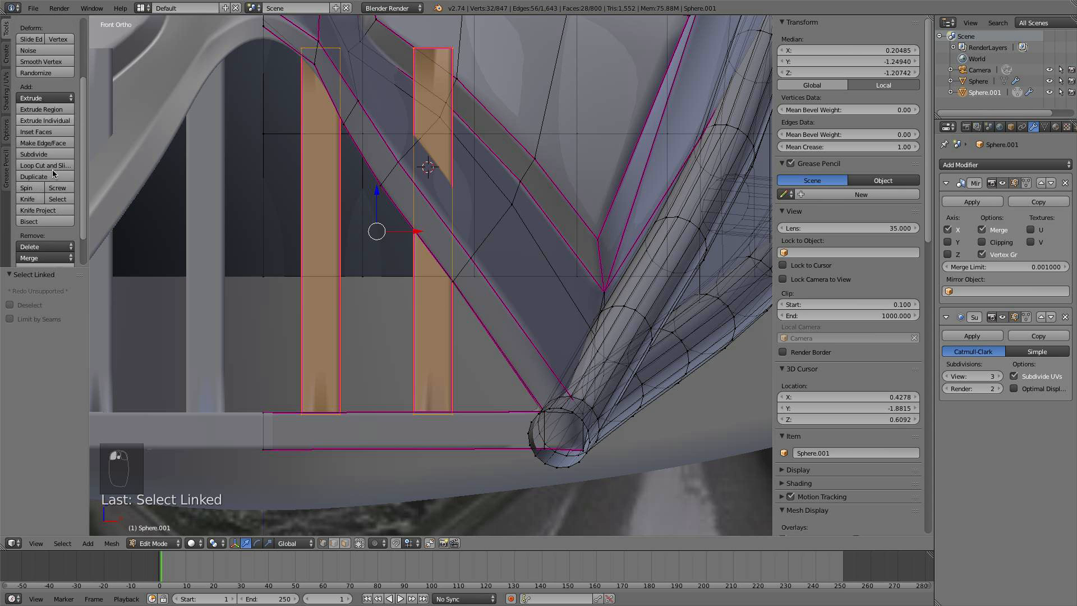
click(61, 235)
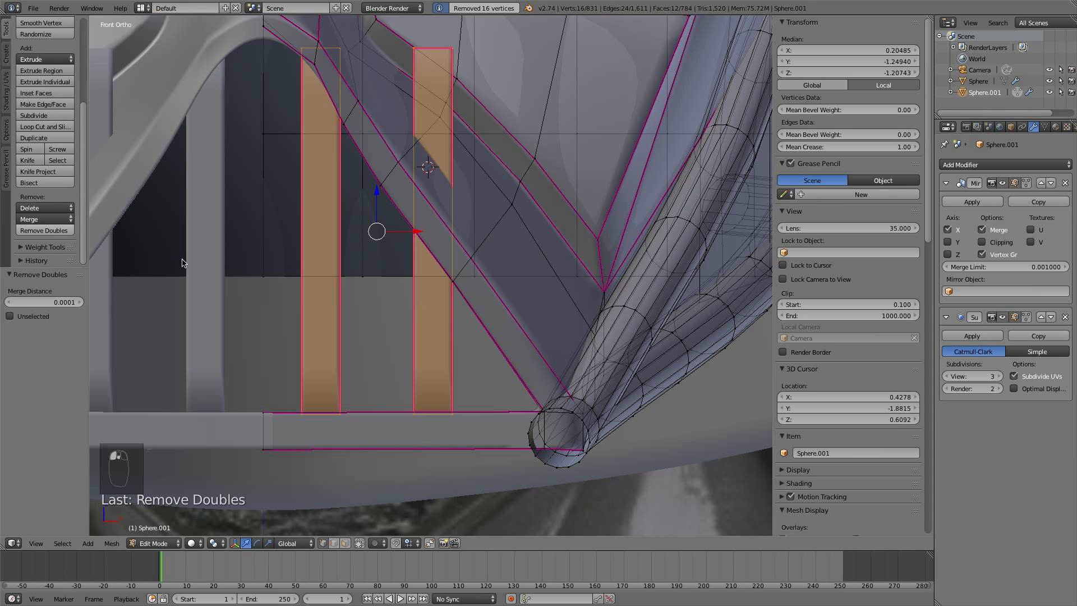
key(a)
key(Tab)
scroll(443, 323, down, 4)
middle_drag(428, 332, 393, 337)
scroll(392, 337, up, 4)
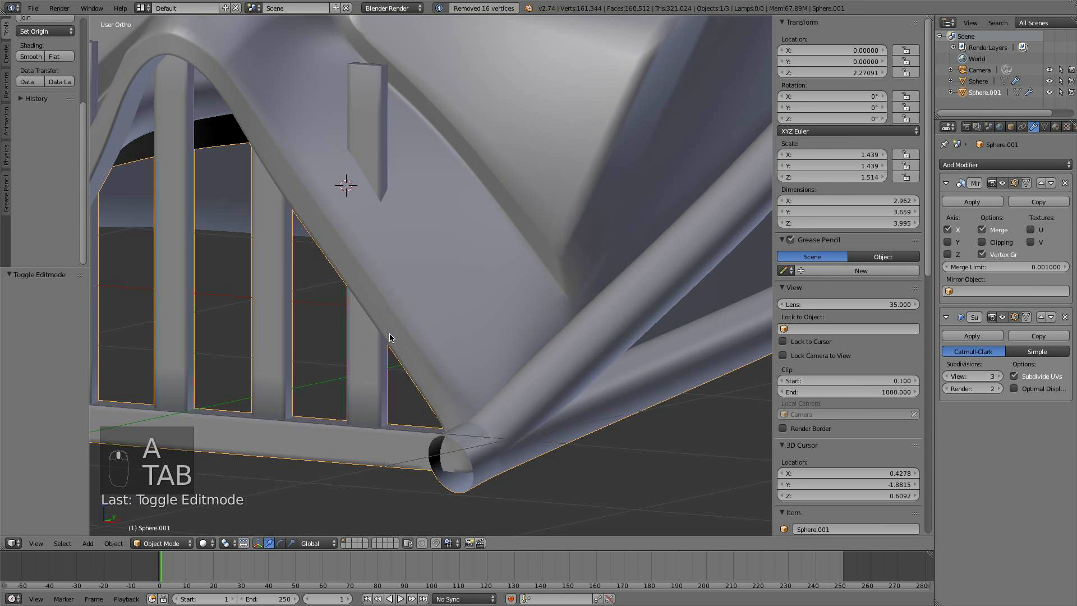
- Raise the inner top edge of the inner grille bar 0.176 in Z
key(Tab)
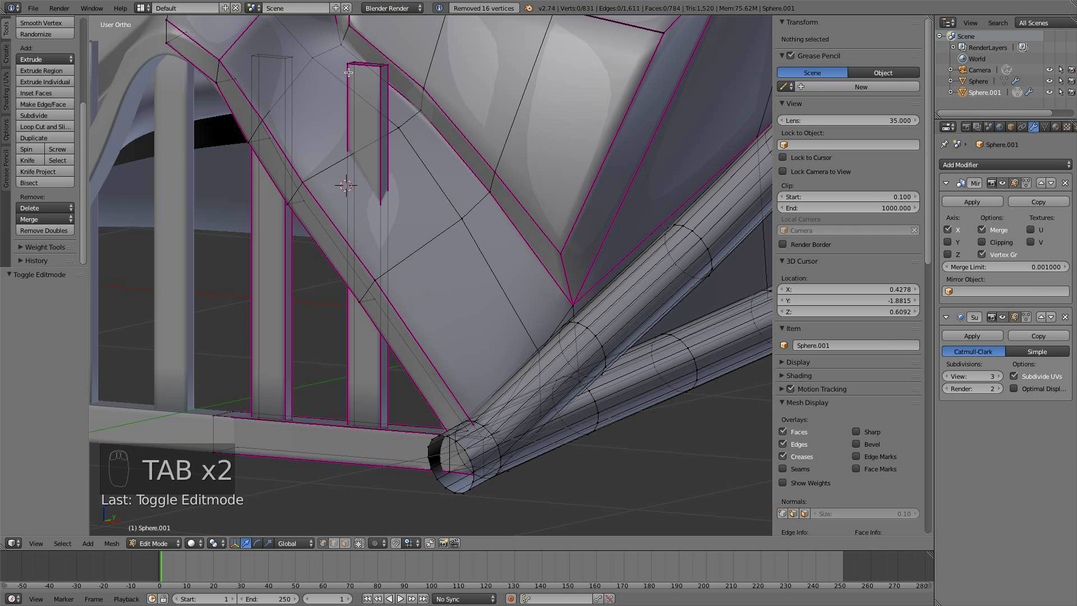
right_click(250, 58)
shift+middle_drag(249, 58, 265, 209)
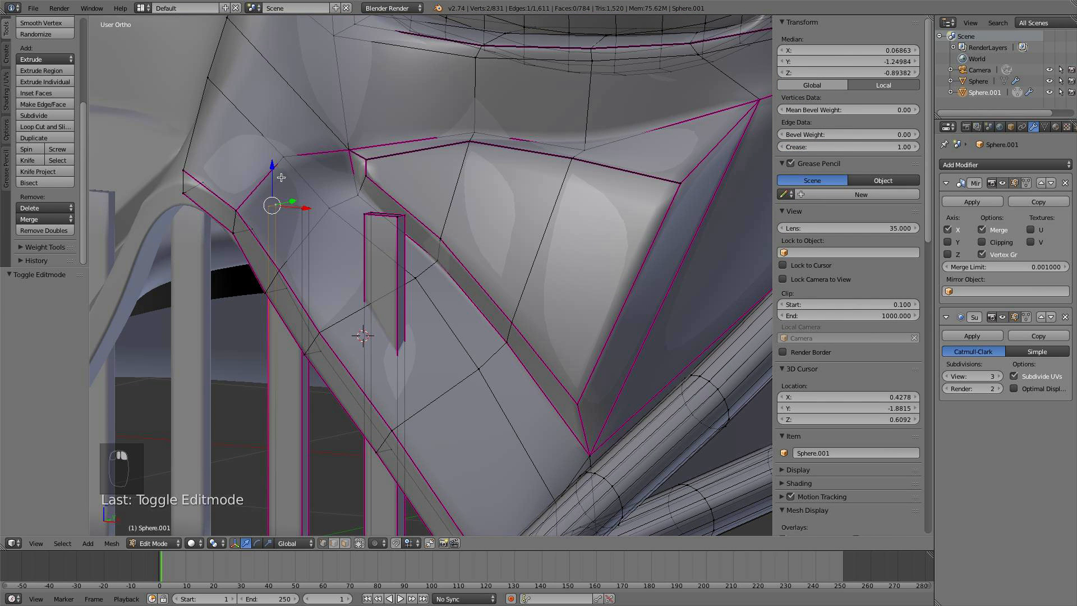
drag(274, 167, 271, 148)
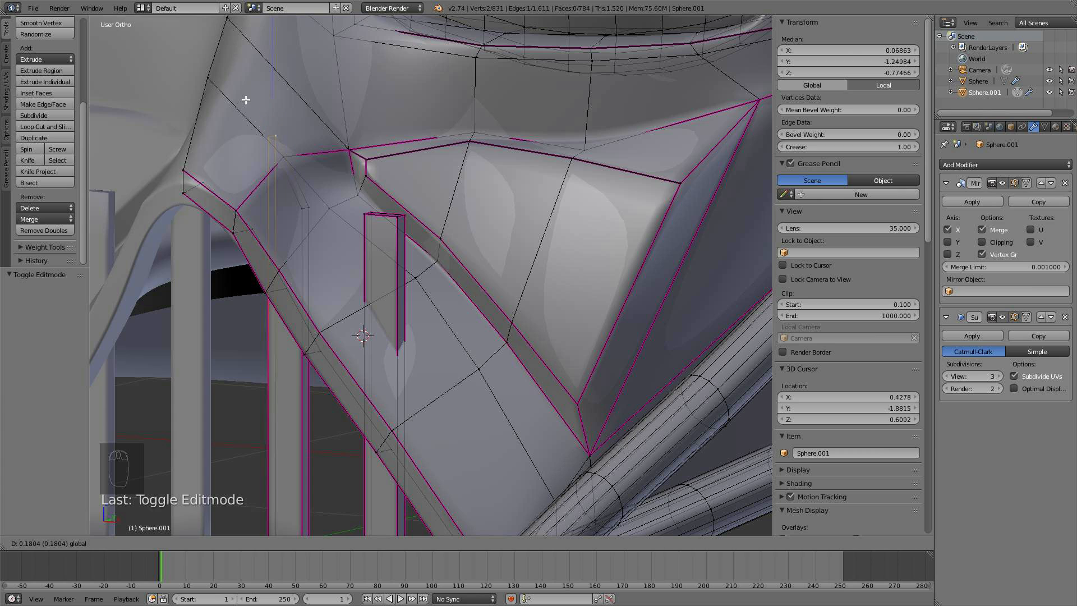
drag(245, 100, 247, 102)
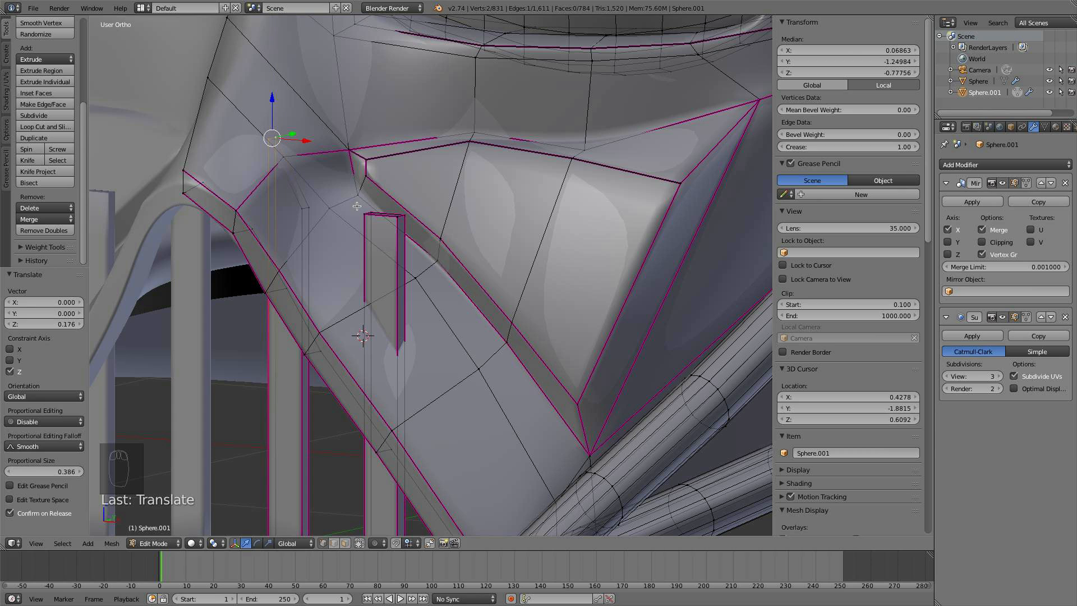
- Lower the outer grille bar's top edges in Z, the outer one by 0.393 and the inner one by about 0.246
right_click(400, 222)
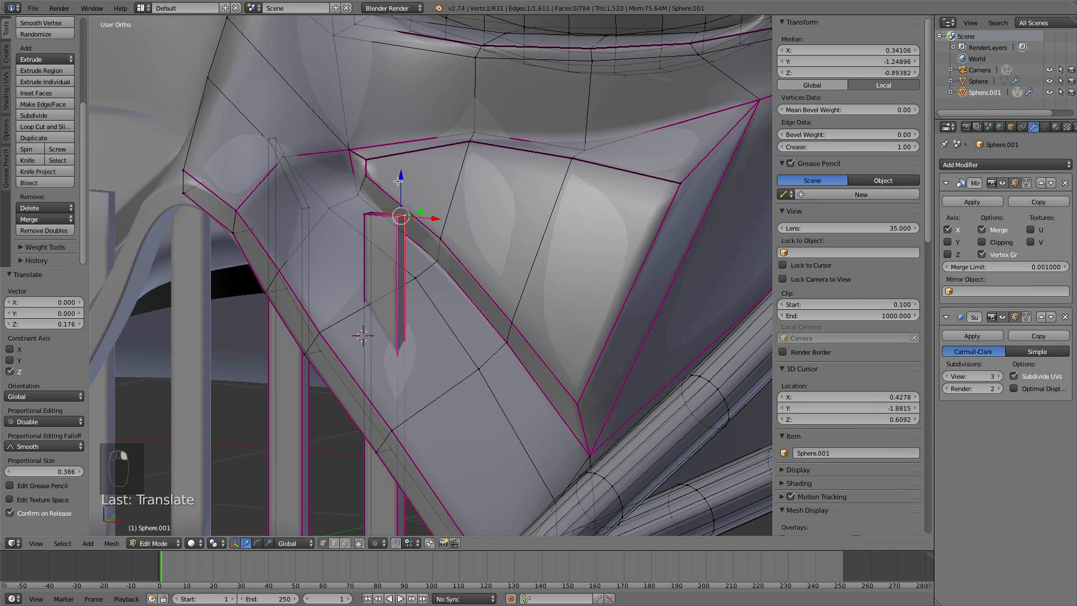
key(g)
key(z)
click(393, 346)
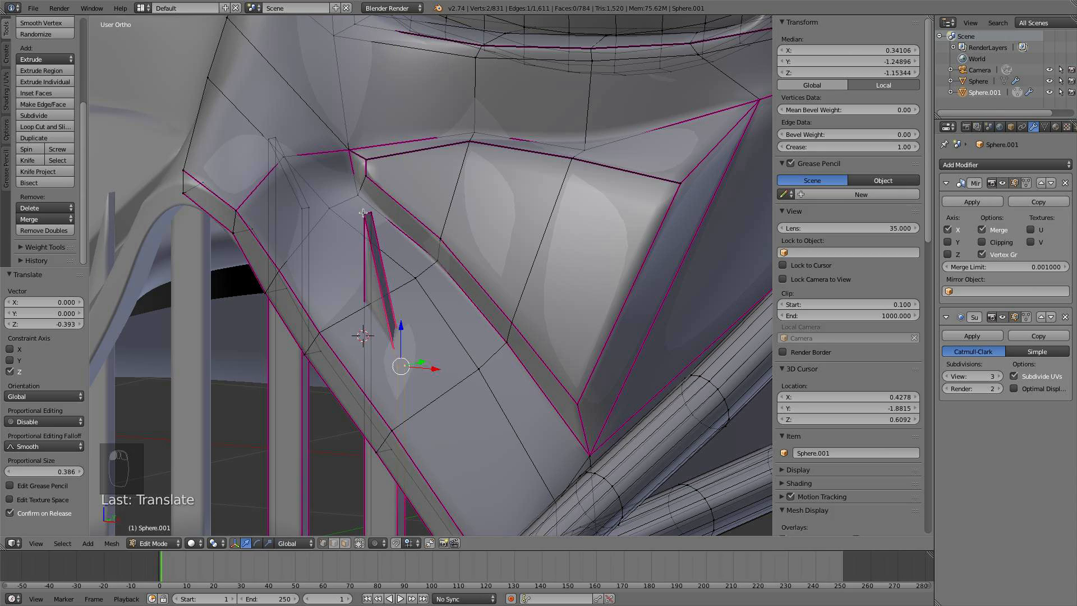
key(g)
key(z)
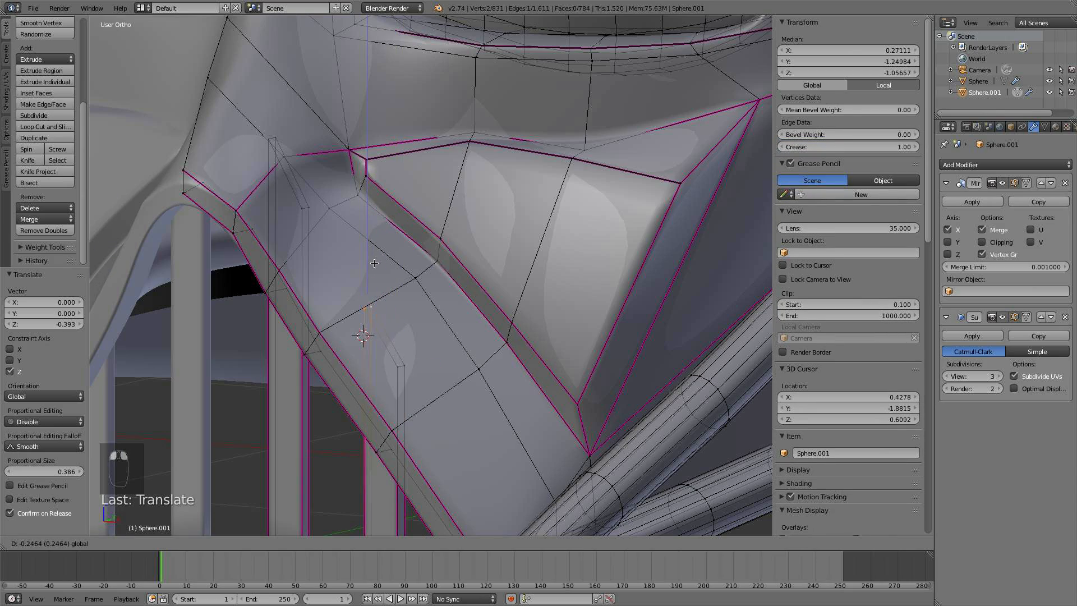
click(374, 263)
scroll(374, 263, down, 3)
key(a)
key(Tab)
- Rotate both vertical grille bars about -9 degrees in side view to follow the slope of the mouth opening
middle_drag(452, 286, 360, 308)
key(KP_1)
scroll(415, 348, down, 5)
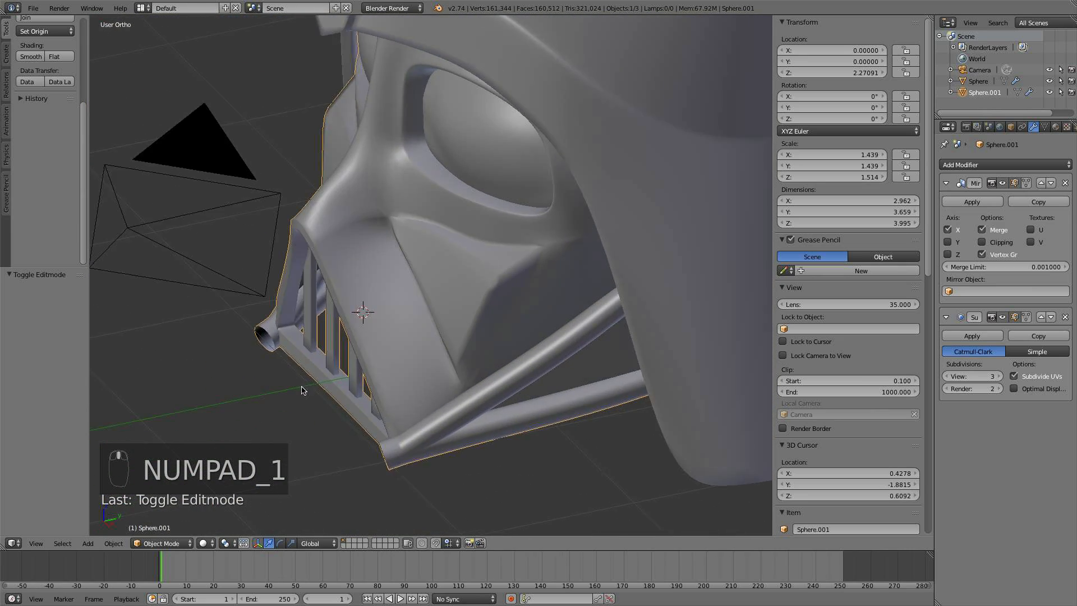
scroll(360, 308, up, 5)
middle_drag(294, 385, 295, 361)
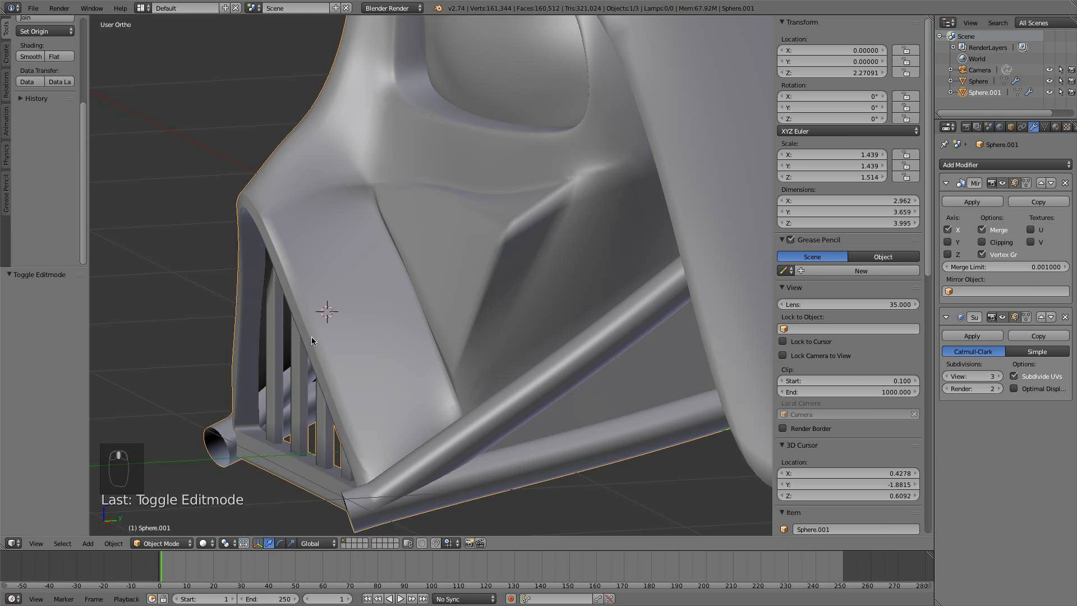
key(KP_3)
key(z)
key(Tab)
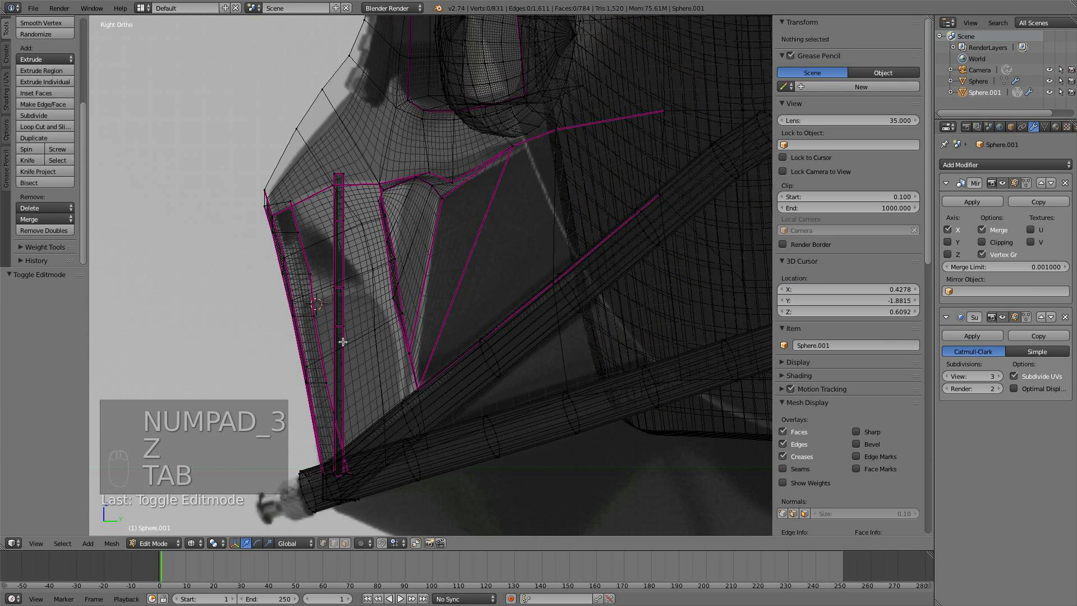
key(l)
key(l)
key(l)
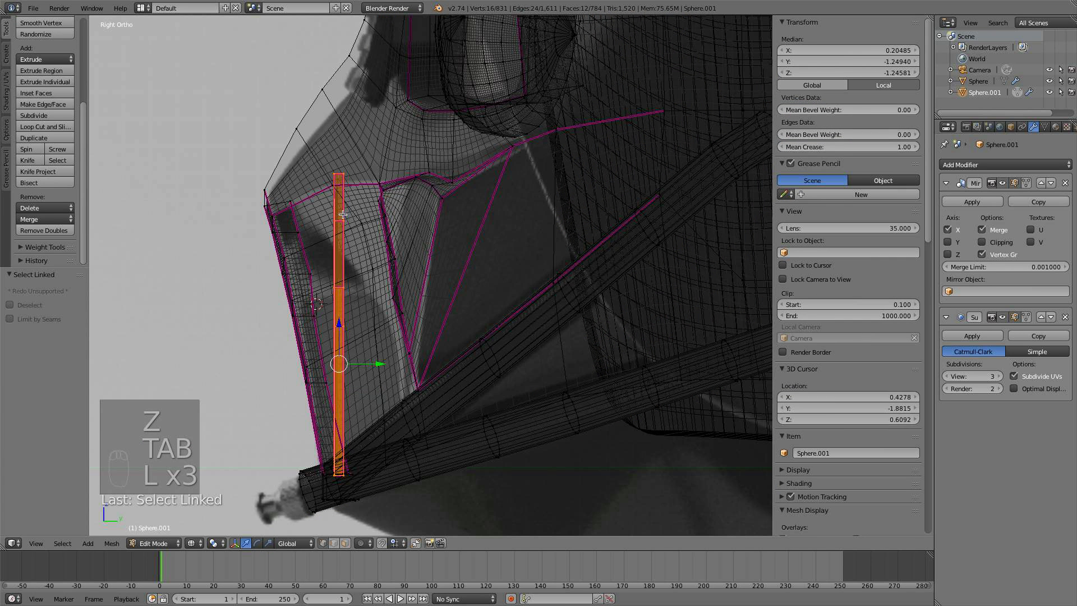
key(r)
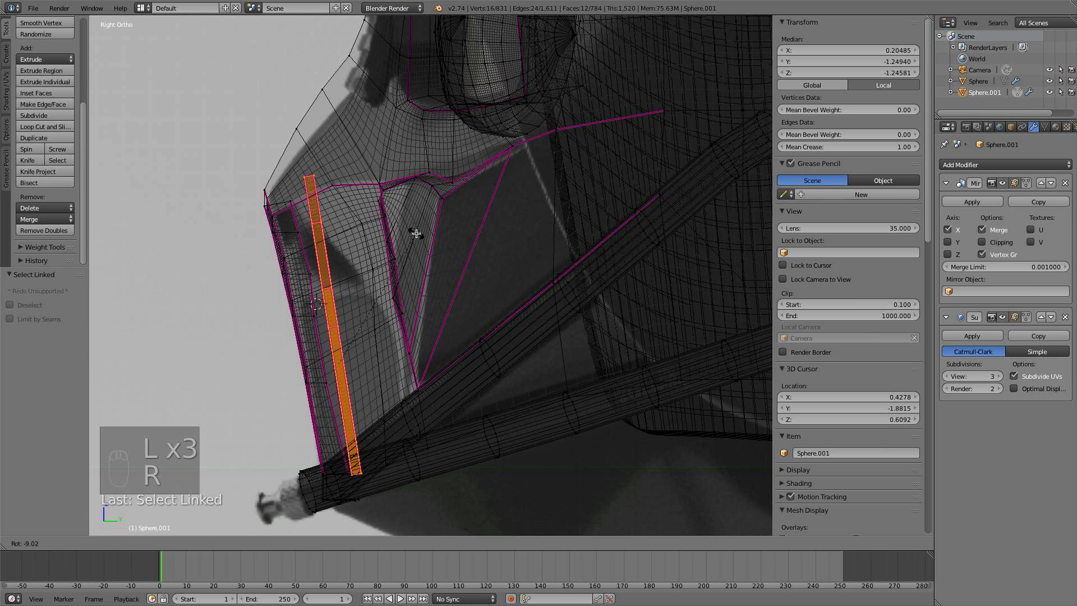
click(415, 232)
- Move the upper vertex on the mouth opening's inner rim -0.013 in Y
right_drag(308, 274, 352, 275)
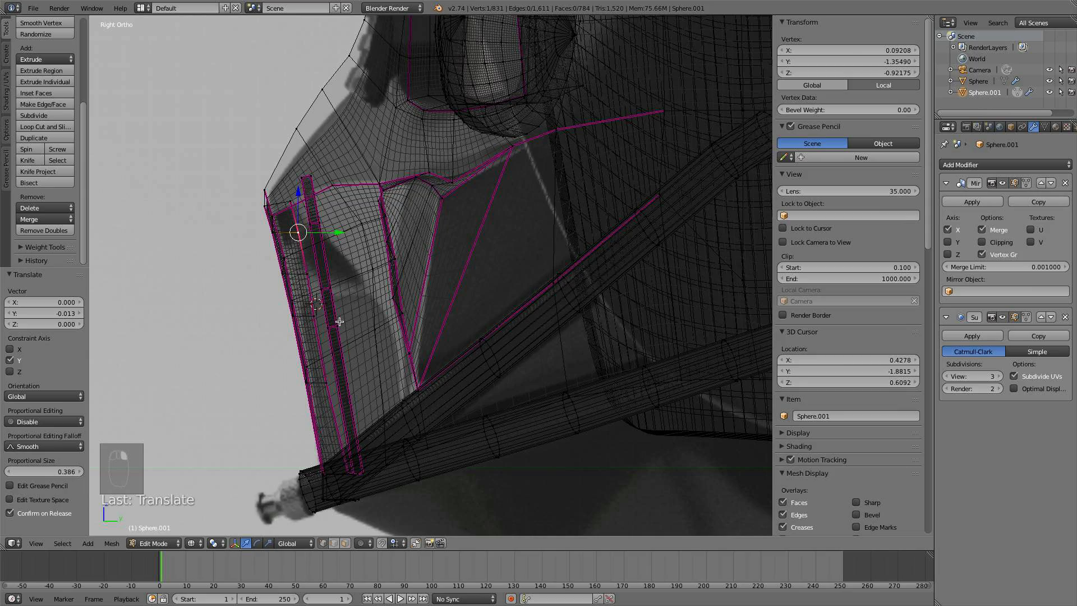
key(l)
key(a)
- Shift both grille bars forward in Y toward the front rim of the mouth opening, then return to solid object view
middle_drag(340, 321, 380, 327)
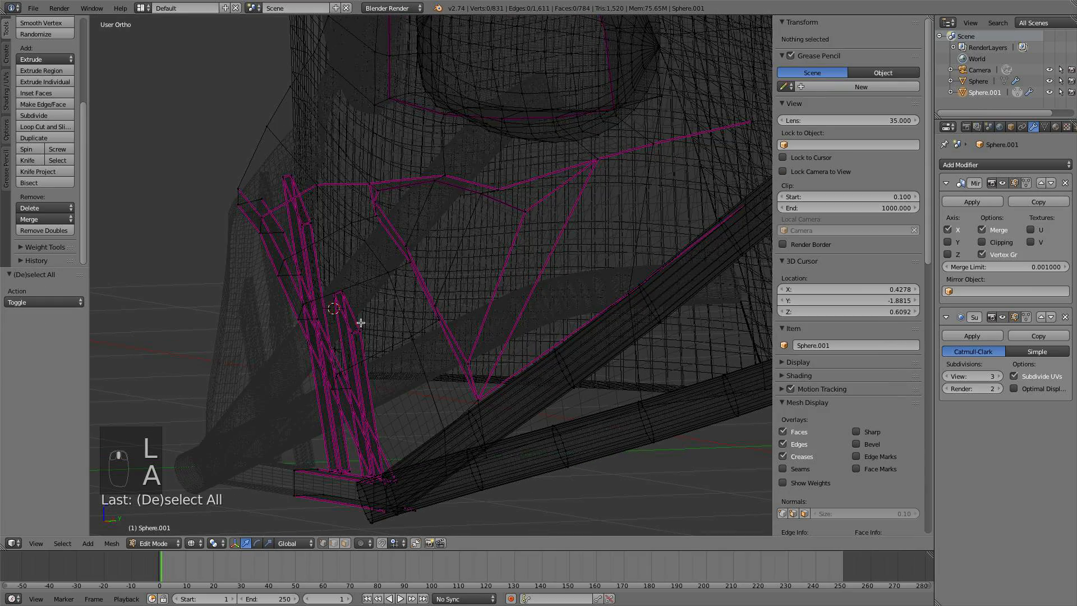
key(l)
key(l)
middle_drag(309, 223, 336, 275)
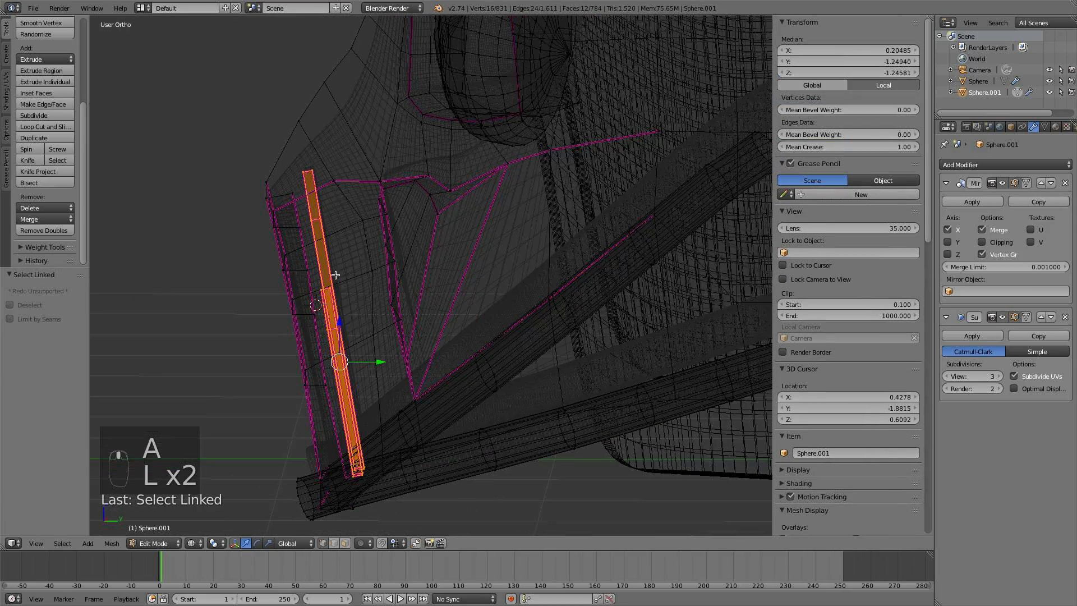
key(KP_3)
drag(374, 360, 354, 361)
key(KP_1)
key(a)
key(a)
key(Tab)
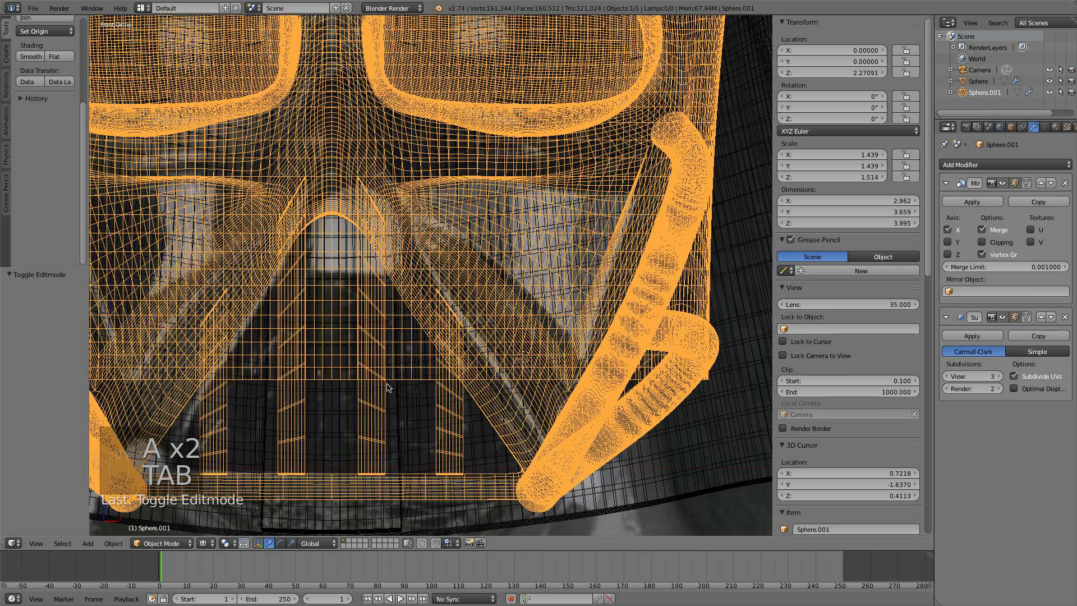
key(z)
scroll(473, 374, down, 3)
scroll(473, 374, up, 2)
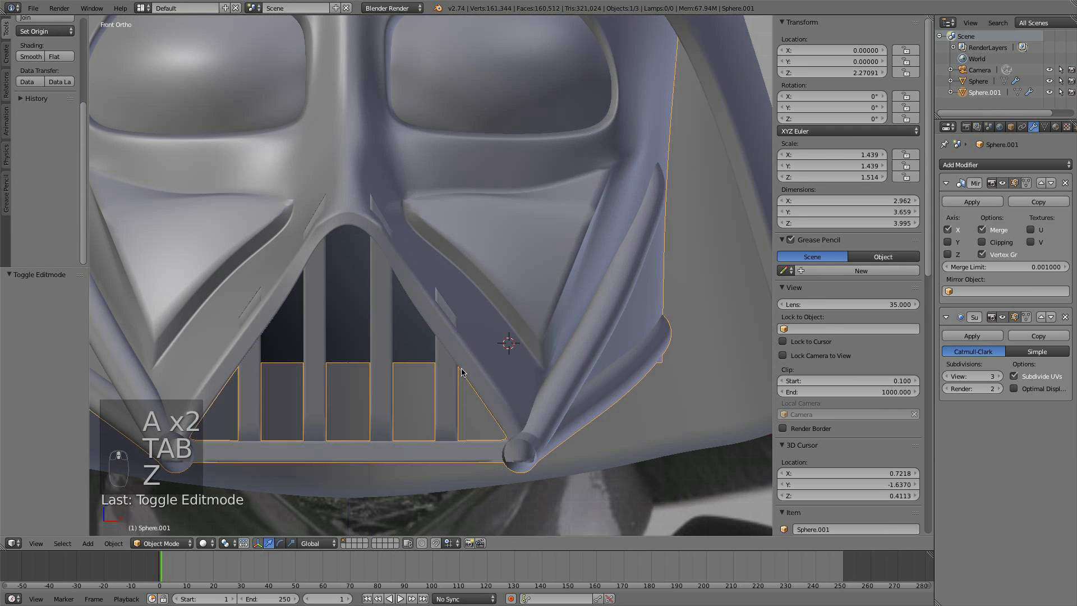
- Lower the top faces of both vertical grille bars in Z so they stay behind the mask surface
key(Tab)
right_click(457, 317)
click(345, 543)
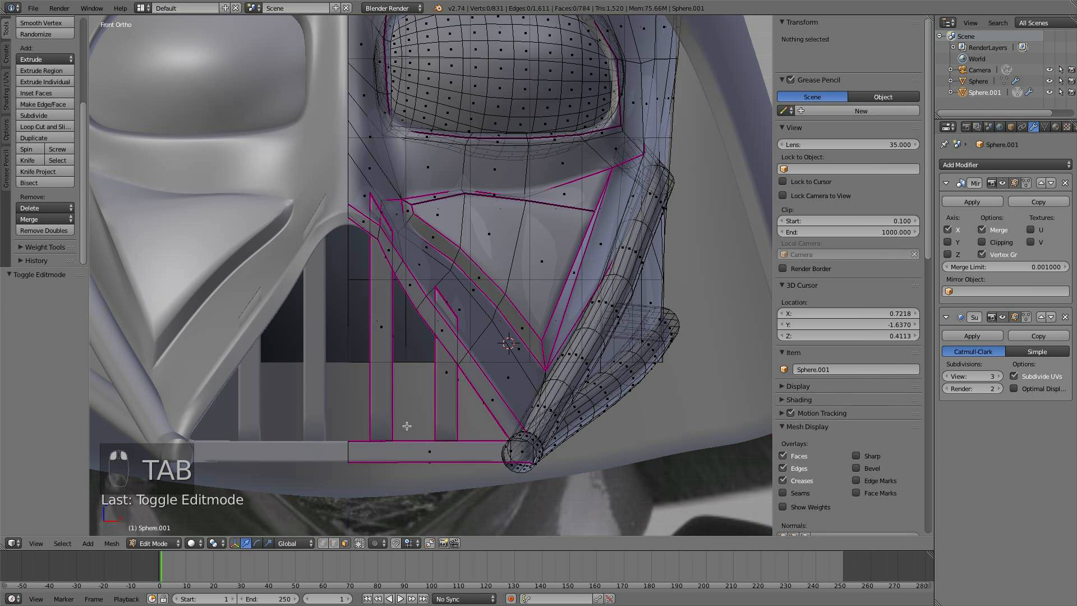
right_click(451, 301)
shift+right_click(385, 210)
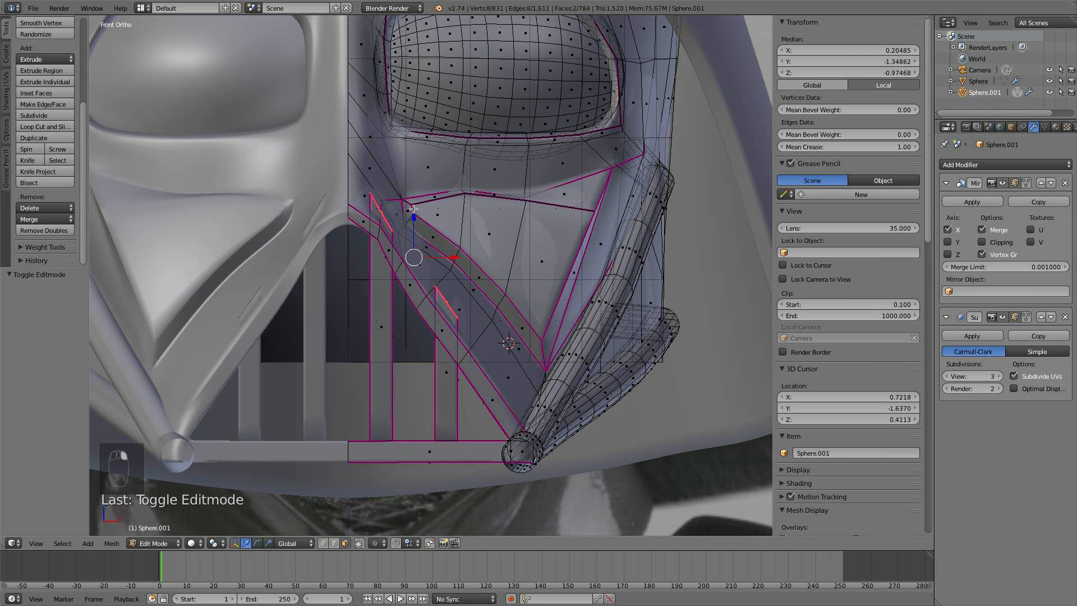
key(g)
key(z)
click(416, 239)
key(a)
key(Tab)
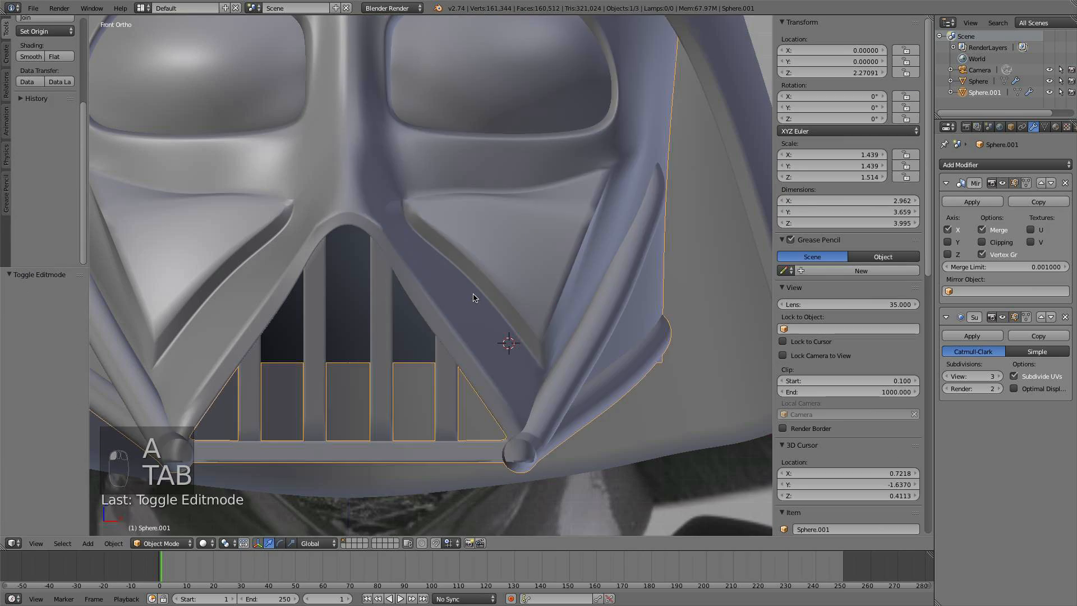
middle_drag(473, 300, 391, 291)
key(KP_1)
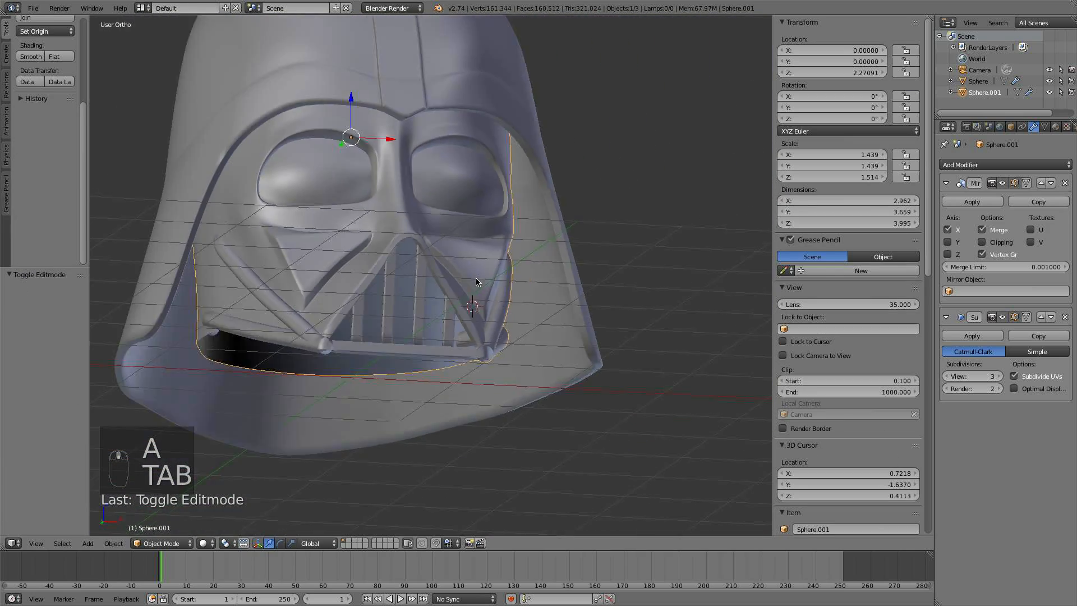
scroll(470, 310, up, 4)
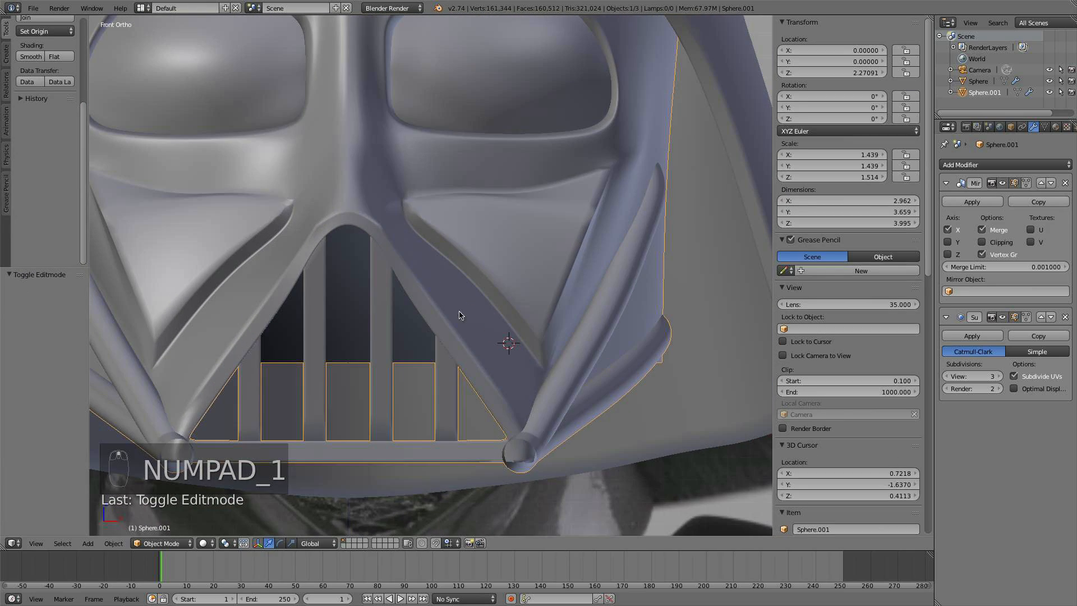
- Widen the inner grille bar by 1.170 along X and shift it about -0.010 in X
key(Tab)
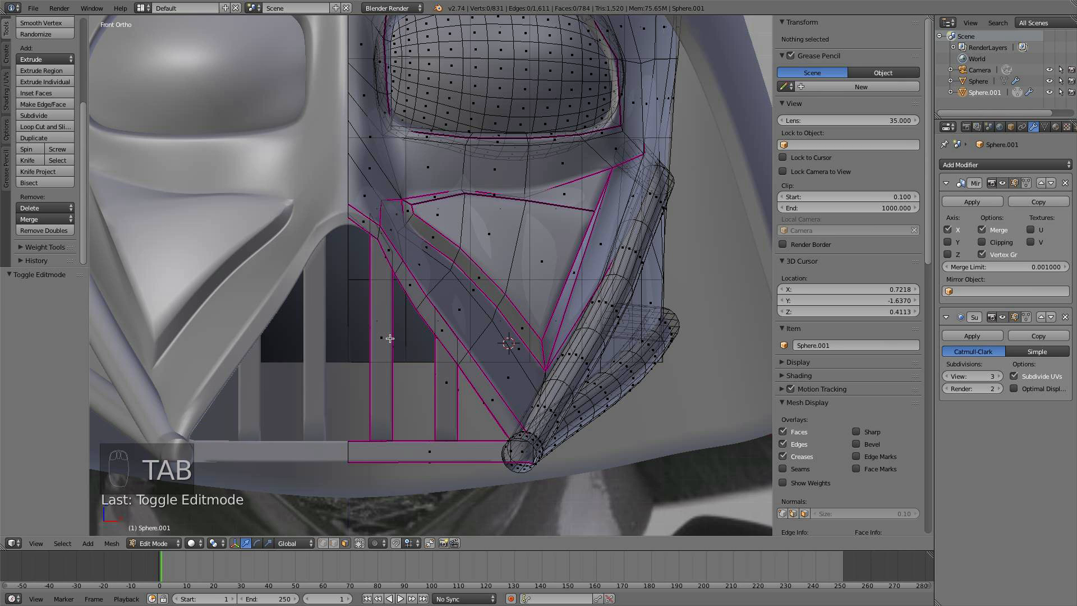
key(l)
key(s)
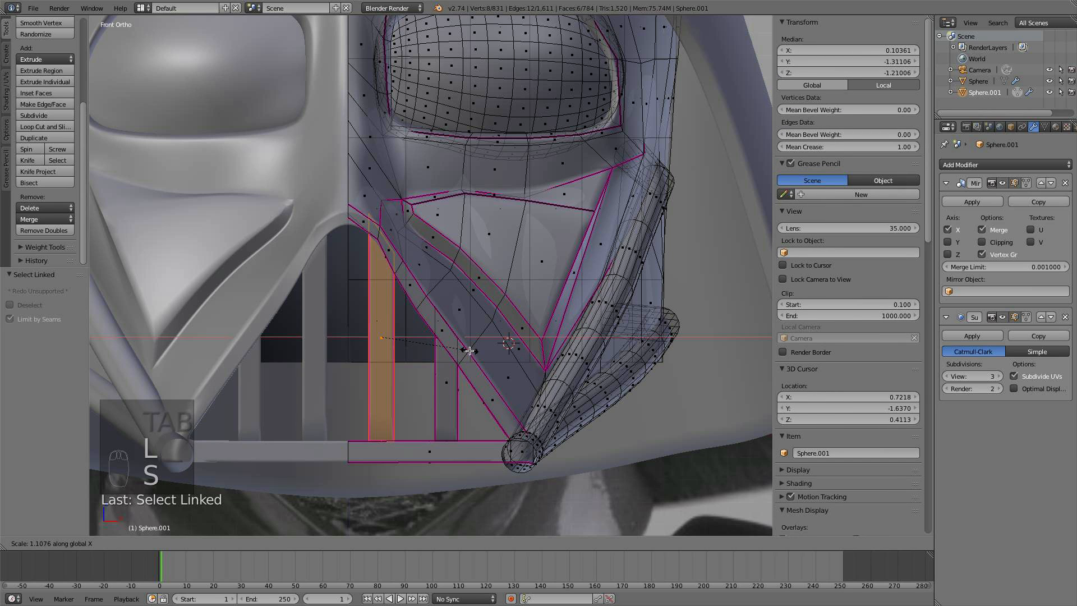
click(475, 350)
drag(416, 338, 414, 339)
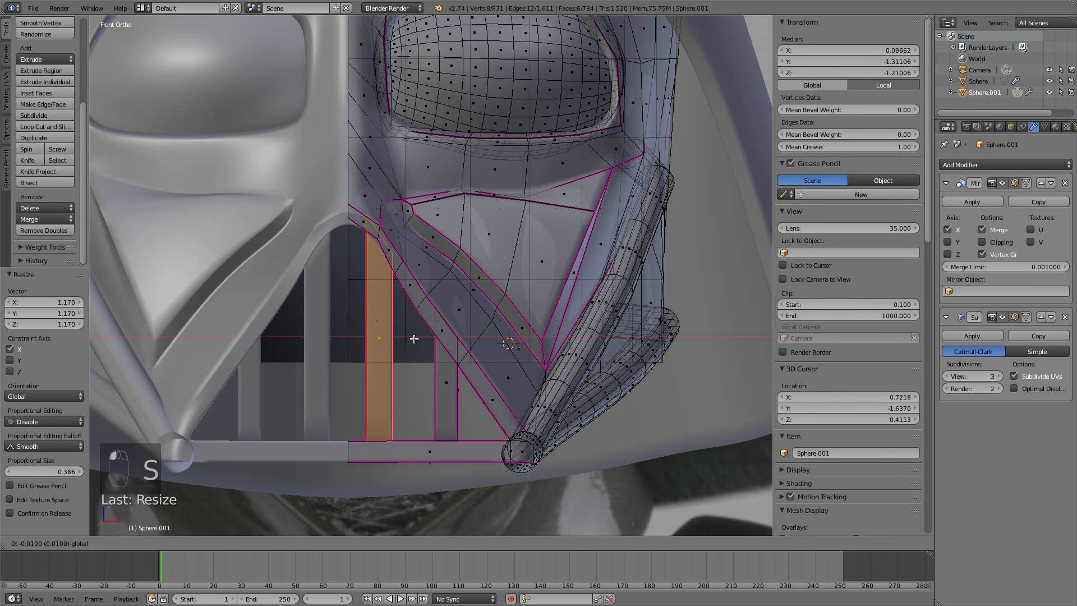
- Widen the outer grille bar slightly along X and shift it a little toward the centre
key(a)
key(l)
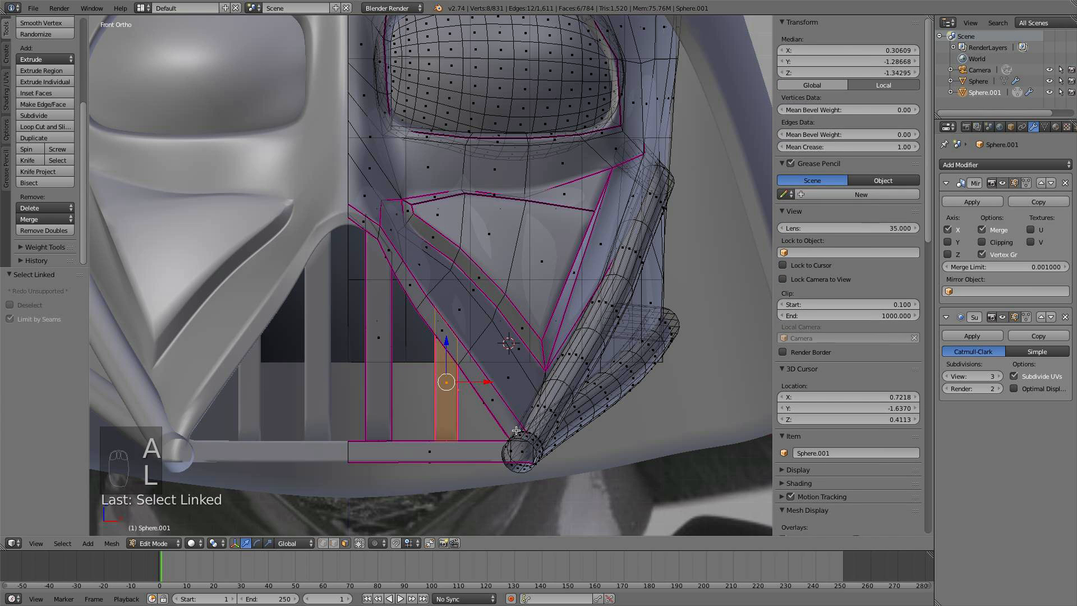
key(s)
click(528, 432)
drag(492, 382, 483, 383)
key(a)
key(Tab)
scroll(479, 381, down, 6)
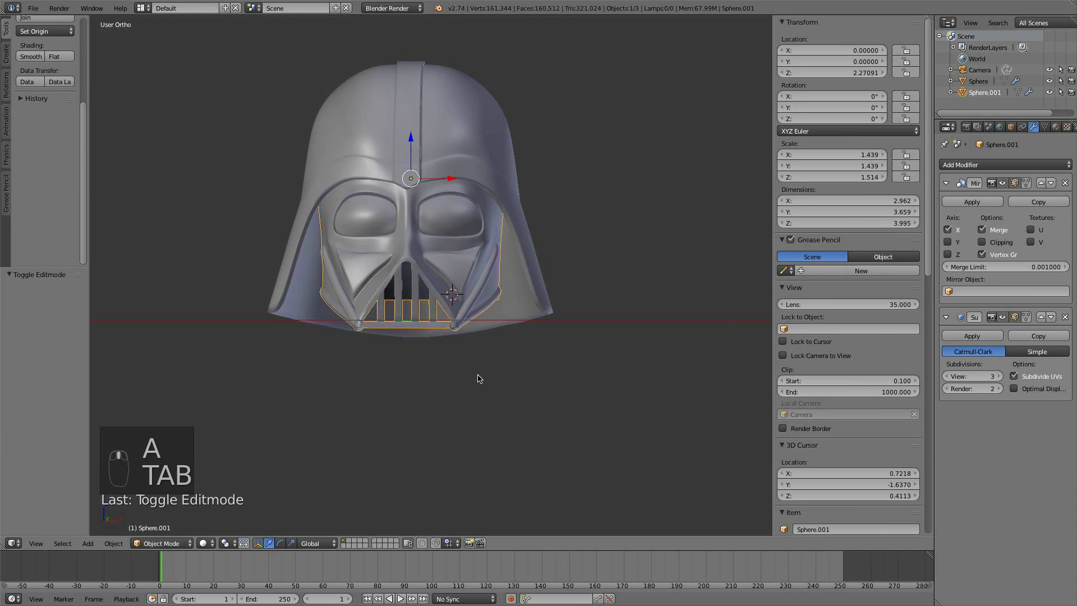
mouse_move(477, 377)
middle_down()
mouse_move(441, 381)
mouse_move(460, 385)
middle_up()
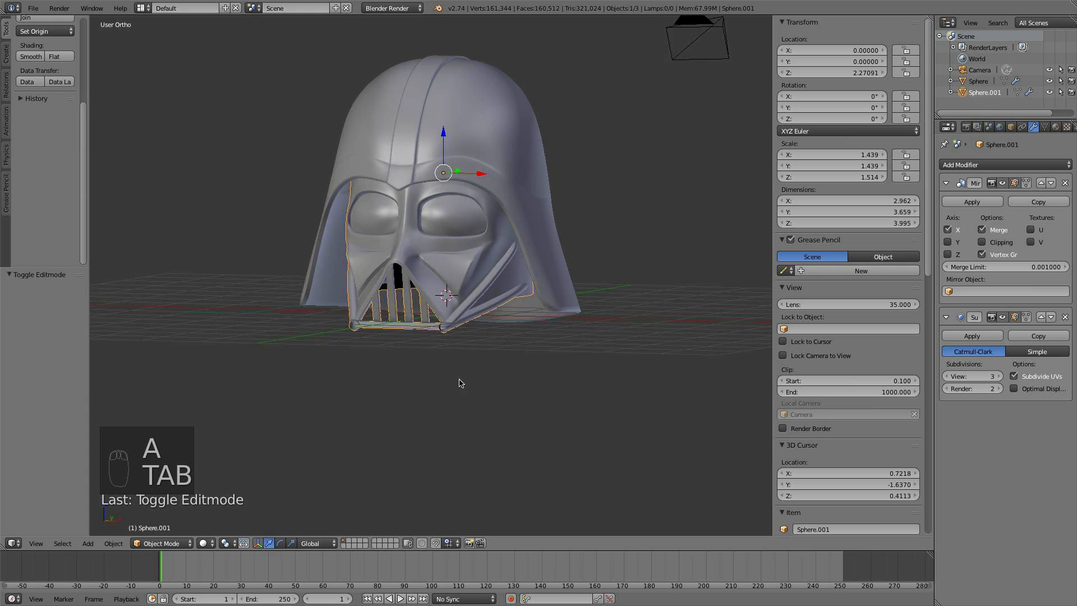
scroll(470, 381, up, 3)
scroll(470, 381, up, 8)
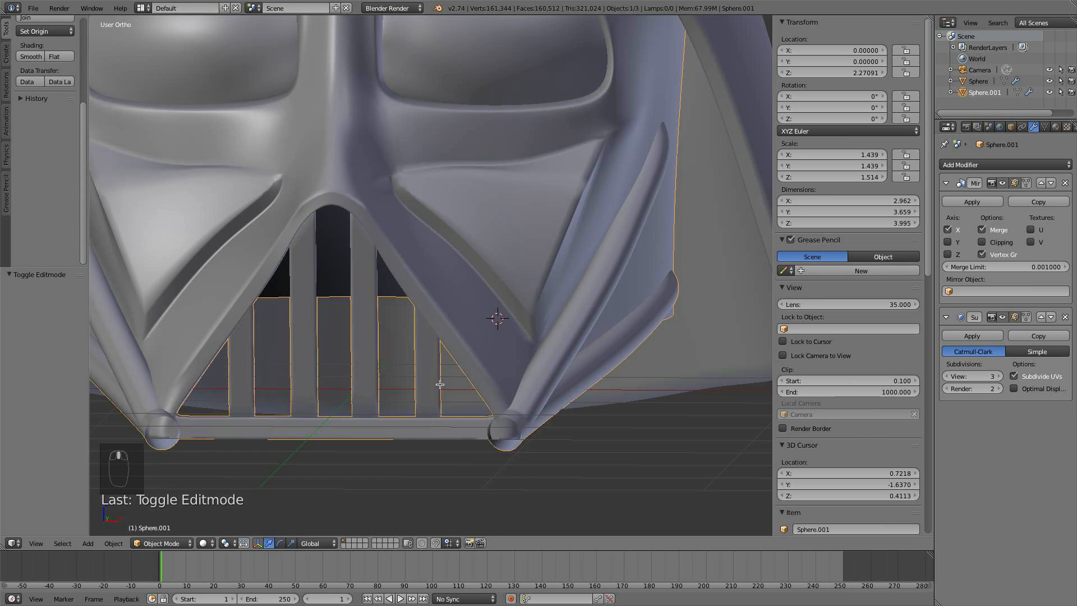
- Try duplicating the outer grille bar 0.291 along X as a third bar
key(Tab)
key(l)
key(KP_1)
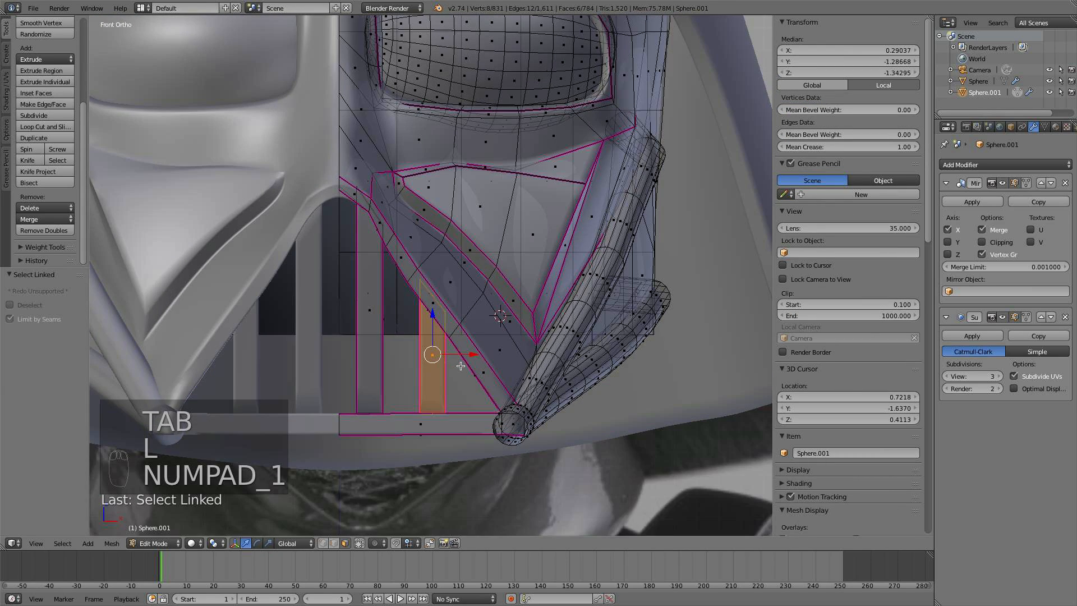
key(shift+d)
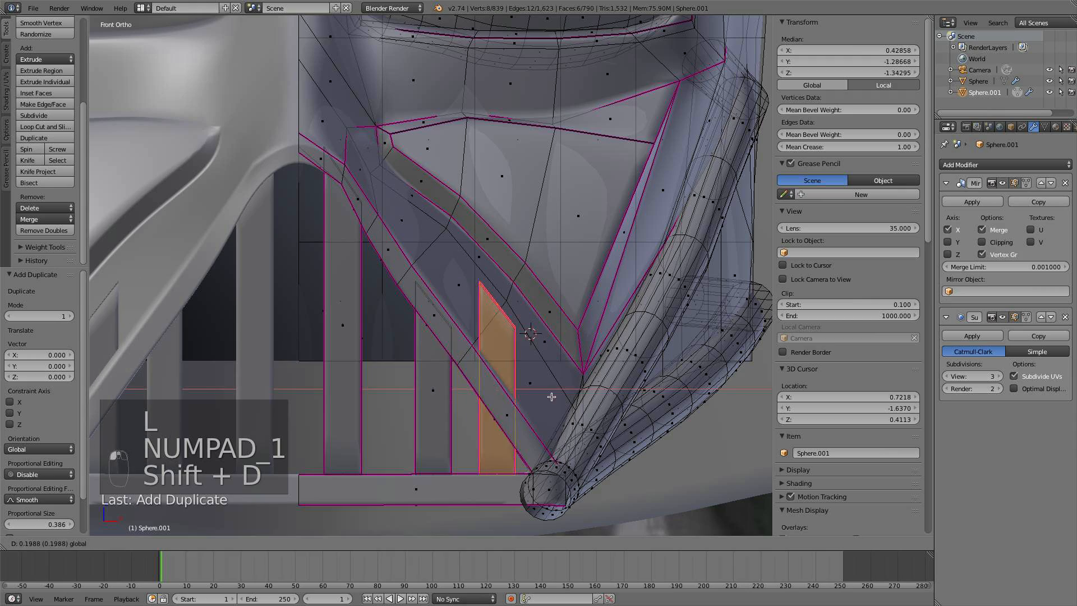
click(567, 365)
- Try sliding the duplicated bar's top face down along its edges to shorten it inside the mouth opening
right_click(528, 305)
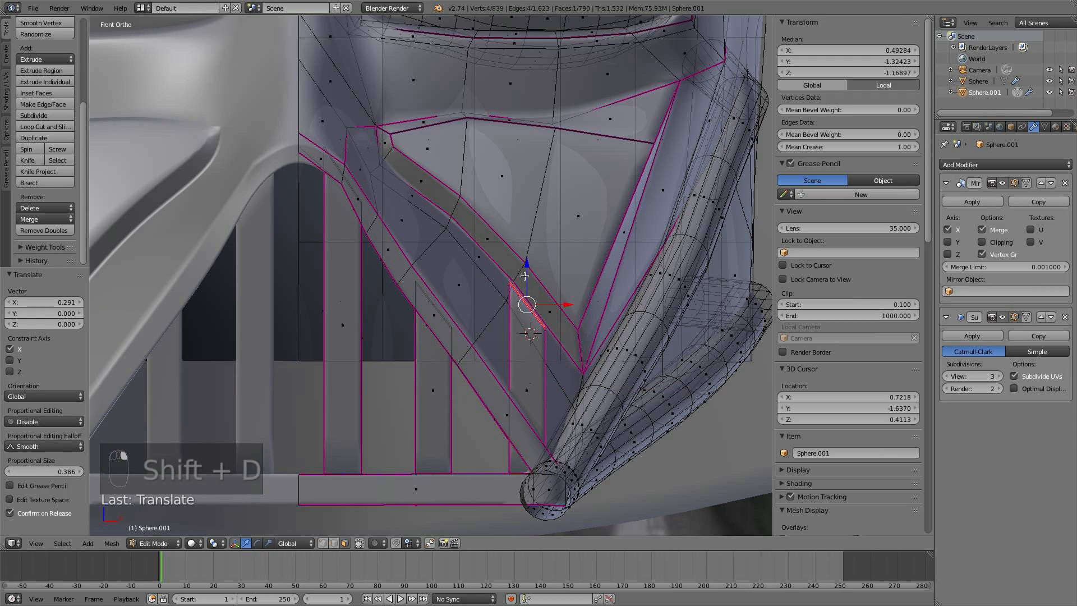
drag(525, 283, 522, 362)
middle_drag(522, 362, 367, 364)
key(z)
key(g)
key(g)
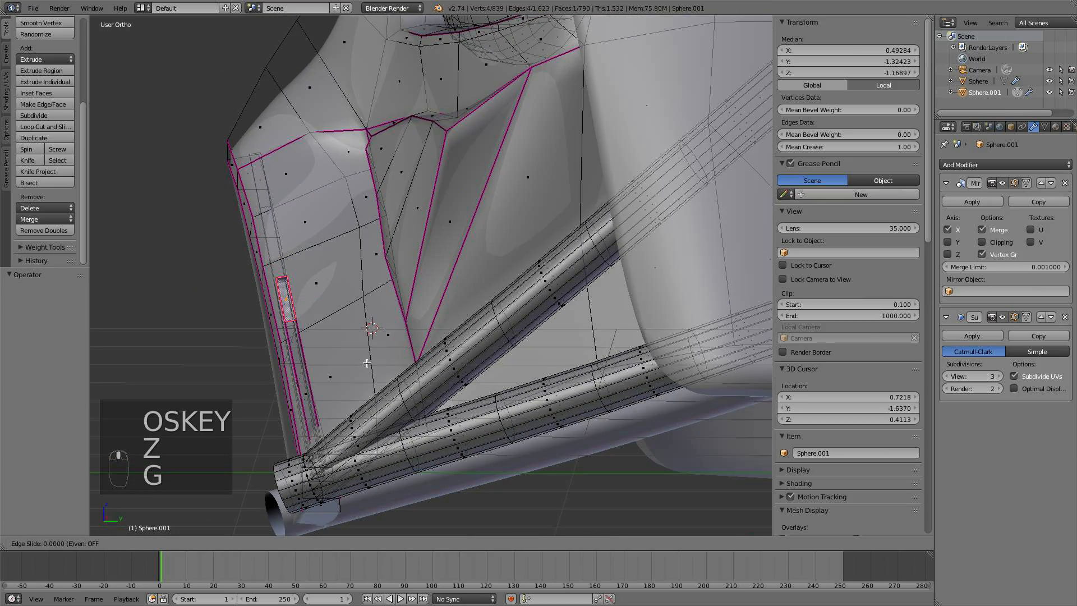
click(381, 420)
middle_drag(381, 421, 513, 402)
key(a)
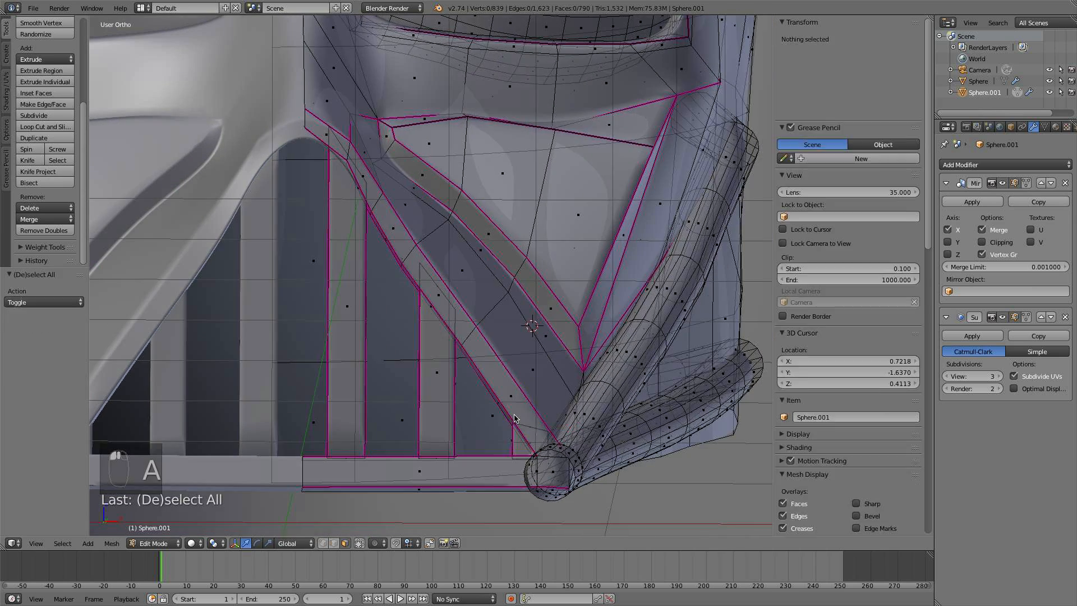
key(Tab)
scroll(516, 417, up, 1)
key(Tab)
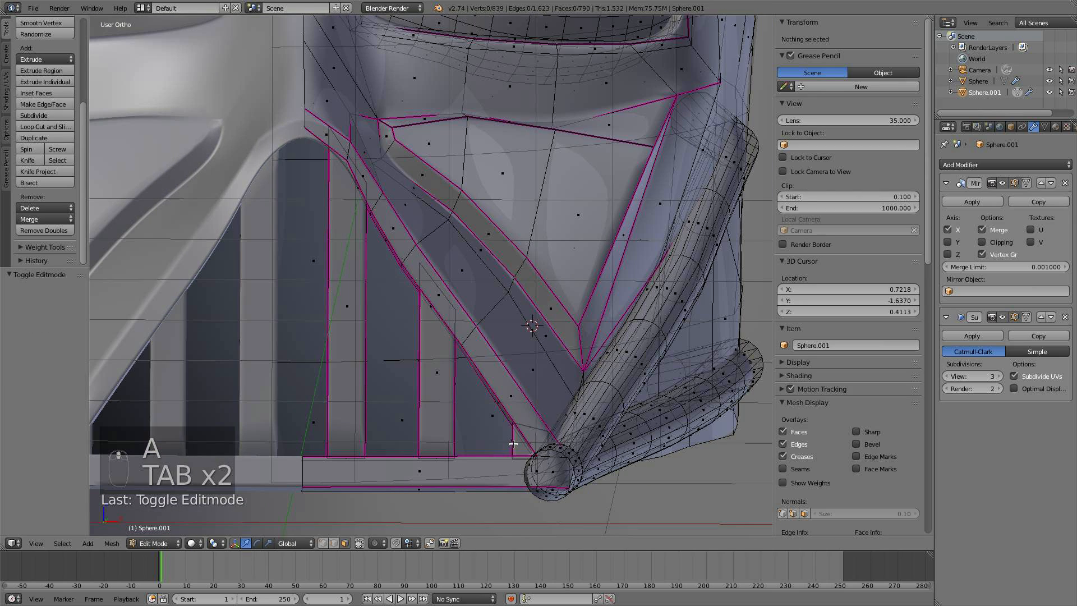
- Try shifting the short third bar -0.070 in X and raising its top face in Z
key(l)
drag(555, 444, 521, 427)
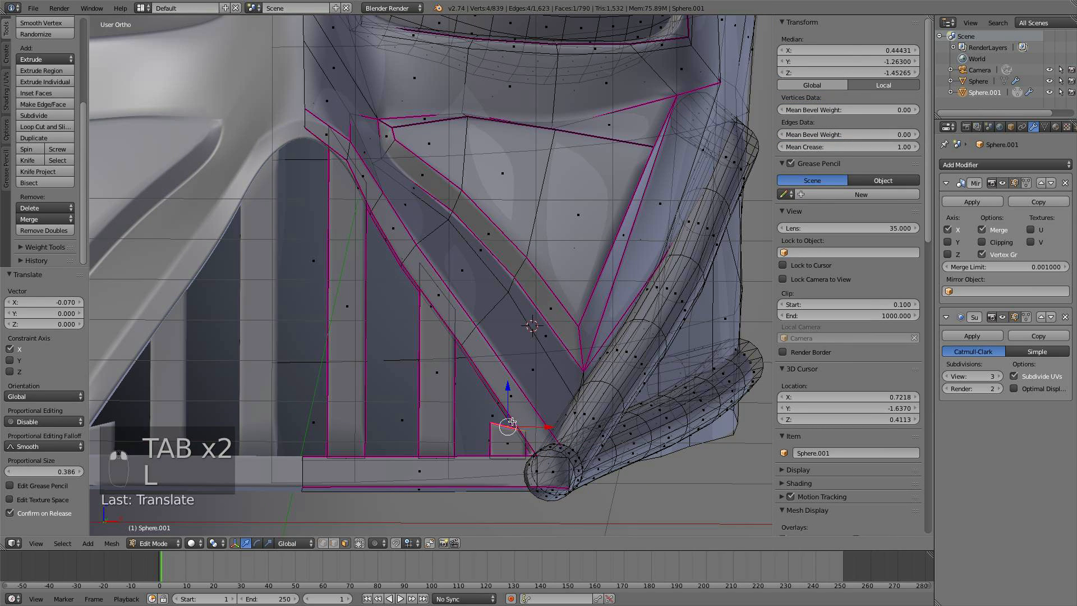
key(g)
key(g)
right_click(509, 417)
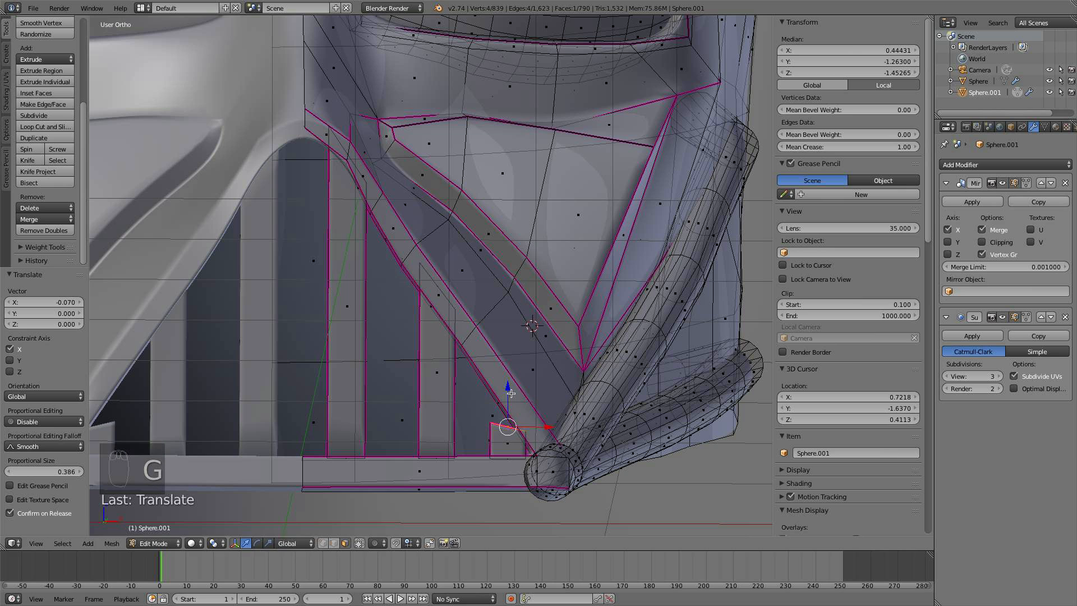
drag(510, 387, 510, 353)
key(a)
key(Tab)
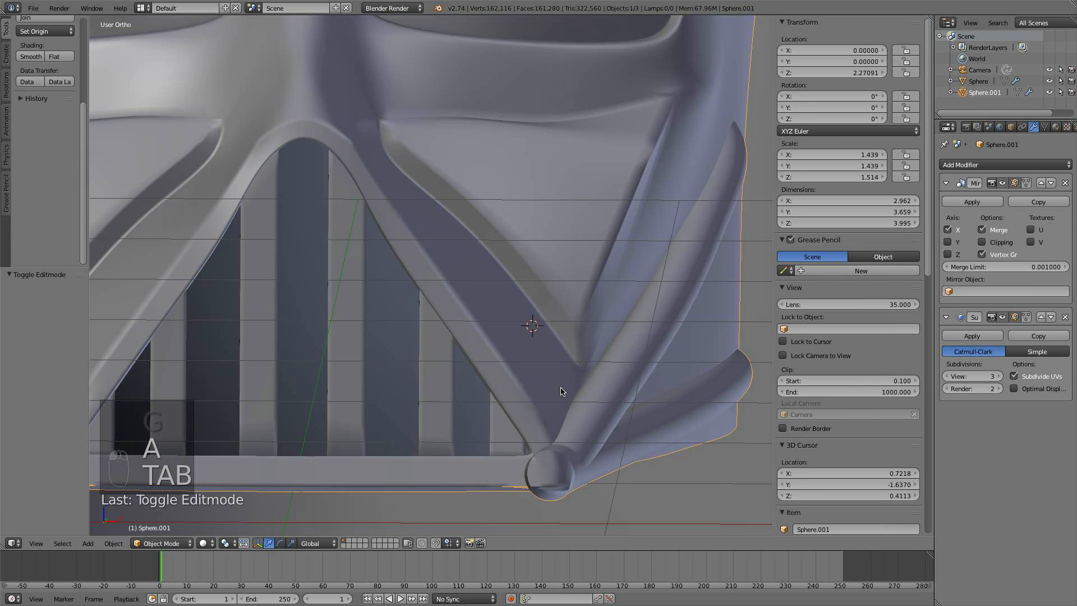
- Undo the third grille bar's edits and its duplication
middle_drag(563, 390, 494, 434)
key(super+z)
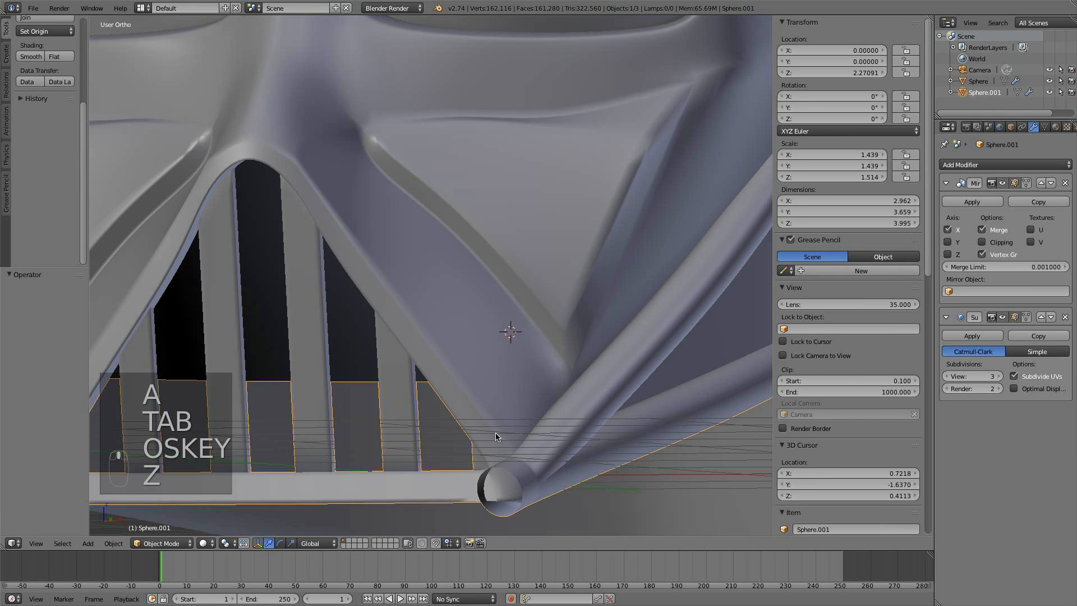
key(super+z)
- Duplicate the outer grille bar 0.232 along X, then move the copy another 0.038 outward
key(Tab)
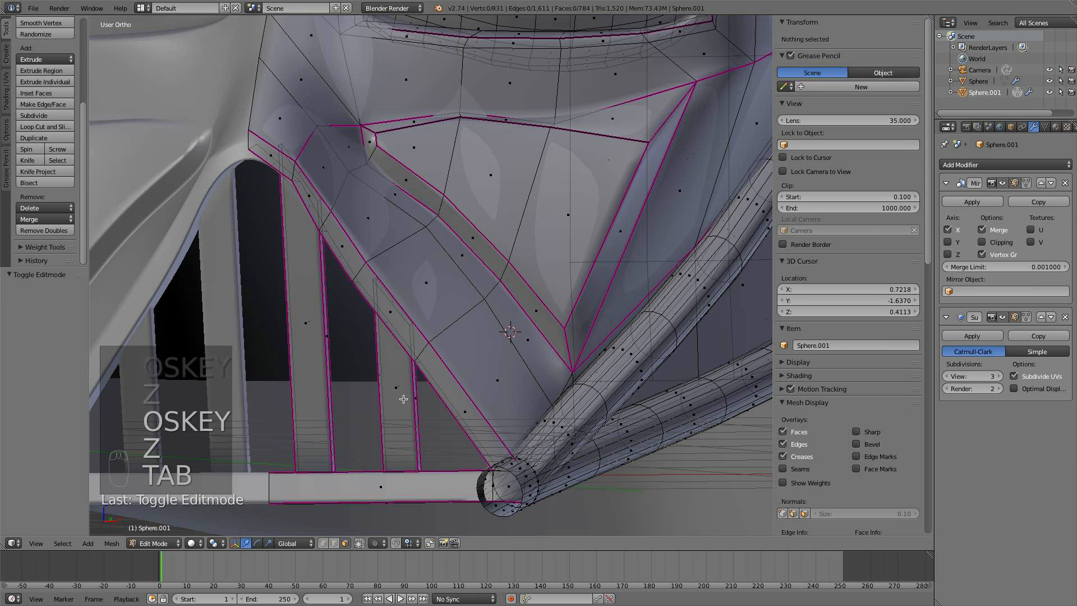
key(l)
key(shift+d)
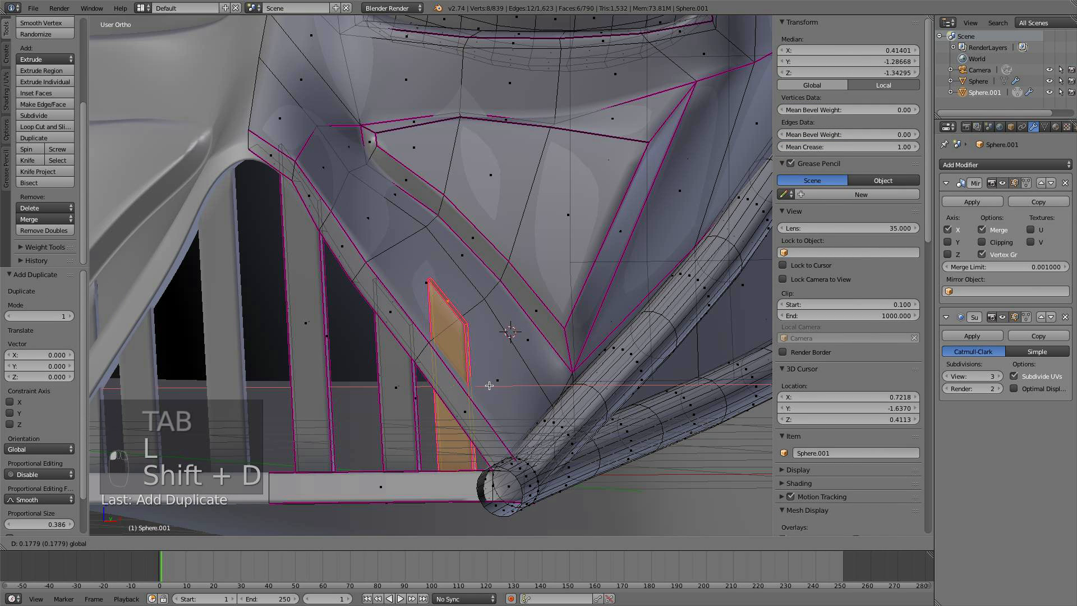
click(501, 385)
middle_drag(501, 386, 536, 395)
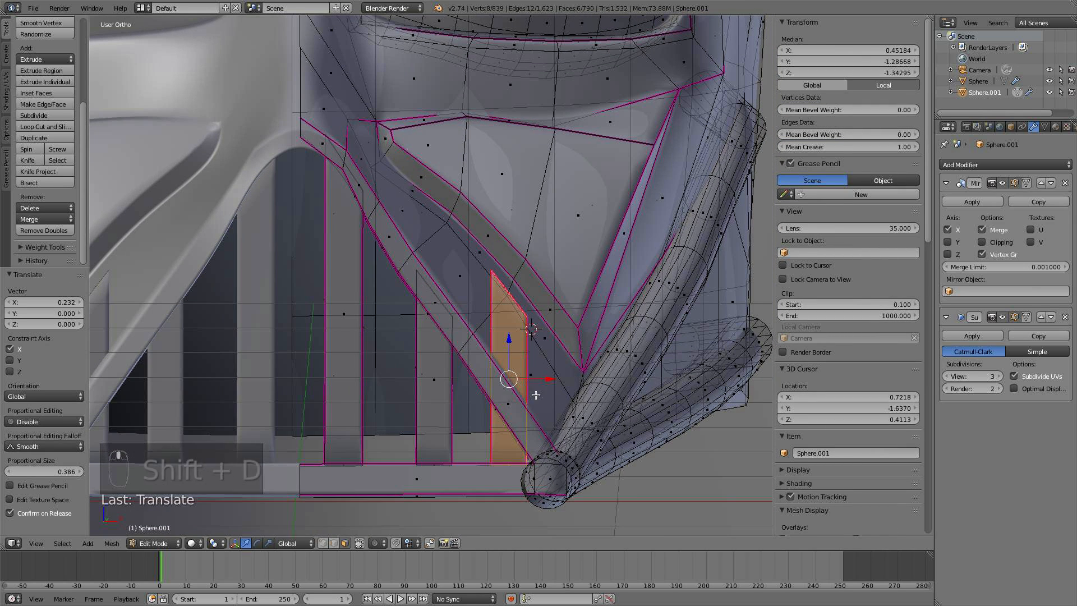
drag(548, 379, 558, 353)
- Edge-slide the new bar's top face down by about 0.748 to shorten it behind the mouth rim
right_click(523, 294)
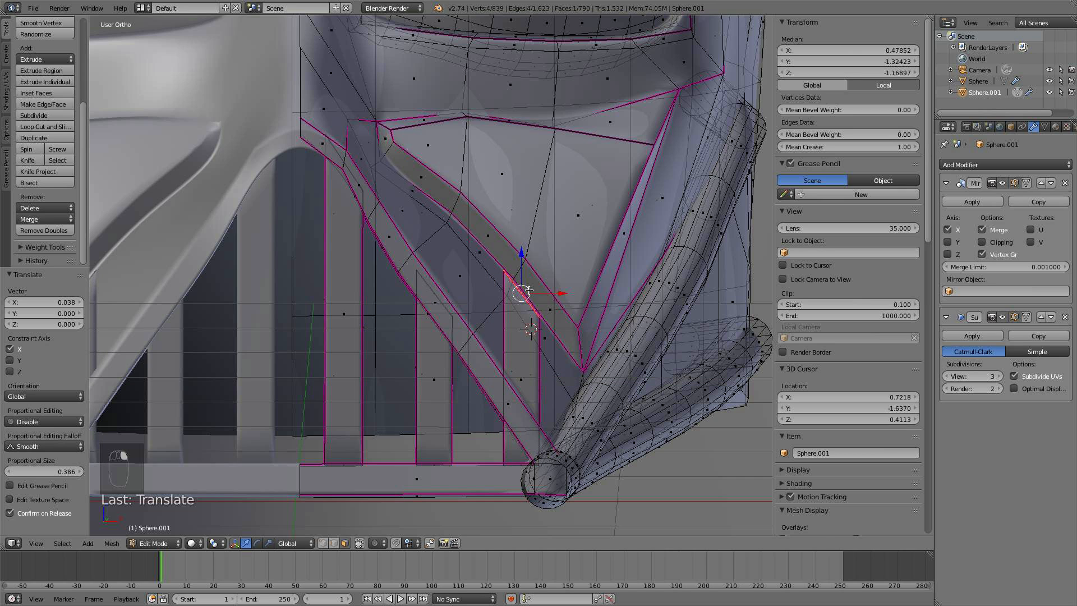
key(g)
key(g)
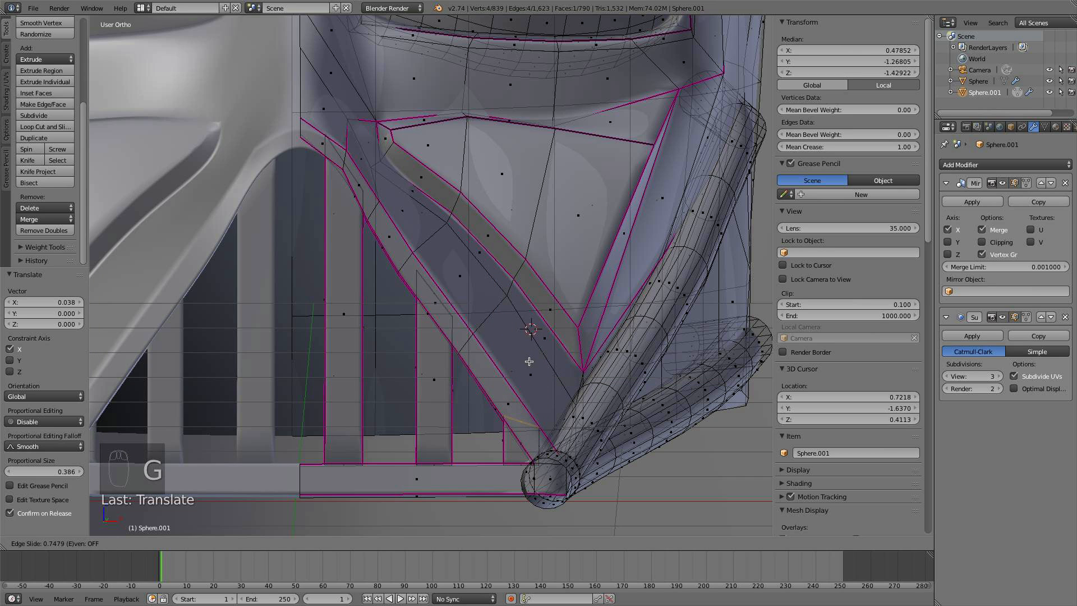
click(529, 362)
key(a)
- Nudge the middle grille bar along X to even the gaps between the three bars, then return to object mode
key(l)
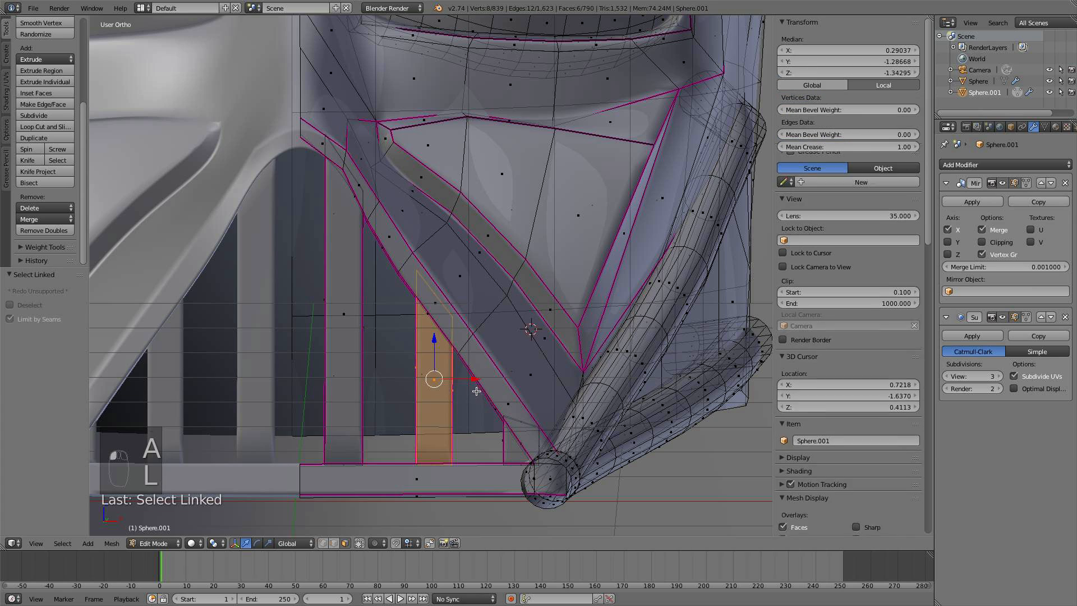
key(g)
key(x)
key(a)
key(Tab)
- Examine the mask and its mouth grille from several angles, close up and from the front
scroll(478, 381, down, 5)
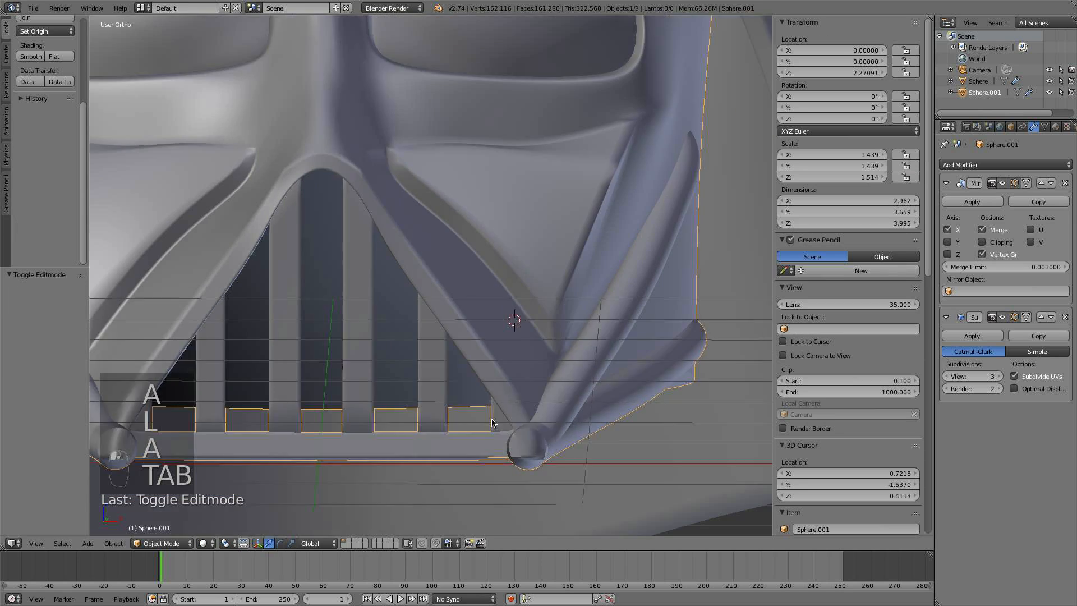
middle_drag(489, 424, 464, 362)
scroll(550, 408, down, 3)
scroll(478, 384, up, 6)
scroll(466, 424, down, 5)
key(KP_1)
scroll(531, 373, up, 6)
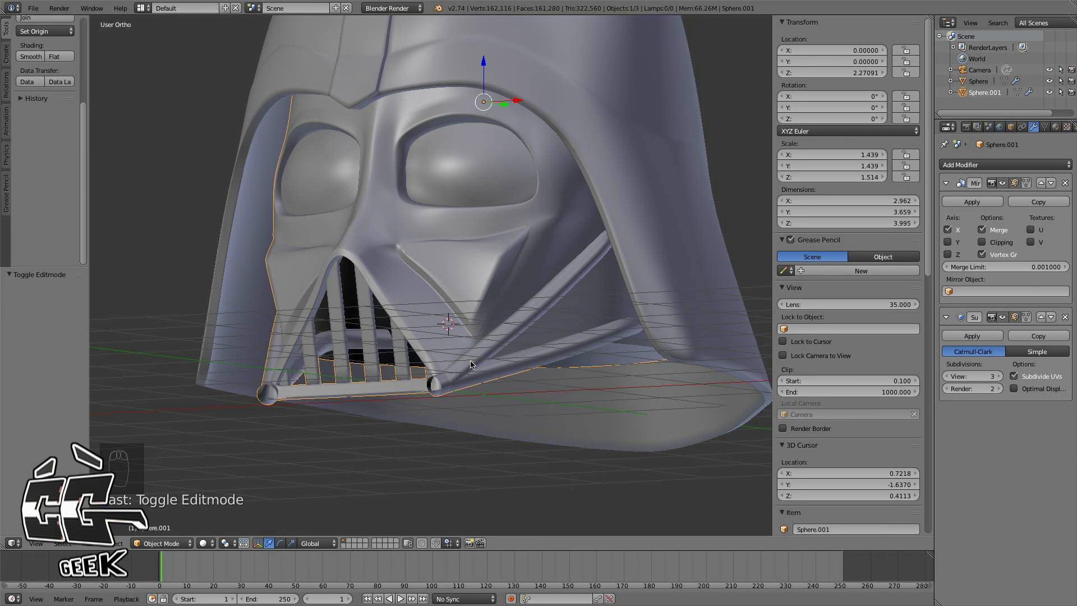
middle_drag(469, 342, 521, 333)
scroll(452, 344, up, 5)
scroll(399, 342, up, 2)
key(KP_1)
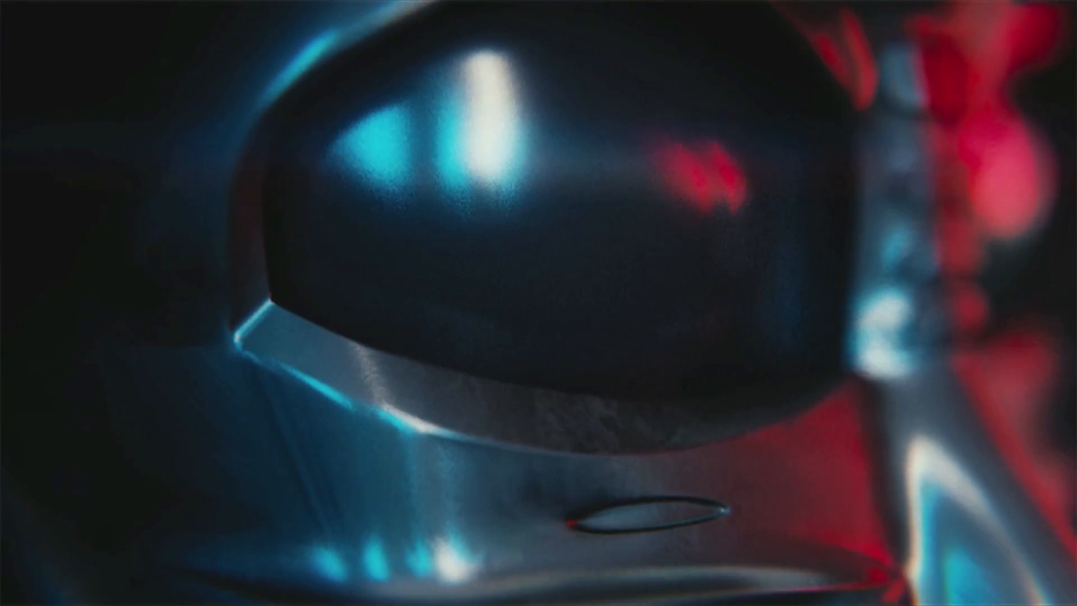